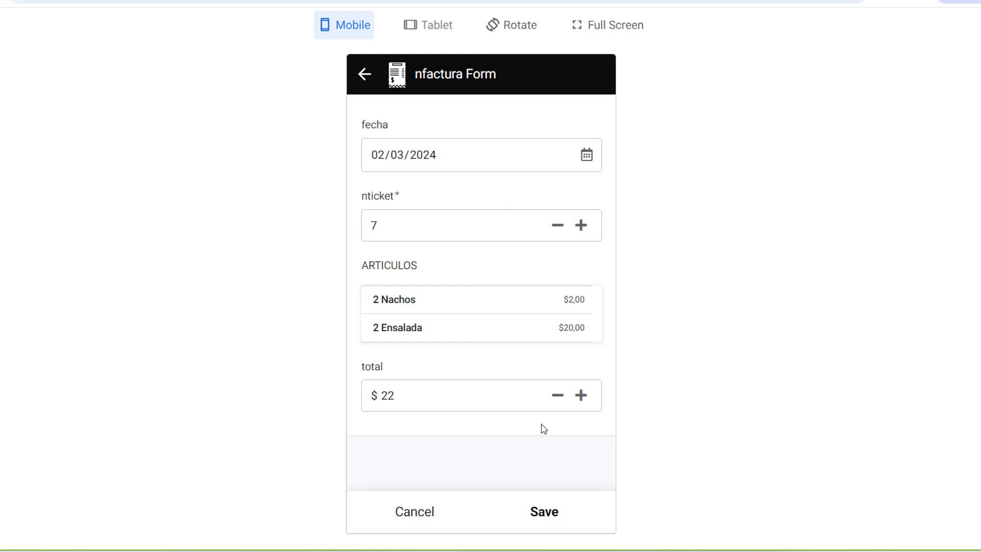
- Save the ticket form holding the Nachos and Ensalada items and open the app's tickets list
{"action": "left_click", "coordinate": [548, 512]}
{"action": "left_click", "coordinate": [362, 73]}
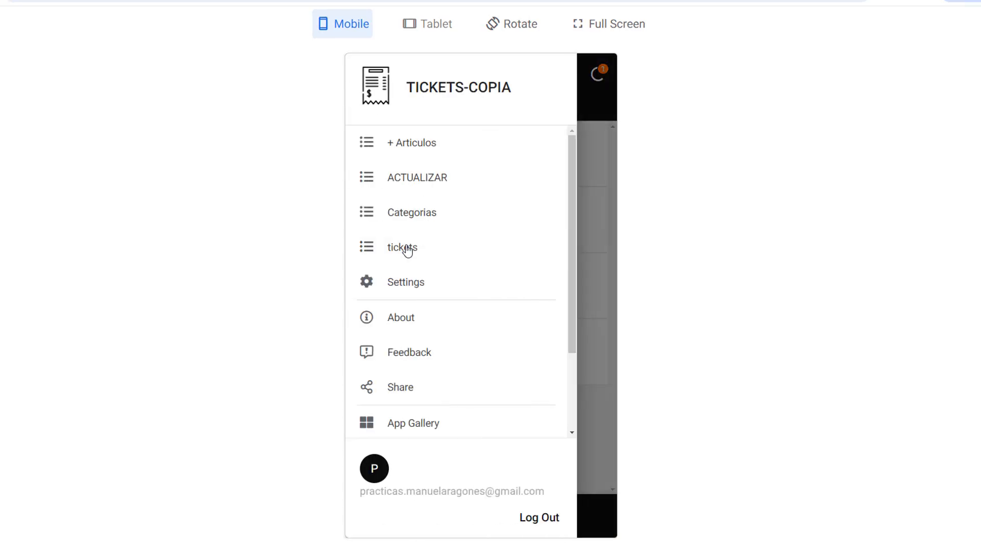
{"action": "left_click", "coordinate": [407, 248]}
{"action": "scroll", "coordinate": [499, 368], "scroll_direction": "down", "scroll_amount": 2}
{"action": "left_click", "coordinate": [431, 431]}
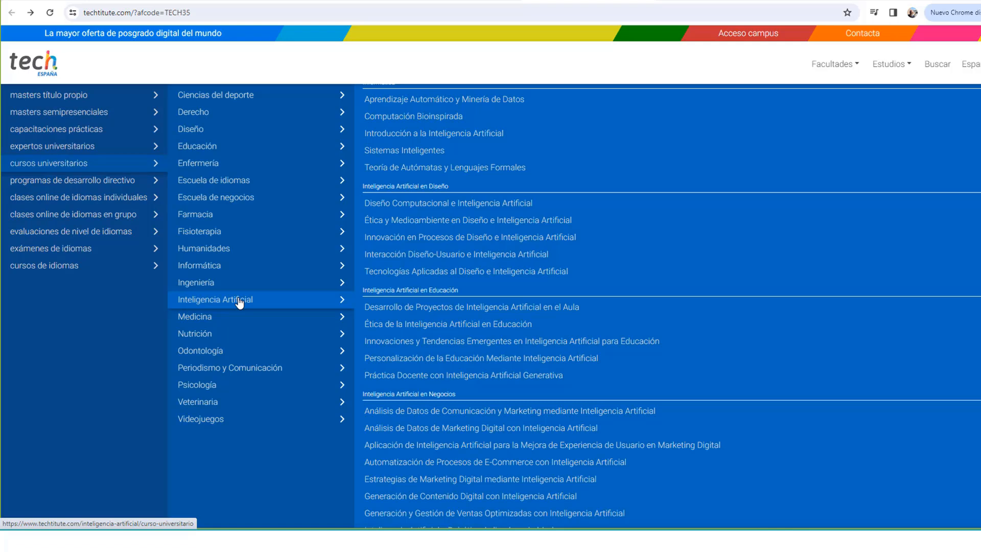
- Browse the TECH website's cursos universitarios by field, including Inteligencia Artificial, Fisioterapia and Medicina
{"action": "scroll", "coordinate": [550, 323], "scroll_direction": "up", "scroll_amount": 4}
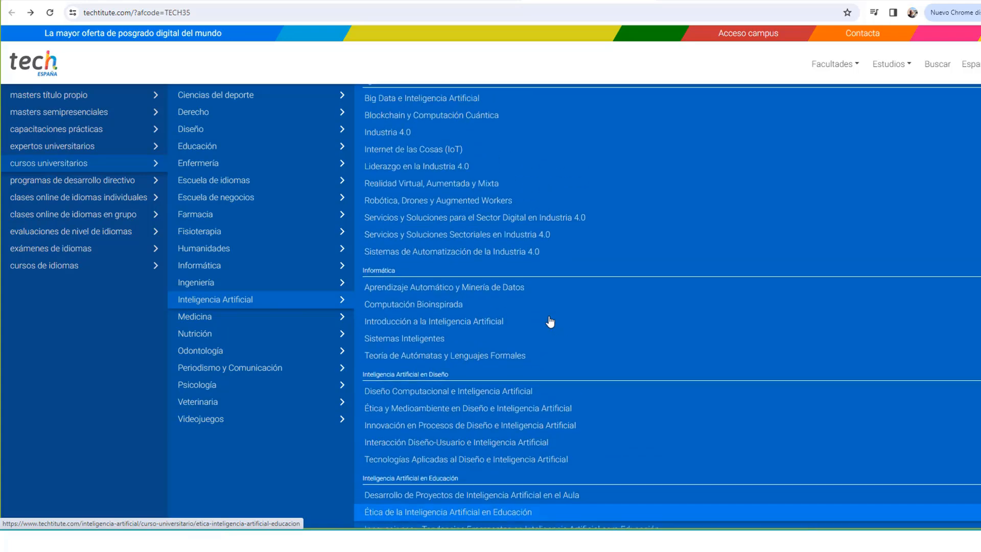
{"action": "scroll", "coordinate": [550, 322], "scroll_direction": "up", "scroll_amount": 3}
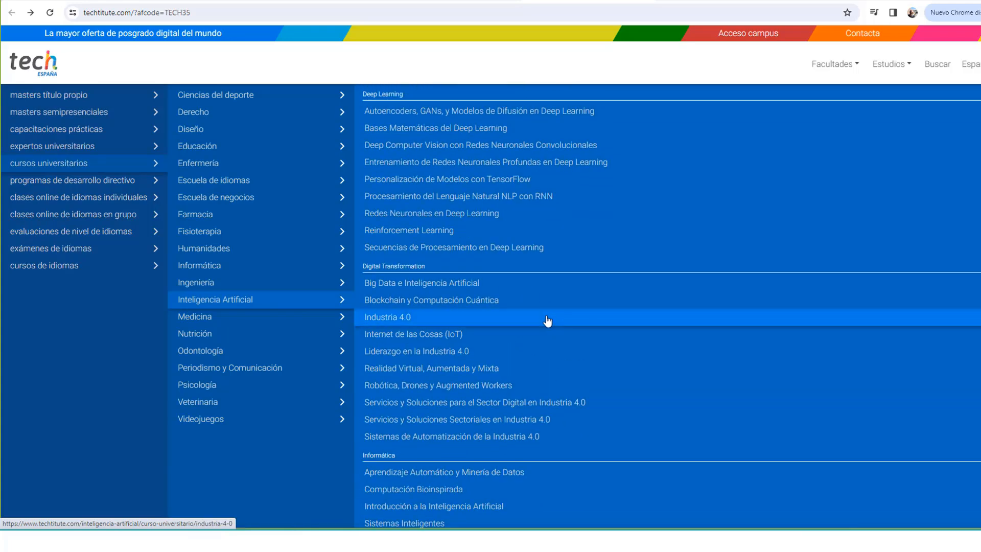
{"action": "mouse_move", "coordinate": [222, 286]}
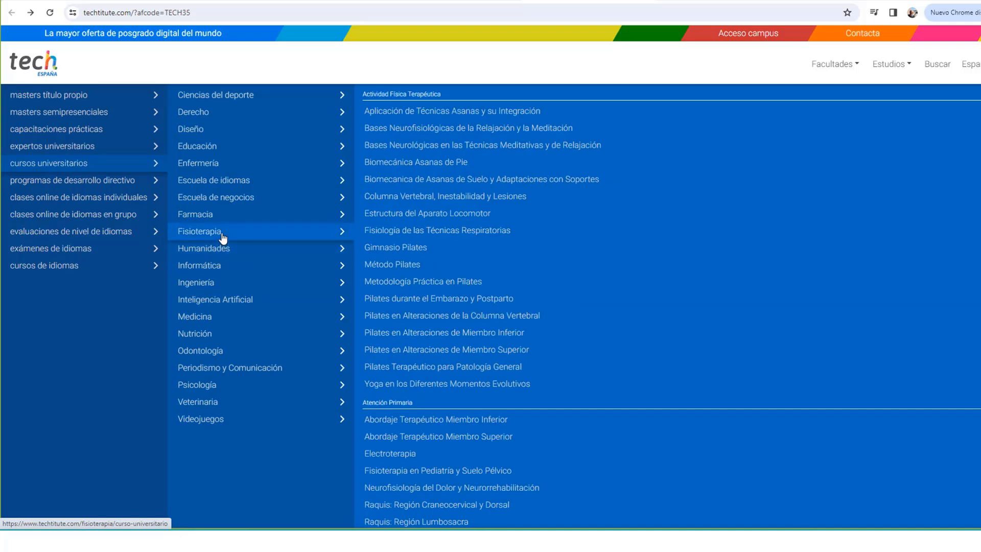
{"action": "mouse_move", "coordinate": [215, 323]}
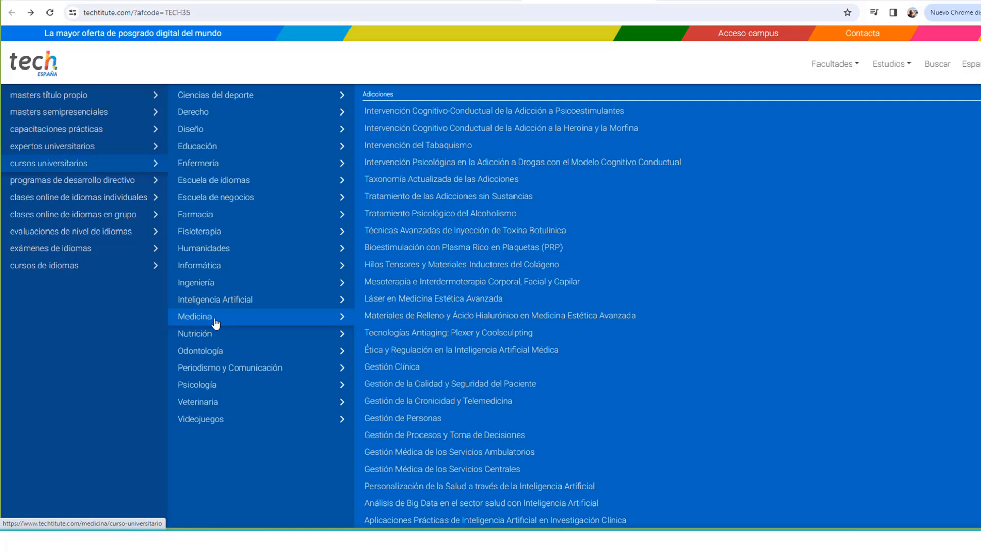
{"action": "mouse_move", "coordinate": [271, 114]}
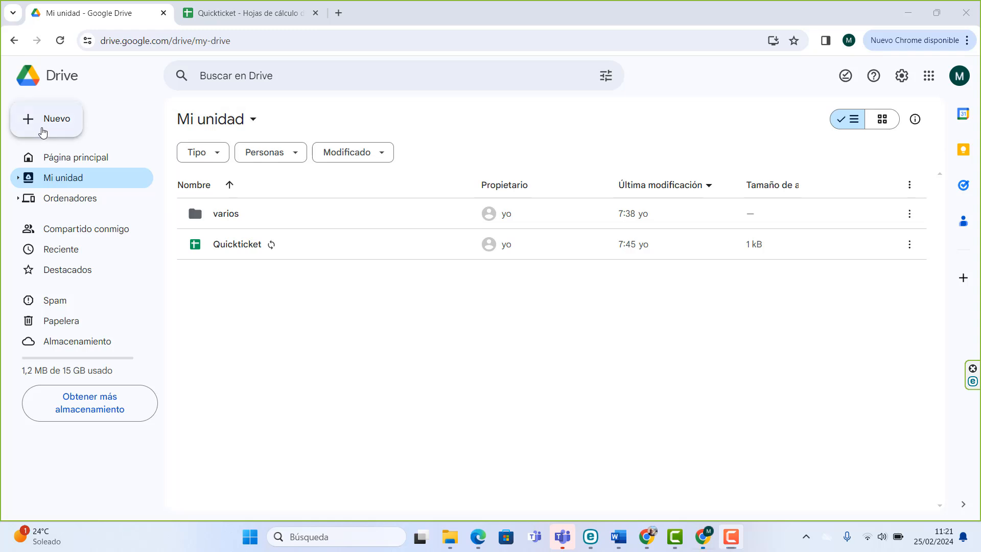
{"action": "left_click", "coordinate": [44, 128]}
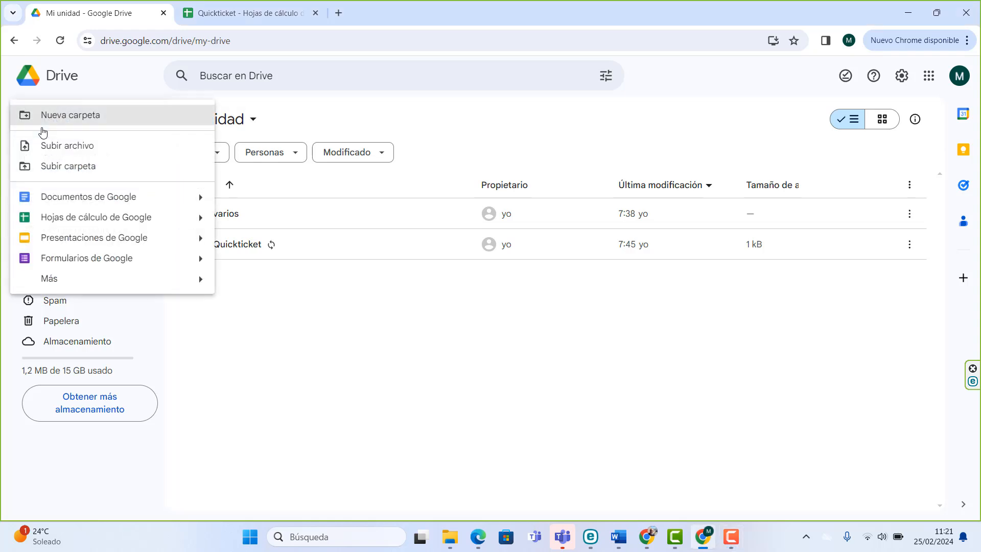
{"action": "left_click", "coordinate": [90, 218]}
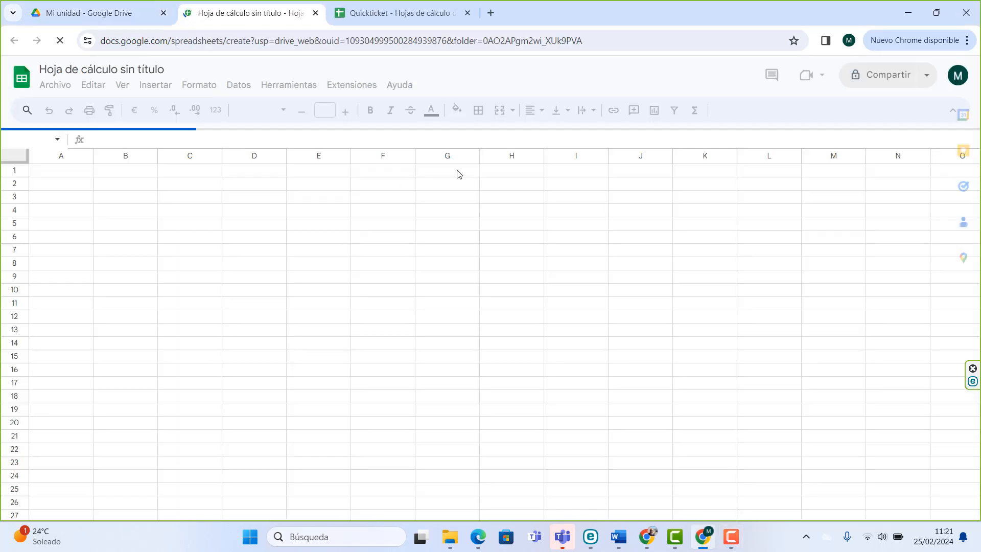
{"action": "left_click", "coordinate": [138, 74]}
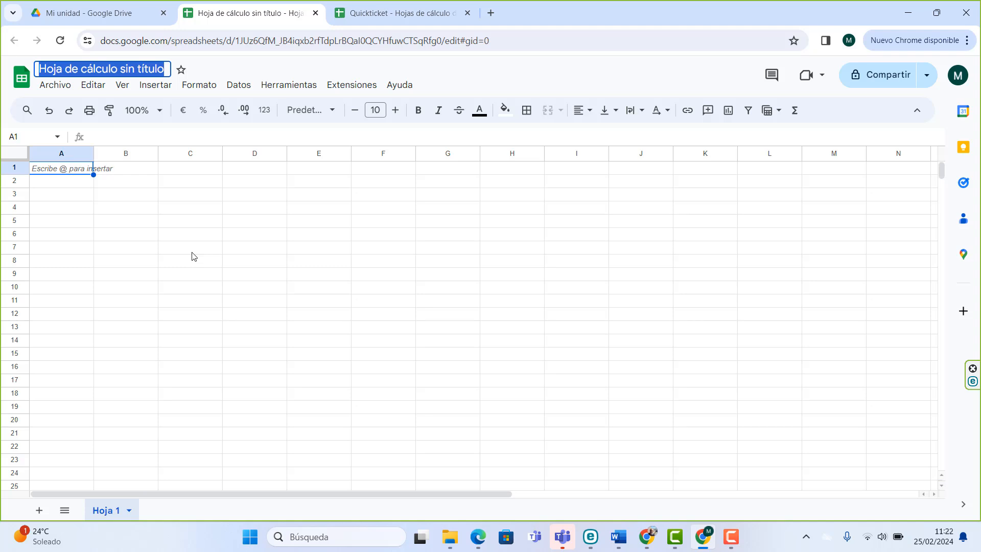
{"action": "left_click", "coordinate": [425, 12]}
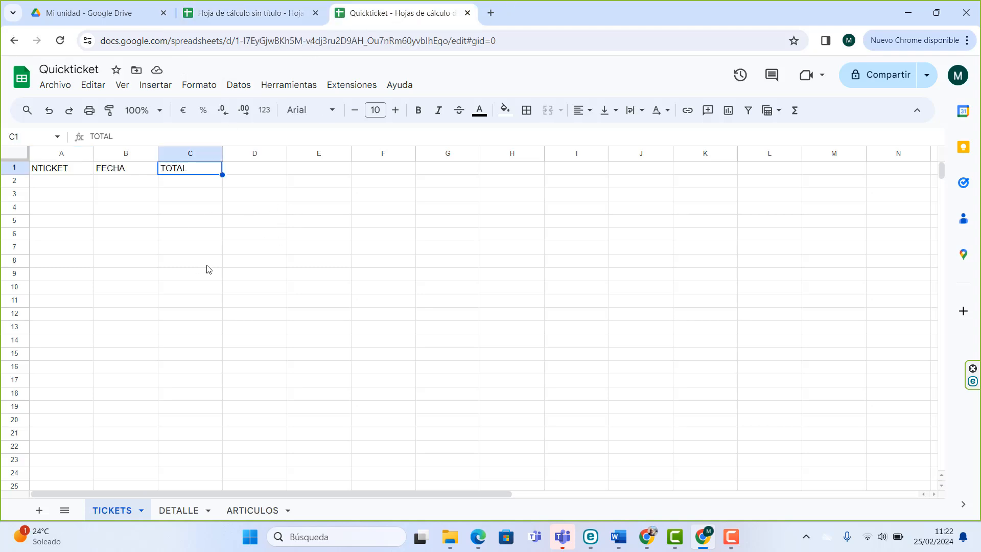
{"action": "left_click", "coordinate": [271, 20]}
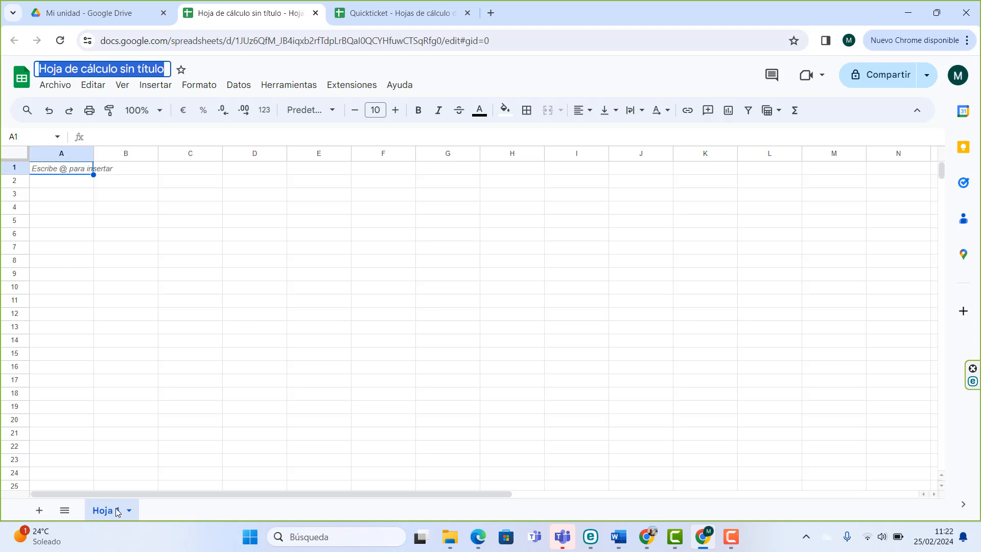
{"action": "left_click", "coordinate": [317, 14]}
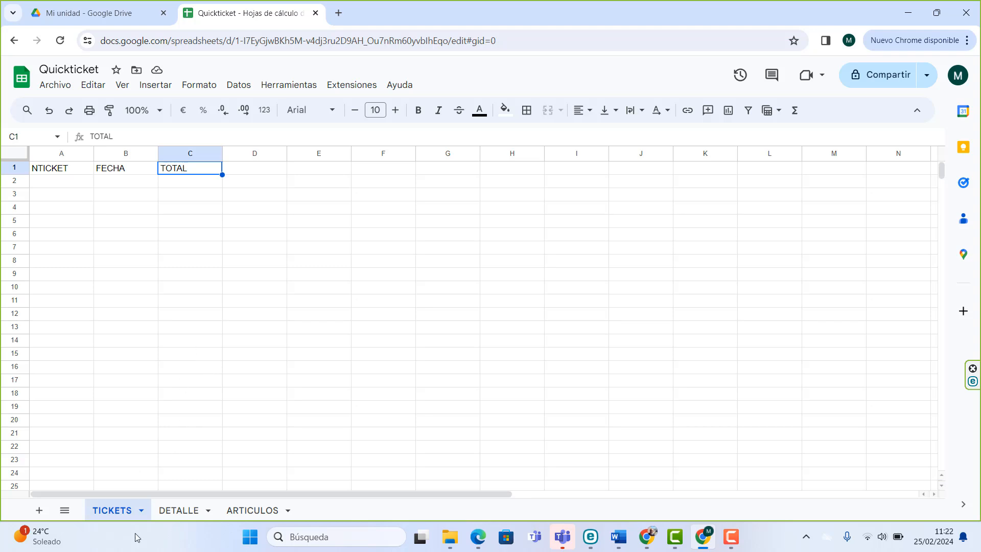
- Look through the DETALLE and ARTICULOS sheets of the Quickticket spreadsheet and examine the column headers of the TICKETS sheet
{"action": "left_click", "coordinate": [176, 512]}
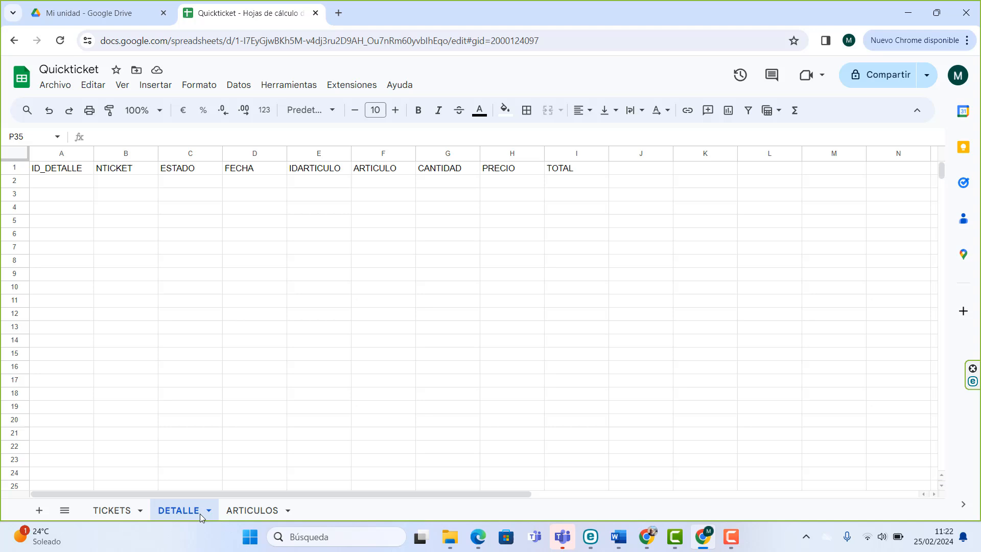
{"action": "left_click", "coordinate": [243, 511]}
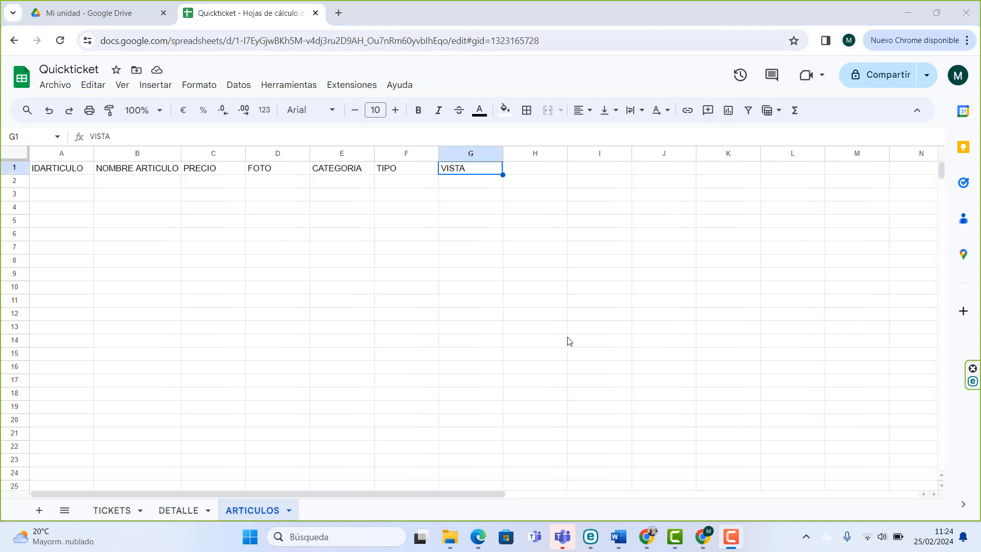
{"action": "left_click", "coordinate": [108, 510]}
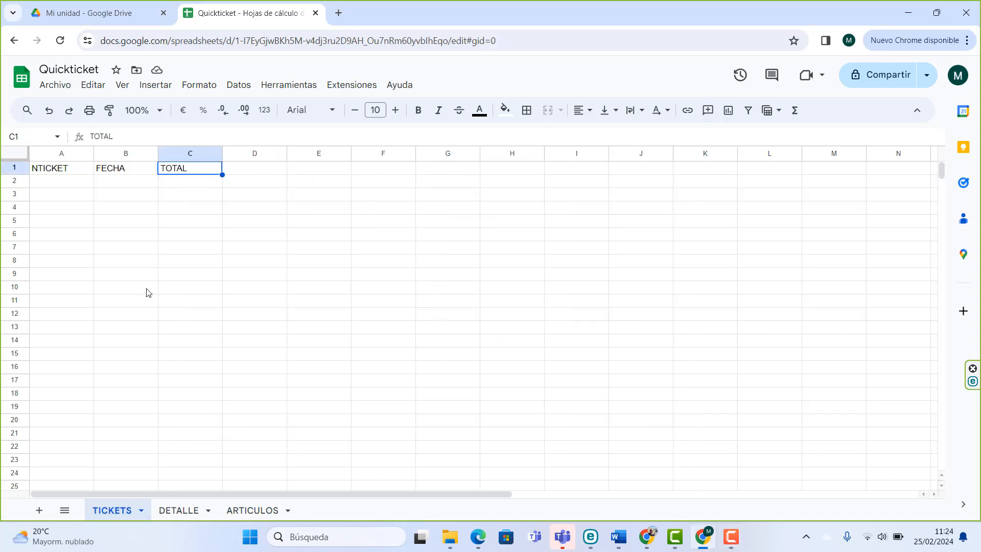
{"action": "left_click", "coordinate": [72, 172]}
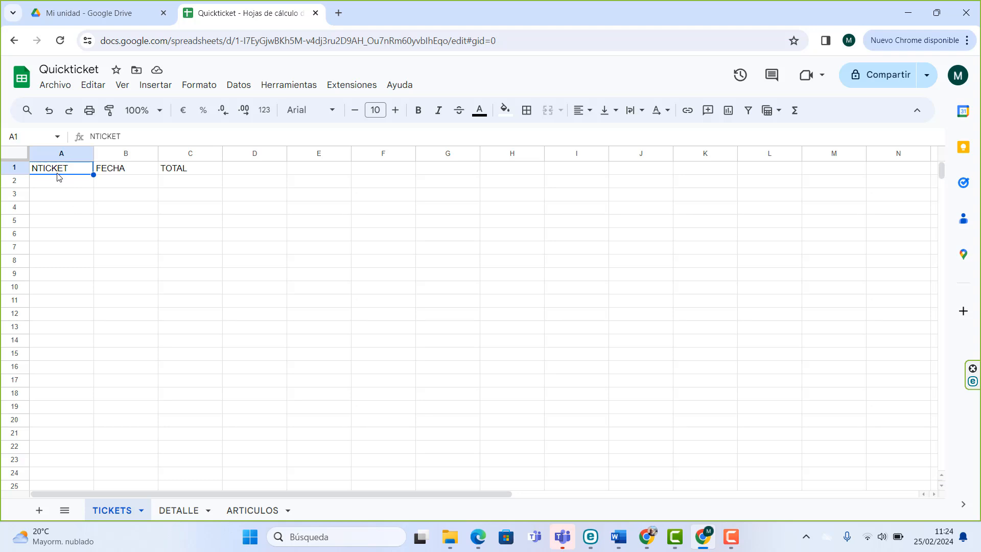
{"action": "left_click", "coordinate": [113, 174]}
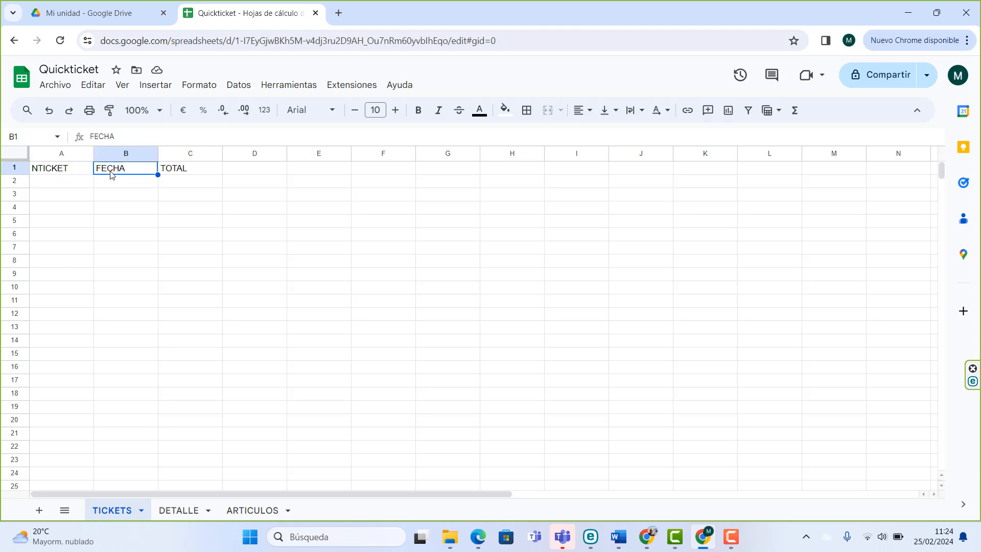
{"action": "left_click", "coordinate": [194, 171]}
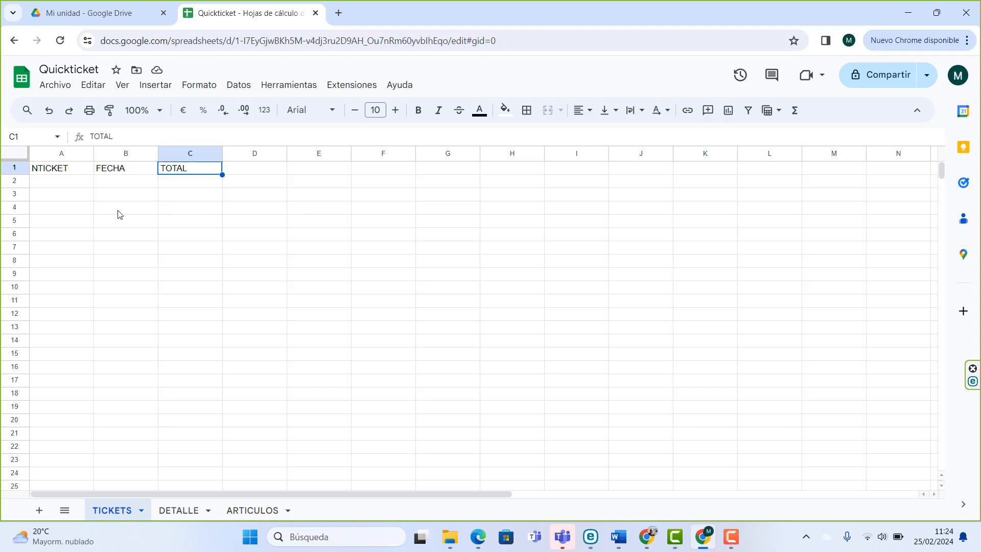
- Compare the ID_DETALLE key column of the DETALLE sheet with the NTICKET key column of the TICKETS sheet
{"action": "left_click", "coordinate": [181, 512]}
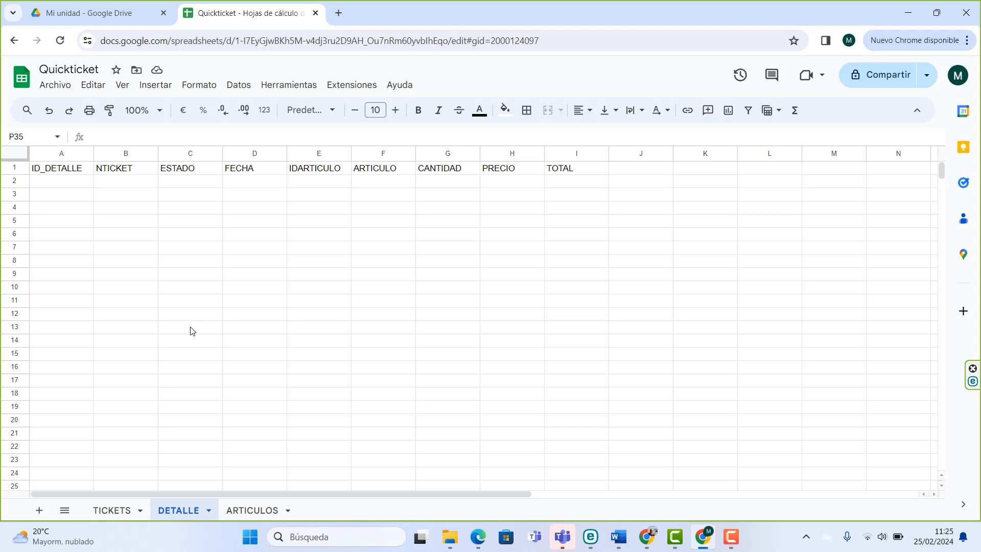
{"action": "left_click", "coordinate": [67, 173]}
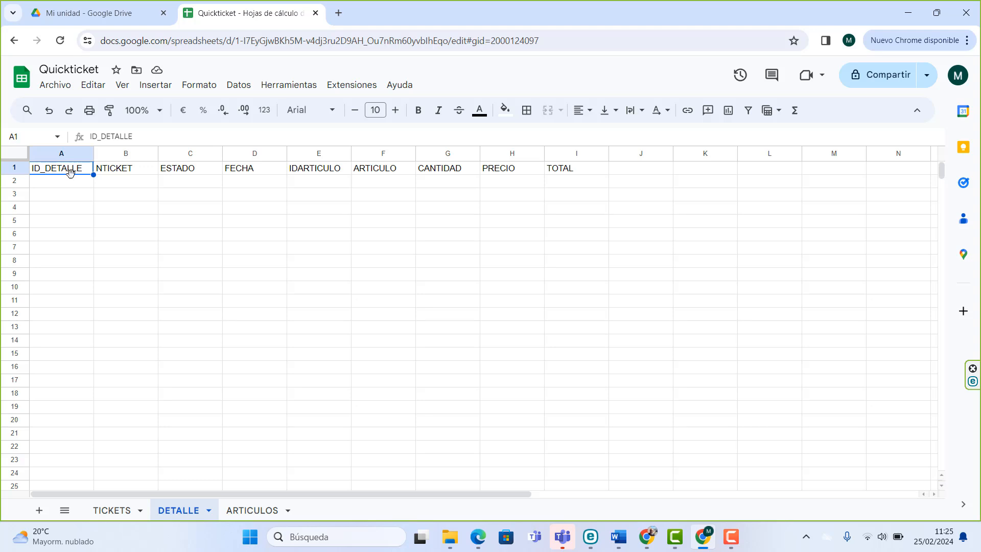
{"action": "left_click", "coordinate": [113, 511]}
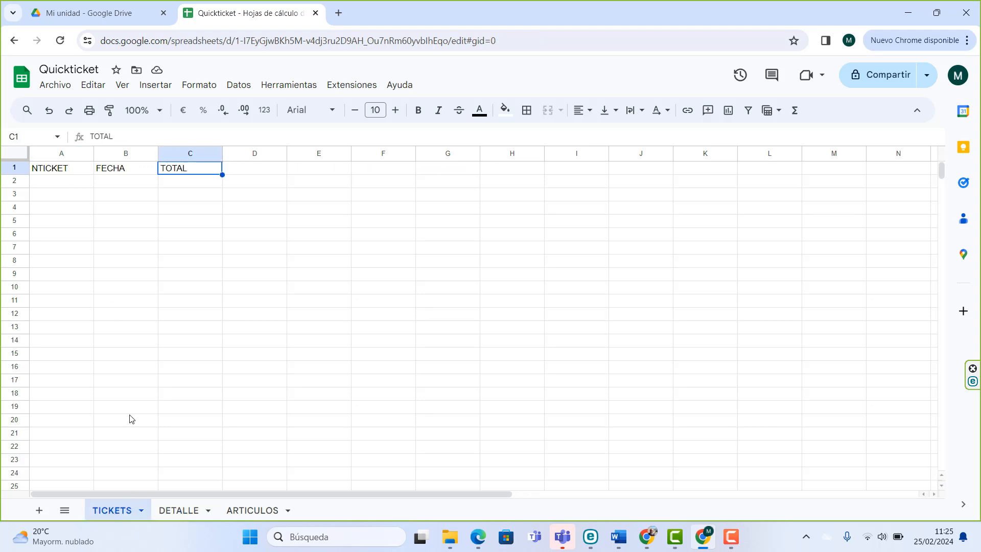
{"action": "left_click", "coordinate": [66, 172]}
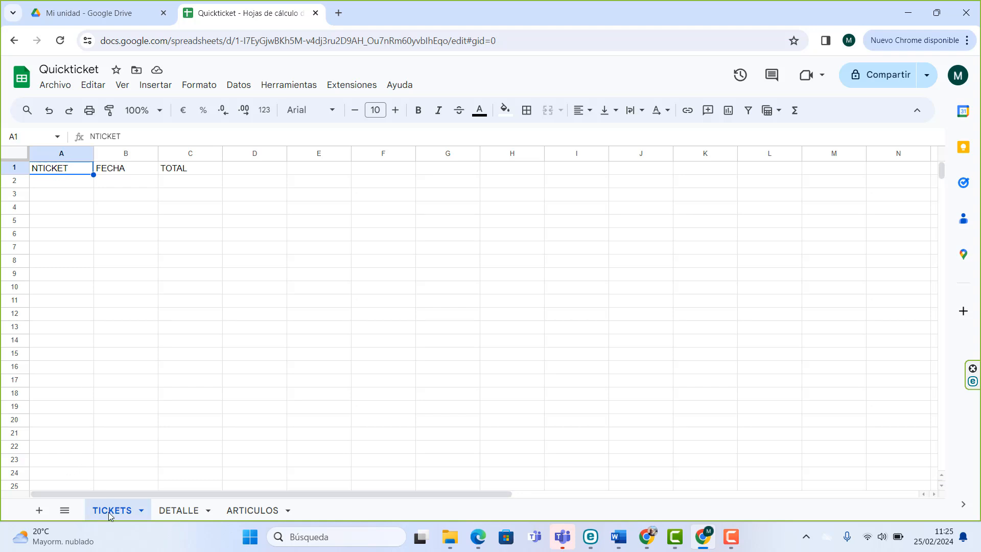
- Examine each column header of the DETALLE sheet from NTICKET through TOTAL
{"action": "left_click", "coordinate": [177, 512]}
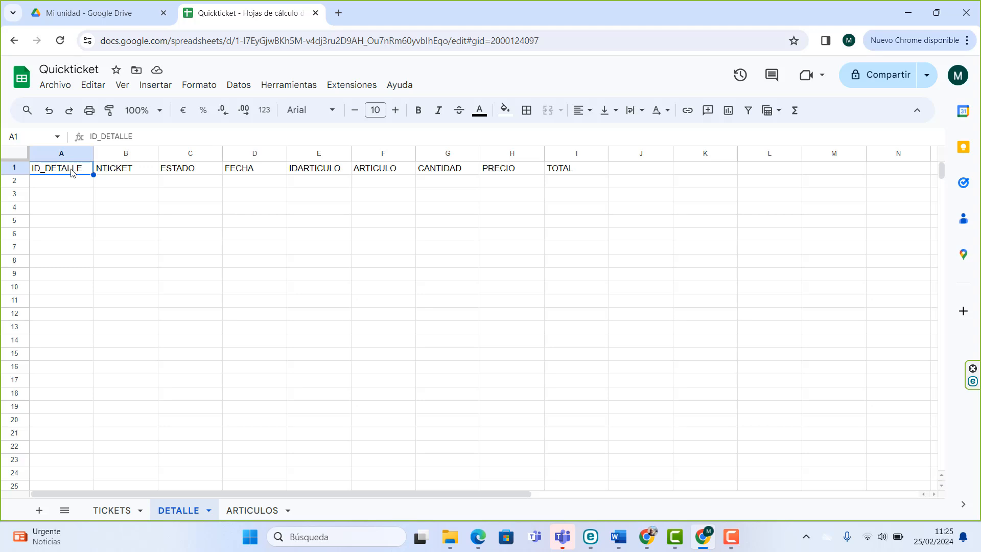
{"action": "left_click", "coordinate": [132, 172]}
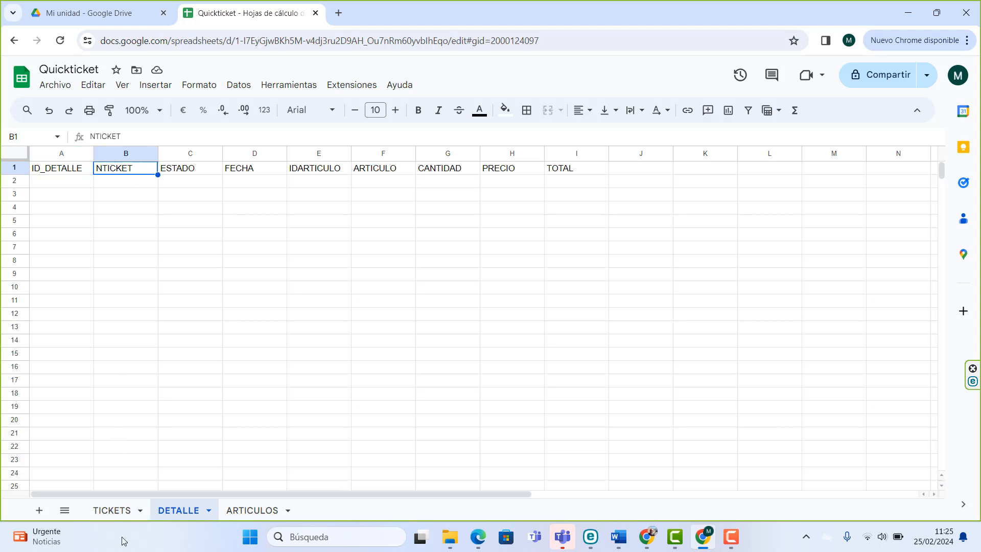
{"action": "left_click", "coordinate": [191, 177]}
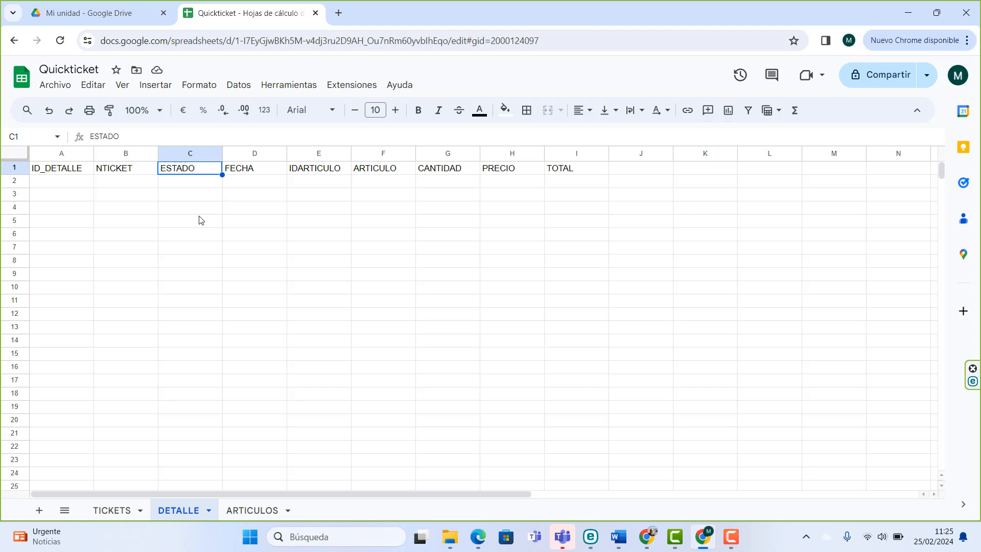
{"action": "left_click", "coordinate": [258, 172]}
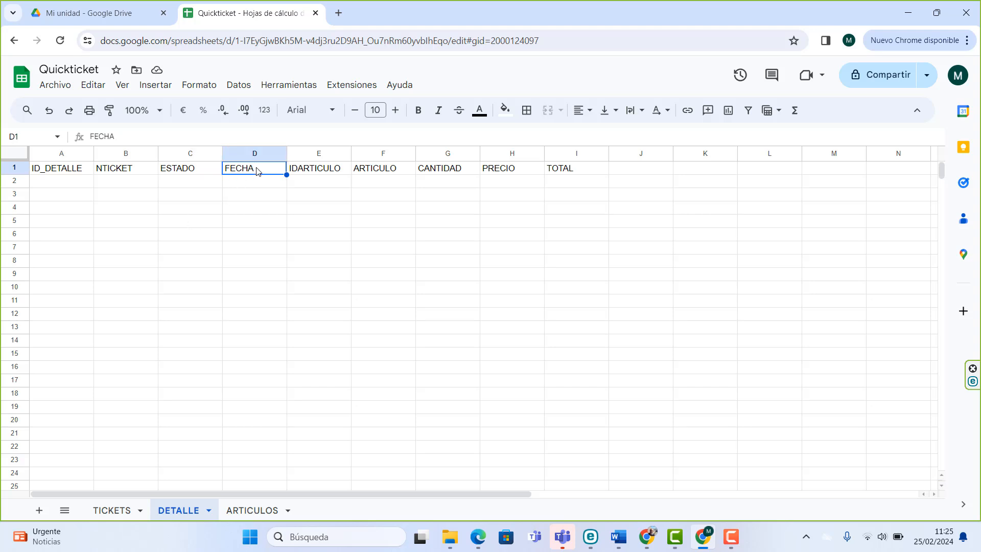
{"action": "left_click", "coordinate": [327, 175]}
{"action": "left_click", "coordinate": [392, 174]}
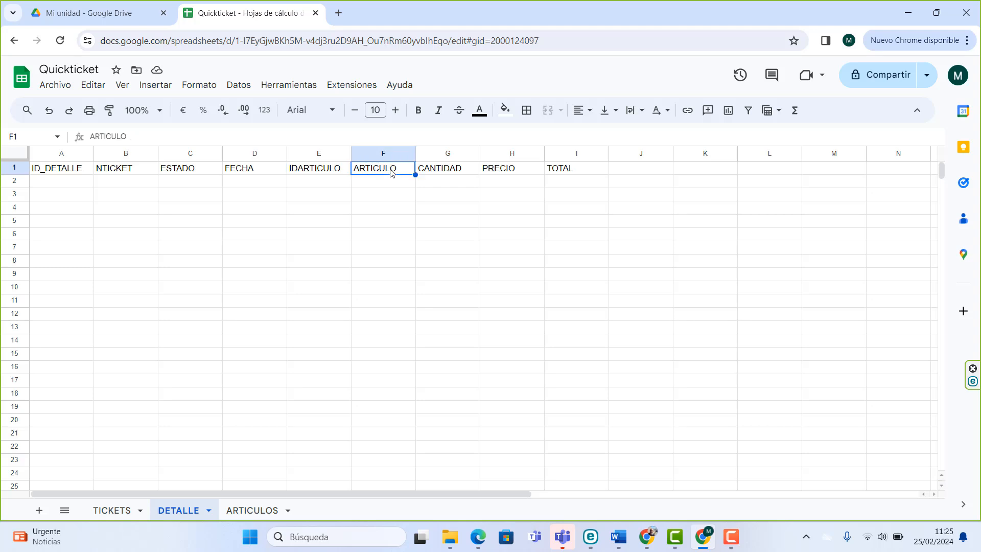
{"action": "left_click", "coordinate": [439, 172]}
{"action": "left_click", "coordinate": [521, 172]}
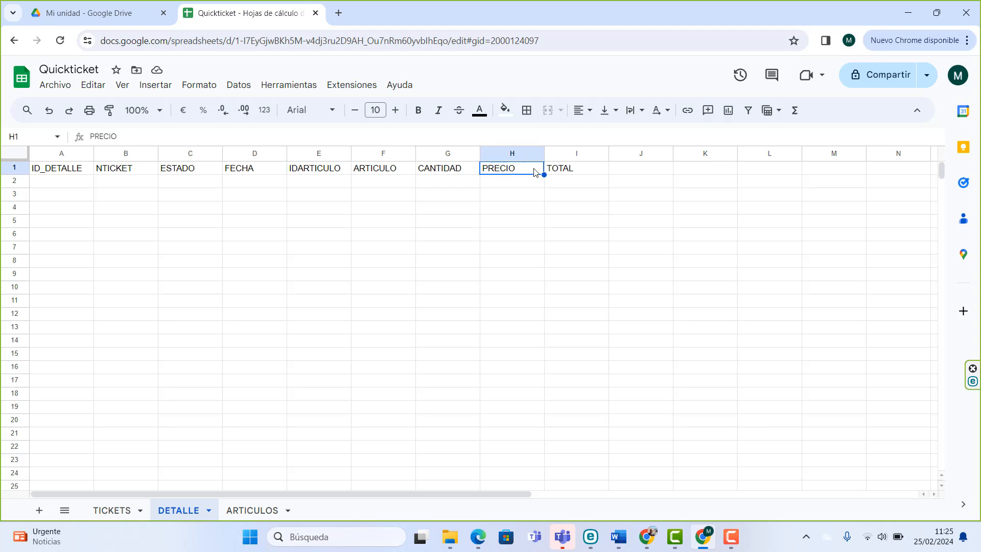
{"action": "left_click", "coordinate": [571, 173]}
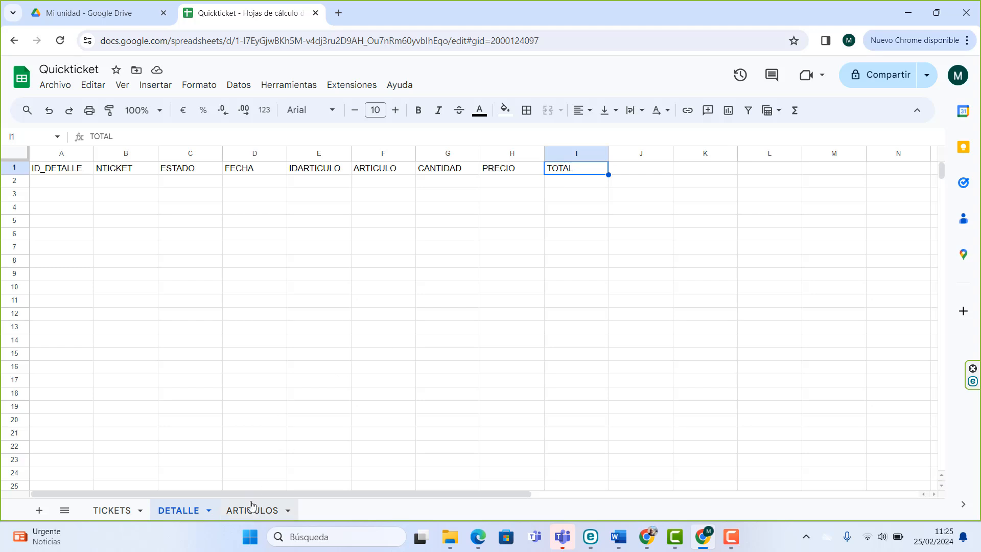
- Check how the IDARTICULO column of the DETALLE sheet relates to the IDARTICULO column of the ARTICULOS sheet
{"action": "left_click", "coordinate": [251, 512]}
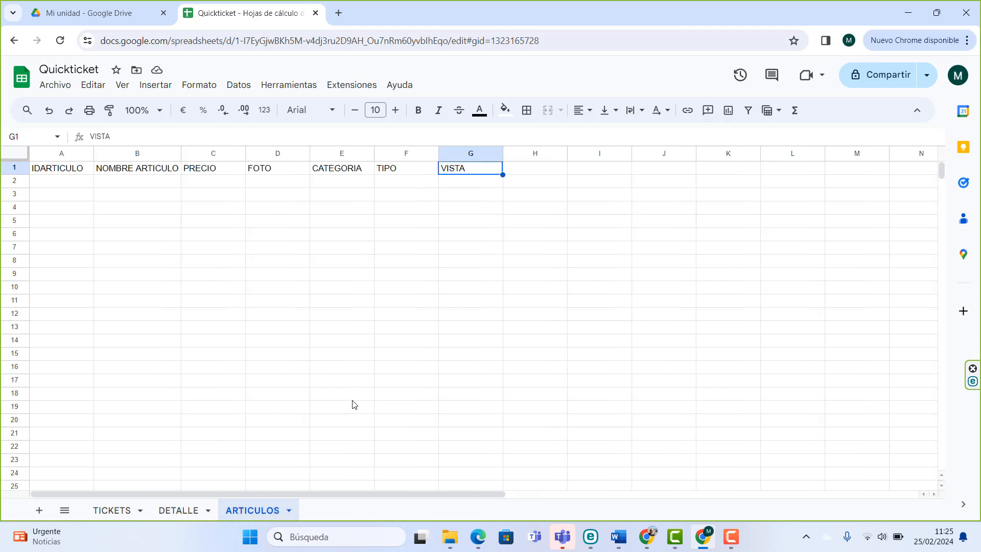
{"action": "left_click", "coordinate": [191, 509]}
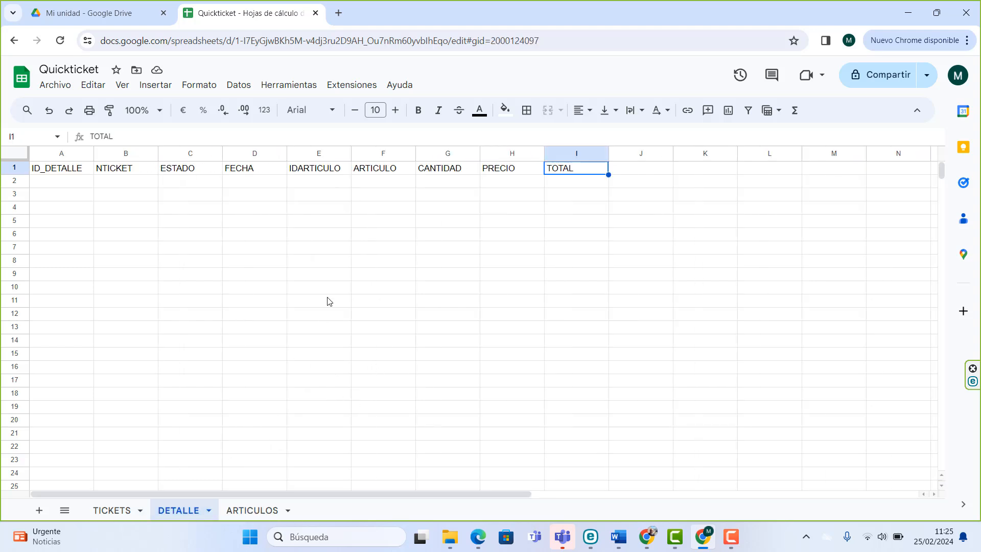
{"action": "left_click", "coordinate": [327, 174]}
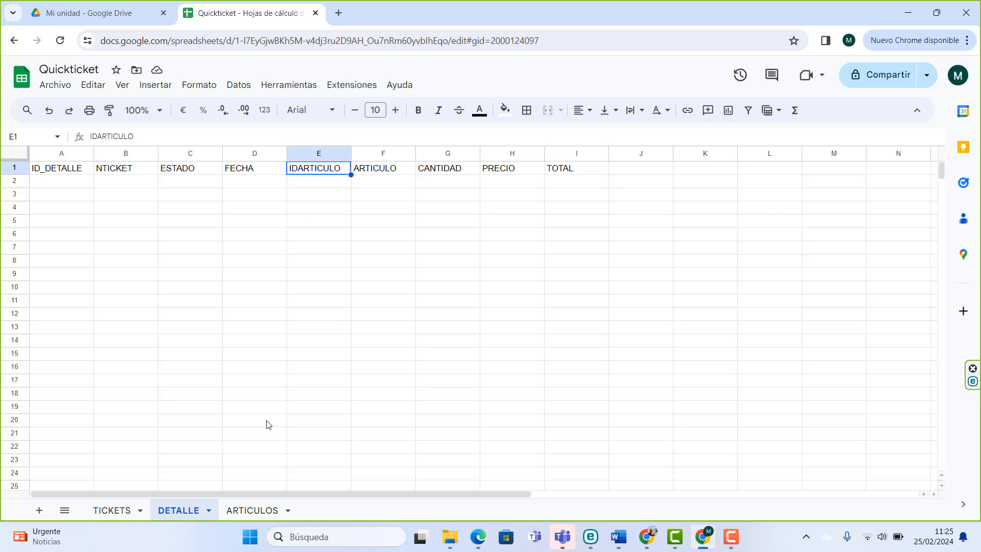
{"action": "left_click", "coordinate": [249, 511]}
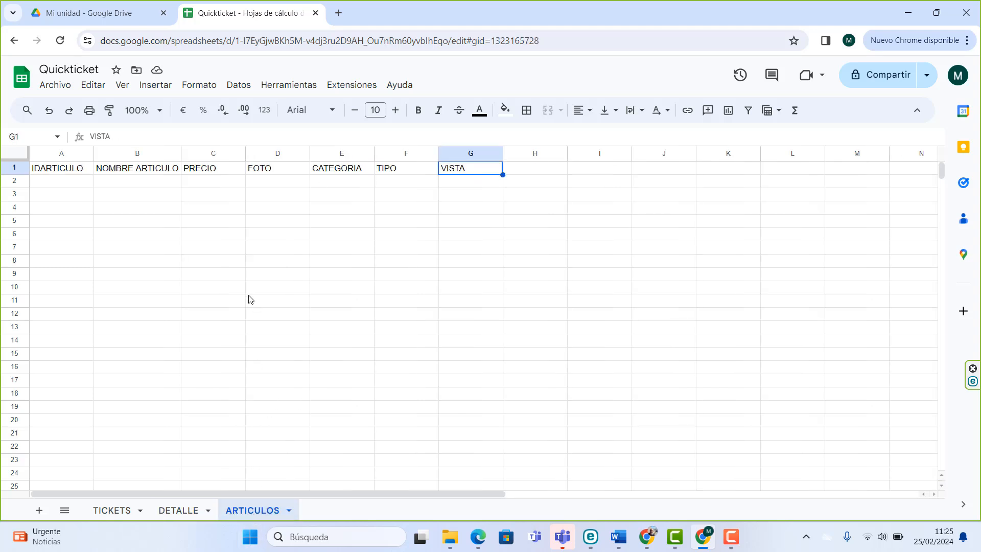
{"action": "left_click", "coordinate": [62, 186]}
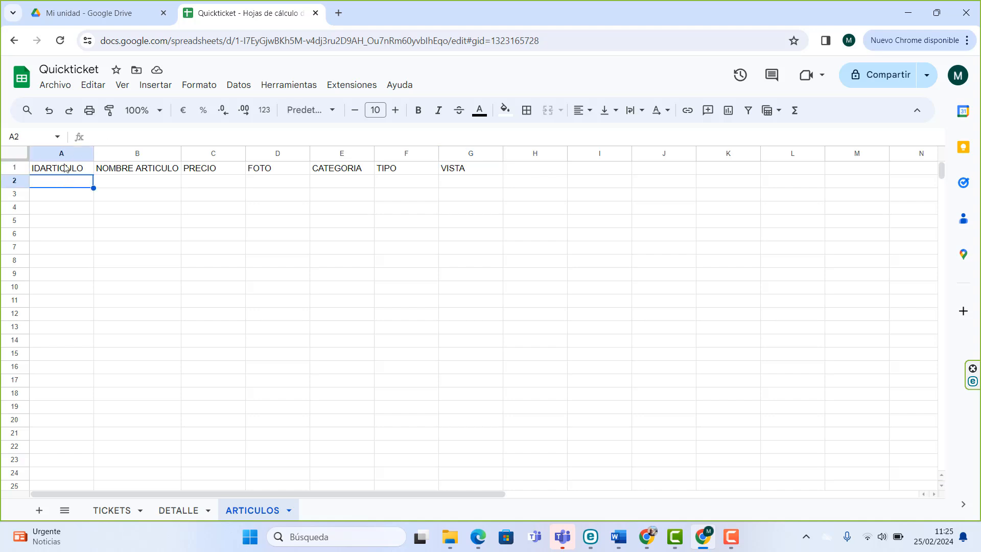
- Examine the column headers of the ARTICULOS sheet from NOMBRE ARTICULO through VISTA
{"action": "left_click", "coordinate": [150, 187]}
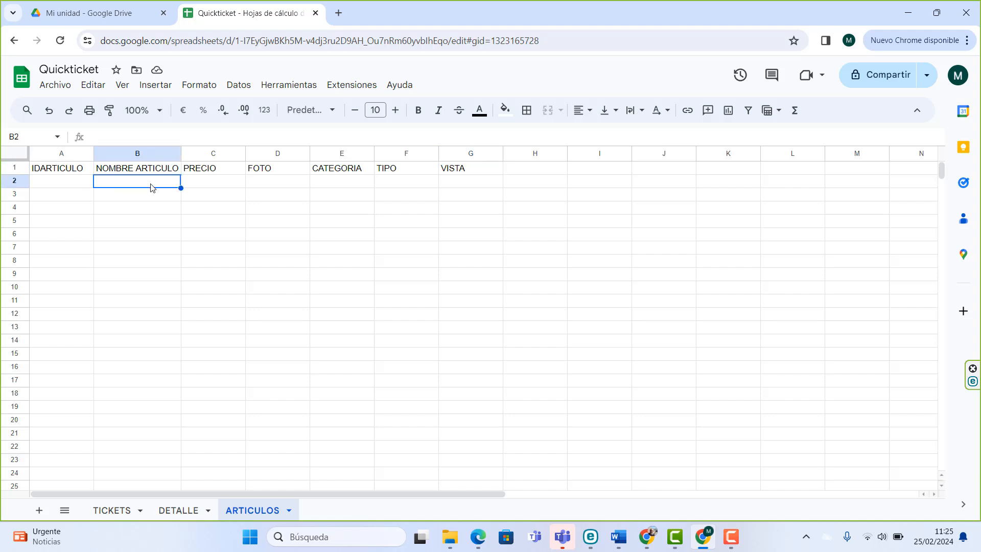
{"action": "left_click", "coordinate": [210, 185]}
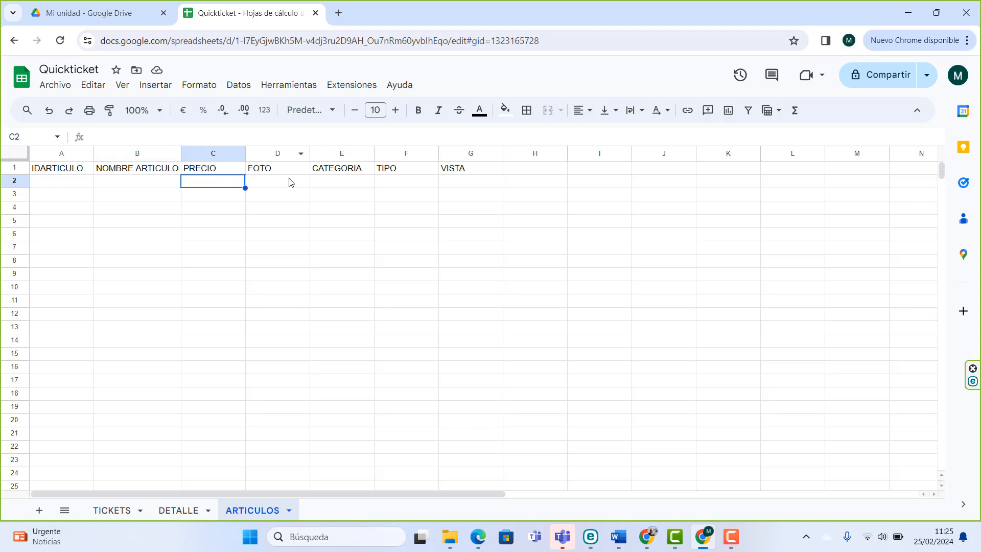
{"action": "left_click", "coordinate": [280, 185]}
{"action": "left_click", "coordinate": [332, 184]}
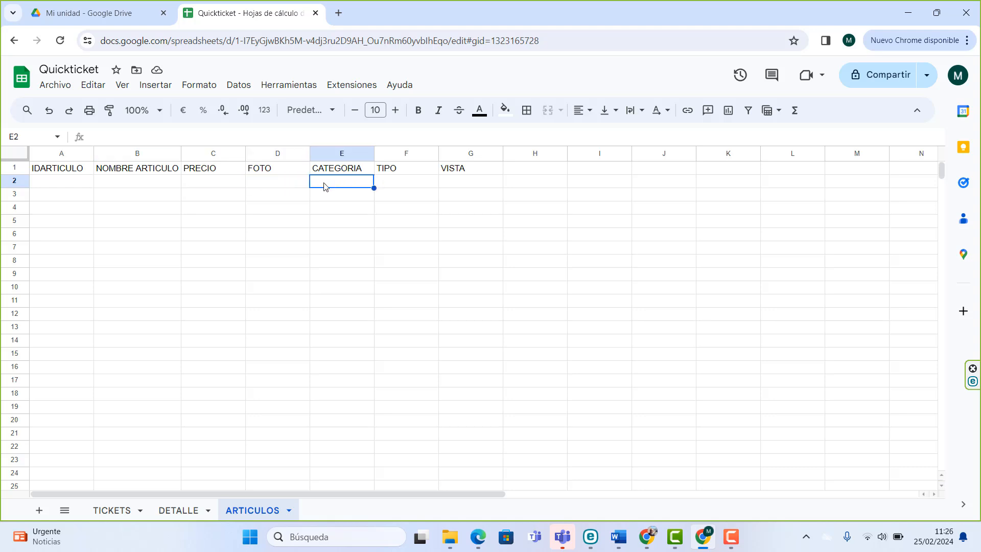
{"action": "left_click", "coordinate": [399, 187]}
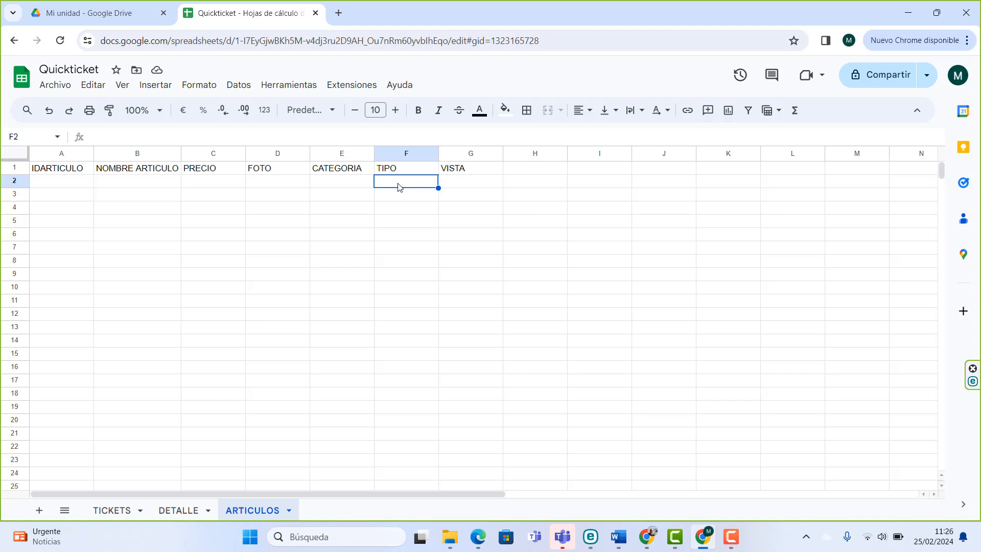
{"action": "left_click", "coordinate": [486, 185]}
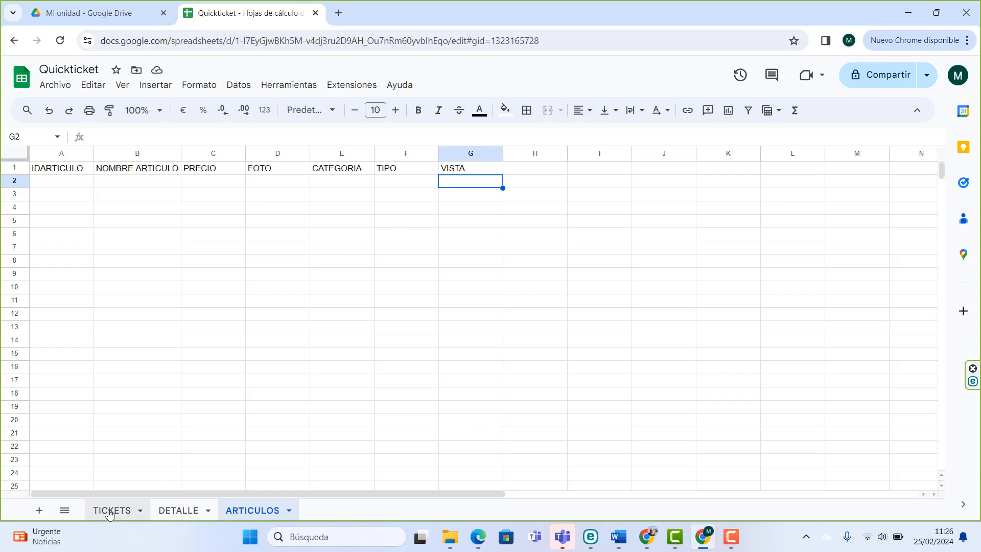
- Create an AppSheet app from the spreadsheet's TICKETS sheet and dismiss the welcome dialog
{"action": "left_click", "coordinate": [108, 510]}
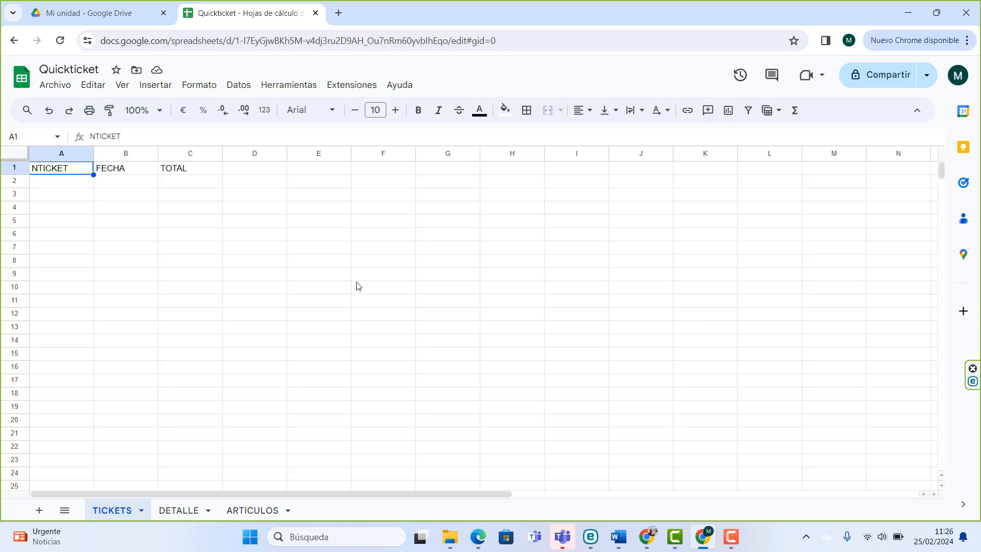
{"action": "left_click", "coordinate": [356, 86]}
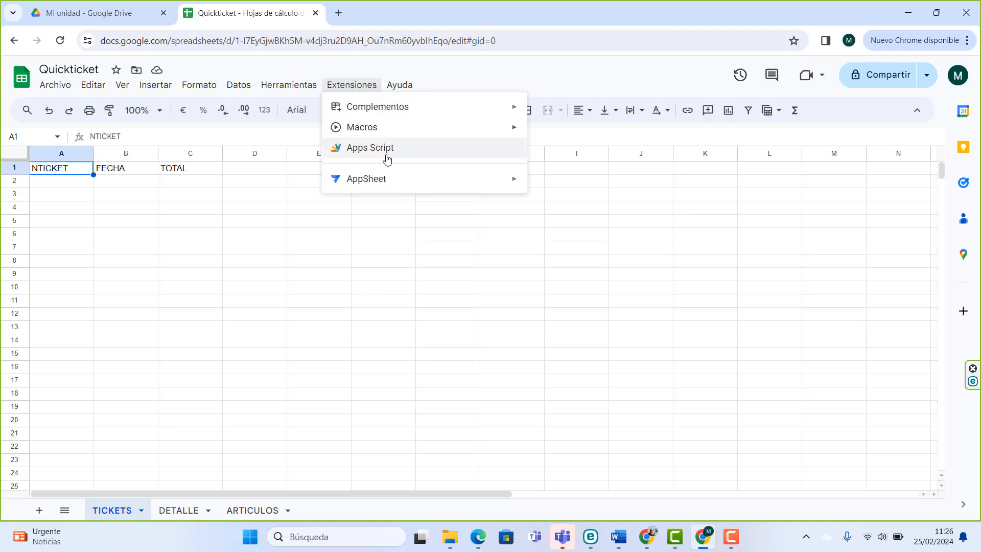
{"action": "mouse_move", "coordinate": [383, 177]}
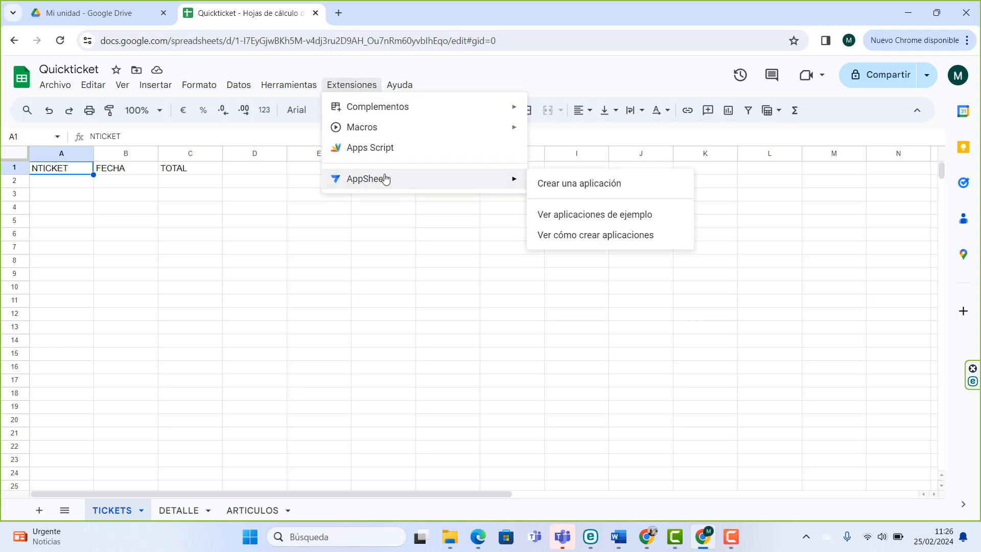
{"action": "left_click", "coordinate": [579, 185]}
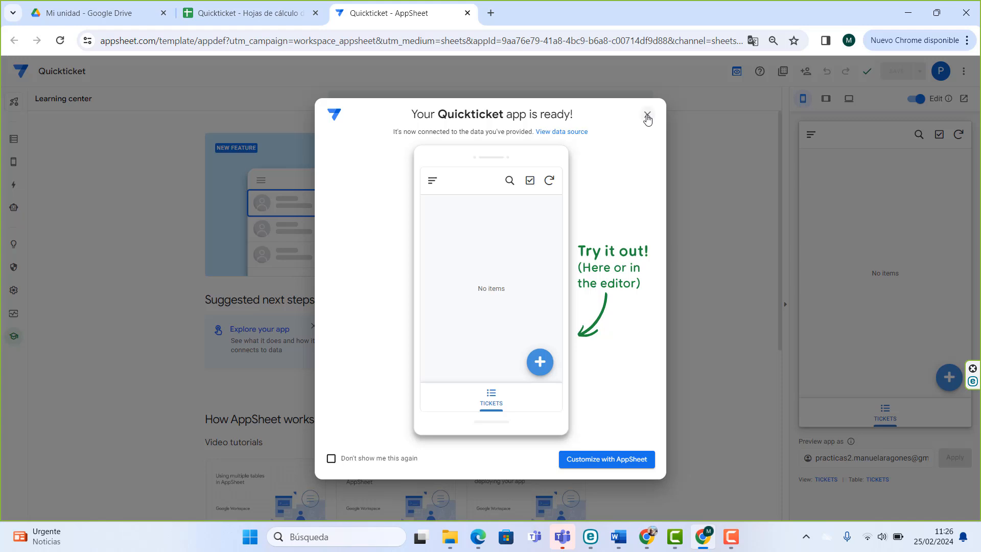
{"action": "left_click", "coordinate": [647, 118]}
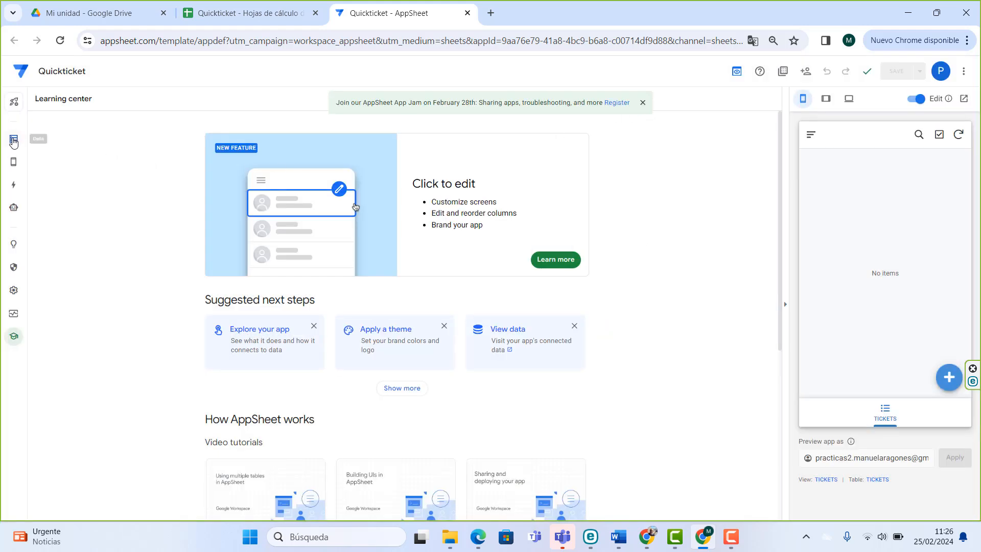
- Open the app's TICKETS table in the data view and compare its columns with the TICKETS sheet
{"action": "left_click", "coordinate": [13, 142]}
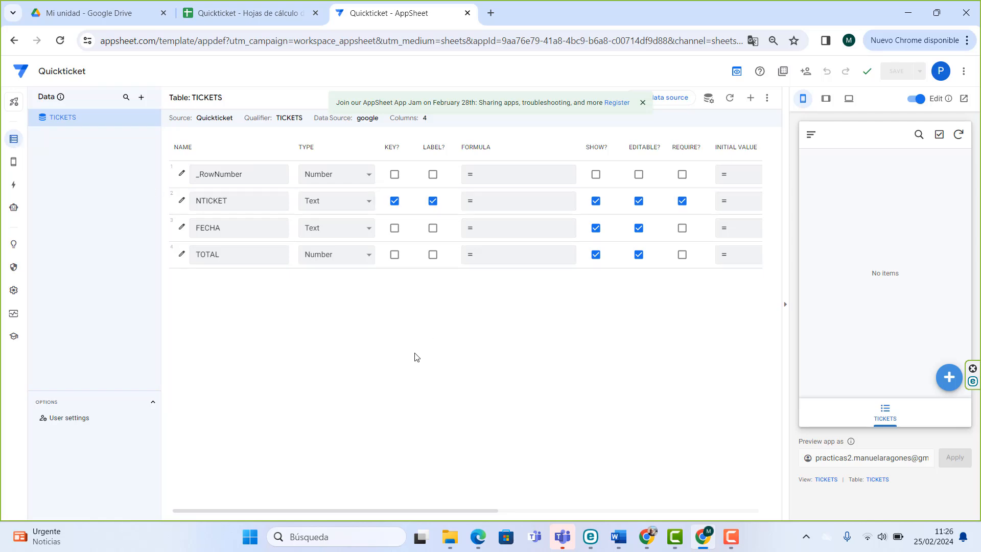
{"action": "key", "text": "ctrl+plus"}
{"action": "key", "text": "ctrl+plus"}
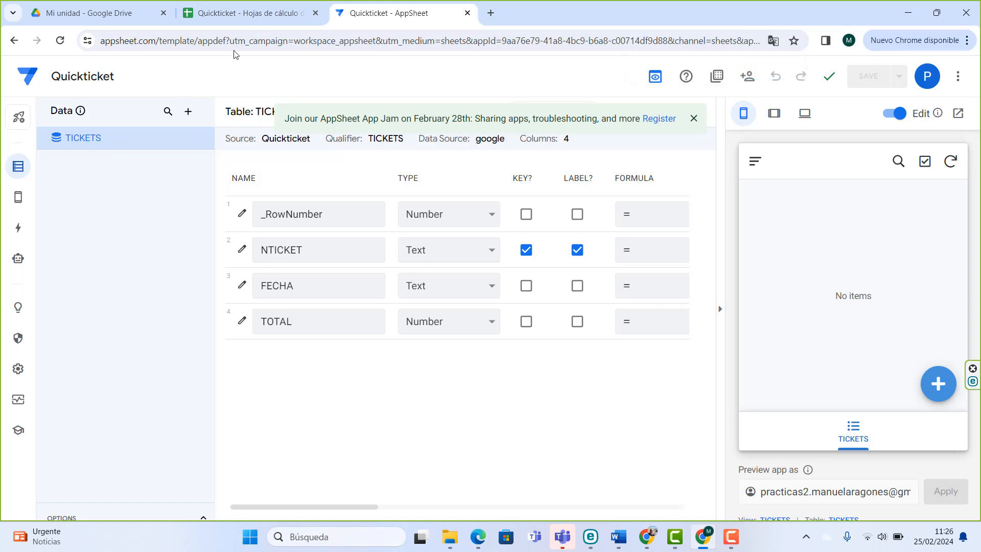
{"action": "left_click", "coordinate": [267, 14]}
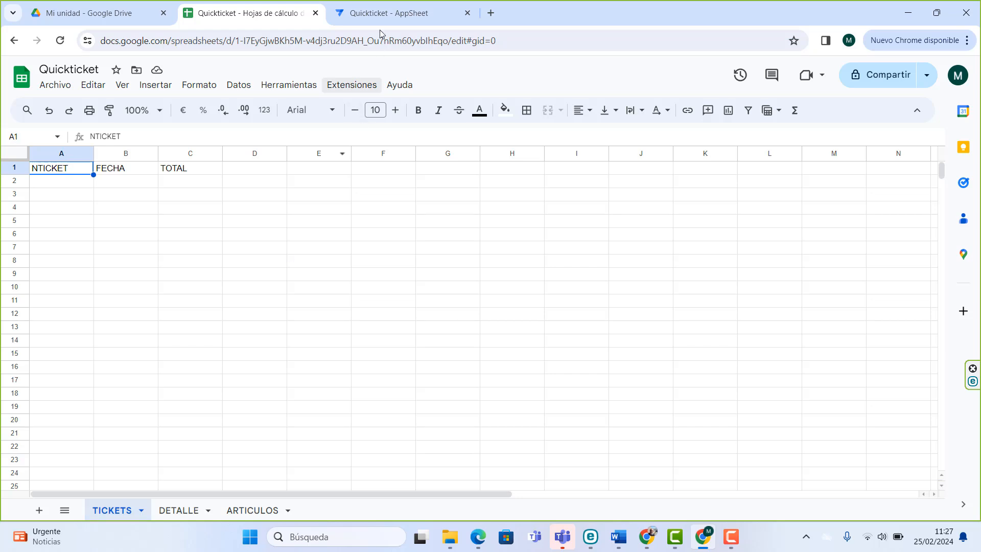
{"action": "left_click", "coordinate": [394, 14]}
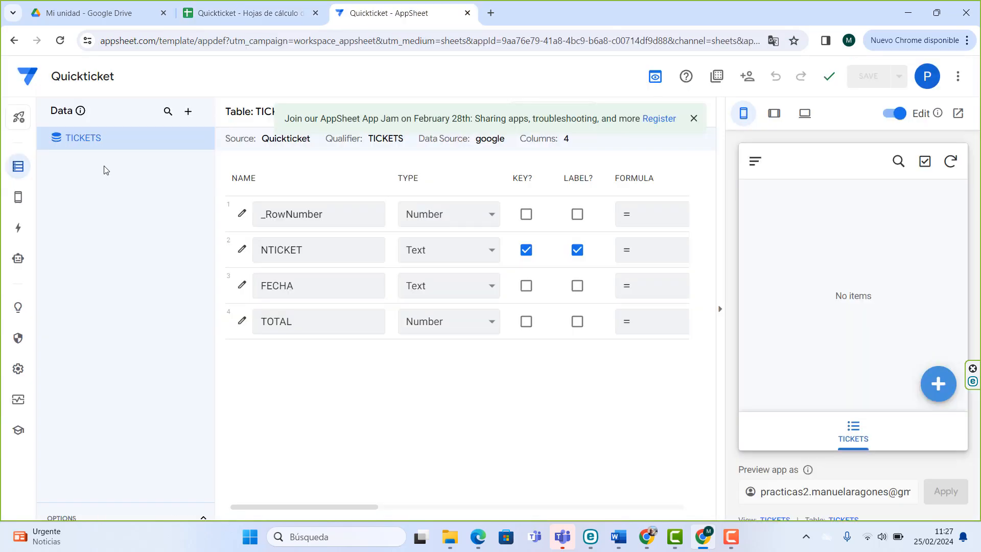
- Add the DETALLE and ARTICULOS worksheets of Quickticket as tables, allowing updates, adds and deletes
{"action": "left_click", "coordinate": [188, 111]}
{"action": "left_click", "coordinate": [350, 154]}
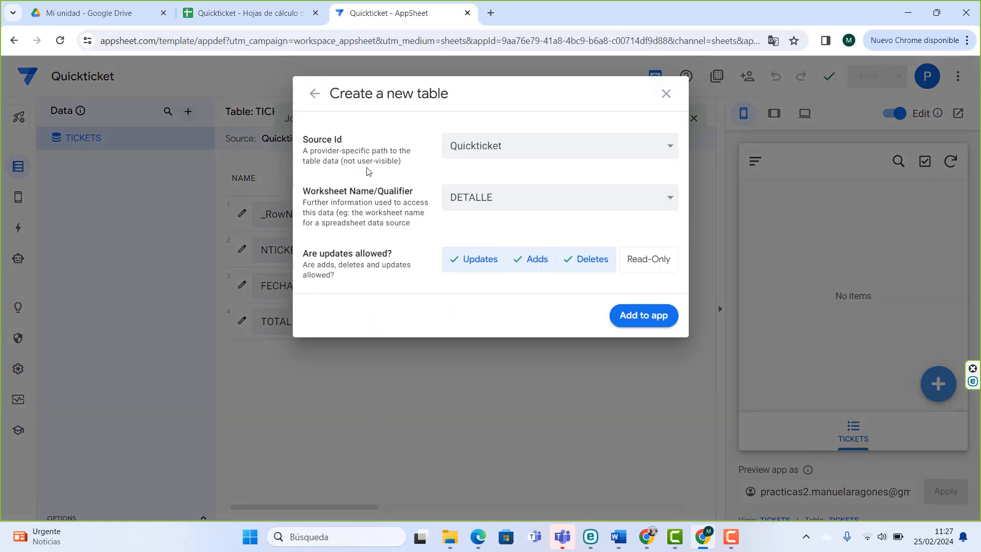
{"action": "left_click", "coordinate": [654, 317]}
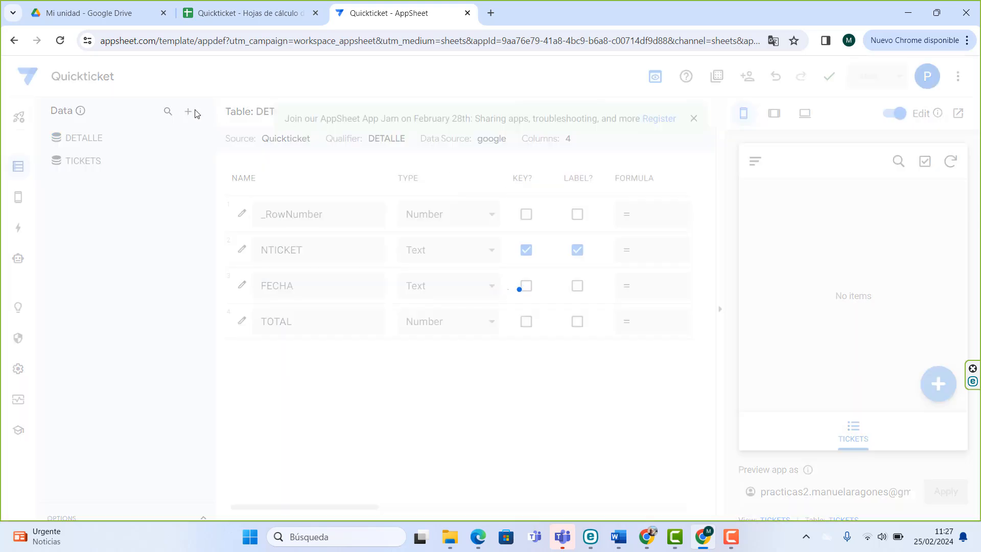
{"action": "left_click", "coordinate": [188, 110]}
{"action": "left_click", "coordinate": [362, 160]}
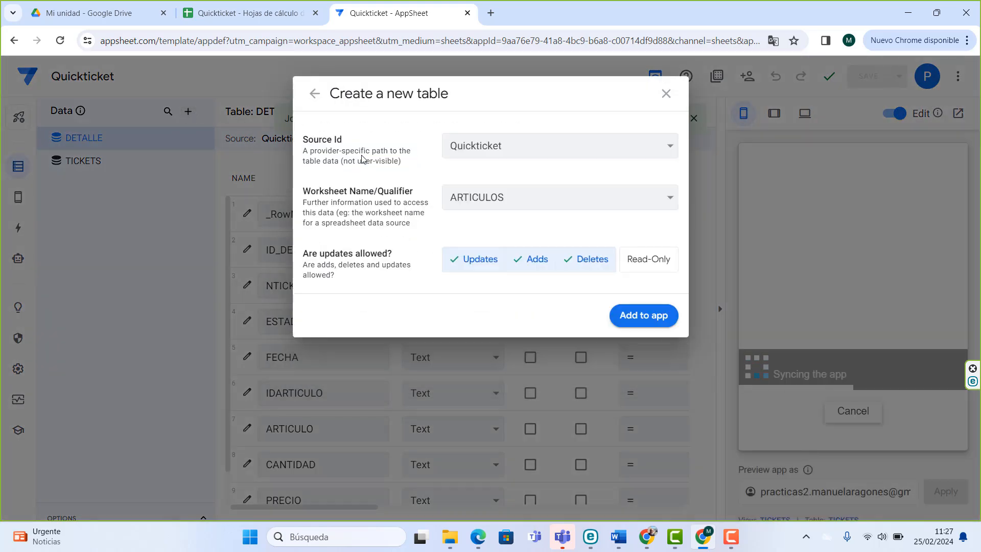
{"action": "left_click", "coordinate": [642, 314]}
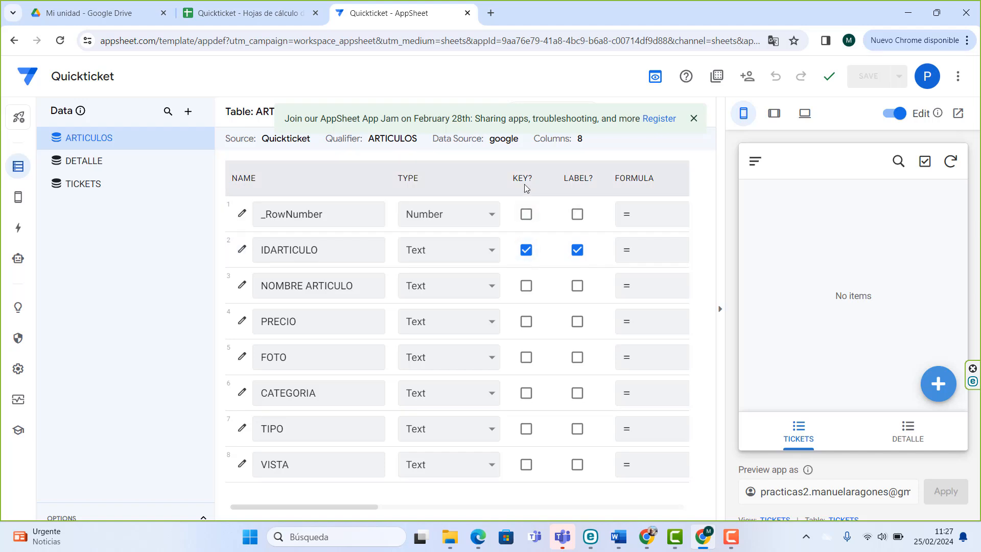
- In the ARTICULOS table, make NOMBRE ARTICULO the label instead of IDARTICULO and set the PRECIO column type to Price
{"action": "left_click", "coordinate": [576, 286]}
{"action": "left_click", "coordinate": [577, 250]}
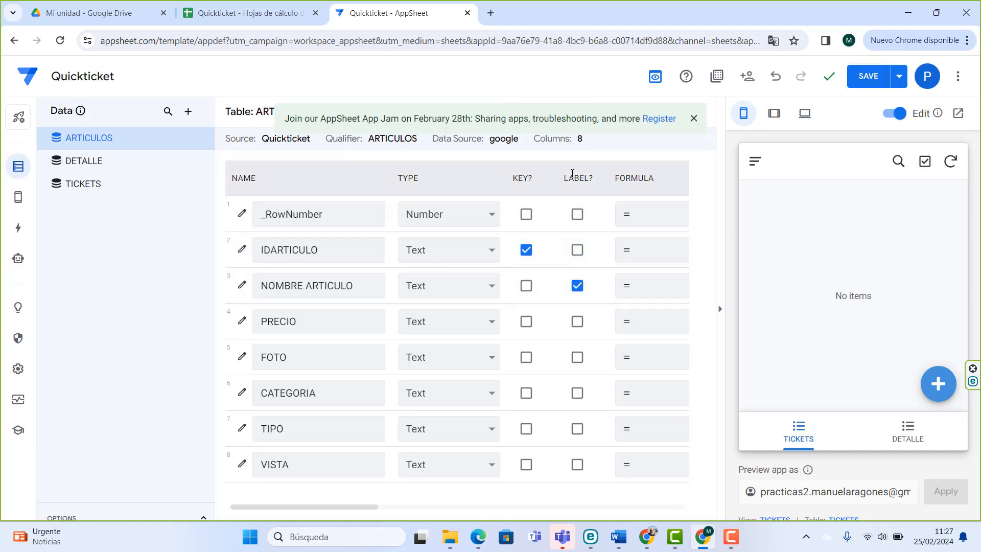
{"action": "left_click", "coordinate": [432, 321]}
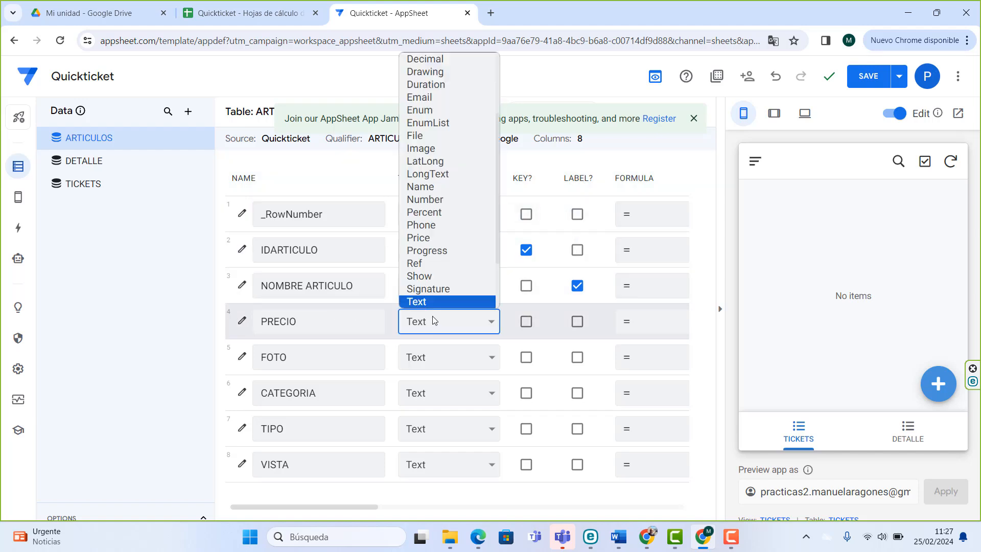
{"action": "left_click", "coordinate": [436, 240]}
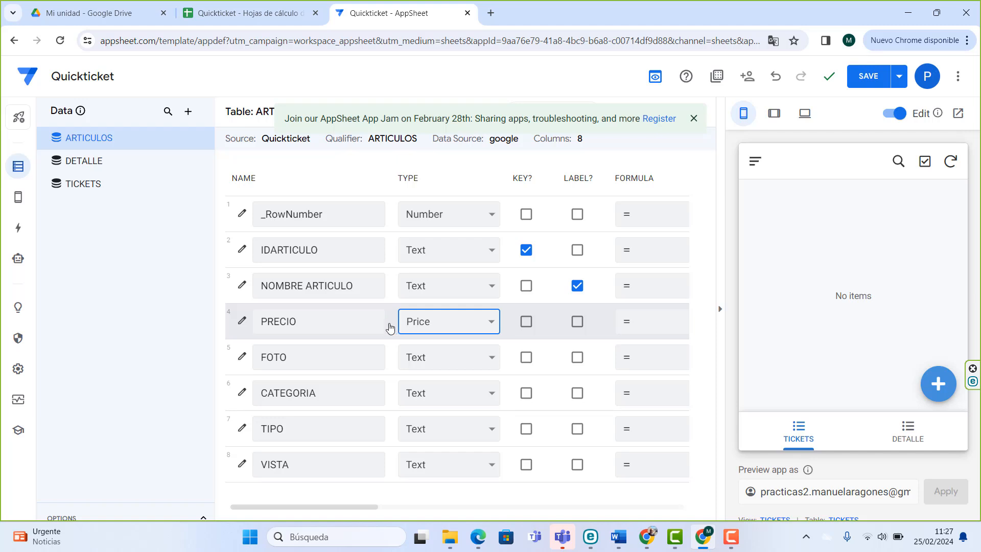
- Set the type of the FOTO column in the ARTICULOS table to Image
{"action": "left_click", "coordinate": [448, 357]}
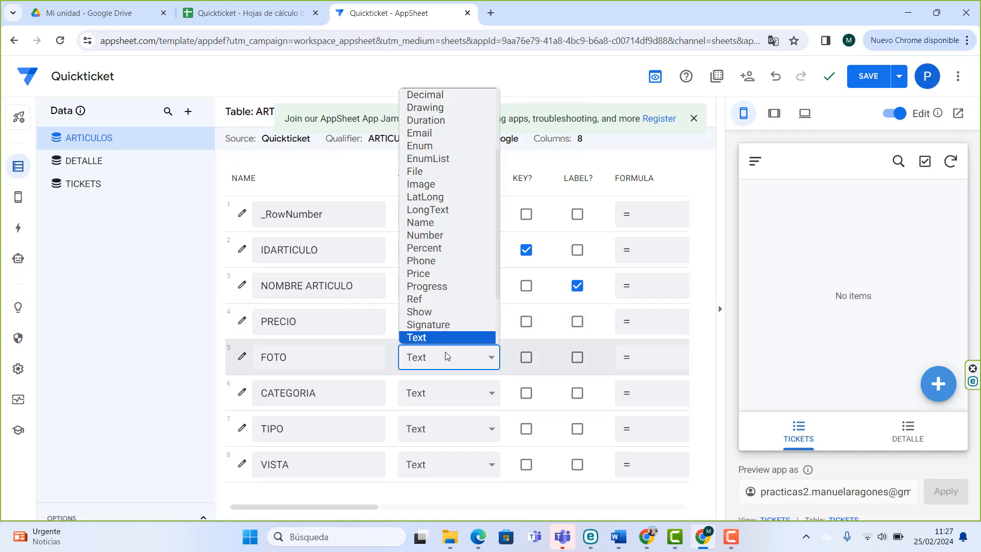
{"action": "scroll", "coordinate": [463, 321], "scroll_direction": "down", "scroll_amount": 2}
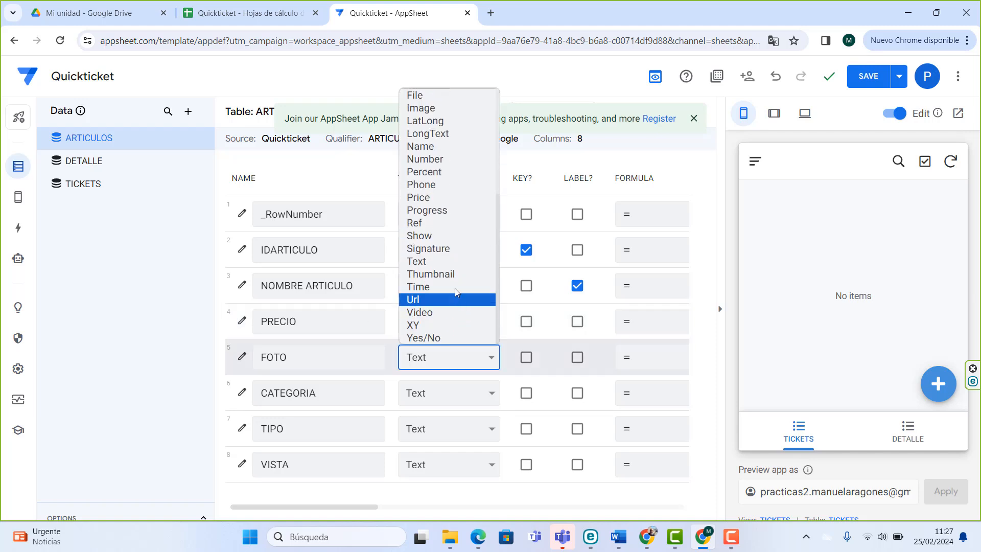
{"action": "scroll", "coordinate": [453, 286], "scroll_direction": "up", "scroll_amount": 3}
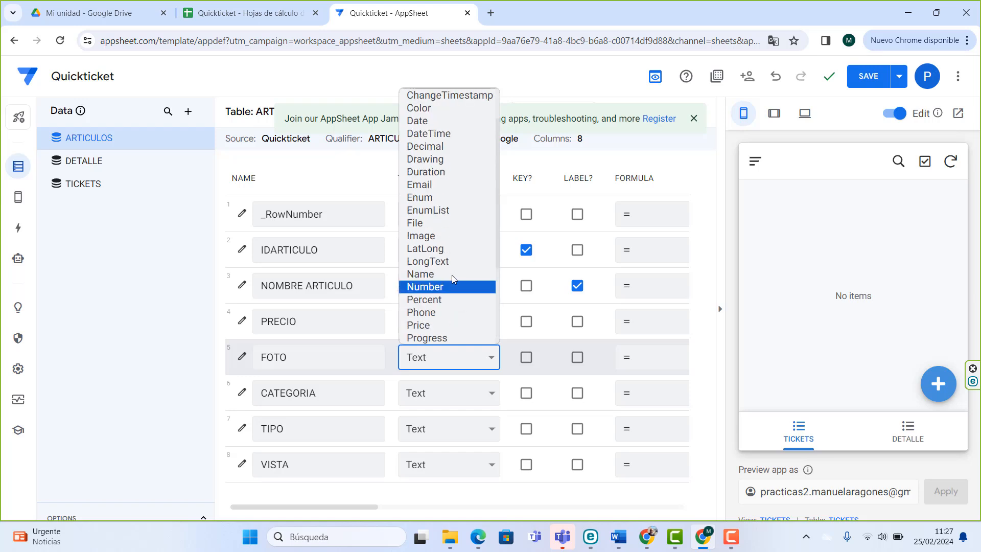
{"action": "left_click", "coordinate": [446, 237]}
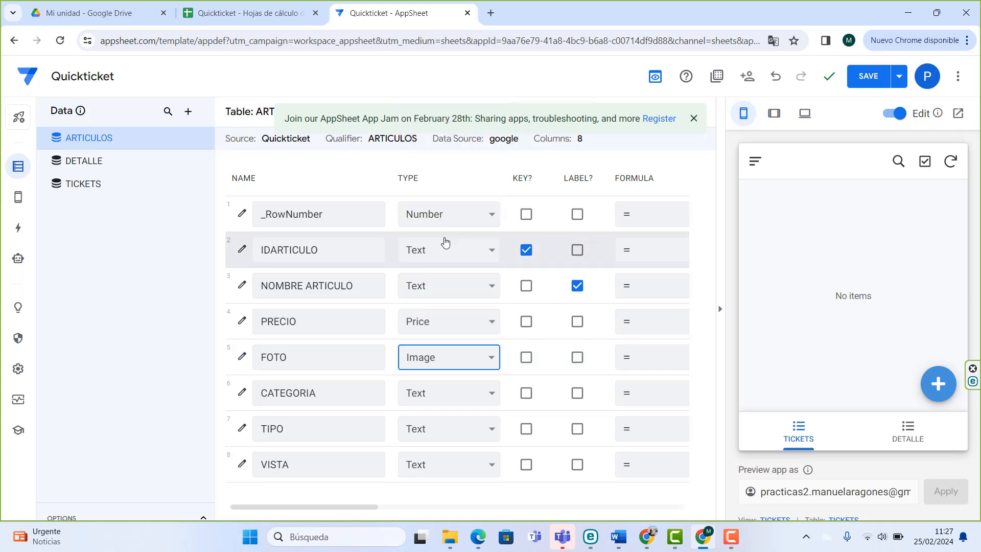
- Try the Enum type on the CATEGORIA column of the ARTICULOS table and set it back to Text
{"action": "left_click", "coordinate": [425, 401]}
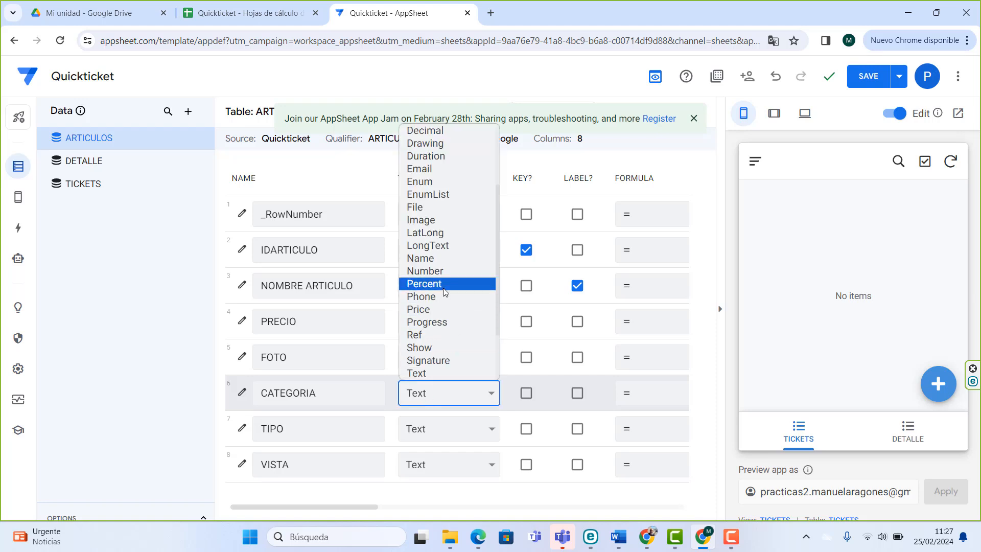
{"action": "left_click", "coordinate": [440, 182]}
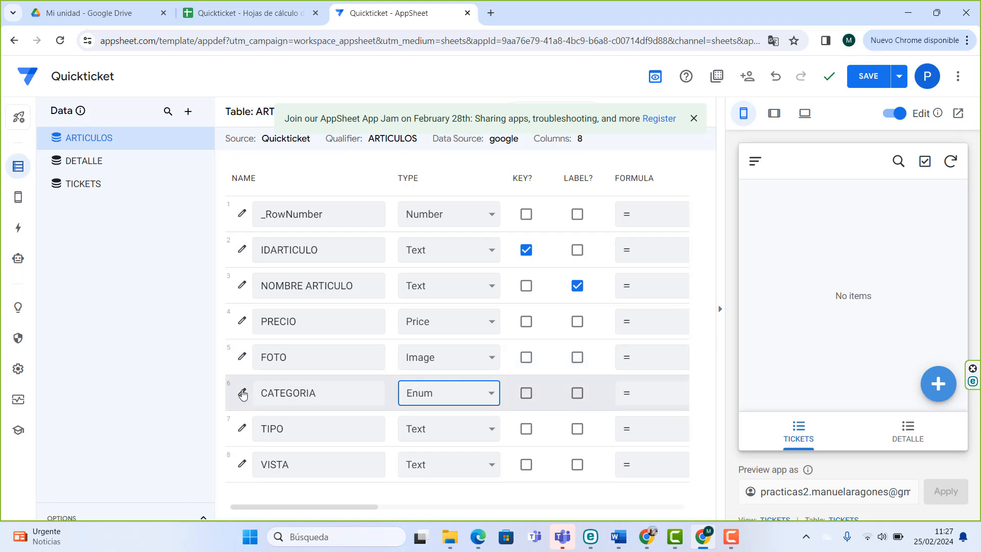
{"action": "left_click", "coordinate": [435, 395]}
{"action": "scroll", "coordinate": [450, 325], "scroll_direction": "down", "scroll_amount": 3}
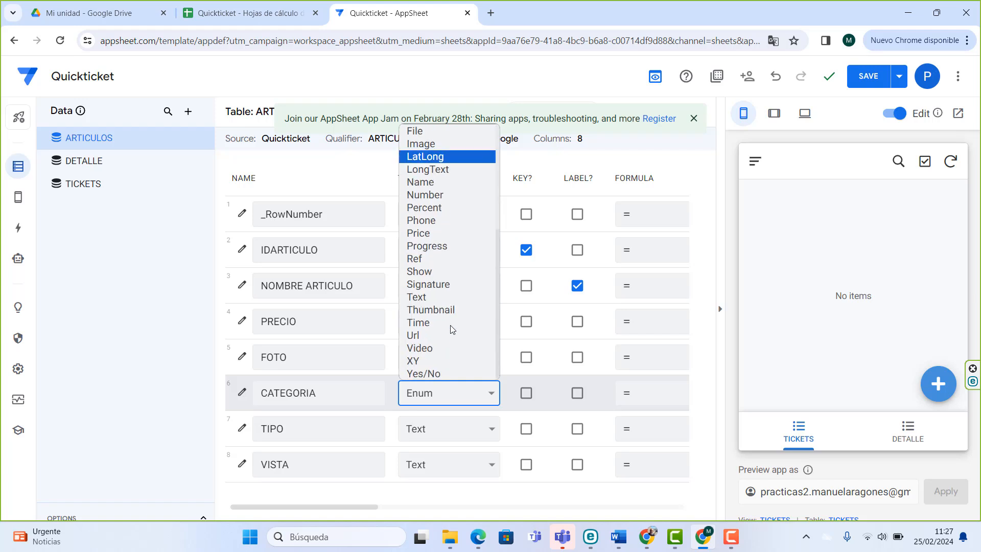
{"action": "left_click", "coordinate": [449, 297]}
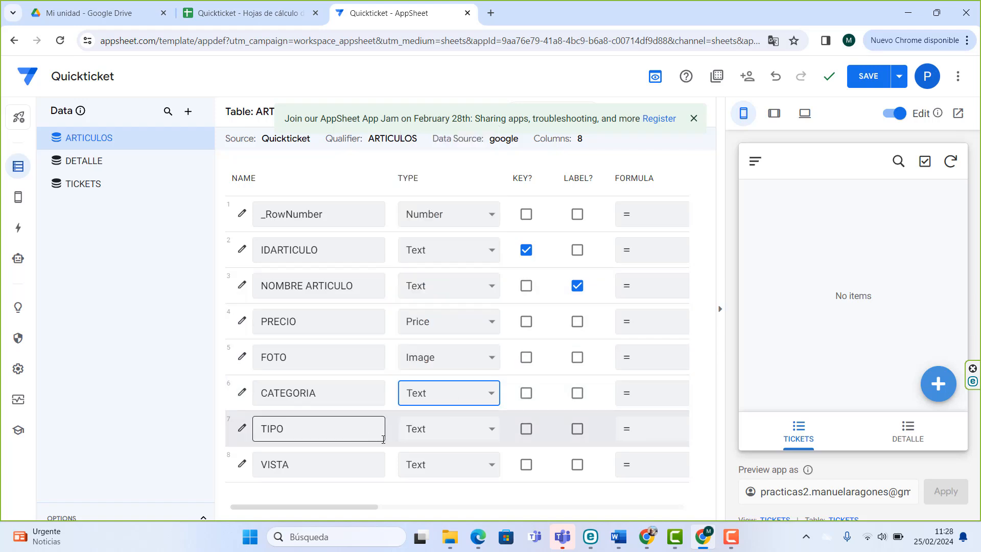
- Set the TIPO column of the ARTICULOS table to Enum with the values articulo and categoria
{"action": "left_click", "coordinate": [432, 438]}
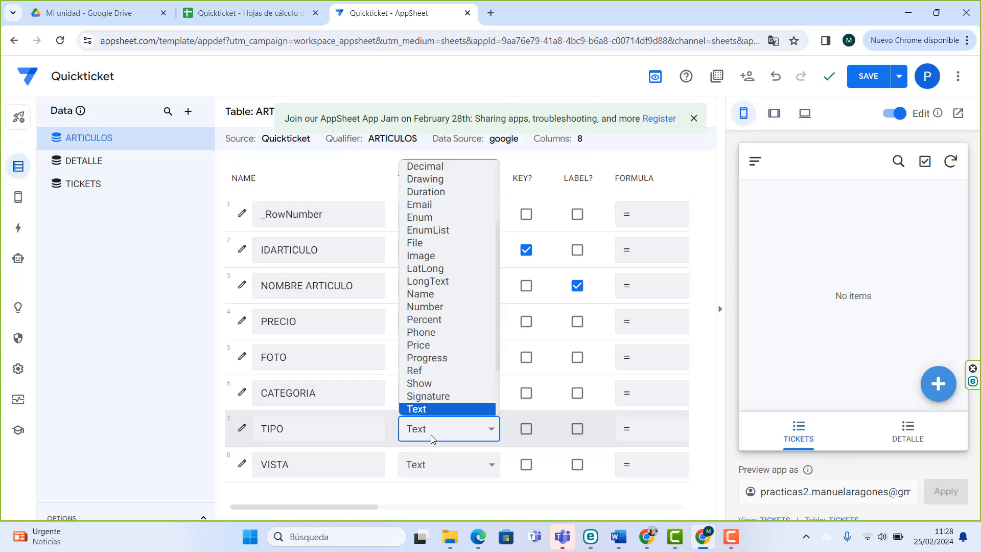
{"action": "left_click", "coordinate": [437, 219]}
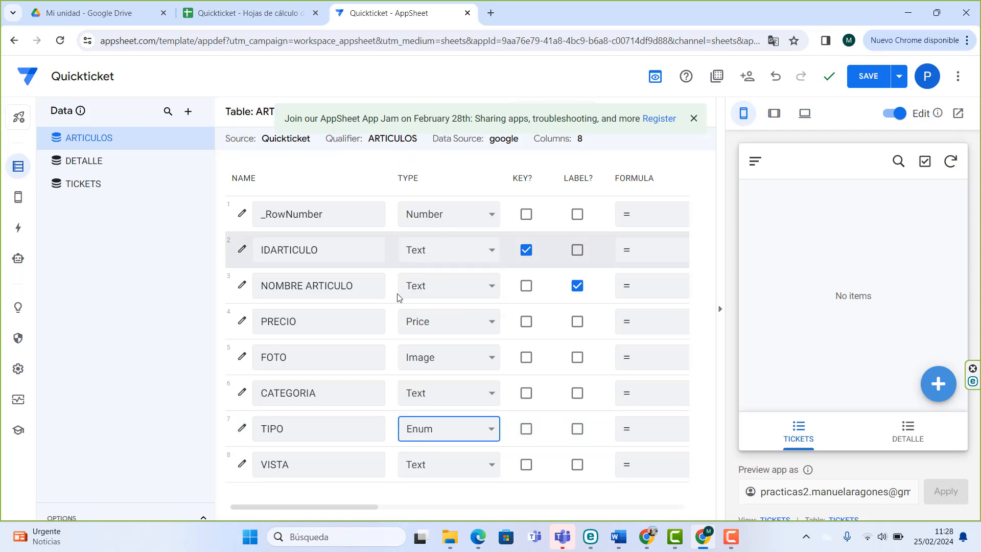
{"action": "left_click", "coordinate": [243, 429]}
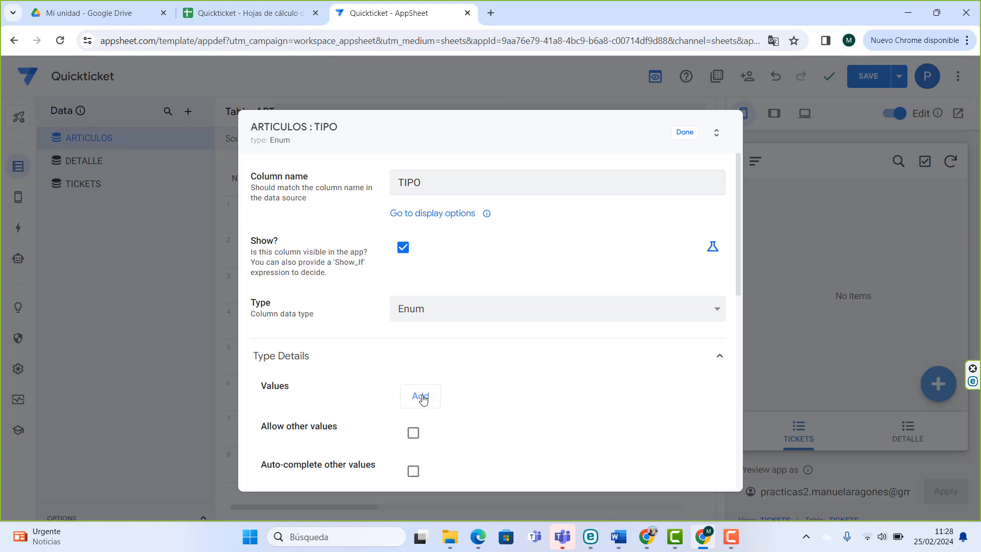
{"action": "left_click", "coordinate": [422, 397]}
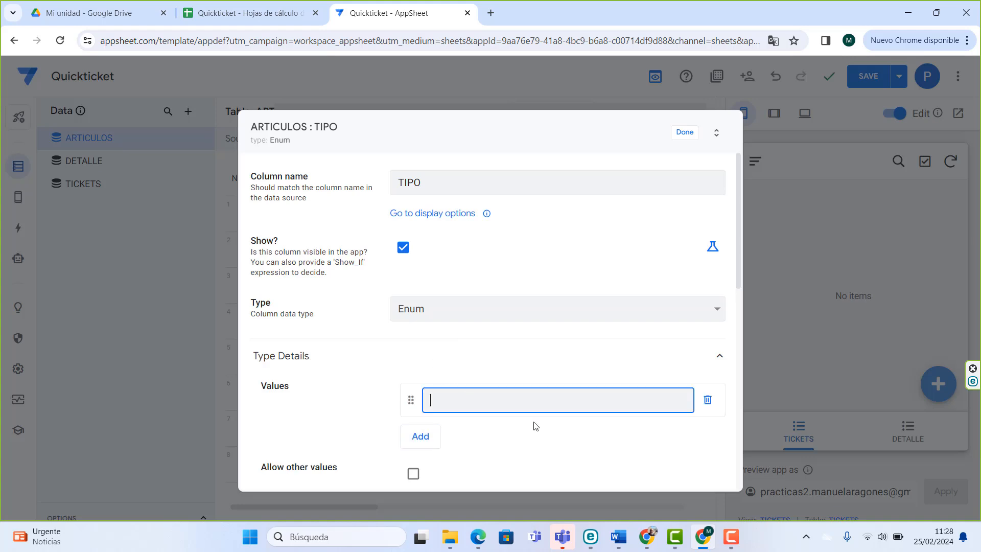
{"action": "type", "text": "articulo"}
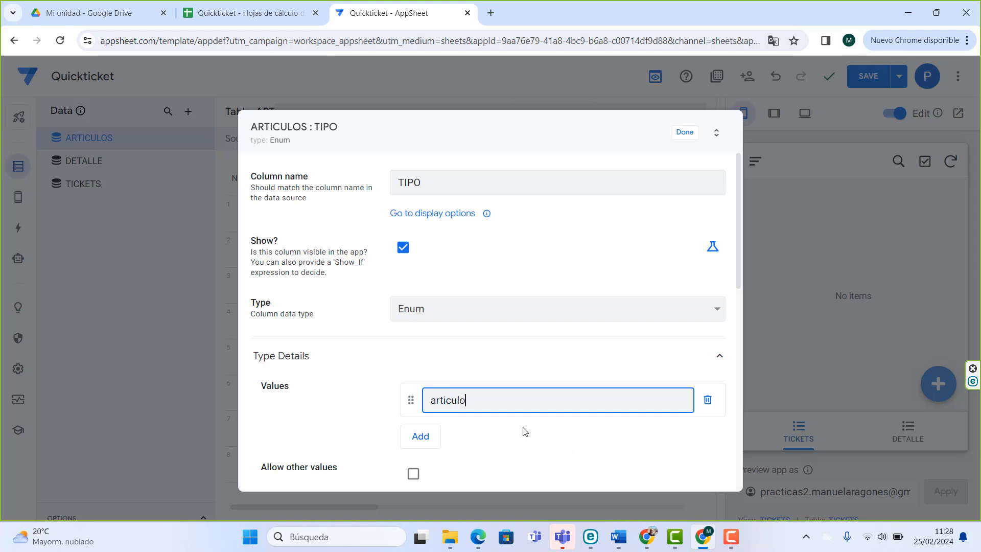
{"action": "left_click", "coordinate": [421, 449]}
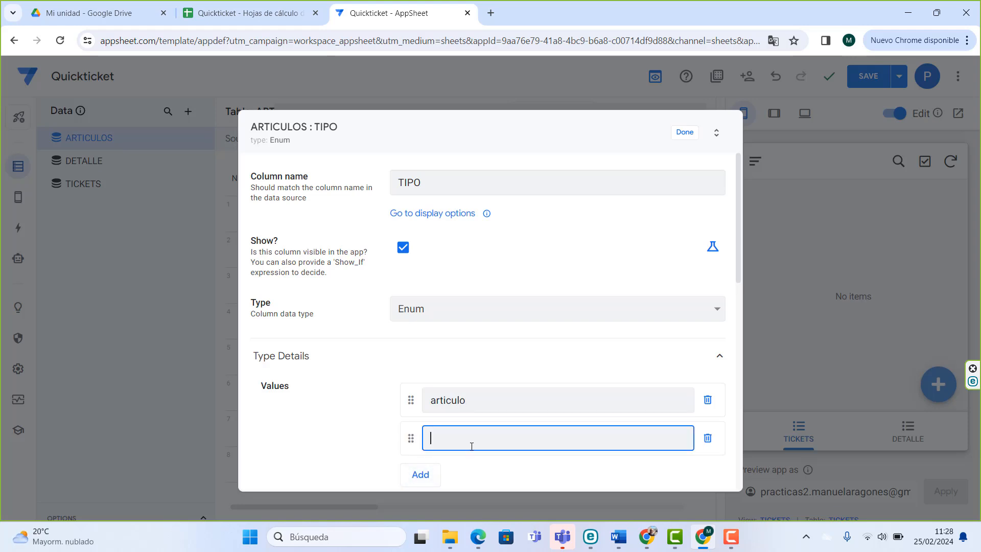
{"action": "type", "text": "categoria"}
{"action": "left_click", "coordinate": [678, 134]}
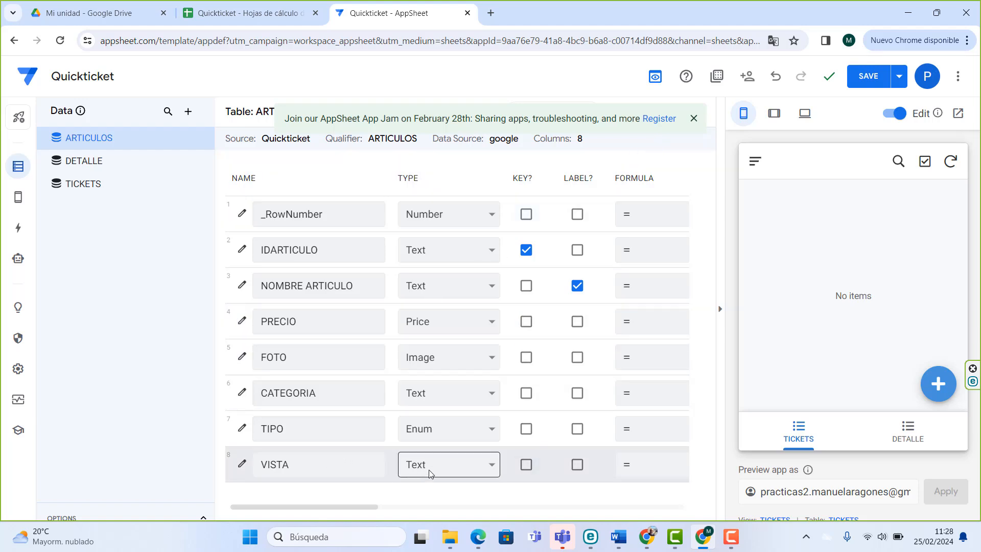
- In the DETALLE table, make NTICKET a Ref to the TICKETS table and mark it as part of that table
{"action": "left_click", "coordinate": [119, 164]}
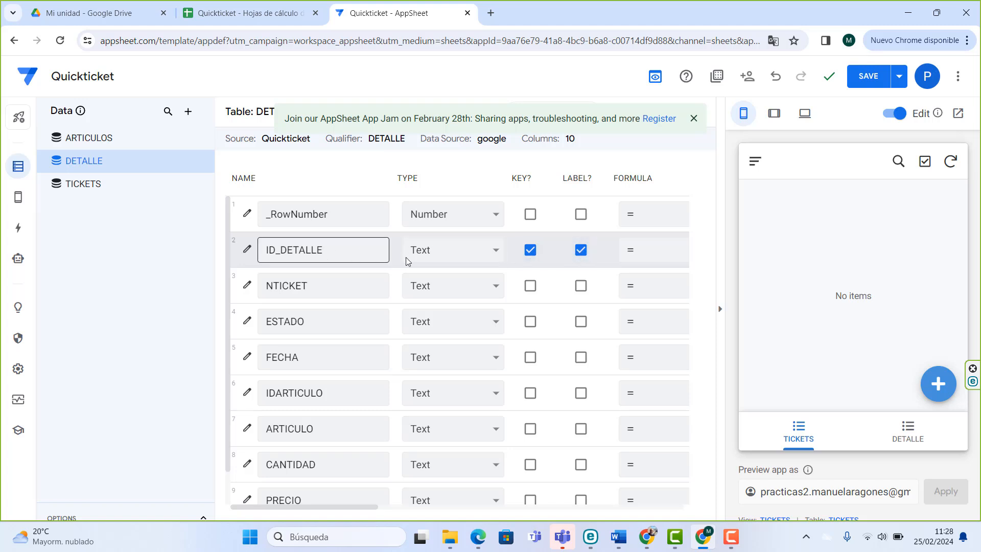
{"action": "left_click", "coordinate": [438, 291]}
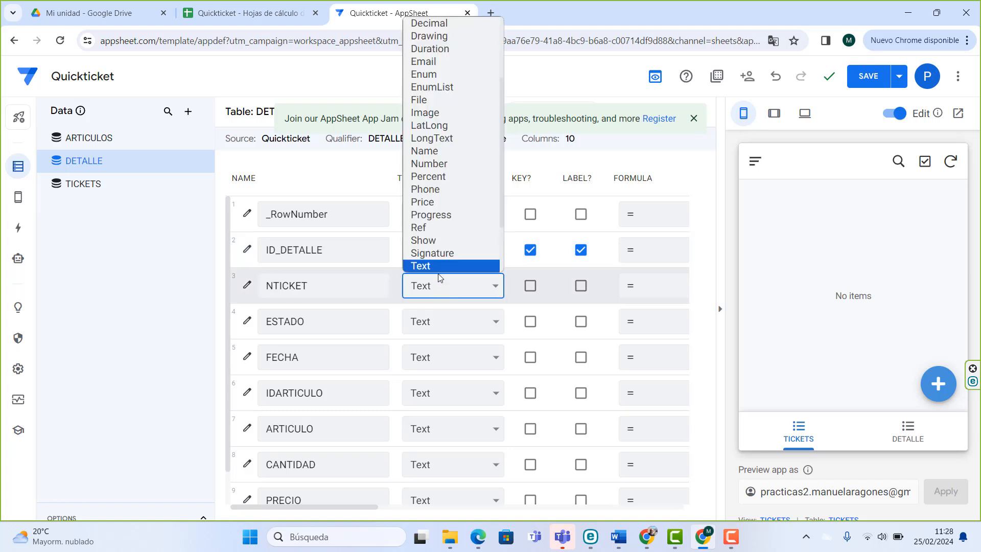
{"action": "left_click", "coordinate": [434, 227]}
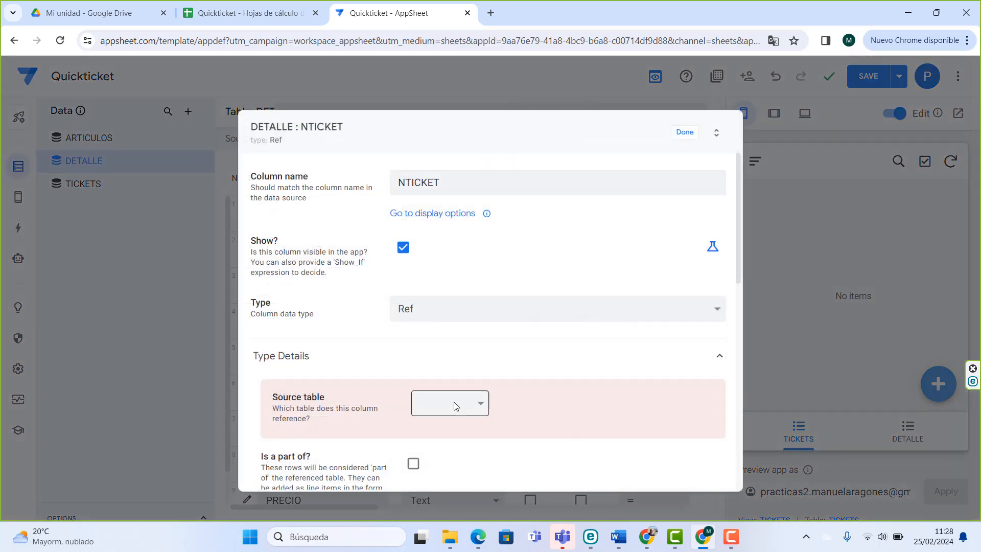
{"action": "left_click", "coordinate": [454, 404]}
{"action": "left_click", "coordinate": [442, 462]}
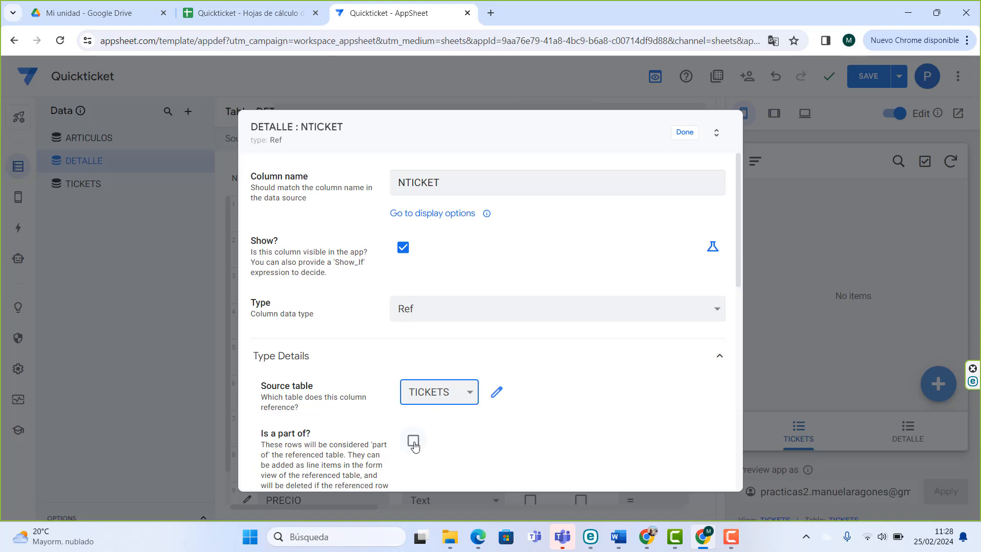
{"action": "left_click", "coordinate": [413, 443]}
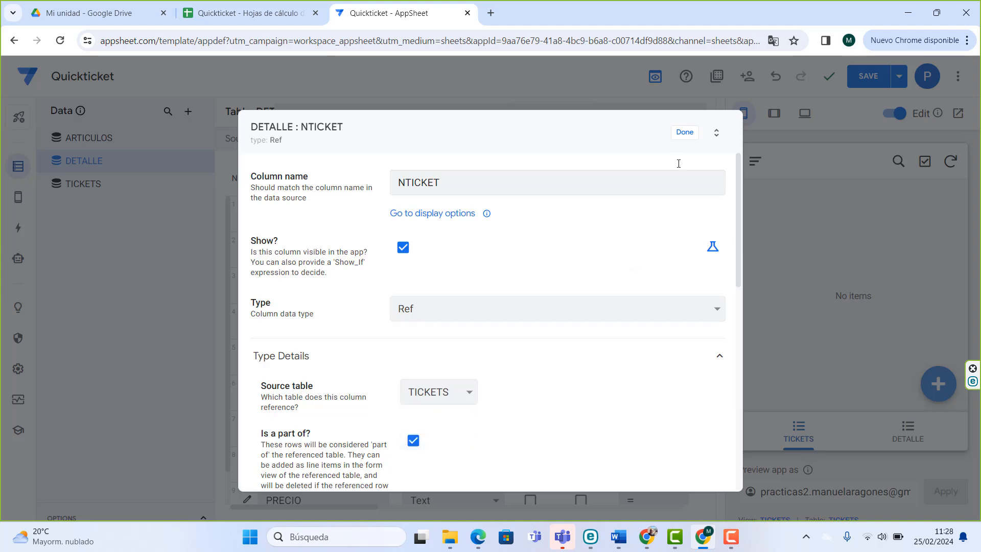
{"action": "left_click", "coordinate": [685, 132]}
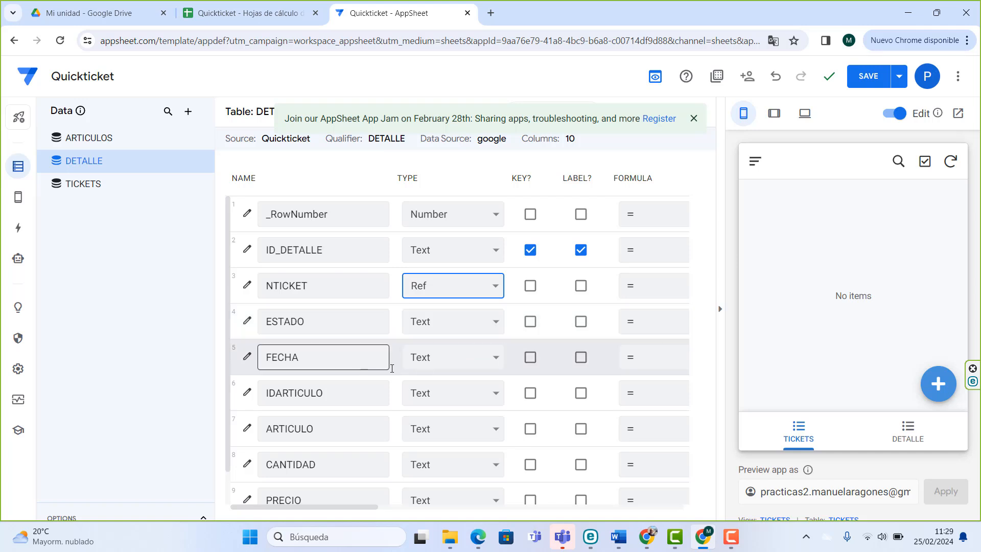
- Set the type of the FECHA column in the DETALLE table to Date
{"action": "left_click", "coordinate": [438, 358]}
{"action": "scroll", "coordinate": [450, 230], "scroll_direction": "up", "scroll_amount": 2}
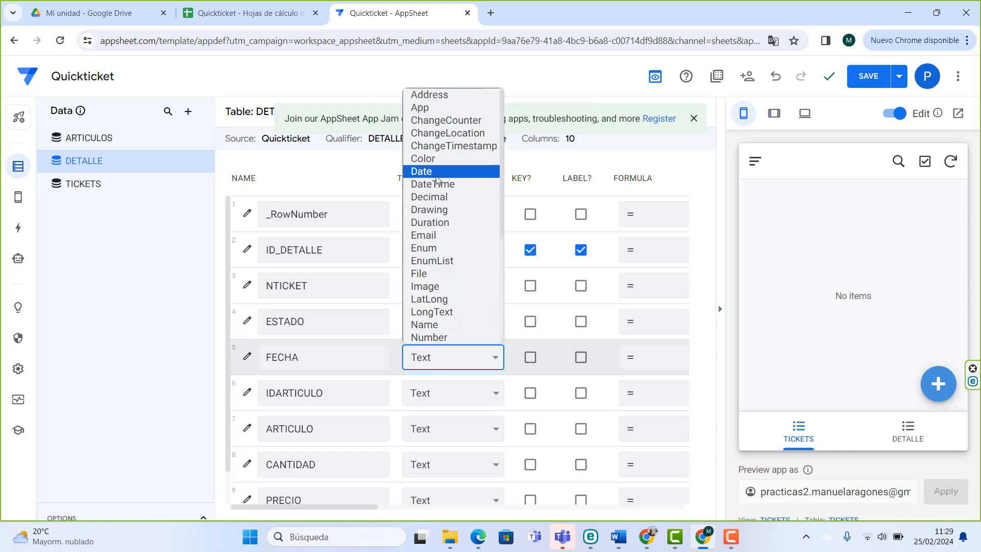
{"action": "left_click", "coordinate": [437, 176]}
- Make the IDARTICULO column of the DETALLE table a Ref with ARTICULOS as its source table
{"action": "scroll", "coordinate": [460, 318], "scroll_direction": "down", "scroll_amount": 1}
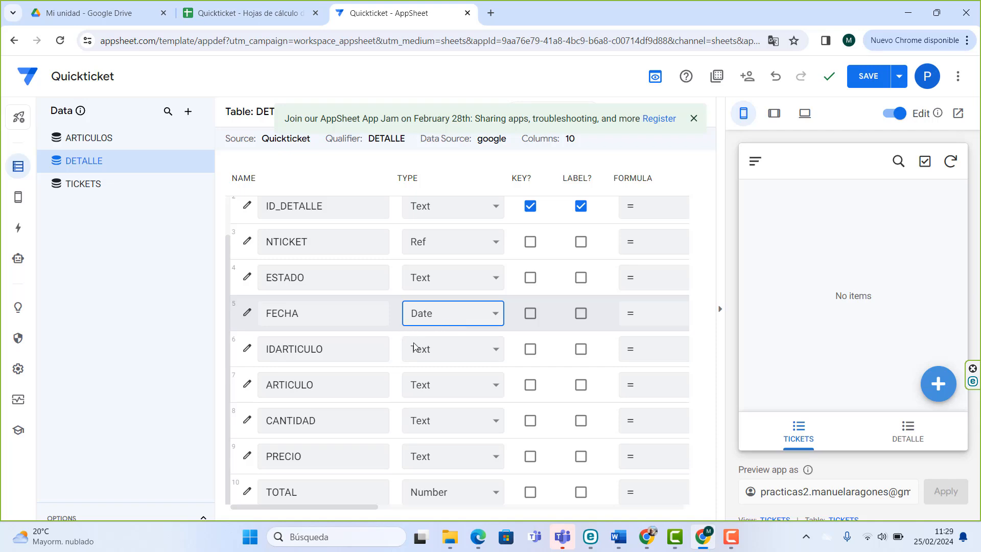
{"action": "left_click", "coordinate": [462, 352]}
{"action": "scroll", "coordinate": [463, 332], "scroll_direction": "down", "scroll_amount": 1}
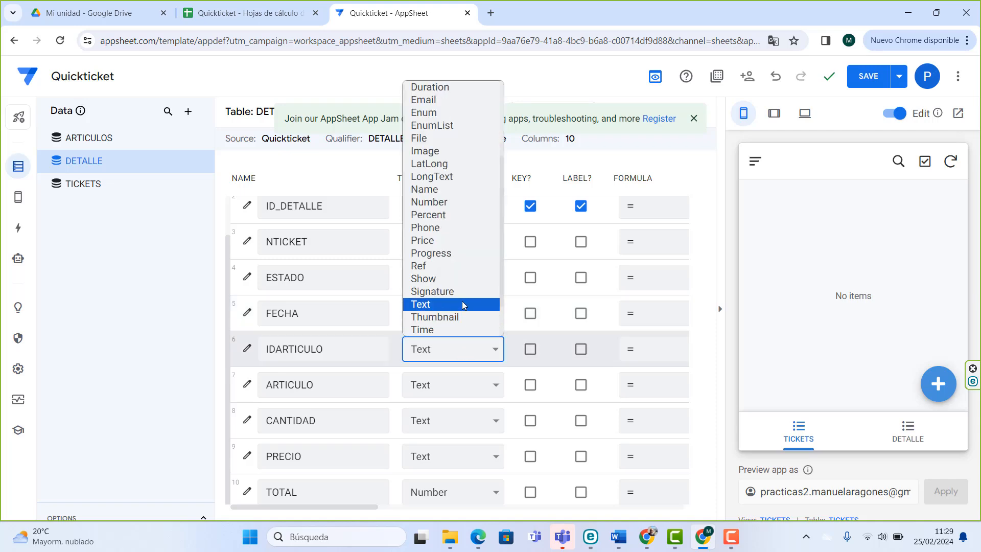
{"action": "left_click", "coordinate": [434, 265]}
{"action": "left_click", "coordinate": [454, 400]}
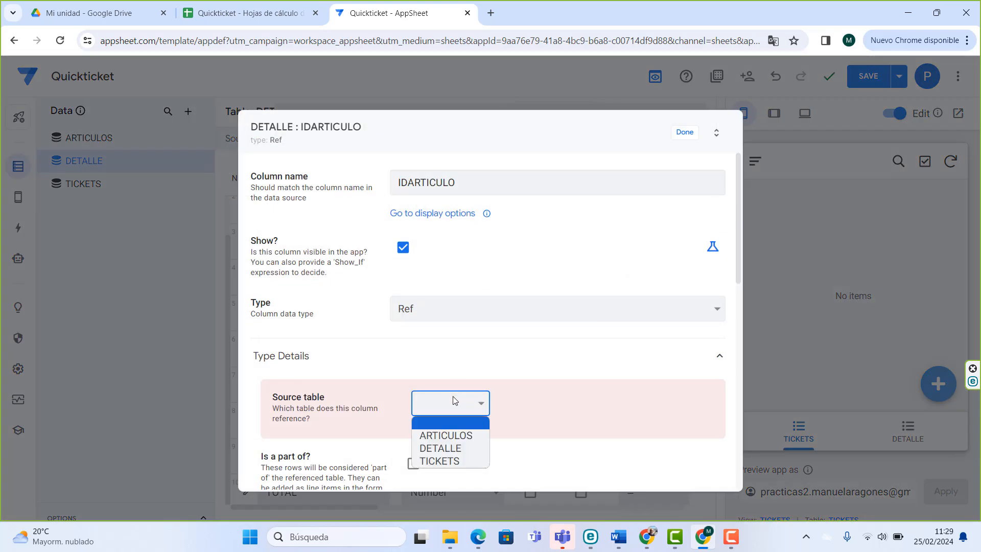
{"action": "left_click", "coordinate": [459, 441]}
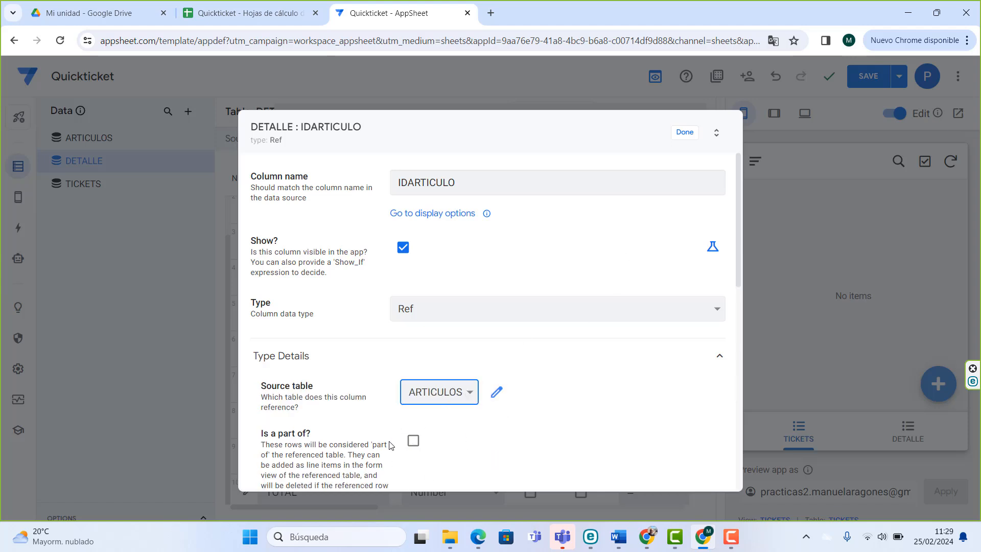
{"action": "left_click", "coordinate": [684, 132]}
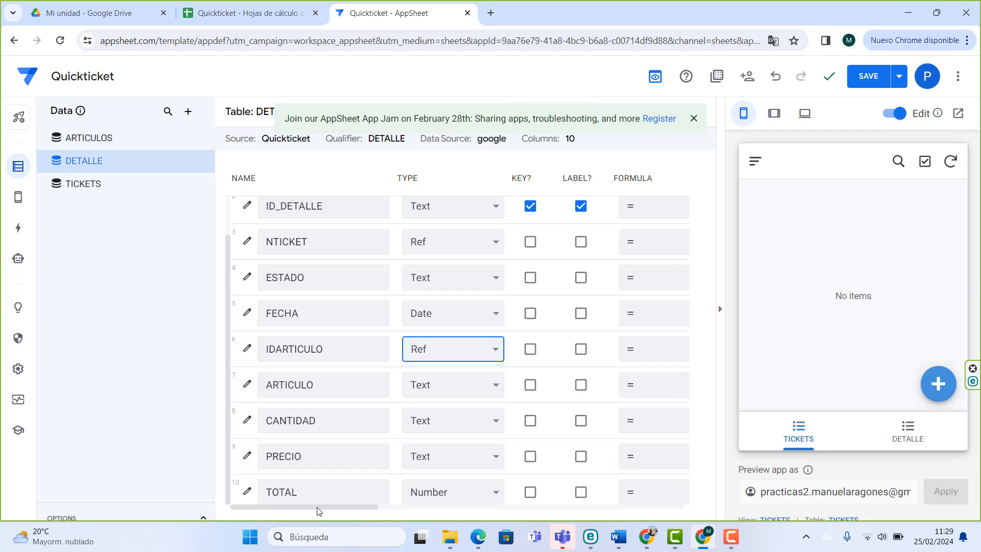
- Set the initial value of the ARTICULO column in DETALLE to [IDARTICULO].[NOMBRE ARTICULO] and save the expression
{"action": "left_click_drag", "start_coordinate": [318, 512], "coordinate": [443, 511]}
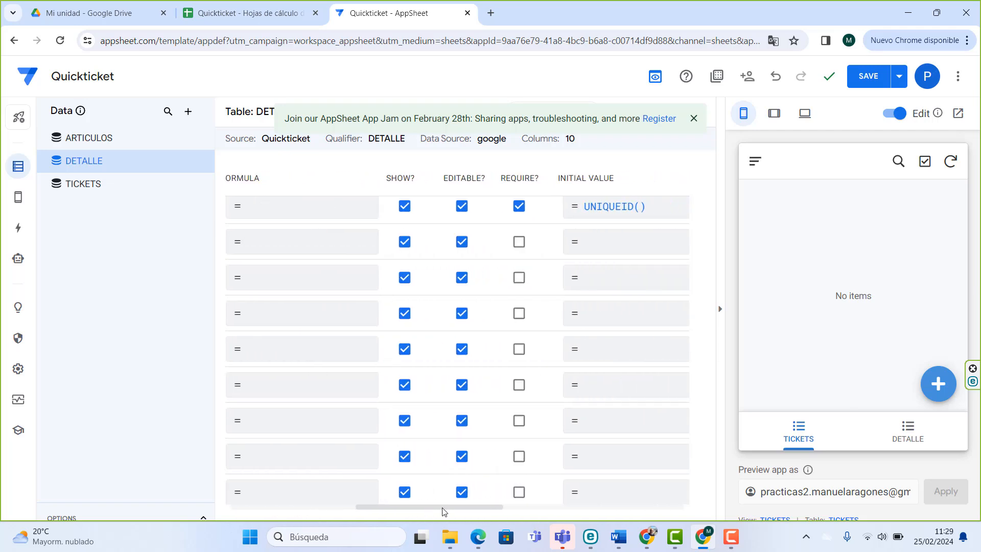
{"action": "left_click", "coordinate": [596, 394]}
{"action": "type", "text": "["}
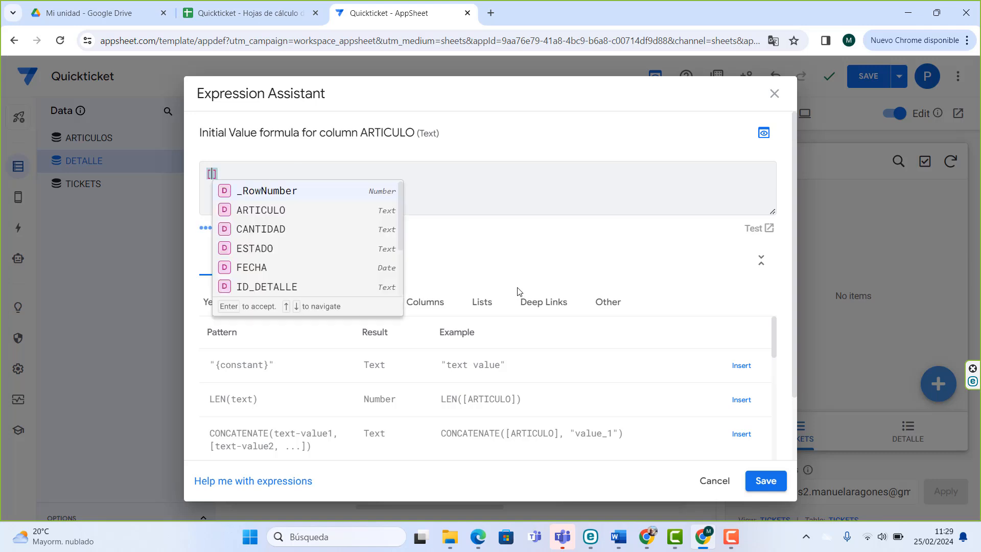
{"action": "type", "text": "id"}
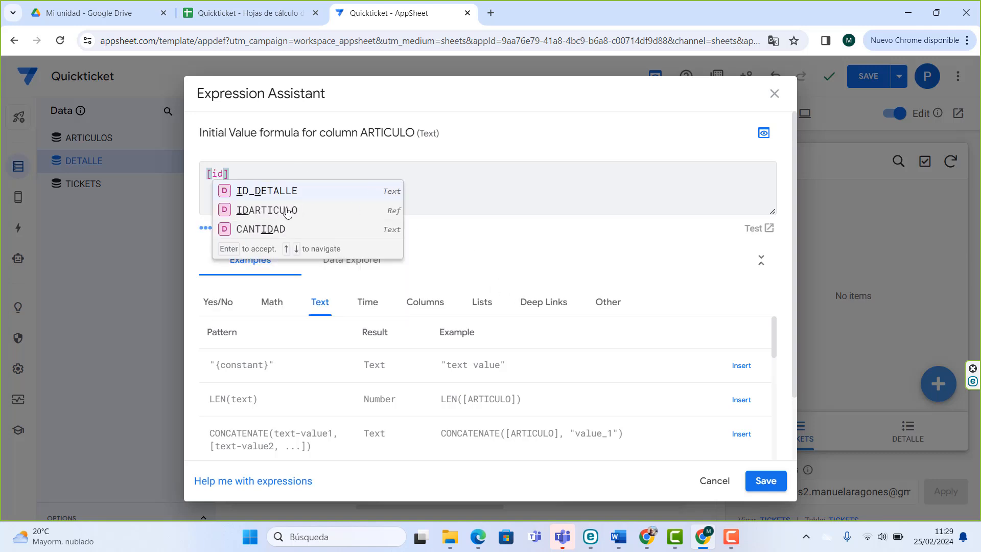
{"action": "left_click", "coordinate": [287, 210]}
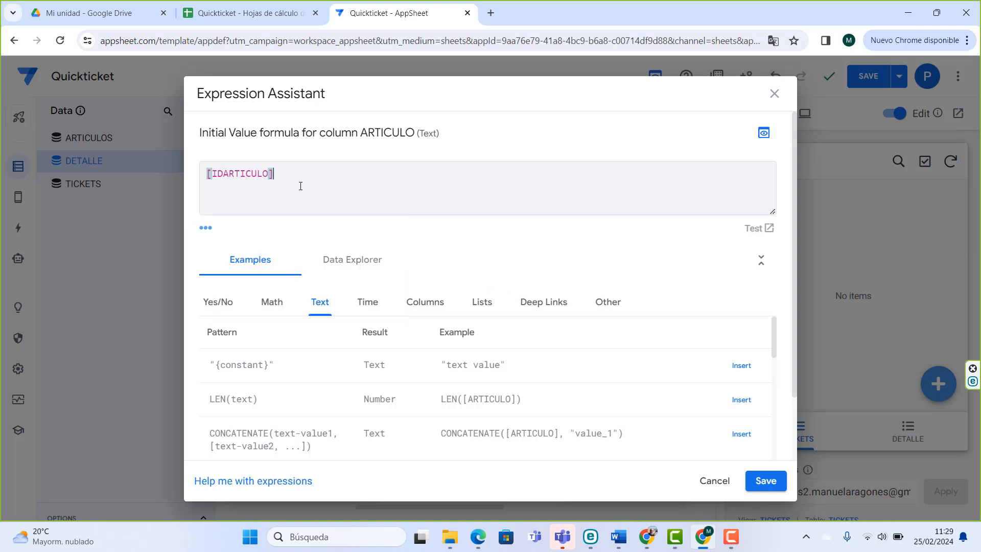
{"action": "type", "text": ".["}
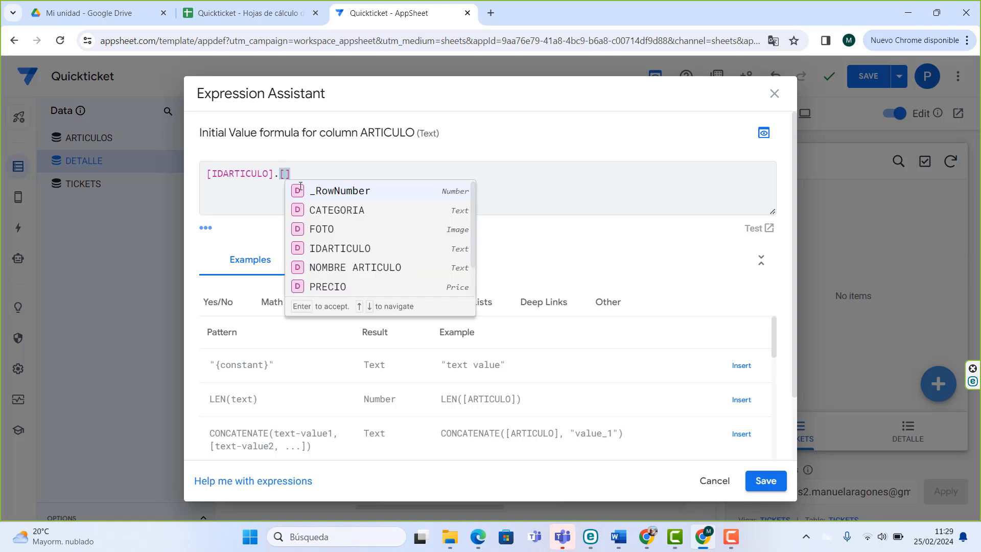
{"action": "left_click", "coordinate": [364, 268]}
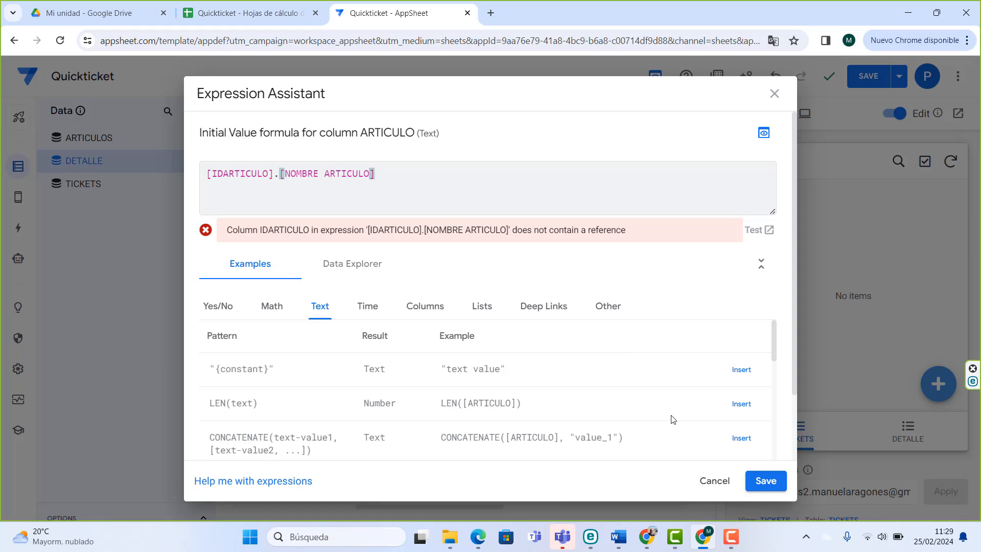
{"action": "left_click", "coordinate": [766, 481]}
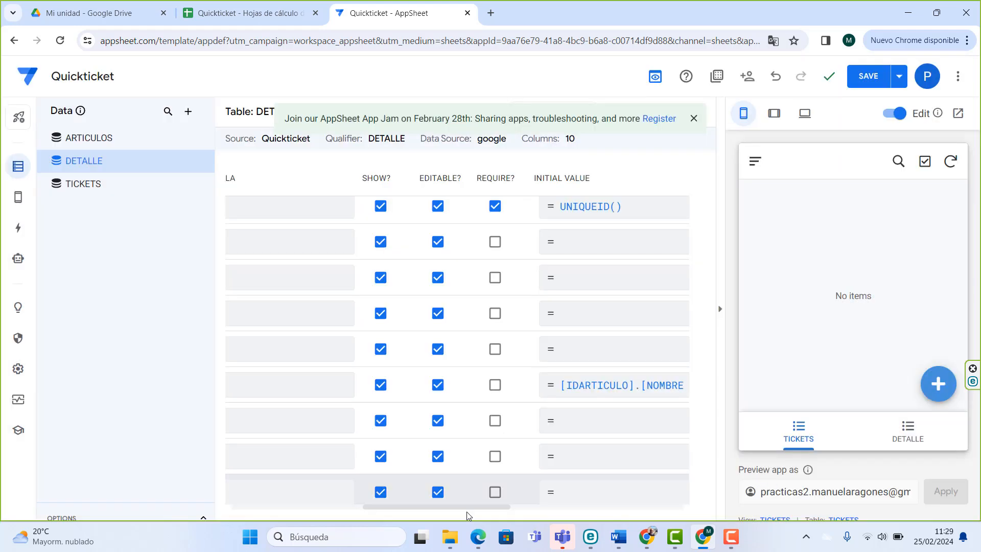
- In the DETALLE table, set the CANTIDAD column type to Number and the PRECIO column type to Price
{"action": "left_click_drag", "start_coordinate": [467, 512], "coordinate": [327, 511]}
{"action": "left_click", "coordinate": [437, 422]}
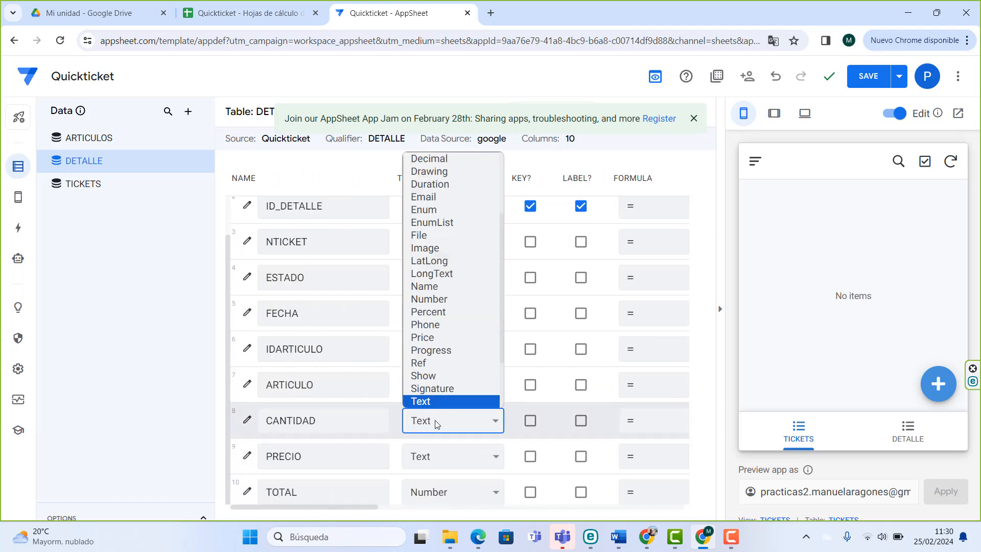
{"action": "scroll", "coordinate": [451, 374], "scroll_direction": "down", "scroll_amount": 1}
{"action": "left_click", "coordinate": [449, 276]}
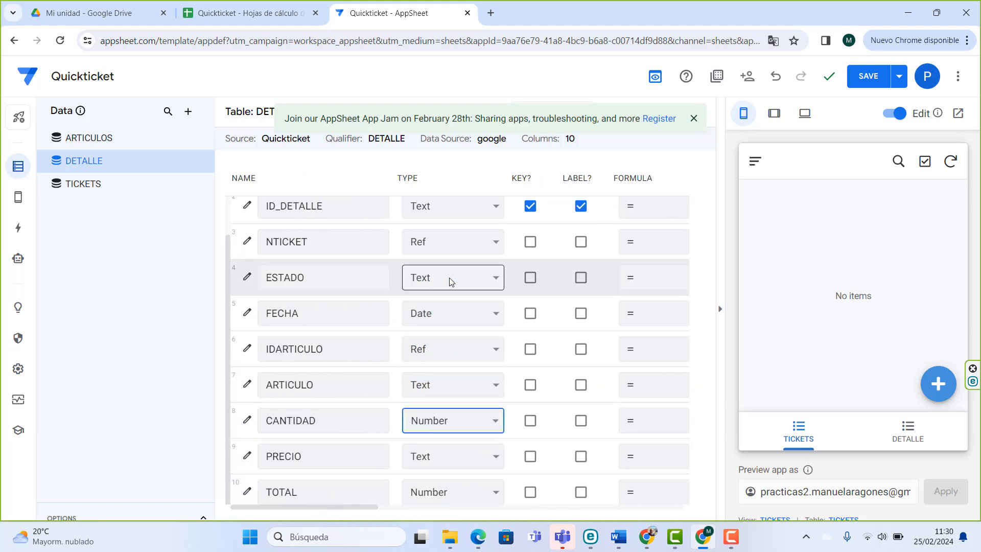
{"action": "left_click", "coordinate": [442, 460]}
{"action": "scroll", "coordinate": [443, 430], "scroll_direction": "down", "scroll_amount": 1}
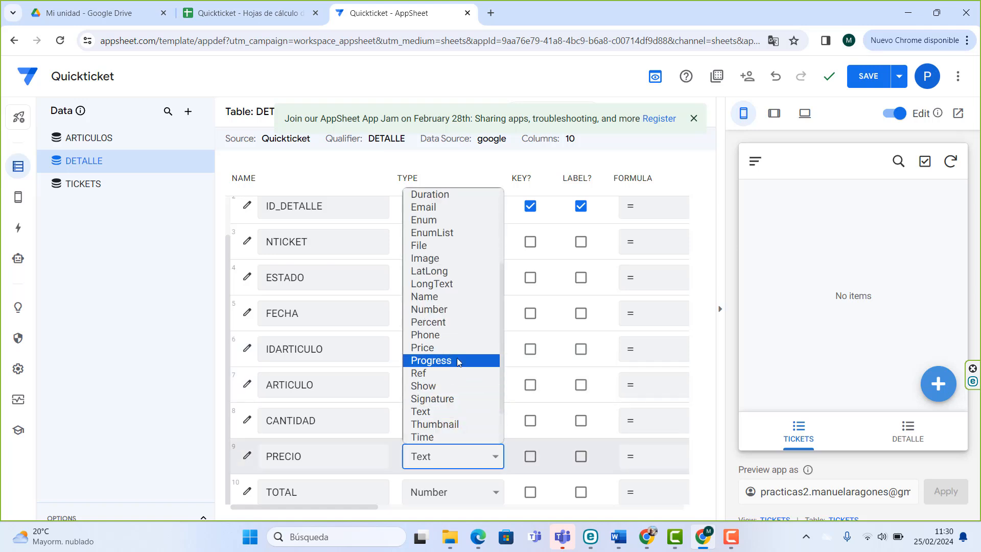
{"action": "left_click", "coordinate": [452, 350]}
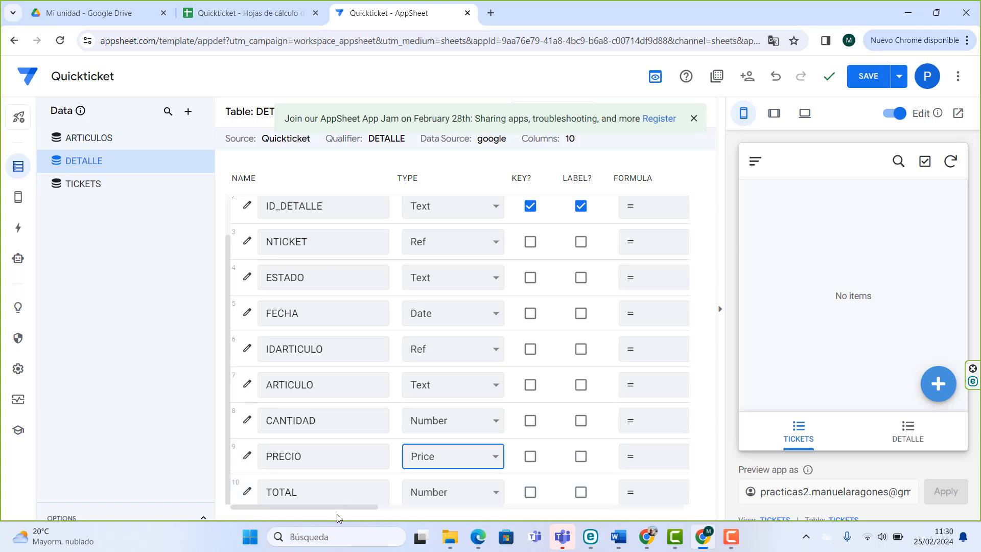
- Set the initial value of the PRECIO column in DETALLE to [IDARTICULO].[PRECIO] and save the expression
{"action": "left_click_drag", "start_coordinate": [338, 511], "coordinate": [455, 517]}
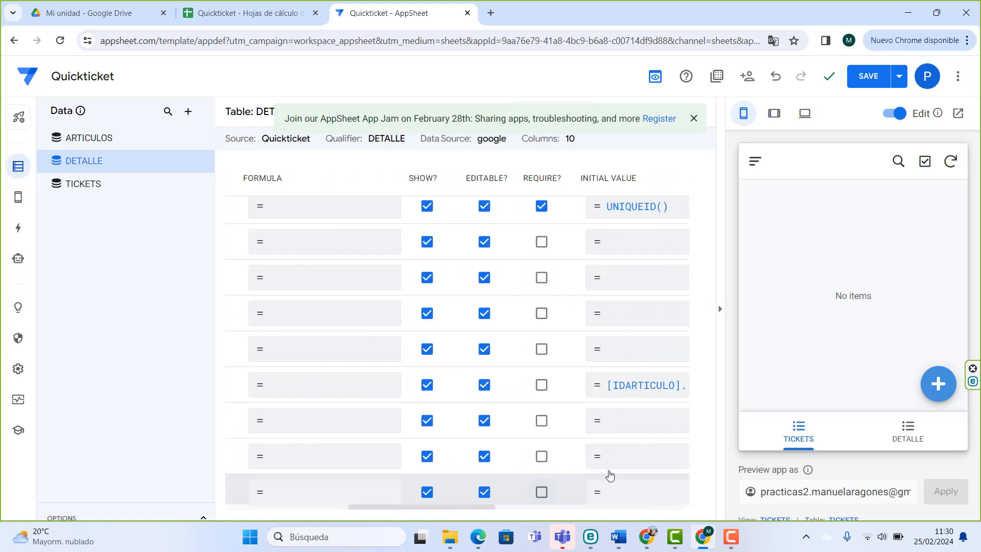
{"action": "left_click", "coordinate": [640, 465]}
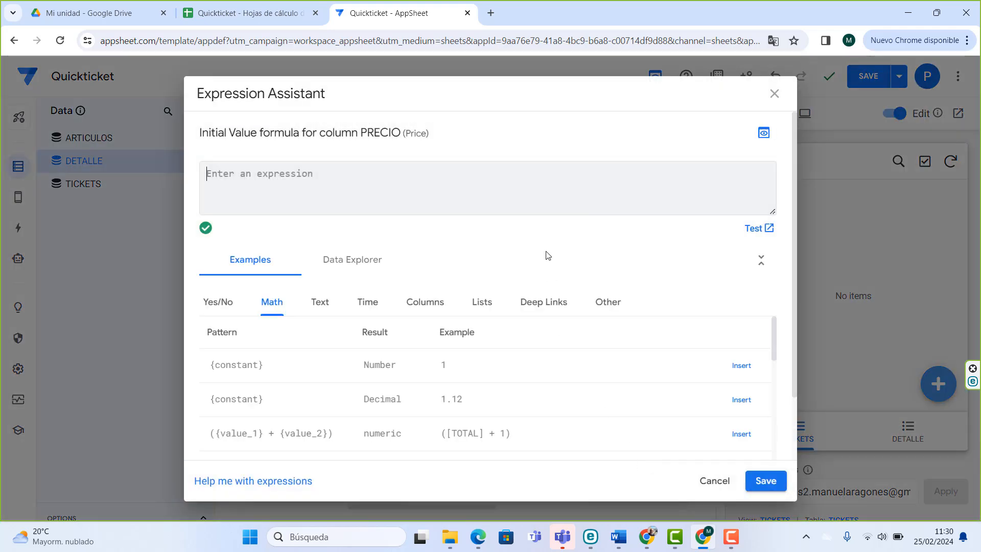
{"action": "type", "text": "[id"}
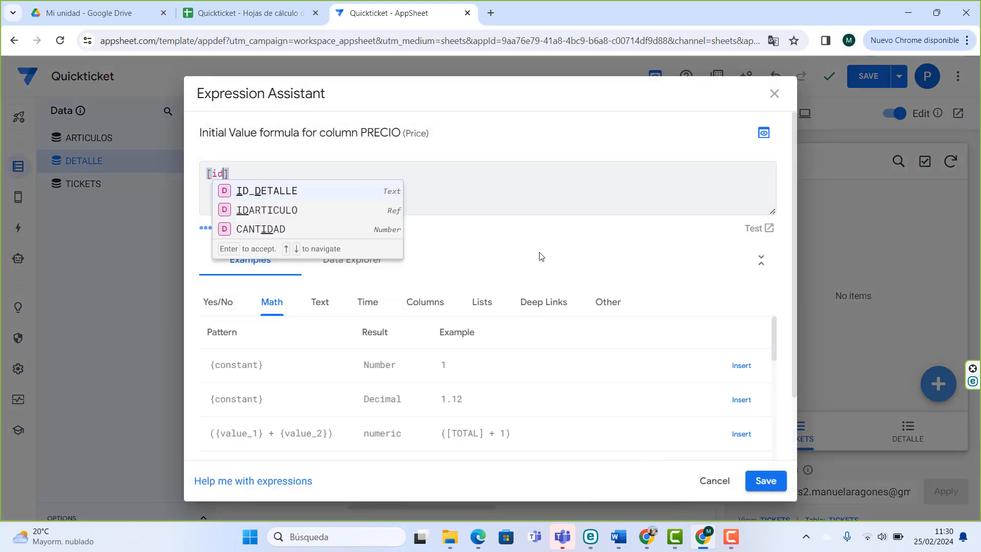
{"action": "left_click", "coordinate": [284, 214]}
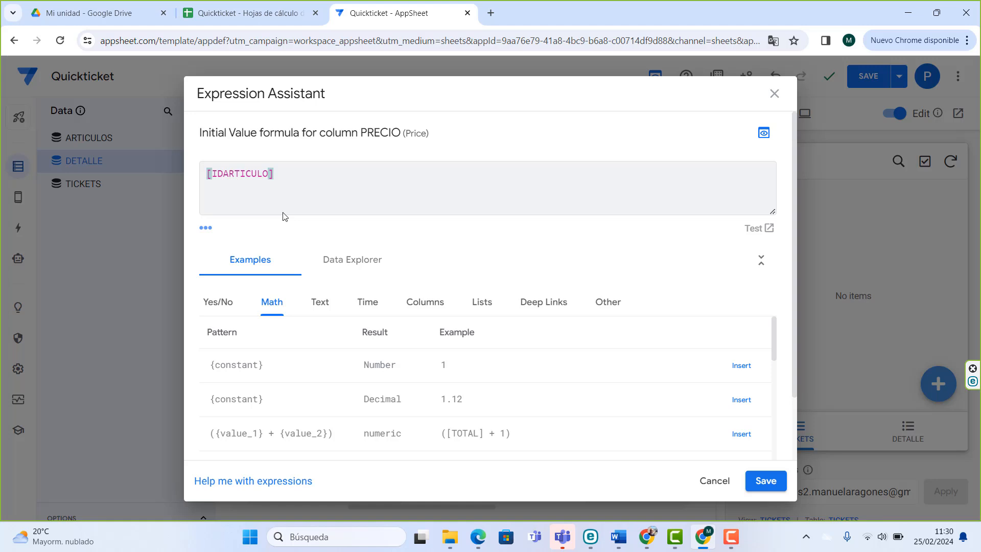
{"action": "type", "text": ".["}
{"action": "left_click", "coordinate": [322, 285]}
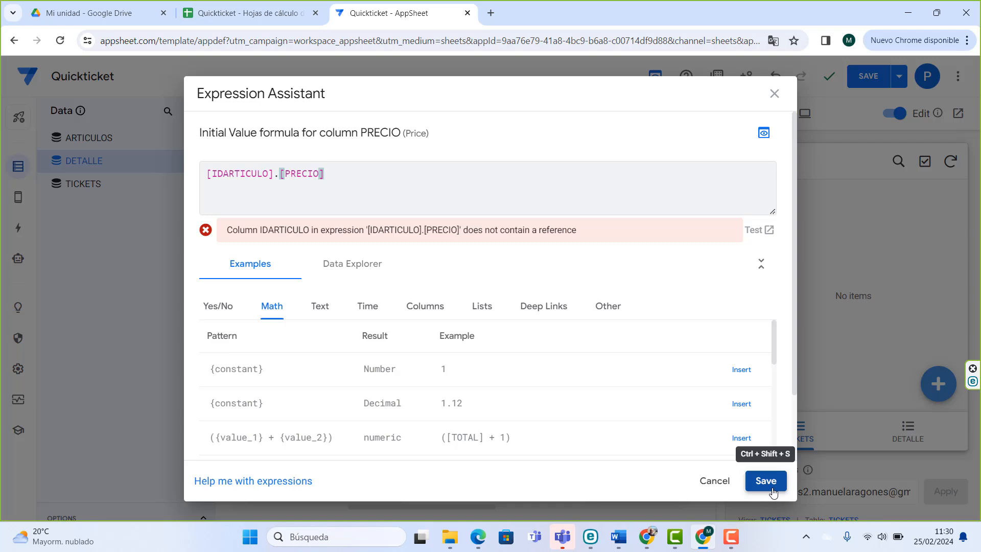
{"action": "left_click", "coordinate": [766, 481]}
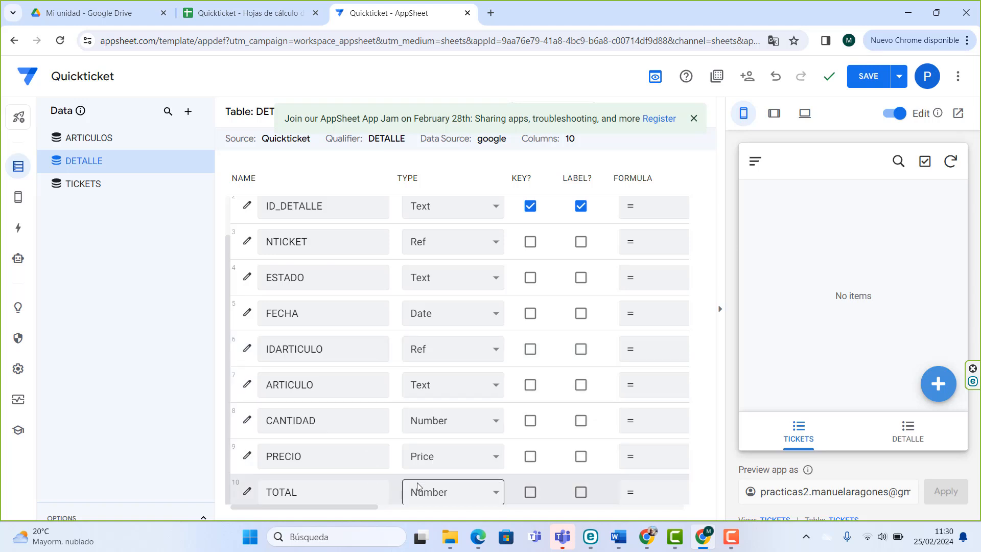
- Change the type of the TOTAL column in the DETALLE table to Price
{"action": "left_click", "coordinate": [442, 501]}
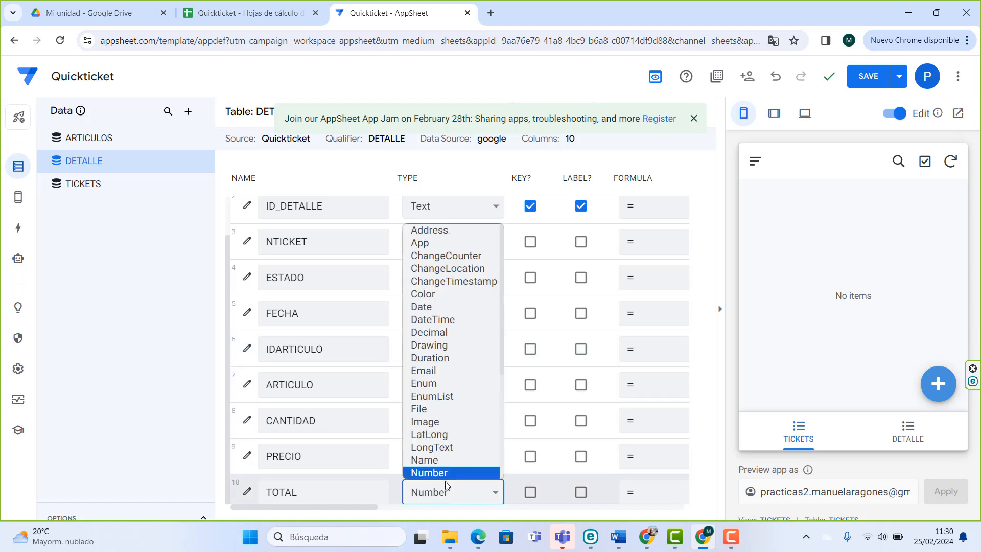
{"action": "scroll", "coordinate": [449, 423], "scroll_direction": "down", "scroll_amount": 3}
{"action": "left_click", "coordinate": [431, 334]}
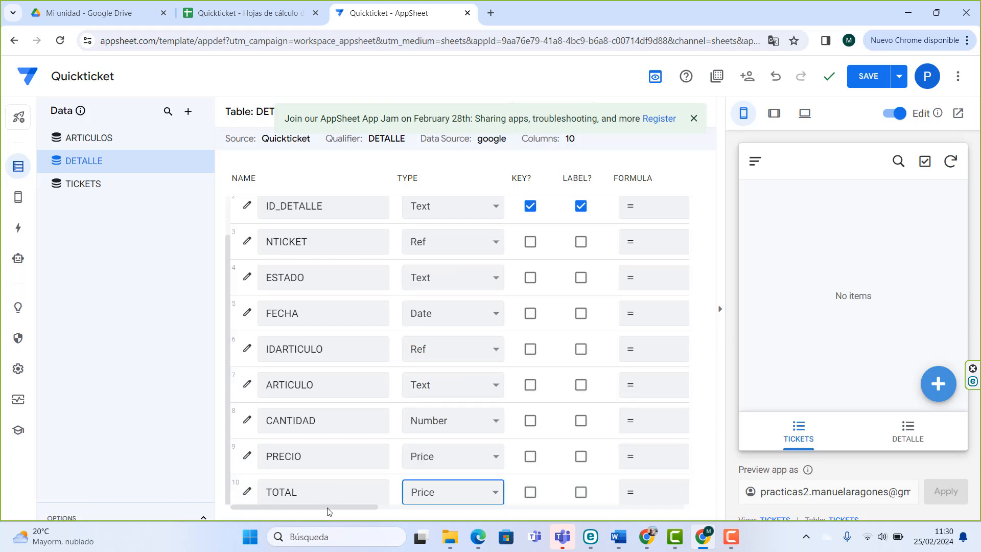
- Set the initial value of the TOTAL column in DETALLE to [CANTIDAD]*[PRECIO] and save the expression
{"action": "left_click_drag", "start_coordinate": [330, 512], "coordinate": [465, 519]}
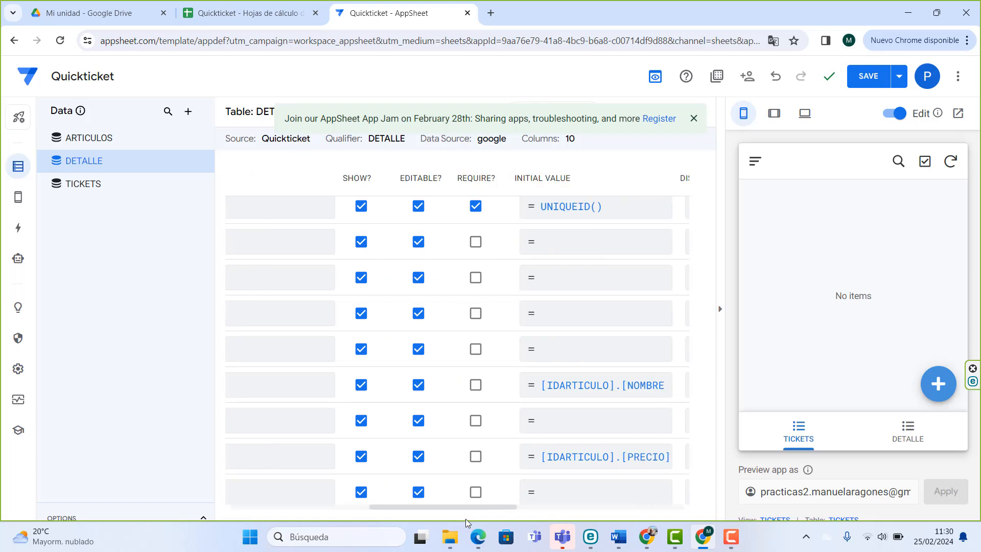
{"action": "left_click", "coordinate": [585, 492]}
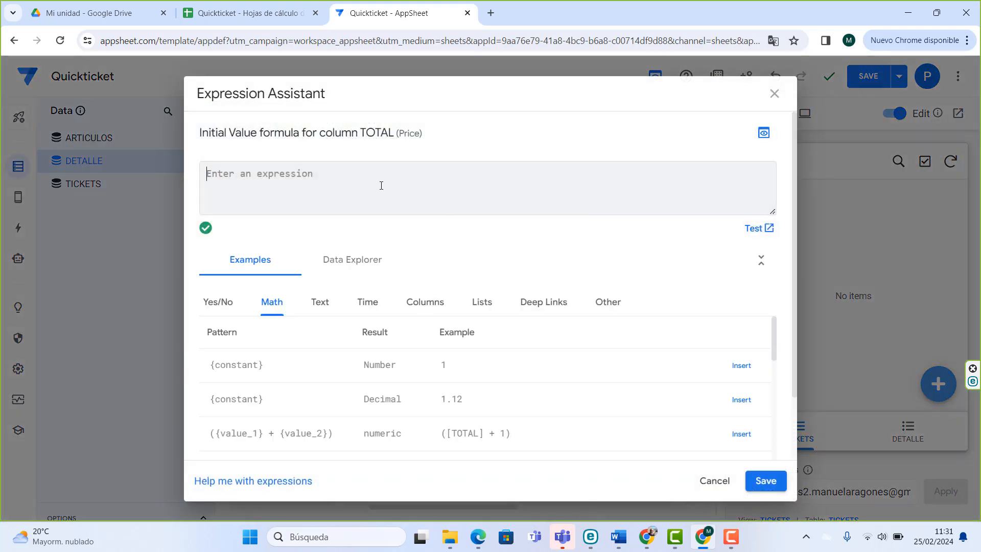
{"action": "type", "text": "["}
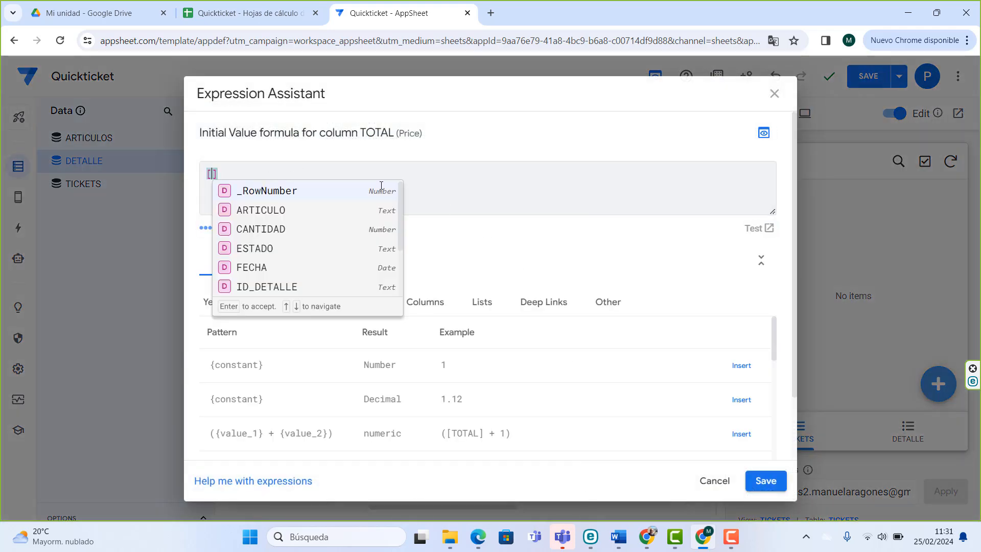
{"action": "left_click", "coordinate": [275, 230]}
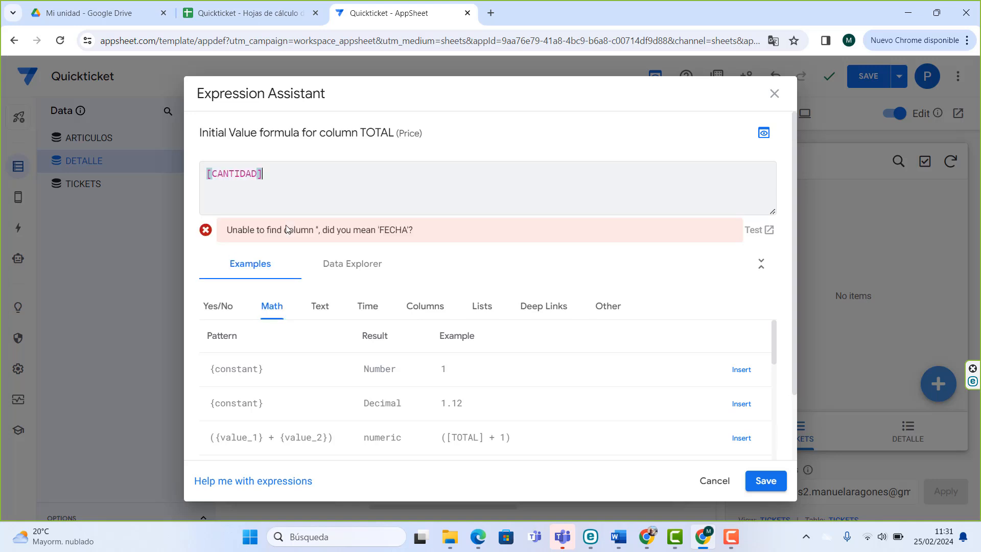
{"action": "type", "text": "*["}
{"action": "scroll", "coordinate": [307, 253], "scroll_direction": "down", "scroll_amount": 2}
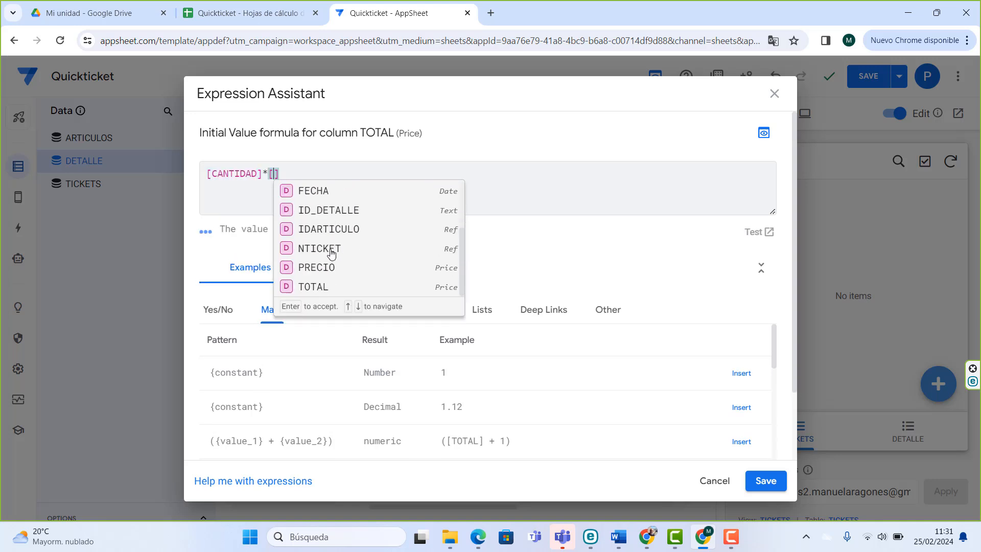
{"action": "left_click", "coordinate": [320, 270]}
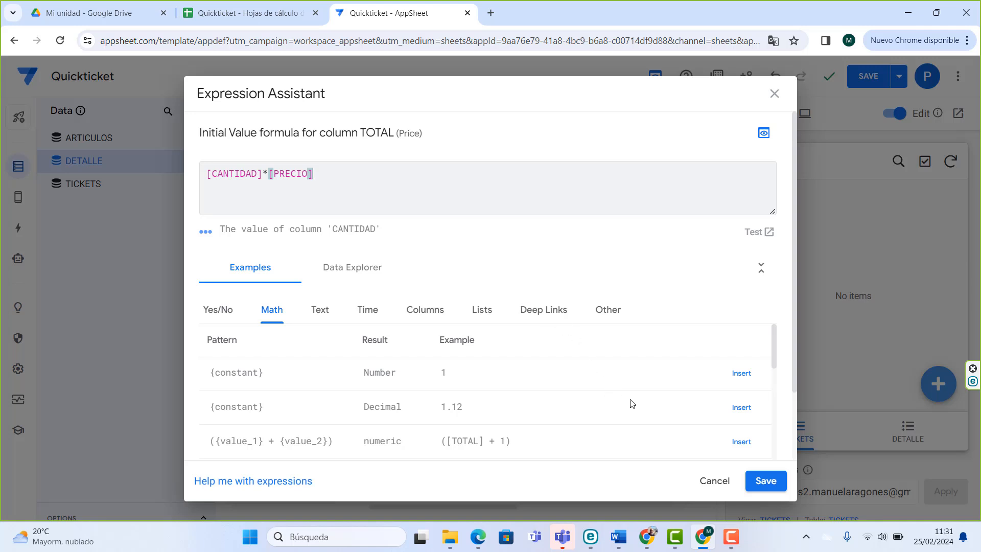
{"action": "left_click", "coordinate": [775, 484]}
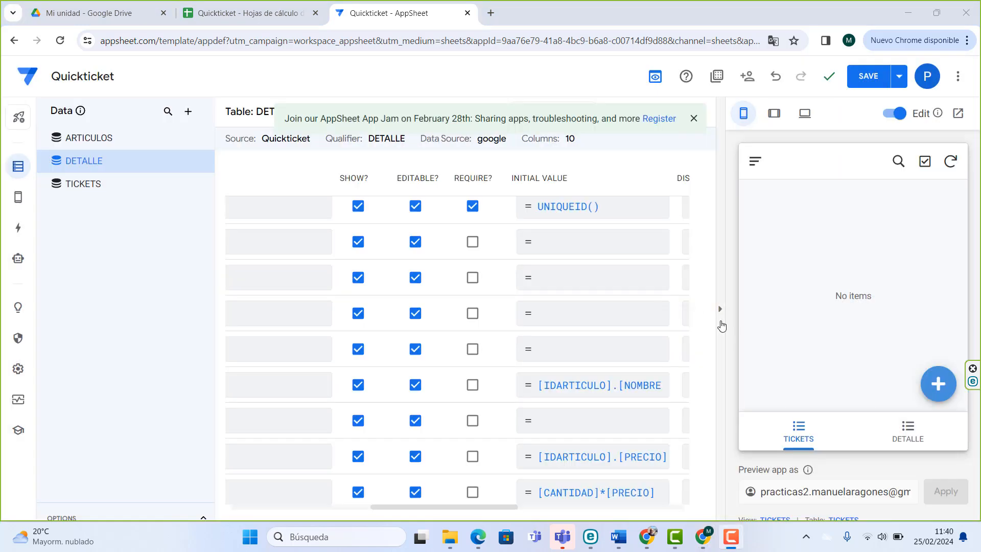
- Collapse the app preview to widen the DETALLE column table and look over its column settings
{"action": "left_click", "coordinate": [722, 312]}
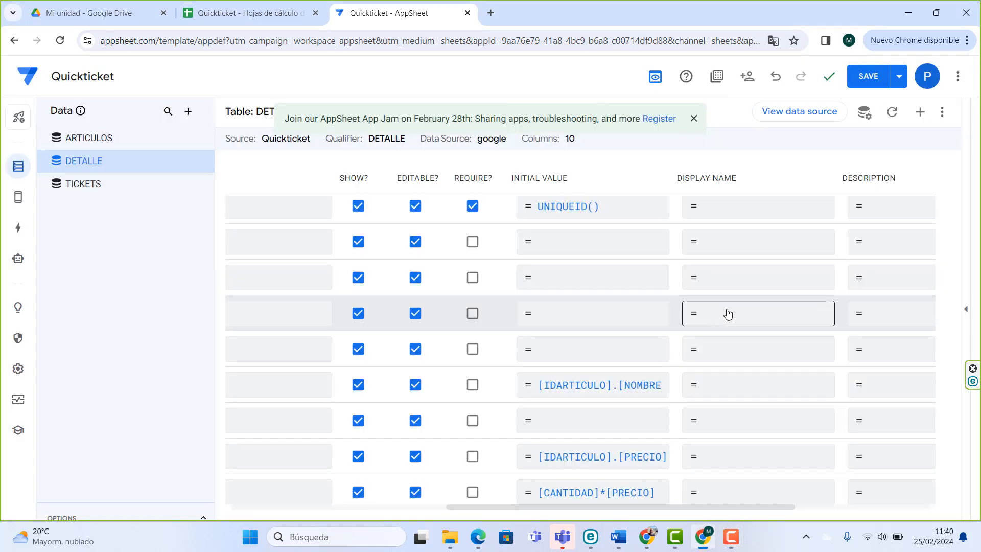
{"action": "left_click_drag", "start_coordinate": [557, 510], "coordinate": [342, 507]}
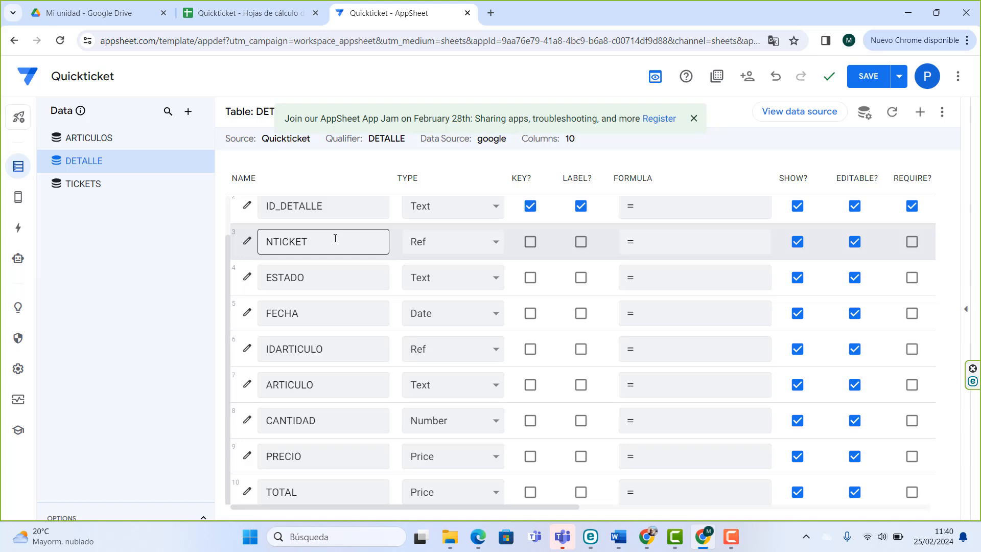
{"action": "left_click_drag", "start_coordinate": [347, 509], "coordinate": [572, 522]}
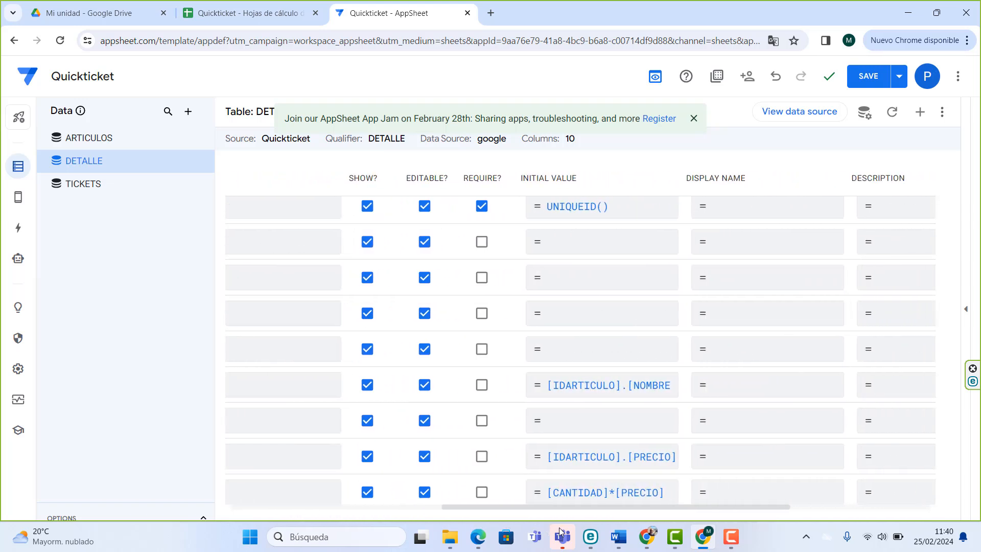
- Enter MAXROW("TICKETS","NTICKET")+1 as the initial value expression for the NTICKET column of DETALLE
{"action": "left_click", "coordinate": [567, 249]}
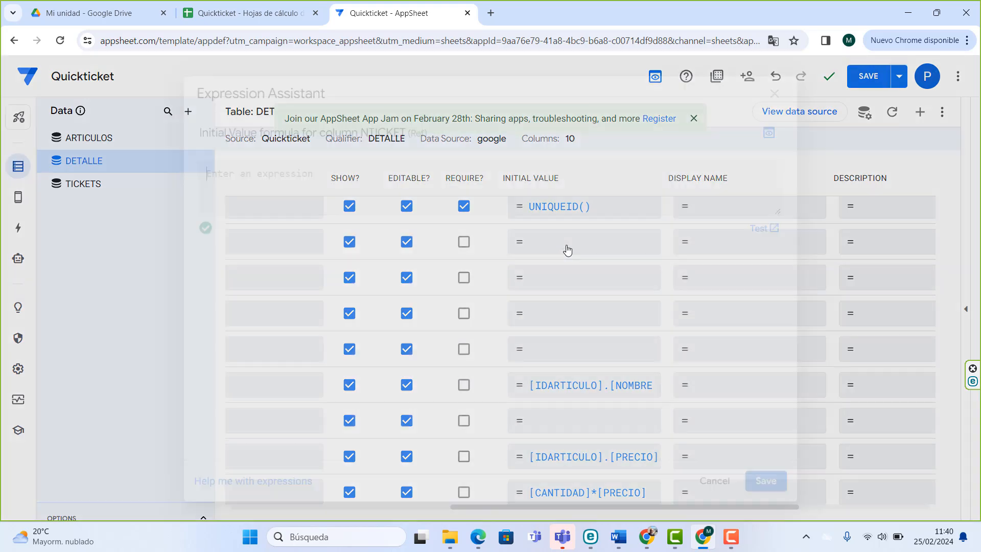
{"action": "type", "text": "MAXROW"}
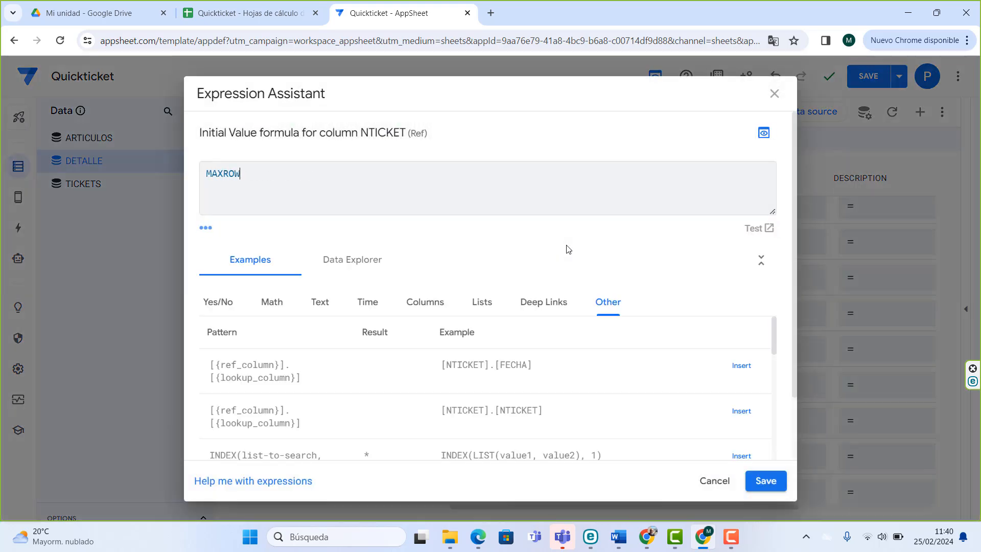
{"action": "type", "text": "("}
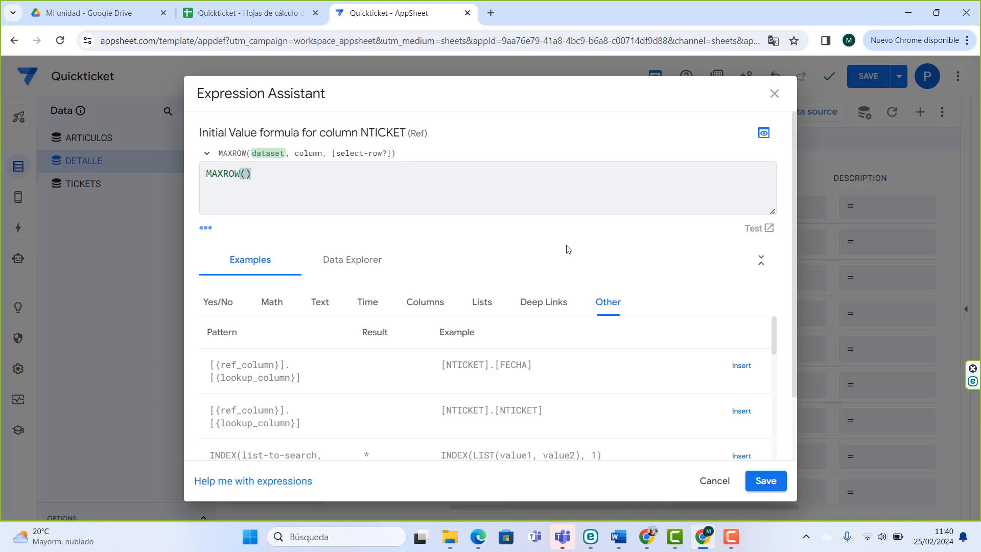
{"action": "type", "text": "\"TI"}
{"action": "key", "text": "Return"}
{"action": "type", "text": ",\""}
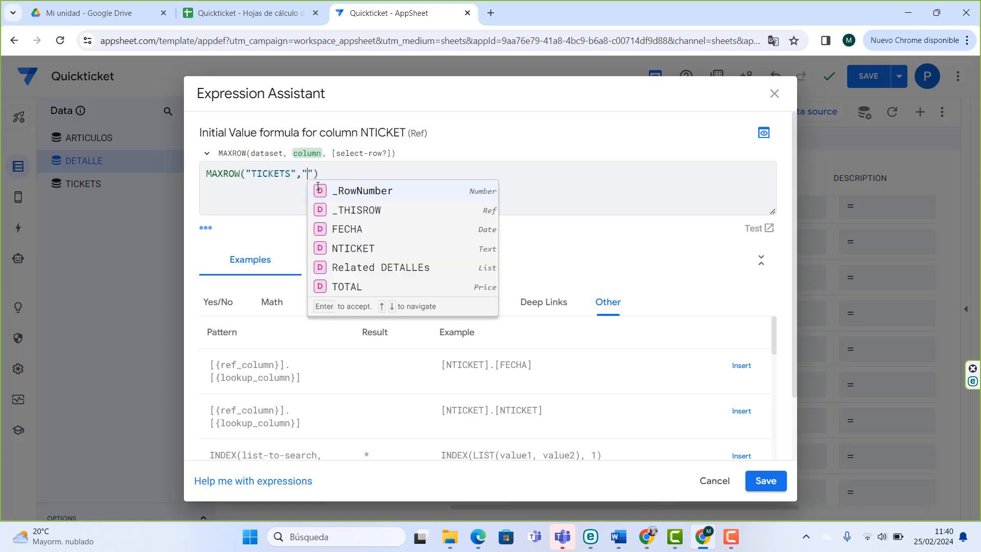
{"action": "type", "text": "N"}
{"action": "left_click", "coordinate": [353, 190]}
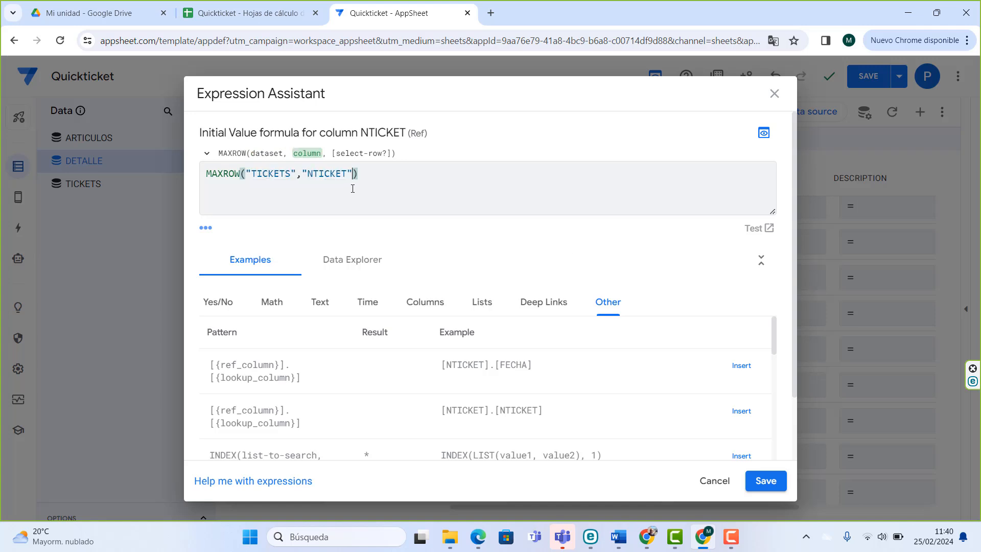
{"action": "left_click", "coordinate": [397, 177]}
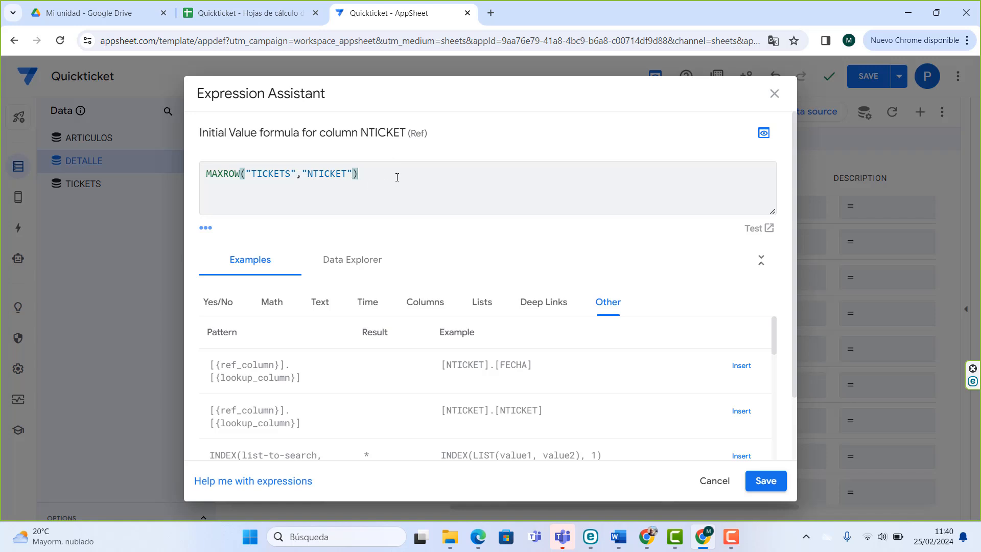
{"action": "type", "text": "+1"}
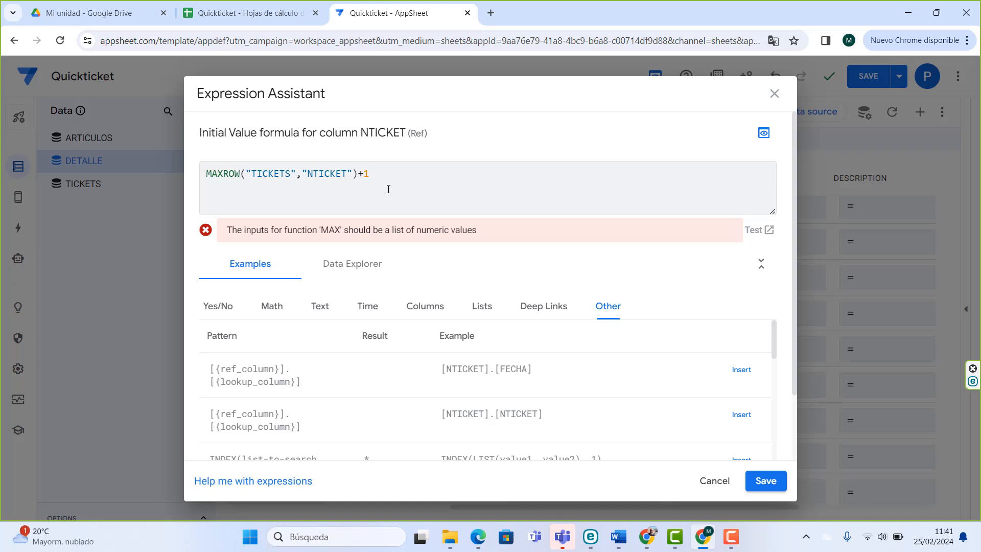
- Check the TICKETS table and NTICKET column arguments in the MAXROW expression and save it
{"action": "left_click_drag", "start_coordinate": [251, 174], "coordinate": [291, 174]}
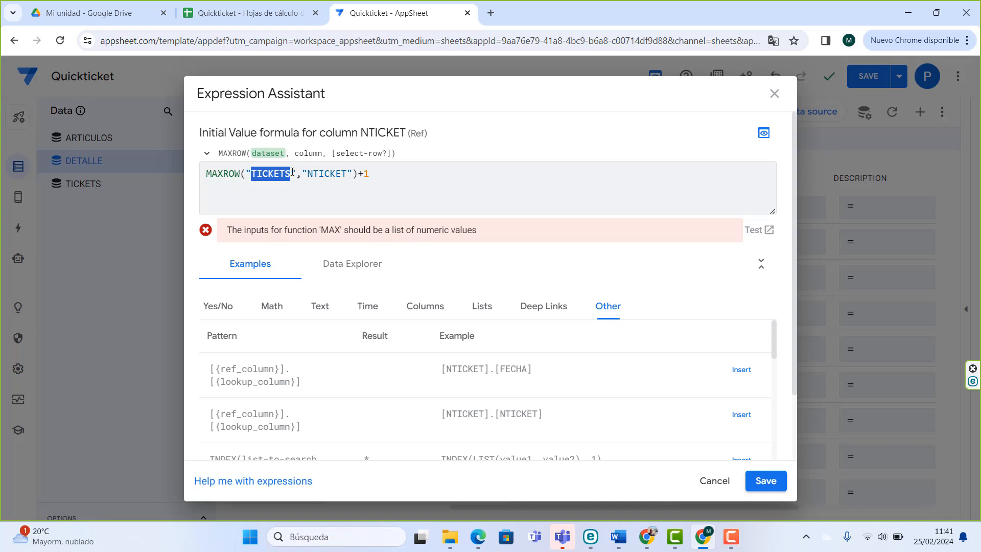
{"action": "left_click_drag", "start_coordinate": [309, 174], "coordinate": [349, 175]}
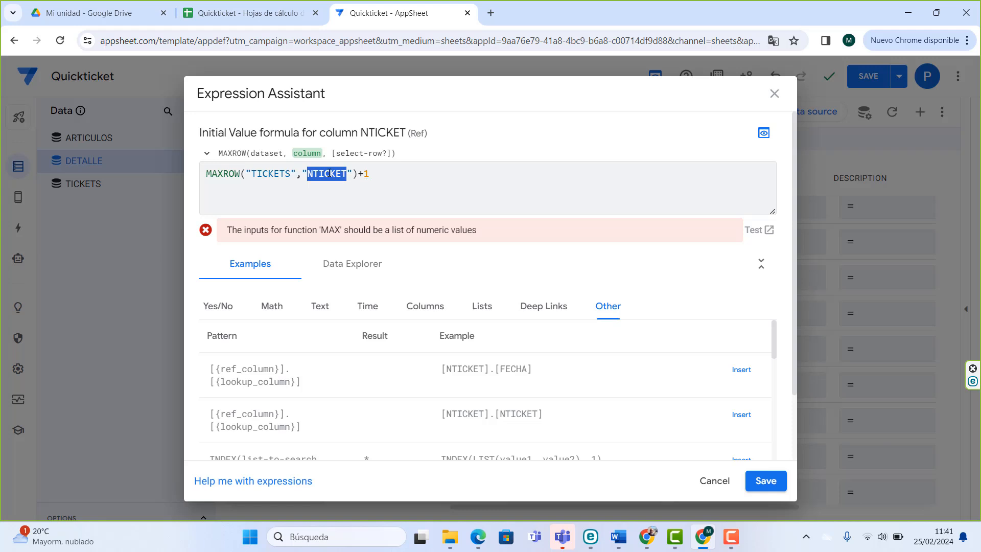
{"action": "left_click", "coordinate": [271, 175]}
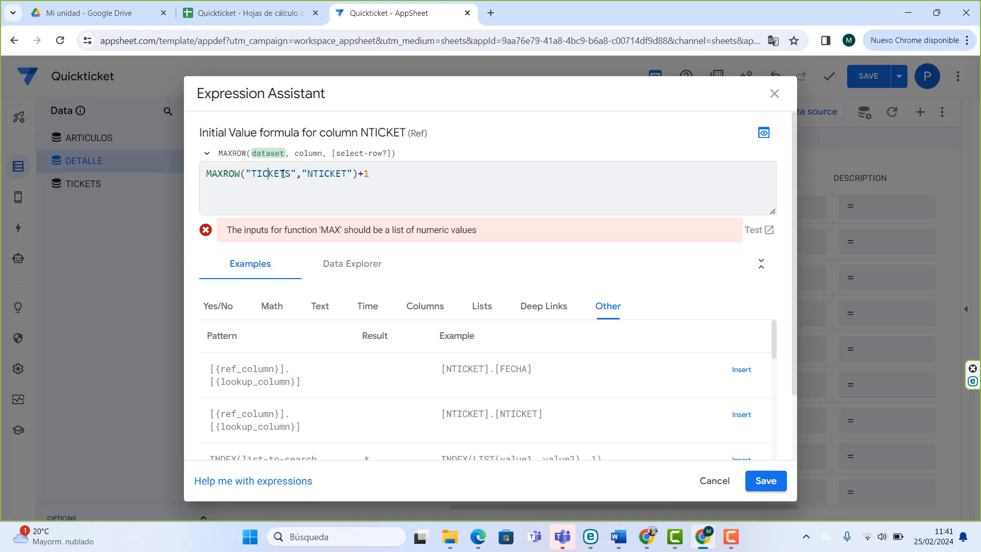
{"action": "left_click_drag", "start_coordinate": [309, 174], "coordinate": [350, 174]}
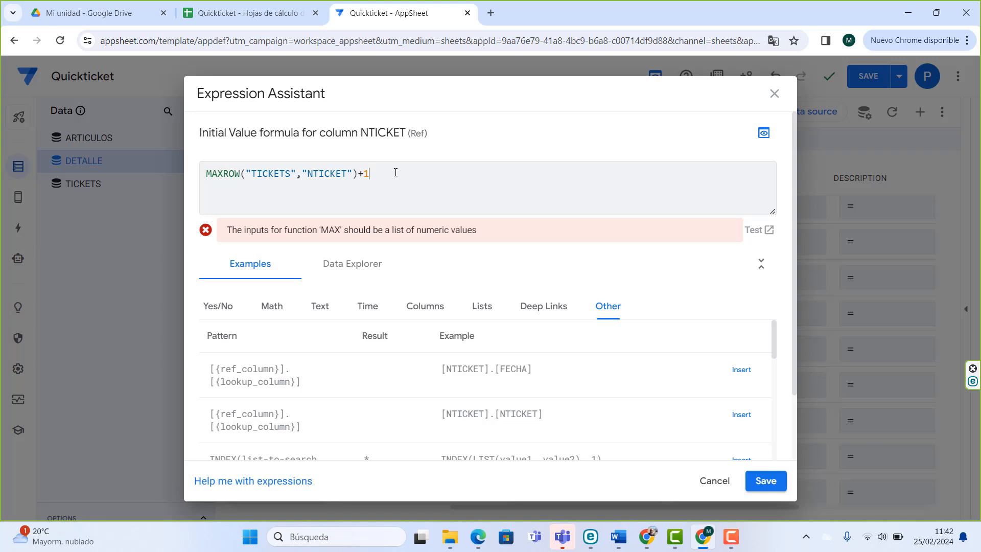
{"action": "left_click", "coordinate": [766, 483]}
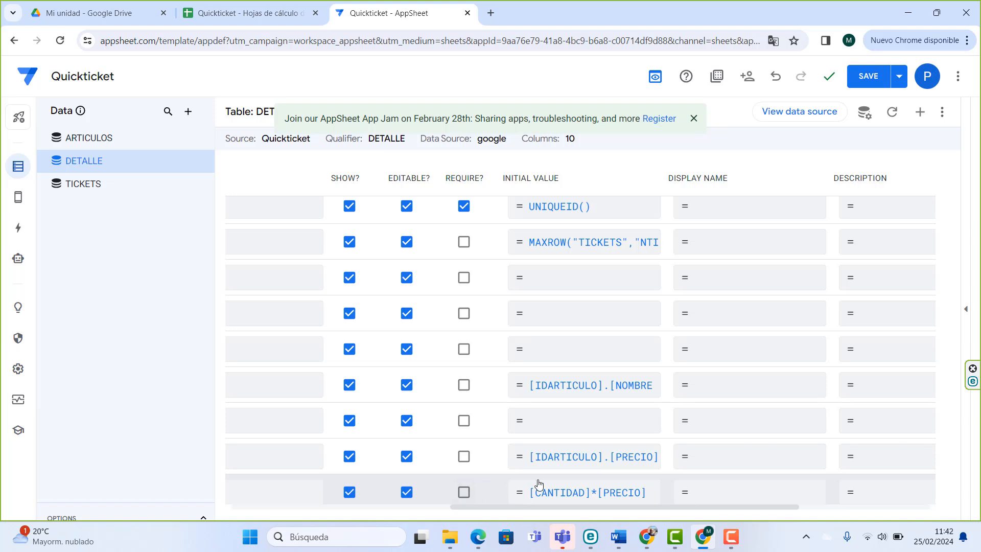
- Turn off Show for the ID_DETALLE column in the DETALLE table and reopen the app preview
{"action": "scroll", "coordinate": [705, 443], "scroll_direction": "up", "scroll_amount": 2}
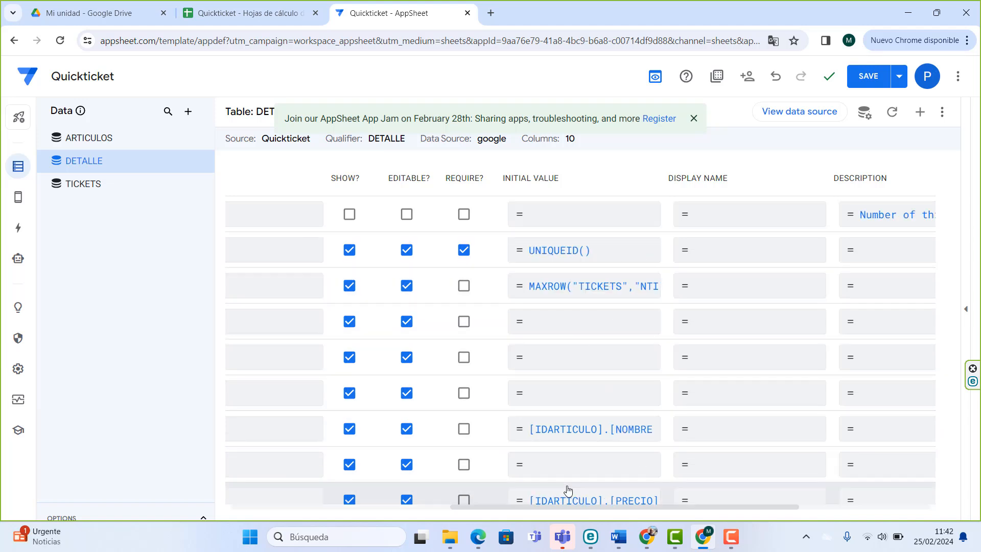
{"action": "left_click_drag", "start_coordinate": [589, 511], "coordinate": [370, 509]}
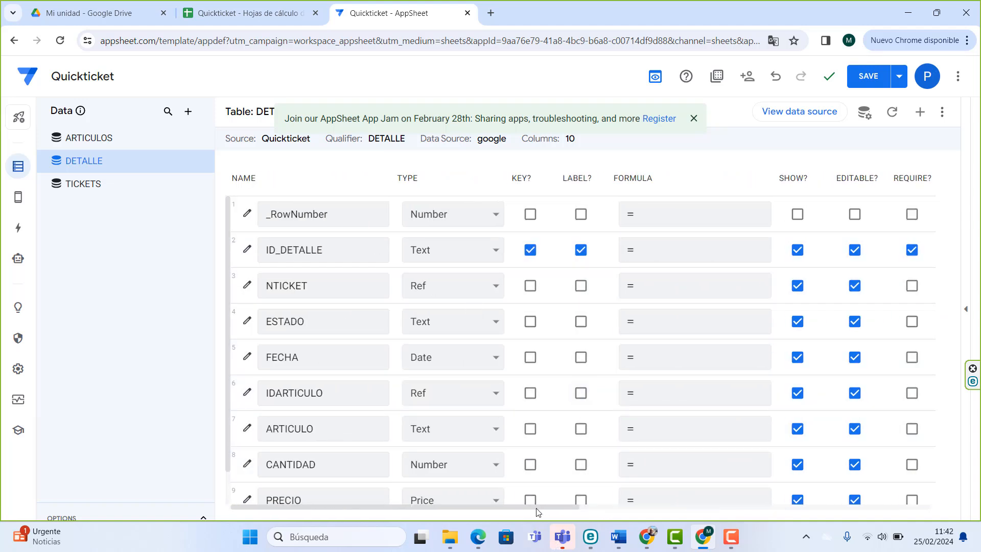
{"action": "left_click_drag", "start_coordinate": [539, 511], "coordinate": [678, 511]}
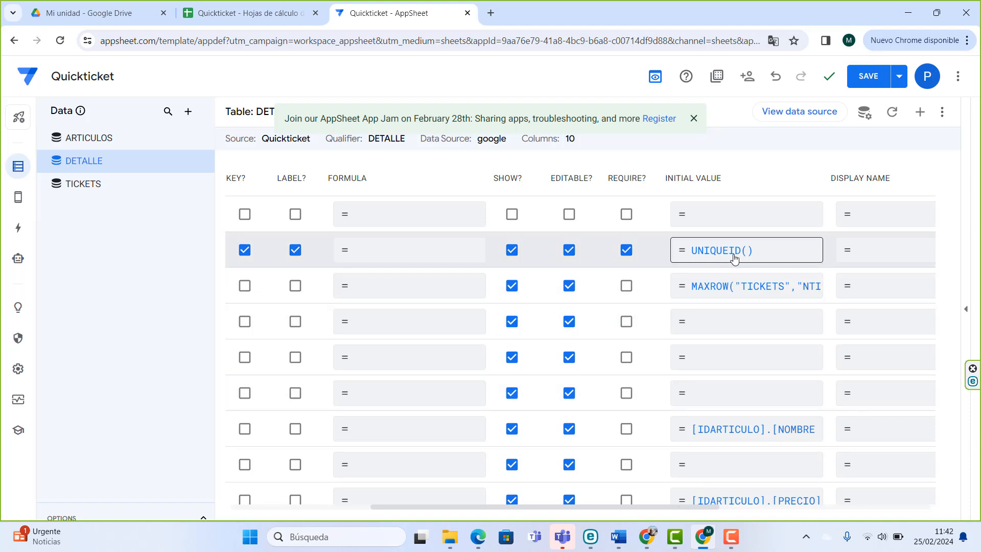
{"action": "left_click", "coordinate": [513, 252]}
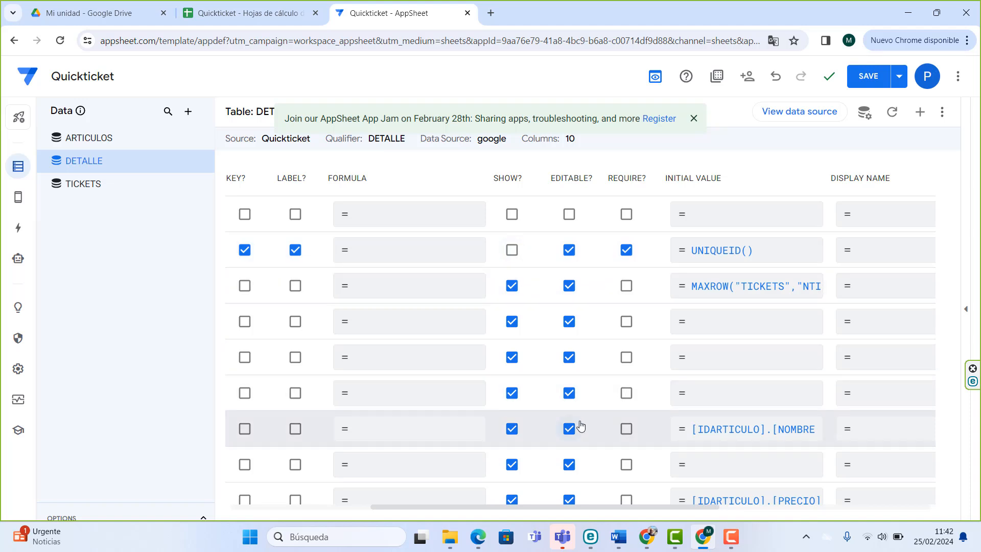
{"action": "left_click", "coordinate": [967, 312]}
{"action": "left_click_drag", "start_coordinate": [438, 507], "coordinate": [331, 507]}
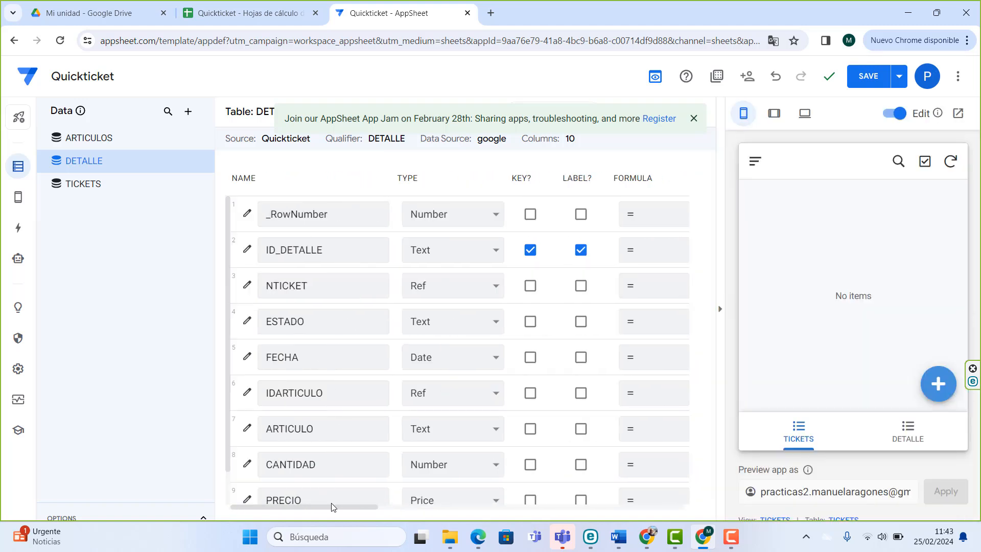
- Change the type of the NTICKET column in the TICKETS table to Number
{"action": "scroll", "coordinate": [411, 414], "scroll_direction": "down", "scroll_amount": 1}
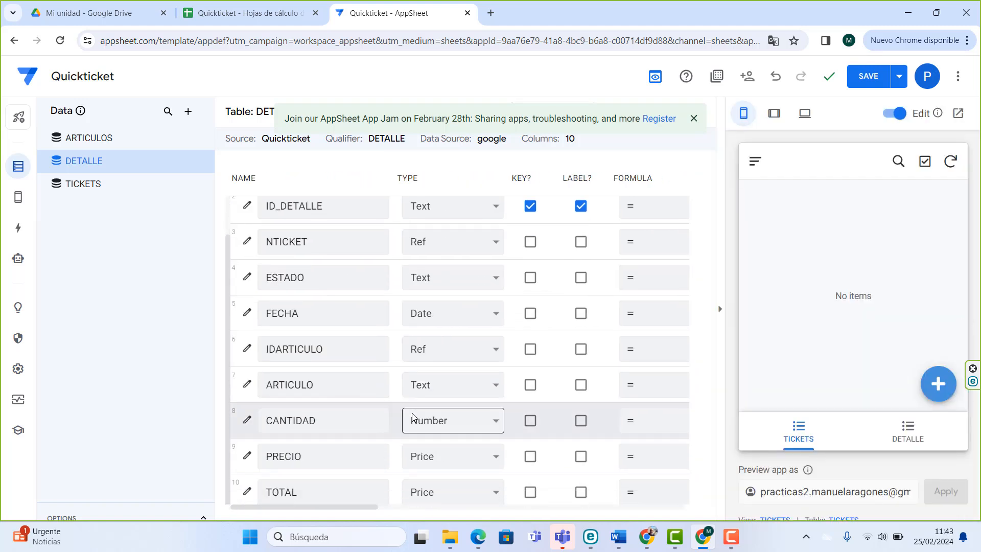
{"action": "left_click", "coordinate": [93, 185]}
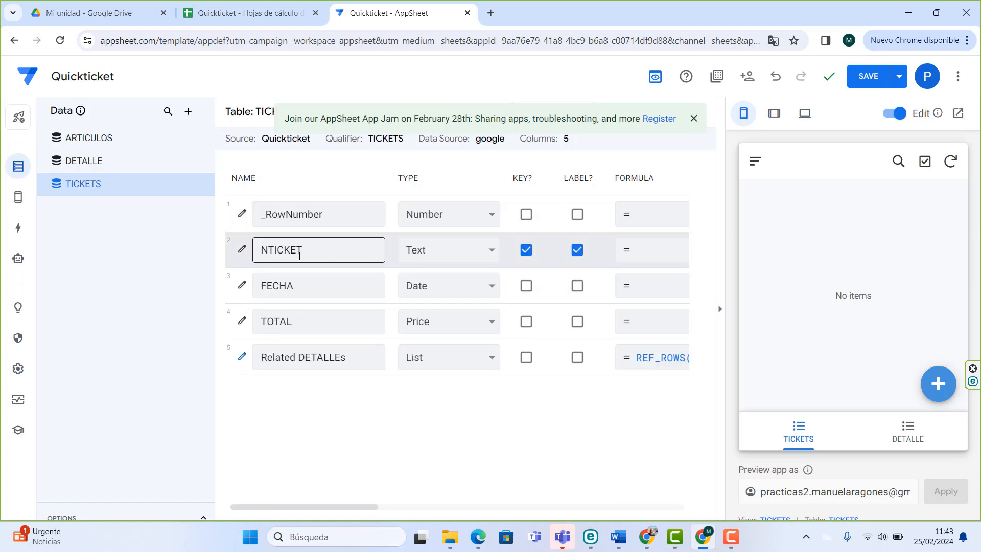
{"action": "left_click", "coordinate": [450, 253]}
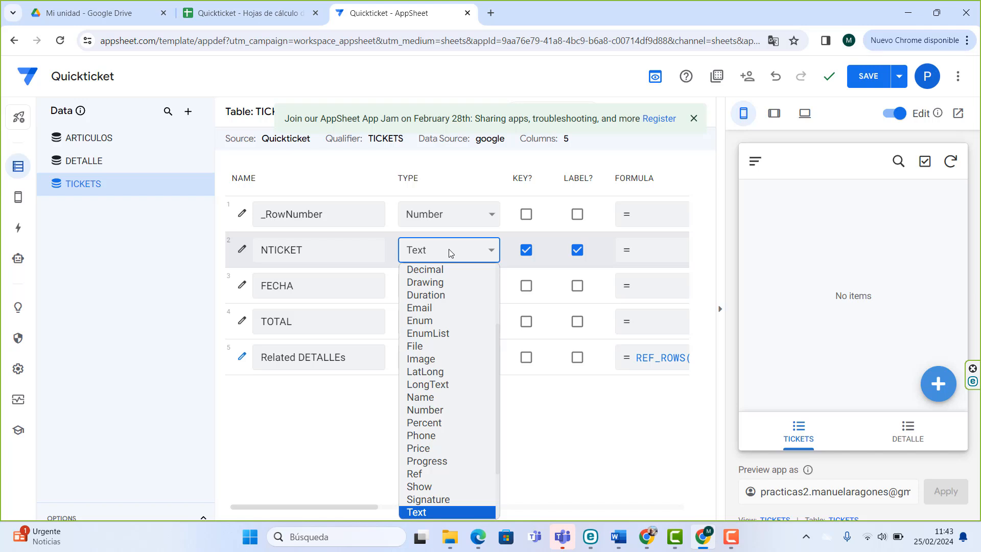
{"action": "left_click", "coordinate": [428, 415]}
{"action": "left_click", "coordinate": [115, 169]}
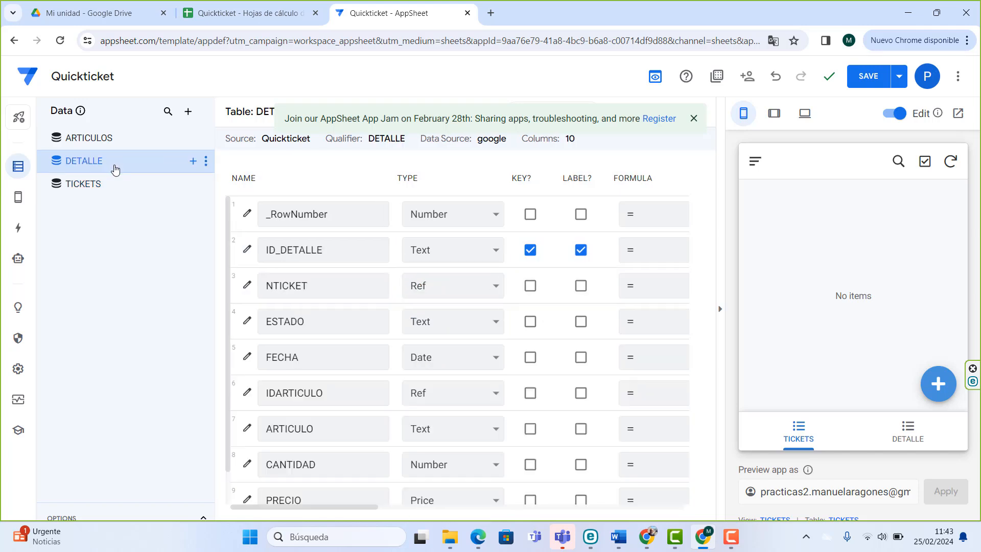
- Set the initial value of the FECHA column in the TICKETS table to TODAY() and save the expression
{"action": "left_click", "coordinate": [89, 191]}
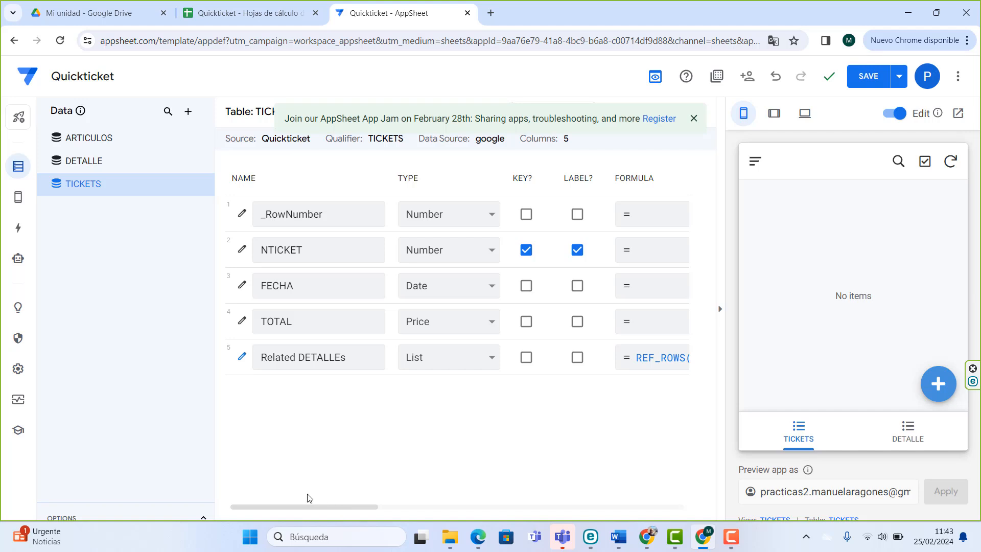
{"action": "left_click_drag", "start_coordinate": [326, 511], "coordinate": [495, 501]}
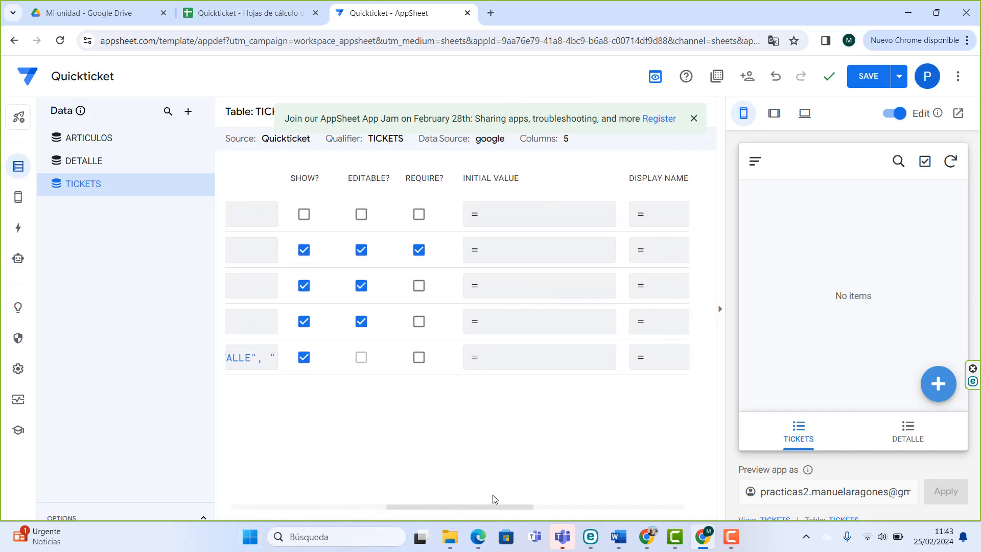
{"action": "left_click", "coordinate": [496, 282]}
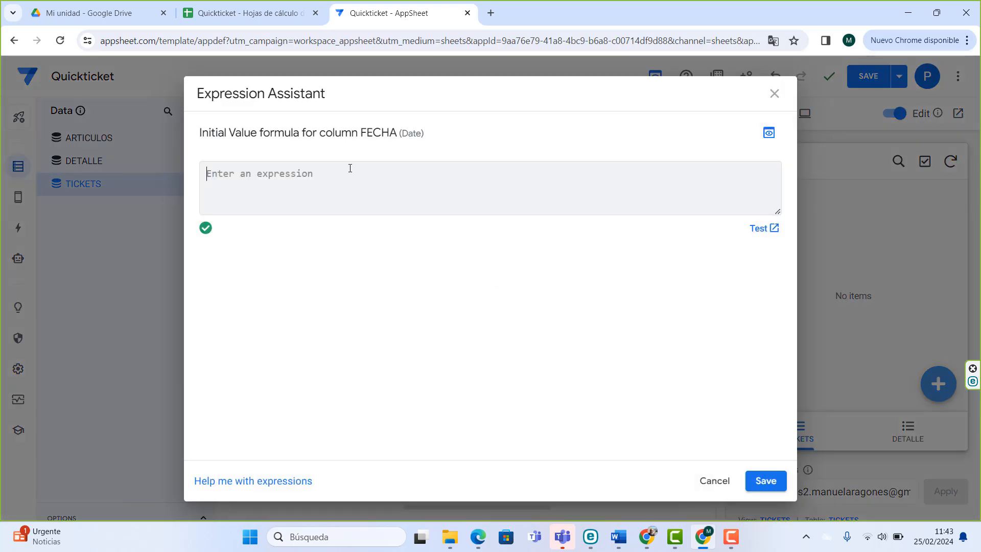
{"action": "type", "text": "TODA"}
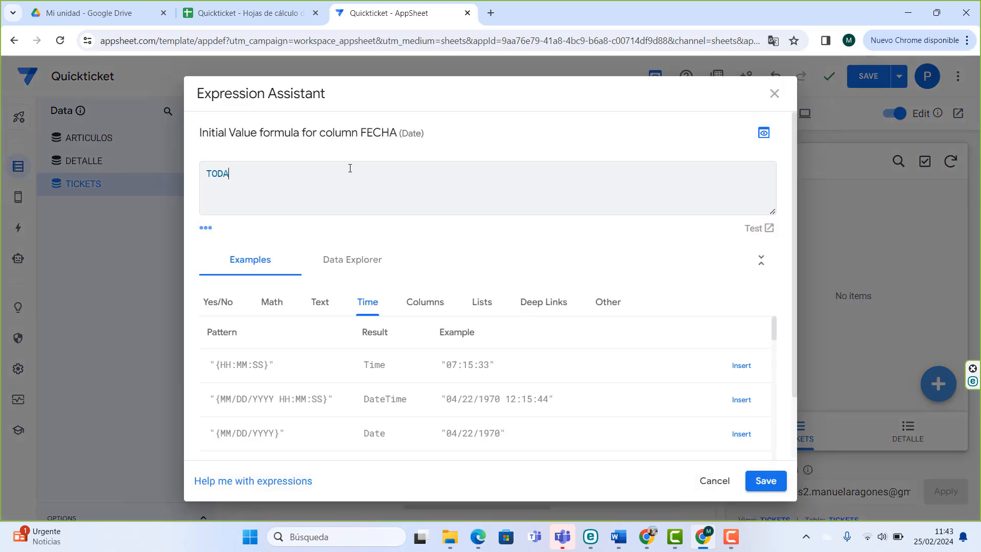
{"action": "type", "text": "Y("}
{"action": "left_click", "coordinate": [271, 171]}
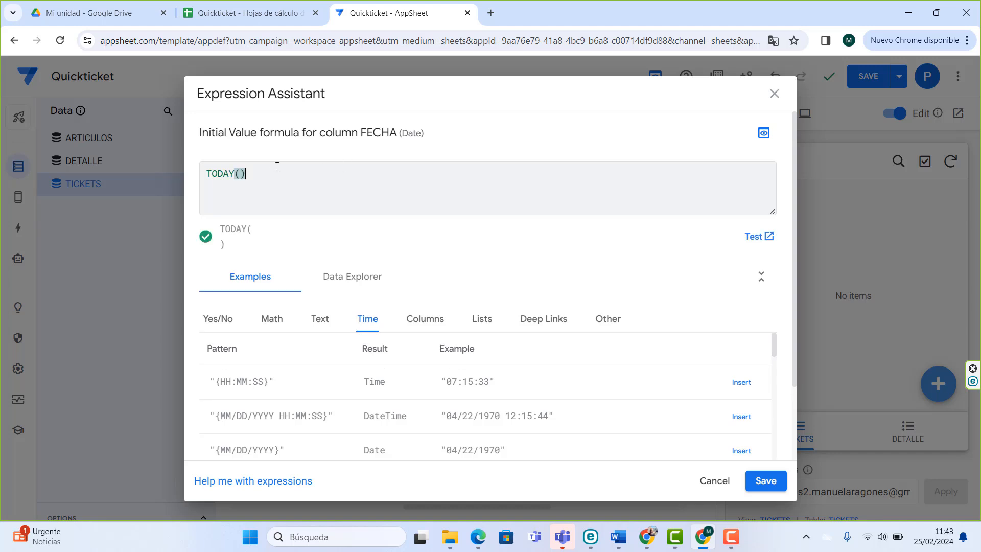
{"action": "left_click", "coordinate": [766, 481]}
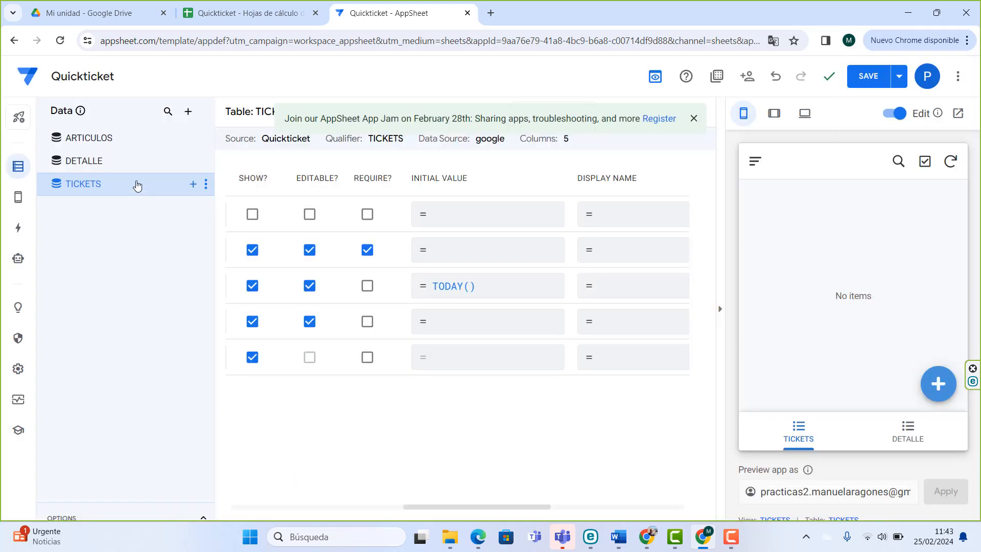
- Collapse the app preview and set the initial value of the FECHA column in the DETALLE table to TODAY()
{"action": "left_click", "coordinate": [94, 162]}
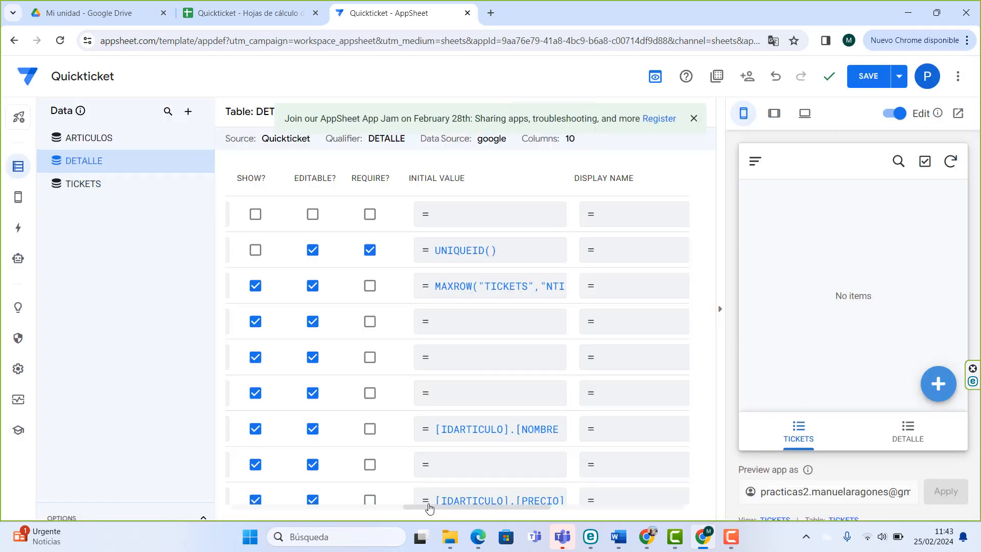
{"action": "left_click_drag", "start_coordinate": [429, 509], "coordinate": [420, 490]}
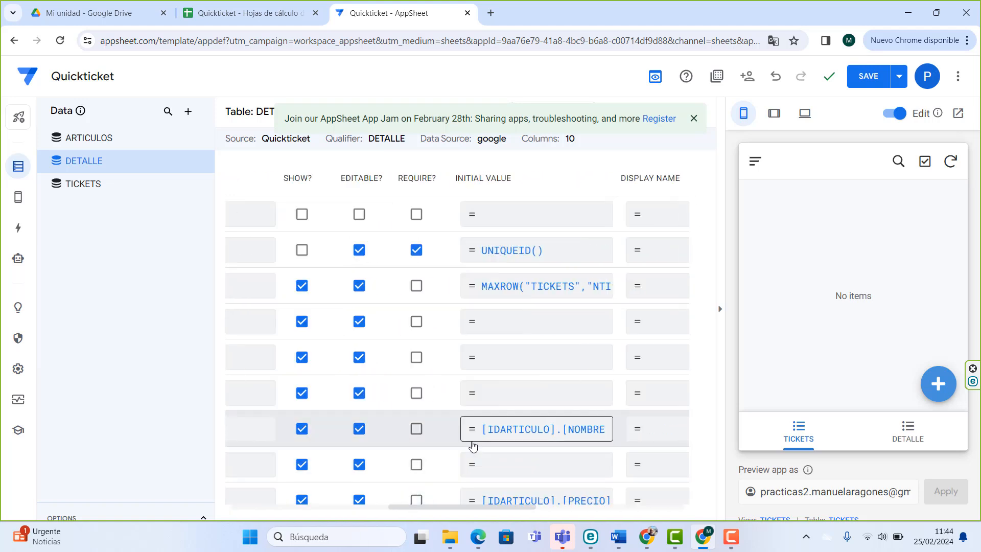
{"action": "scroll", "coordinate": [473, 446], "scroll_direction": "left", "scroll_amount": 5}
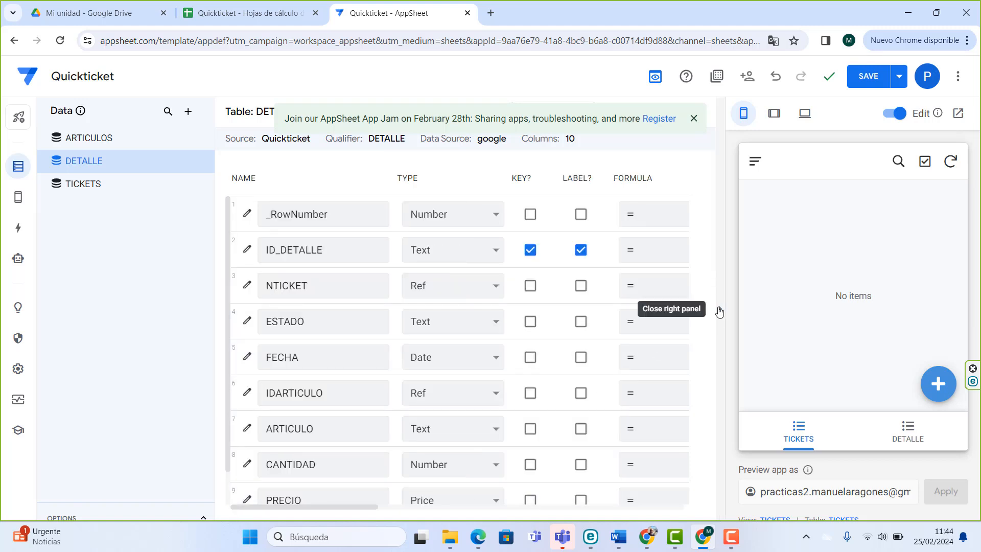
{"action": "left_click", "coordinate": [721, 308]}
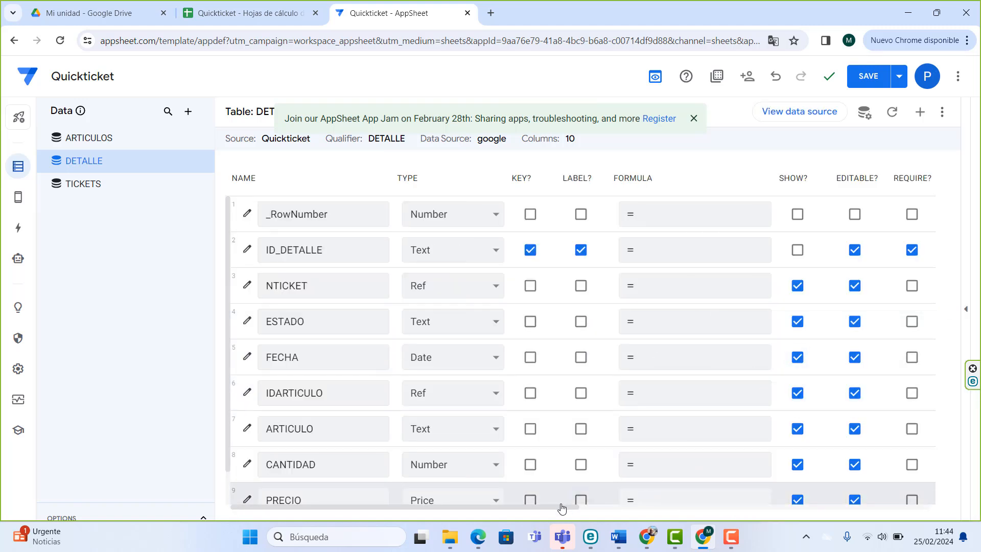
{"action": "left_click_drag", "start_coordinate": [564, 509], "coordinate": [663, 510]}
{"action": "left_click", "coordinate": [800, 373]}
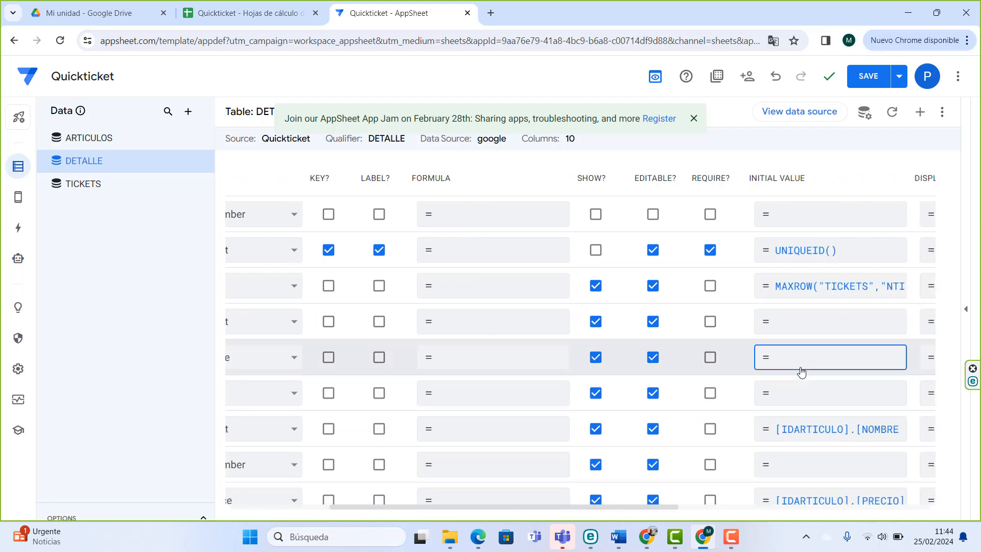
{"action": "type", "text": "TODA"}
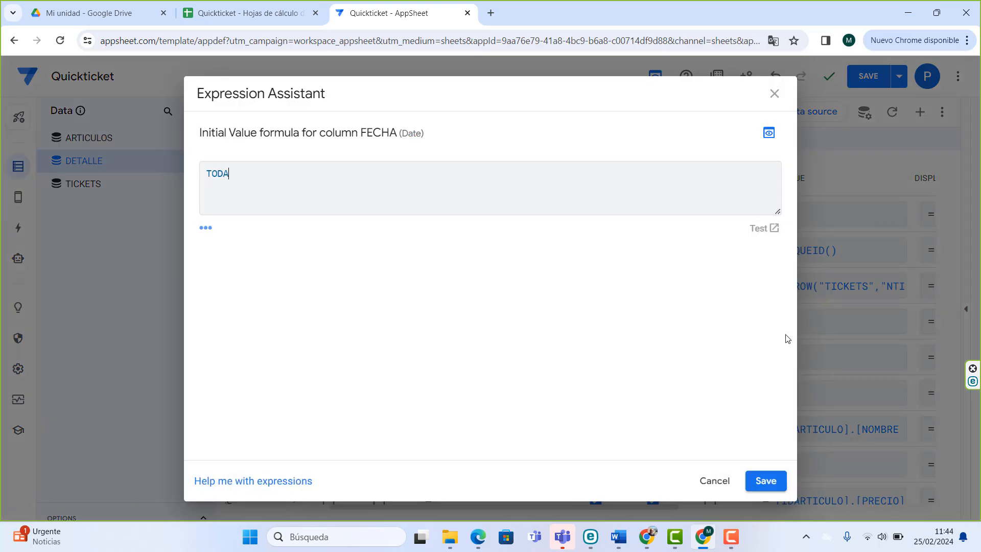
{"action": "type", "text": "Y()"}
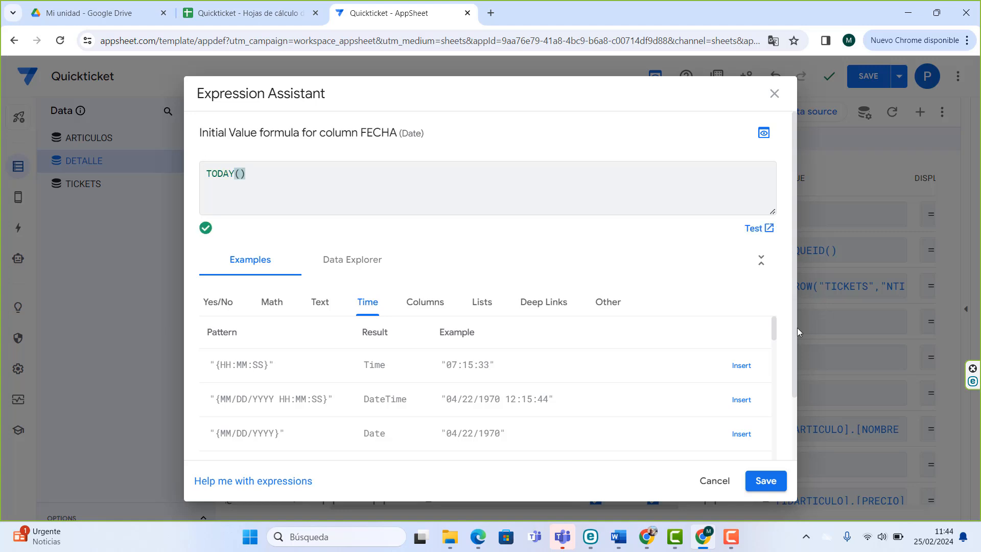
{"action": "left_click", "coordinate": [764, 483]}
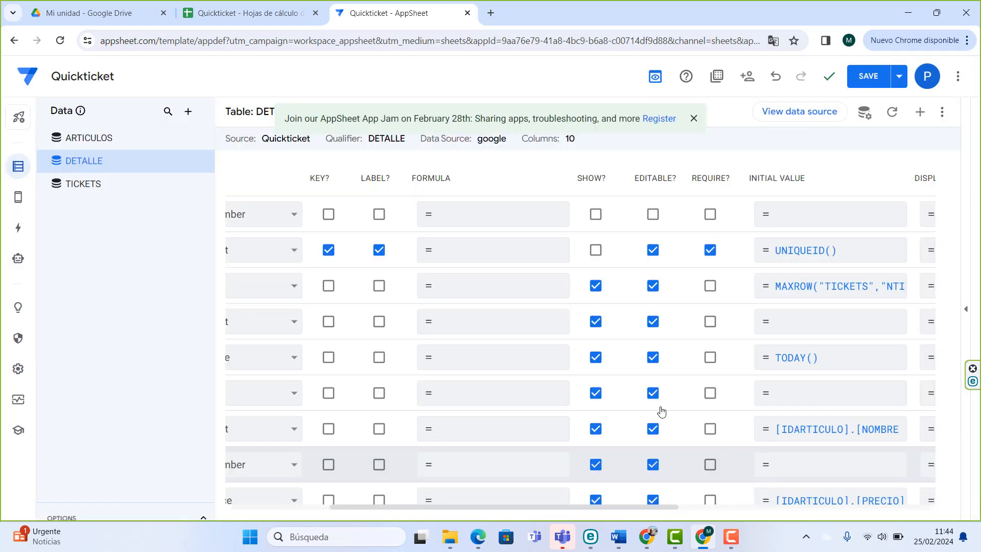
- Return to the TICKETS table and save the app
{"action": "left_click_drag", "start_coordinate": [494, 507], "coordinate": [365, 506]}
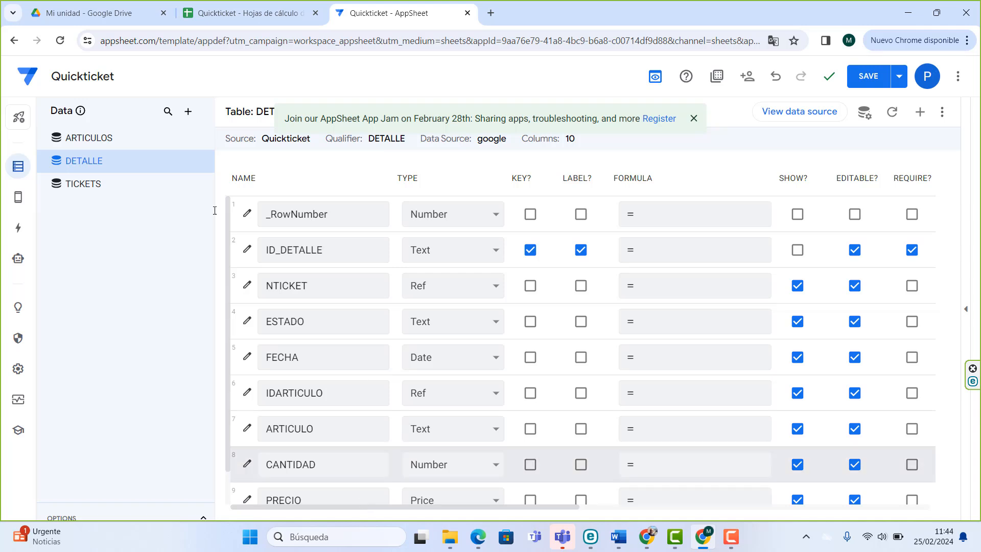
{"action": "left_click", "coordinate": [88, 186]}
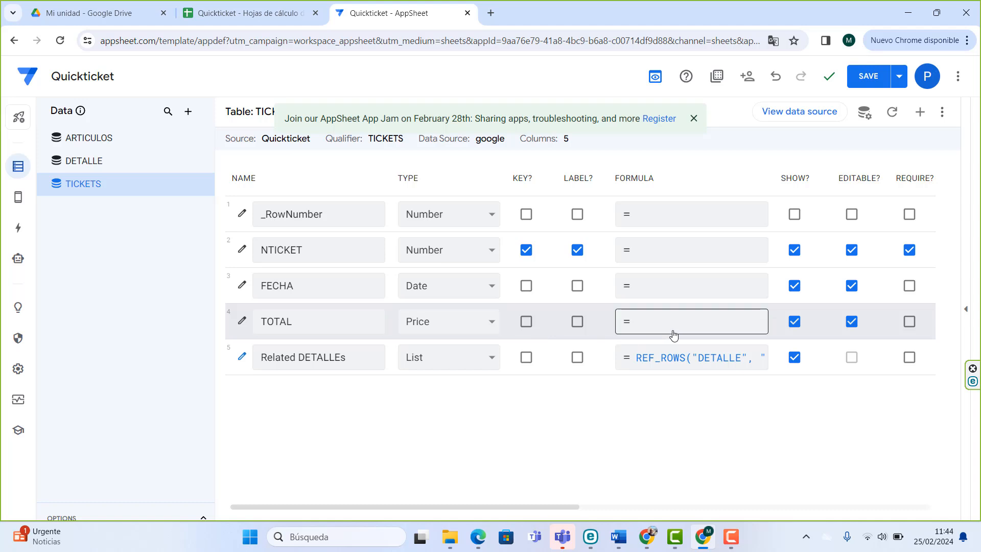
{"action": "left_click", "coordinate": [875, 77]}
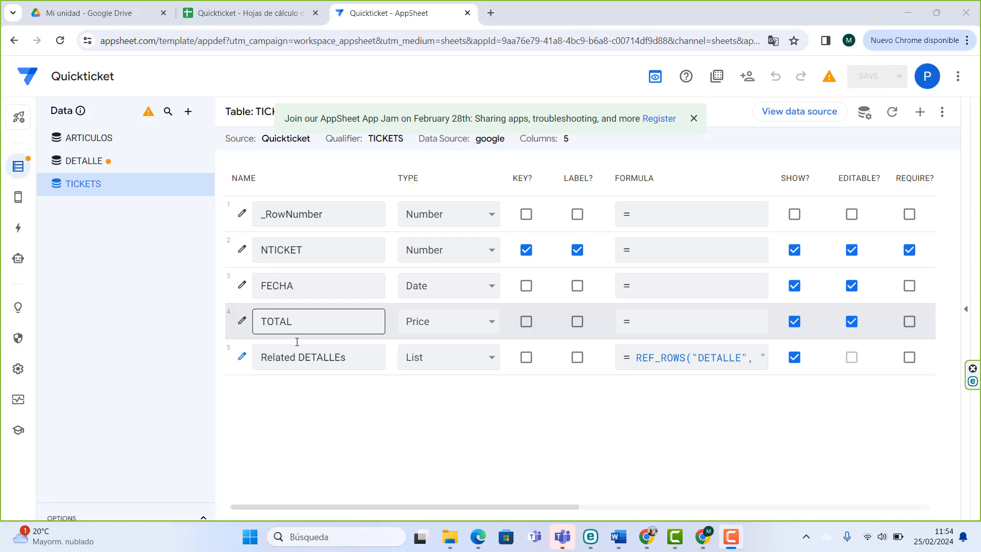
- Start the initial value expression for the TOTAL column of TICKETS with SUM(SELECT(DETALLE[TOTAL]))
{"action": "left_click_drag", "start_coordinate": [331, 510], "coordinate": [458, 509]}
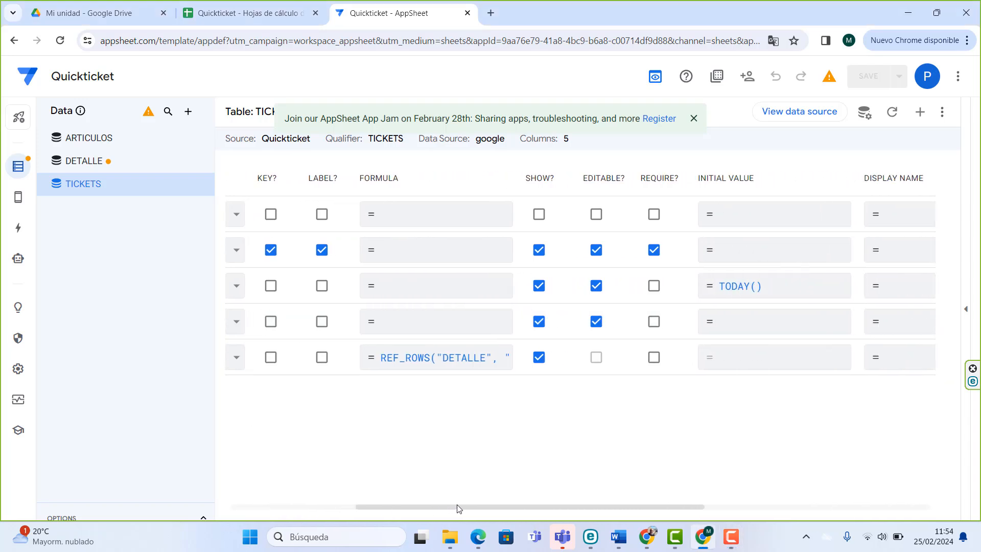
{"action": "left_click", "coordinate": [724, 327]}
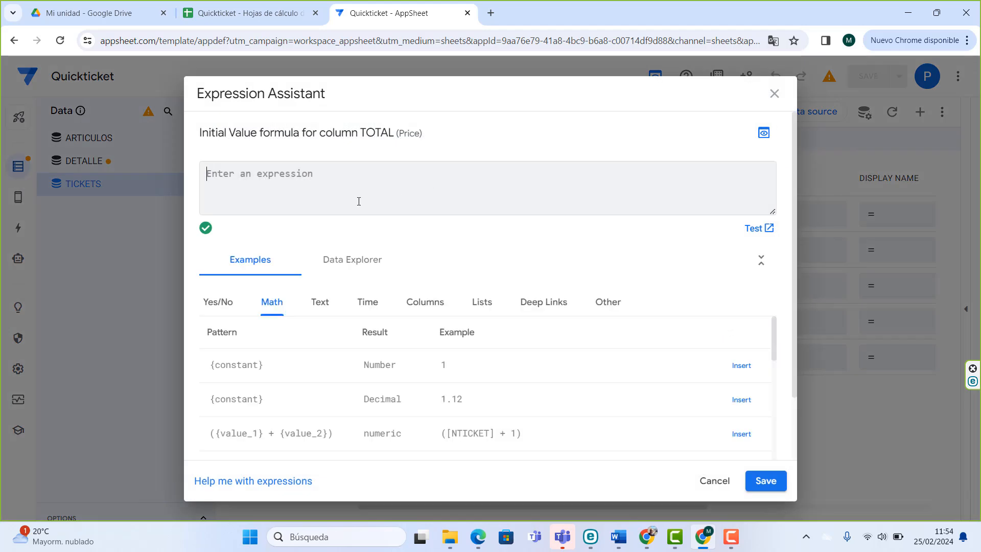
{"action": "type", "text": "SUM"}
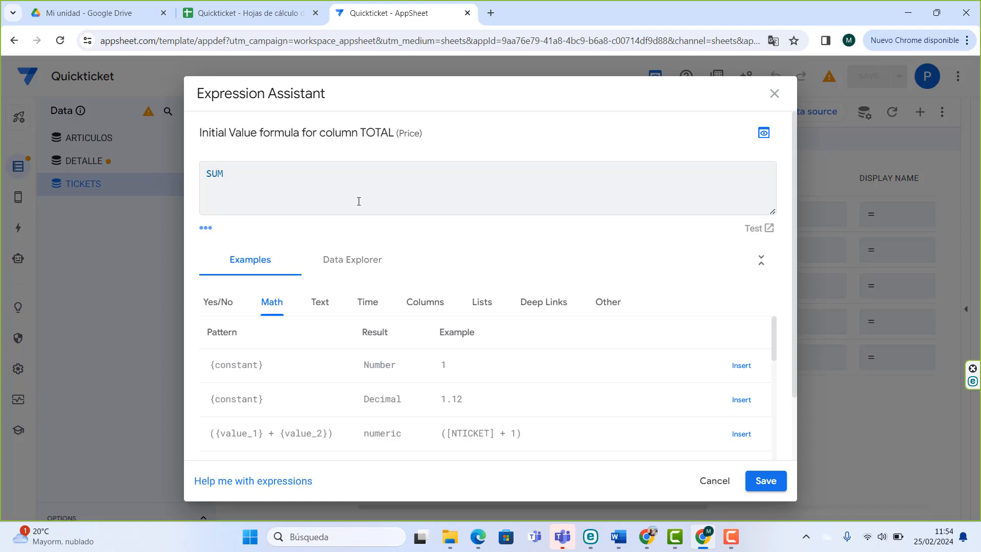
{"action": "type", "text": "(SELECT"}
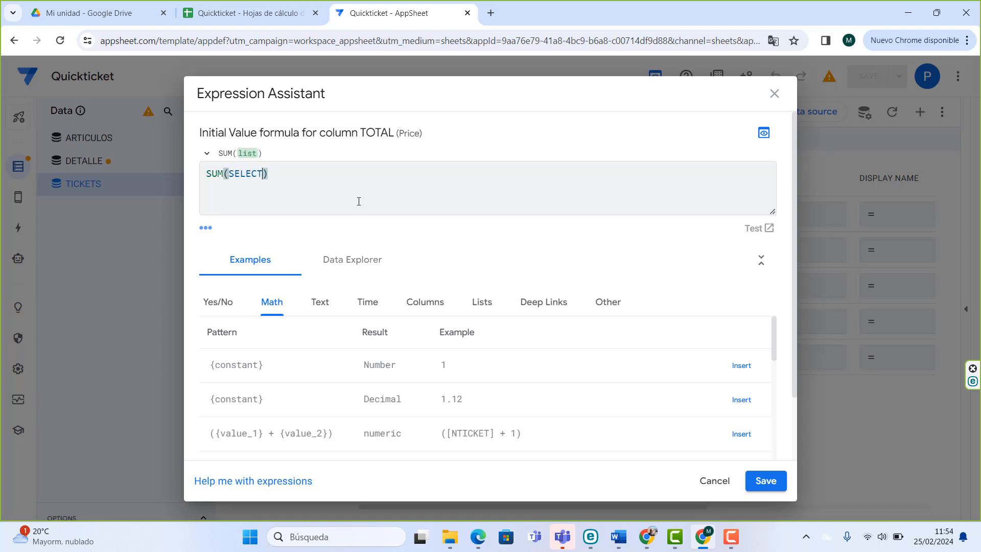
{"action": "type", "text": "("}
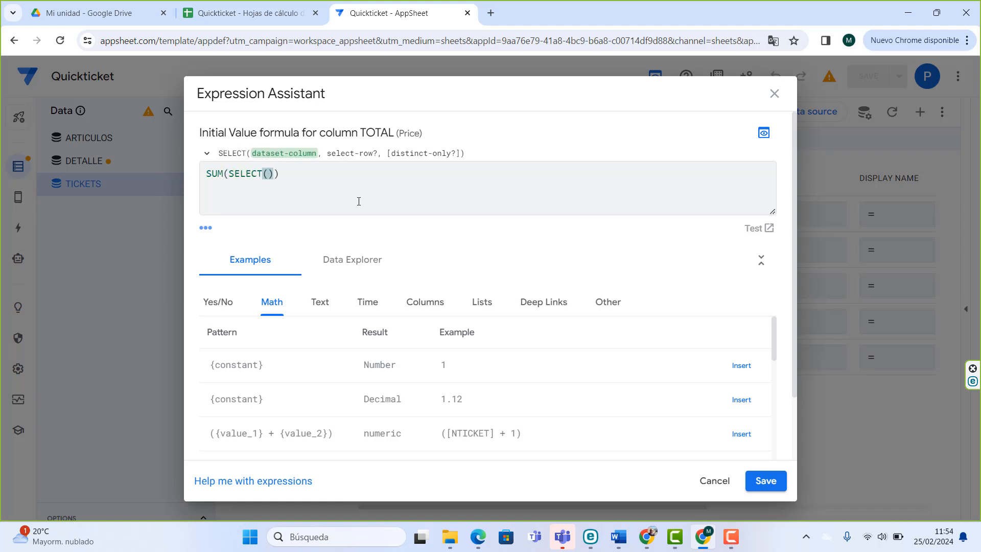
{"action": "type", "text": "DETALLE"}
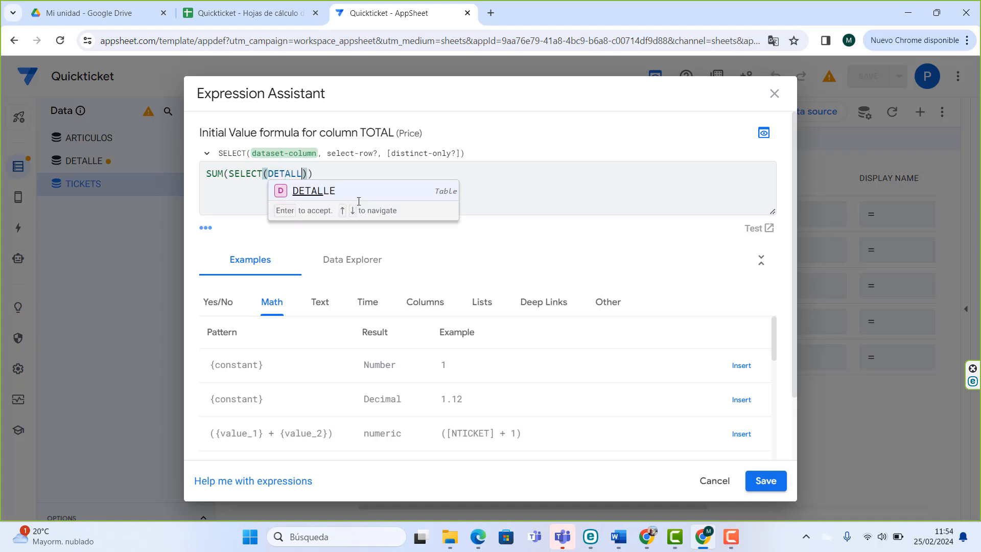
{"action": "type", "text": "["}
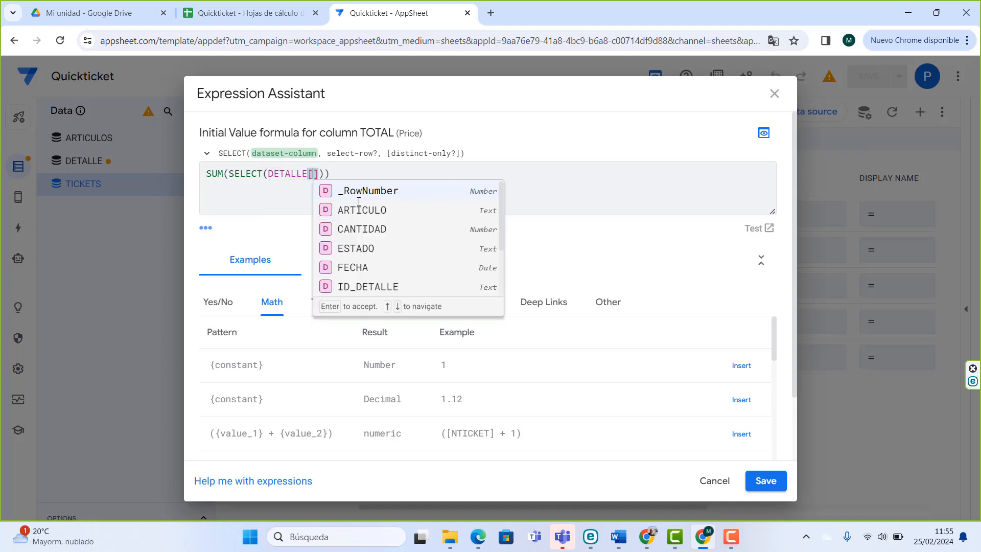
{"action": "scroll", "coordinate": [389, 262], "scroll_direction": "down", "scroll_amount": 2}
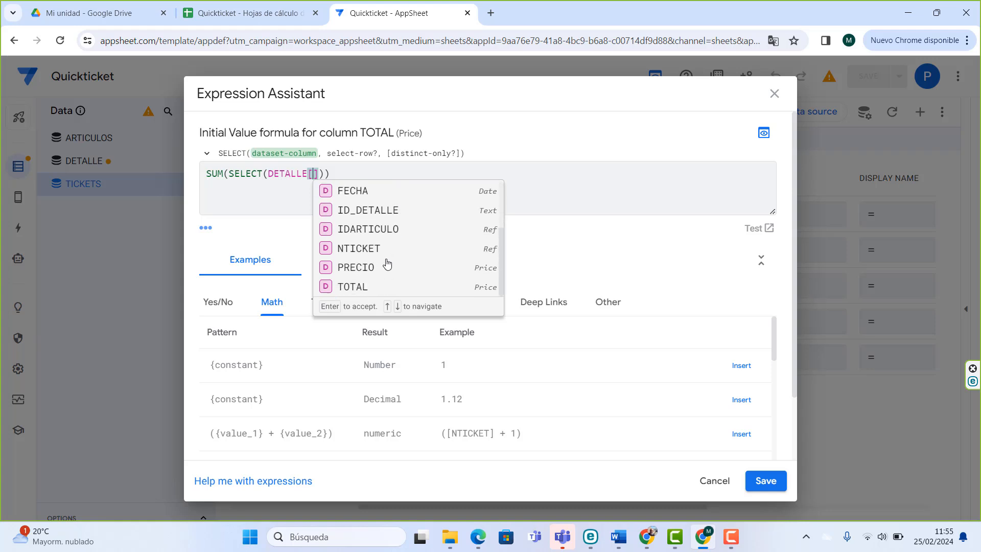
{"action": "left_click", "coordinate": [362, 288]}
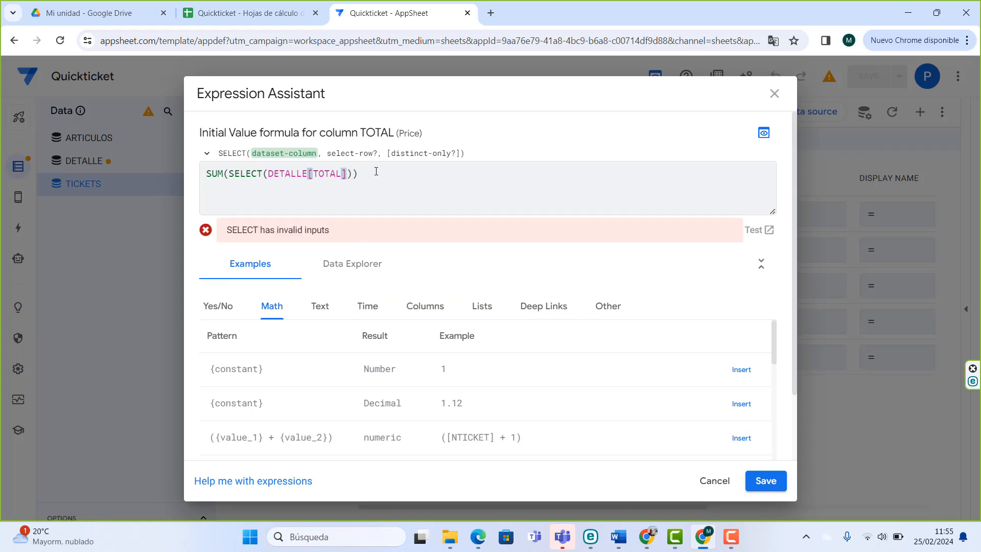
- Complete the TOTAL initial value expression with the row condition [NTICKET]=[_THISROW].[NTICKET], then save the expression and the app
{"action": "type", "text": "],"}
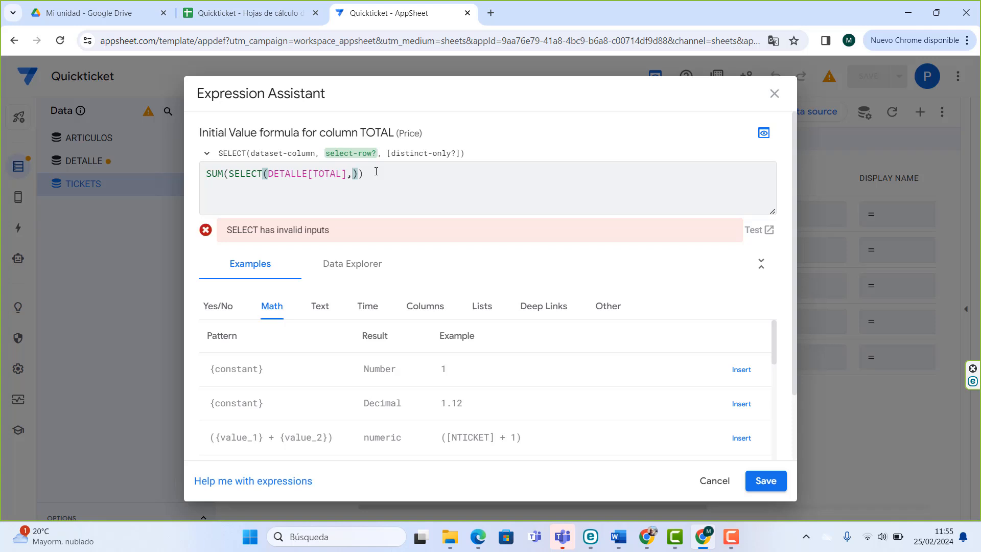
{"action": "type", "text": "["}
{"action": "scroll", "coordinate": [427, 247], "scroll_direction": "down", "scroll_amount": 2}
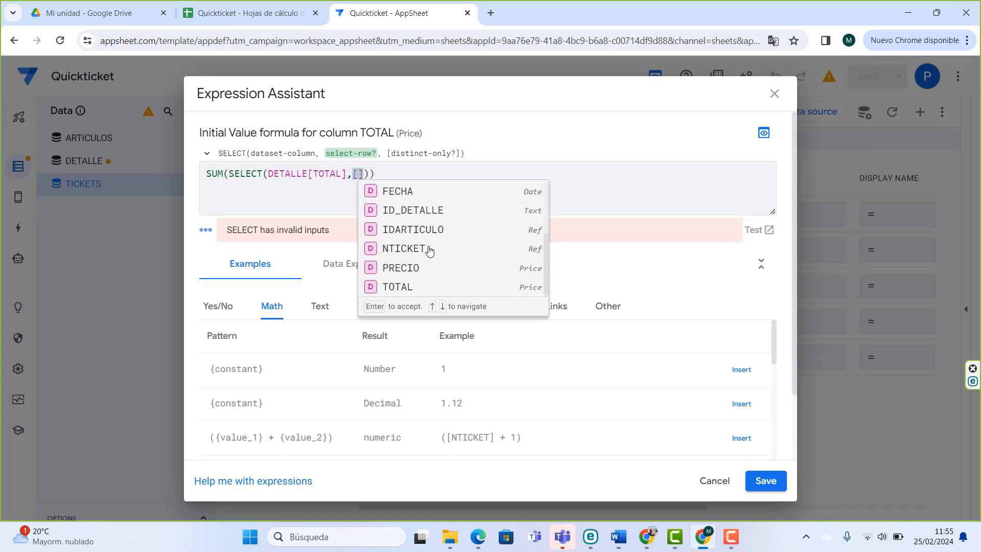
{"action": "left_click", "coordinate": [404, 248]}
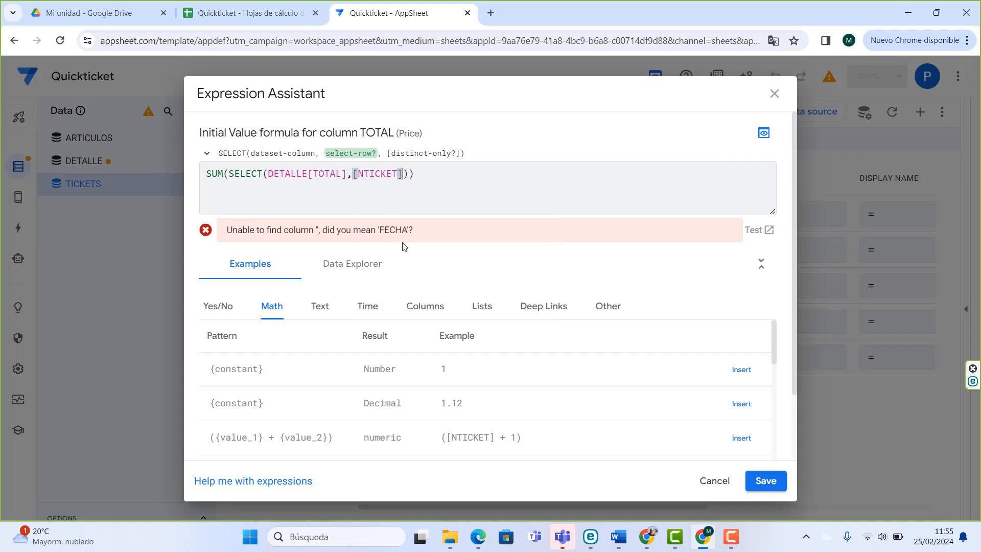
{"action": "type", "text": "=["}
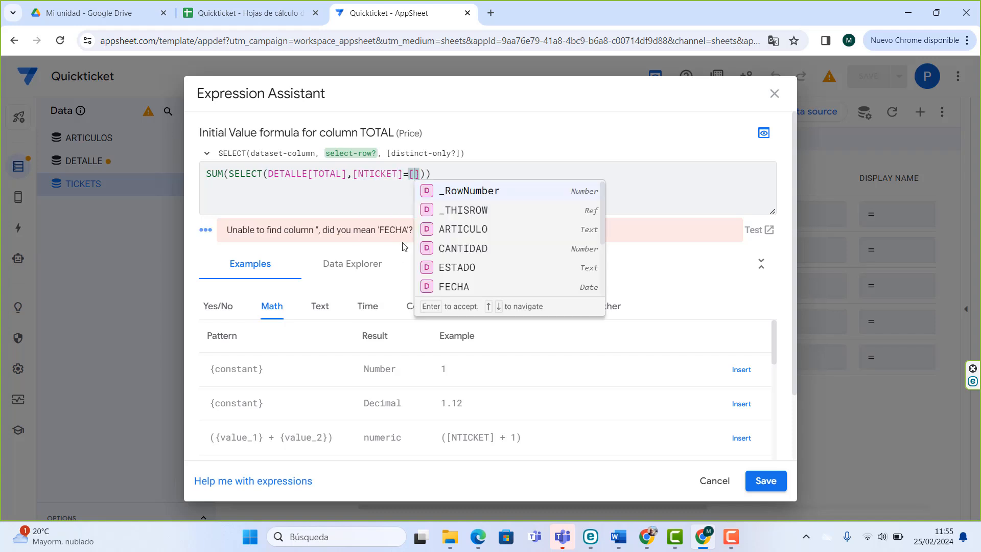
{"action": "left_click", "coordinate": [455, 210]}
{"action": "type", "text": "."}
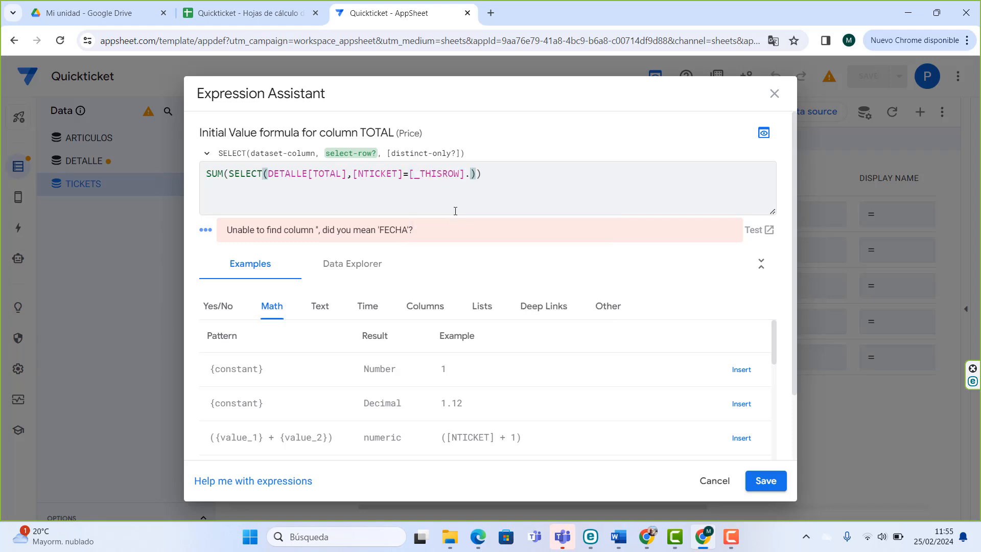
{"action": "type", "text": "["}
{"action": "left_click", "coordinate": [511, 228]}
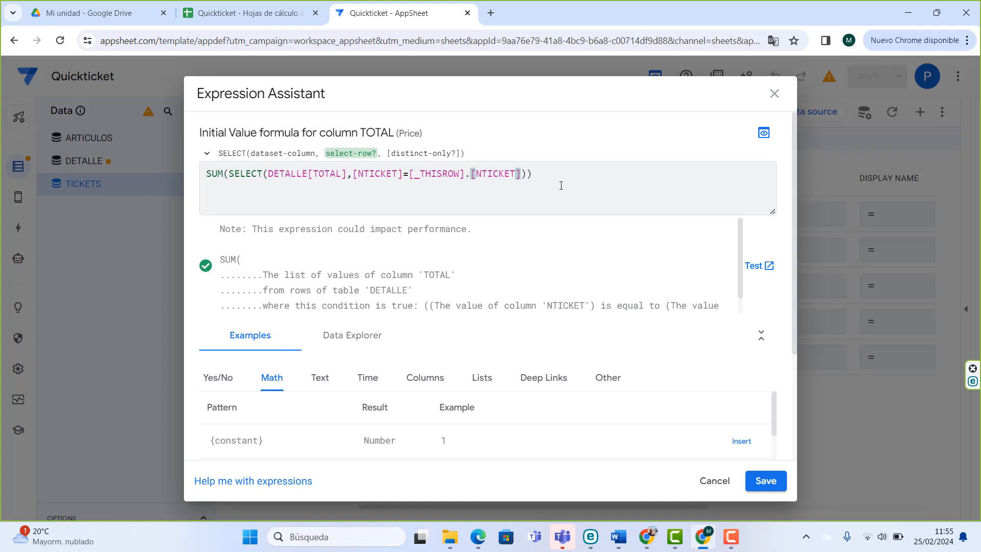
{"action": "left_click", "coordinate": [763, 485]}
{"action": "left_click", "coordinate": [870, 81]}
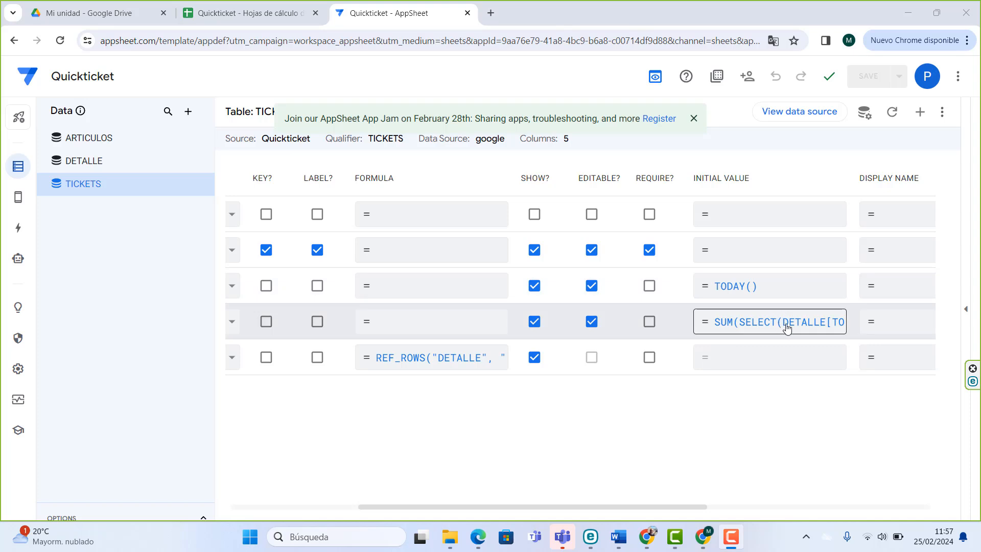
- Cut the SUM(SELECT(...)) expression out of the TOTAL column's initial value in TICKETS and save it empty
{"action": "left_click", "coordinate": [751, 323]}
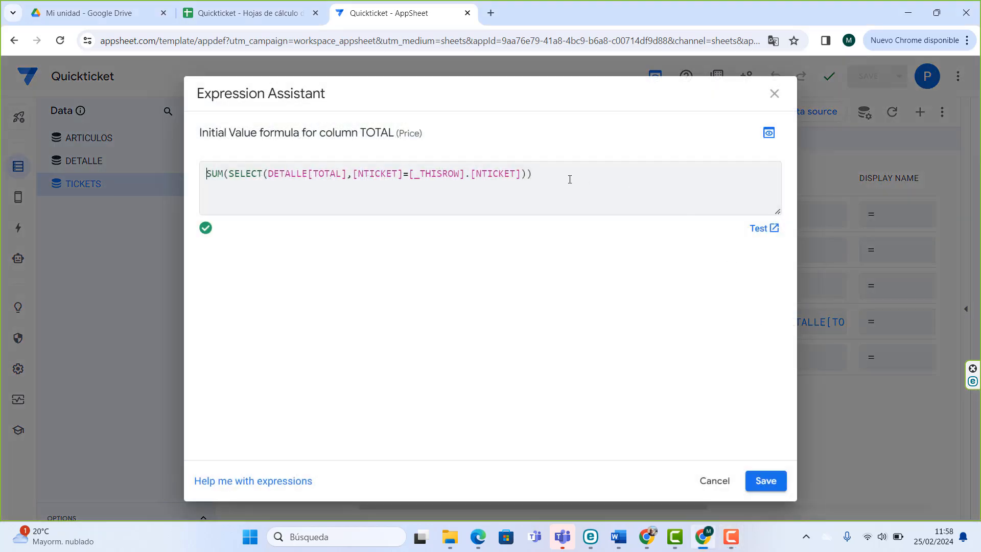
{"action": "left_click_drag", "start_coordinate": [566, 178], "coordinate": [185, 183]}
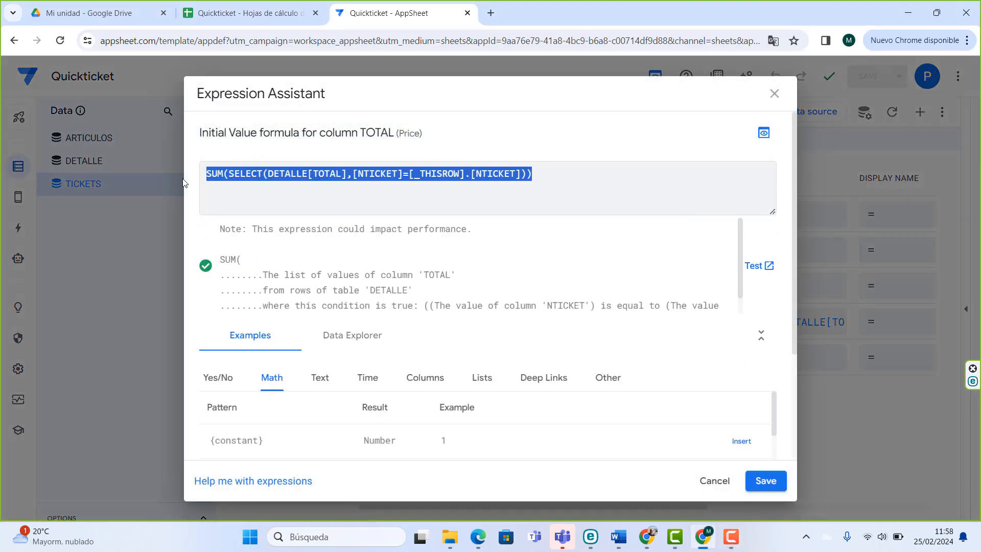
{"action": "right_click", "coordinate": [287, 173]}
{"action": "left_click", "coordinate": [309, 211]}
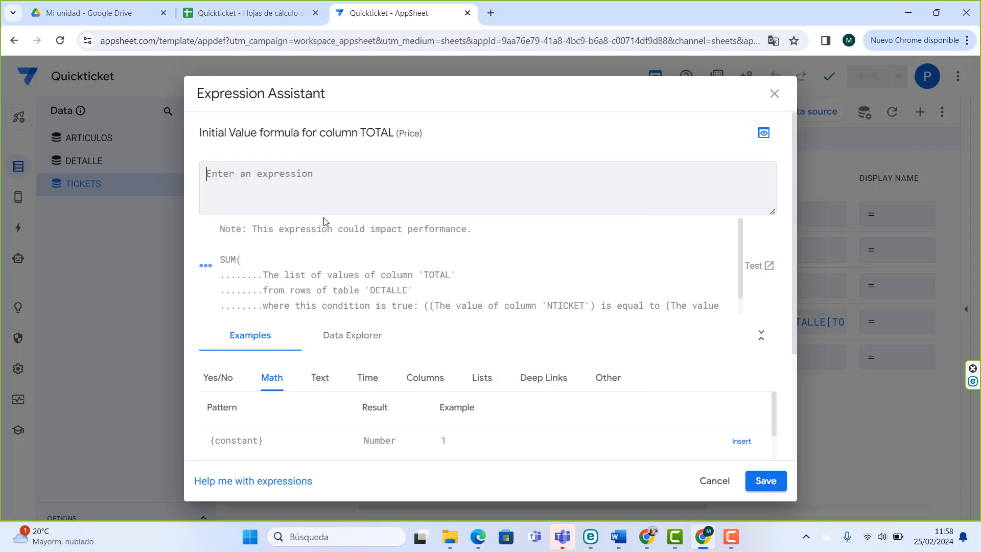
{"action": "left_click", "coordinate": [761, 479]}
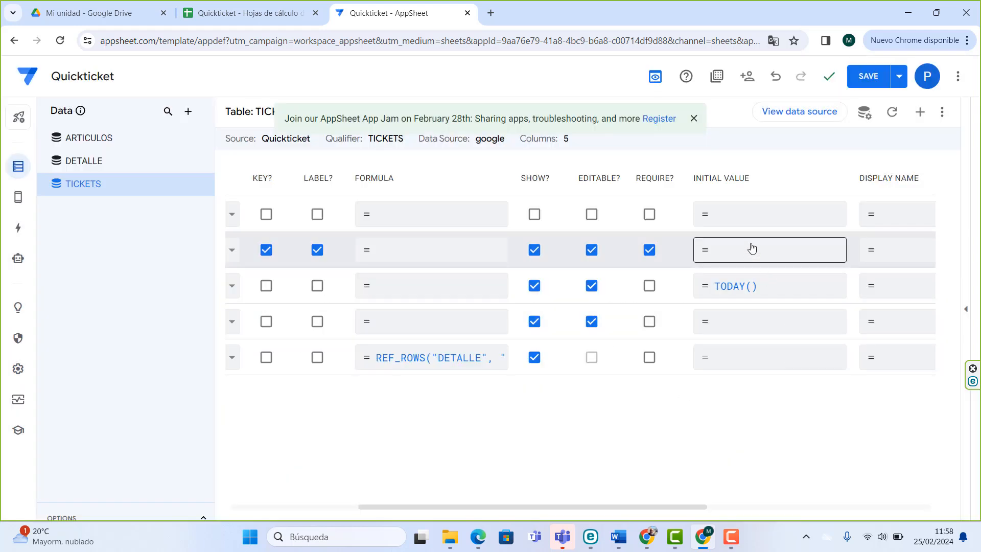
- Paste SUM(SELECT(DETALLE[TOTAL],[NTICKET]=[_THISROW].[NTICKET])) as the app formula of the TOTAL column in TICKETS and save the app
{"action": "left_click_drag", "start_coordinate": [631, 510], "coordinate": [528, 508]}
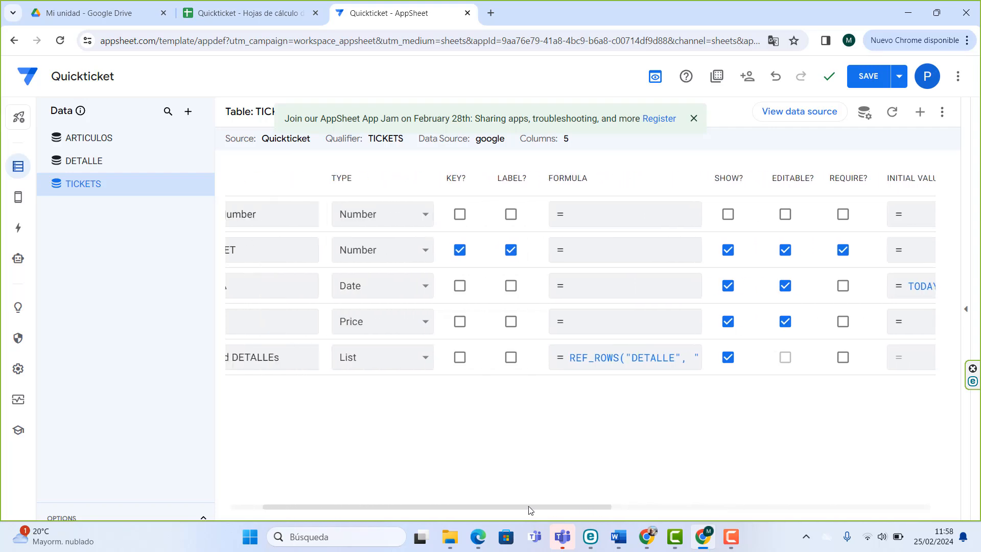
{"action": "left_click", "coordinate": [616, 331]}
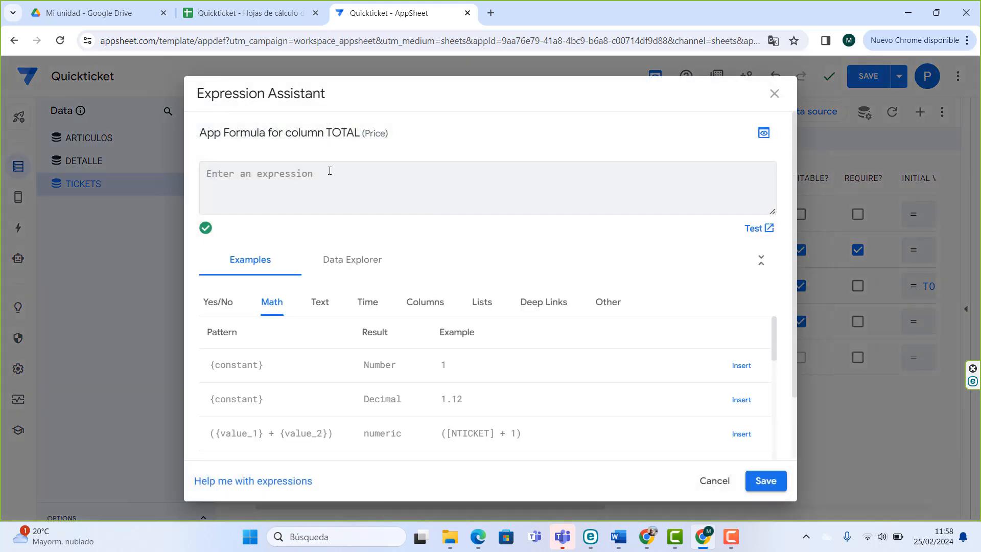
{"action": "right_click", "coordinate": [329, 170]}
{"action": "left_click", "coordinate": [351, 302]}
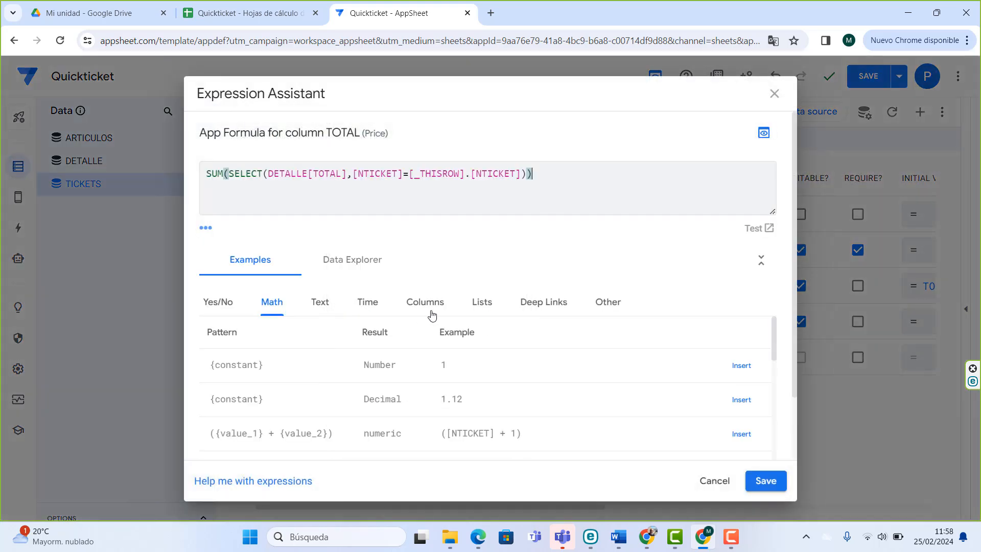
{"action": "left_click", "coordinate": [766, 481]}
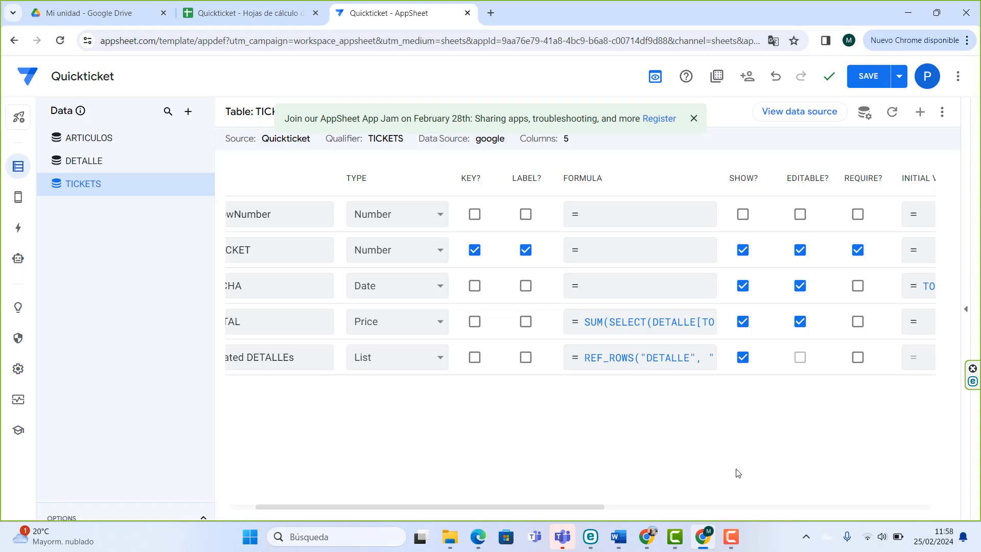
{"action": "left_click_drag", "start_coordinate": [571, 510], "coordinate": [504, 508]}
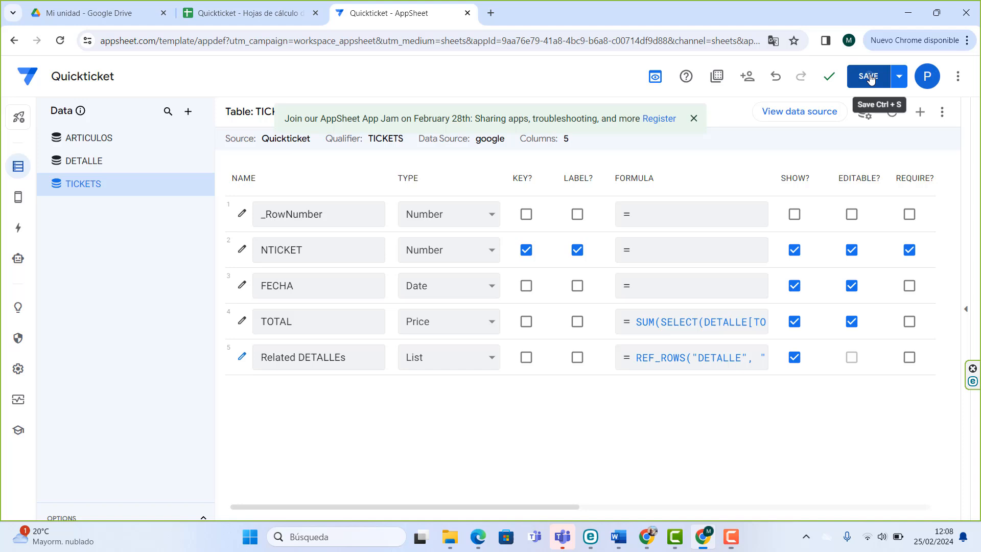
{"action": "left_click", "coordinate": [870, 79]}
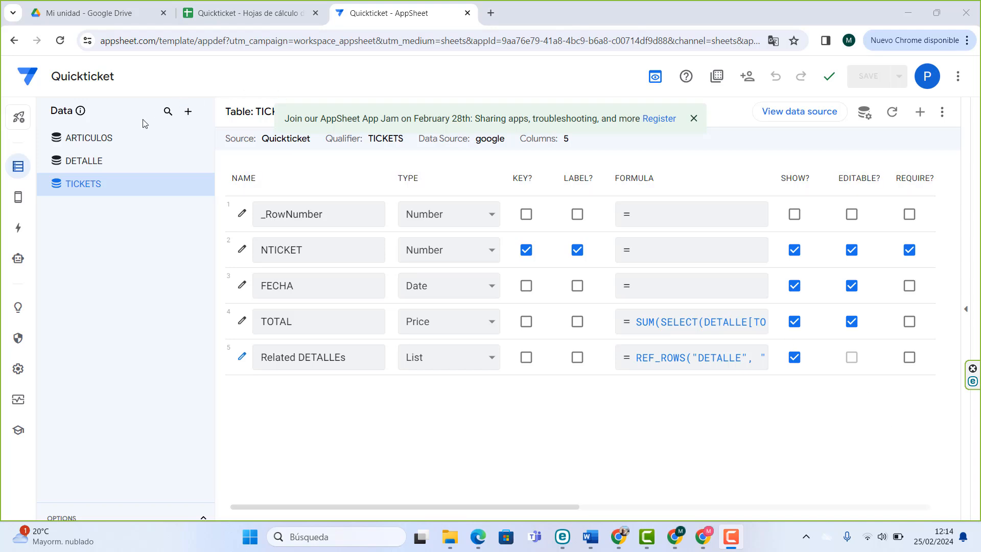
- Create a new slice of the ARTICULOS table and name it CATEGORIAS
{"action": "left_click", "coordinate": [121, 139]}
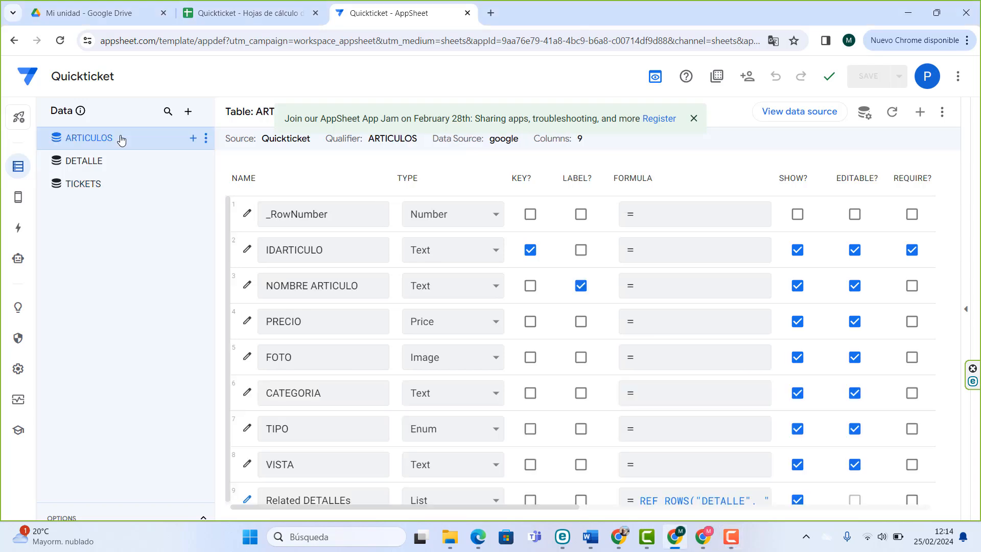
{"action": "left_click", "coordinate": [193, 140]}
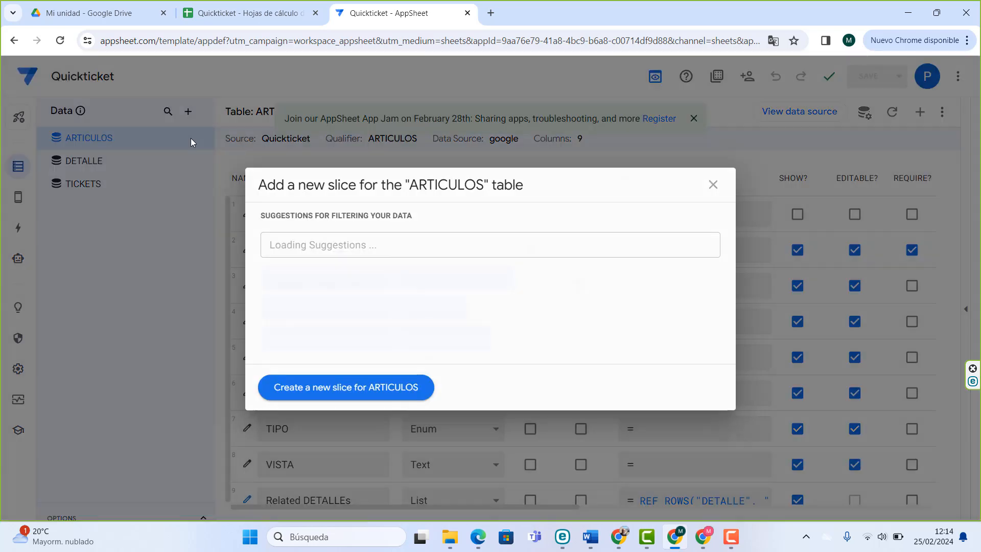
{"action": "left_click", "coordinate": [429, 388]}
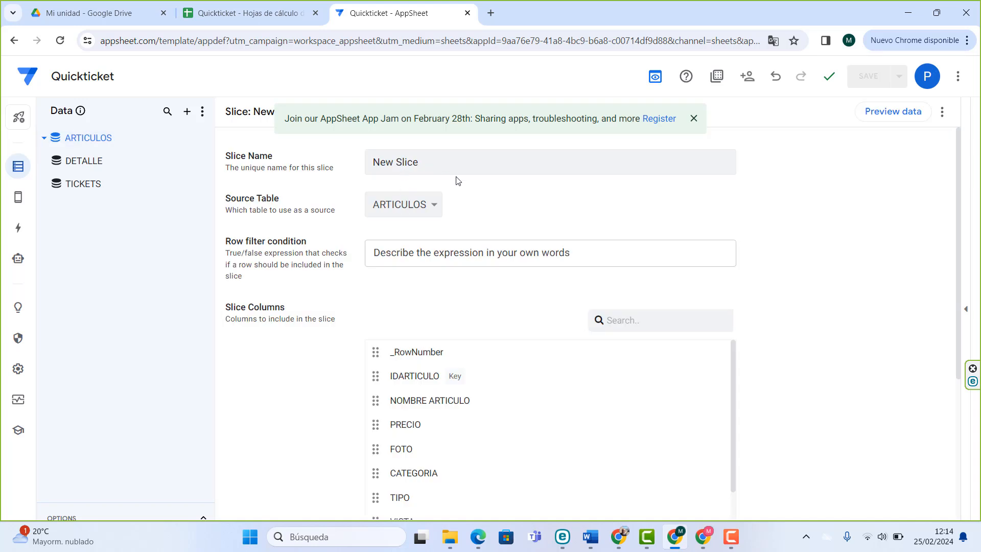
{"action": "left_click", "coordinate": [694, 120]}
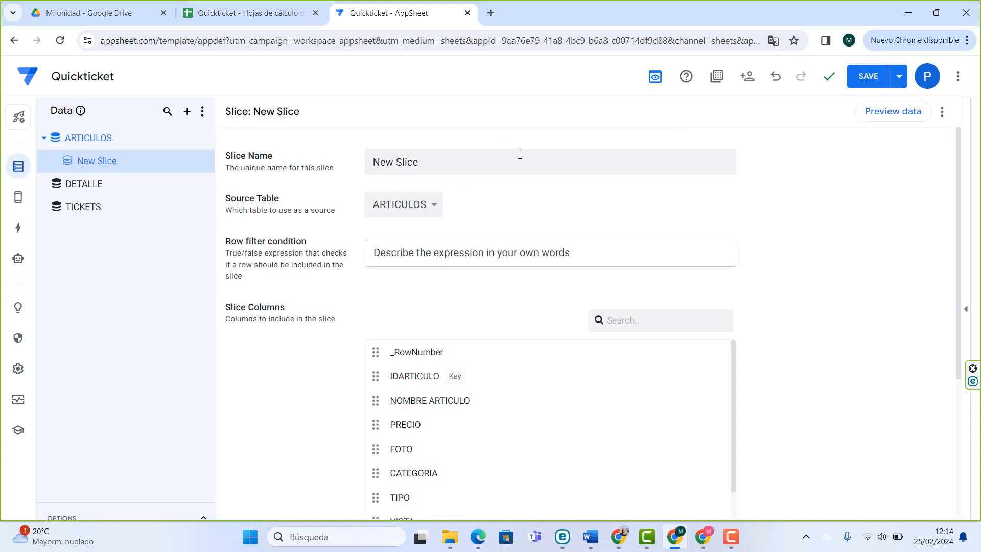
{"action": "left_click_drag", "start_coordinate": [485, 167], "coordinate": [295, 155]}
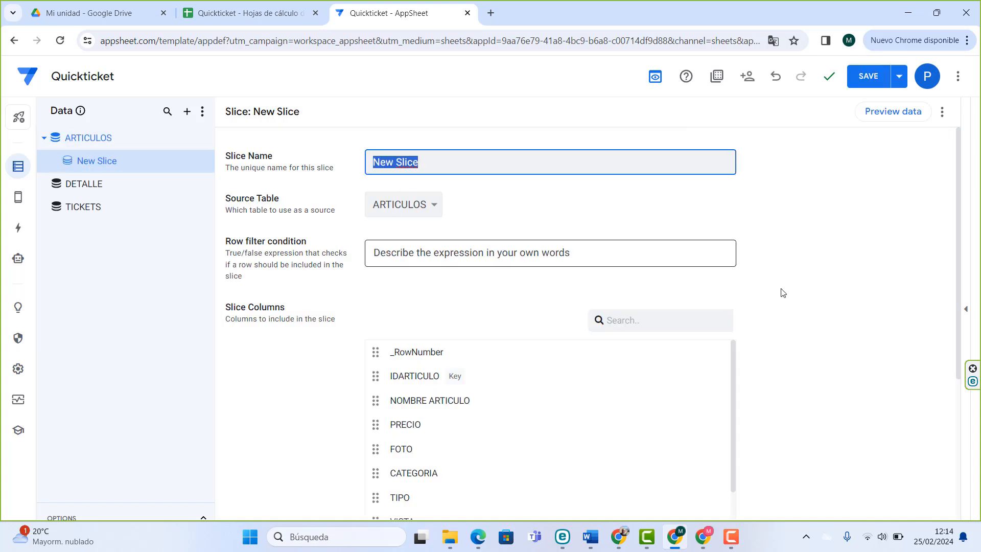
{"action": "left_click", "coordinate": [784, 293]}
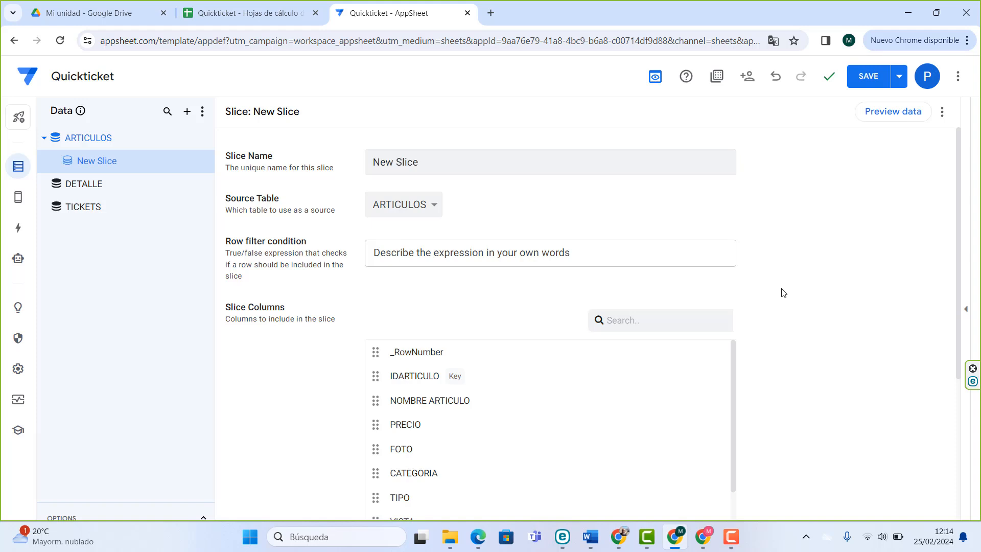
{"action": "left_click", "coordinate": [506, 167]}
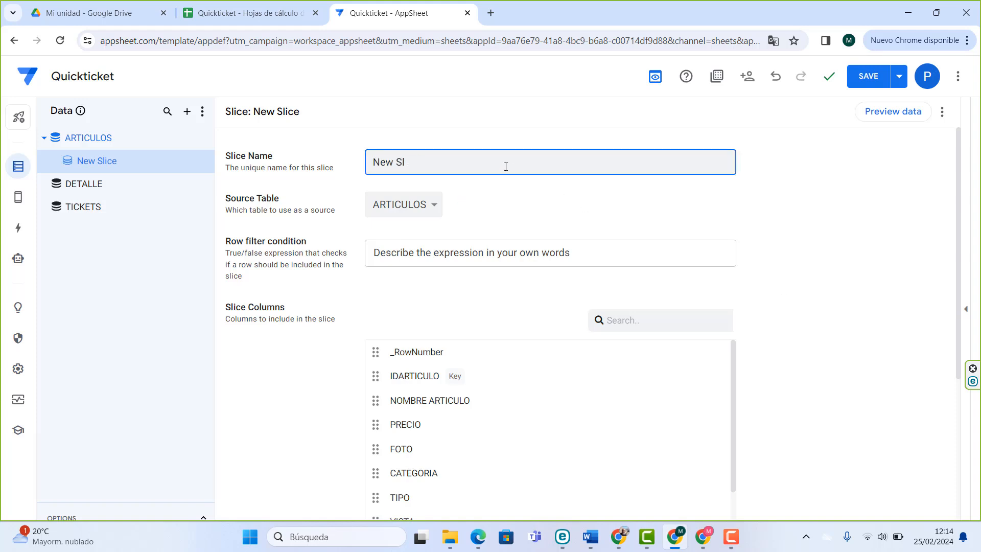
{"action": "type", "text": "ca"}
{"action": "type", "text": "CATEGORIAS"}
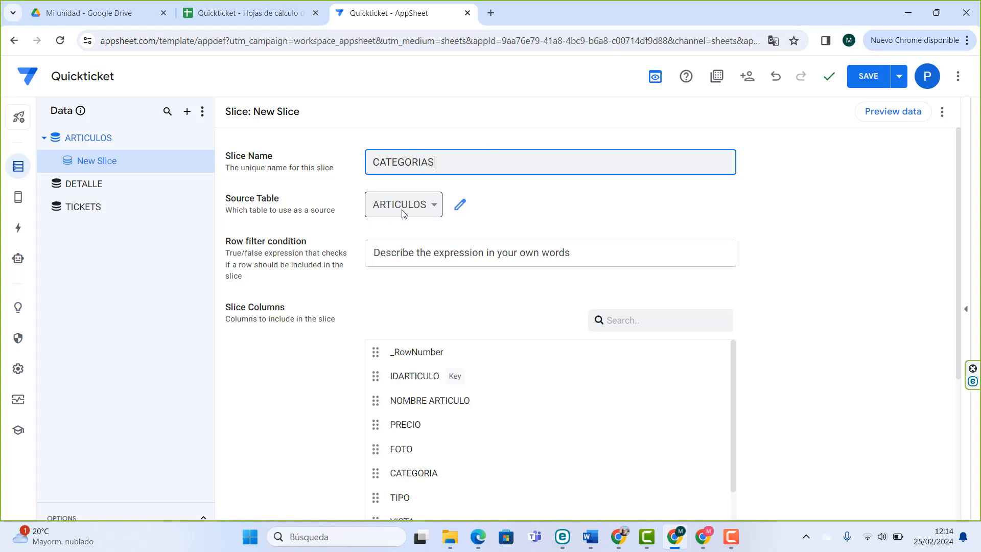
- Set the row filter condition of the CATEGORIAS slice to the custom expression [TIPO]="CATEGORIA" and save it
{"action": "left_click", "coordinate": [442, 253]}
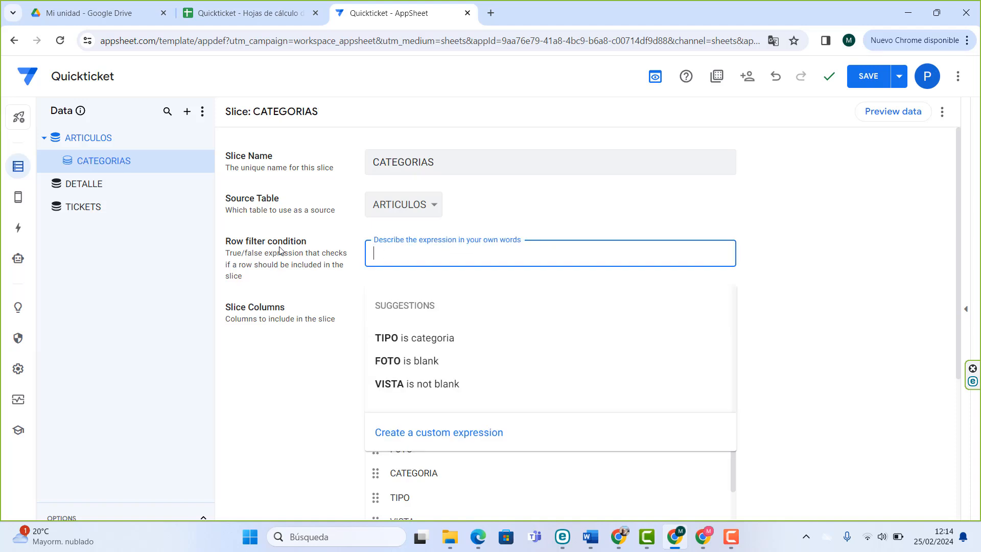
{"action": "left_click", "coordinate": [441, 433]}
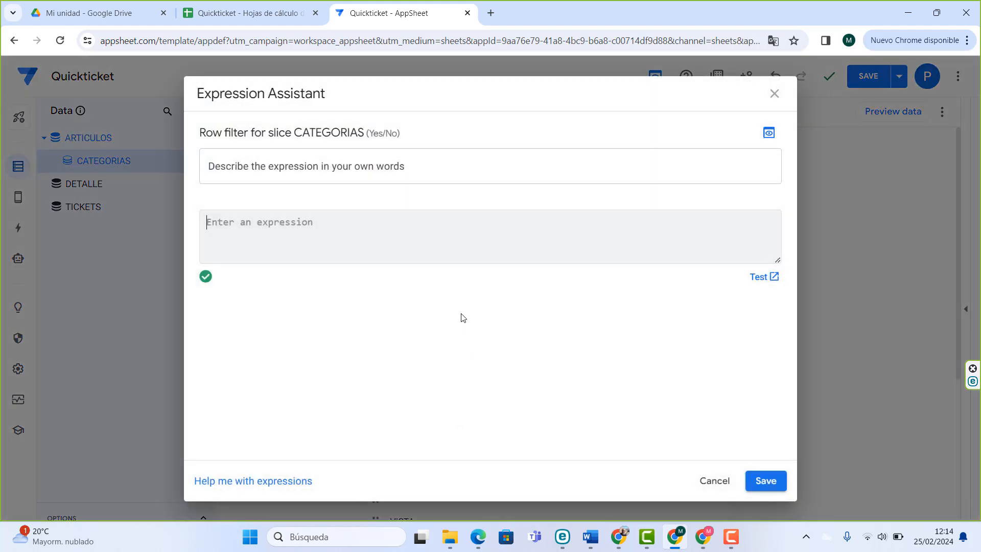
{"action": "type", "text": "["}
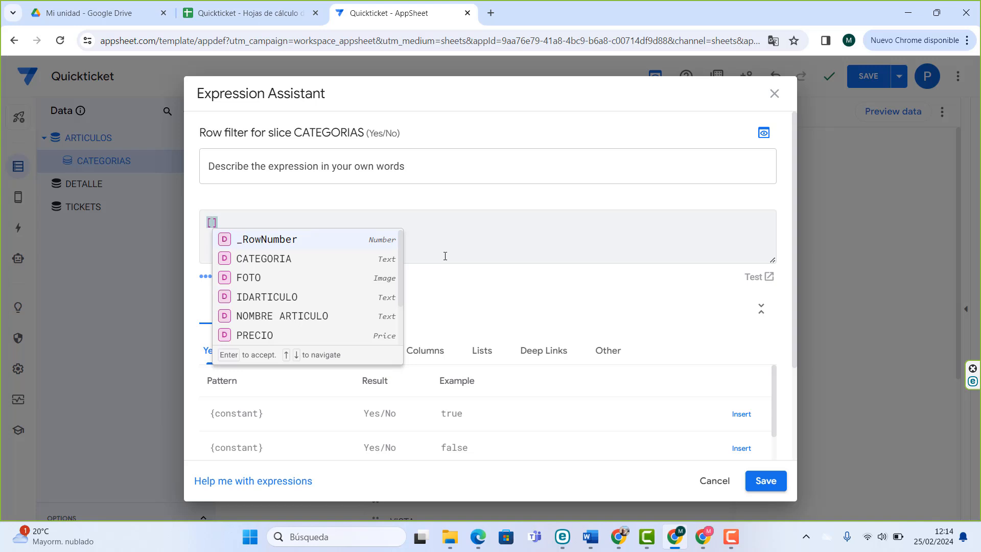
{"action": "type", "text": "TIPO"}
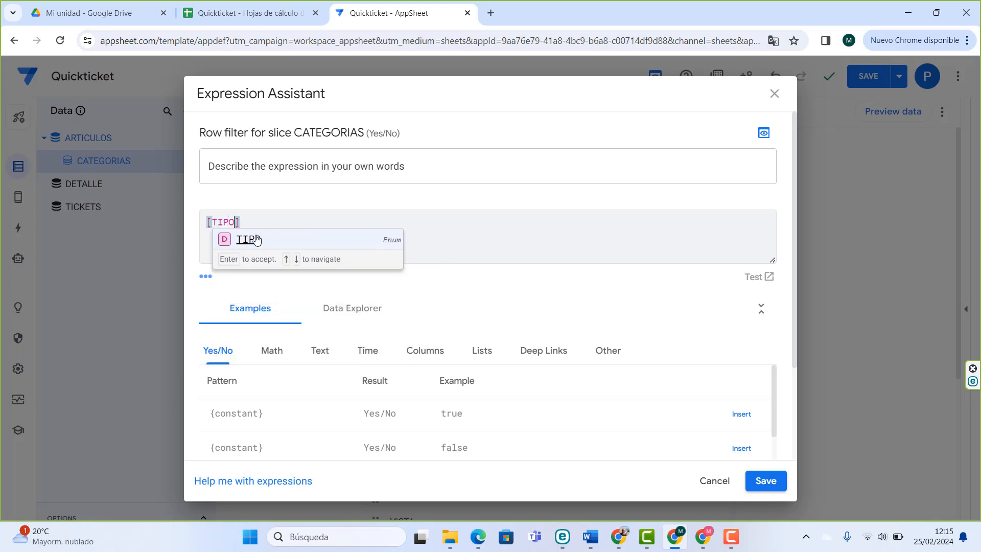
{"action": "left_click", "coordinate": [256, 240]}
{"action": "type", "text": "="}
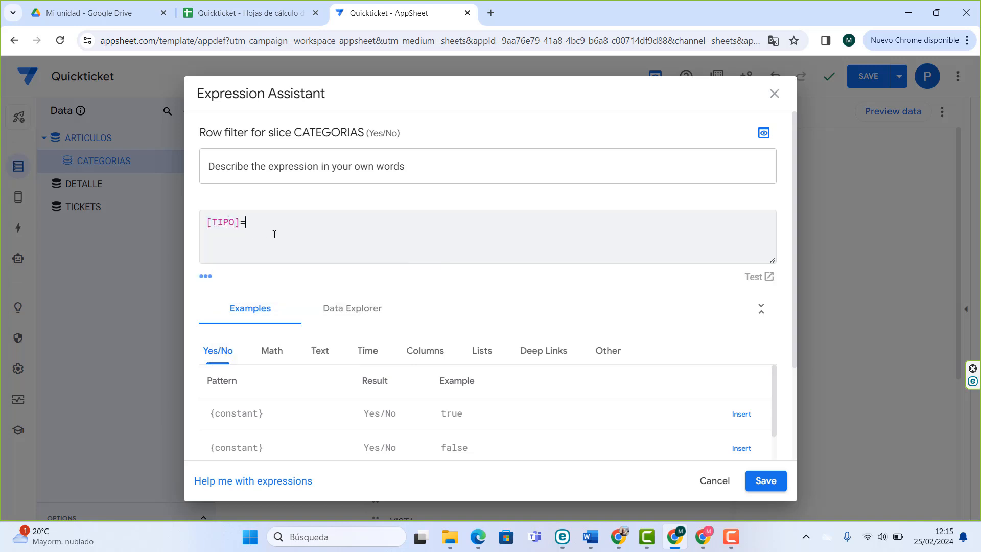
{"action": "type", "text": "\"\""}
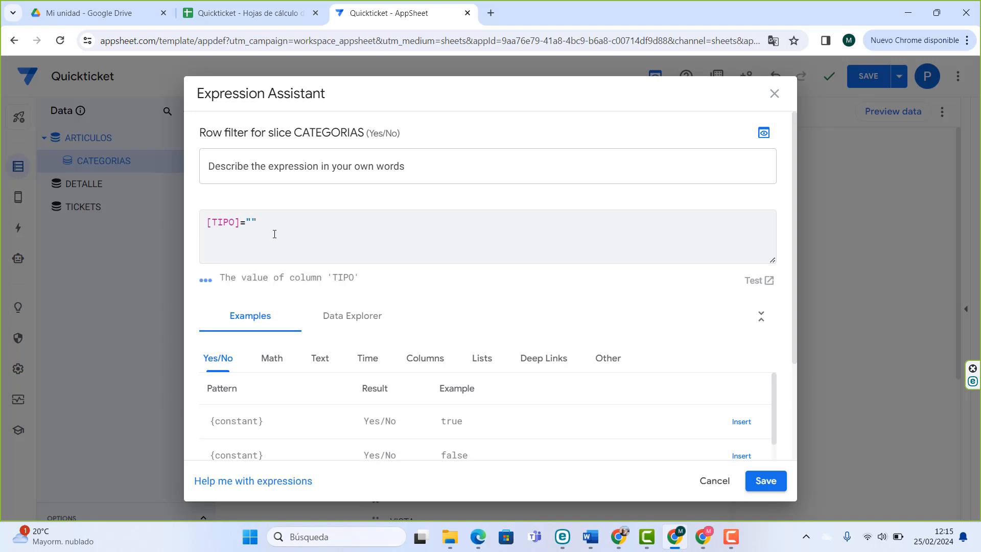
{"action": "type", "text": "CATEGORIA"}
{"action": "left_click", "coordinate": [762, 480]}
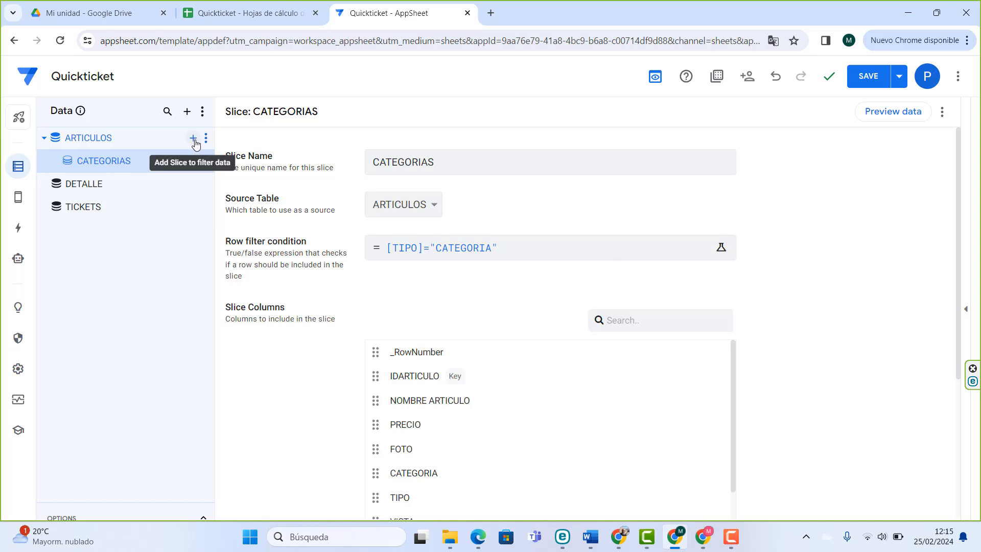
- Create another slice of the ARTICULOS table and name it PRIMEROS
{"action": "left_click", "coordinate": [195, 139]}
{"action": "left_click", "coordinate": [400, 385]}
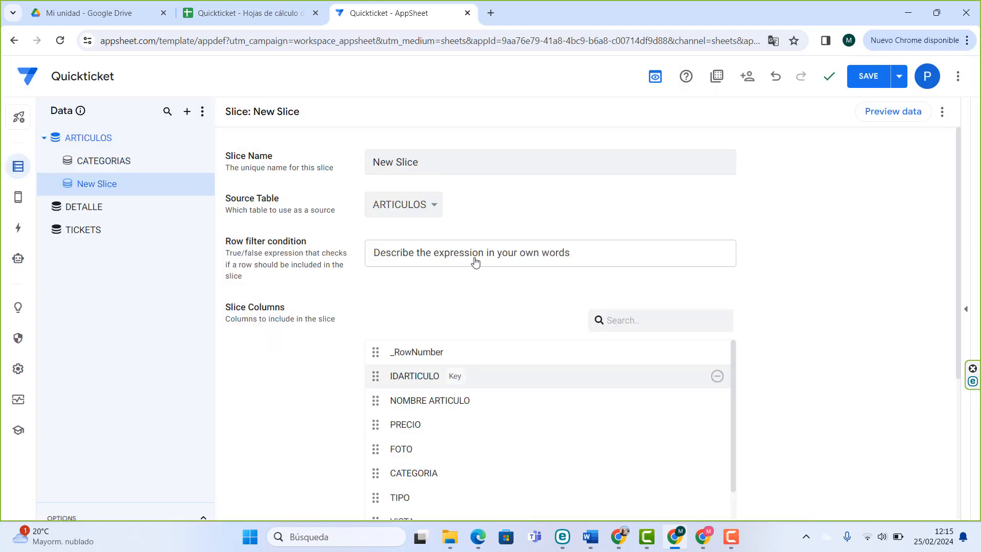
{"action": "triple_click", "coordinate": [503, 161]}
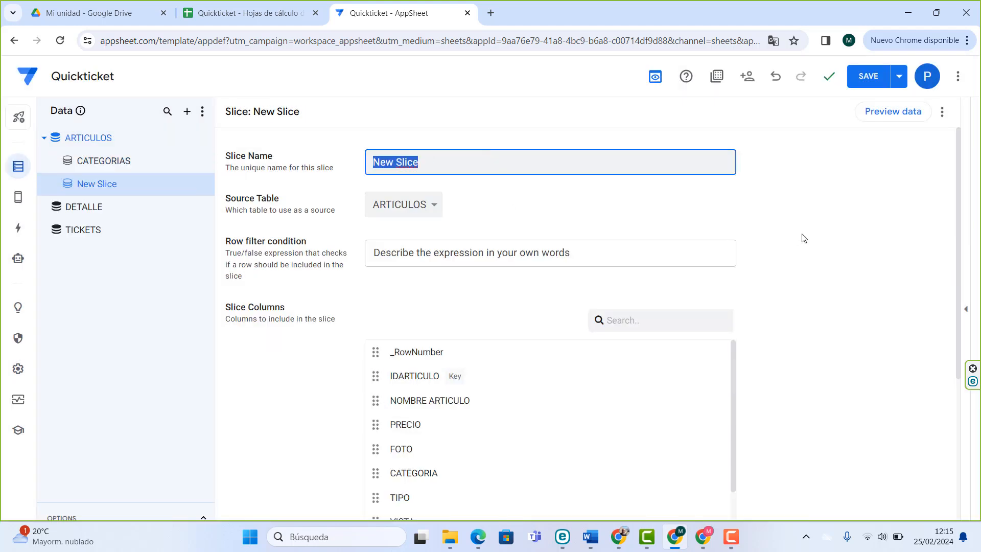
{"action": "type", "text": "PRIMEROS"}
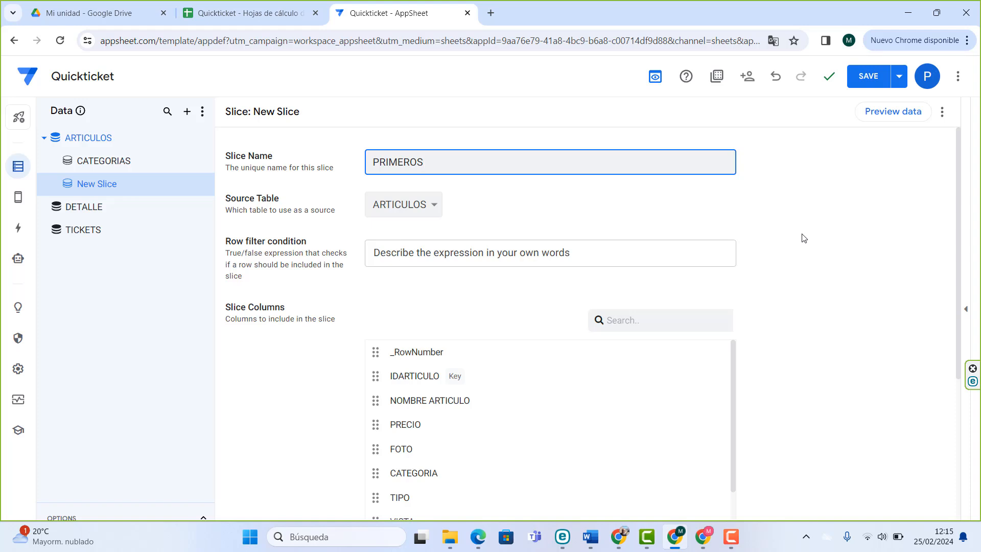
- Set the row filter condition of the PRIMEROS slice to the custom expression [CATEGORIA]="PRIMER PLATO" and save it
{"action": "left_click", "coordinate": [803, 237]}
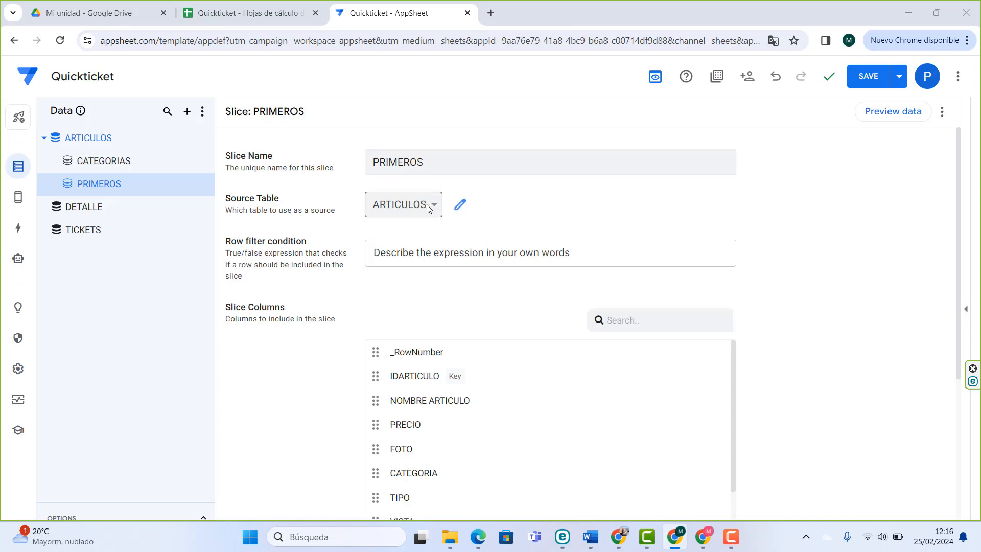
{"action": "left_click", "coordinate": [450, 254]}
{"action": "left_click", "coordinate": [455, 433]}
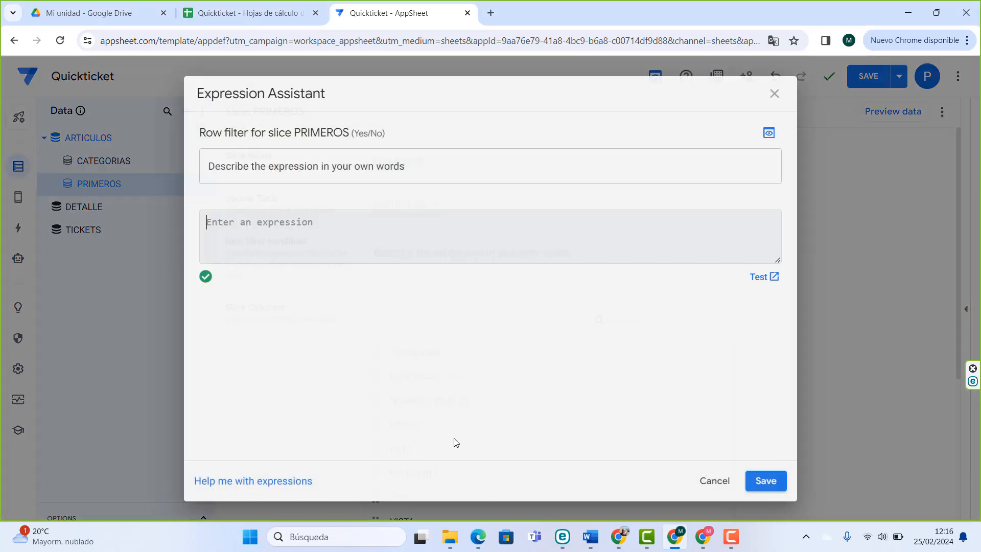
{"action": "left_click", "coordinate": [336, 235]}
{"action": "type", "text": "["}
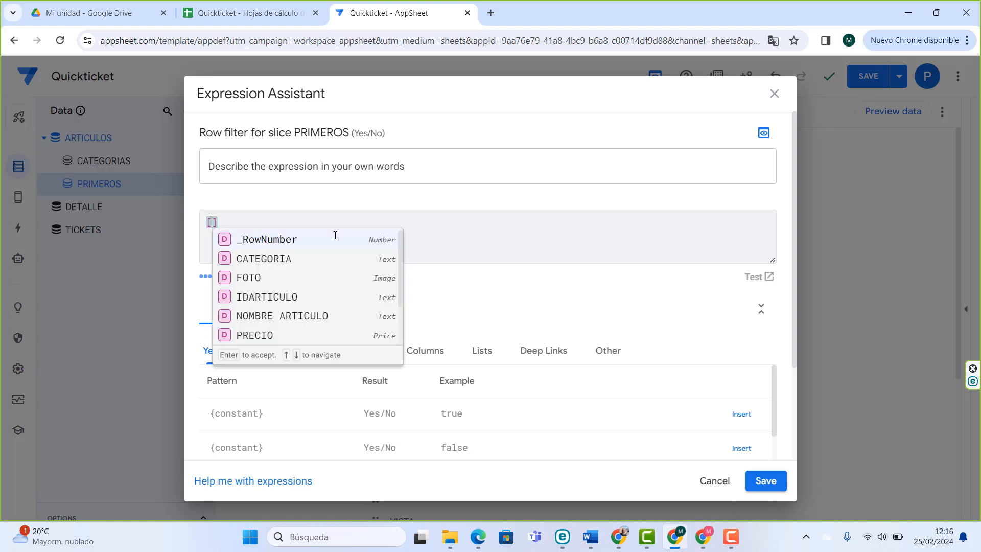
{"action": "type", "text": "CATEGORI"}
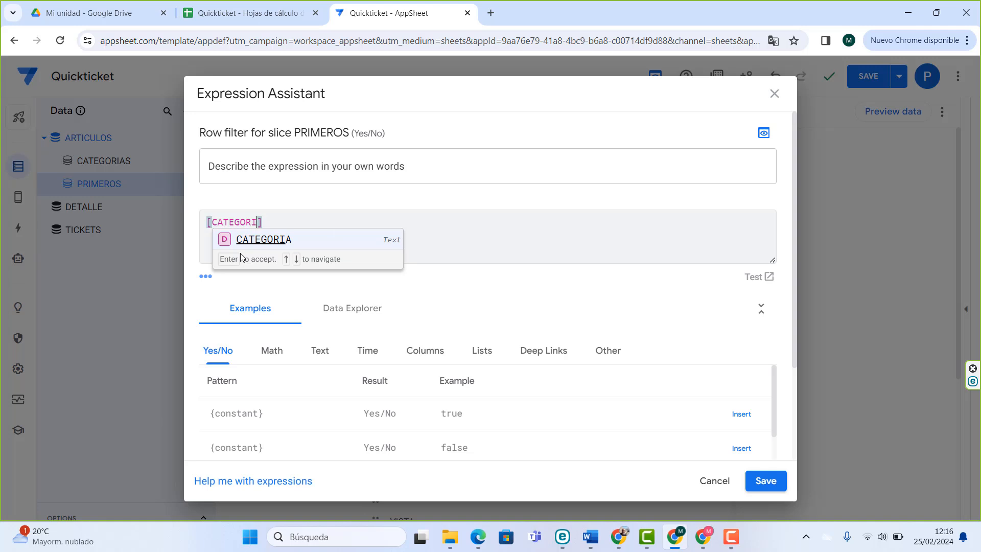
{"action": "left_click", "coordinate": [284, 238]}
{"action": "type", "text": "="}
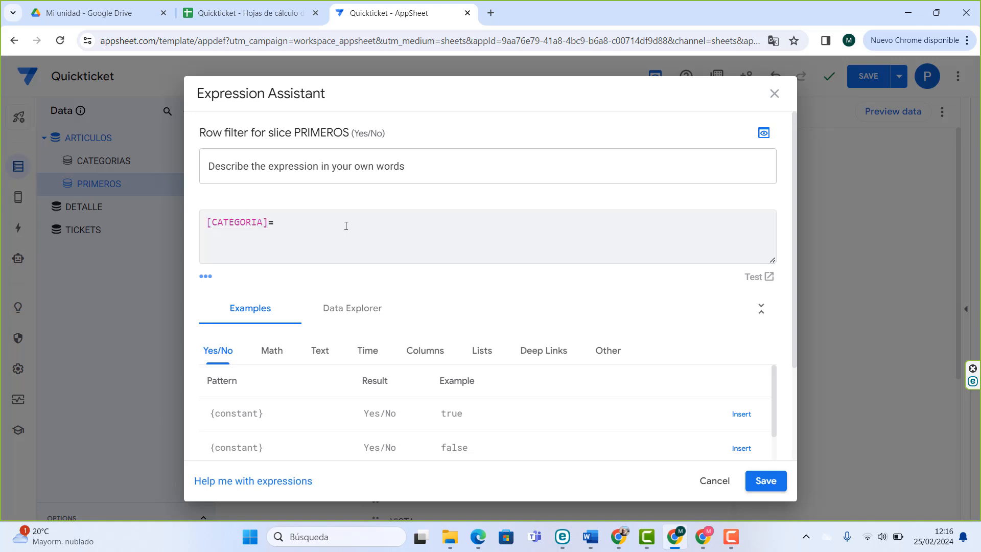
{"action": "type", "text": "\"PRIMER PLATO"}
{"action": "left_click", "coordinate": [782, 480]}
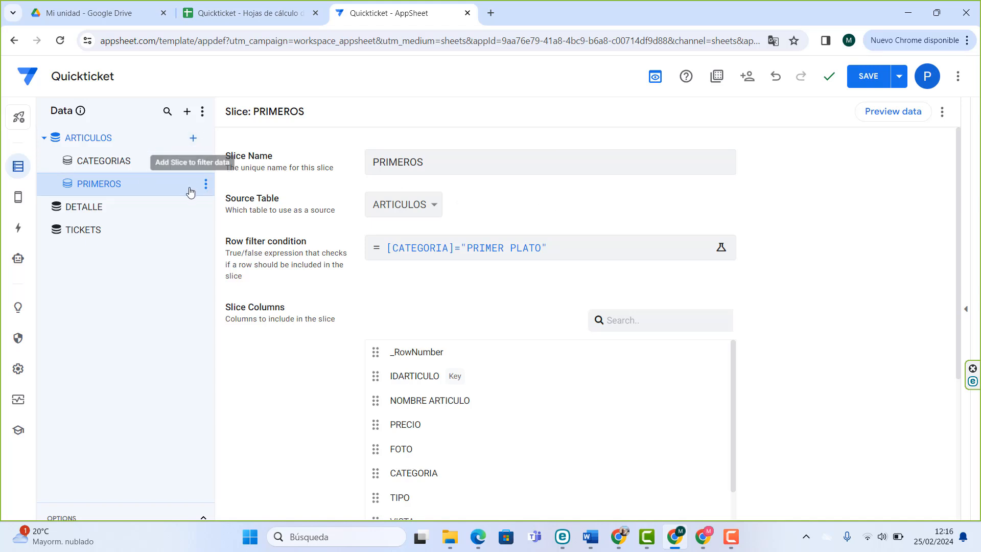
- Duplicate the PRIMEROS slice to make three copies under the ARTICULOS table
{"action": "left_click", "coordinate": [206, 185]}
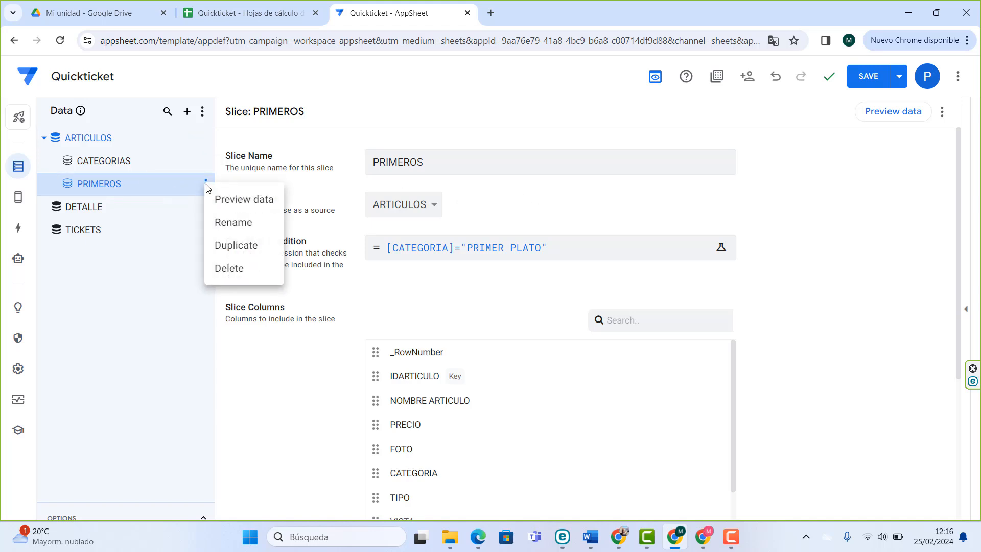
{"action": "left_click", "coordinate": [252, 245]}
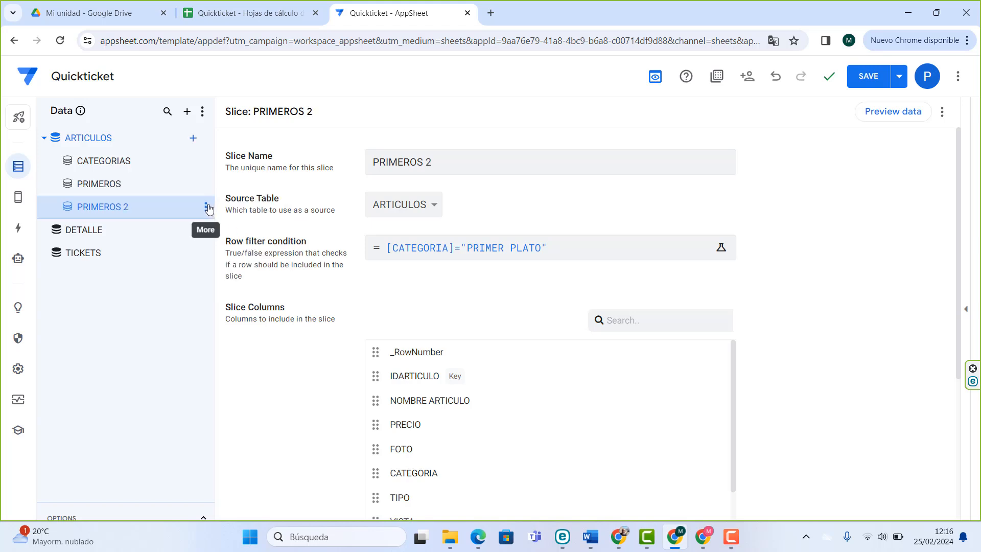
{"action": "left_click", "coordinate": [207, 208]}
{"action": "left_click", "coordinate": [254, 263]}
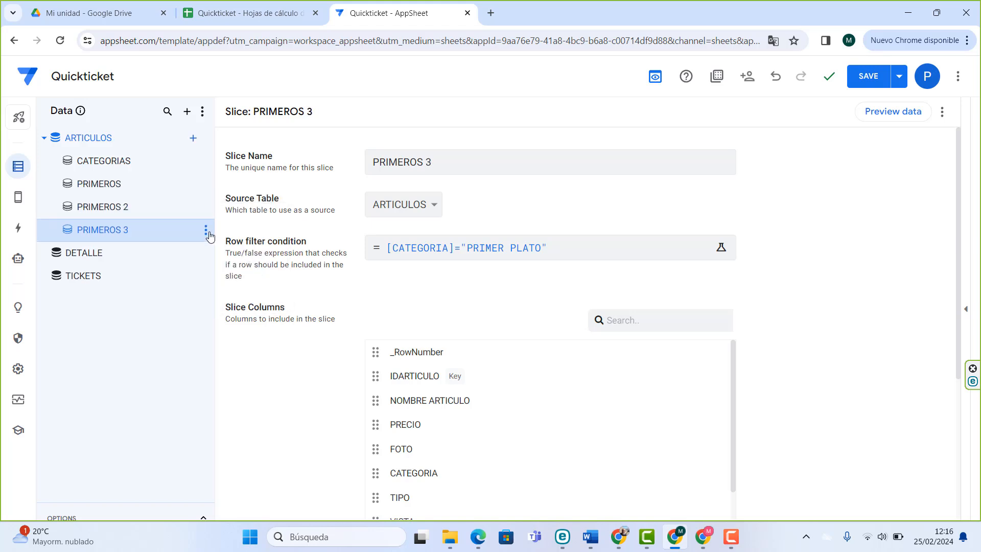
{"action": "left_click", "coordinate": [207, 233]}
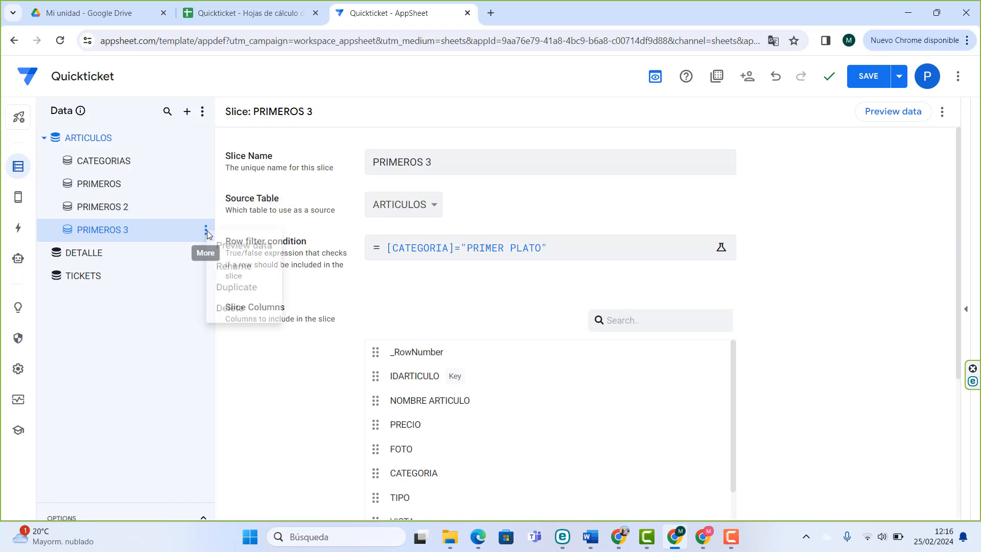
{"action": "left_click", "coordinate": [250, 295]}
- Rename the PRIMEROS 2 slice as SEGUNDOS
{"action": "left_click", "coordinate": [139, 210]}
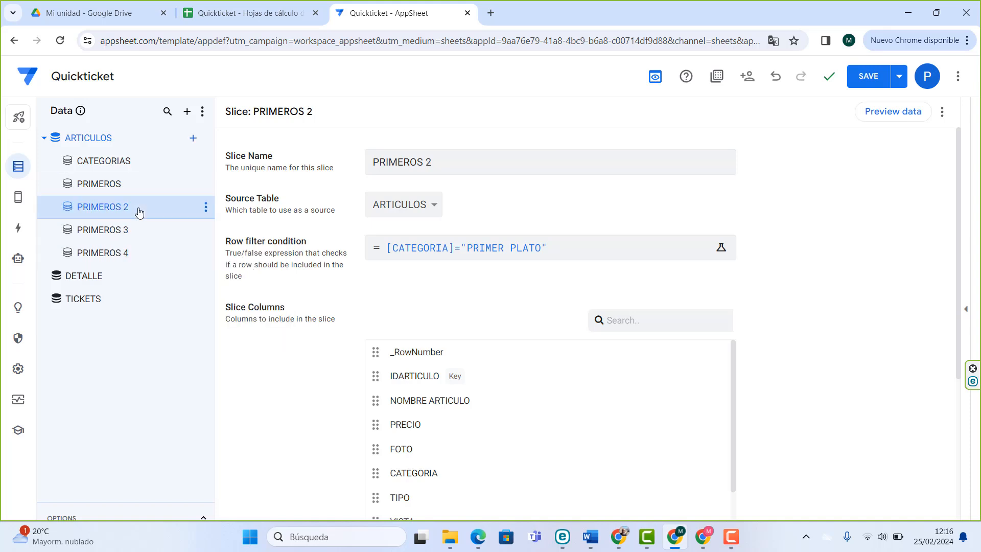
{"action": "left_click", "coordinate": [500, 159]}
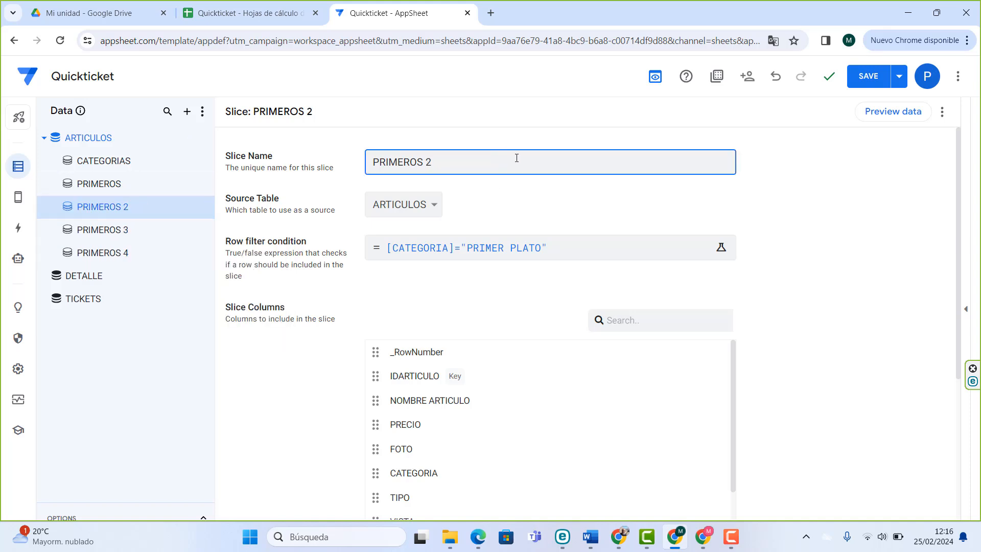
{"action": "key", "text": "BackSpace"}
{"action": "key", "text": "BackSpace"}
{"action": "key", "text": "BackSpace"}
{"action": "key", "text": "BackSpace"}
{"action": "key", "text": "BackSpace"}
{"action": "key", "text": "BackSpace"}
{"action": "key", "text": "BackSpace"}
{"action": "key", "text": "BackSpace"}
{"action": "key", "text": "BackSpace"}
{"action": "type", "text": "SEGUNDOS"}
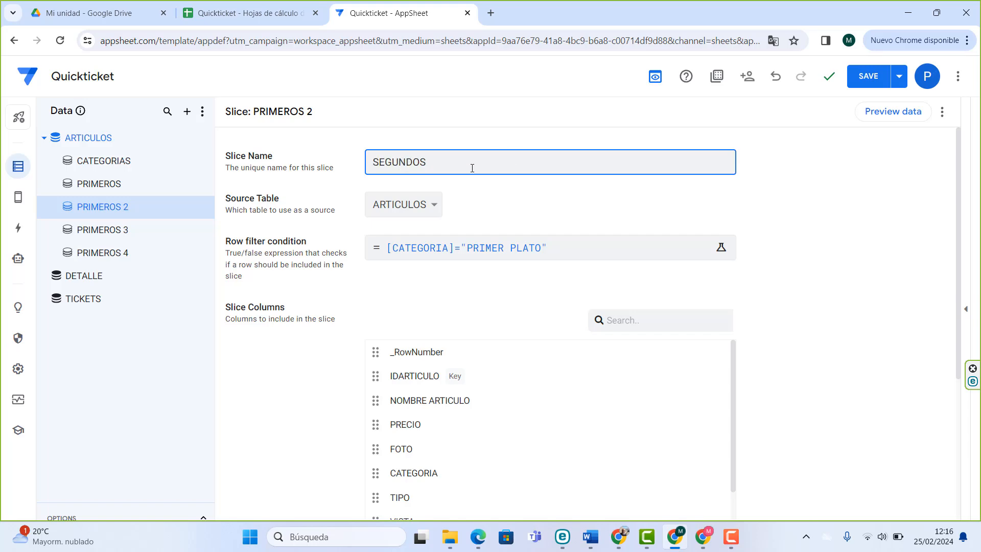
- Change the row filter condition of the SEGUNDOS slice to [CATEGORIA]="SEGUNDO PLATO" and save it
{"action": "left_click", "coordinate": [510, 250]}
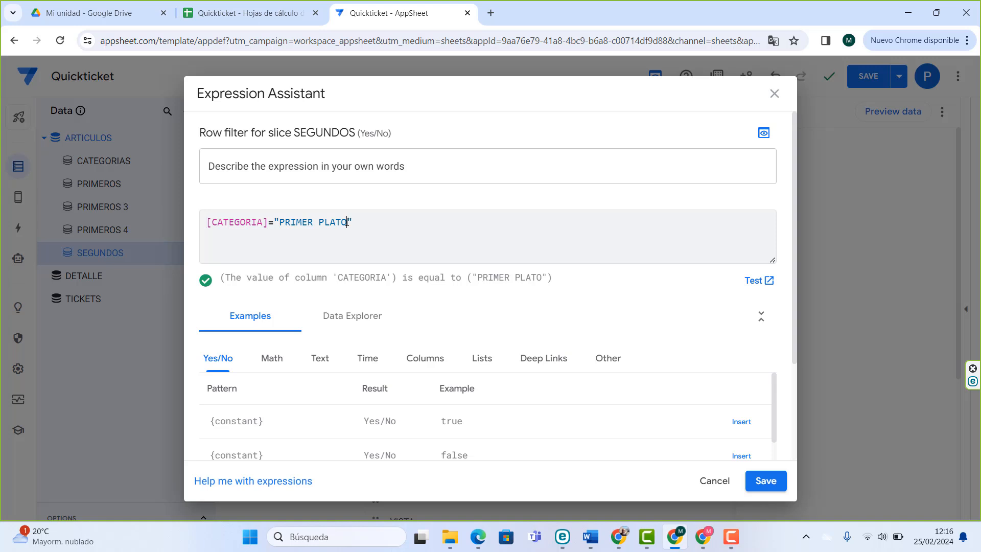
{"action": "left_click_drag", "start_coordinate": [347, 222], "coordinate": [281, 227]}
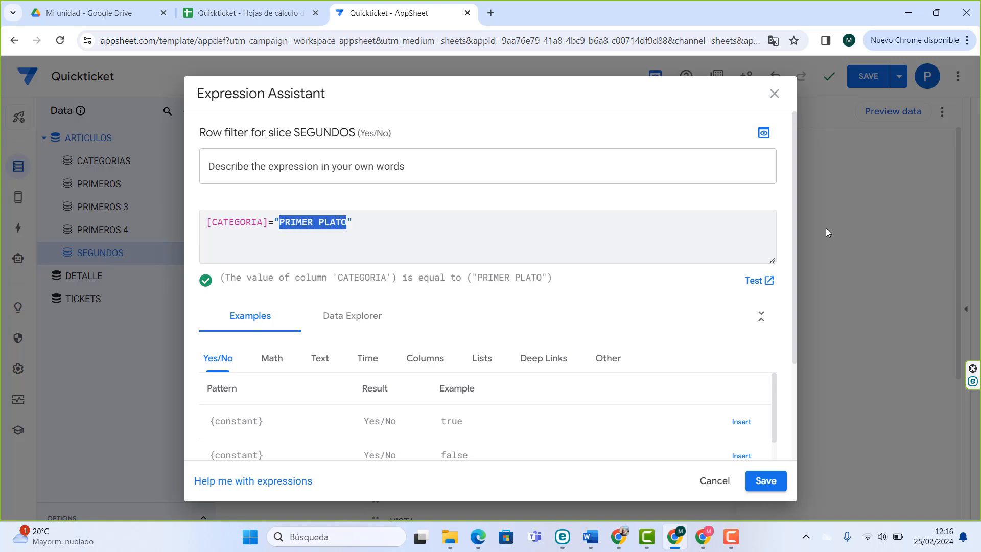
{"action": "type", "text": "SEGUNDO PLA"}
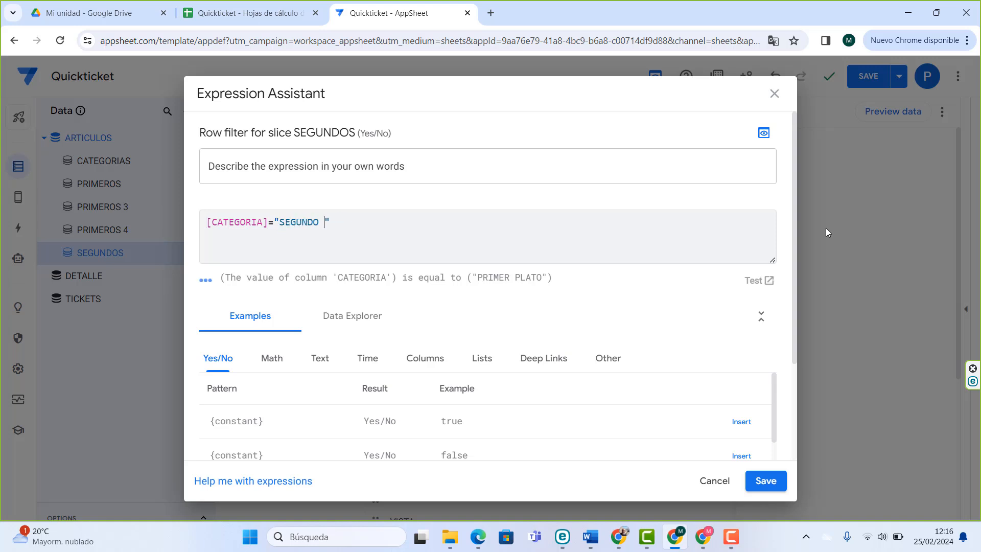
{"action": "type", "text": "TO"}
{"action": "left_click", "coordinate": [783, 486]}
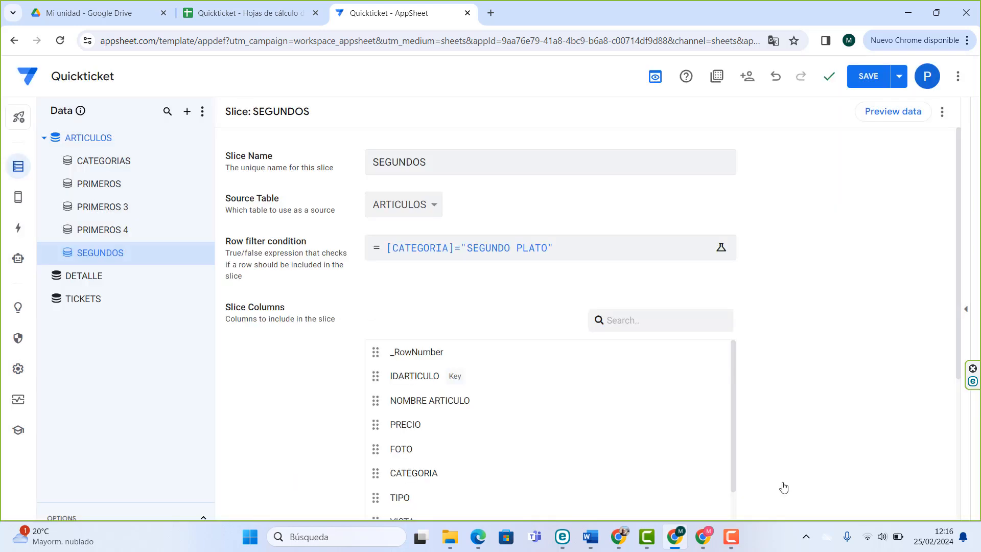
- Rename the PRIMEROS 3 slice as POSTRES
{"action": "left_click", "coordinate": [134, 207]}
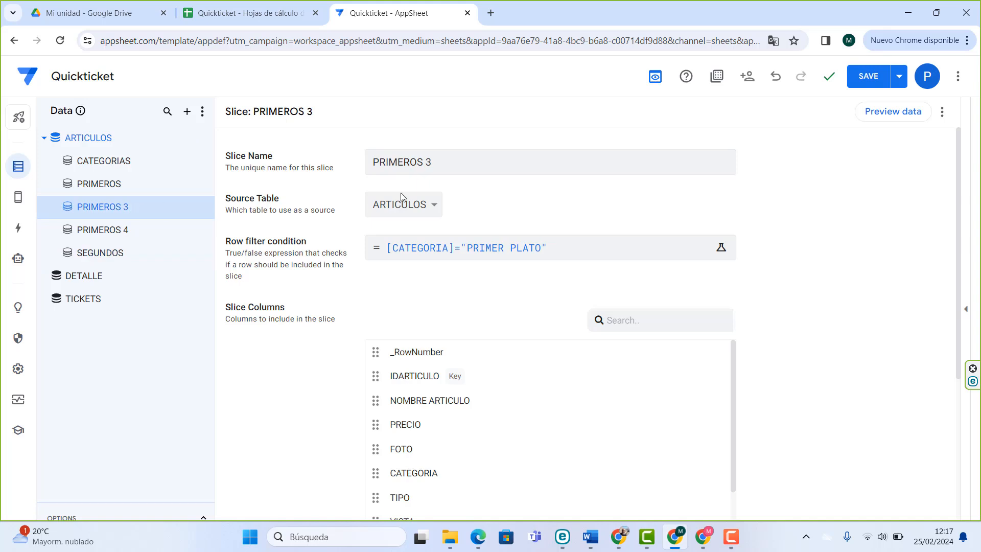
{"action": "left_click", "coordinate": [444, 156]}
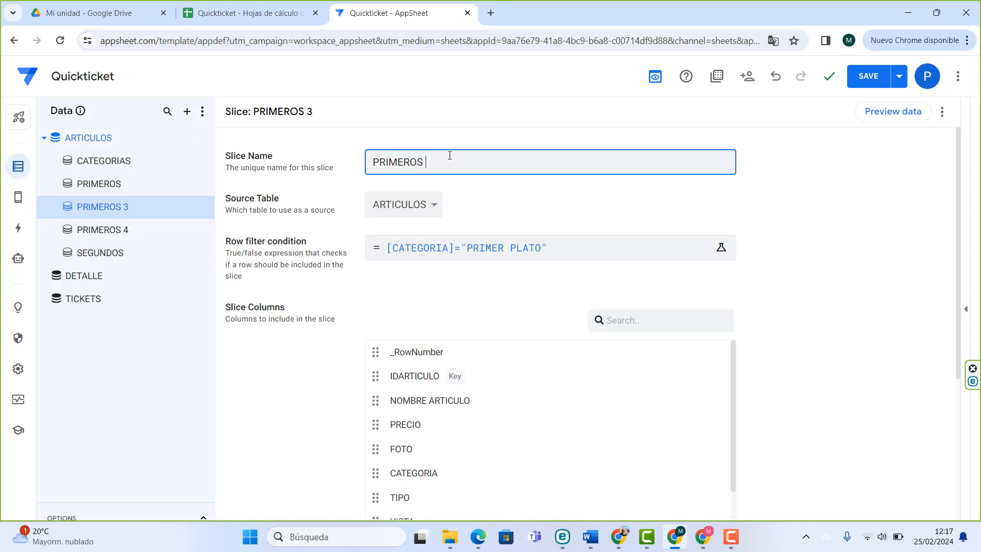
{"action": "key", "text": "BackSpace"}
{"action": "key", "text": "BackSpace"}
{"action": "key", "text": "BackSpace"}
{"action": "key", "text": "BackSpace"}
{"action": "key", "text": "BackSpace"}
{"action": "key", "text": "BackSpace"}
{"action": "key", "text": "BackSpace"}
{"action": "key", "text": "BackSpace"}
{"action": "key", "text": "BackSpace"}
{"action": "type", "text": "POSTRES"}
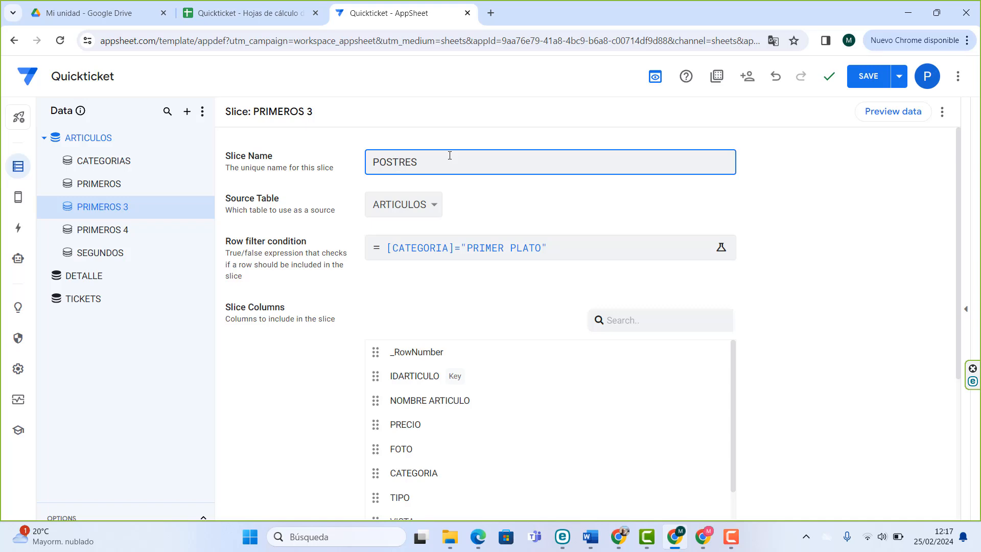
- Change the row filter condition of the POSTRES slice to [CATEGORIA]="POSTRE" and save it
{"action": "left_click", "coordinate": [493, 247]}
{"action": "left_click_drag", "start_coordinate": [279, 227], "coordinate": [347, 225]}
{"action": "type", "text": "POSTRE"}
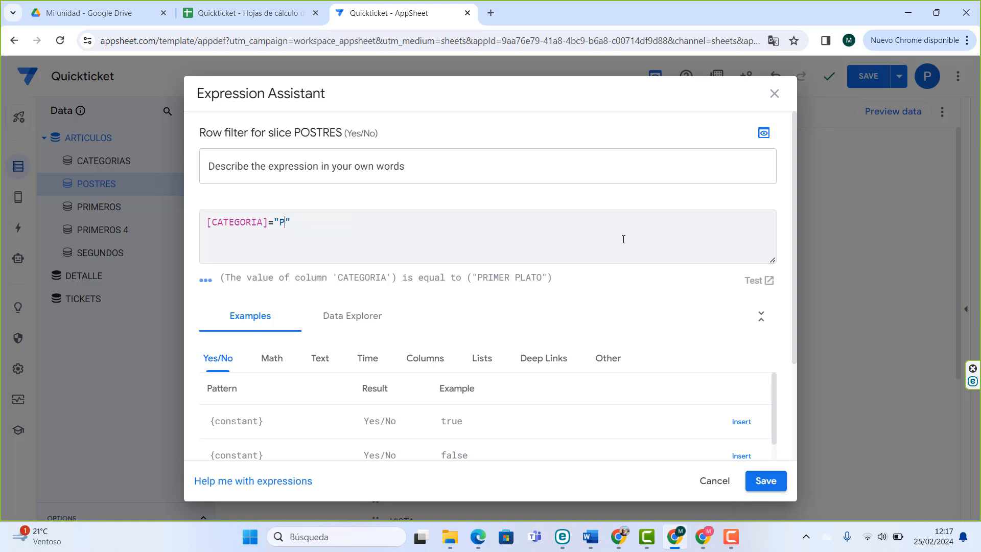
{"action": "left_click", "coordinate": [767, 480]}
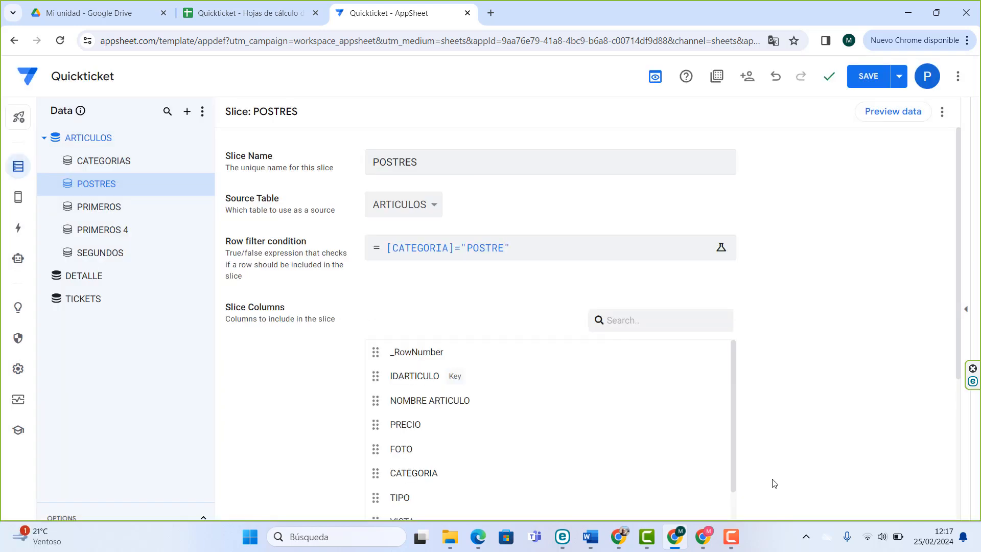
- Rename the PRIMEROS 4 slice as BEBIDAS
{"action": "left_click", "coordinate": [124, 229]}
{"action": "left_click", "coordinate": [489, 161]}
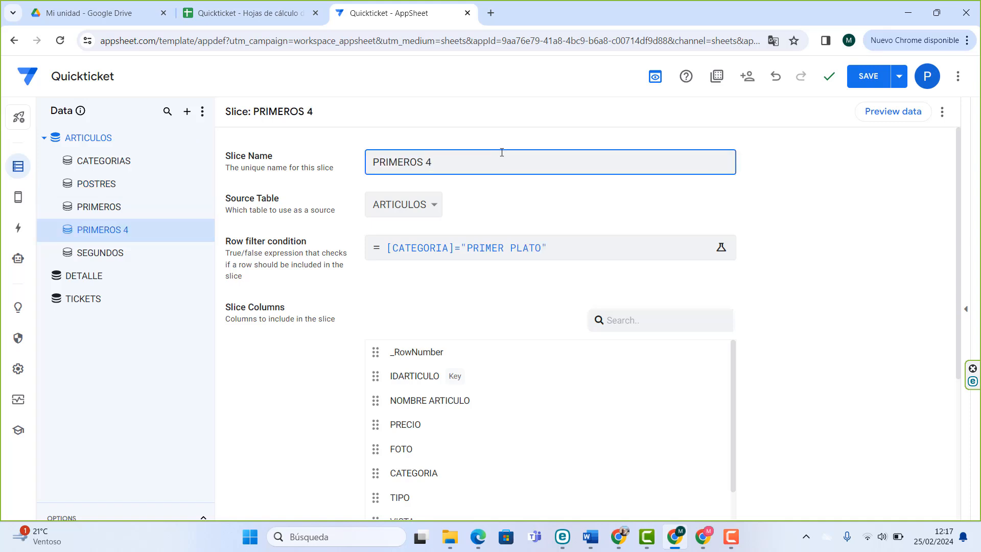
{"action": "key", "text": "BackSpace"}
{"action": "key", "text": "BackSpace"}
{"action": "key", "text": "BackSpace"}
{"action": "key", "text": "BackSpace"}
{"action": "key", "text": "BackSpace"}
{"action": "key", "text": "BackSpace"}
{"action": "key", "text": "BackSpace"}
{"action": "type", "text": "BEBIDAS"}
- Change the row filter condition of the BEBIDAS slice to [CATEGORIA]="BEBIDA" and save it
{"action": "left_click", "coordinate": [508, 250]}
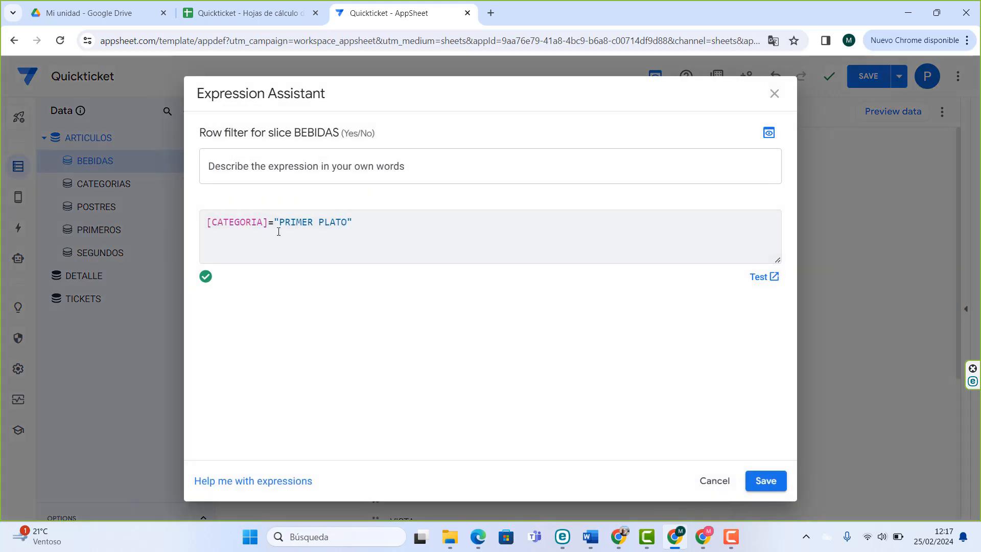
{"action": "left_click_drag", "start_coordinate": [282, 223], "coordinate": [348, 224]}
{"action": "type", "text": "BEBIDA"}
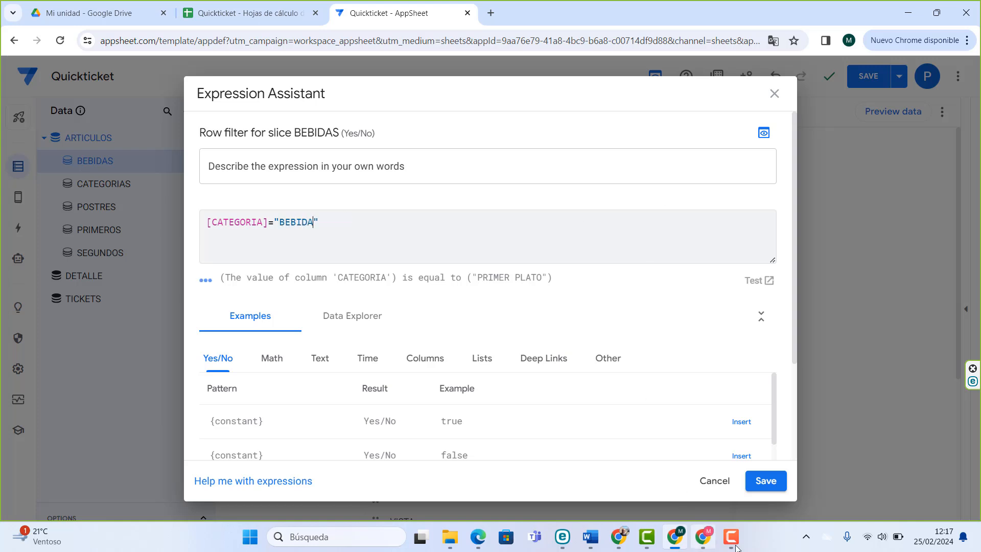
{"action": "left_click", "coordinate": [769, 483]}
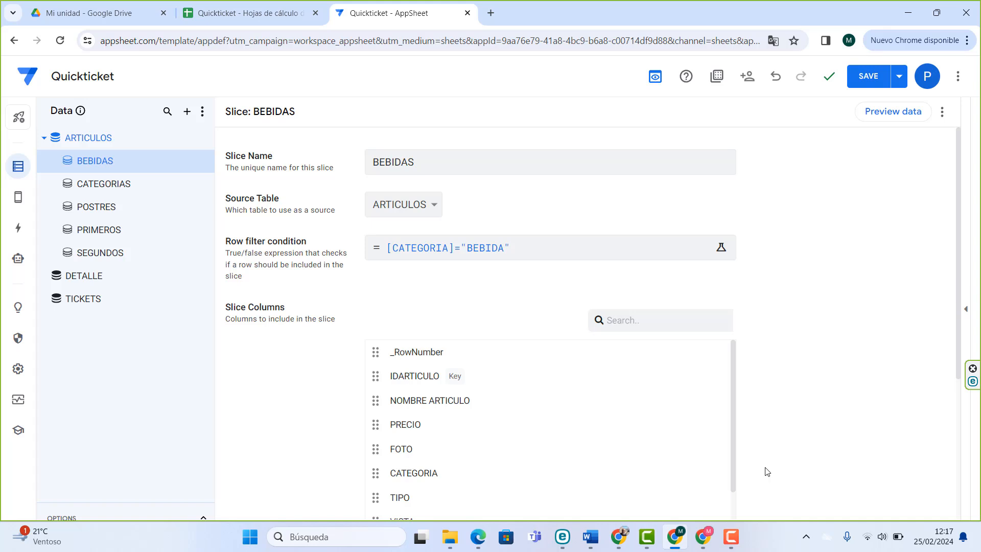
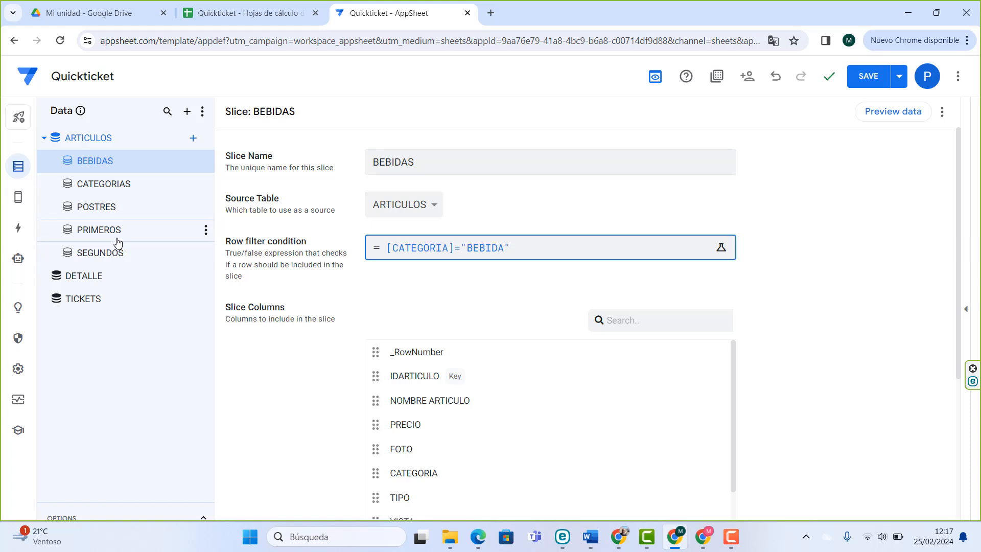
- Create a new slice of the DETALLE table and name it ACTIVO
{"action": "left_click", "coordinate": [82, 282]}
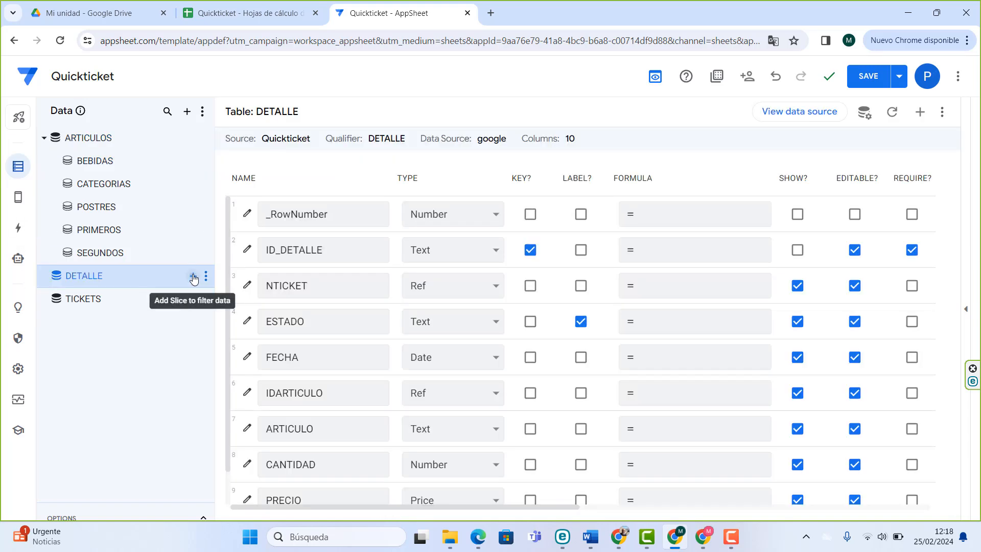
{"action": "left_click", "coordinate": [193, 278]}
{"action": "left_click", "coordinate": [349, 393]}
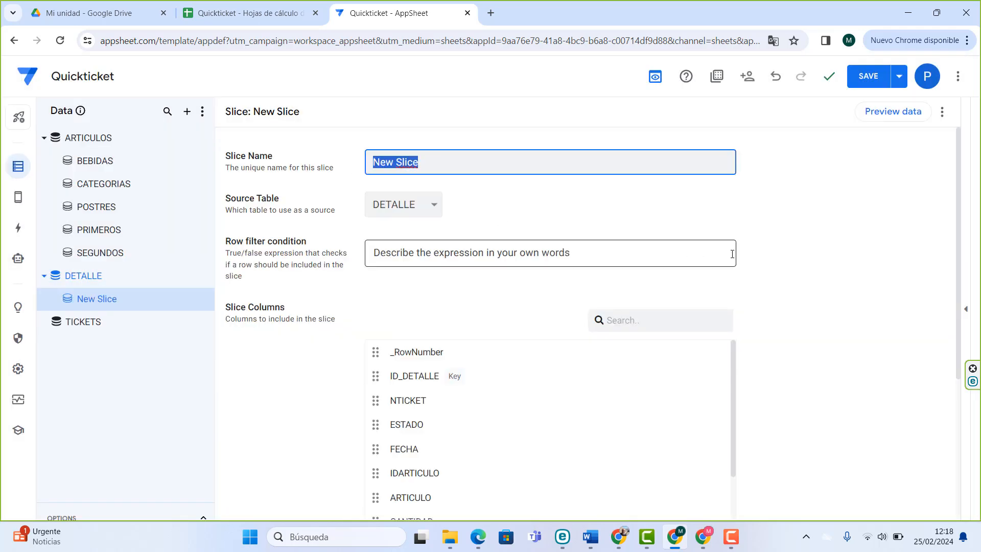
{"action": "type", "text": "ACTIVO"}
- Set the row filter condition of the ACTIVO slice to the custom expression ISBLANK[ESTADO] and save it
{"action": "left_click", "coordinate": [486, 250]}
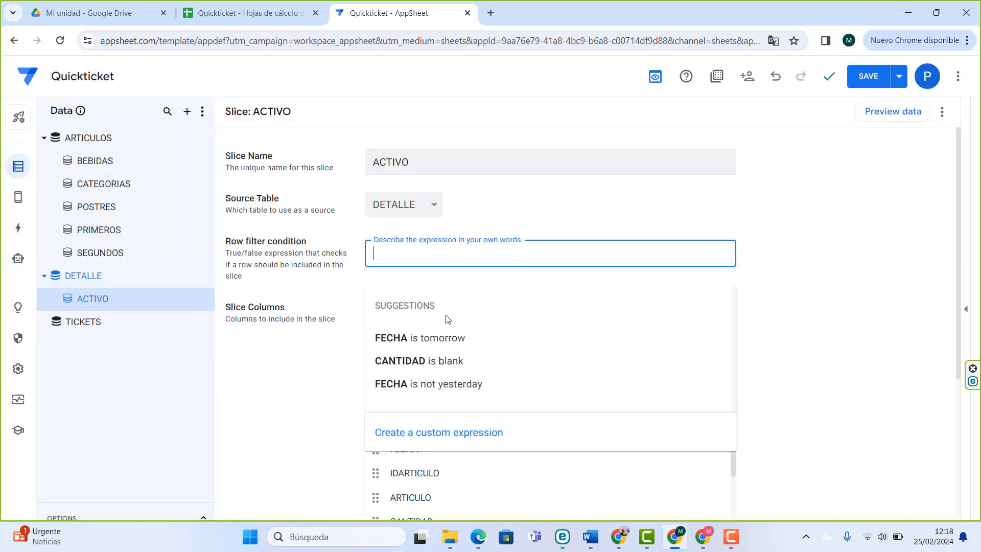
{"action": "left_click", "coordinate": [421, 435]}
{"action": "type", "text": "["}
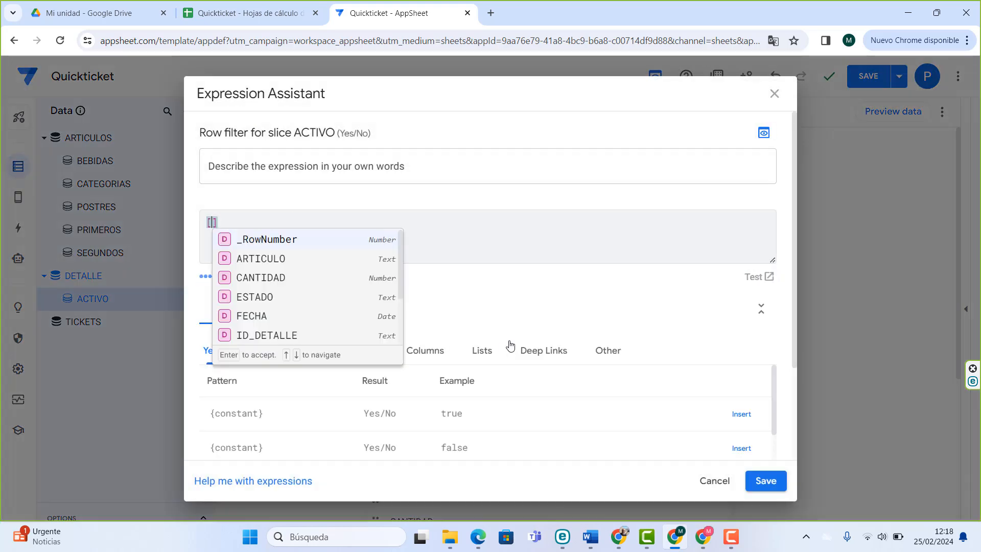
{"action": "type", "text": "ESTADO"}
{"action": "left_click", "coordinate": [251, 237]}
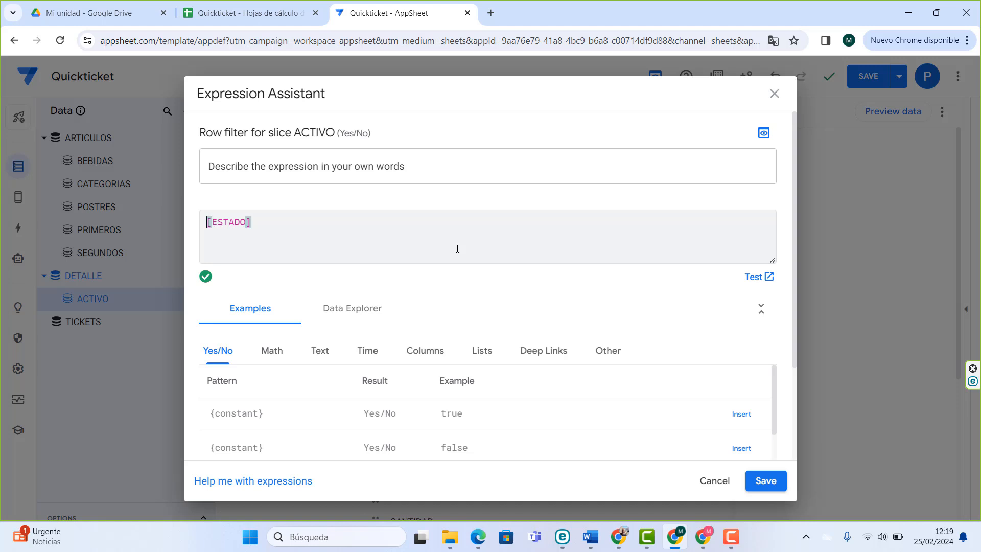
{"action": "type", "text": "ISBLANKK"}
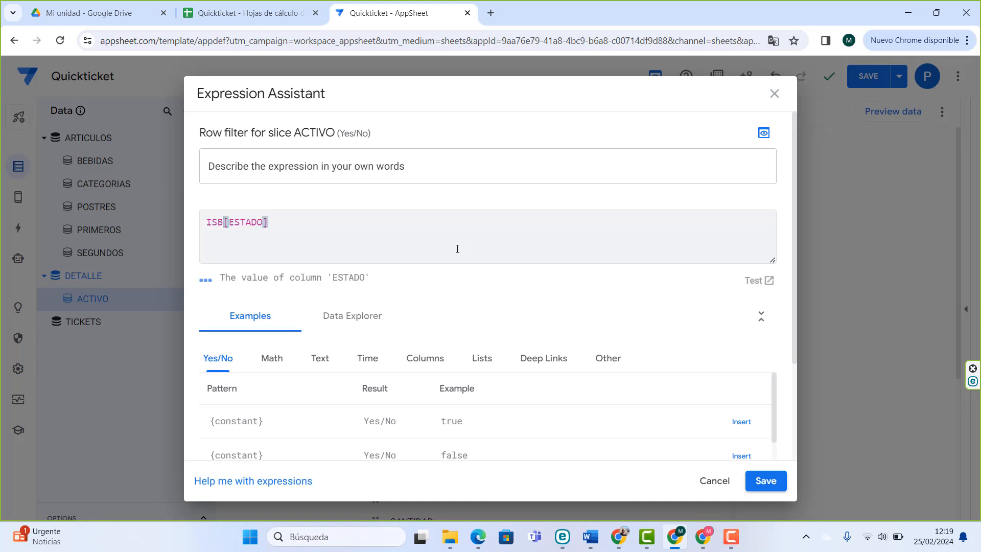
{"action": "key", "text": "BackSpace"}
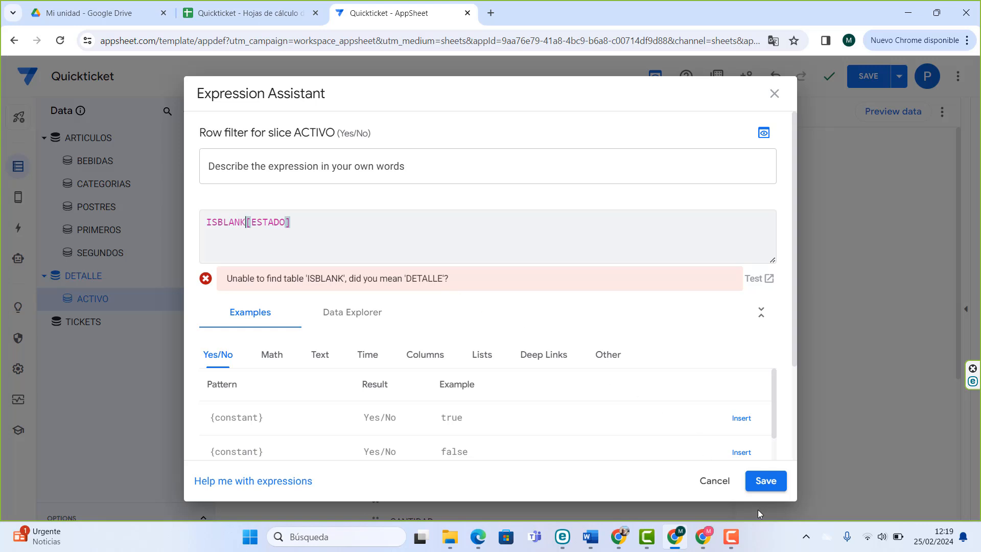
{"action": "left_click", "coordinate": [766, 481]}
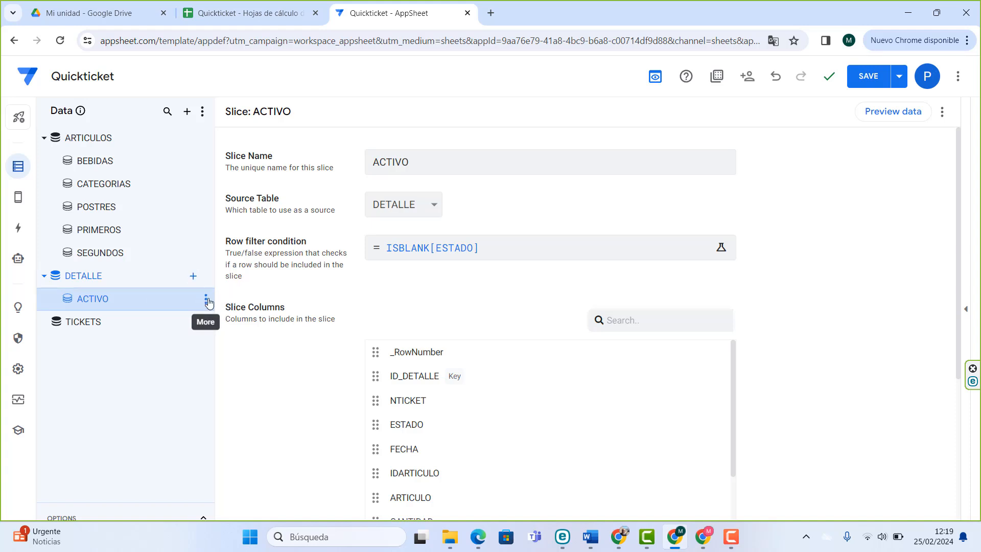
- Duplicate the ACTIVO slice of the DETALLE table and rename the copy as VIVOS
{"action": "left_click", "coordinate": [205, 298]}
{"action": "left_click", "coordinate": [237, 361]}
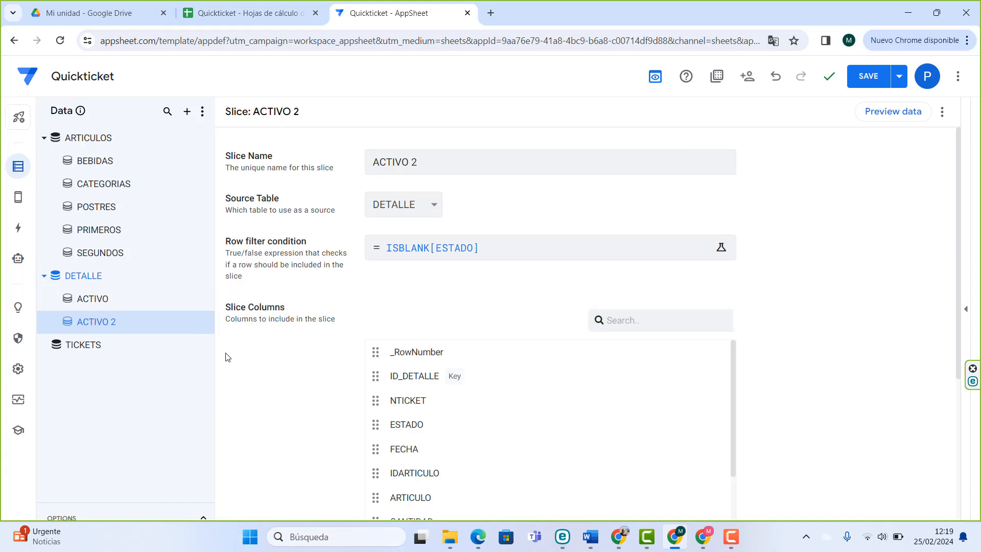
{"action": "left_click", "coordinate": [205, 323]}
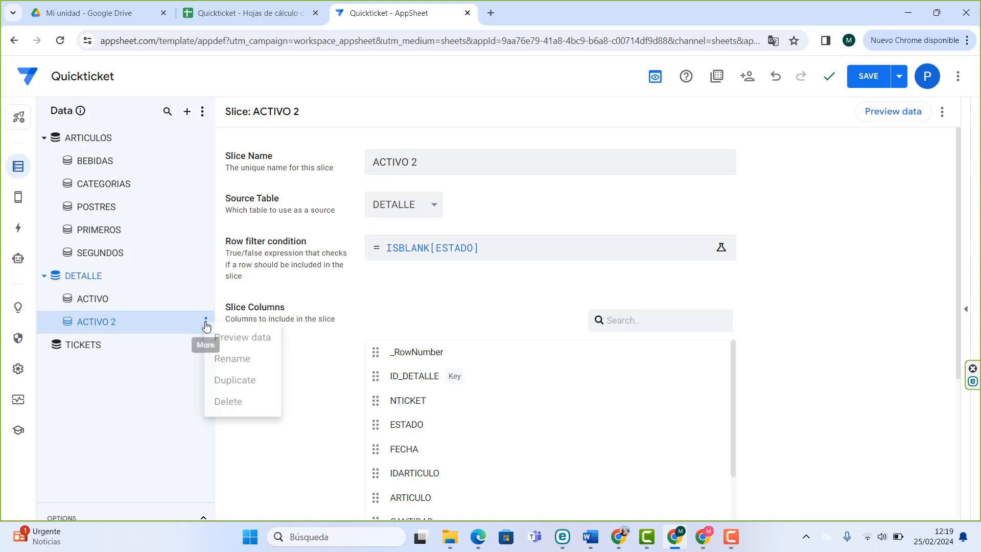
{"action": "left_click", "coordinate": [242, 363]}
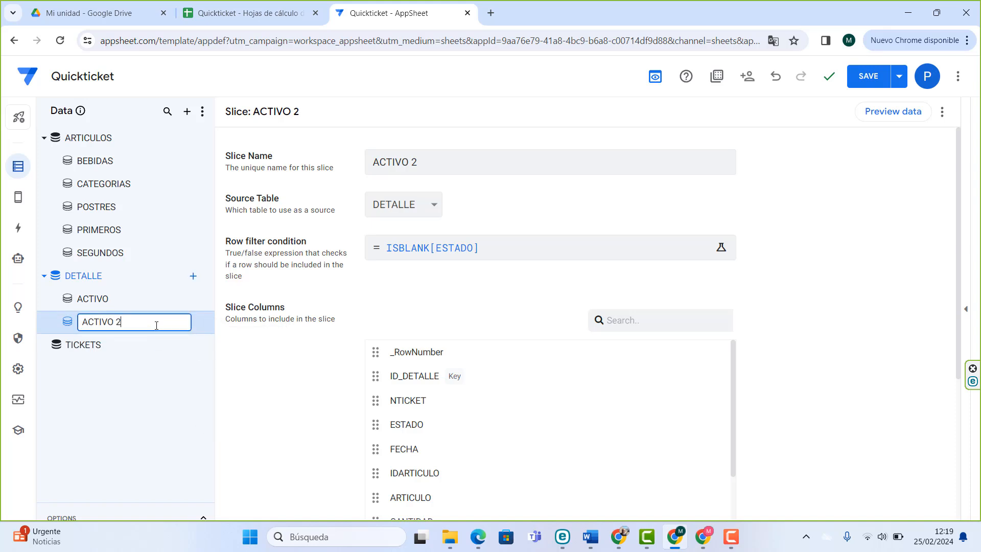
{"action": "key", "text": "BackSpace"}
{"action": "key", "text": "BackSpace"}
{"action": "key", "text": "BackSpace"}
{"action": "key", "text": "BackSpace"}
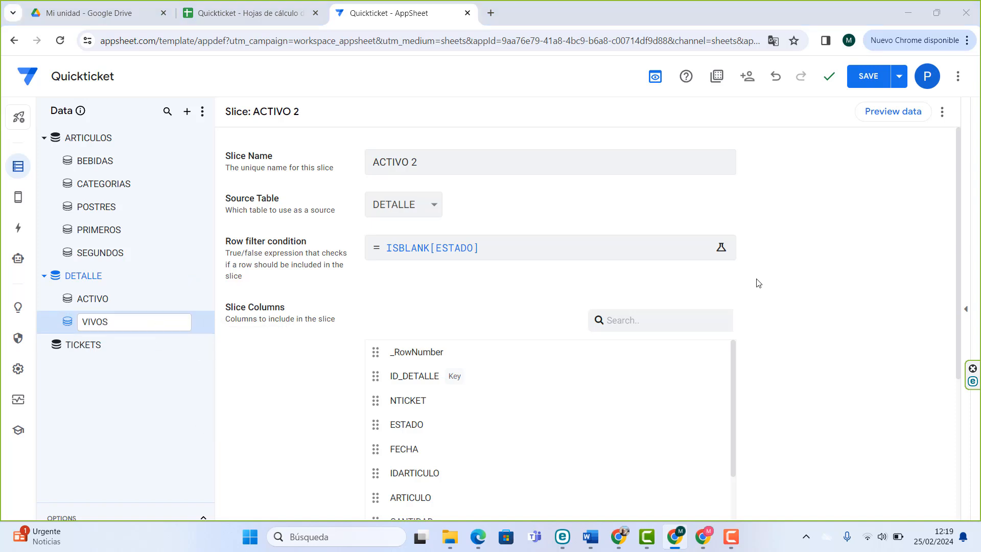
- Set the row filter condition of the VIVOS slice to [ESTADO]="GUARDADA" and save the app
{"action": "left_click", "coordinate": [471, 257]}
{"action": "left_click_drag", "start_coordinate": [293, 223], "coordinate": [187, 229]}
{"action": "type", "text": "["}
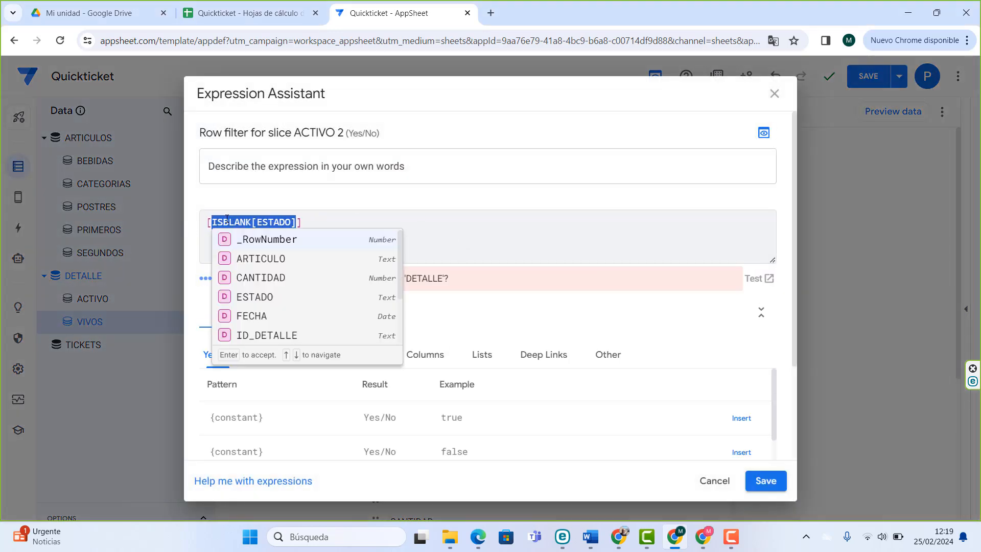
{"action": "type", "text": "ESTADO"}
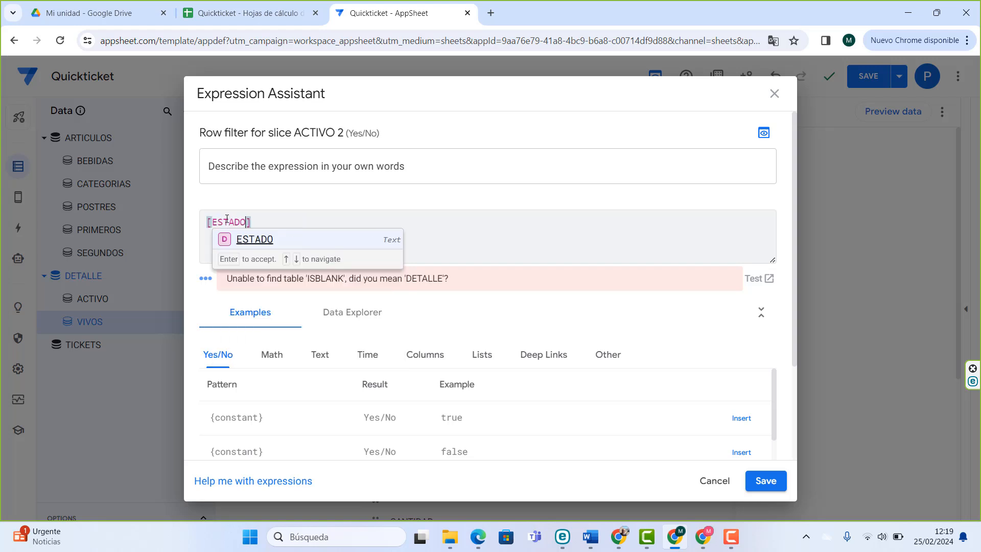
{"action": "left_click", "coordinate": [260, 221]}
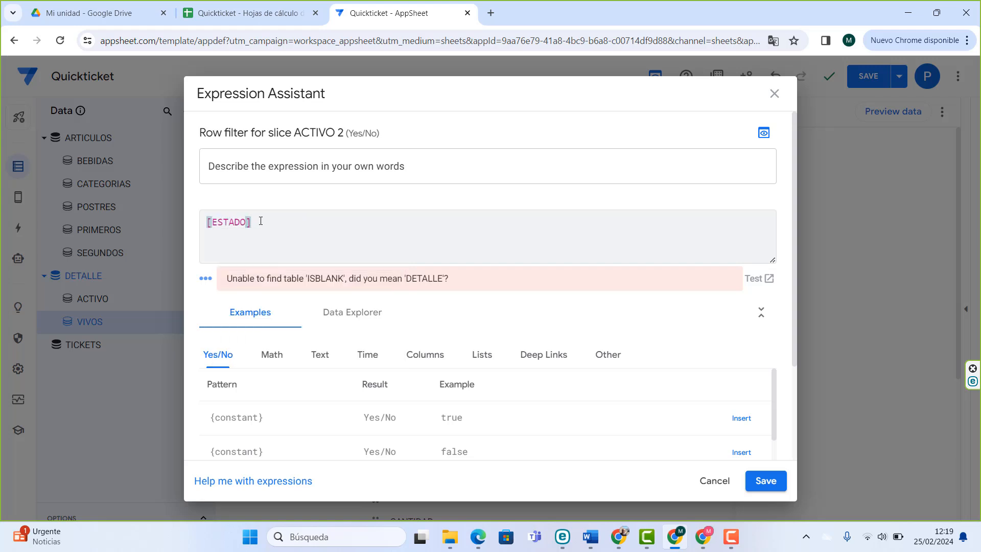
{"action": "type", "text": "=\"GUARDADO"}
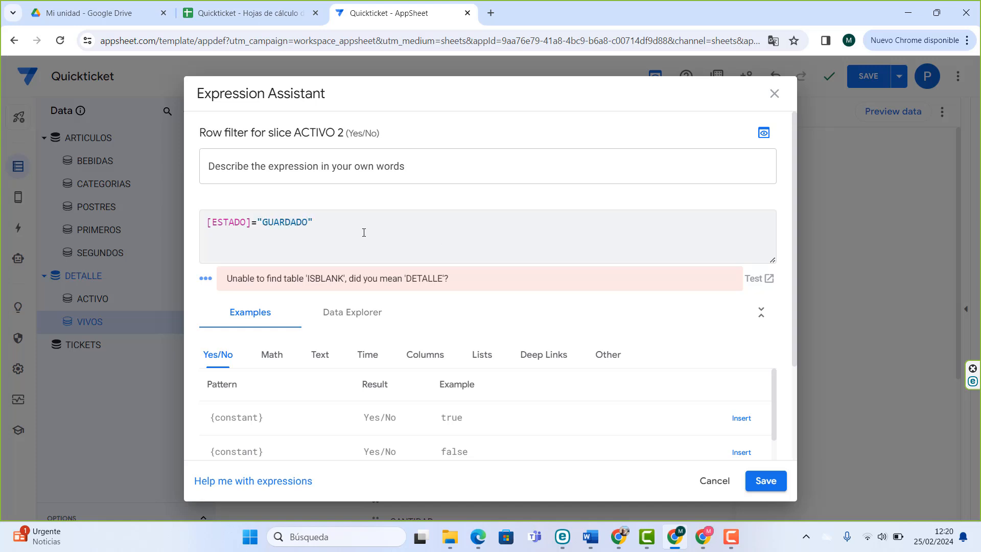
{"action": "key", "text": "BackSpace"}
{"action": "type", "text": "A"}
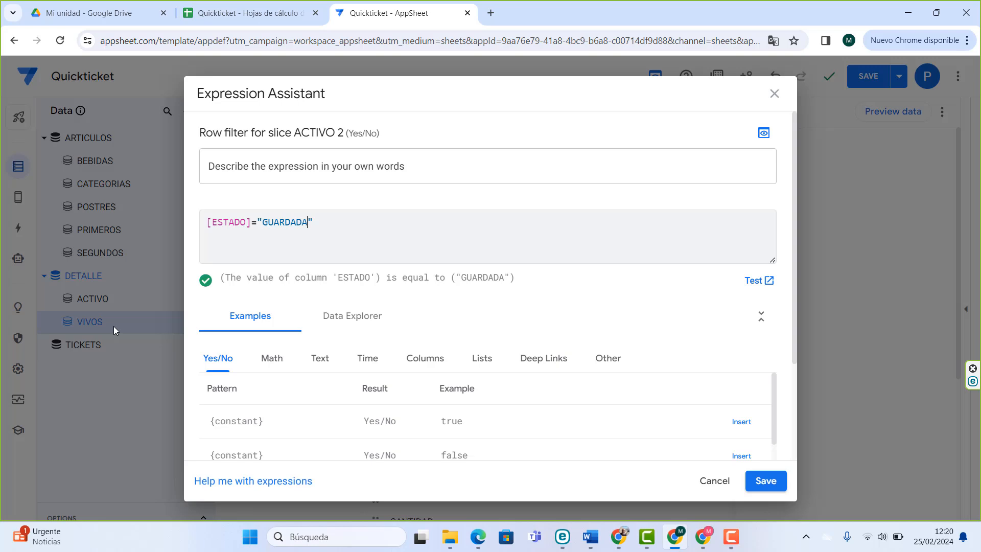
{"action": "left_click", "coordinate": [766, 483]}
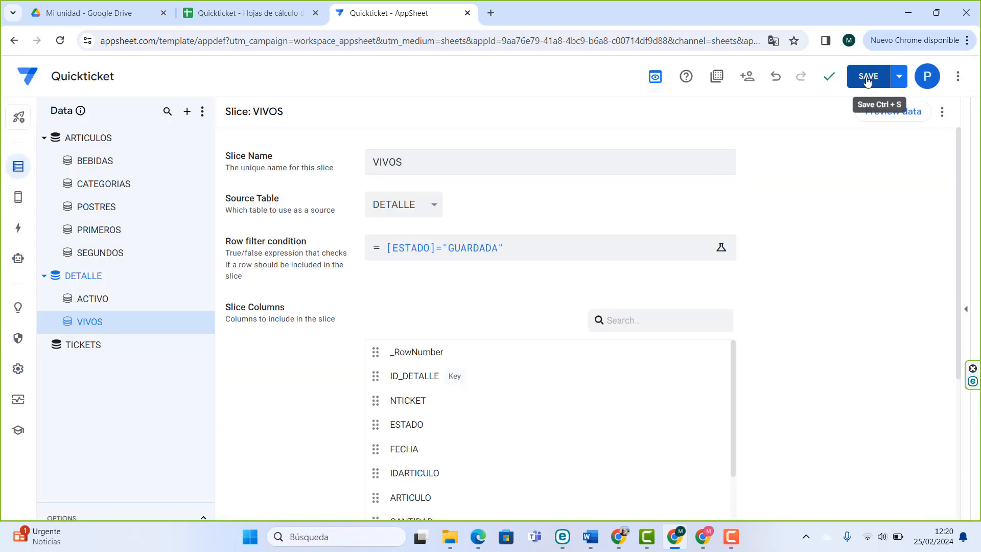
{"action": "left_click", "coordinate": [867, 79]}
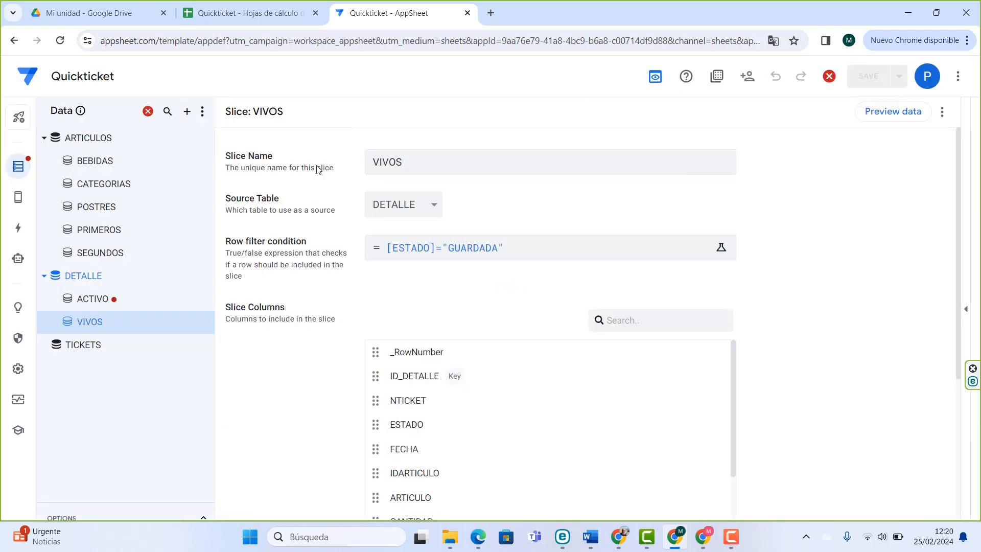
- Correct the row filter condition of the ACTIVO slice to ISBLANK([ESTADO]) and save the app
{"action": "left_click", "coordinate": [103, 300]}
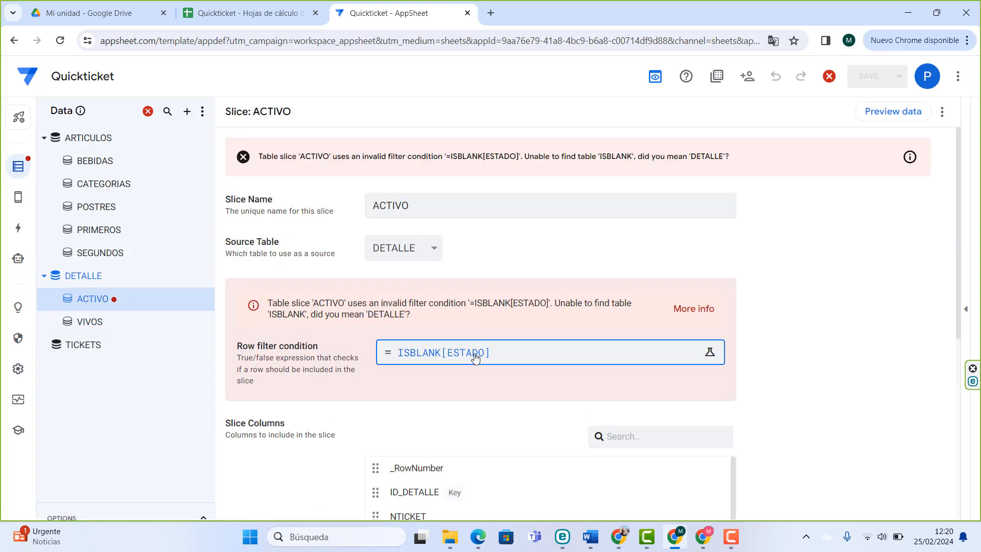
{"action": "left_click", "coordinate": [446, 352]}
{"action": "left_click", "coordinate": [247, 223]}
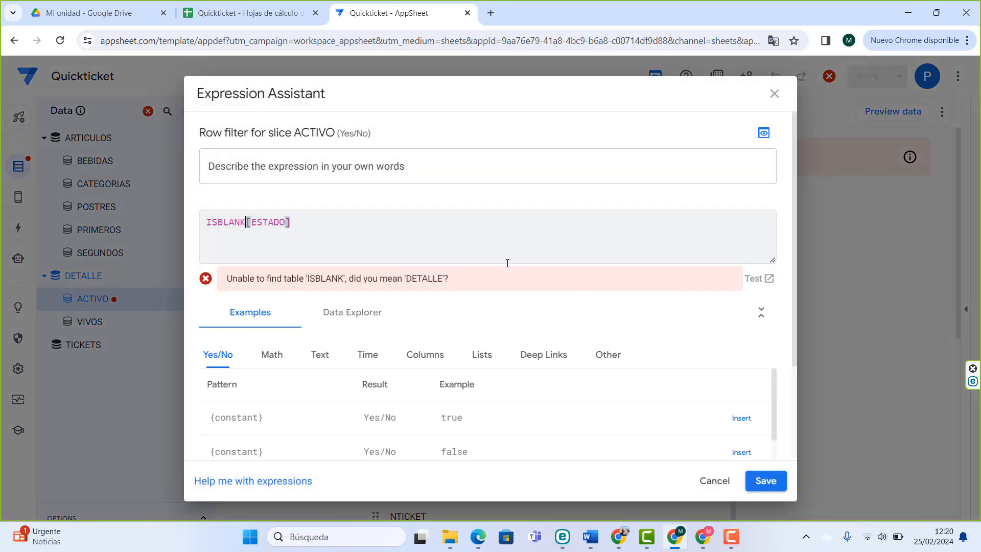
{"action": "type", "text": "("}
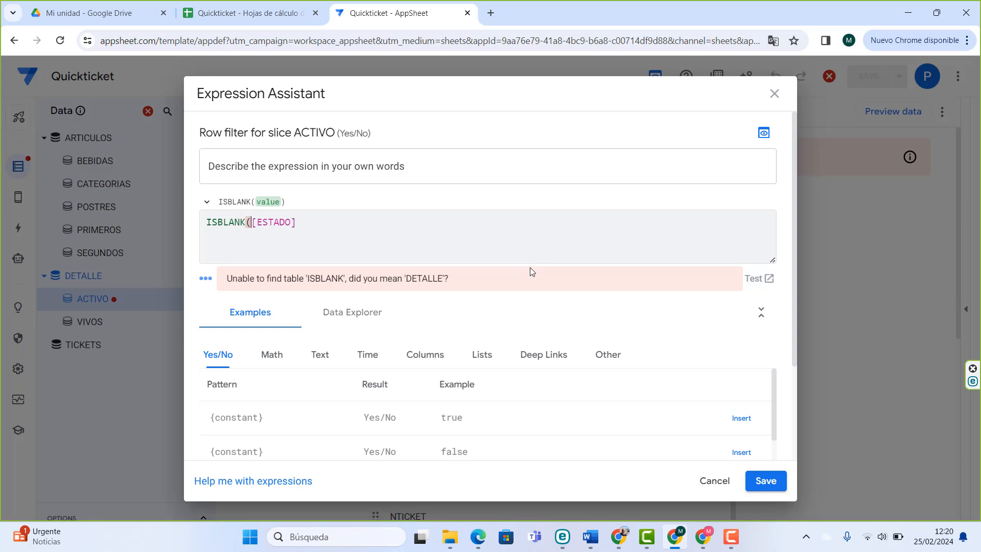
{"action": "left_click", "coordinate": [340, 228]}
{"action": "type", "text": ")"}
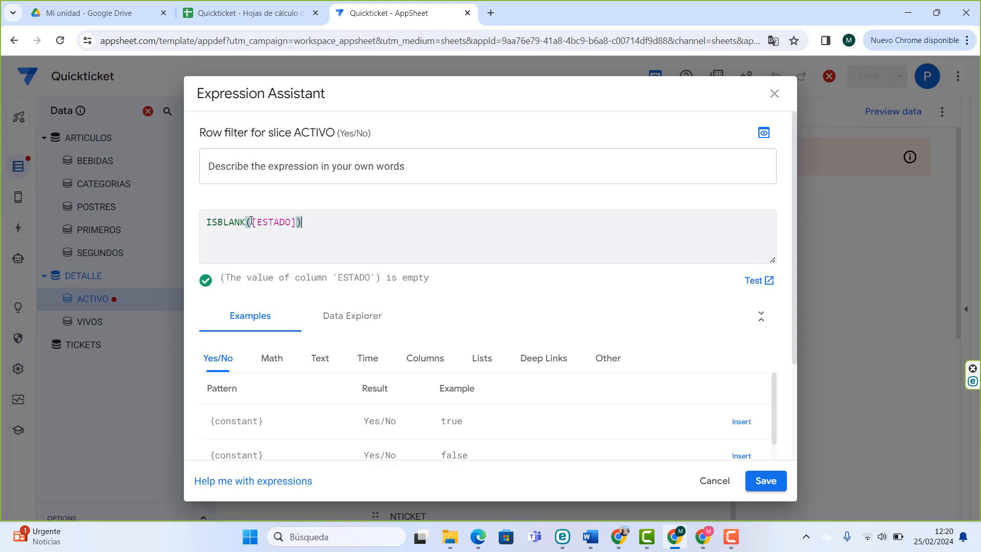
{"action": "left_click_drag", "start_coordinate": [251, 222], "coordinate": [298, 224]}
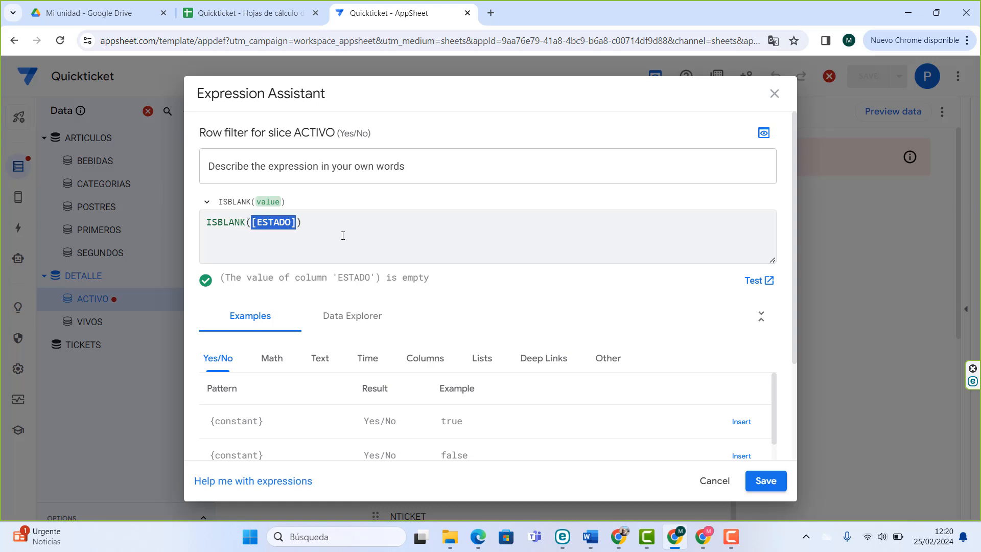
{"action": "left_click", "coordinate": [249, 231]}
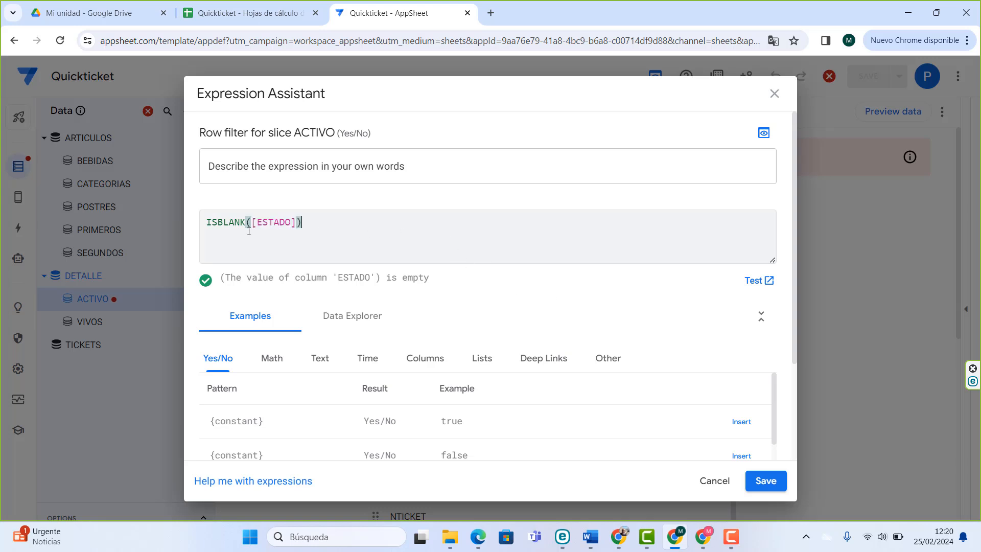
{"action": "left_click_drag", "start_coordinate": [206, 222], "coordinate": [252, 223]}
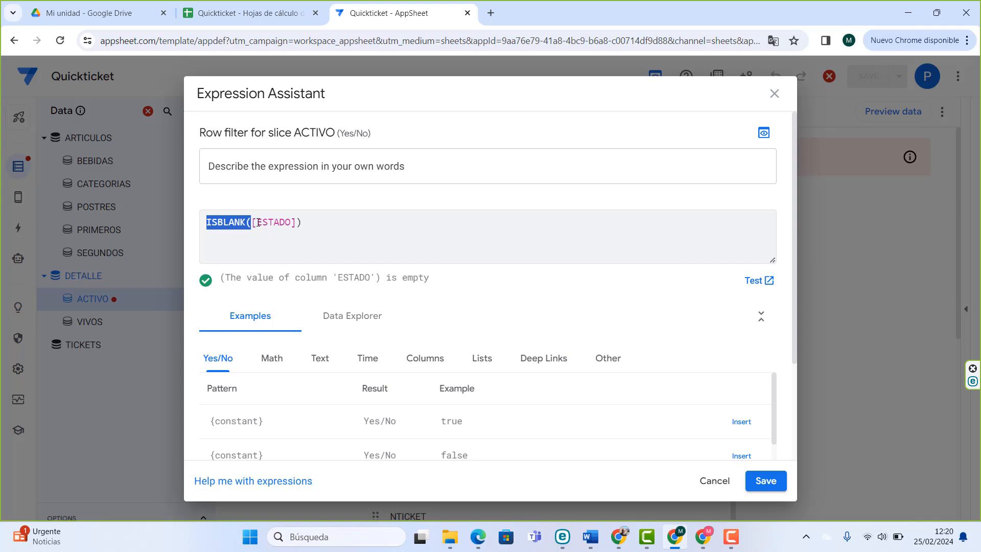
{"action": "left_click", "coordinate": [252, 222]}
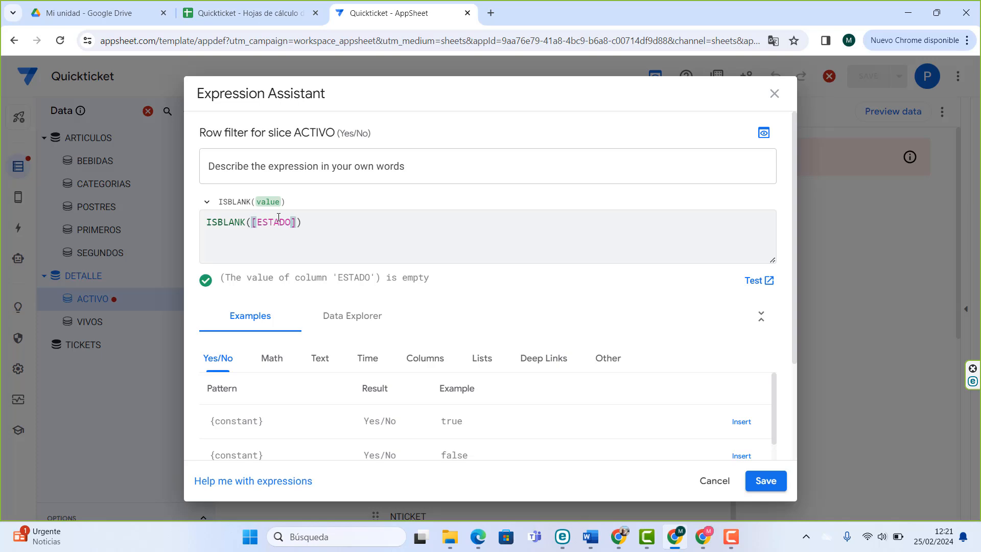
{"action": "left_click", "coordinate": [765, 480]}
{"action": "left_click", "coordinate": [867, 78]}
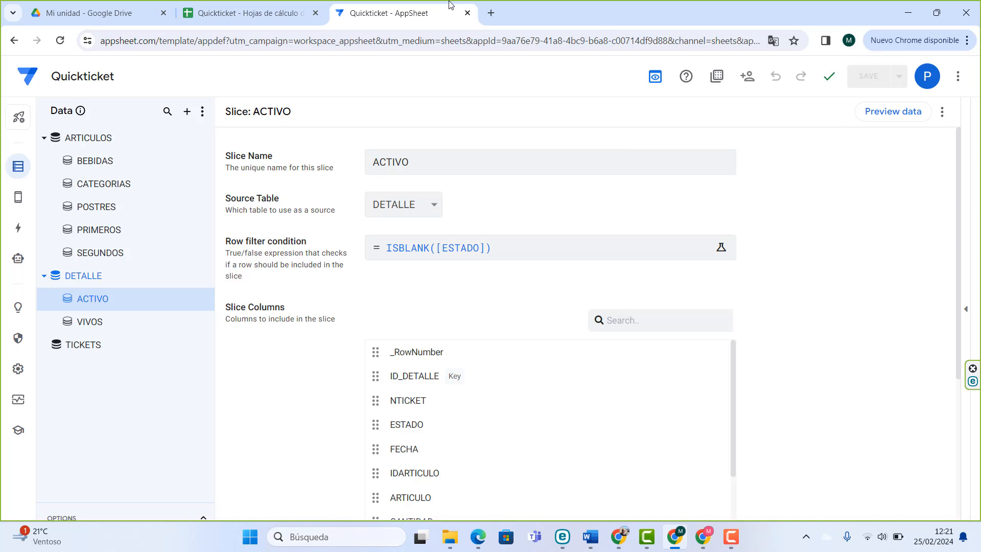
- Create a new primary navigation view named CATEGORIAS that displays the data of the CATEGORIAS slice
{"action": "left_click", "coordinate": [19, 200]}
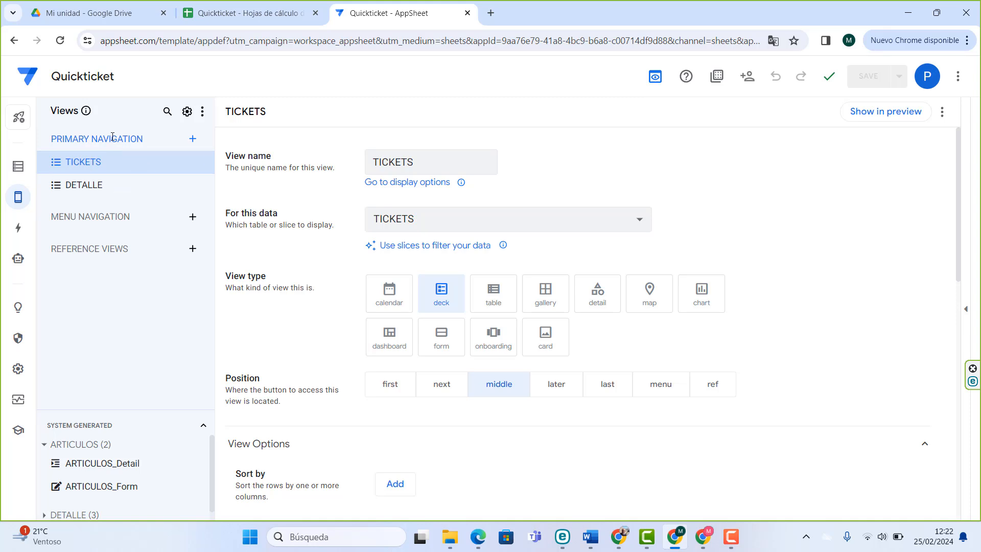
{"action": "left_click", "coordinate": [192, 138]}
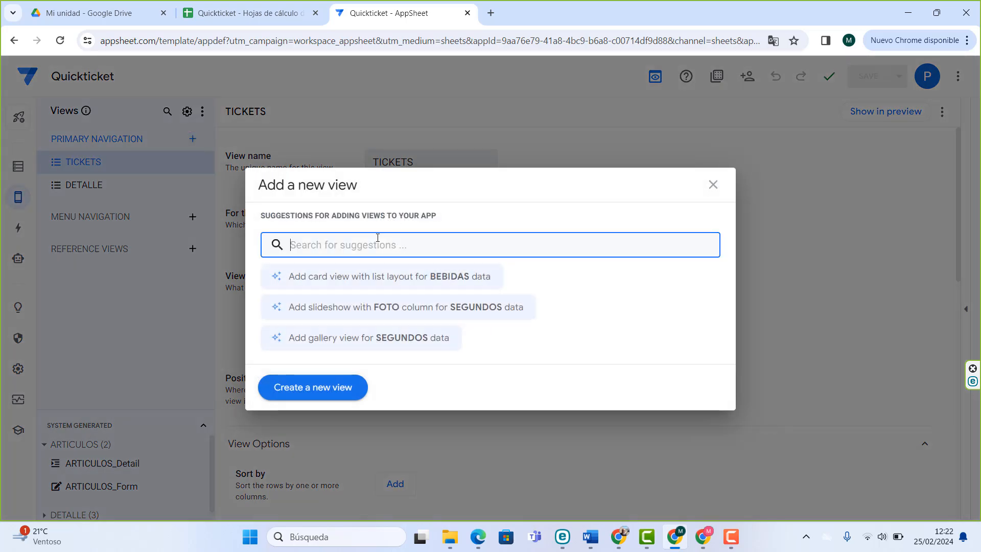
{"action": "left_click", "coordinate": [318, 389]}
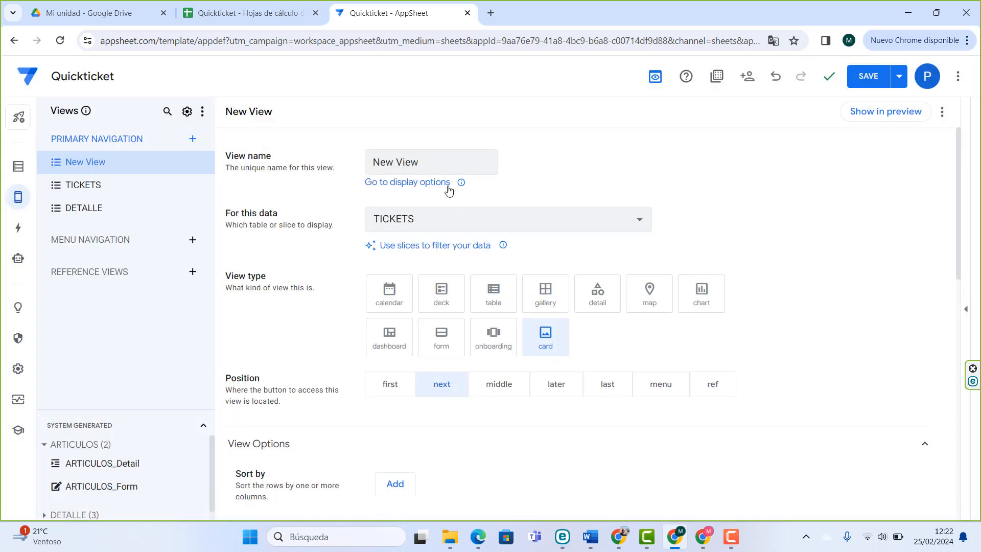
{"action": "triple_click", "coordinate": [387, 165]}
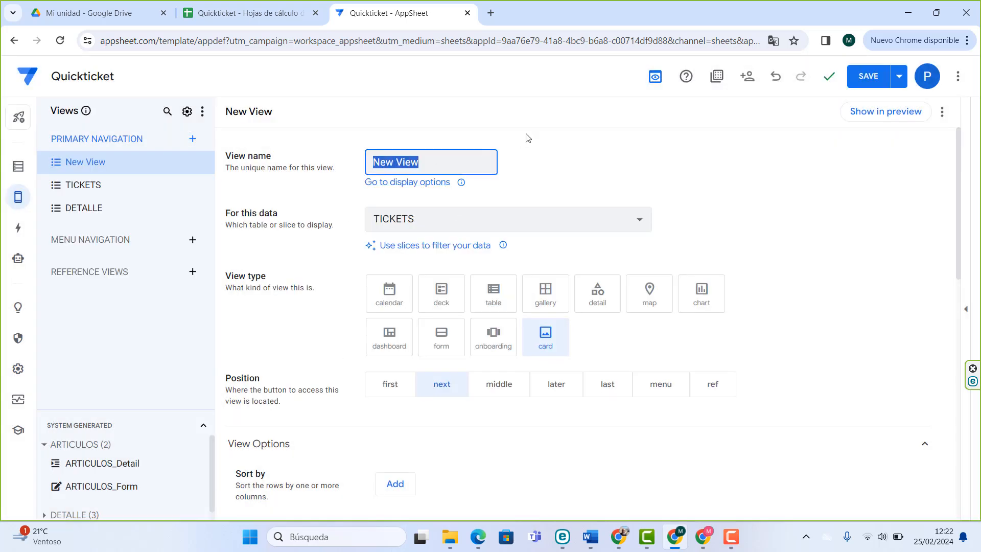
{"action": "type", "text": "CATEGORIAS"}
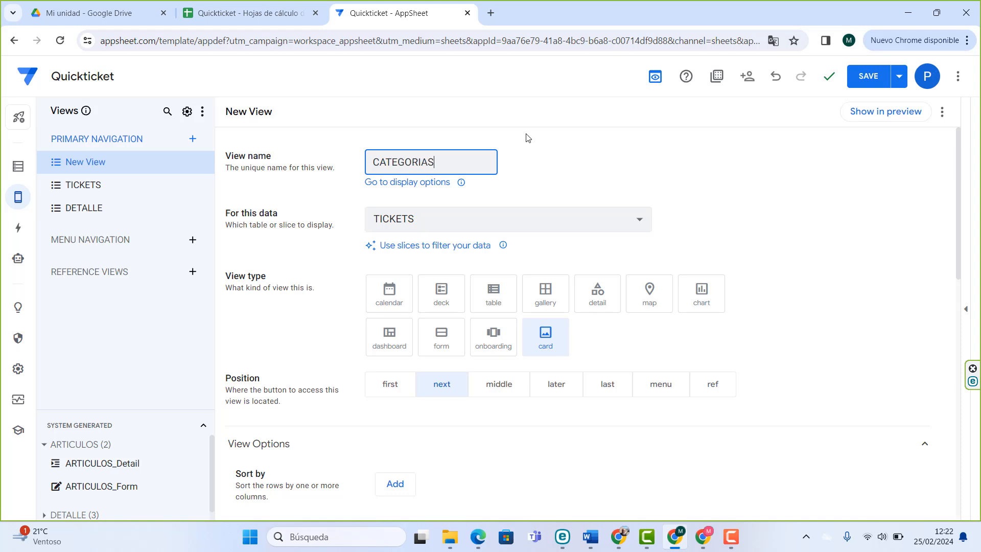
{"action": "left_click", "coordinate": [443, 219]}
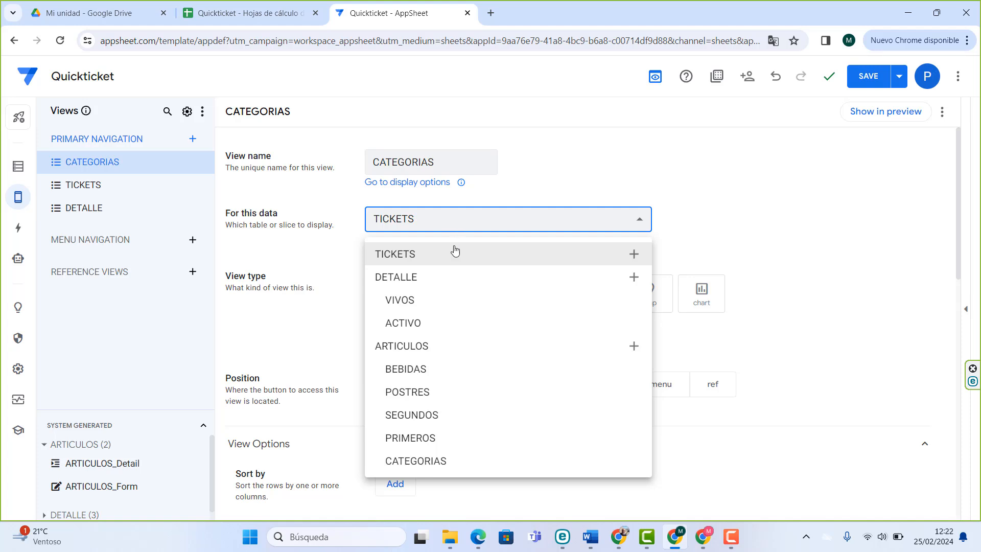
{"action": "left_click", "coordinate": [418, 462]}
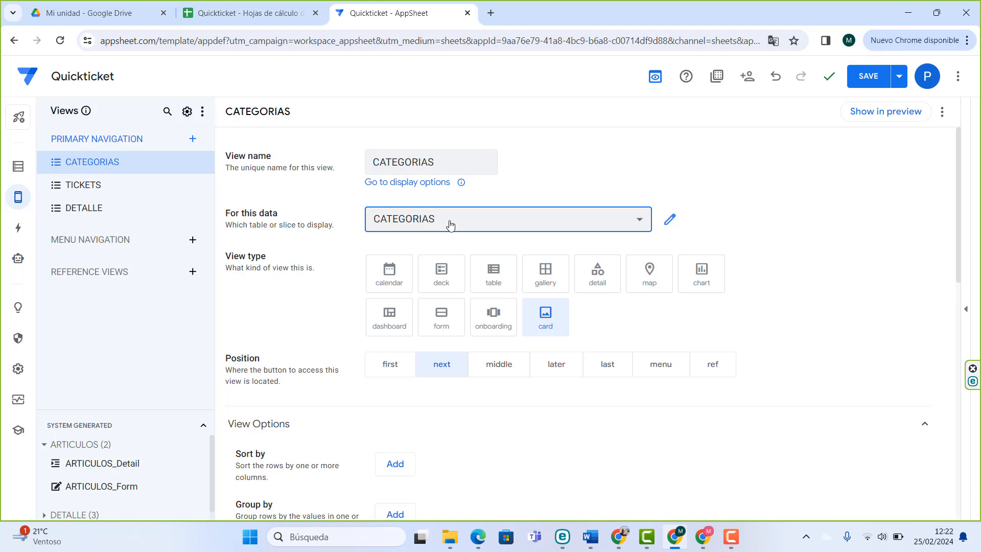
- Set the CATEGORIAS view type to deck and its primary header to NOMBRE ARTICULO
{"action": "left_click", "coordinate": [438, 282]}
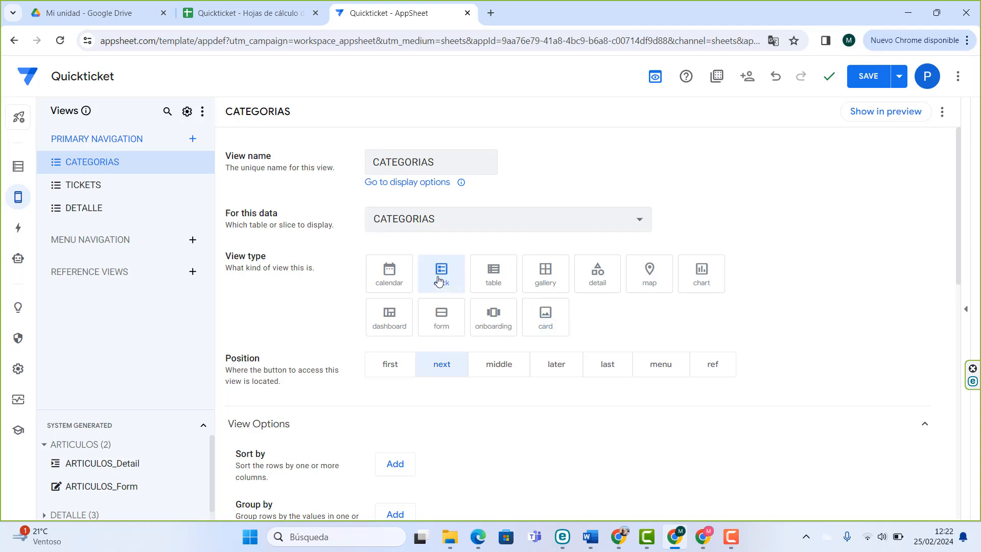
{"action": "scroll", "coordinate": [415, 406], "scroll_direction": "down", "scroll_amount": 1}
{"action": "scroll", "coordinate": [416, 411], "scroll_direction": "down", "scroll_amount": 4}
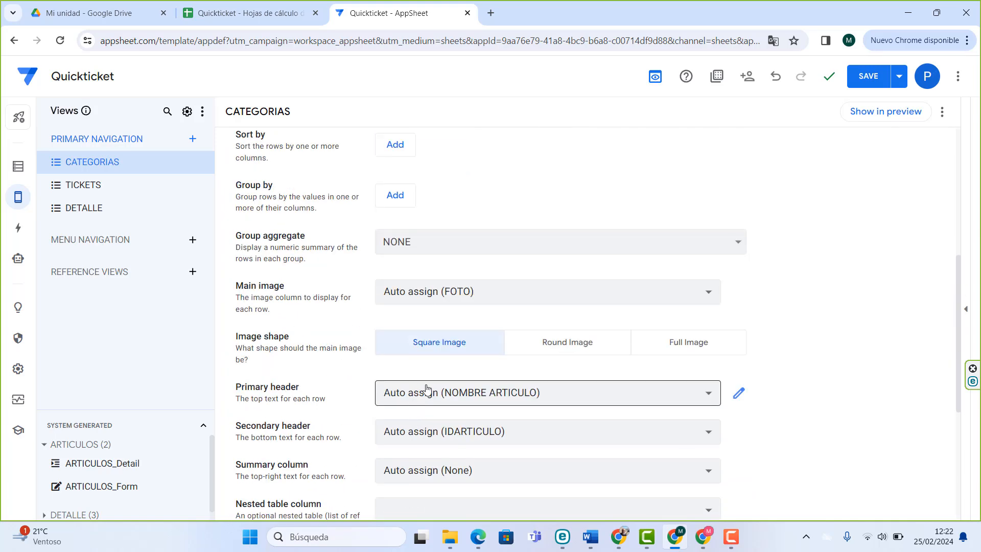
{"action": "scroll", "coordinate": [445, 391], "scroll_direction": "down", "scroll_amount": 2}
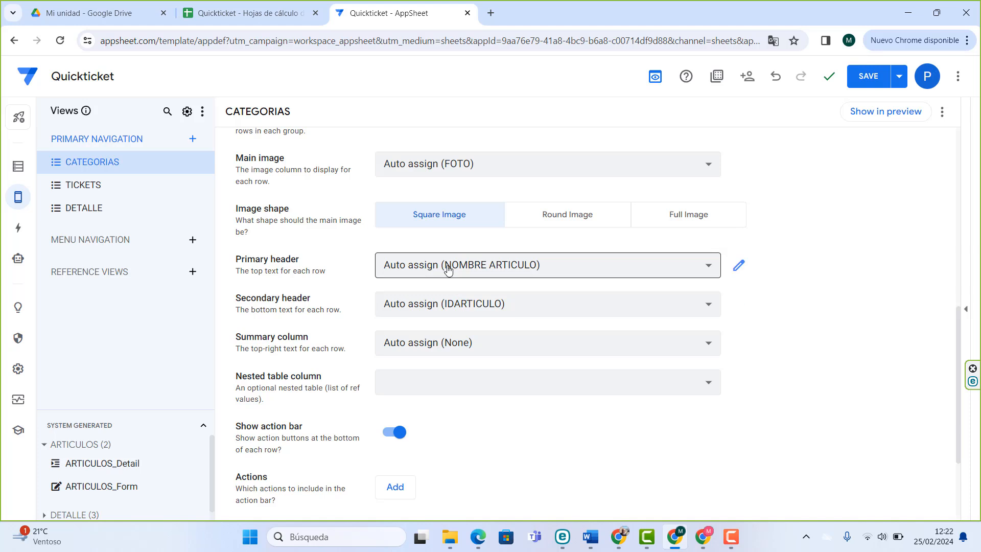
{"action": "left_click", "coordinate": [449, 270]}
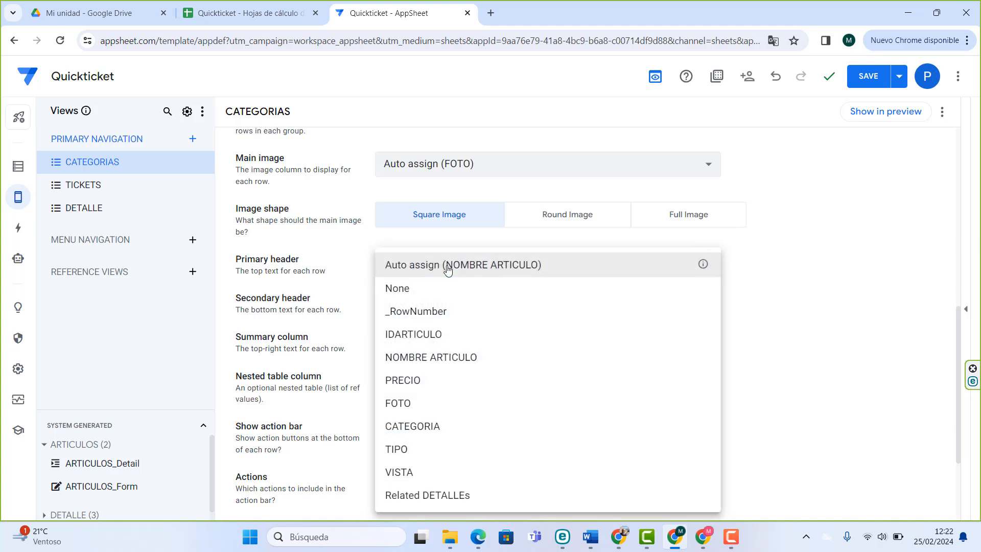
{"action": "left_click", "coordinate": [431, 358]}
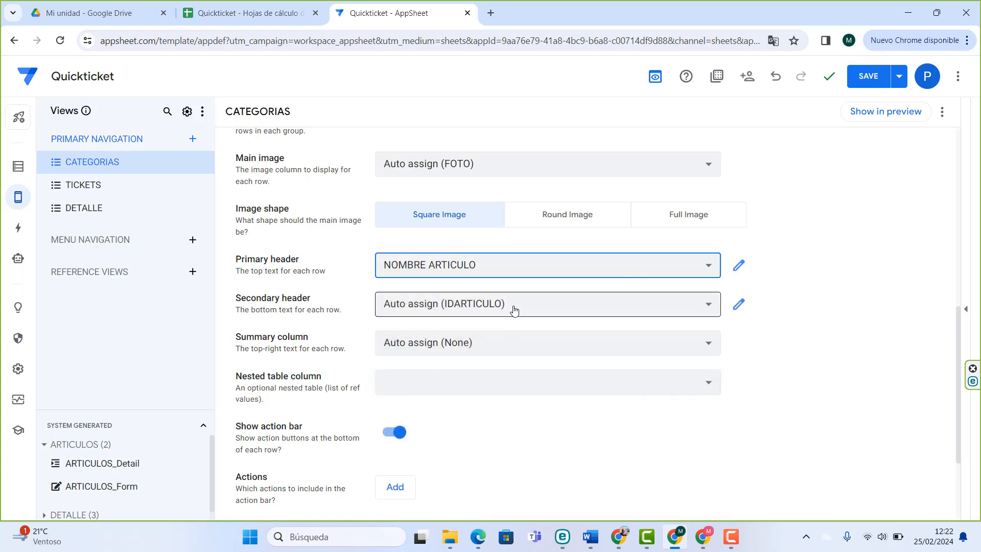
- Show the app preview, check the CATEGORIAS view in it, and review the view's main settings
{"action": "left_click", "coordinate": [966, 310]}
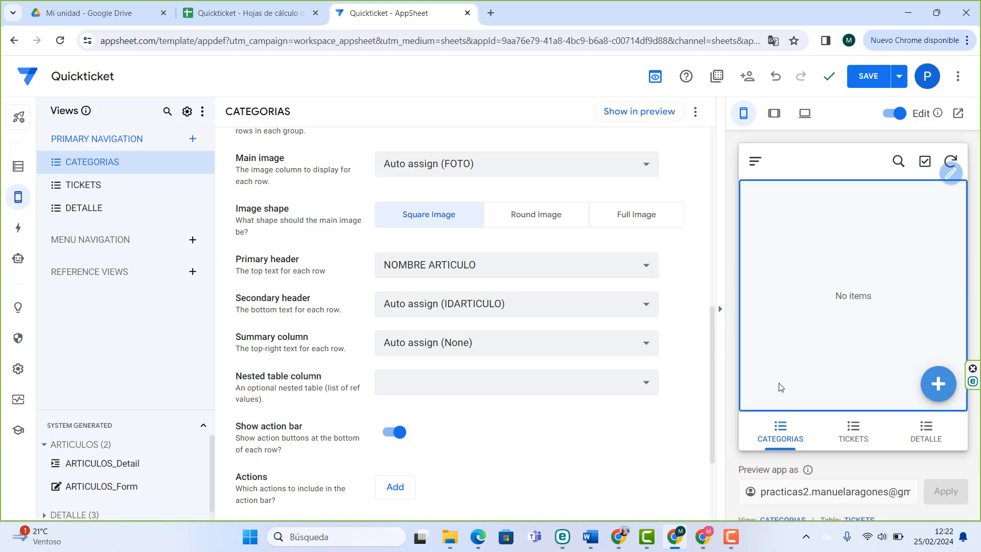
{"action": "left_click", "coordinate": [780, 429]}
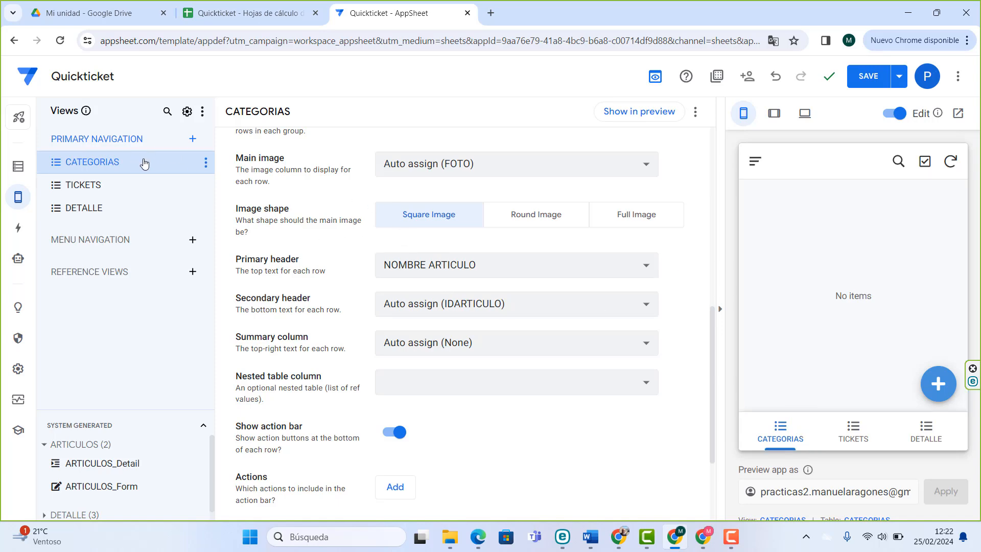
{"action": "scroll", "coordinate": [396, 252], "scroll_direction": "up", "scroll_amount": 10}
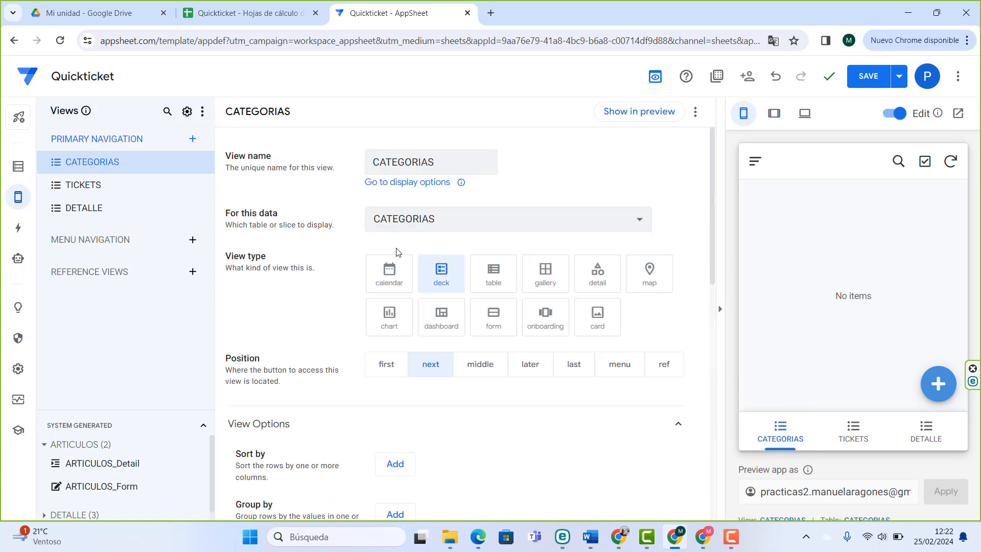
- Save the app and create a new menu navigation view named ARTICULOS+ that displays the ARTICULOS table
{"action": "left_click", "coordinate": [872, 76]}
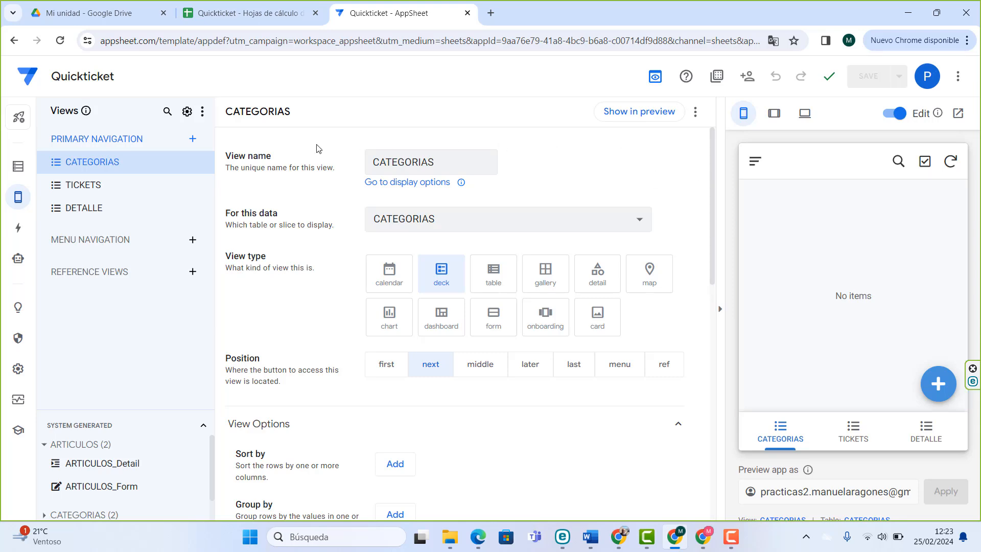
{"action": "left_click", "coordinate": [192, 140]}
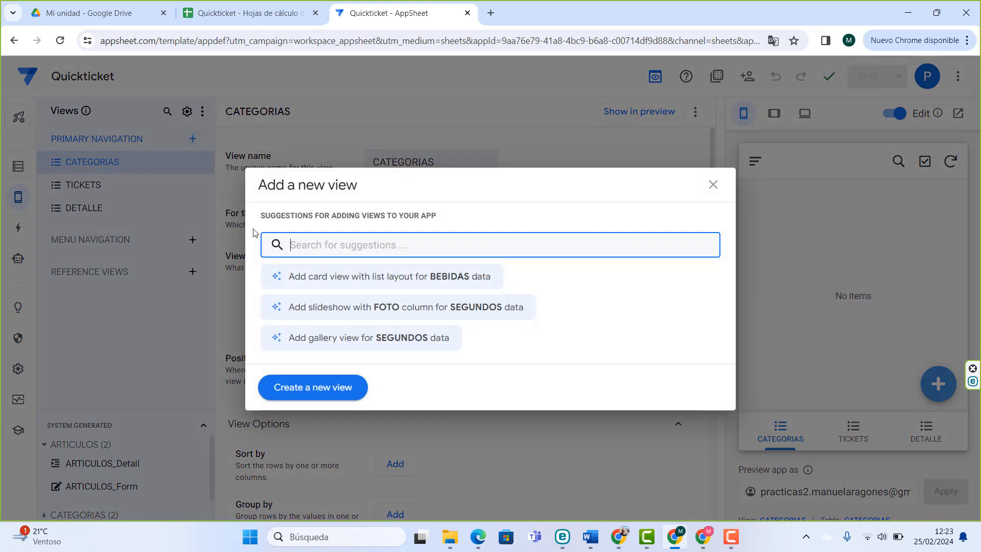
{"action": "left_click", "coordinate": [318, 387]}
{"action": "left_click", "coordinate": [447, 163]}
{"action": "triple_click", "coordinate": [446, 162]}
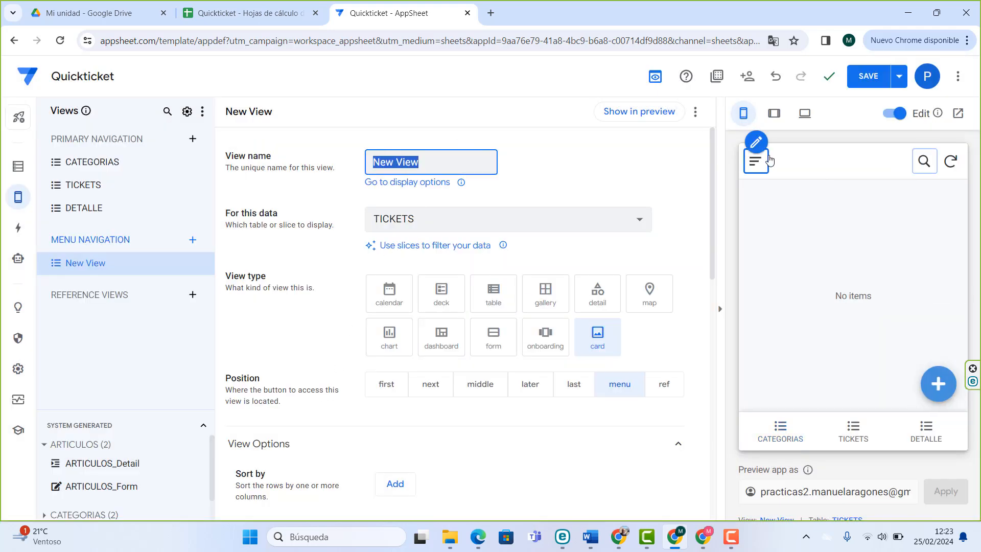
{"action": "type", "text": "AR"}
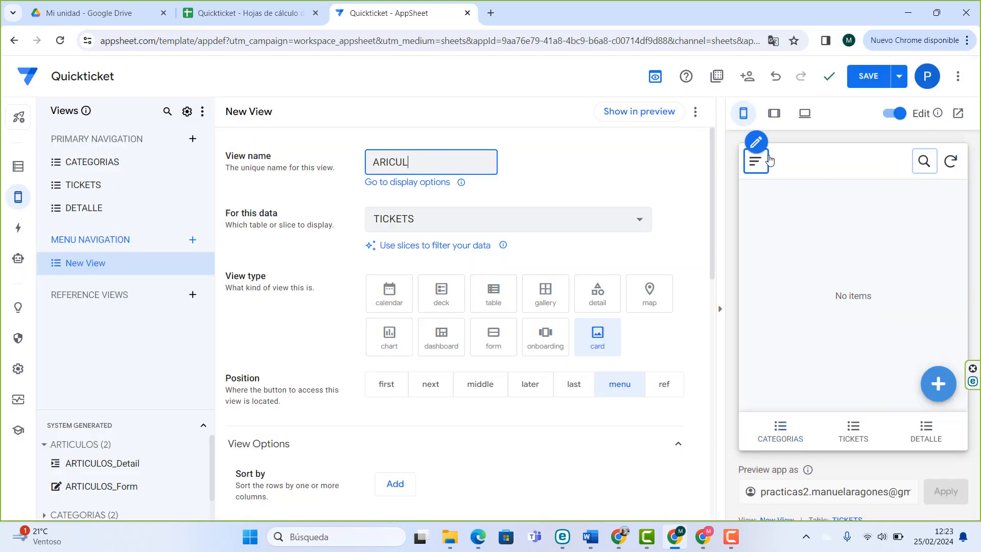
{"action": "type", "text": "TICULOS+"}
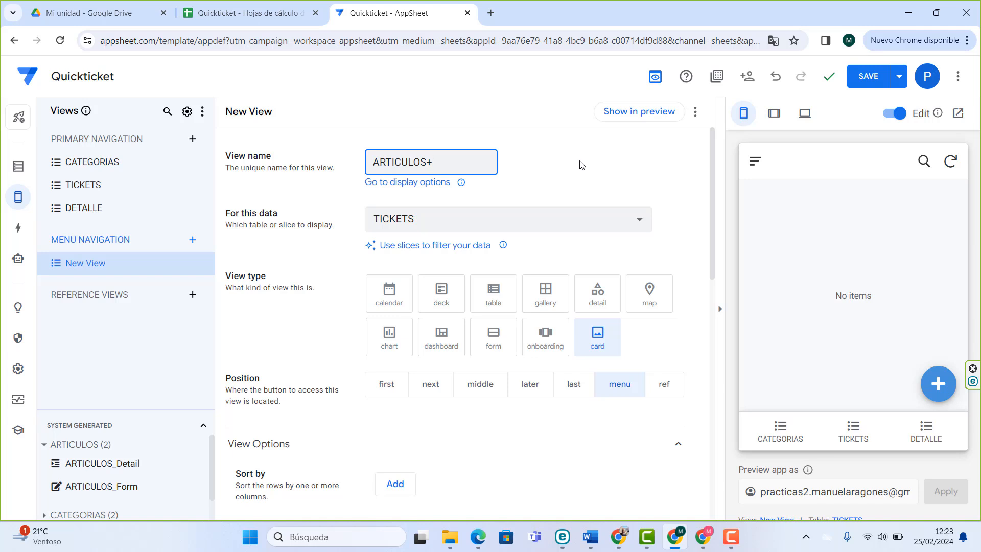
{"action": "left_click", "coordinate": [464, 220]}
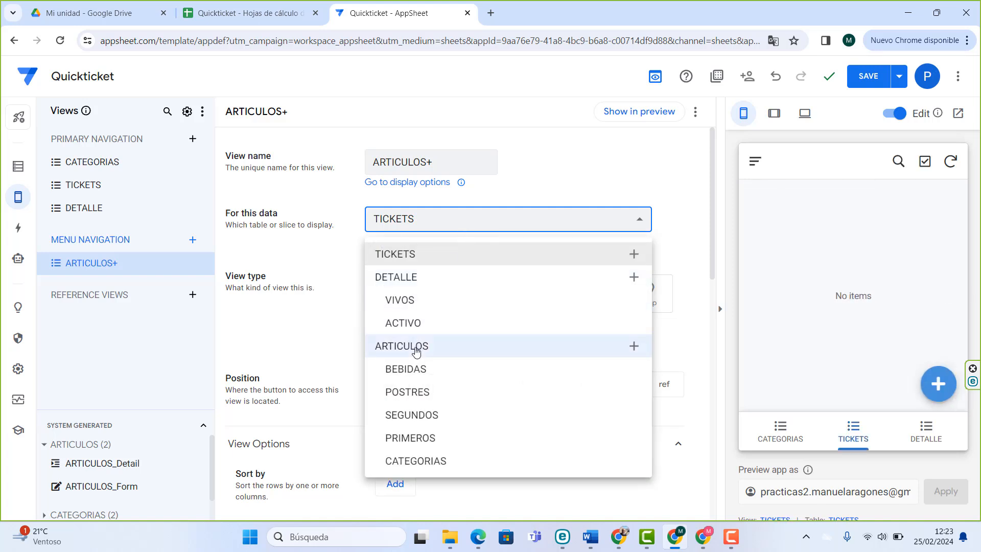
{"action": "left_click", "coordinate": [416, 346]}
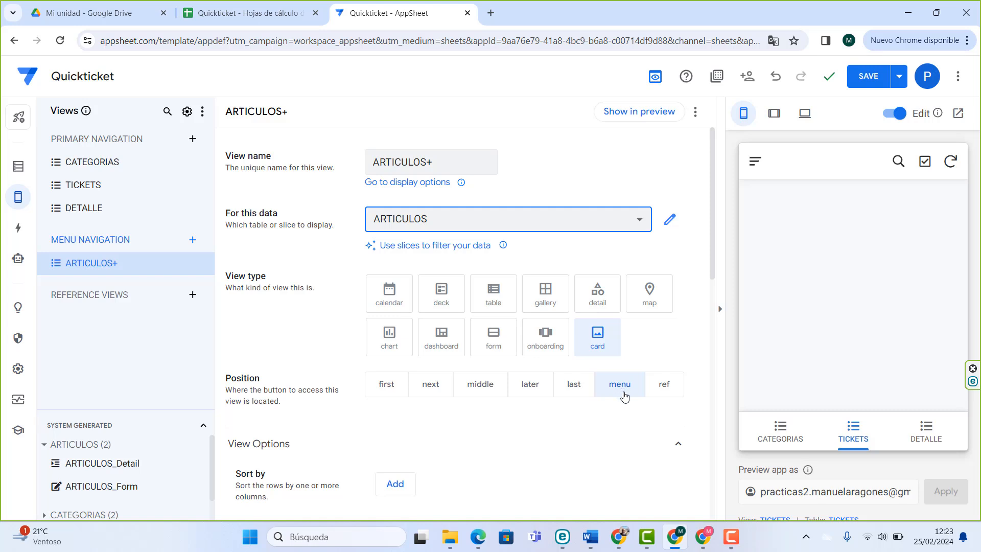
- Set the ARTICULOS+ view type to deck, keeping its main image on Auto assign (FOTO), and save the app
{"action": "left_click", "coordinate": [446, 303]}
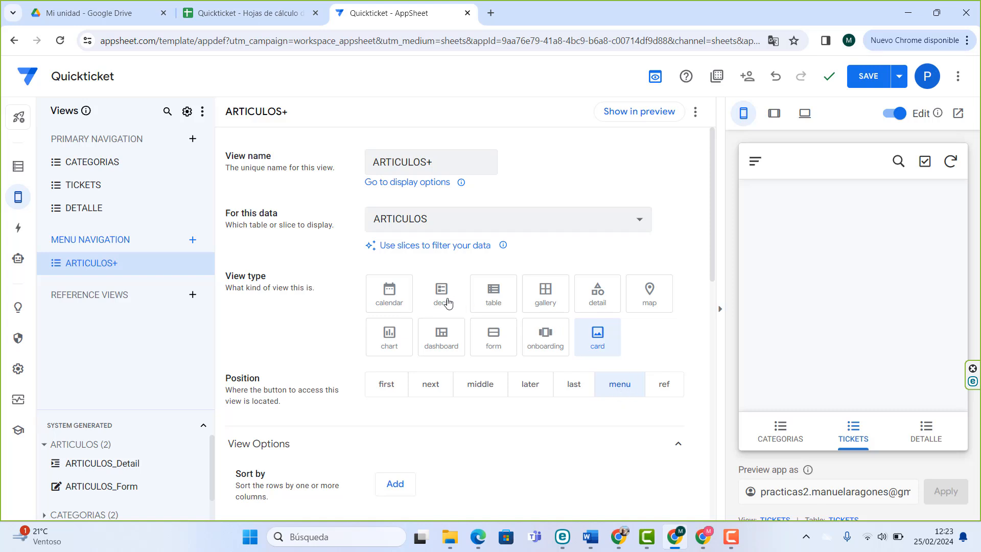
{"action": "scroll", "coordinate": [448, 306], "scroll_direction": "down", "scroll_amount": 5}
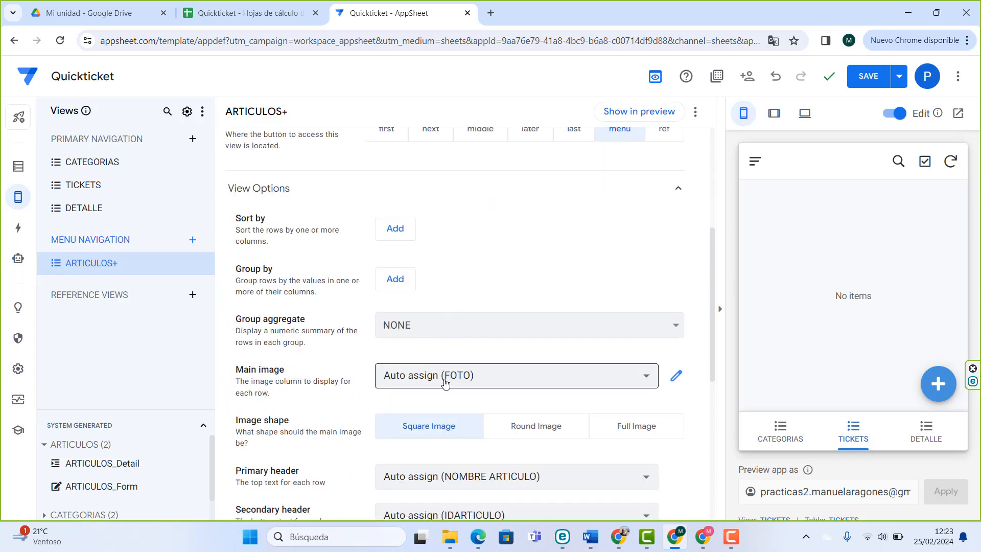
{"action": "left_click", "coordinate": [461, 384]}
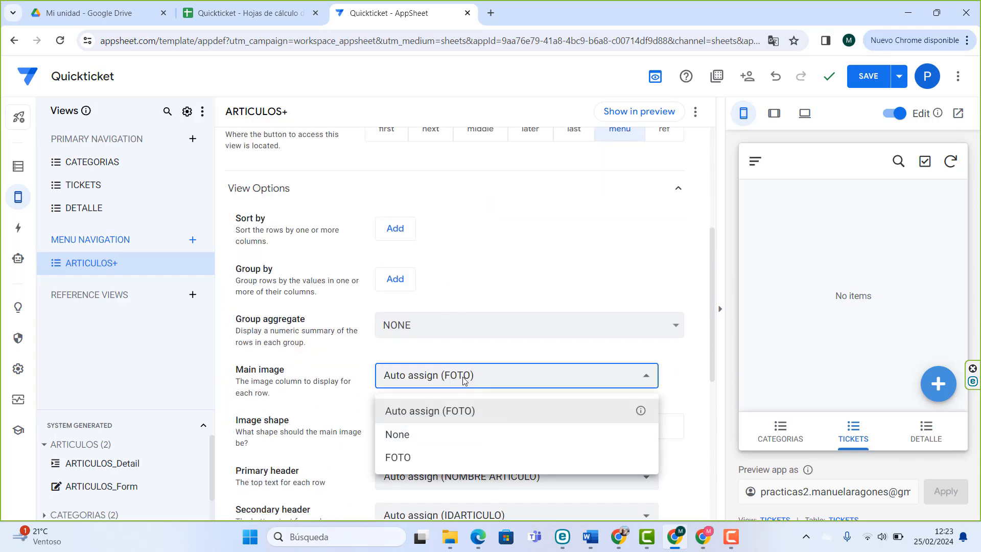
{"action": "left_click", "coordinate": [464, 380]}
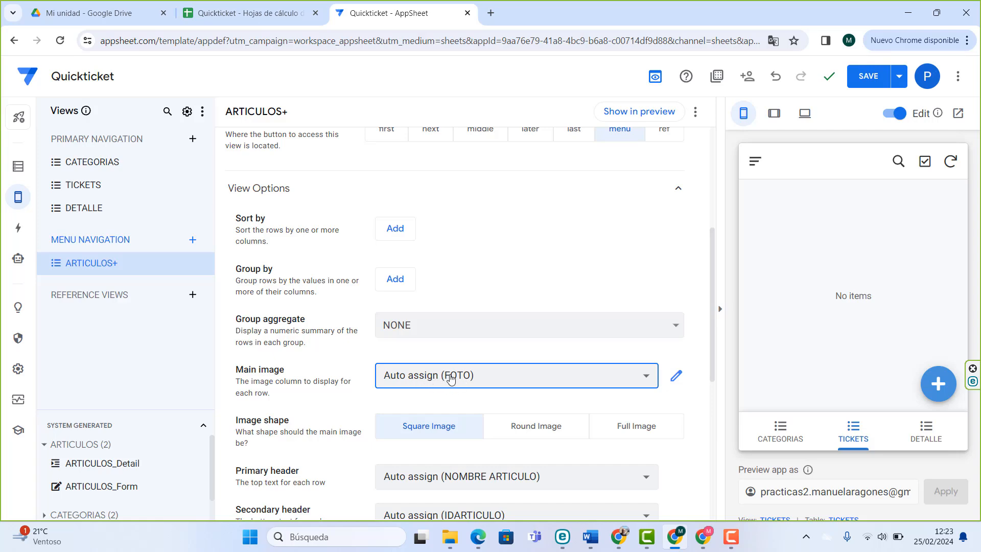
{"action": "scroll", "coordinate": [470, 385], "scroll_direction": "down", "scroll_amount": 3}
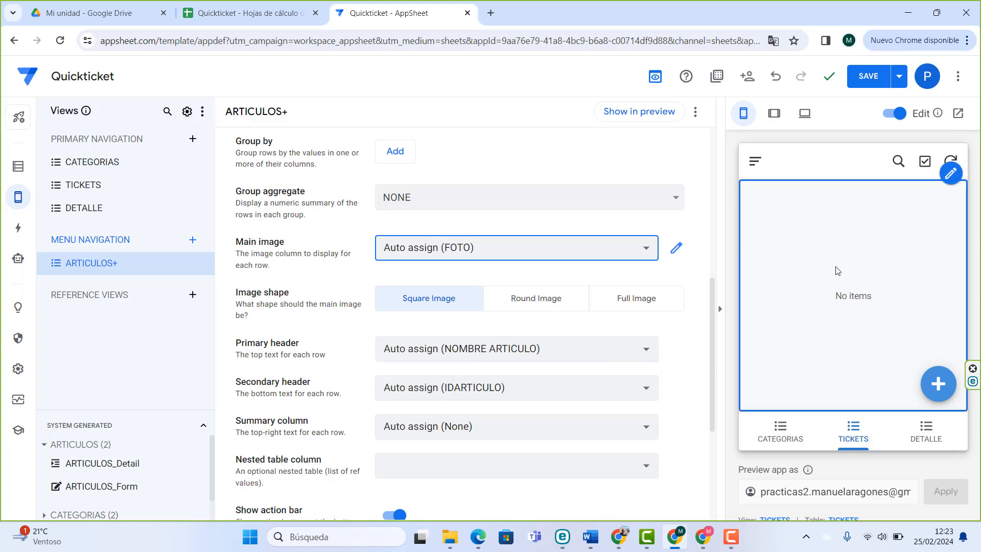
{"action": "left_click", "coordinate": [869, 76]}
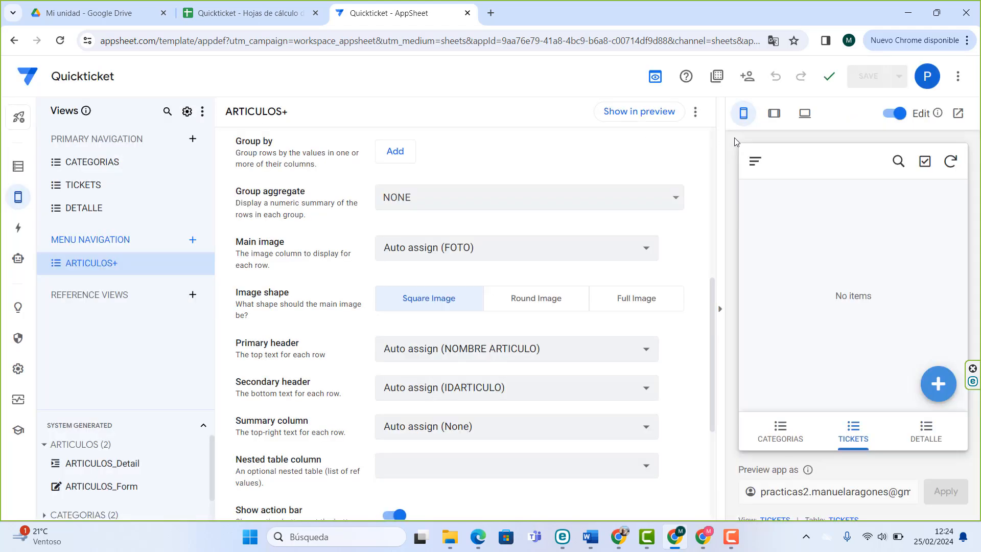
- Open the ARTICULOS+ view in the app preview and start a new article to examine its form fields
{"action": "left_click", "coordinate": [755, 161]}
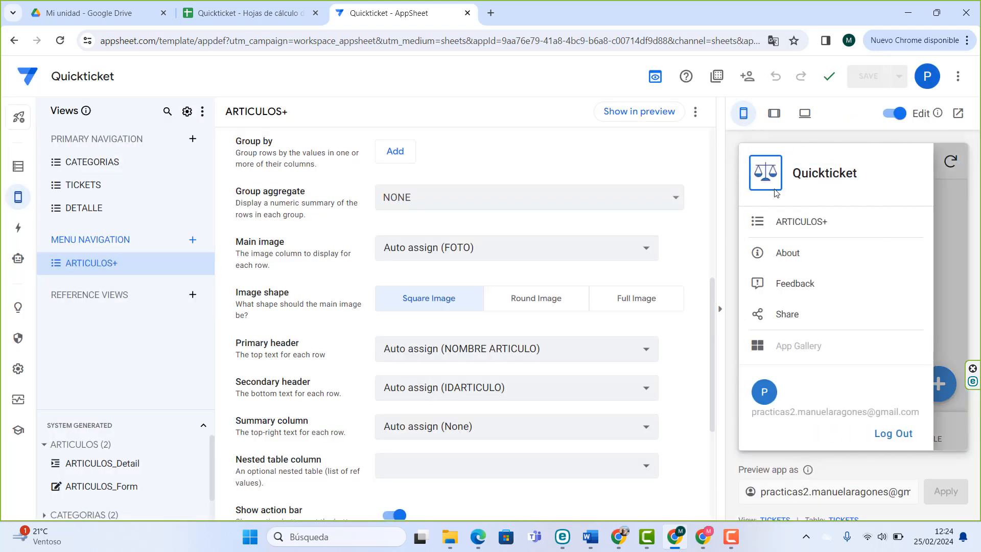
{"action": "left_click", "coordinate": [797, 223]}
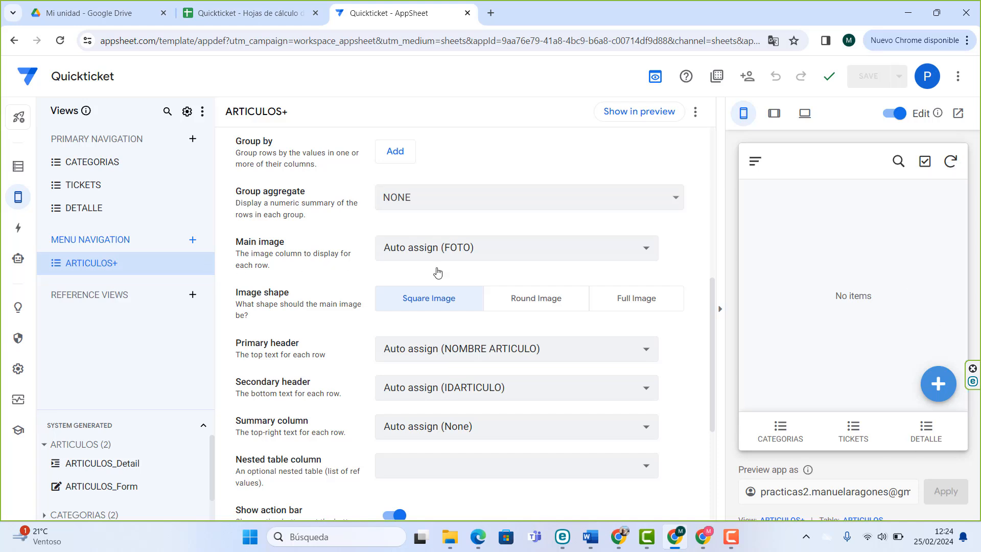
{"action": "left_click", "coordinate": [939, 384]}
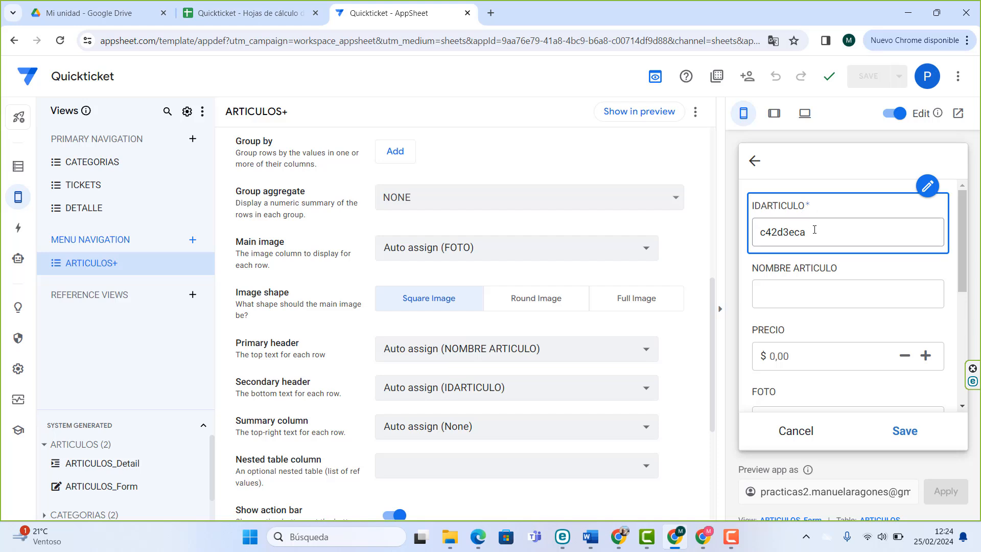
- Hide the IDARTICULO column of the ARTICULOS table from the app
{"action": "left_click", "coordinate": [18, 166]}
{"action": "left_click", "coordinate": [101, 139]}
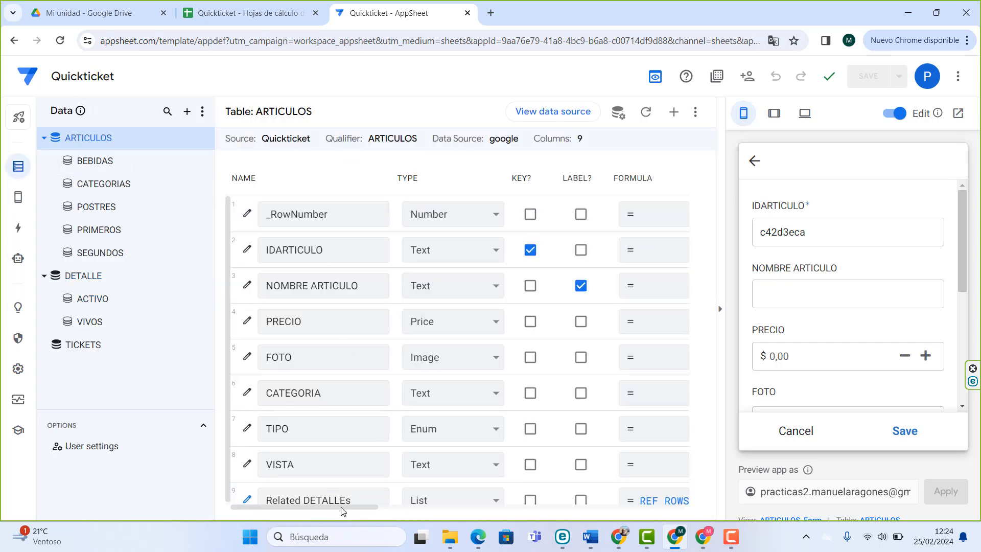
{"action": "left_click_drag", "start_coordinate": [346, 511], "coordinate": [423, 511]}
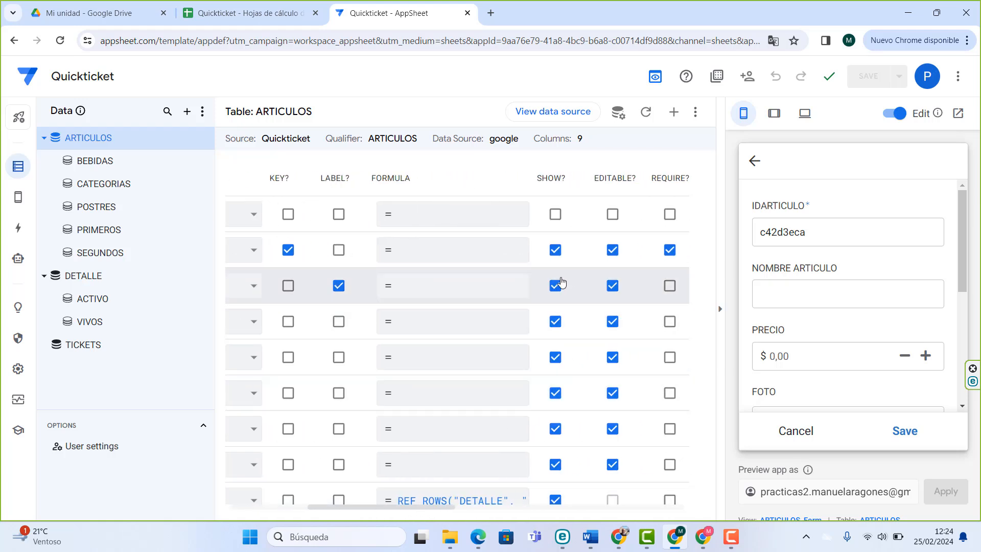
{"action": "left_click", "coordinate": [554, 251]}
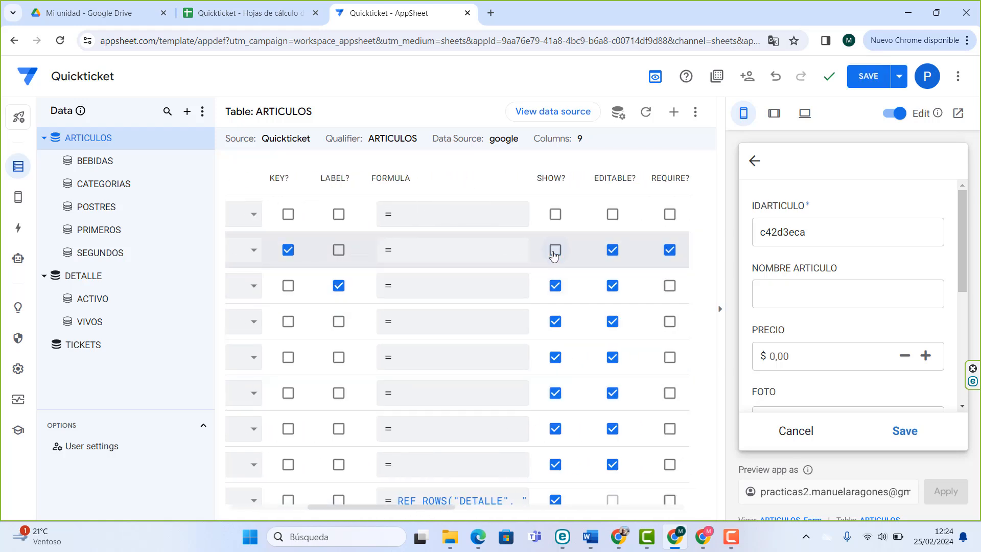
- Save the app changes that hide IDARTICULO, and enter PRIMEROS PLATOS as NOMBRE ARTICULO in the article form
{"action": "left_click", "coordinate": [870, 83]}
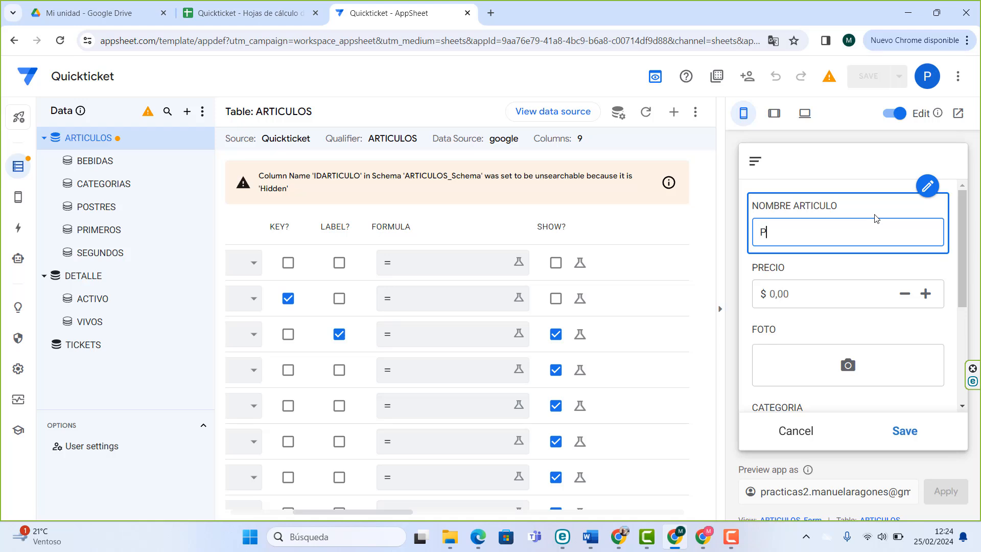
{"action": "type", "text": "RIMEROS PLATOS"}
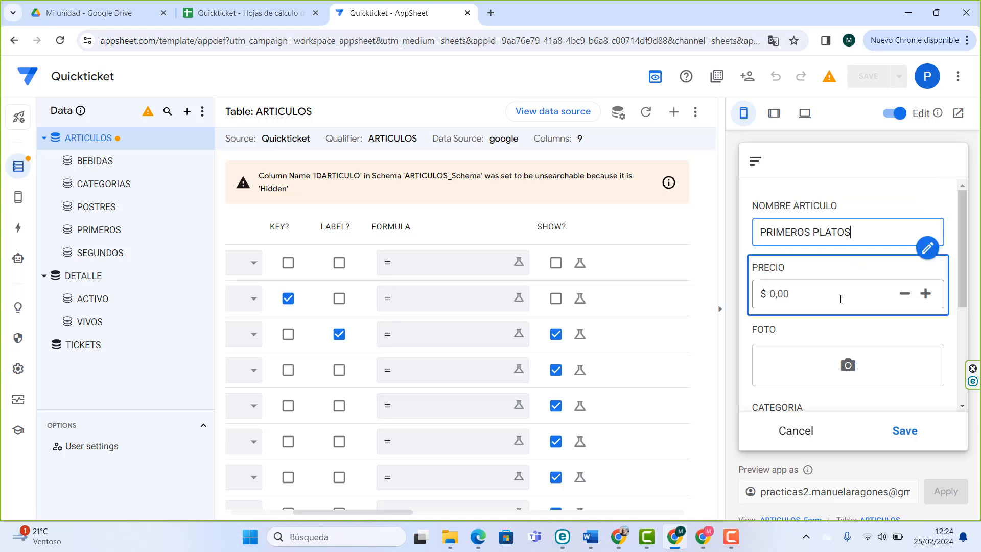
{"action": "left_click", "coordinate": [839, 298]}
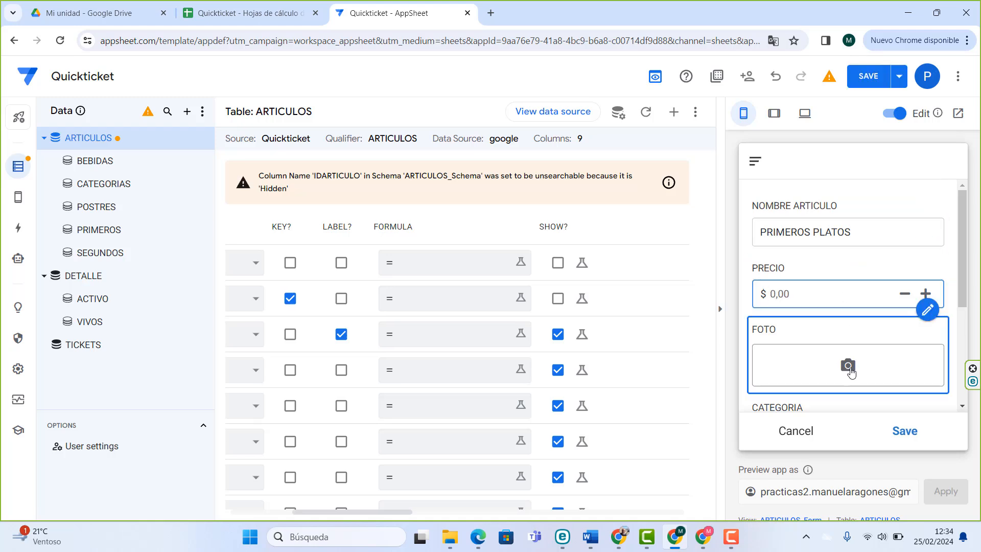
- Attach the image tazon-de-frutas from the articulos folder on drive C: as the record's FOTO
{"action": "left_click", "coordinate": [852, 371]}
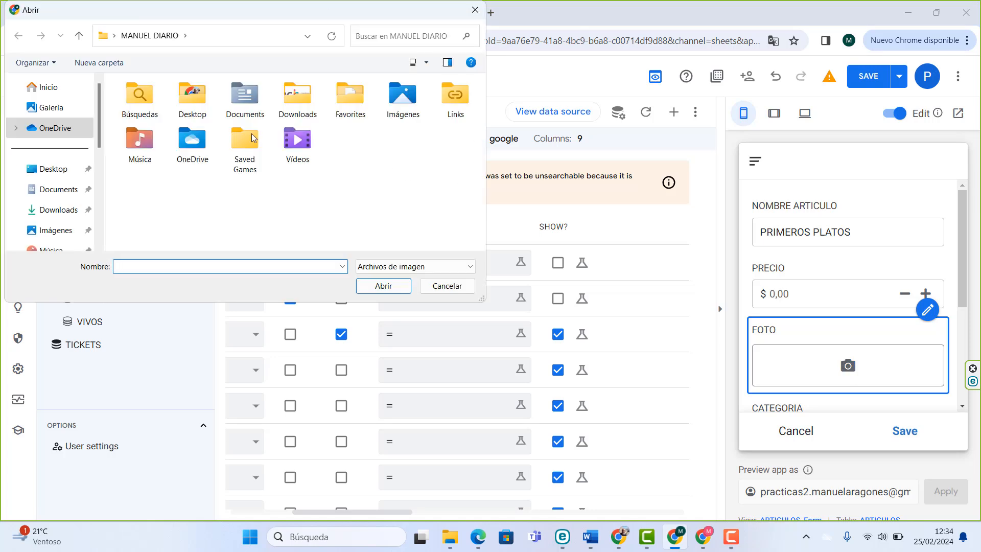
{"action": "left_click_drag", "start_coordinate": [99, 129], "coordinate": [99, 195]}
{"action": "left_click", "coordinate": [64, 185]}
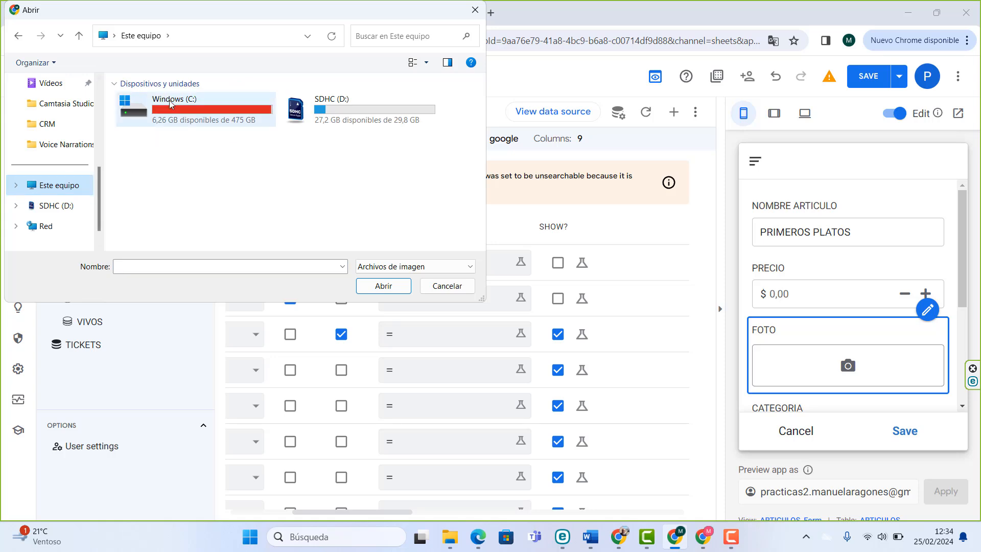
{"action": "double_click", "coordinate": [169, 101]}
{"action": "double_click", "coordinate": [153, 165]}
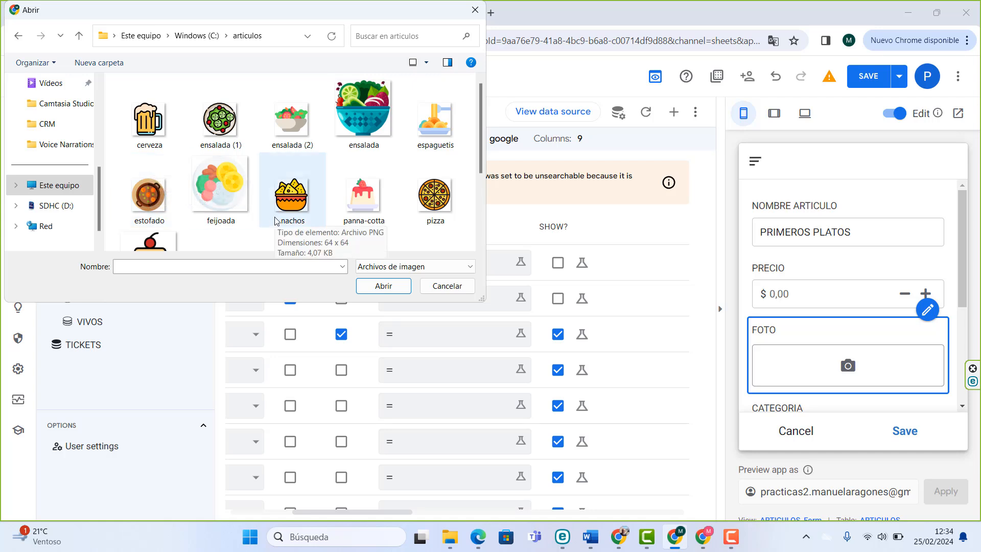
{"action": "scroll", "coordinate": [286, 195], "scroll_direction": "down", "scroll_amount": 2}
{"action": "left_click", "coordinate": [437, 148]}
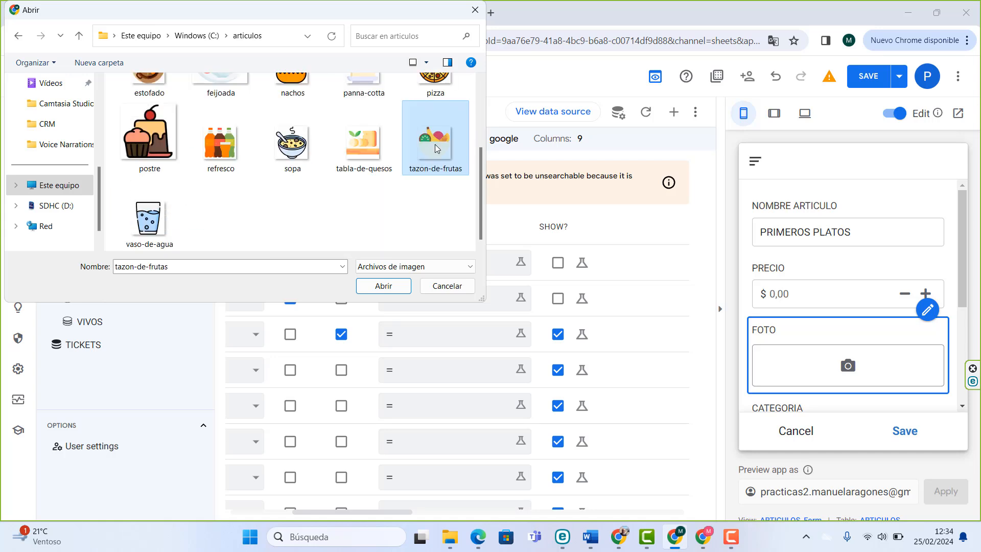
{"action": "left_click", "coordinate": [384, 286]}
- Leave CATEGORIA empty and set the record's TIPO to categoria
{"action": "scroll", "coordinate": [899, 300], "scroll_direction": "down", "scroll_amount": 5}
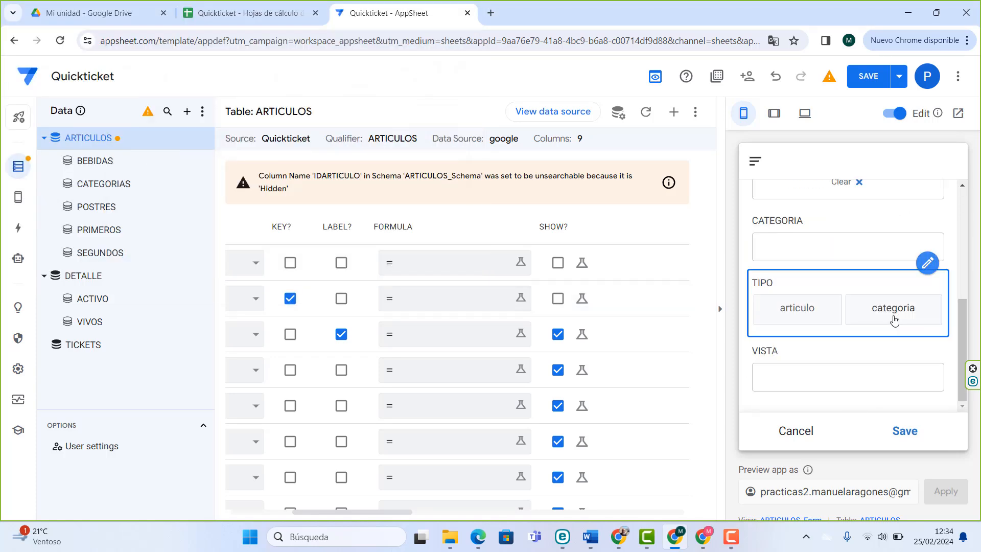
{"action": "scroll", "coordinate": [884, 317], "scroll_direction": "up", "scroll_amount": 3}
{"action": "scroll", "coordinate": [883, 314], "scroll_direction": "down", "scroll_amount": 1}
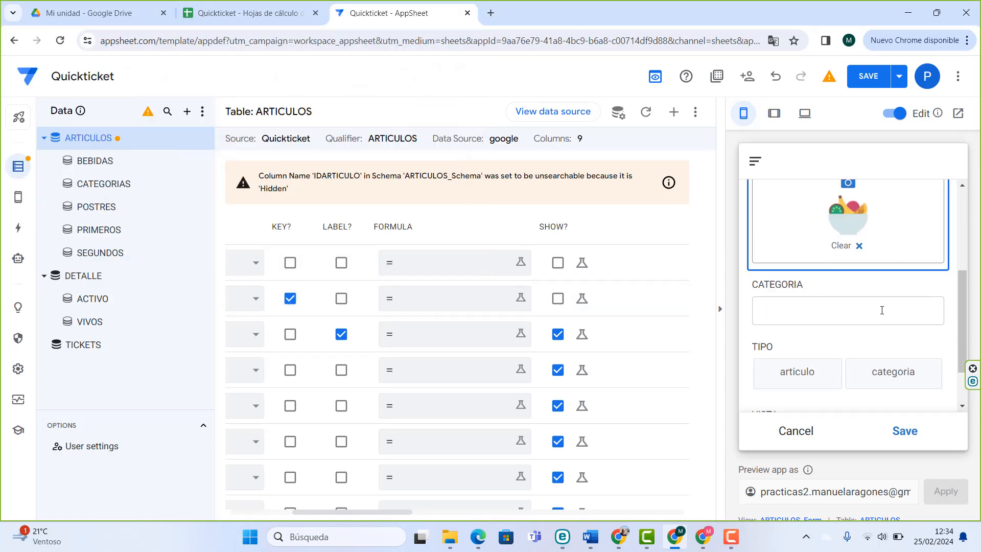
{"action": "left_click", "coordinate": [859, 309]}
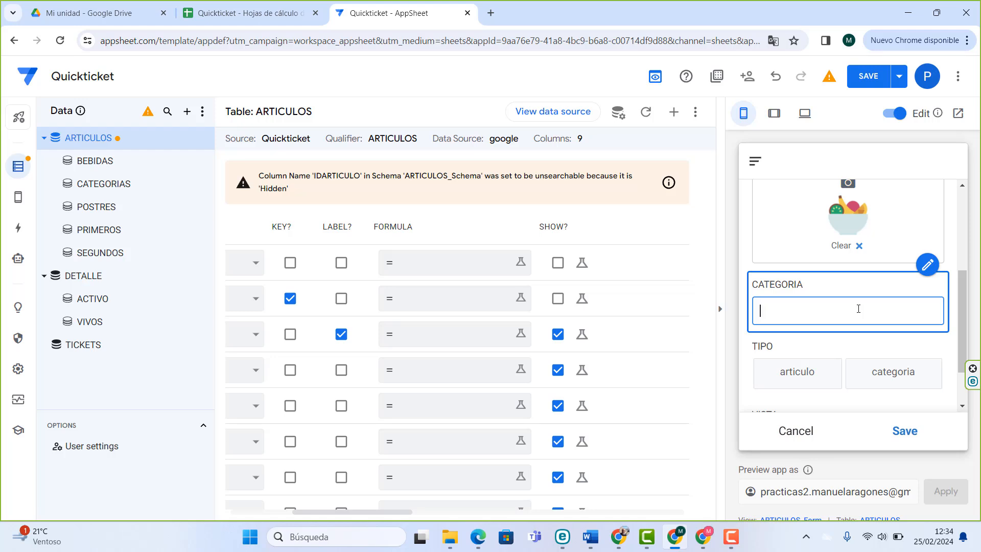
{"action": "scroll", "coordinate": [859, 309], "scroll_direction": "down", "scroll_amount": 1}
{"action": "left_click", "coordinate": [899, 309]}
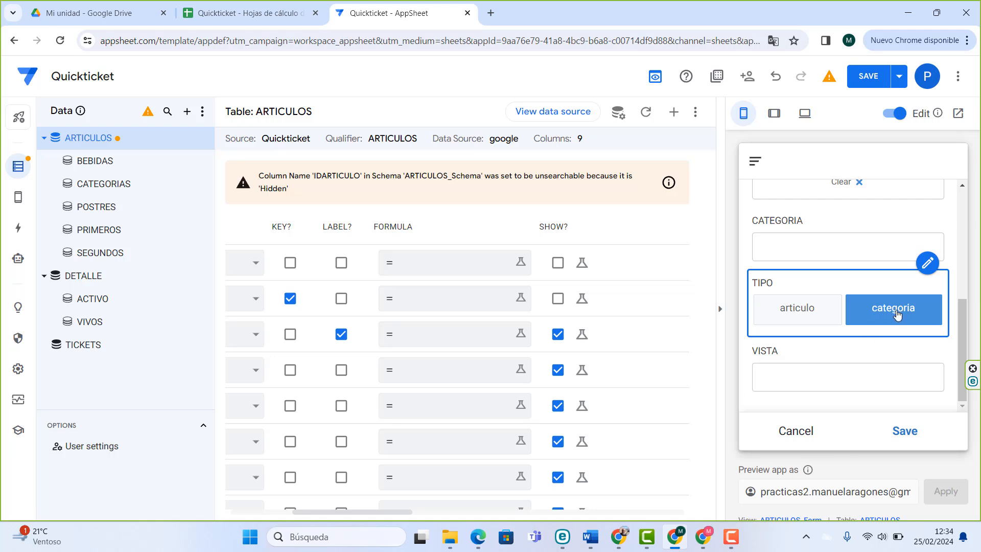
- Enter PRIMEROS PLATOS as VISTA and save the category record
{"action": "left_click", "coordinate": [828, 384]}
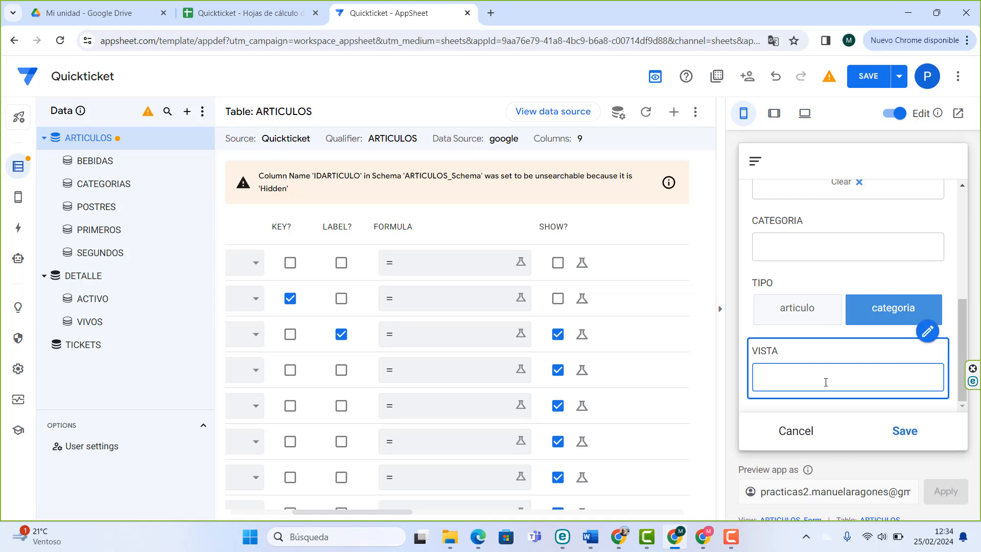
{"action": "type", "text": "PRIMER PLA"}
{"action": "key", "text": "BackSpace"}
{"action": "key", "text": "BackSpace"}
{"action": "key", "text": "BackSpace"}
{"action": "key", "text": "BackSpace"}
{"action": "type", "text": "OS PLATOS"}
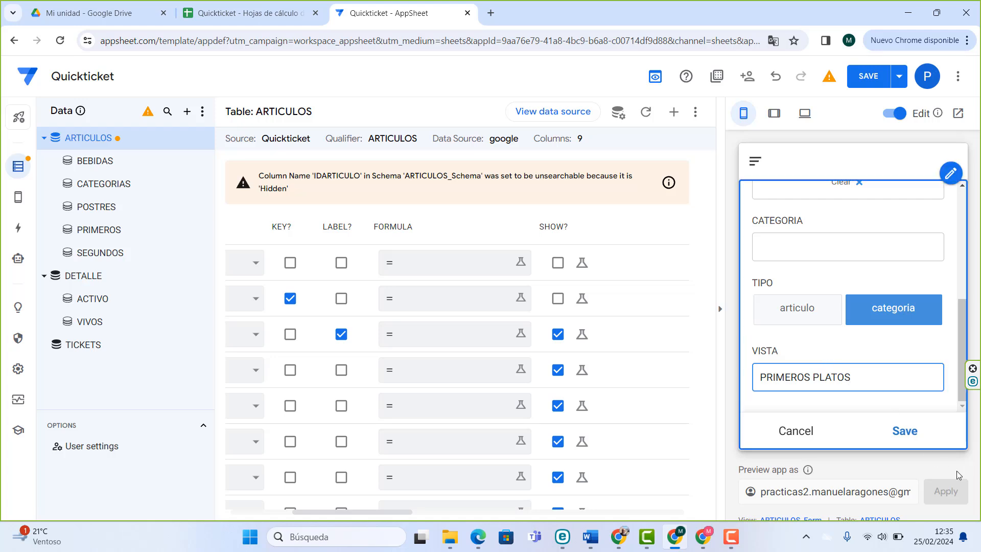
{"action": "left_click", "coordinate": [905, 432]}
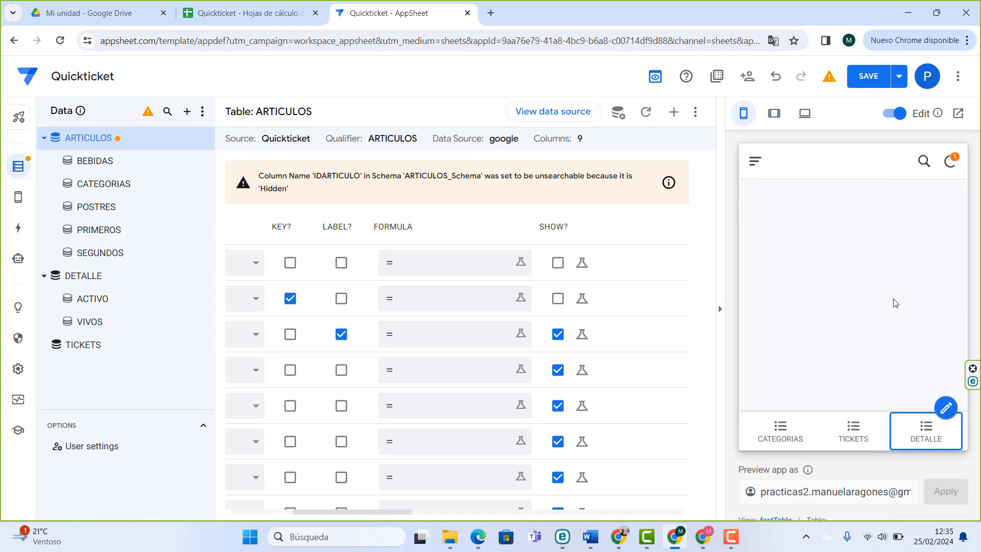
- Add a new record in the ARTICULOS+ view with NOMBRE ARTICULO NACHOS and PRECIO 50
{"action": "left_click", "coordinate": [755, 161]}
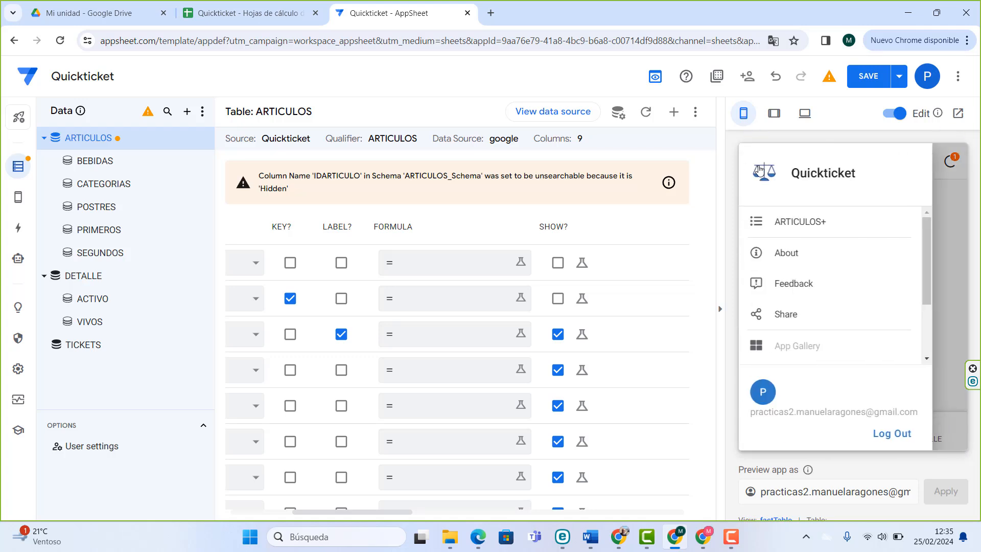
{"action": "left_click", "coordinate": [786, 220]}
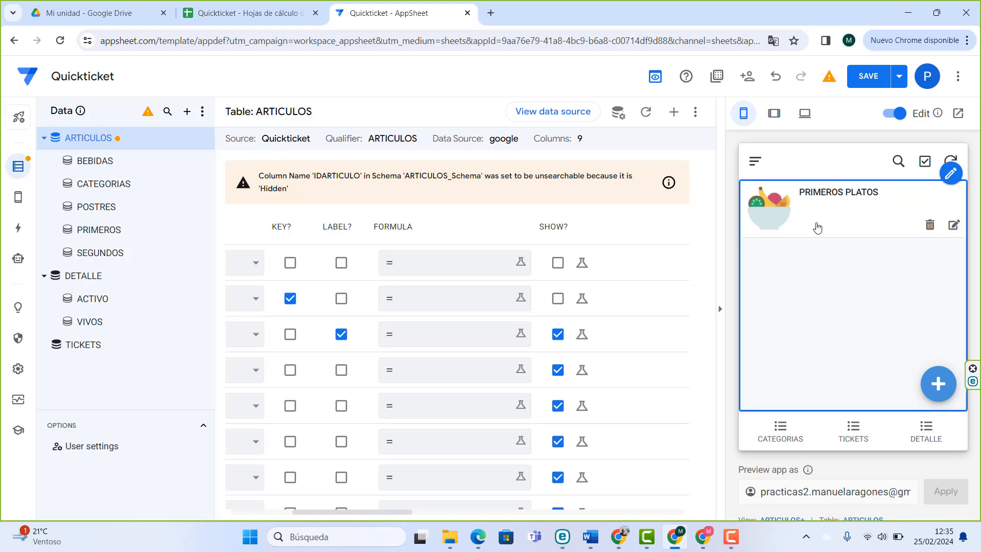
{"action": "left_click", "coordinate": [940, 384]}
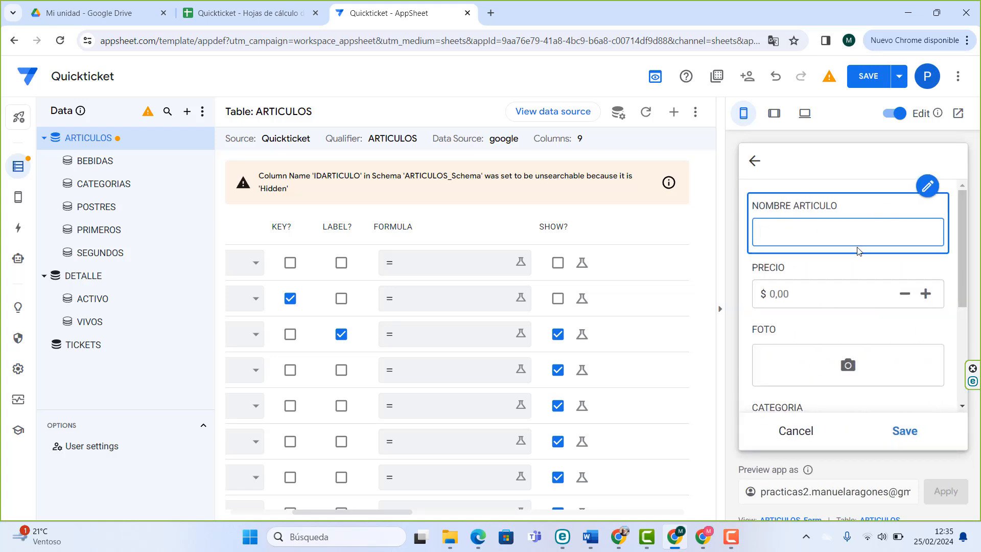
{"action": "type", "text": "NACHOS"}
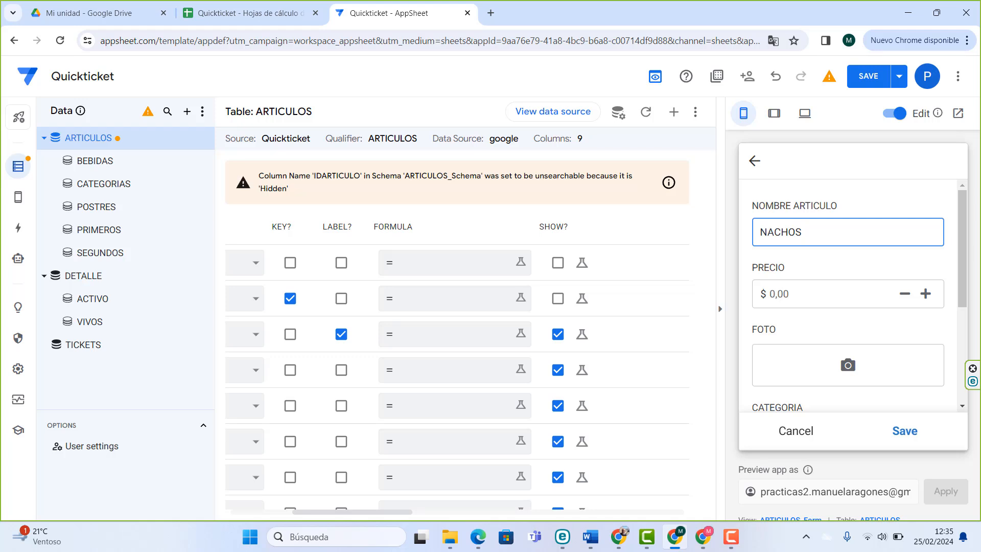
{"action": "left_click", "coordinate": [772, 298]}
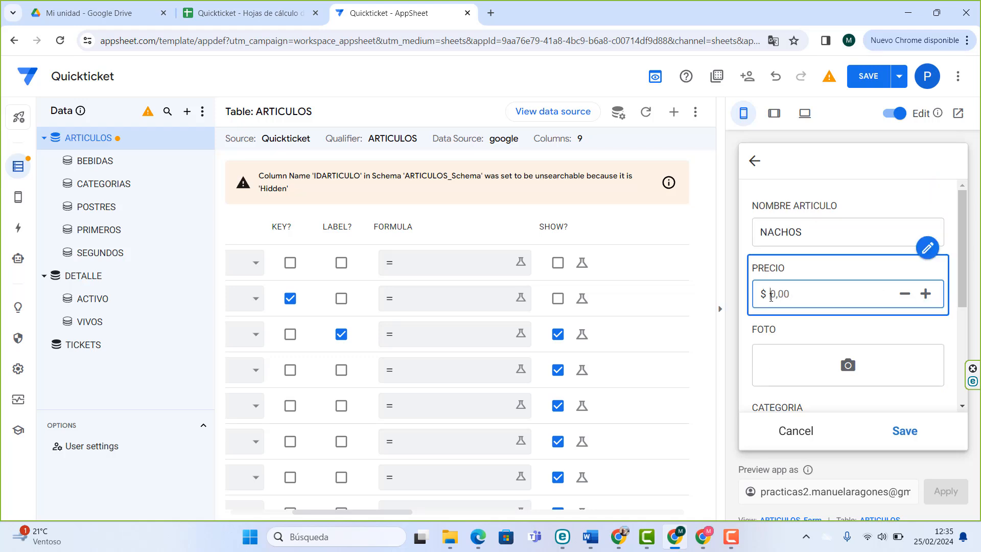
{"action": "type", "text": "50"}
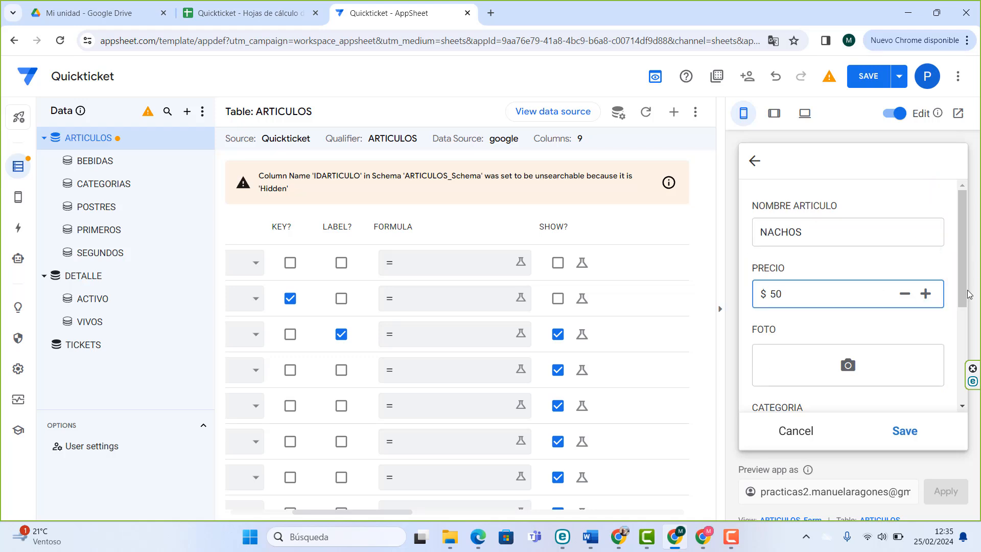
- Attach the nachos image as the new article's FOTO
{"action": "left_click", "coordinate": [849, 366]}
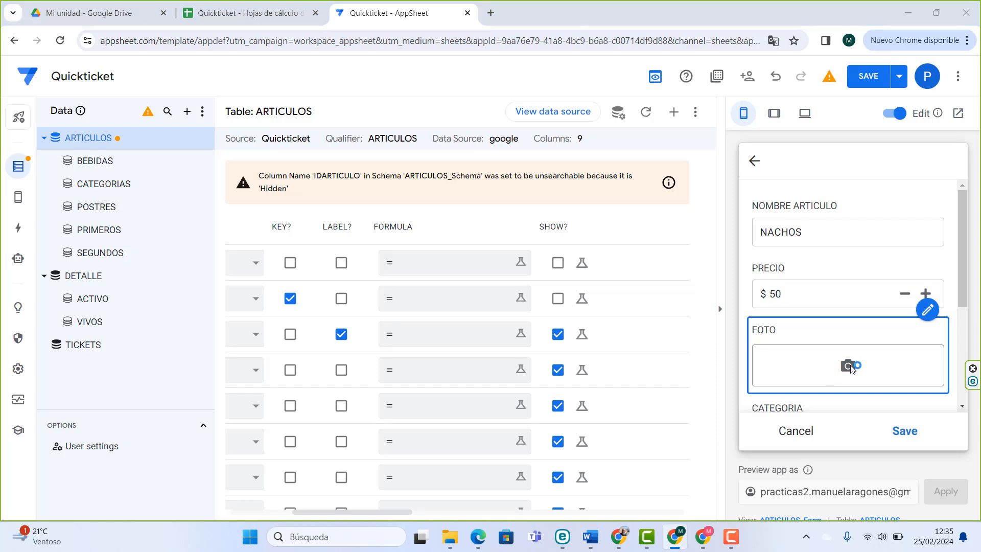
{"action": "left_click", "coordinate": [291, 105]}
{"action": "left_click", "coordinate": [382, 283]}
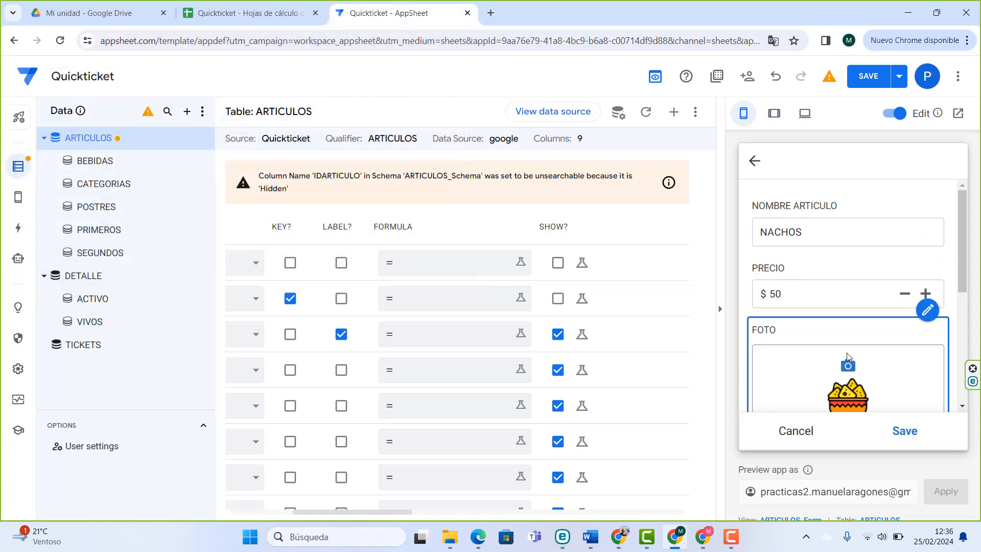
- Set CATEGORIA to PRIMER PLATO and TIPO to articulo, leave VISTA empty, and save the NACHOS record
{"action": "scroll", "coordinate": [845, 353], "scroll_direction": "down", "scroll_amount": 3}
{"action": "left_click", "coordinate": [827, 361]}
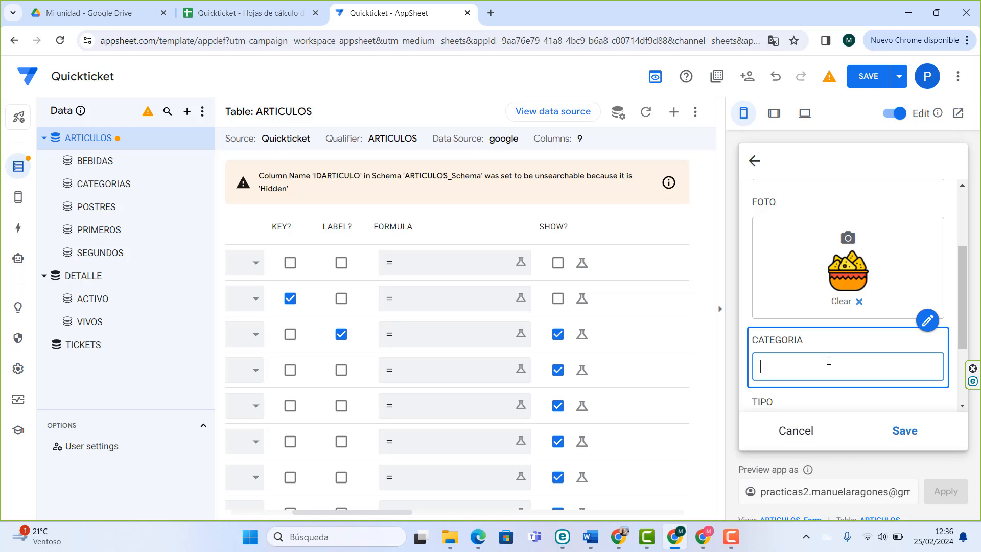
{"action": "scroll", "coordinate": [838, 363], "scroll_direction": "up", "scroll_amount": 2}
{"action": "scroll", "coordinate": [830, 368], "scroll_direction": "down", "scroll_amount": 3}
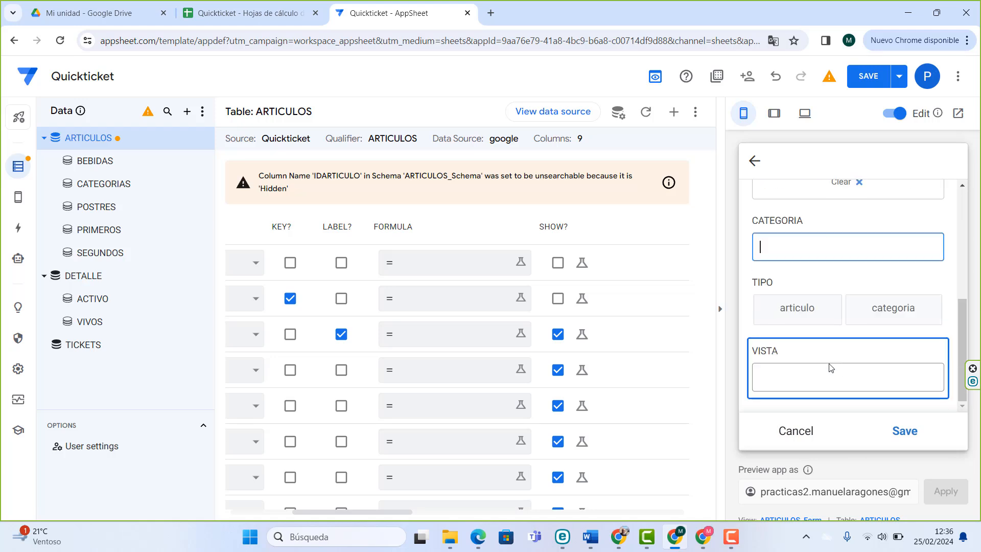
{"action": "type", "text": "PRI"}
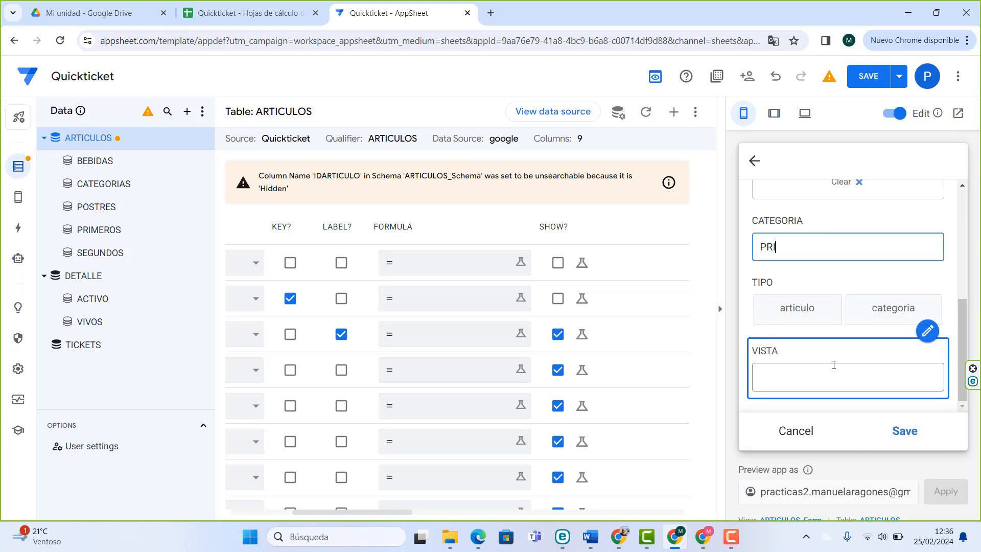
{"action": "type", "text": "MER PLATOS"}
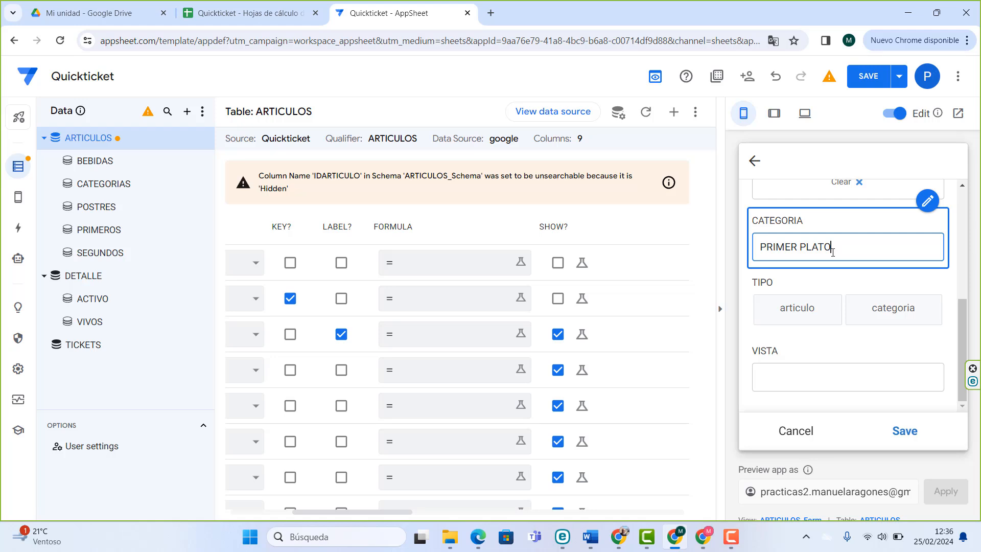
{"action": "left_click", "coordinate": [804, 309]}
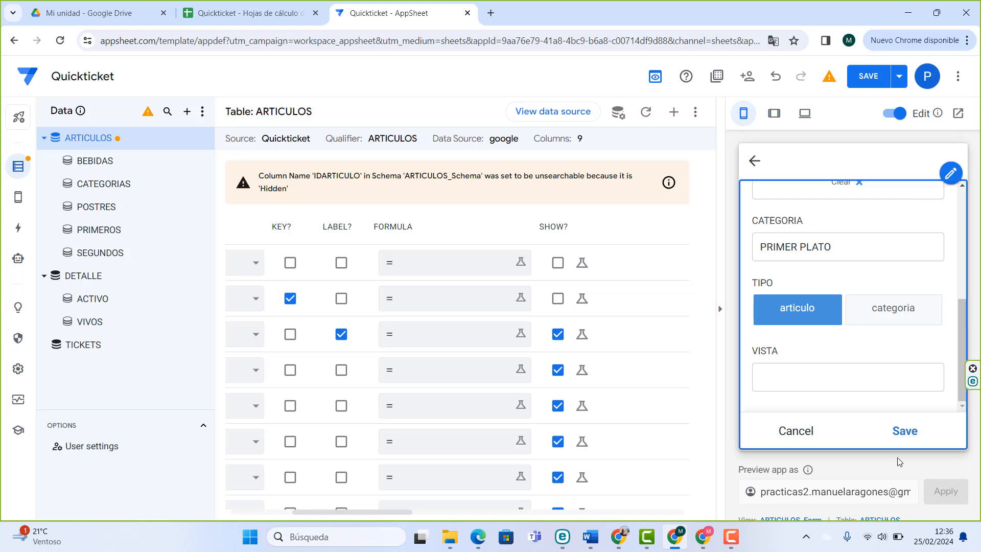
{"action": "left_click", "coordinate": [904, 432]}
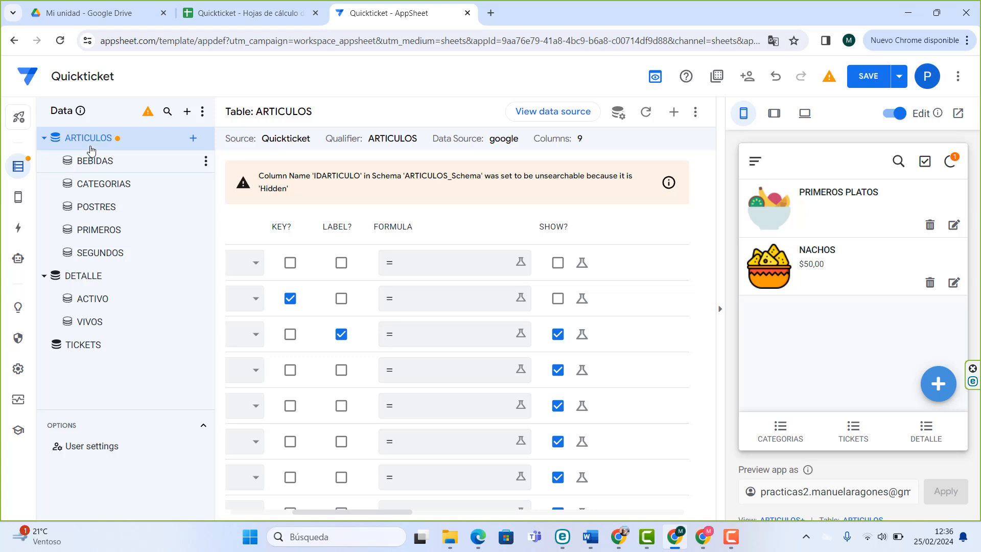
- Compare the row filter condition of the PRIMEROS slice with the CATEGORIA value in the NACHOS record, leaving the record unedited
{"action": "left_click", "coordinate": [99, 231]}
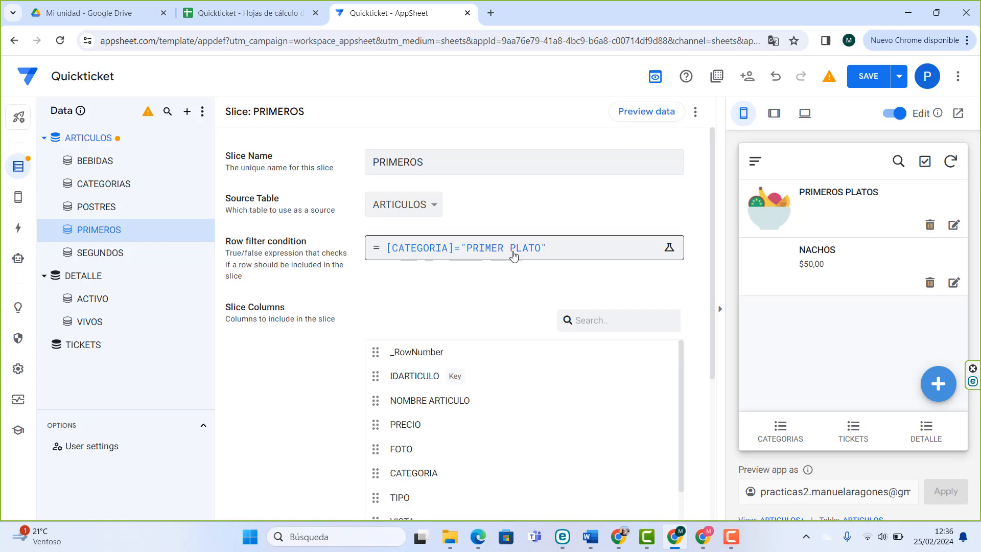
{"action": "left_click", "coordinate": [955, 284]}
{"action": "scroll", "coordinate": [872, 307], "scroll_direction": "down", "scroll_amount": 5}
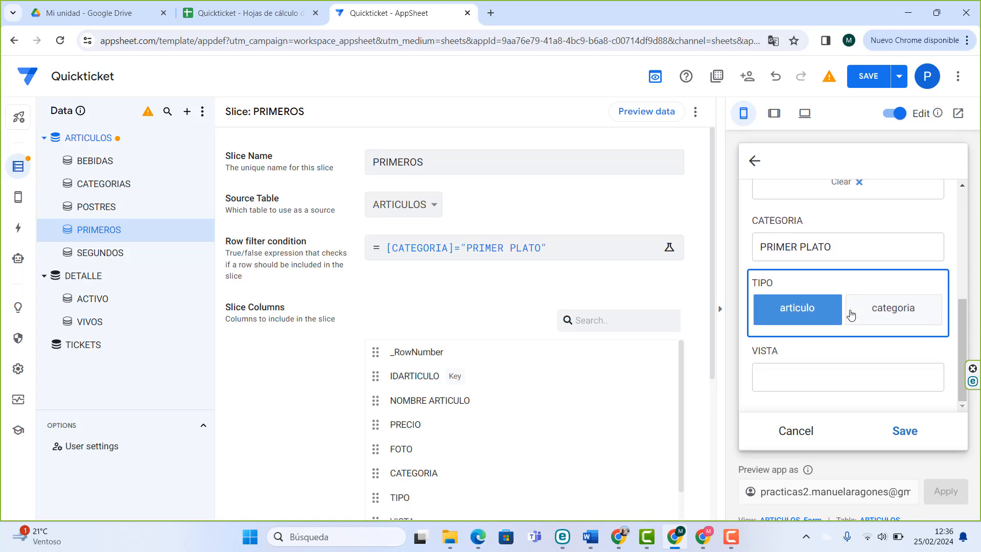
{"action": "triple_click", "coordinate": [815, 246]}
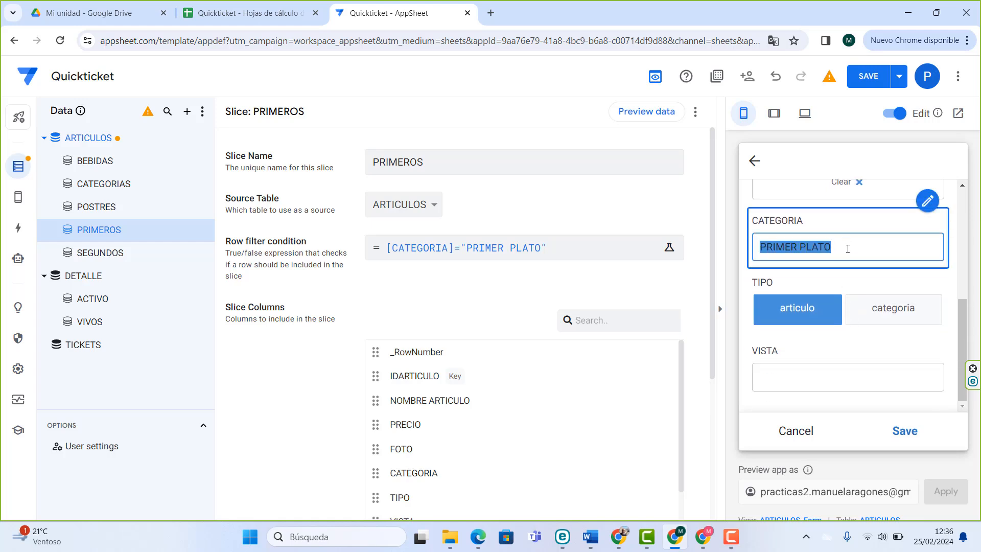
{"action": "left_click", "coordinate": [796, 431]}
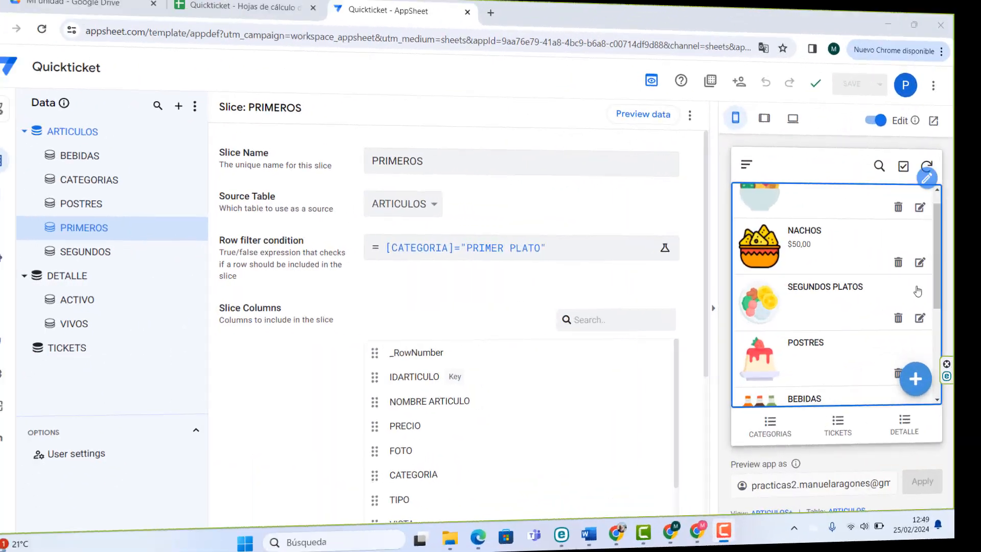
- Review the article list in the app preview and open the app's views configuration
{"action": "scroll", "coordinate": [887, 319], "scroll_direction": "down", "scroll_amount": 3}
{"action": "scroll", "coordinate": [888, 319], "scroll_direction": "up", "scroll_amount": 3}
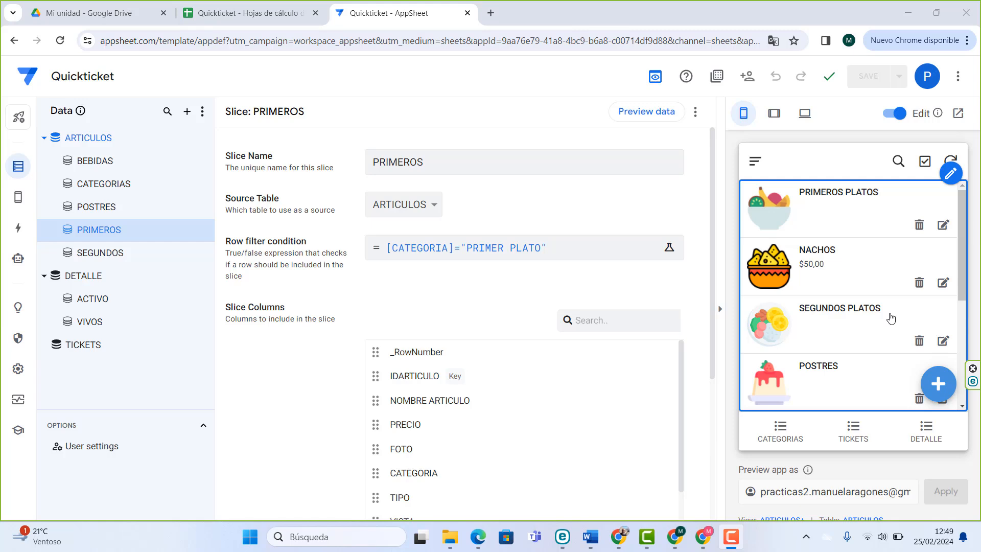
{"action": "scroll", "coordinate": [891, 319], "scroll_direction": "down", "scroll_amount": 3}
{"action": "scroll", "coordinate": [889, 321], "scroll_direction": "up", "scroll_amount": 3}
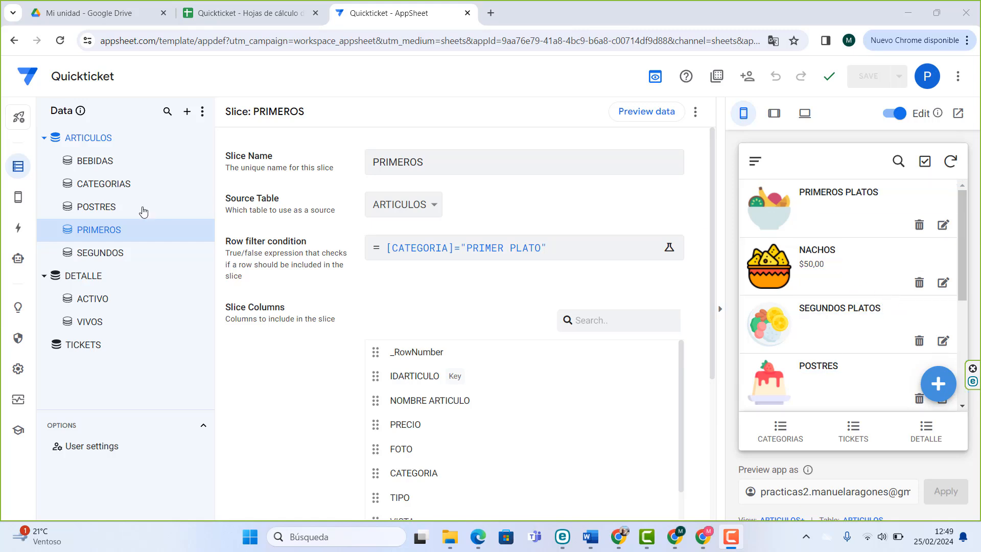
{"action": "left_click", "coordinate": [18, 201]}
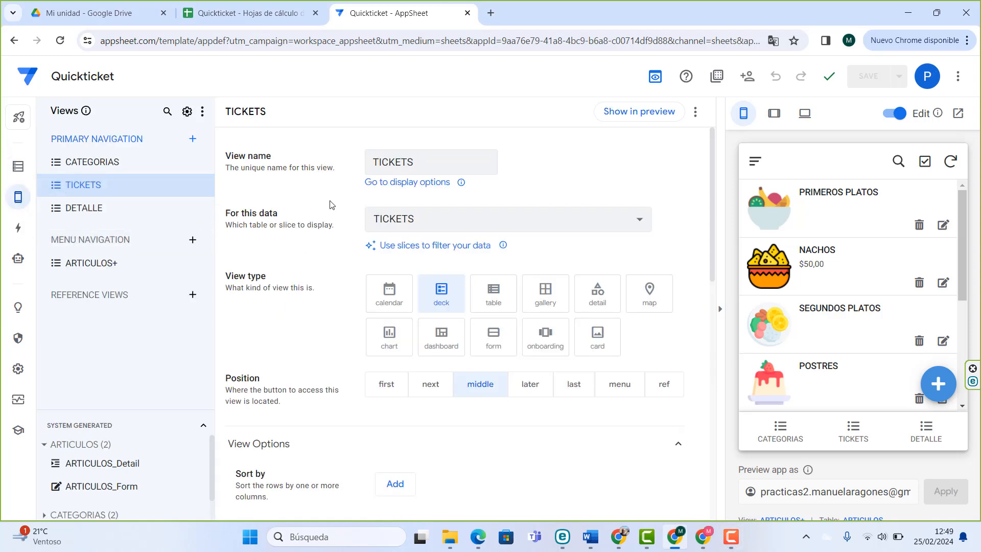
- Delete the TICKETS and DETALLE views from the primary navigation
{"action": "left_click", "coordinate": [103, 165]}
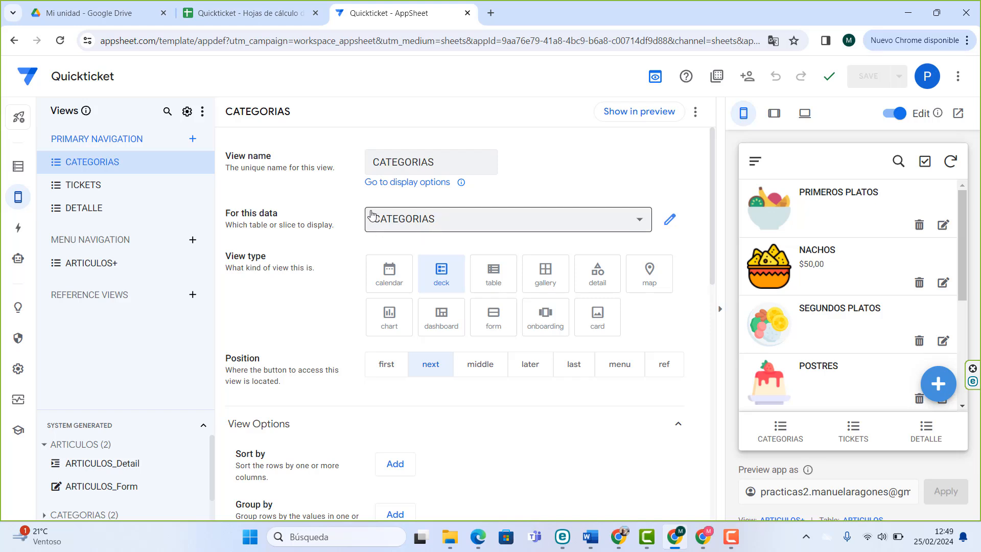
{"action": "left_click", "coordinate": [111, 186]}
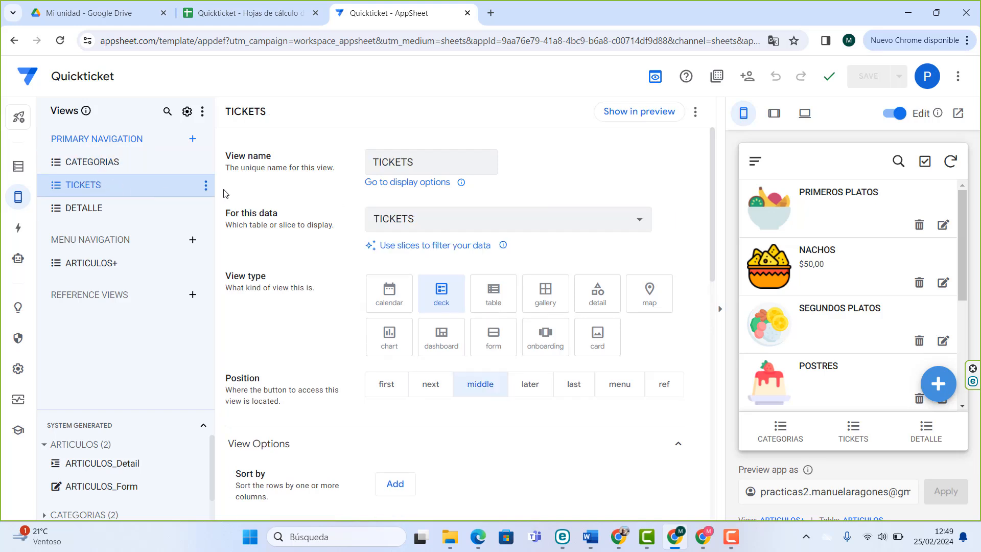
{"action": "left_click", "coordinate": [206, 185]}
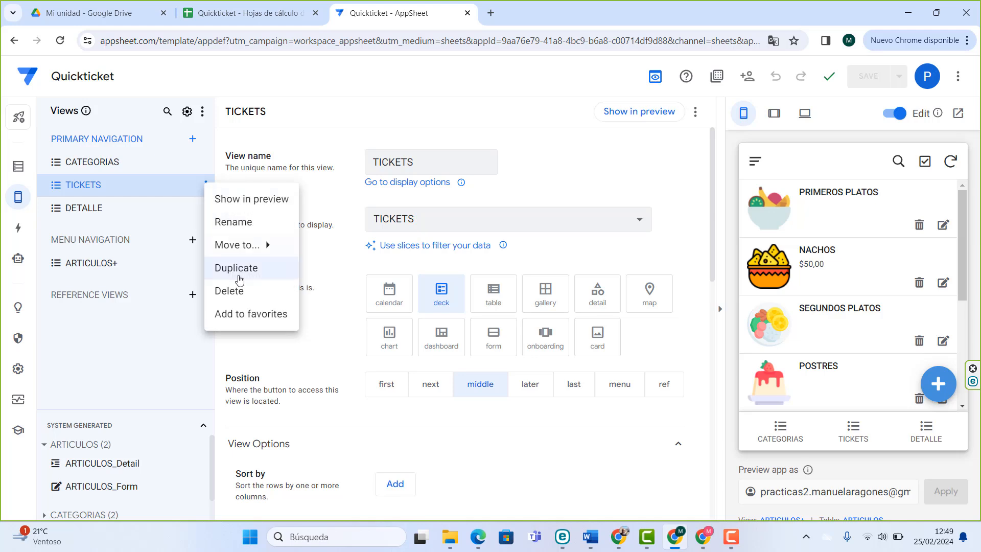
{"action": "left_click", "coordinate": [228, 289]}
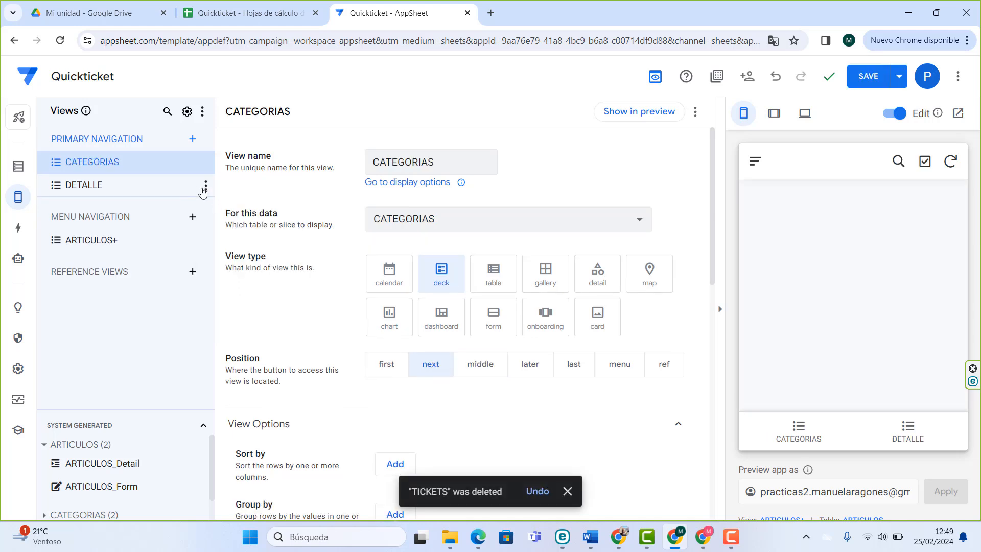
{"action": "left_click", "coordinate": [203, 191]}
{"action": "left_click", "coordinate": [206, 187]}
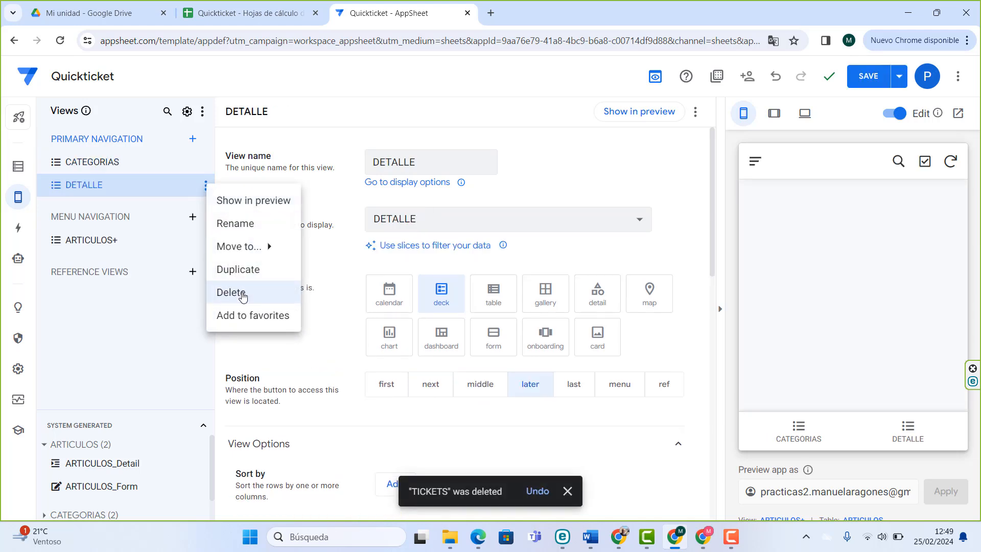
{"action": "left_click", "coordinate": [242, 295]}
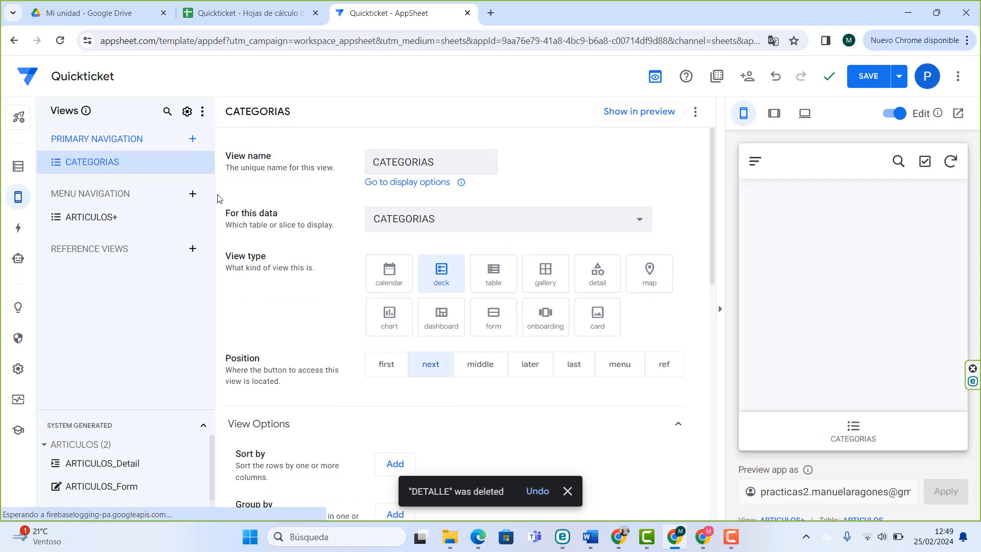
- Create a primary navigation view named PRIMEROS PLATOS that displays the PRIMEROS slice as a deck
{"action": "left_click", "coordinate": [193, 138]}
{"action": "left_click", "coordinate": [329, 388]}
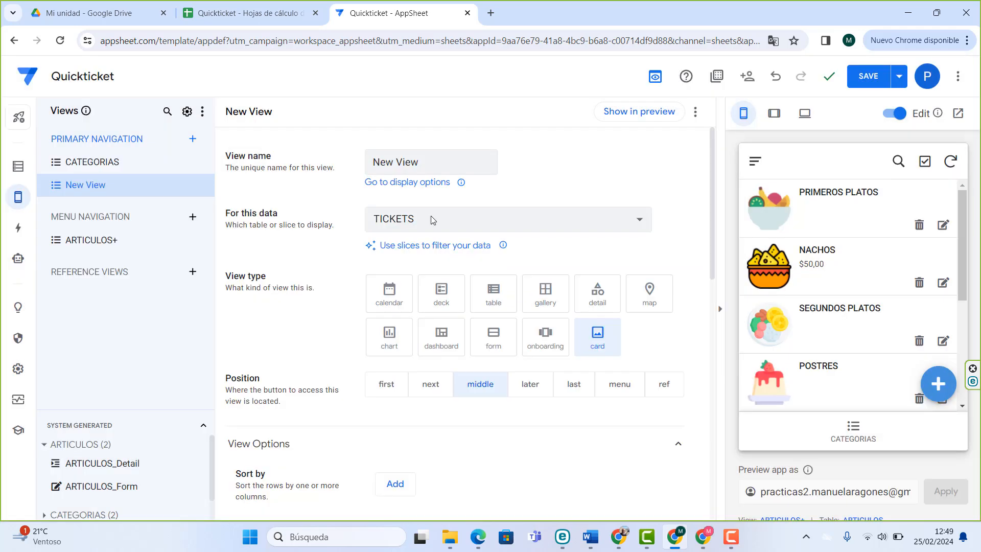
{"action": "triple_click", "coordinate": [434, 161]}
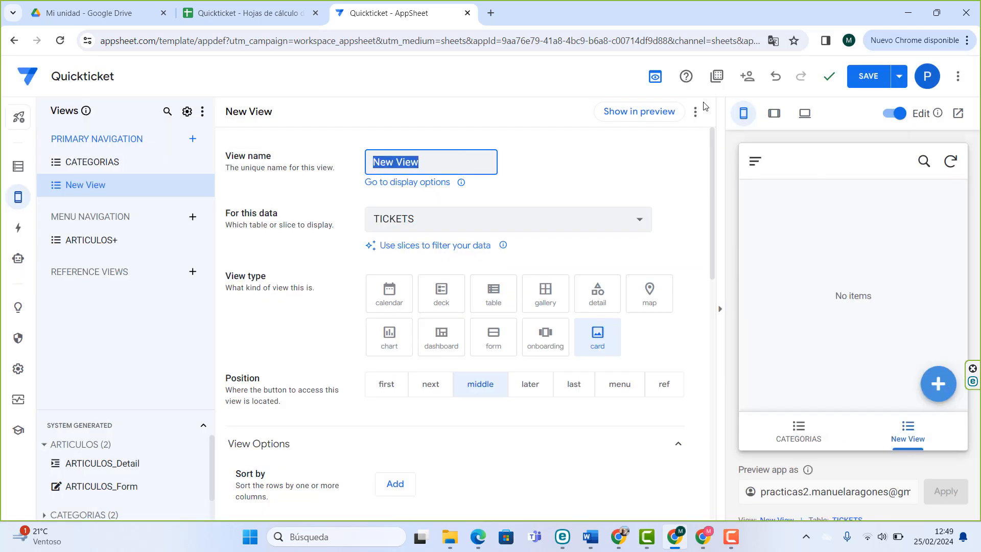
{"action": "type", "text": "PR"}
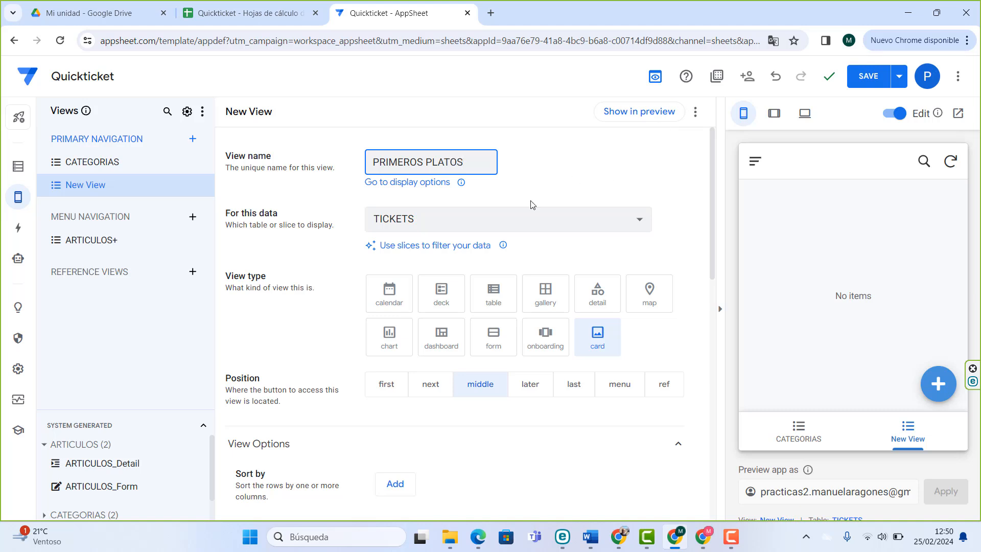
{"action": "type", "text": "IMEROS PLATOS"}
{"action": "left_click", "coordinate": [441, 223]}
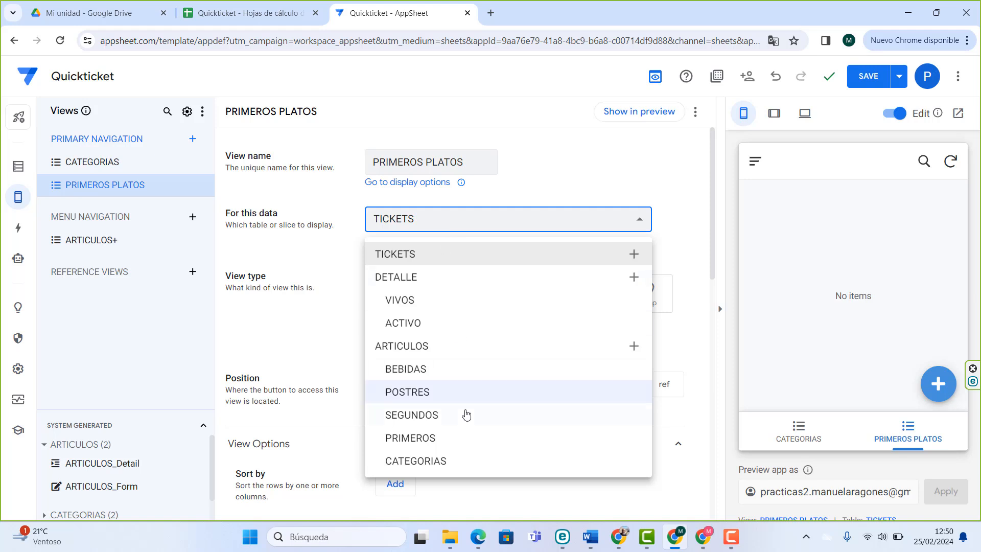
{"action": "left_click", "coordinate": [422, 440]}
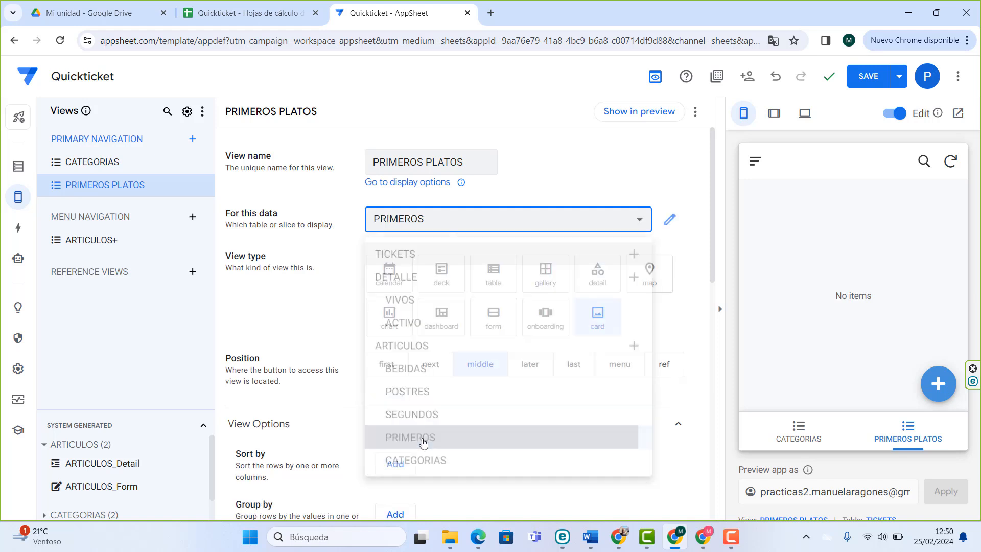
{"action": "left_click", "coordinate": [442, 285]}
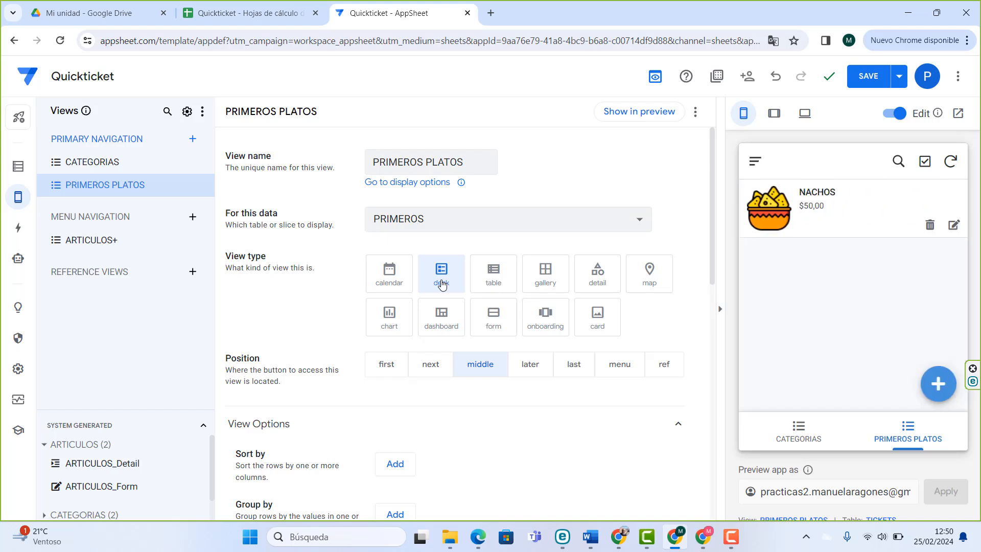
- Compare the NACHOS record's CATEGORIA with the PRIMEROS slice's row filter condition and check the PRIMEROS PLATOS view in the app preview
{"action": "left_click", "coordinate": [134, 166]}
{"action": "left_click", "coordinate": [132, 188]}
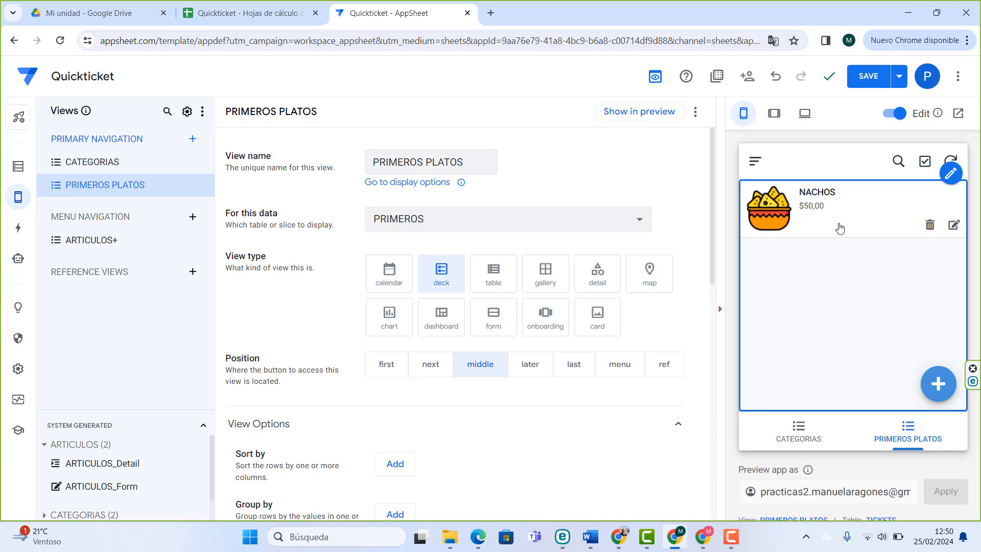
{"action": "left_click", "coordinate": [756, 164]}
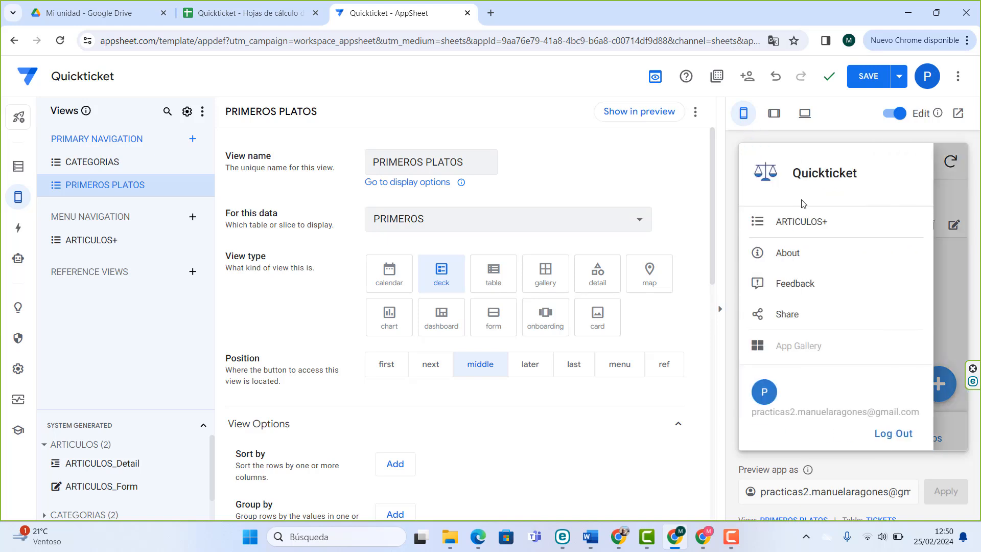
{"action": "left_click", "coordinate": [800, 224]}
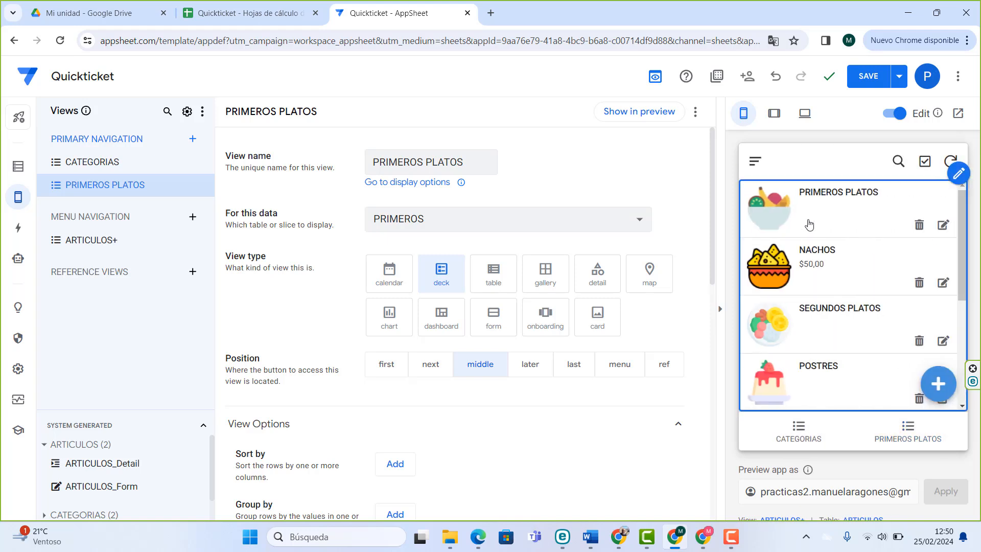
{"action": "left_click", "coordinate": [825, 267]}
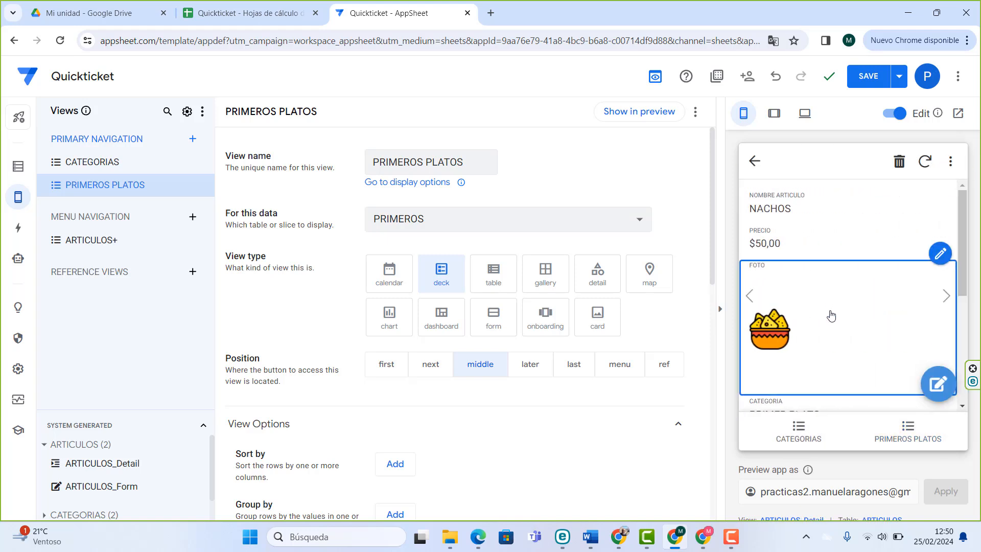
{"action": "scroll", "coordinate": [828, 313], "scroll_direction": "down", "scroll_amount": 3}
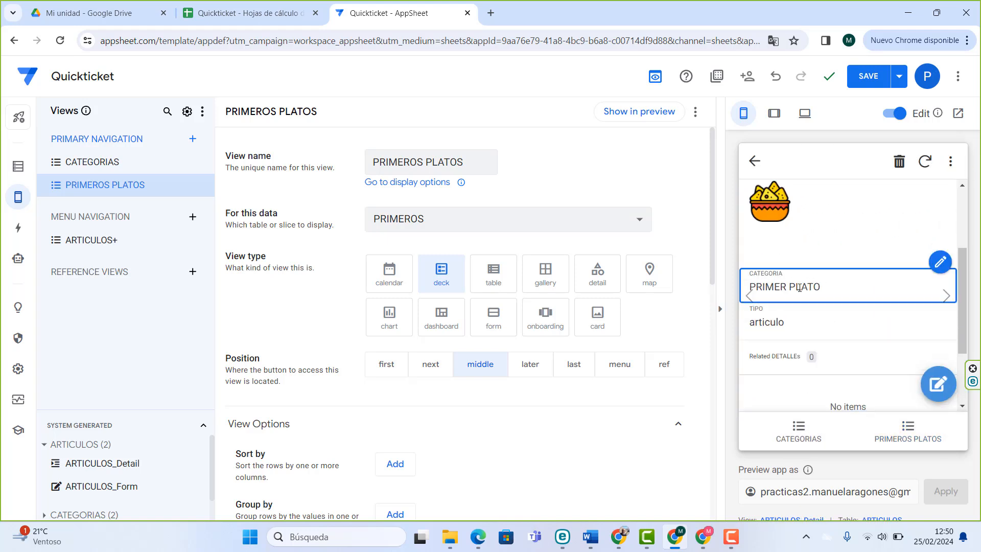
{"action": "left_click", "coordinate": [18, 166]}
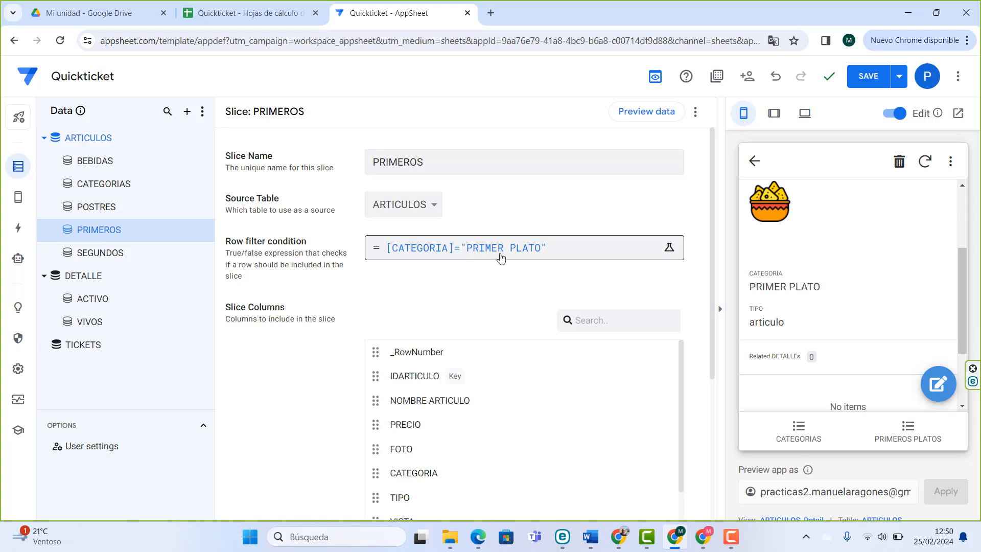
{"action": "left_click", "coordinate": [919, 442]}
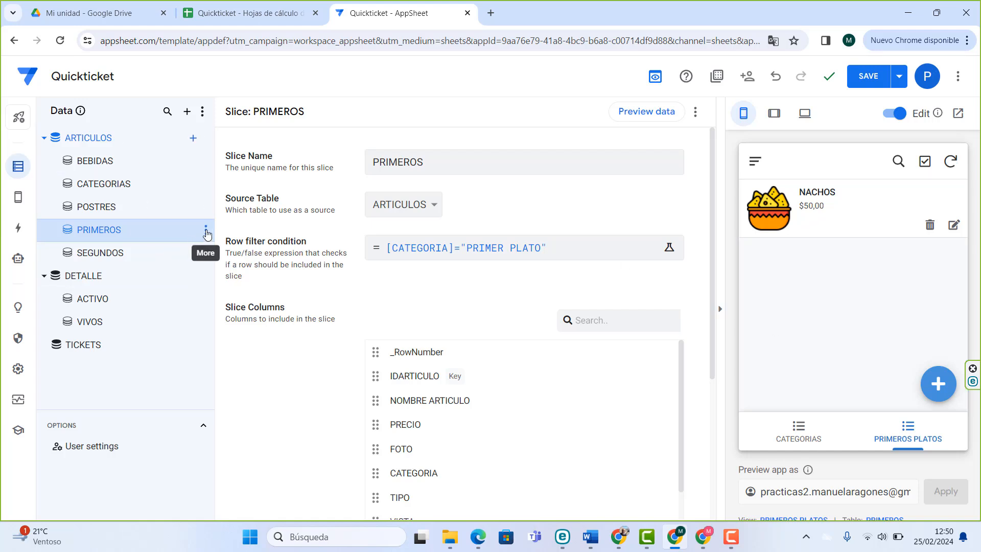
{"action": "left_click", "coordinate": [206, 230]}
{"action": "left_click", "coordinate": [131, 260]}
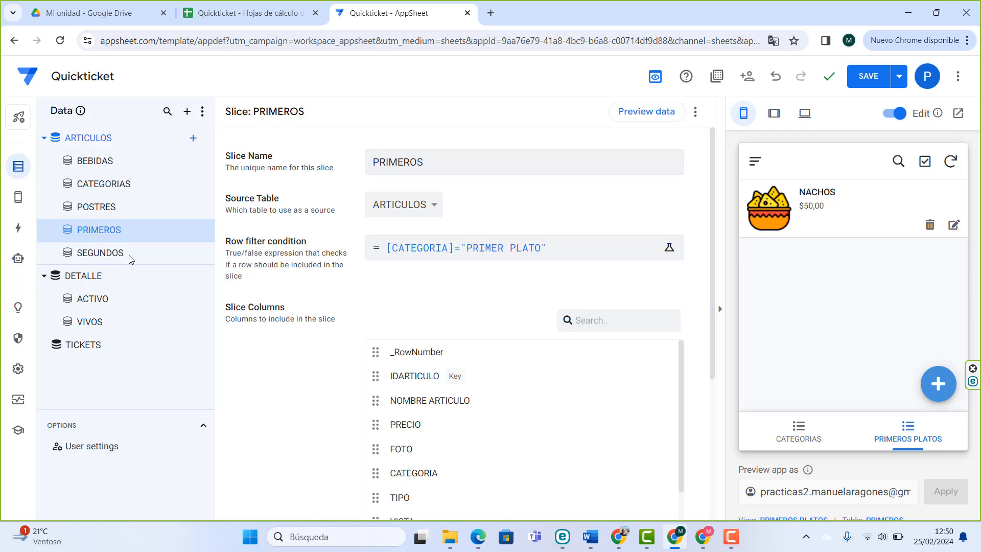
- Duplicate the PRIMEROS PLATOS view and rename the copy SEGUNDOS PLATOS
{"action": "left_click", "coordinate": [18, 198]}
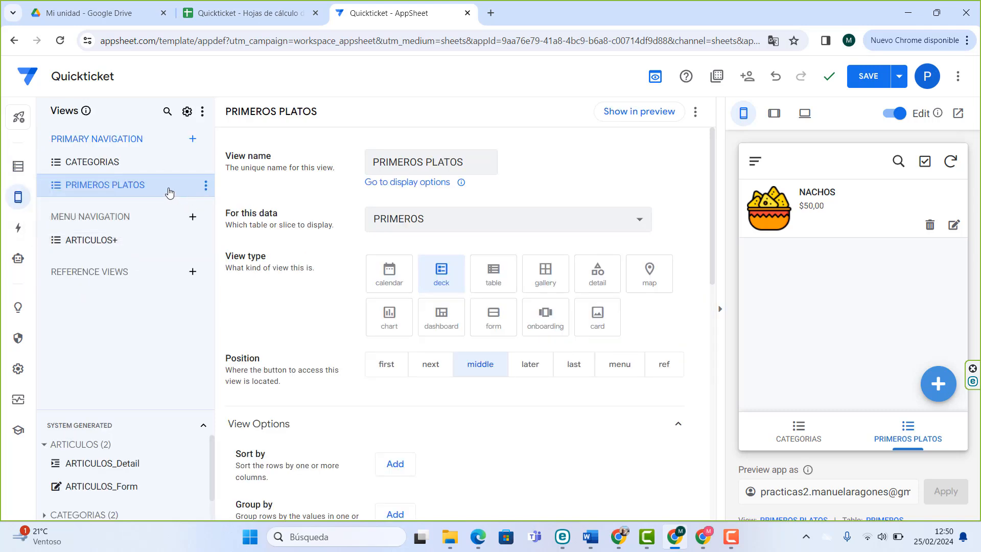
{"action": "left_click", "coordinate": [206, 185]}
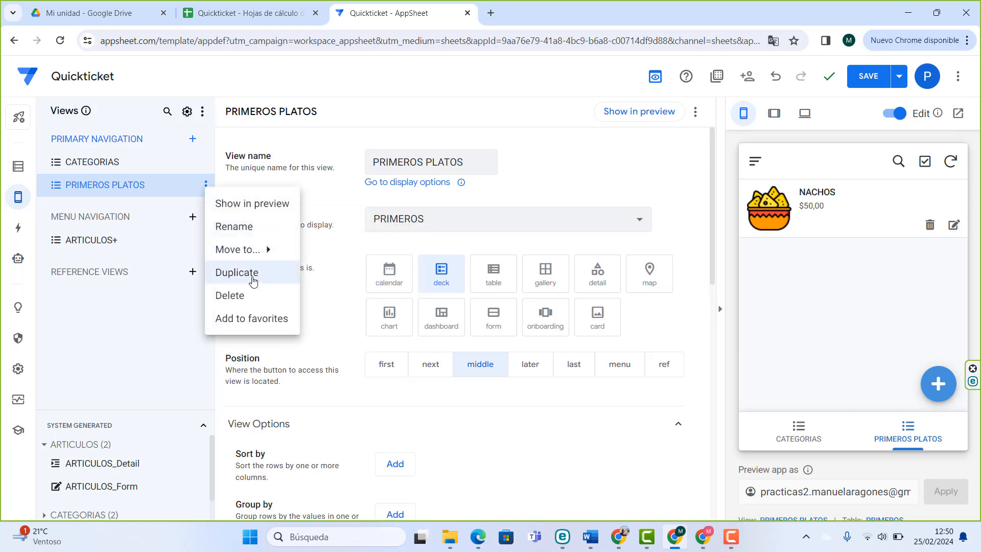
{"action": "left_click", "coordinate": [236, 272]}
{"action": "left_click_drag", "start_coordinate": [476, 165], "coordinate": [417, 164]}
{"action": "key", "text": "BackSpace"}
{"action": "key", "text": "BackSpace"}
{"action": "key", "text": "BackSpace"}
{"action": "key", "text": "BackSpace"}
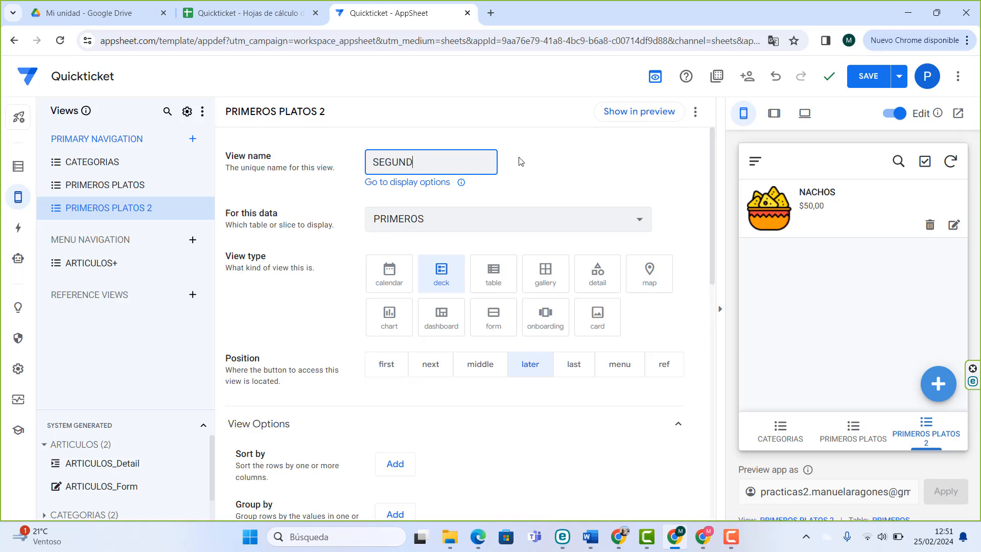
{"action": "type", "text": "SEGUNDOS PLATOS"}
- Set the SEGUNDOS PLATOS view's data to the SEGUNDOS slice and save the app
{"action": "left_click", "coordinate": [454, 221]}
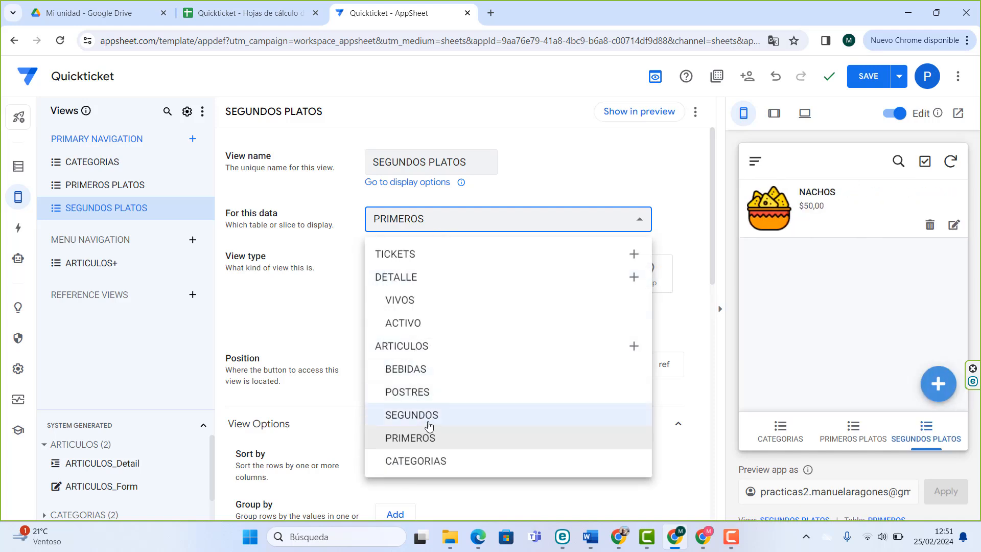
{"action": "left_click", "coordinate": [429, 423]}
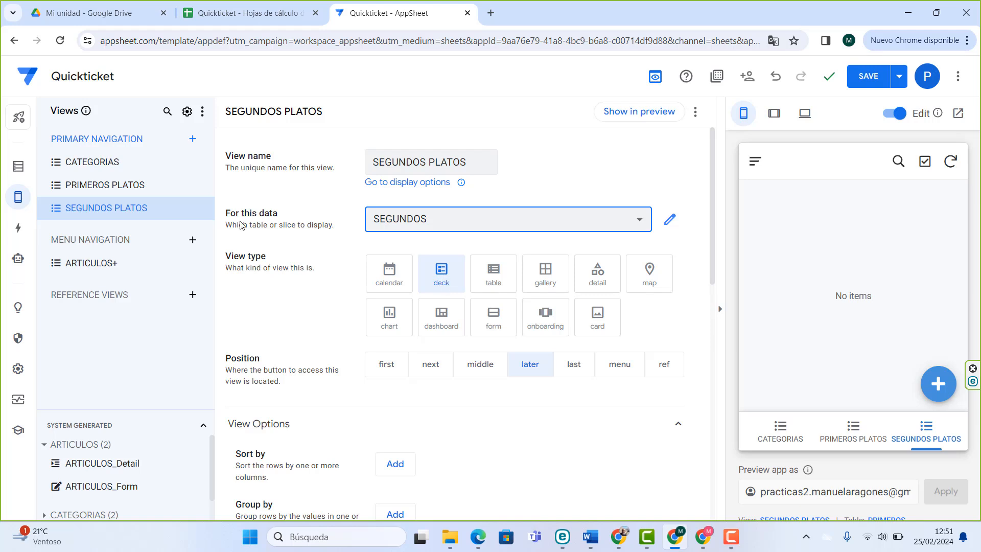
{"action": "left_click", "coordinate": [870, 80]}
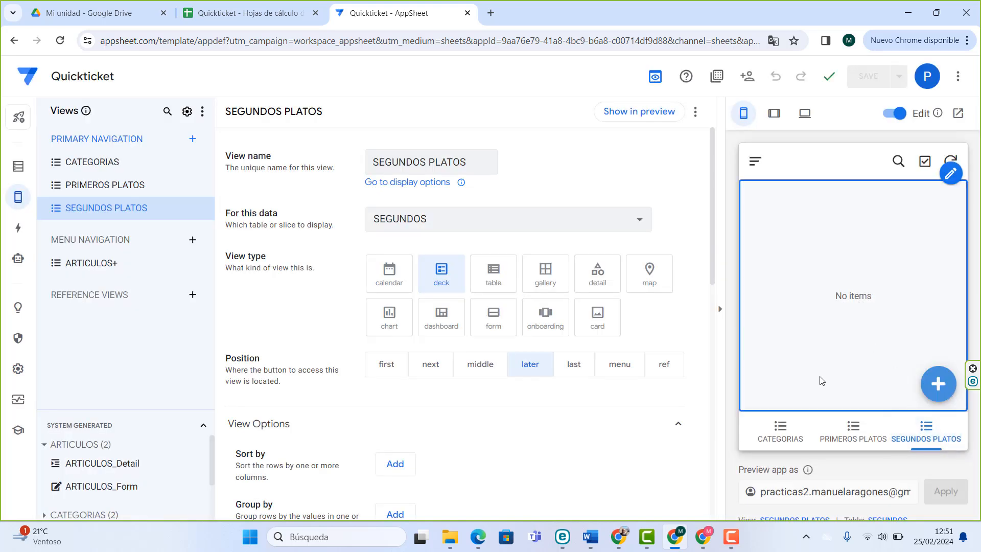
- In the app preview, set the PIZZA article's CATEGORIA to SEGUNDO PLATO, save the record, and check the SEGUNDOS PLATOS view
{"action": "left_click", "coordinate": [755, 162]}
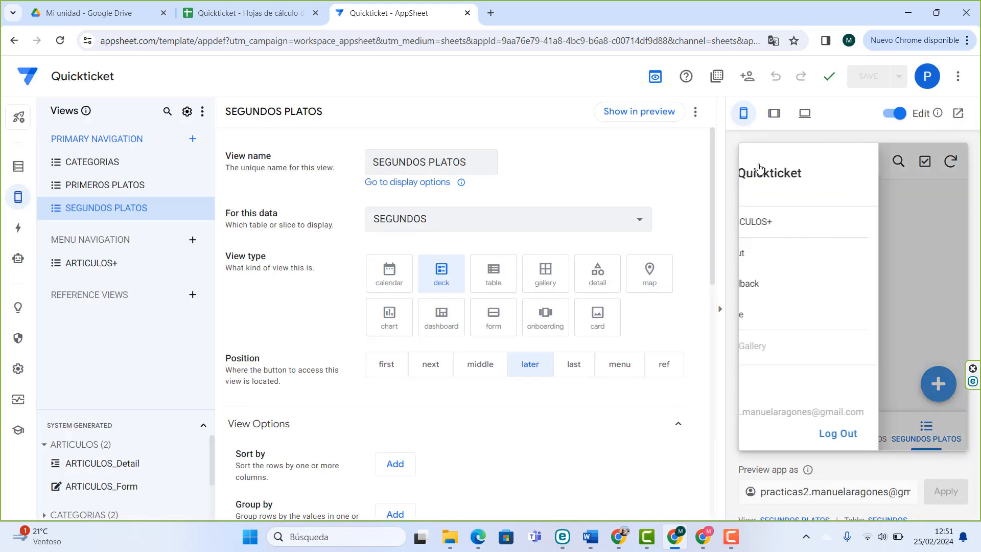
{"action": "left_click", "coordinate": [804, 232]}
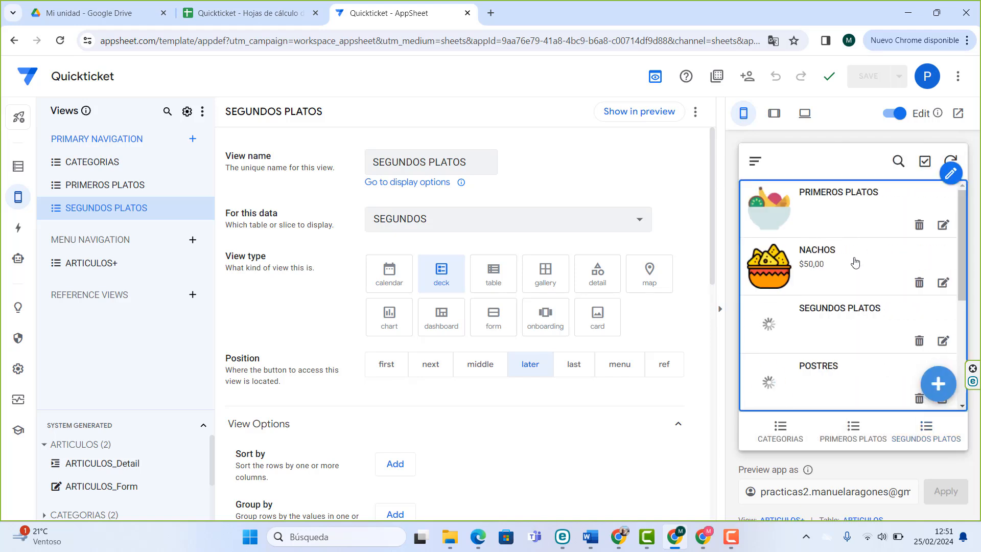
{"action": "scroll", "coordinate": [851, 276], "scroll_direction": "down", "scroll_amount": 5}
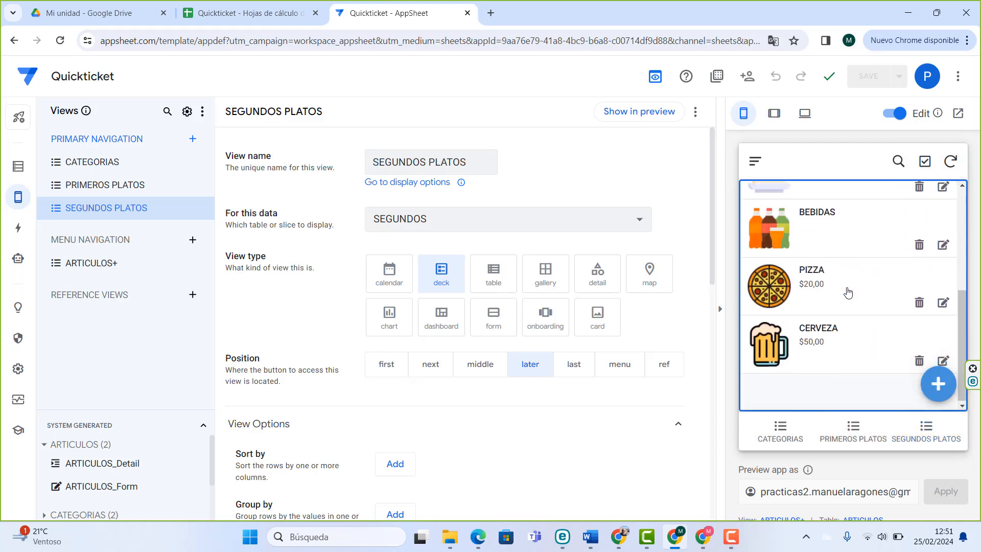
{"action": "left_click", "coordinate": [848, 292]}
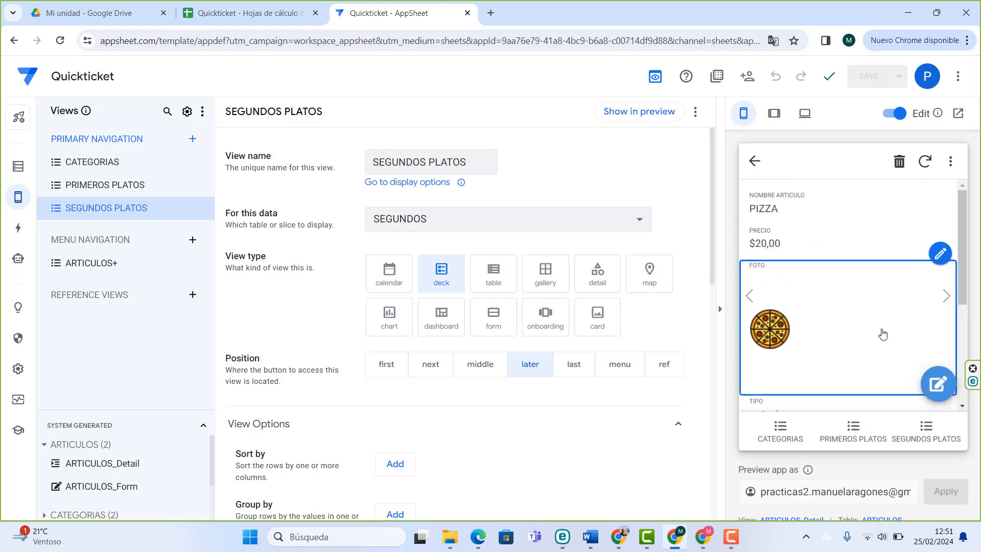
{"action": "left_click", "coordinate": [938, 383]}
{"action": "scroll", "coordinate": [850, 322], "scroll_direction": "down", "scroll_amount": 3}
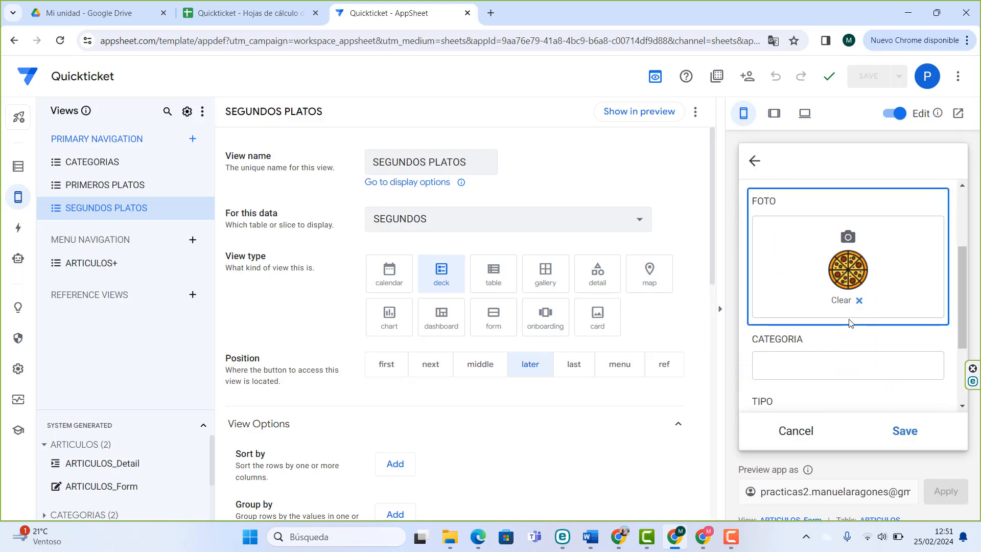
{"action": "scroll", "coordinate": [850, 322], "scroll_direction": "down", "scroll_amount": 2}
{"action": "scroll", "coordinate": [848, 326], "scroll_direction": "down", "scroll_amount": 2}
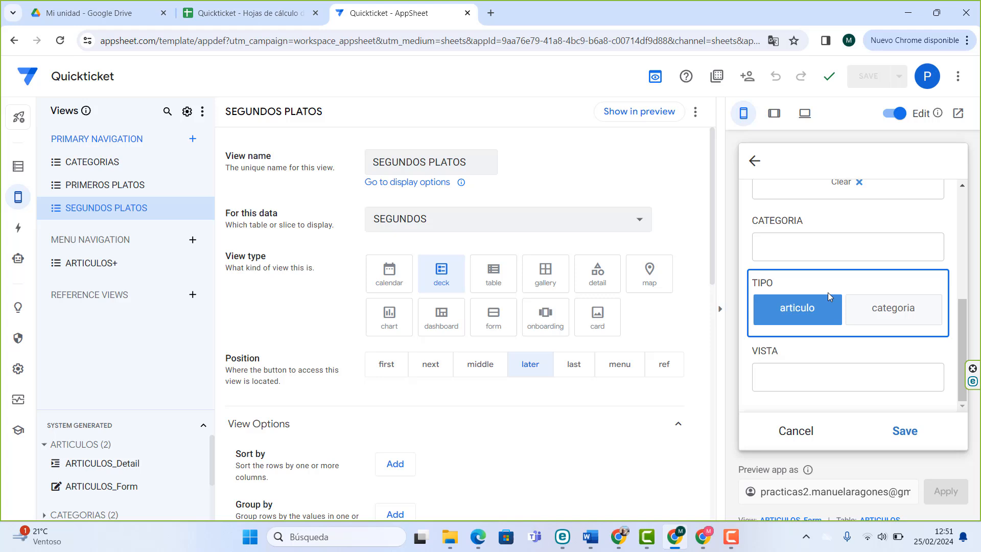
{"action": "left_click", "coordinate": [804, 253]}
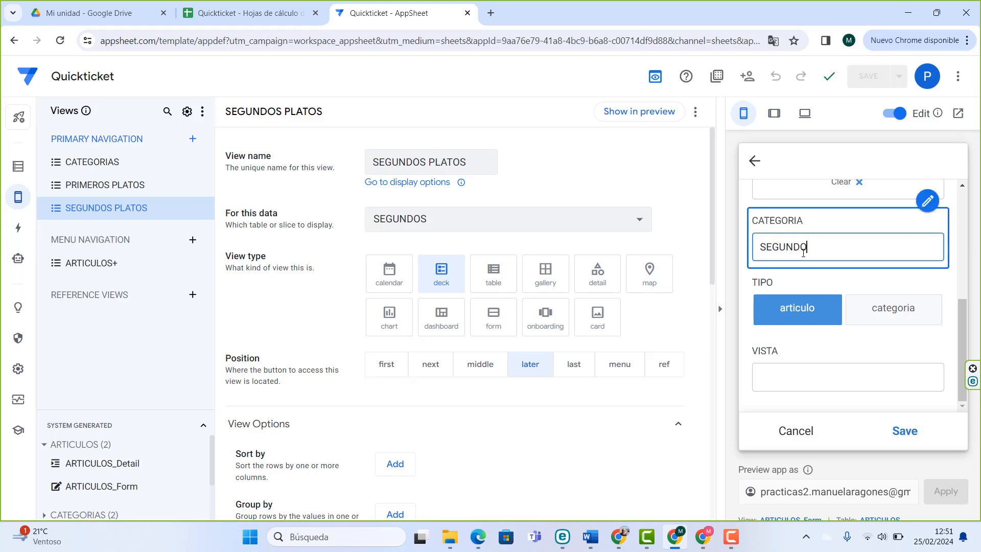
{"action": "type", "text": "SEGUNDO PLATO"}
{"action": "left_click", "coordinate": [905, 431]}
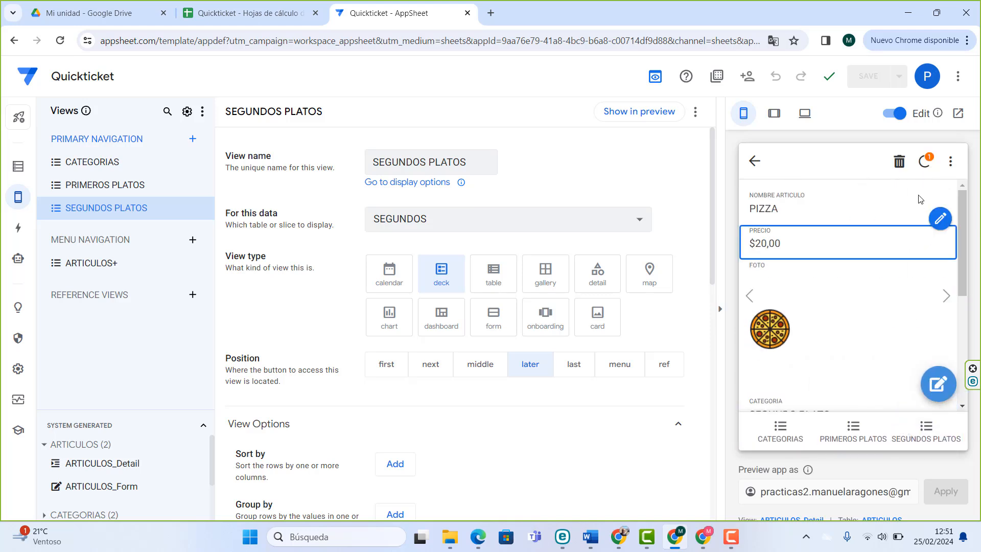
{"action": "left_click", "coordinate": [926, 432]}
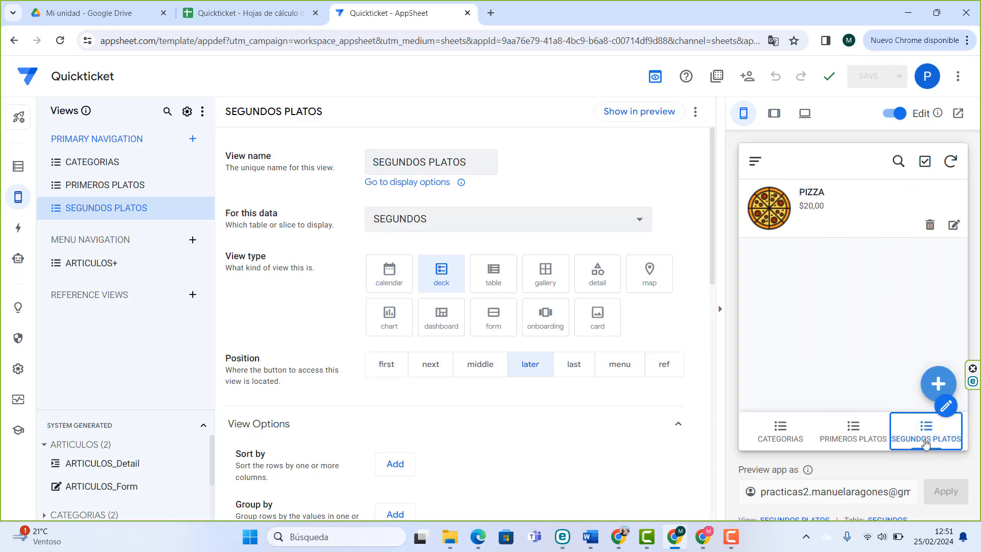
- Compare the SEGUNDOS slice's row filter condition with the PIZZA record's CATEGORIA in the app preview, leaving the record unedited
{"action": "left_click", "coordinate": [18, 166]}
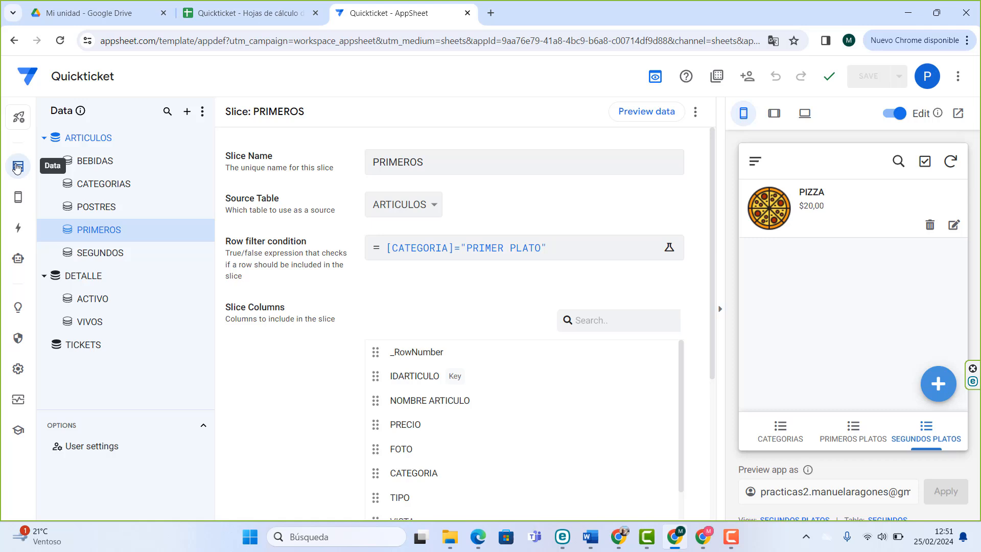
{"action": "left_click", "coordinate": [103, 261]}
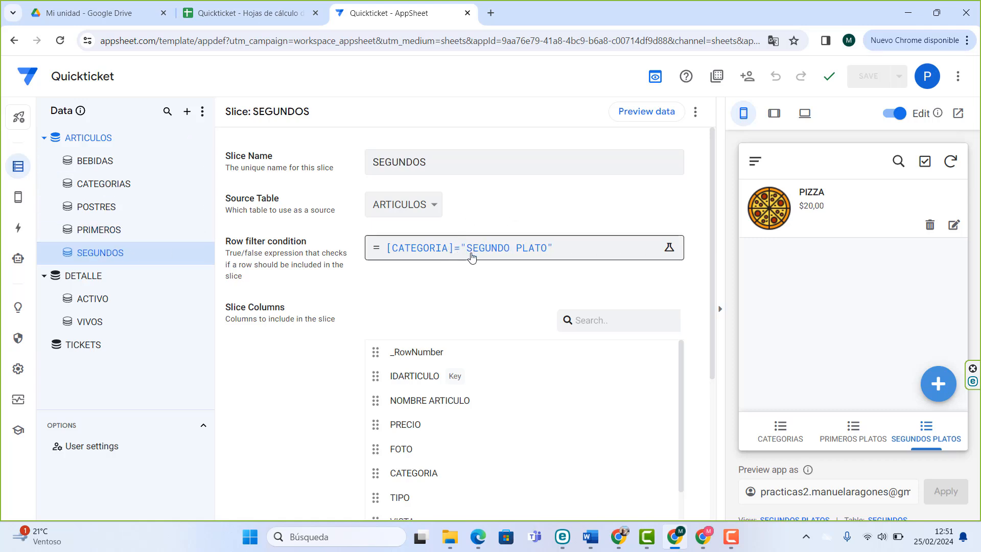
{"action": "left_click", "coordinate": [954, 225]}
{"action": "scroll", "coordinate": [846, 330], "scroll_direction": "down", "scroll_amount": 3}
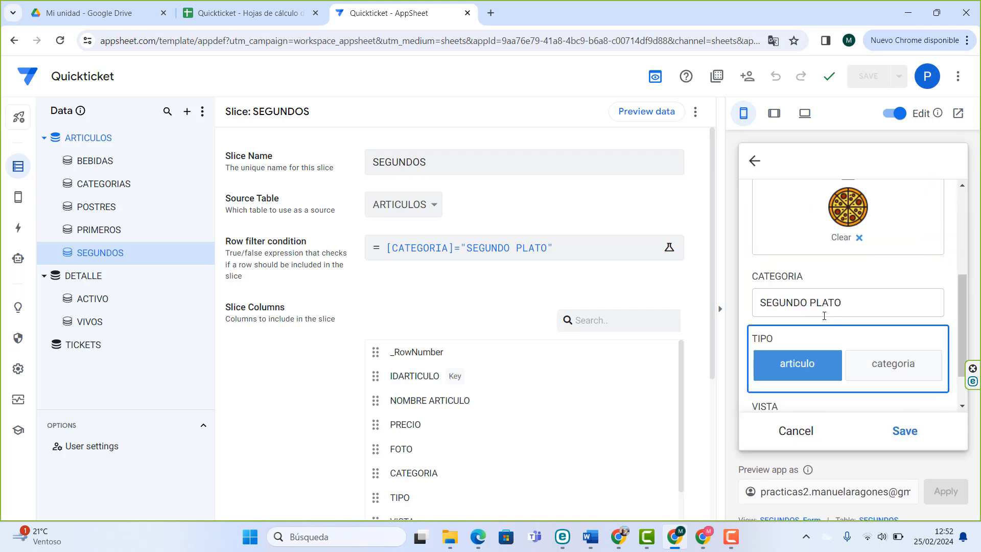
{"action": "left_click", "coordinate": [796, 430]}
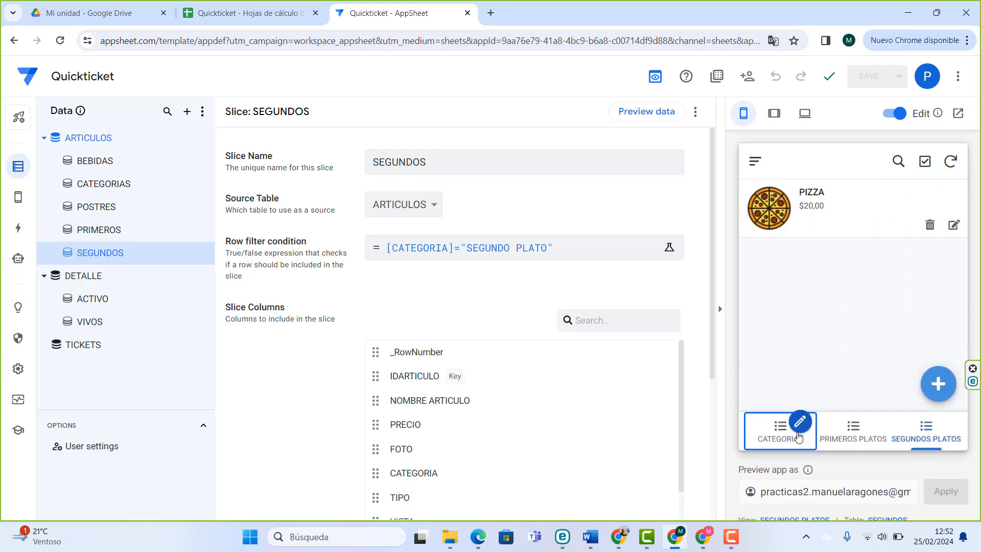
- Duplicate the SEGUNDOS PLATOS view and rename the copy POSTRES
{"action": "left_click", "coordinate": [18, 197]}
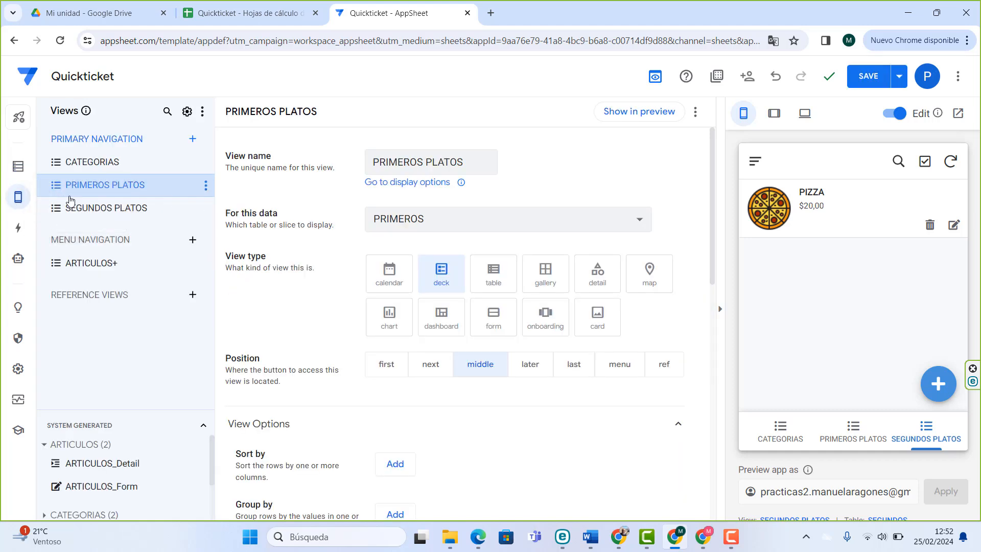
{"action": "left_click", "coordinate": [206, 214]}
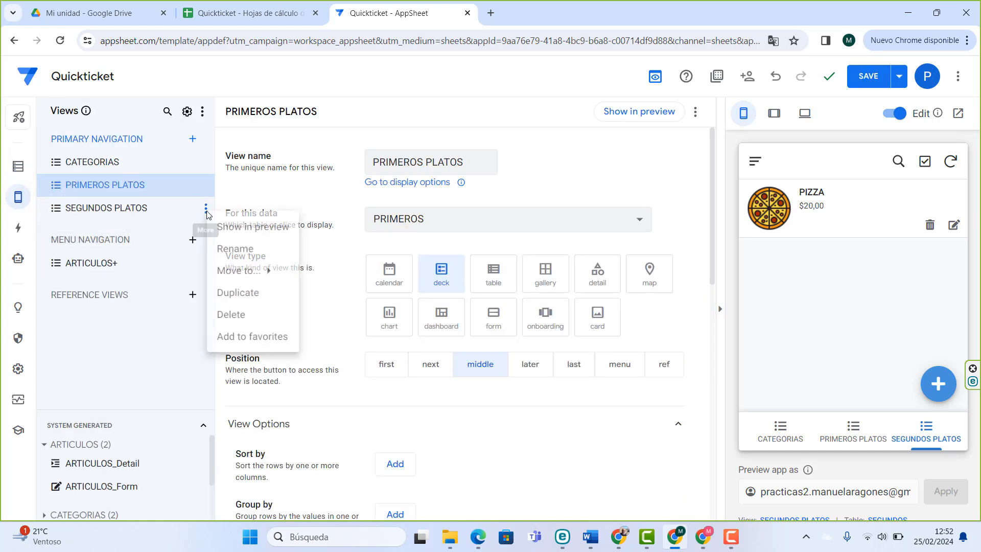
{"action": "left_click", "coordinate": [247, 295]}
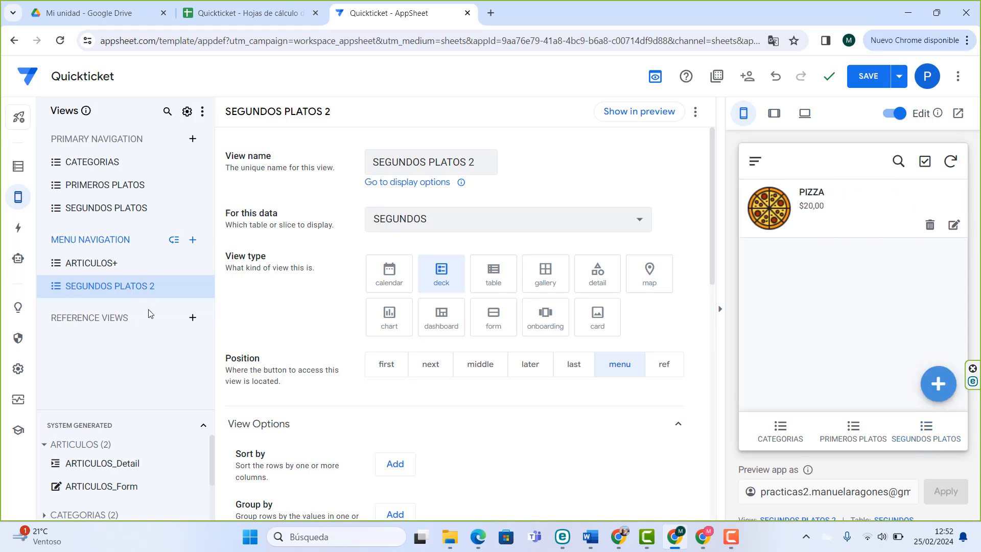
{"action": "left_click", "coordinate": [457, 172]}
{"action": "key", "text": "BackSpace"}
{"action": "key", "text": "BackSpace"}
{"action": "key", "text": "BackSpace"}
{"action": "key", "text": "BackSpace"}
{"action": "key", "text": "BackSpace"}
{"action": "key", "text": "BackSpace"}
{"action": "key", "text": "BackSpace"}
{"action": "key", "text": "BackSpace"}
{"action": "key", "text": "BackSpace"}
{"action": "key", "text": "BackSpace"}
{"action": "key", "text": "BackSpace"}
{"action": "key", "text": "BackSpace"}
{"action": "key", "text": "BackSpace"}
{"action": "key", "text": "BackSpace"}
{"action": "key", "text": "BackSpace"}
{"action": "key", "text": "BackSpace"}
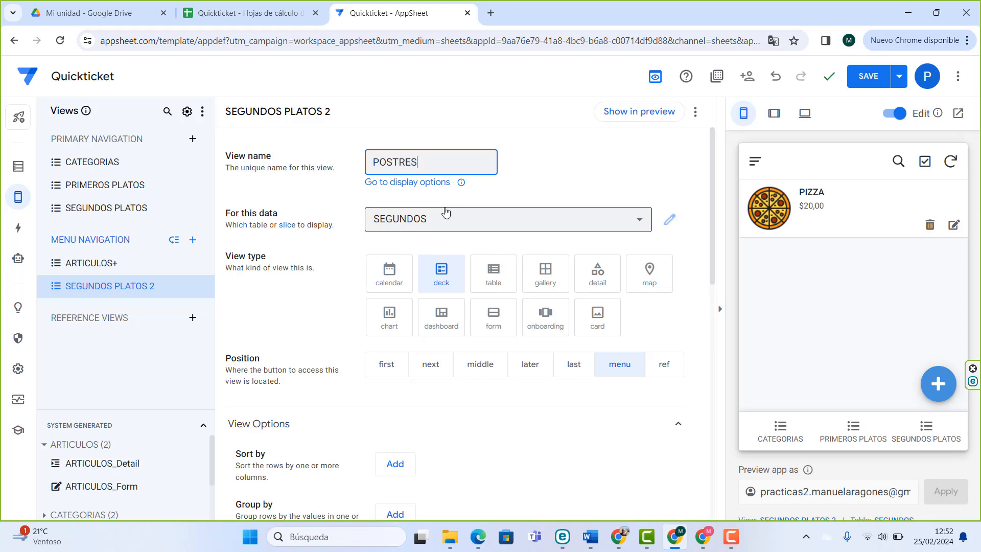
- Set the POSTRES view's data to the POSTRES slice and its position to ref
{"action": "left_click", "coordinate": [436, 218]}
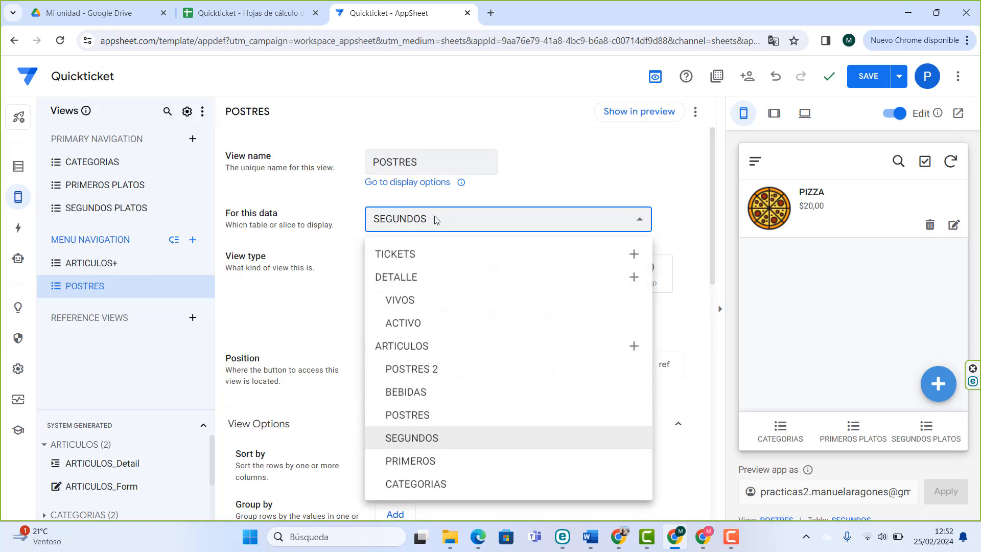
{"action": "left_click", "coordinate": [416, 416]}
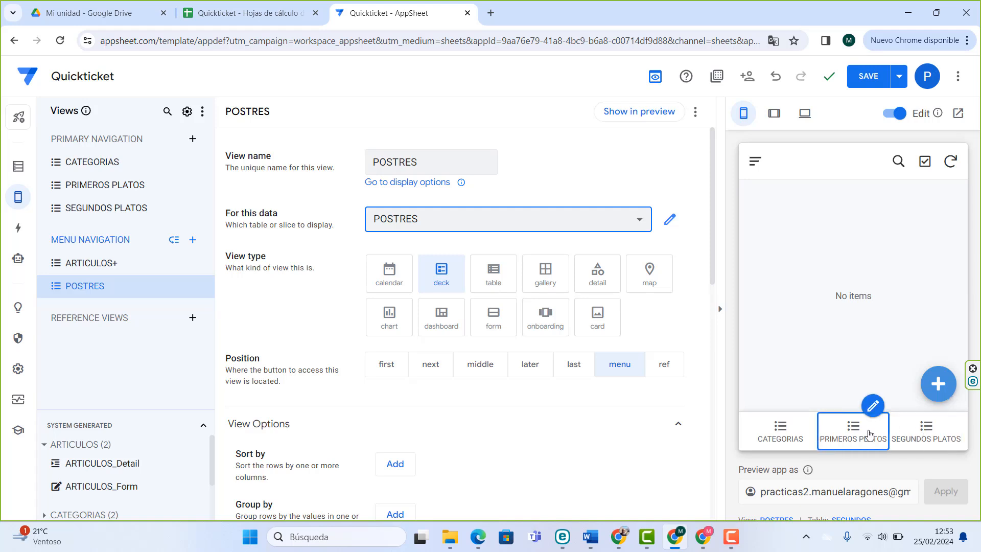
{"action": "left_click", "coordinate": [667, 366]}
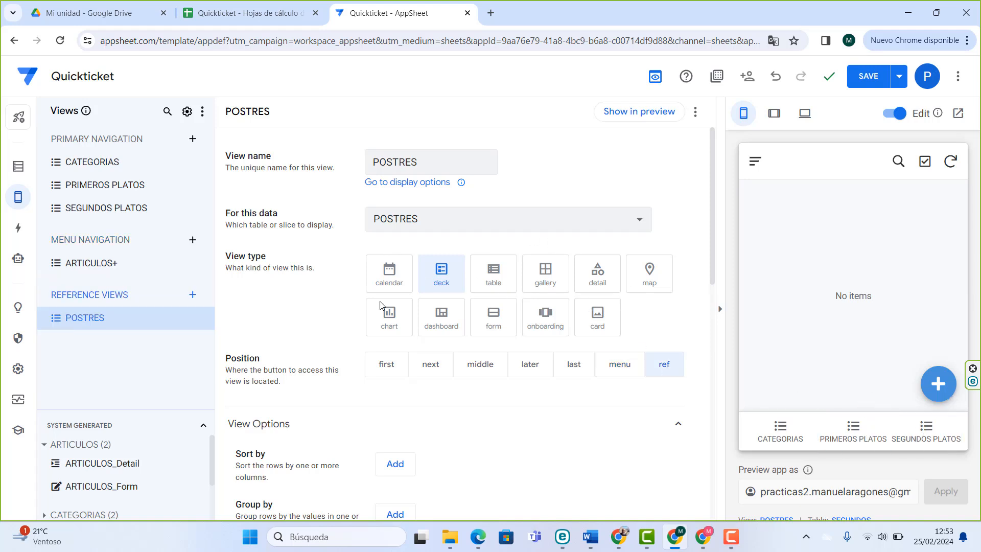
- Set the position of the SEGUNDOS PLATOS and PRIMEROS PLATOS views to ref
{"action": "left_click", "coordinate": [119, 204]}
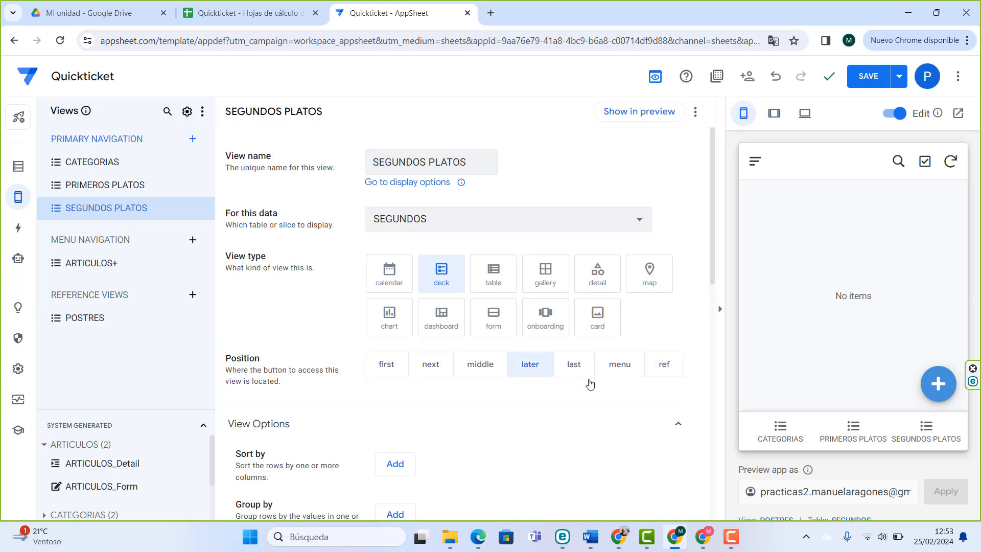
{"action": "left_click", "coordinate": [661, 363]}
{"action": "left_click", "coordinate": [113, 193]}
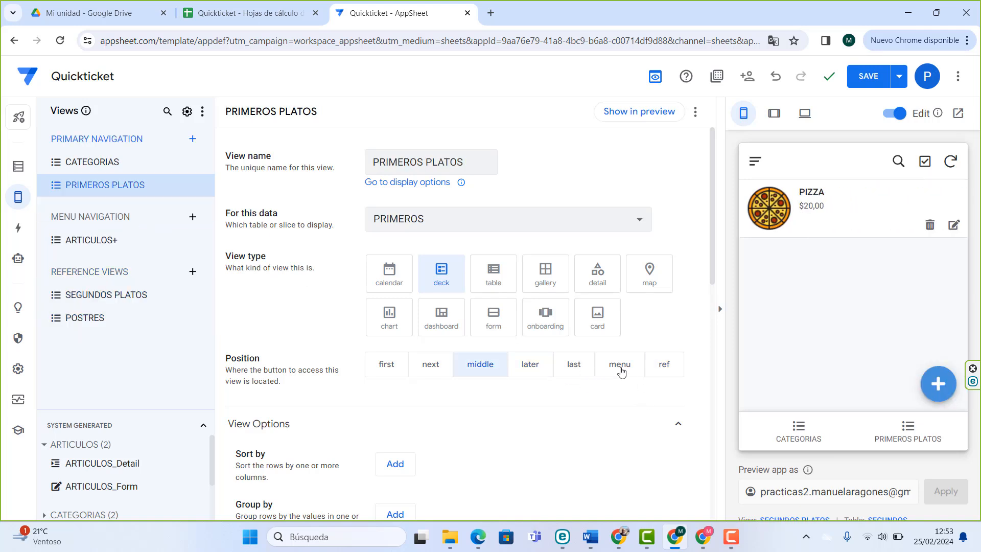
{"action": "left_click", "coordinate": [662, 366]}
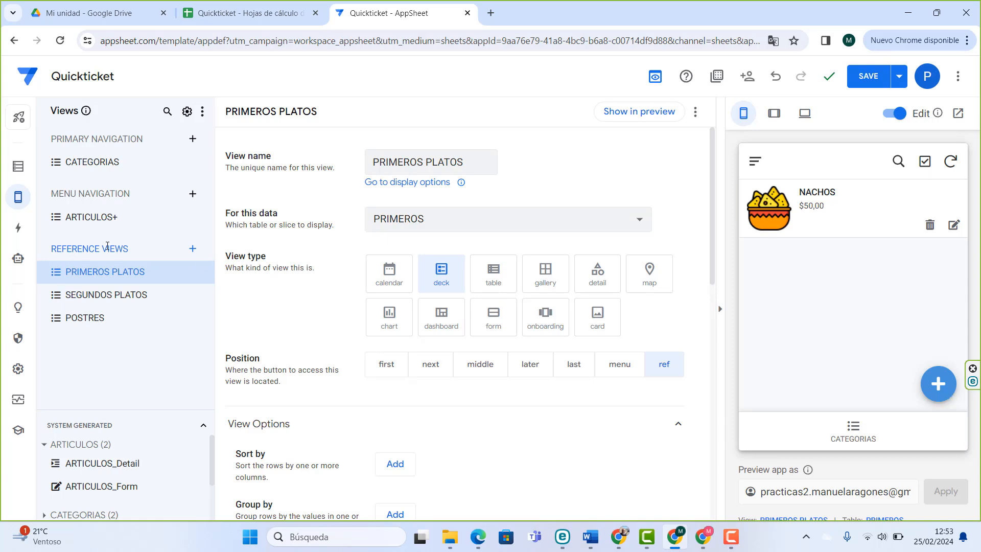
- Create a new primary navigation view and name it BEBIDAS
{"action": "left_click", "coordinate": [192, 139]}
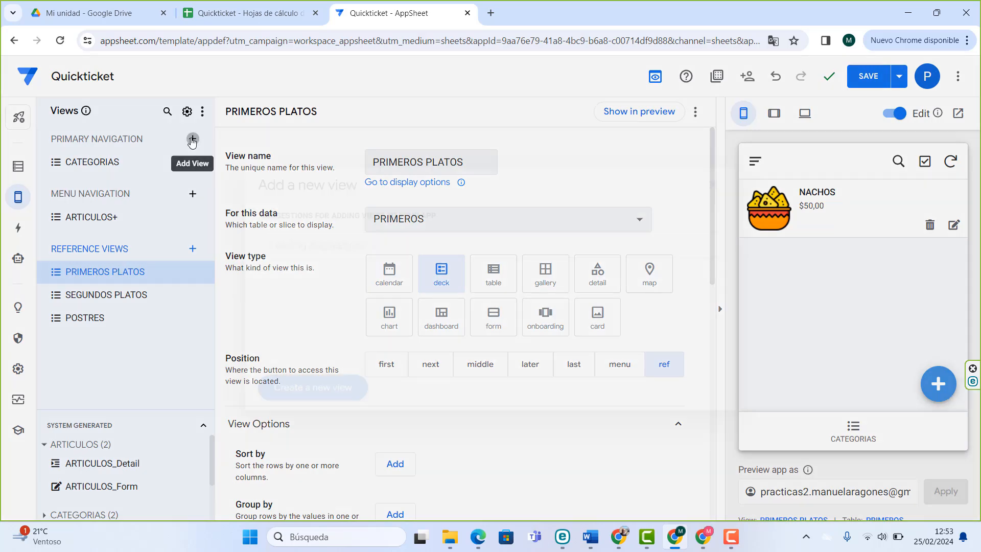
{"action": "left_click", "coordinate": [313, 387]}
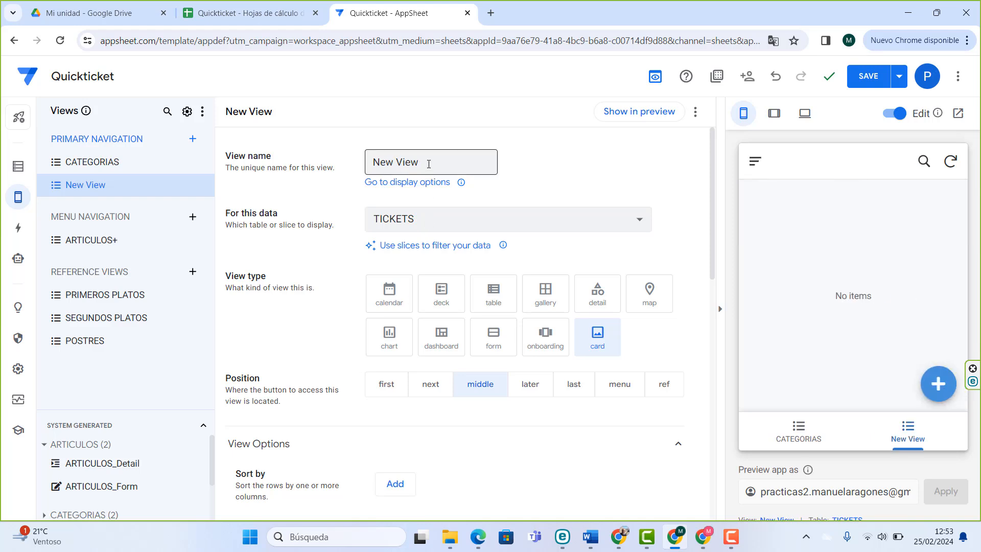
{"action": "left_click_drag", "start_coordinate": [428, 164], "coordinate": [345, 157]}
{"action": "type", "text": "BEBIDAS"}
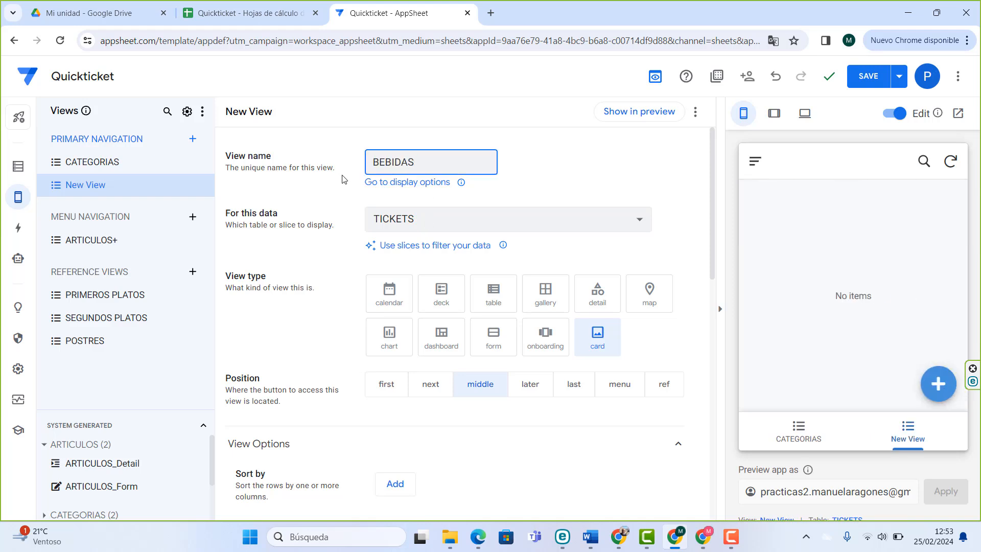
- Configure the BEBIDAS view with the BEBIDAS slice as its data, the deck view type and the ref position
{"action": "left_click", "coordinate": [432, 218]}
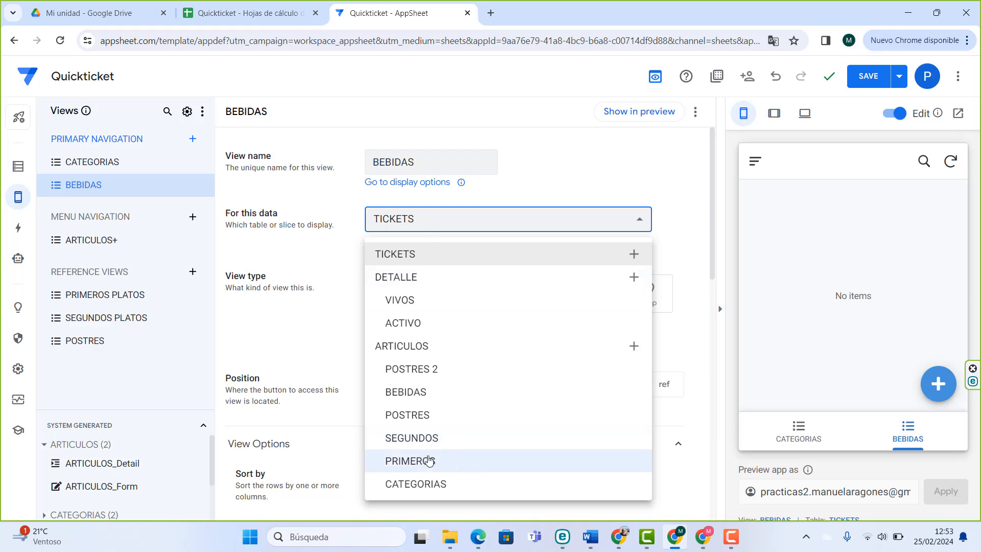
{"action": "left_click", "coordinate": [426, 393]}
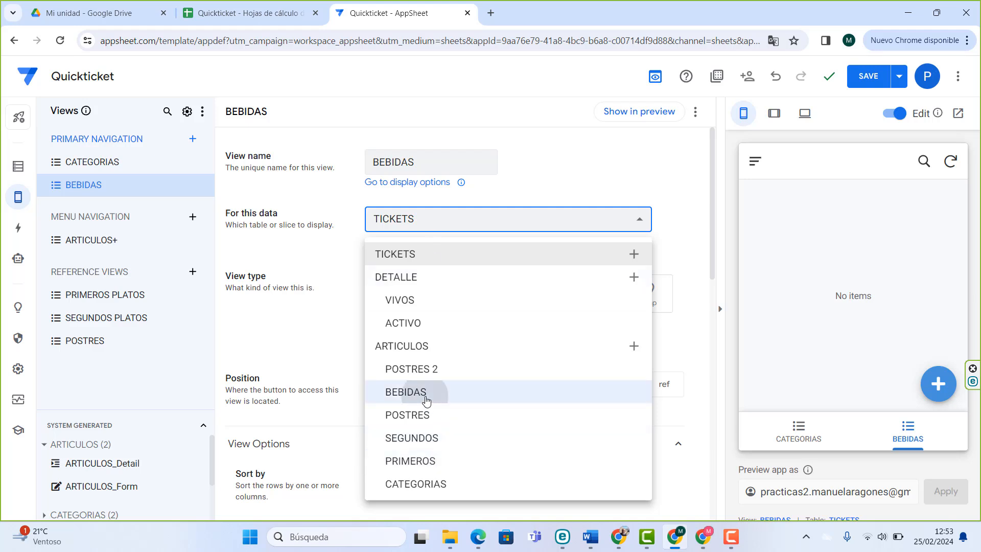
{"action": "left_click", "coordinate": [432, 280]}
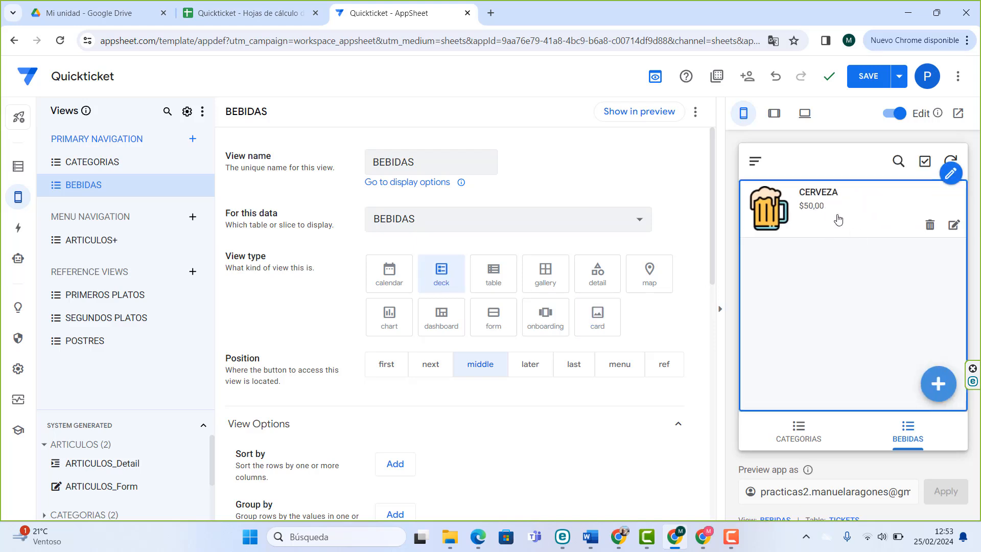
{"action": "left_click", "coordinate": [620, 364]}
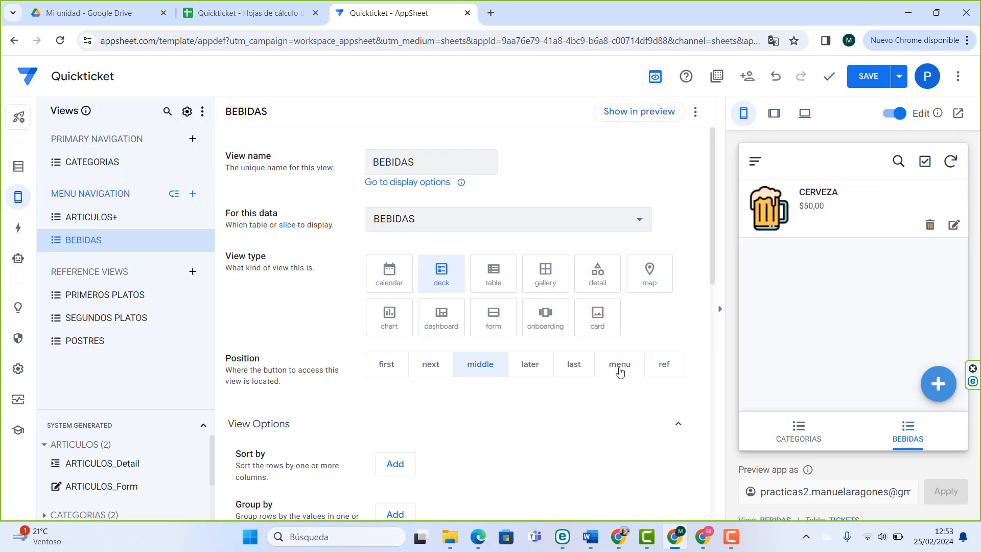
{"action": "left_click", "coordinate": [660, 372]}
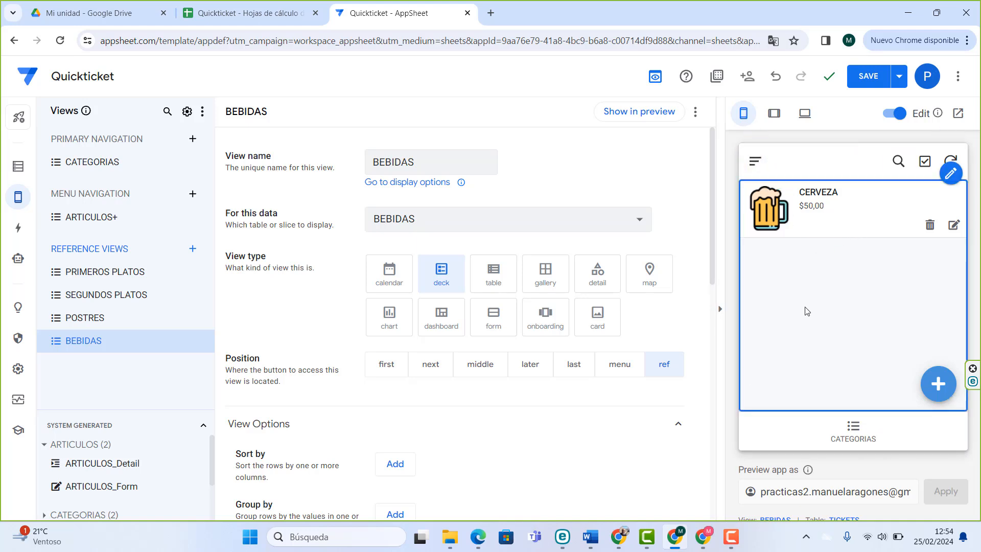
- Check the app preview's navigation menu and the CATEGORIAS view
{"action": "left_click", "coordinate": [755, 163]}
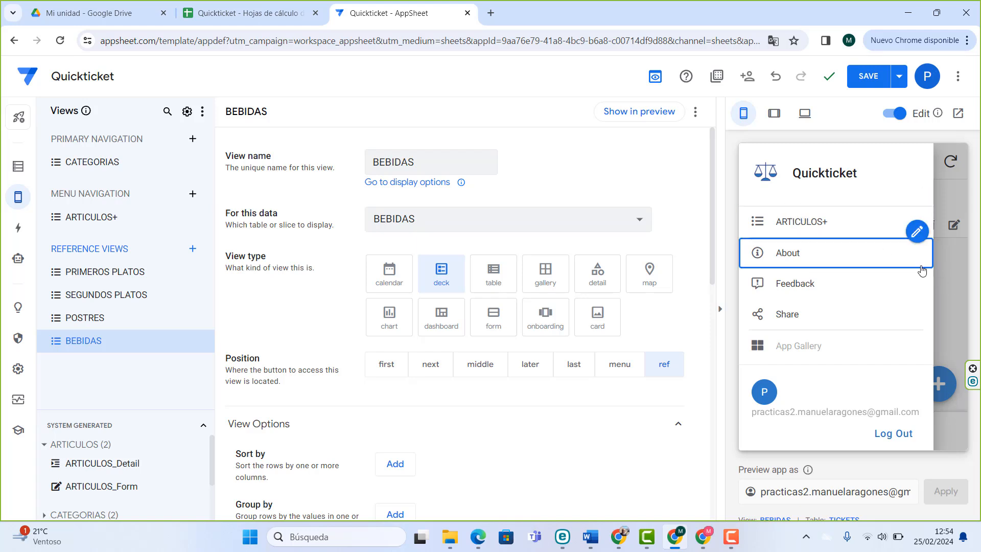
{"action": "left_click", "coordinate": [962, 280]}
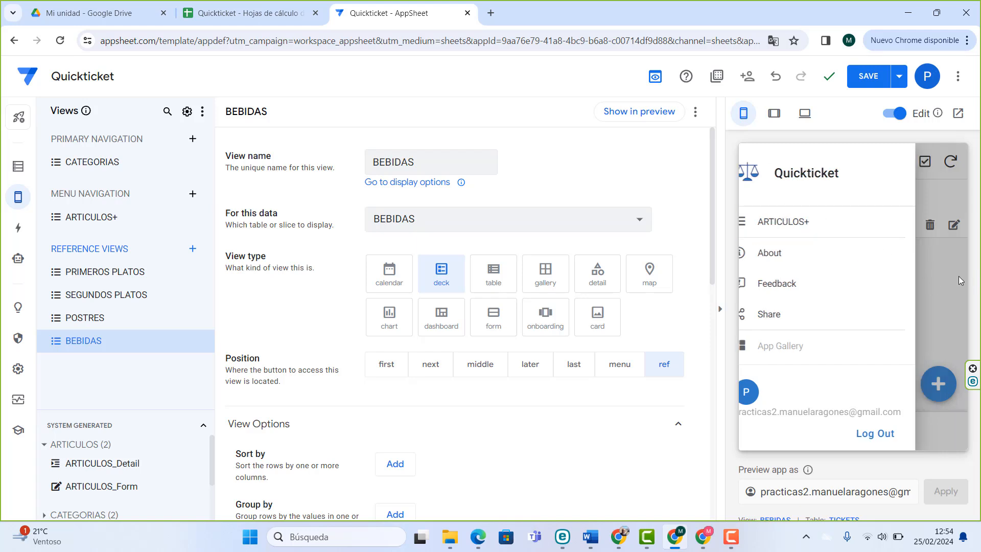
{"action": "left_click", "coordinate": [850, 433]}
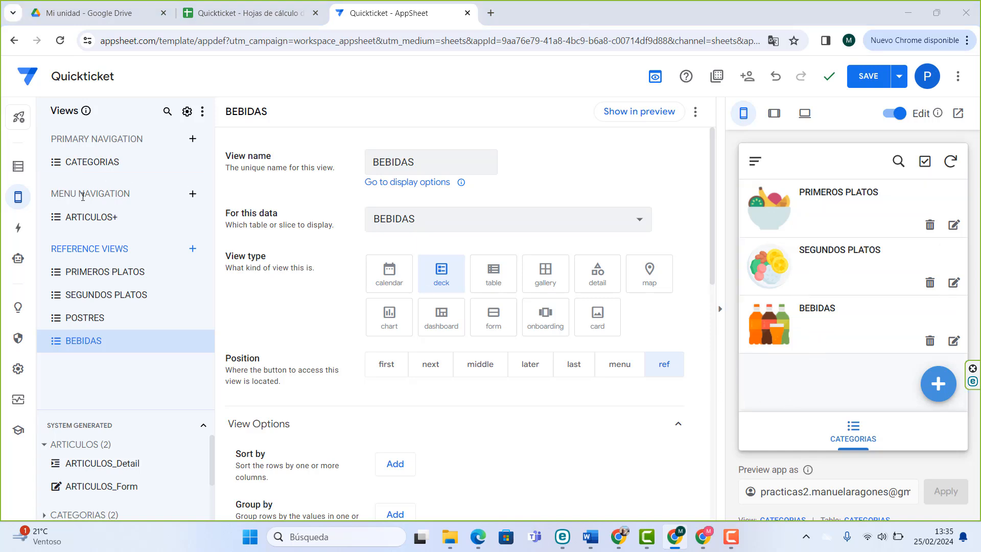
- Create a primary navigation view named TICKET that shows the ACTIVO slice as a deck
{"action": "left_click", "coordinate": [194, 141]}
{"action": "left_click", "coordinate": [329, 392]}
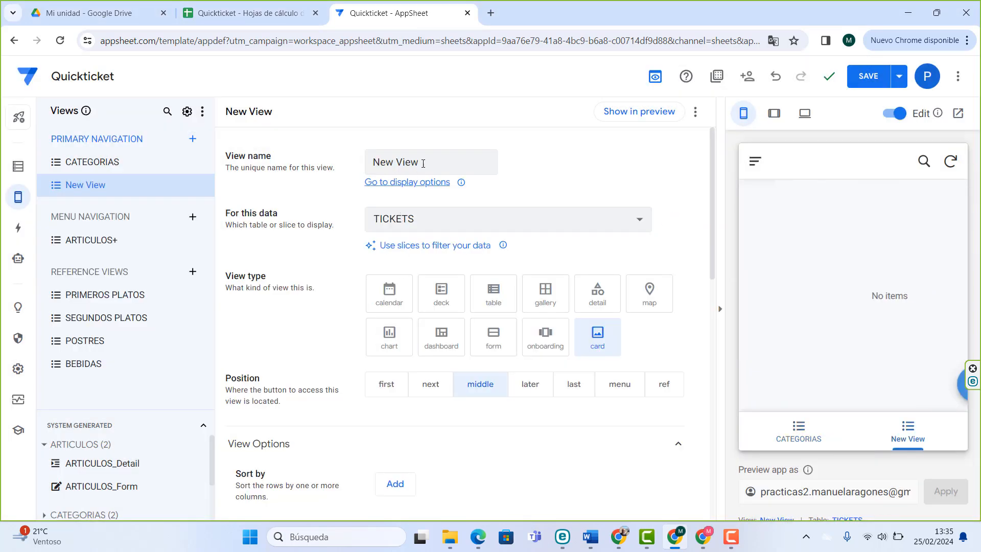
{"action": "type", "text": "t"}
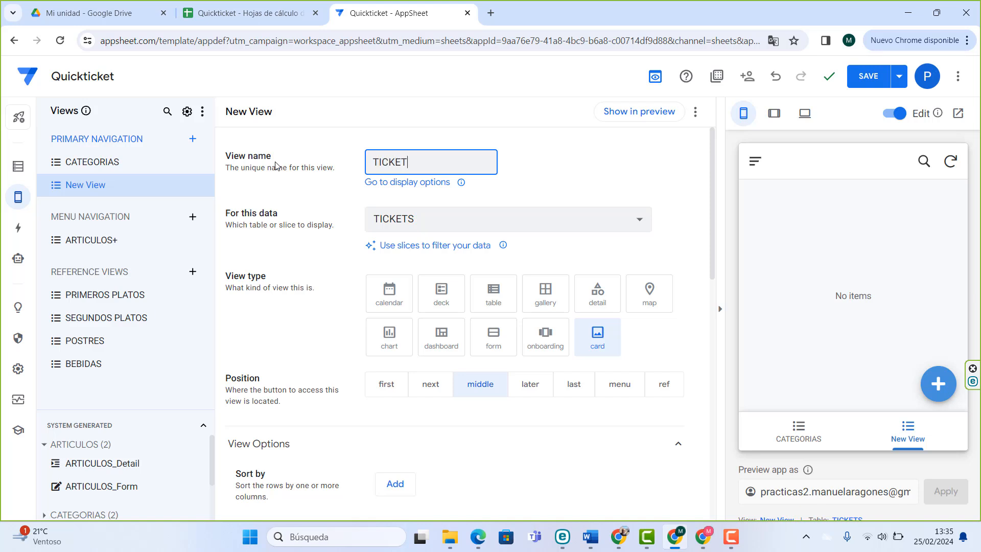
{"action": "left_click", "coordinate": [434, 216]}
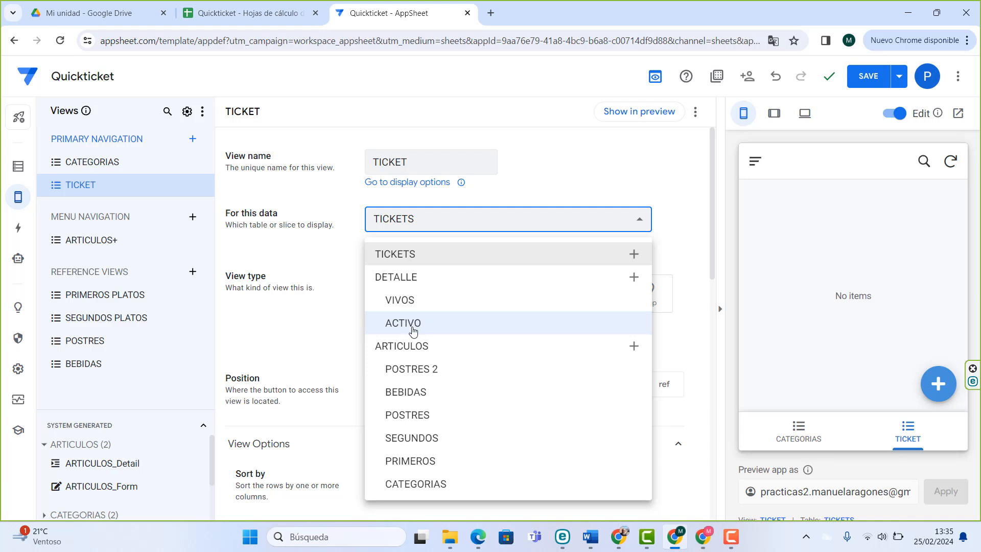
{"action": "left_click", "coordinate": [412, 325]}
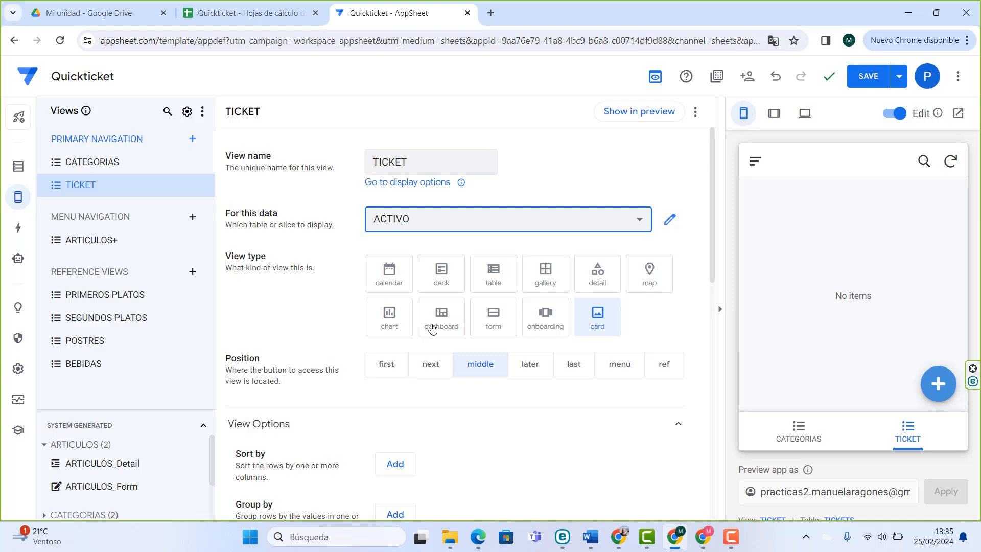
{"action": "left_click", "coordinate": [443, 275]}
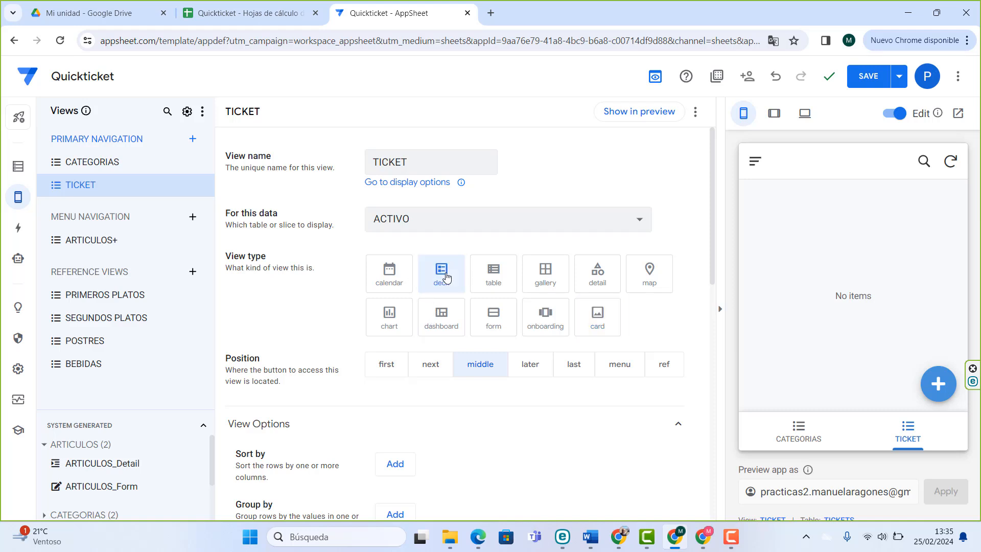
{"action": "scroll", "coordinate": [501, 396], "scroll_direction": "down", "scroll_amount": 3}
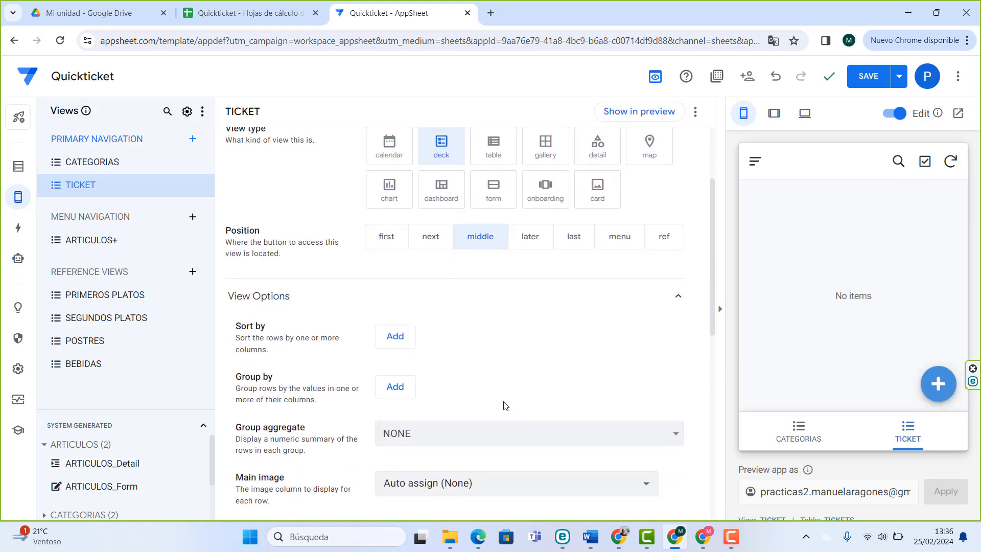
{"action": "left_click", "coordinate": [401, 339]}
{"action": "left_click", "coordinate": [447, 340]}
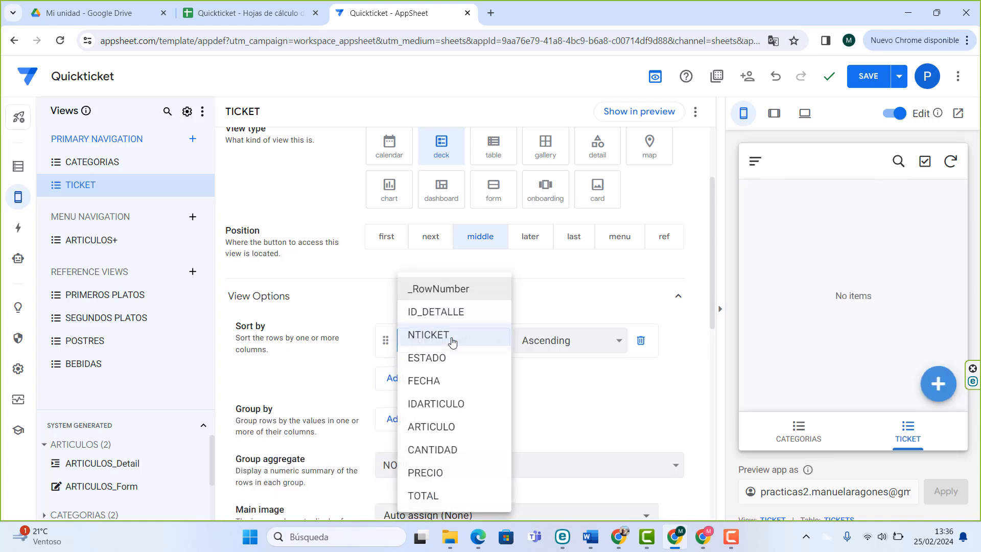
{"action": "left_click", "coordinate": [445, 381]}
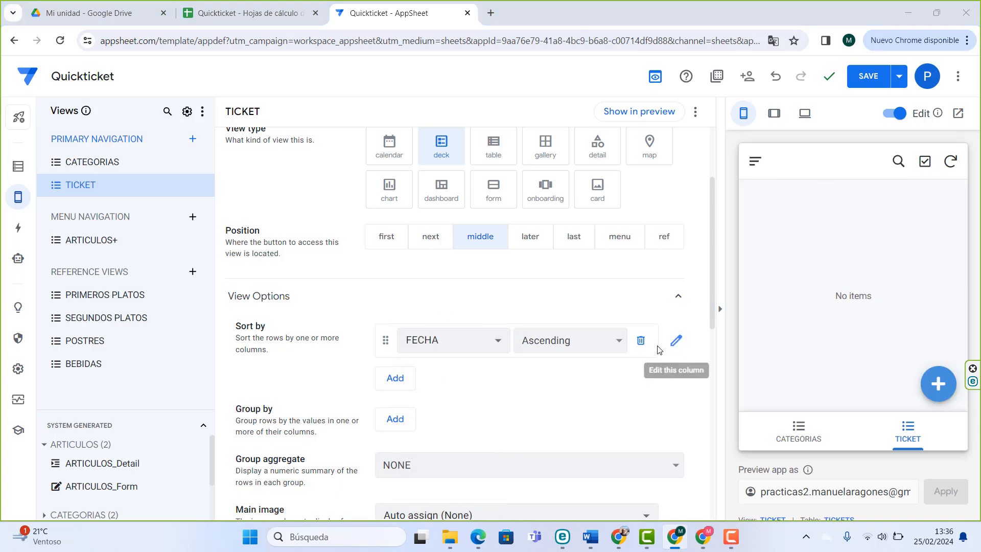
{"action": "left_click", "coordinate": [641, 344]}
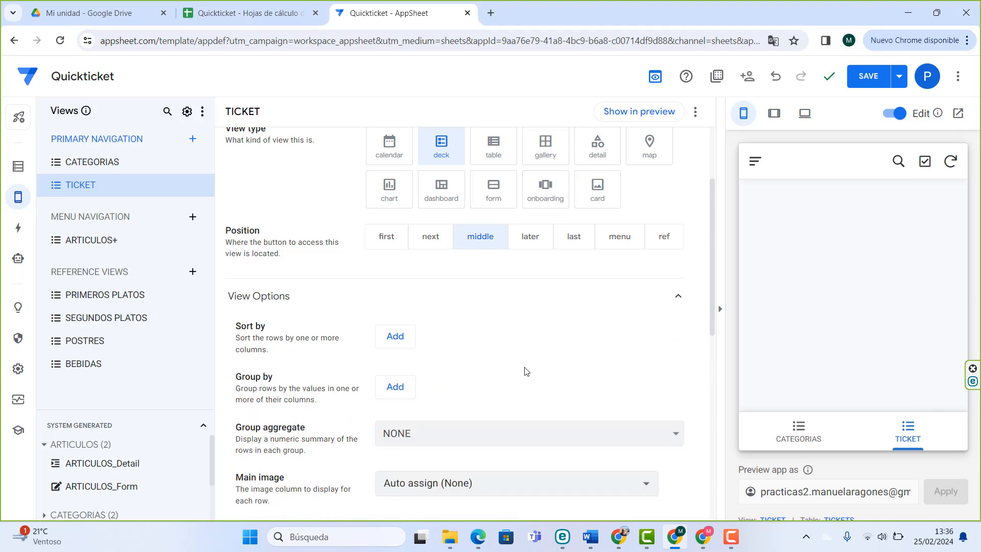
- Group the TICKET view by FECHA in ascending order and set its group aggregate to SUM :: TOTAL
{"action": "left_click", "coordinate": [396, 386]}
{"action": "left_click", "coordinate": [446, 391]}
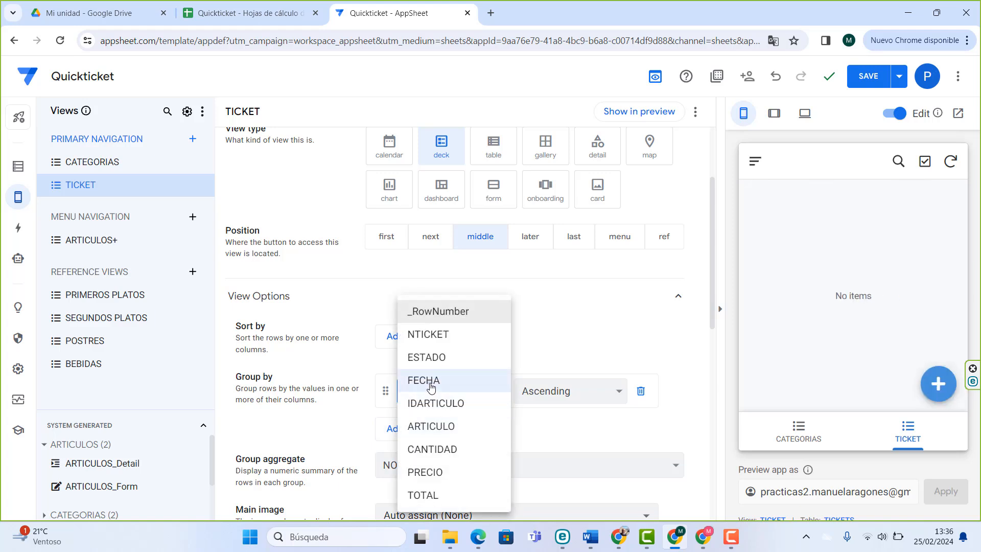
{"action": "left_click", "coordinate": [430, 382]}
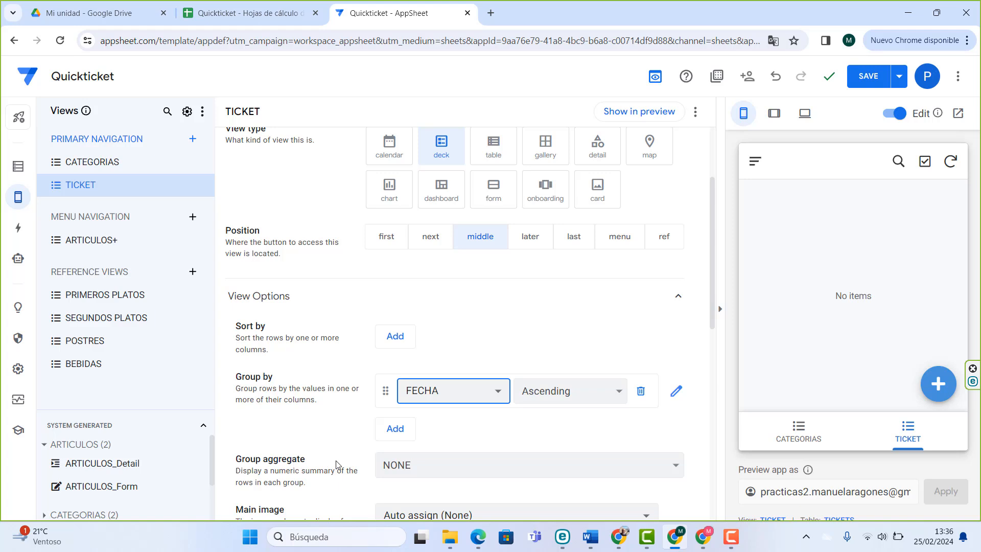
{"action": "left_click", "coordinate": [432, 464]}
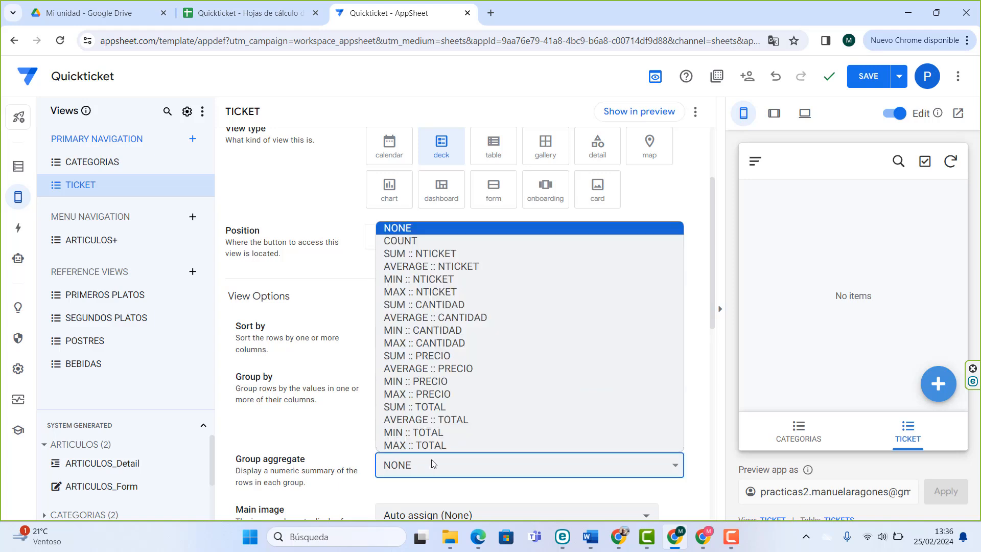
{"action": "left_click", "coordinate": [431, 407]}
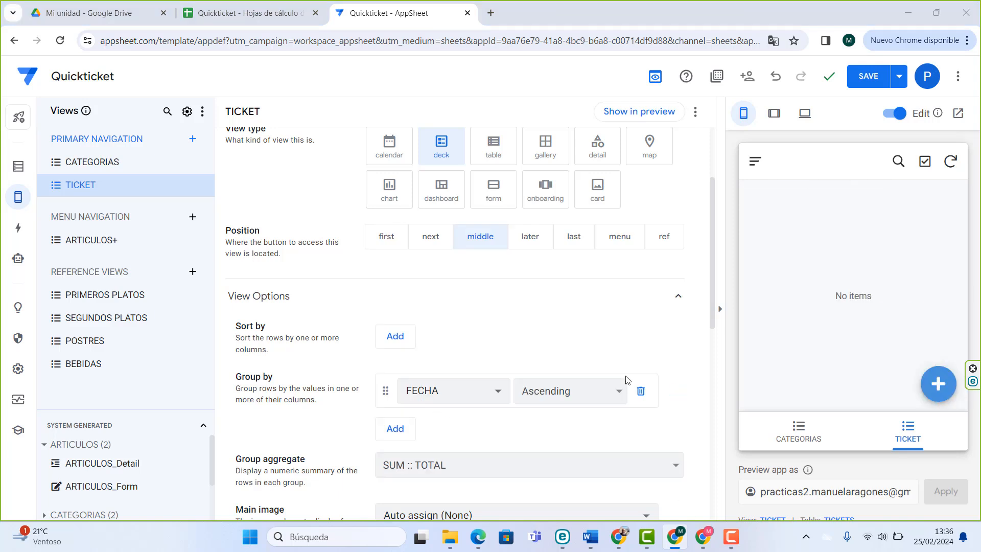
{"action": "scroll", "coordinate": [663, 392], "scroll_direction": "down", "scroll_amount": 1}
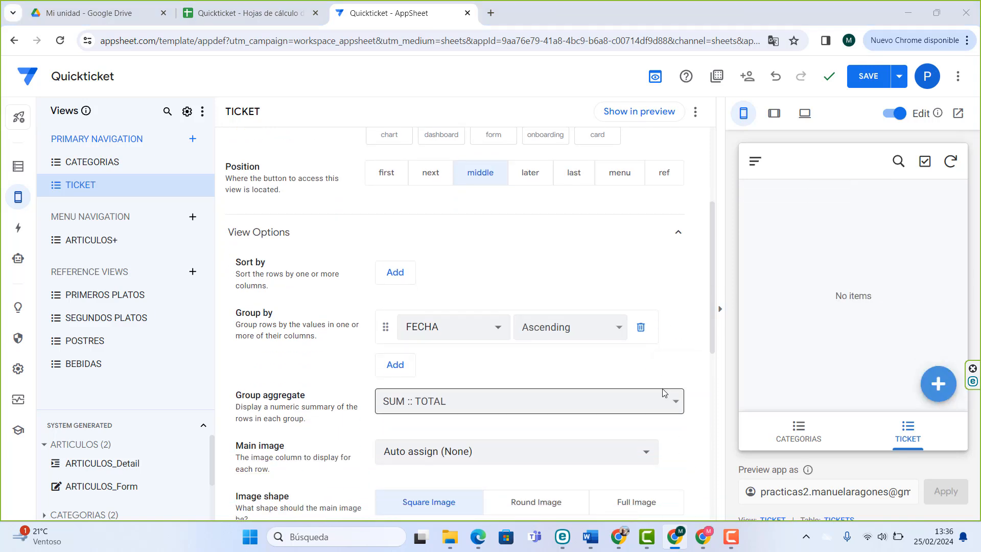
{"action": "scroll", "coordinate": [664, 388], "scroll_direction": "up", "scroll_amount": 2}
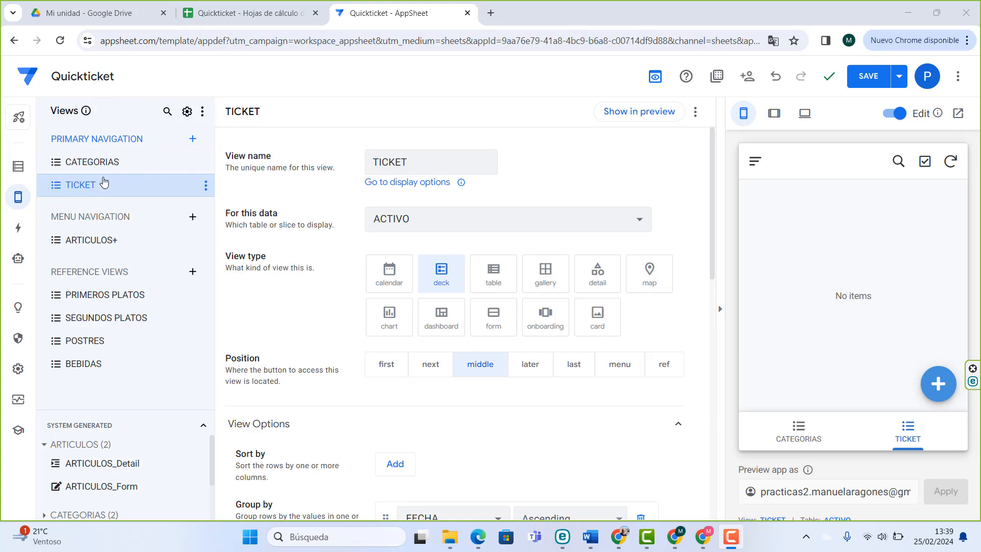
- Create a new primary navigation view named Quickticket with the dashboard view type
{"action": "left_click", "coordinate": [192, 139]}
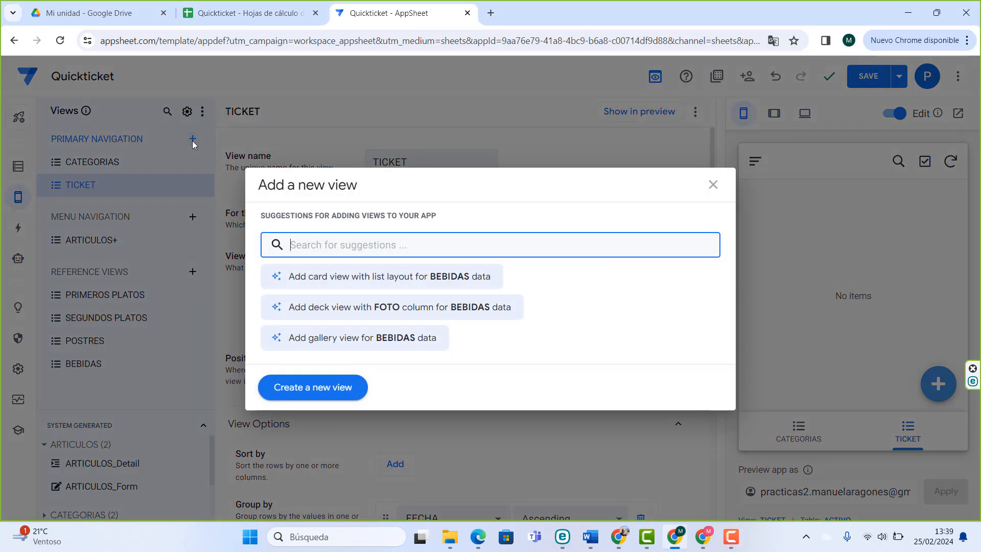
{"action": "left_click", "coordinate": [333, 388]}
{"action": "left_click", "coordinate": [441, 165]}
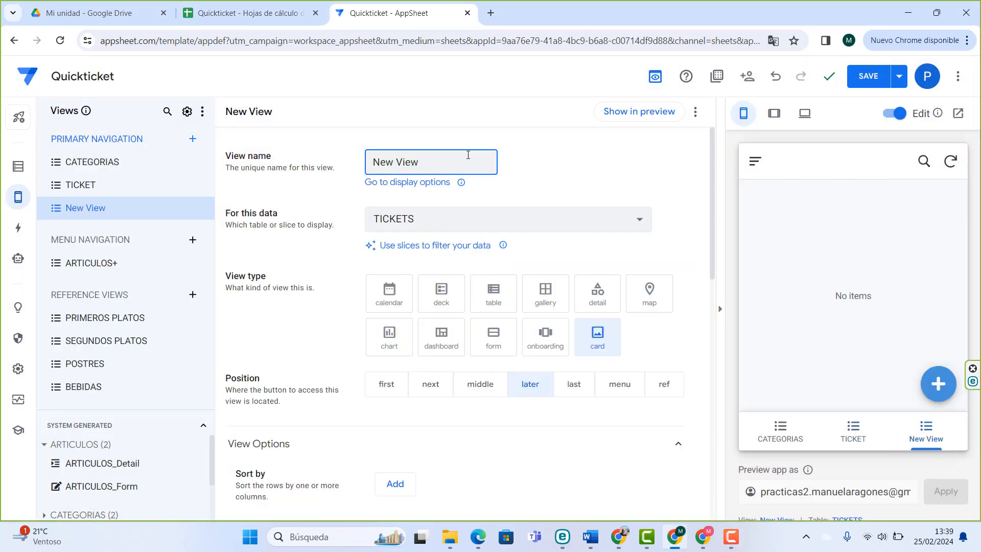
{"action": "key", "text": "ctrl+a"}
{"action": "key", "text": "BackSpace"}
{"action": "left_click", "coordinate": [415, 228]}
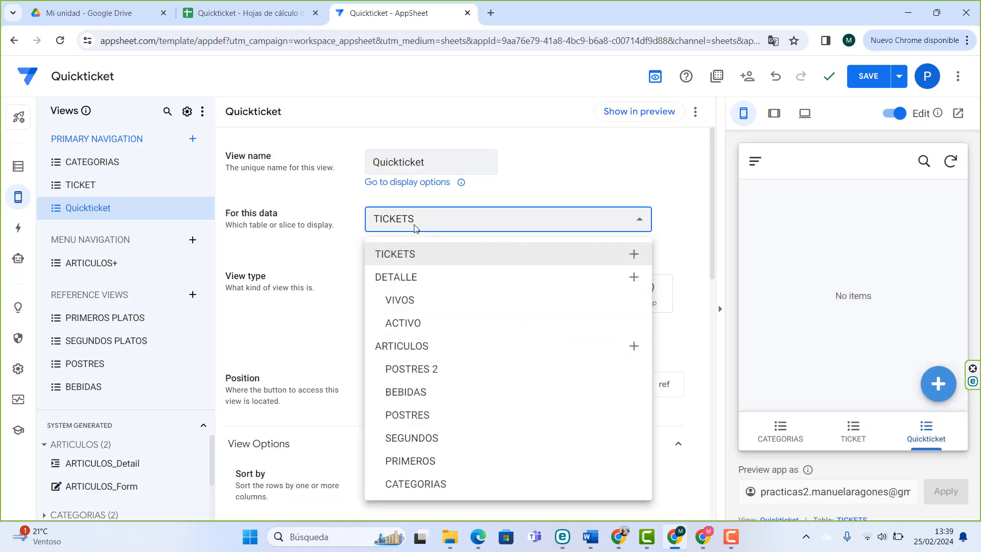
{"action": "left_click", "coordinate": [414, 225]}
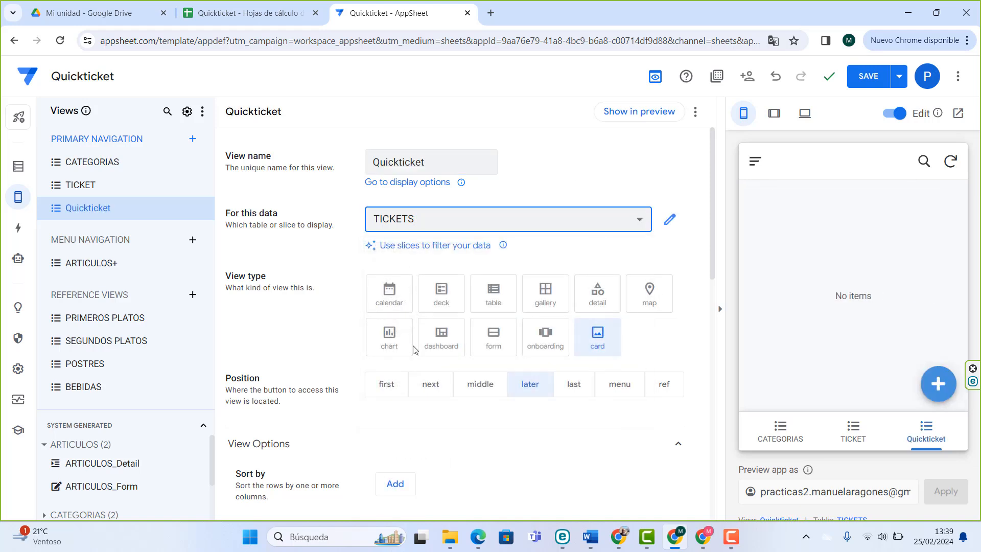
{"action": "left_click", "coordinate": [441, 337]}
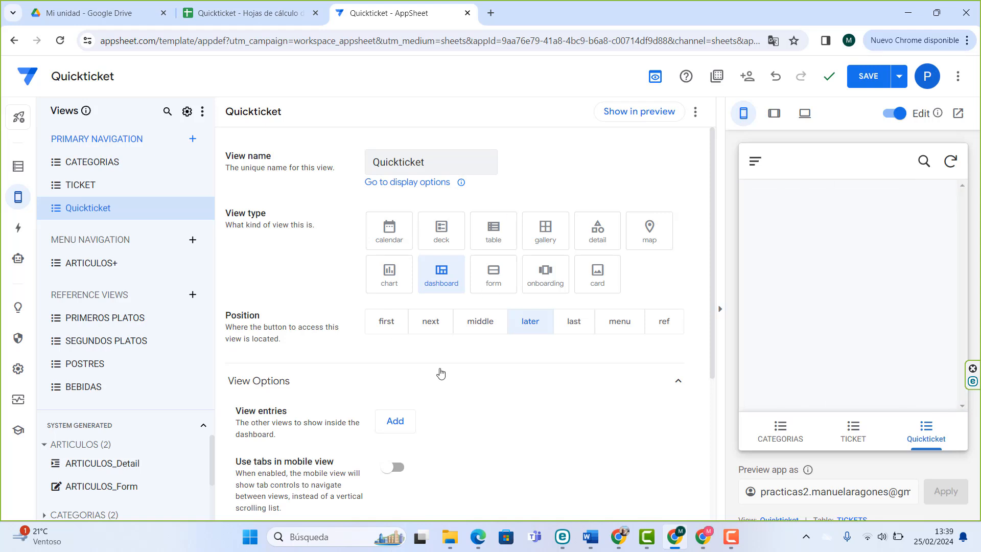
- Add the CATEGORIAS and TICKET views as entries of the Quickticket dashboard, with the TICKET entry sized Tall
{"action": "scroll", "coordinate": [422, 360], "scroll_direction": "down", "scroll_amount": 1}
{"action": "left_click", "coordinate": [396, 363]}
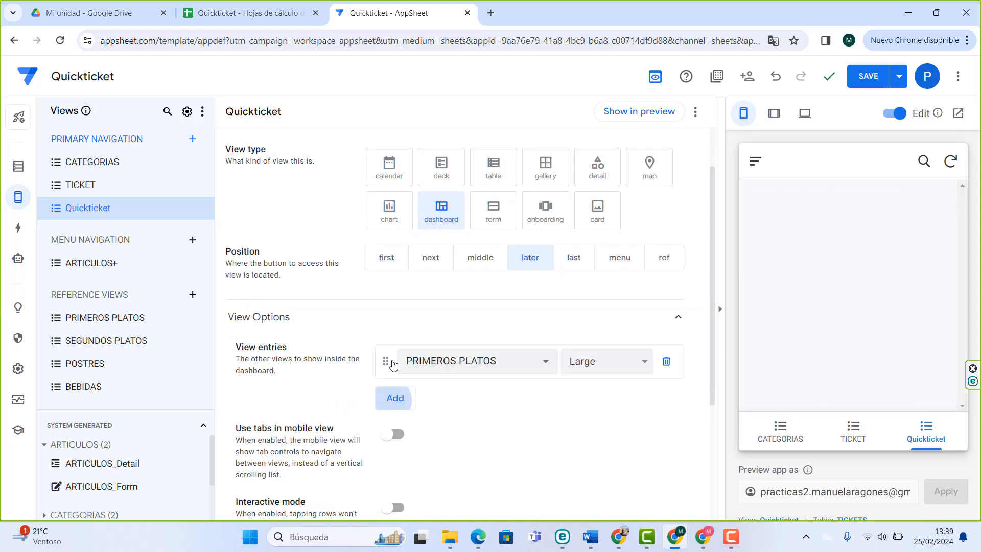
{"action": "left_click", "coordinate": [459, 361]}
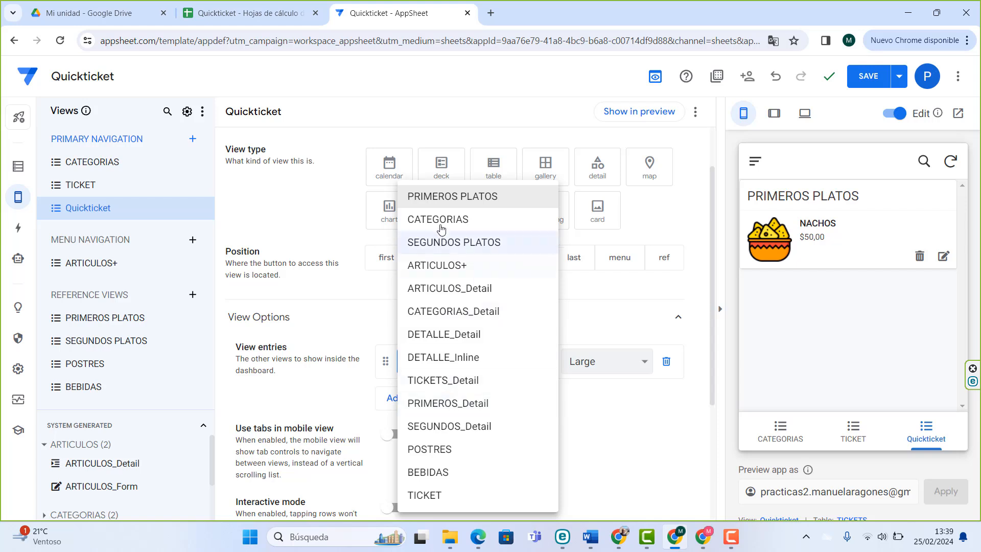
{"action": "left_click", "coordinate": [440, 222]}
{"action": "left_click", "coordinate": [395, 398]}
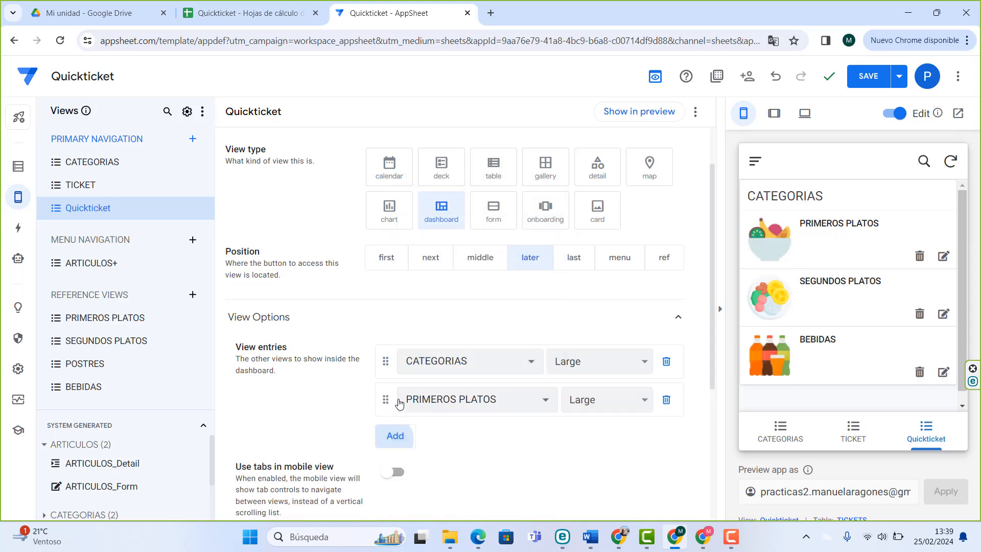
{"action": "left_click", "coordinate": [438, 400]}
{"action": "left_click", "coordinate": [438, 496]}
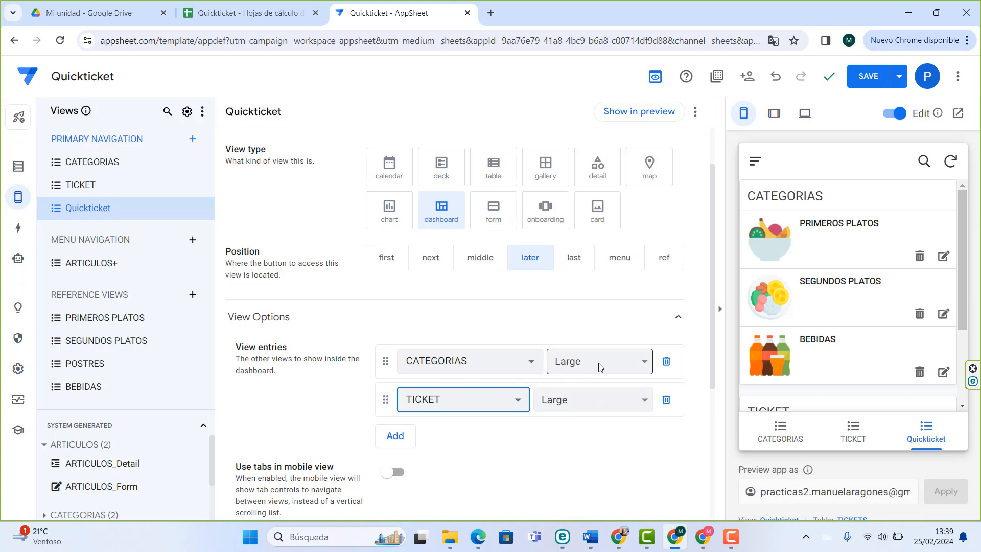
{"action": "left_click", "coordinate": [593, 398]}
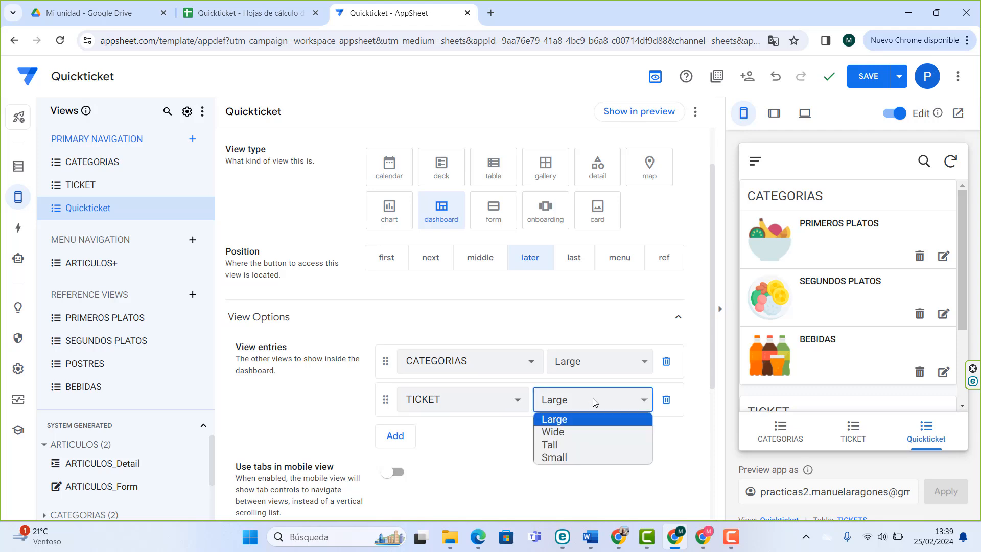
{"action": "left_click", "coordinate": [566, 448]}
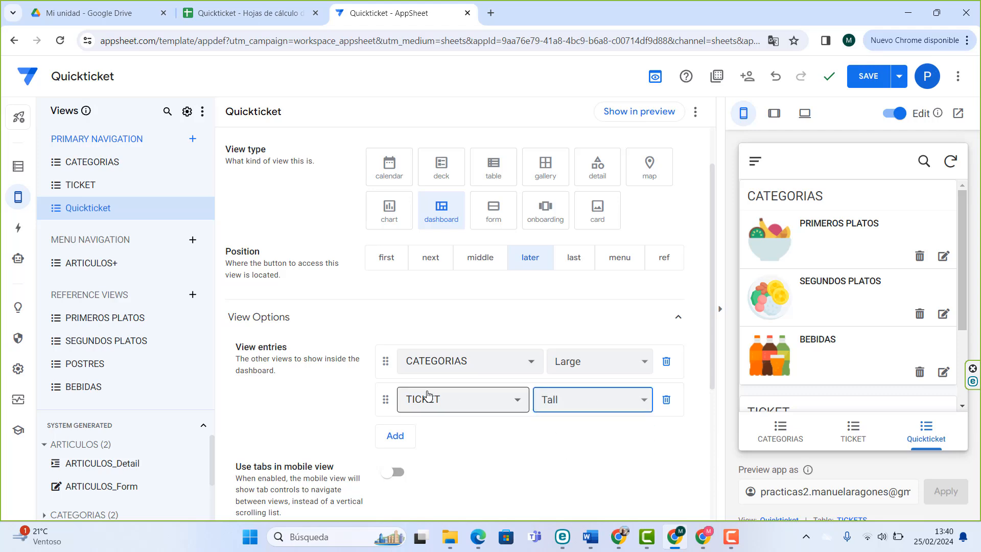
- Enable tabs in mobile view for the Quickticket dashboard and check its CATEGORIAS and TICKET tabs in the app preview
{"action": "scroll", "coordinate": [389, 373], "scroll_direction": "down", "scroll_amount": 3}
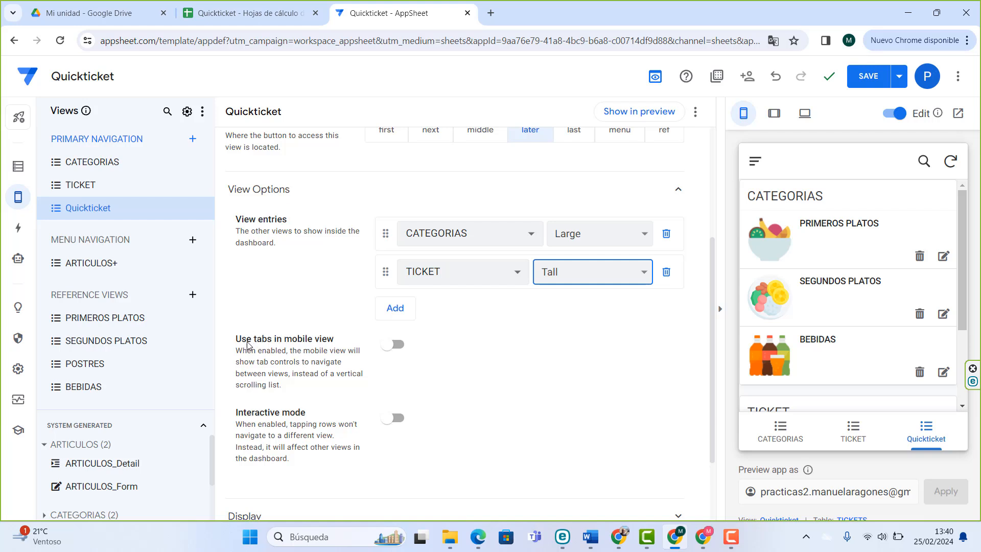
{"action": "left_click", "coordinate": [394, 344]}
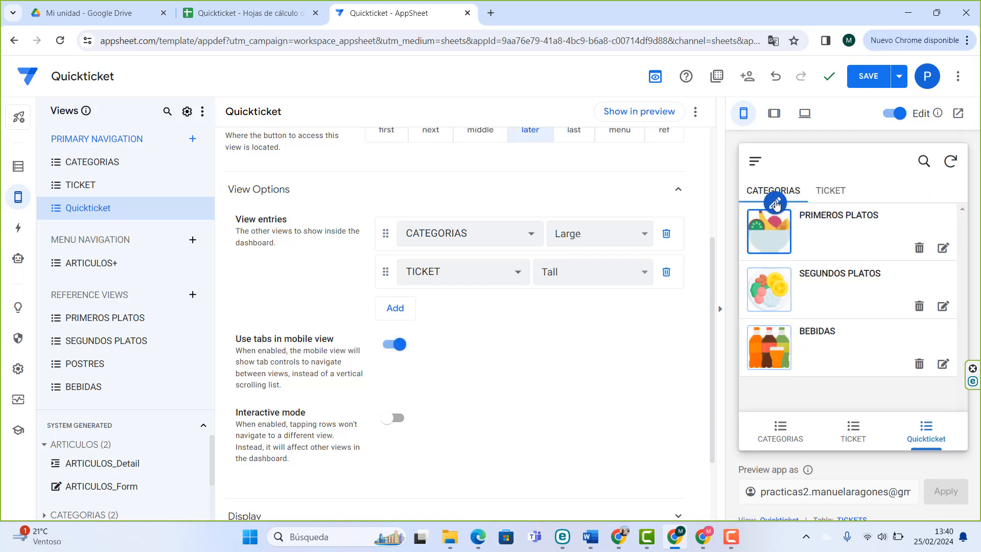
{"action": "left_click", "coordinate": [826, 196]}
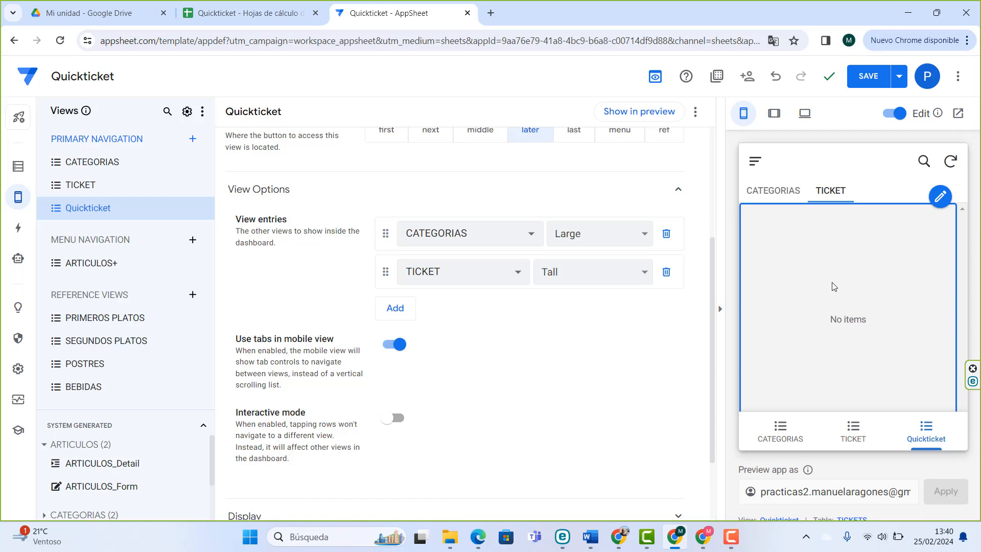
{"action": "left_click", "coordinate": [779, 199]}
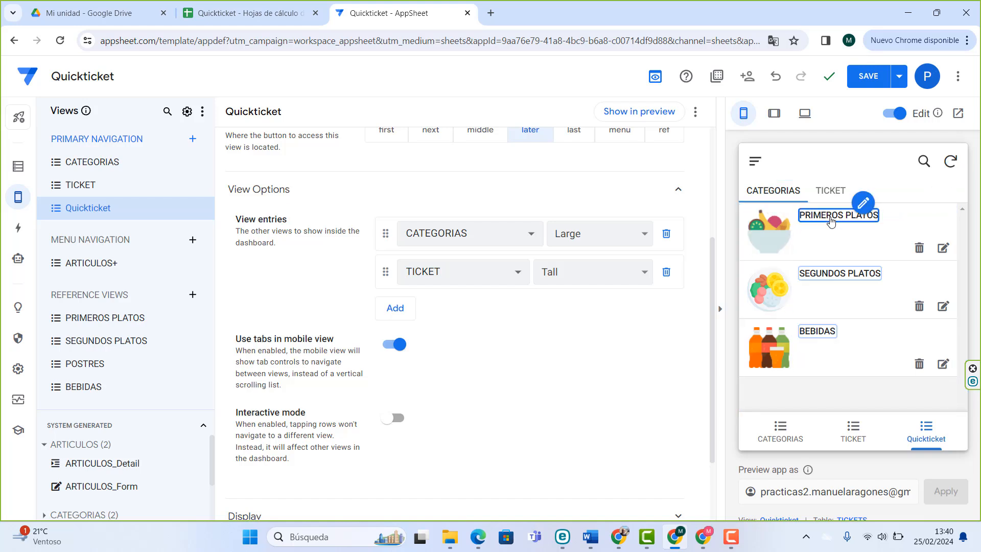
- Check in the app preview what selecting a category such as PRIMEROS PLATOS opens, and return to the Quickticket dashboard
{"action": "left_click", "coordinate": [830, 221]}
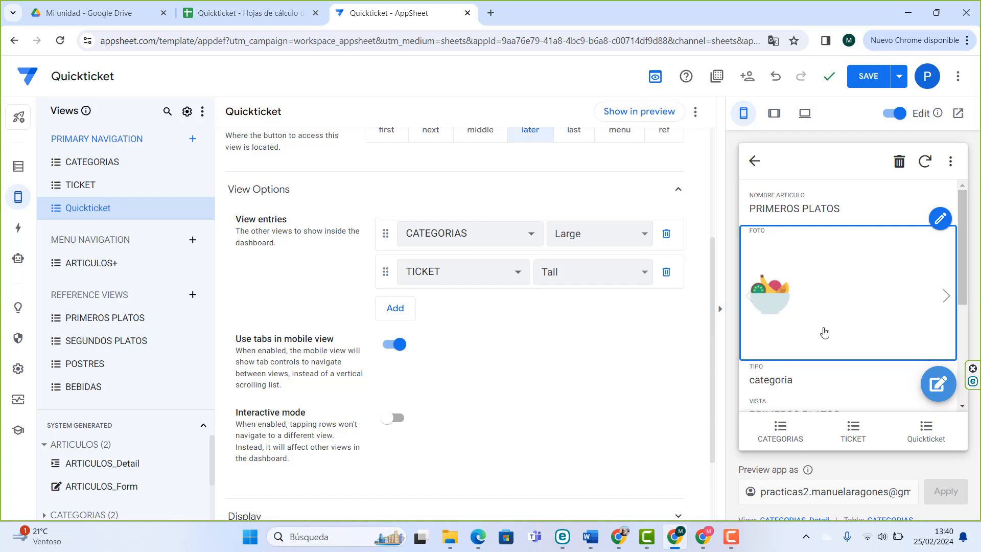
{"action": "scroll", "coordinate": [840, 288], "scroll_direction": "down", "scroll_amount": 3}
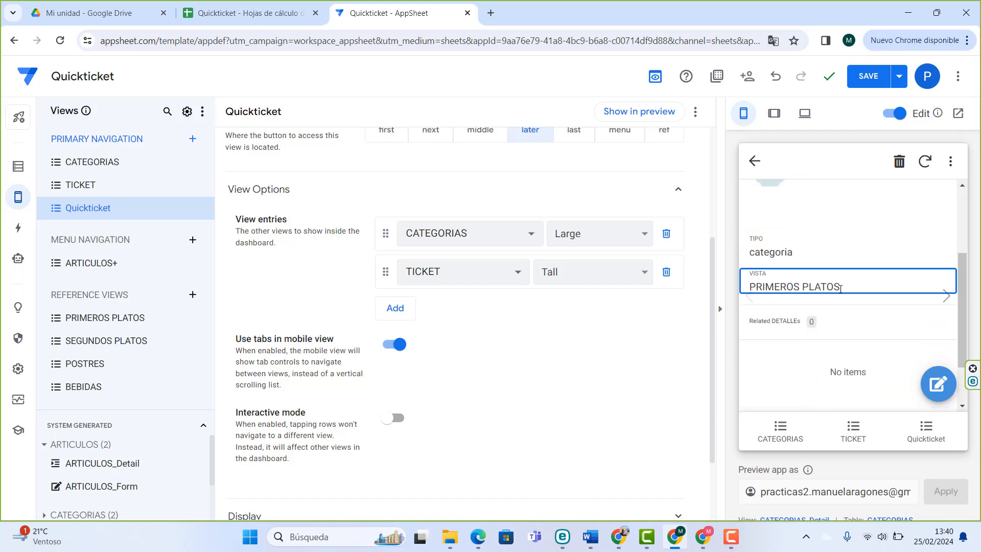
{"action": "scroll", "coordinate": [838, 289], "scroll_direction": "up", "scroll_amount": 3}
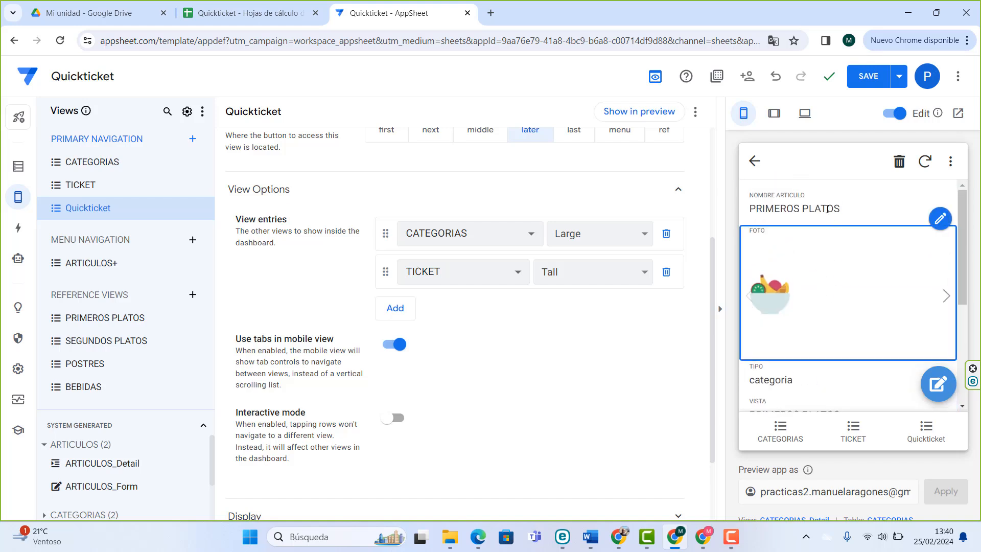
{"action": "left_click", "coordinate": [755, 162]}
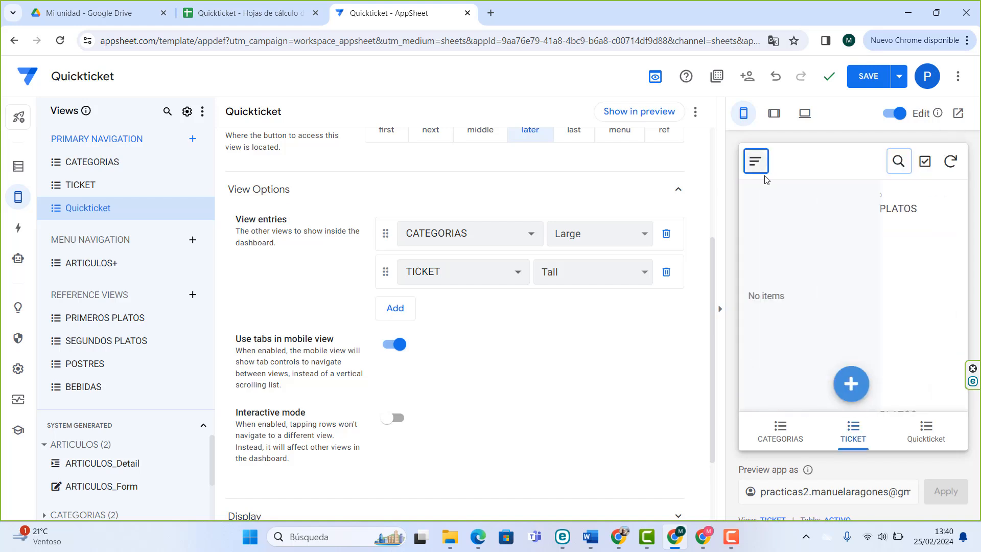
{"action": "left_click", "coordinate": [780, 429]}
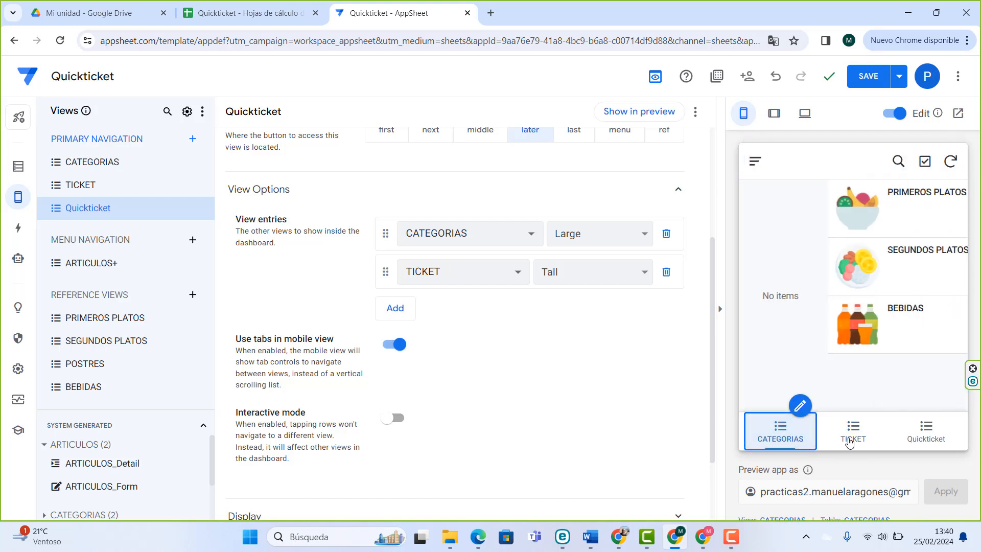
{"action": "left_click", "coordinate": [946, 439]}
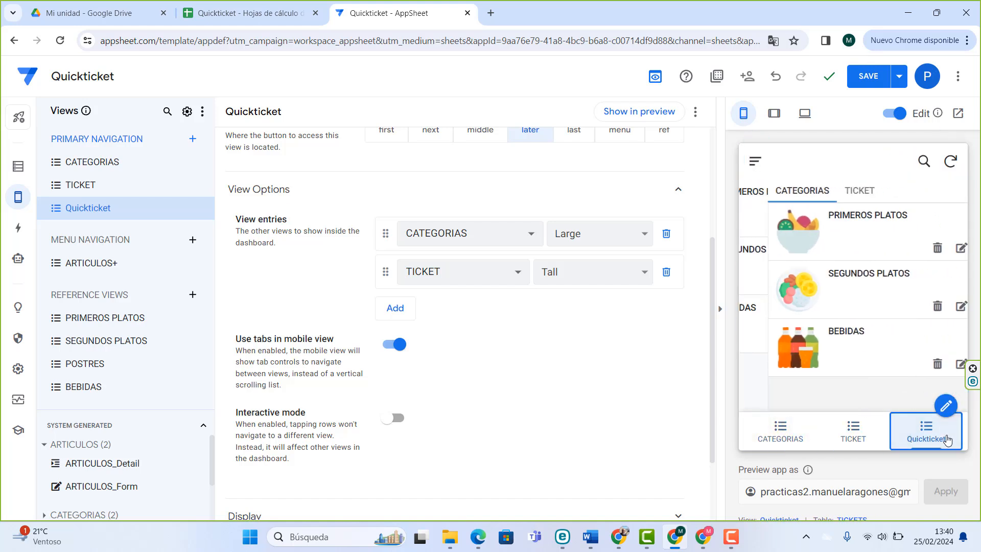
{"action": "left_click", "coordinate": [800, 239]}
{"action": "left_click", "coordinate": [754, 161]}
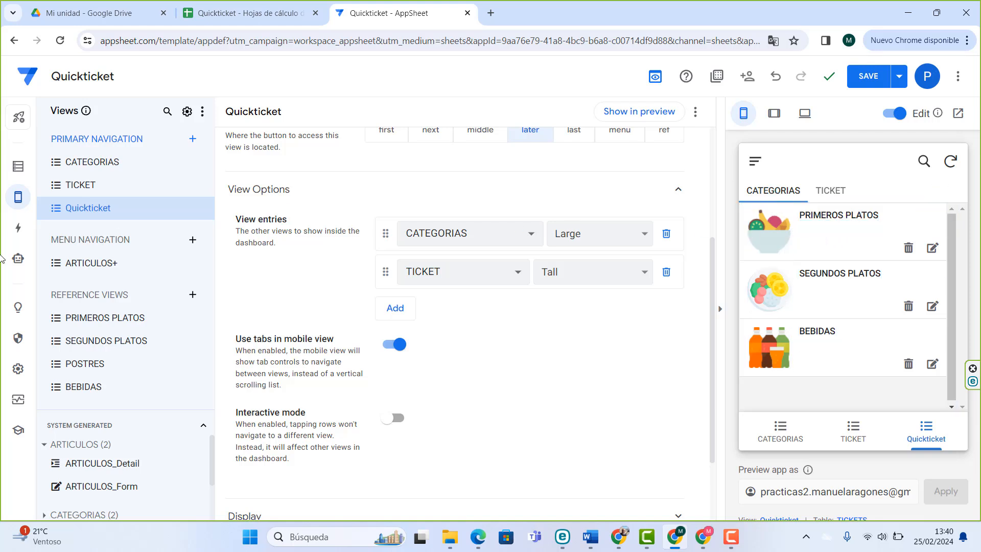
- Create an action named iraplatos for the ARTICULOS table that does "App: go to another view within this app"
{"action": "left_click", "coordinate": [18, 228]}
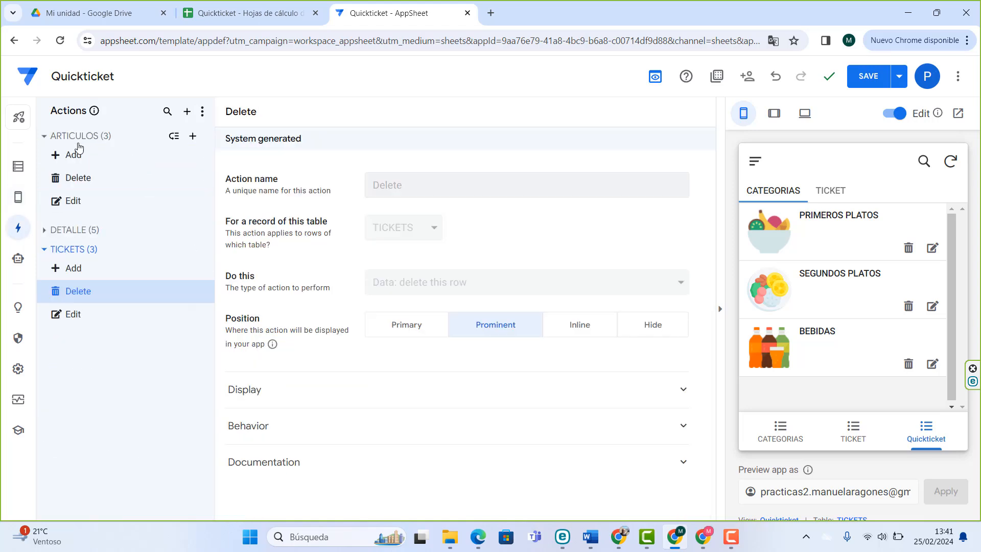
{"action": "left_click", "coordinate": [193, 137]}
{"action": "left_click", "coordinate": [397, 388]}
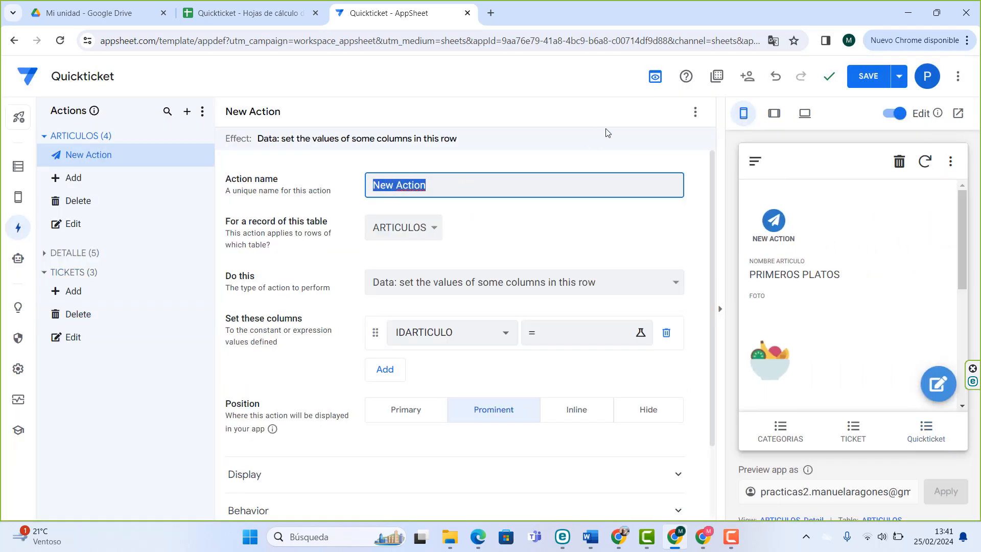
{"action": "type", "text": "iraplatos"}
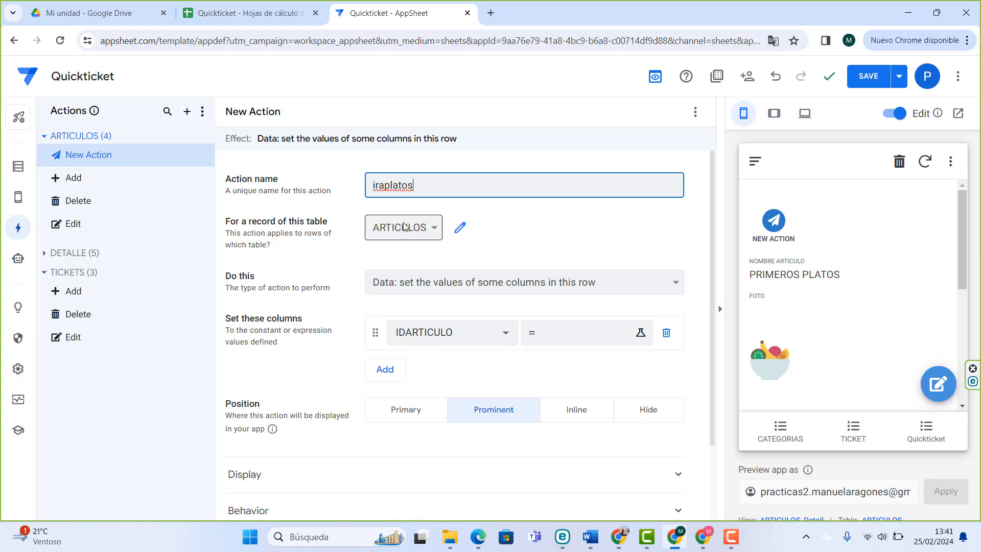
{"action": "left_click", "coordinate": [491, 282]}
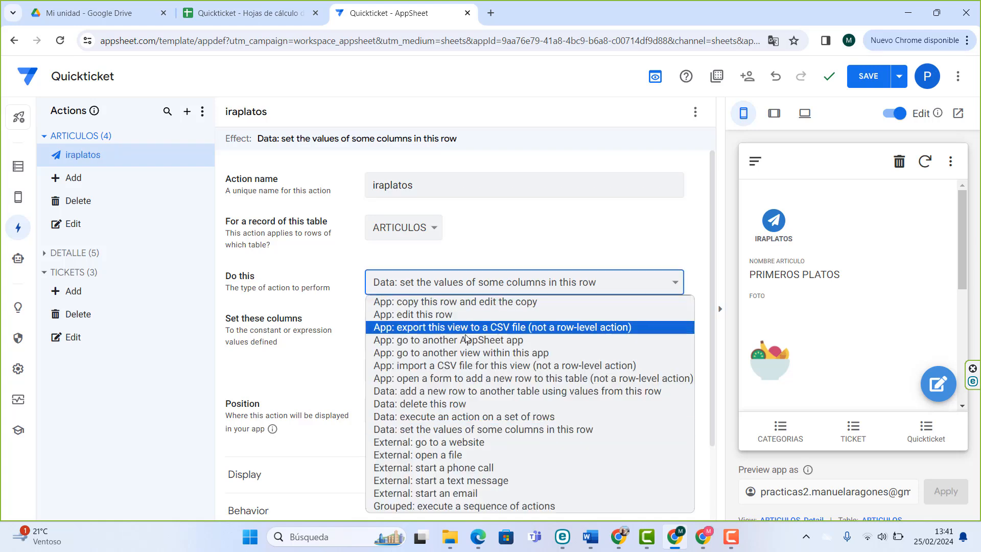
{"action": "left_click", "coordinate": [502, 354]}
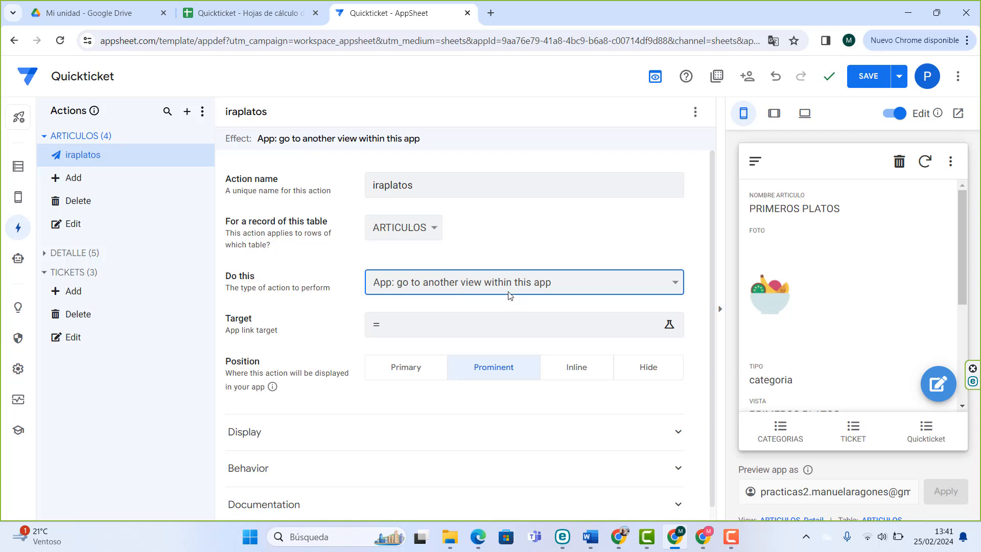
- Set the iraplatos action's target expression to LINKTOVIEW([VISTA]) and save it
{"action": "left_click", "coordinate": [438, 335]}
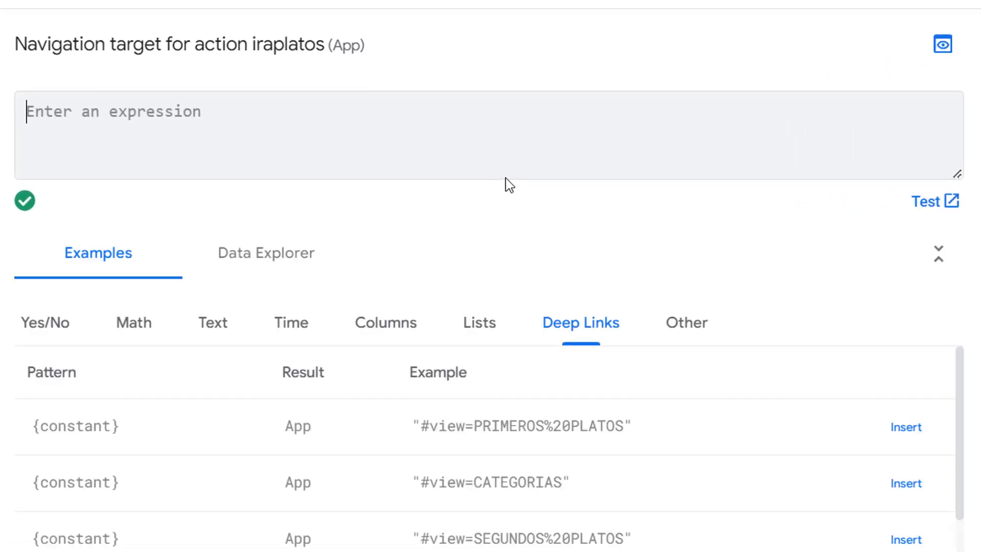
{"action": "type", "text": "LINKTOVI"}
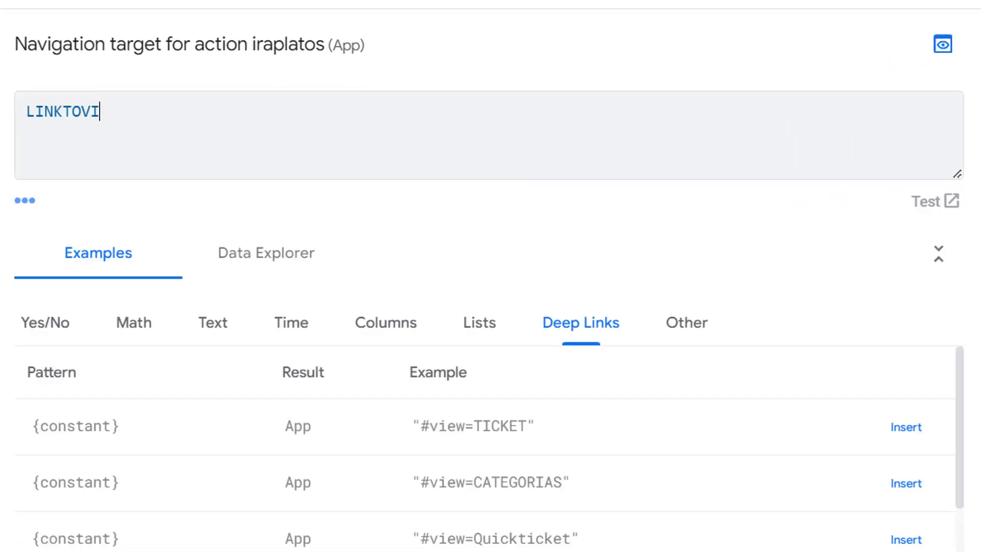
{"action": "type", "text": "EW("}
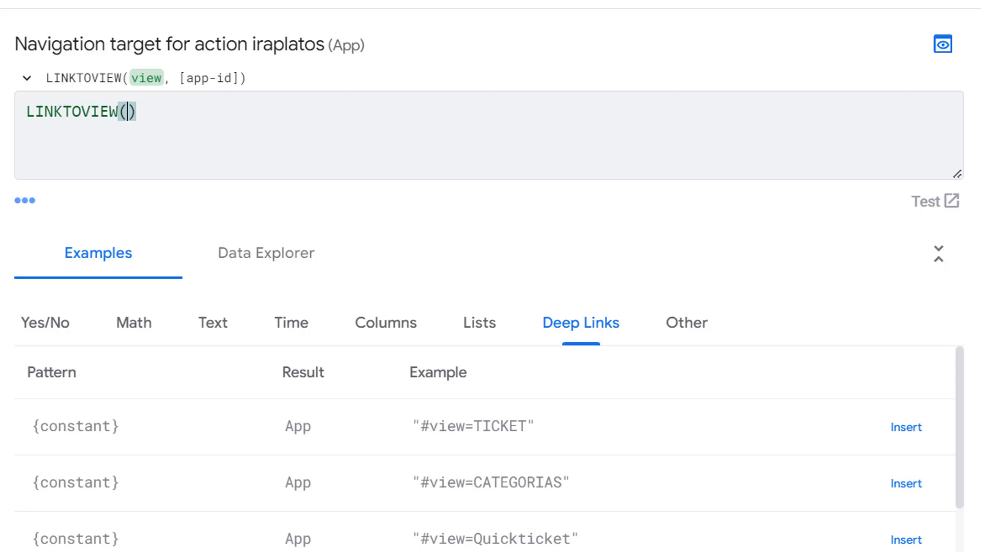
{"action": "type", "text": "[VISTA"}
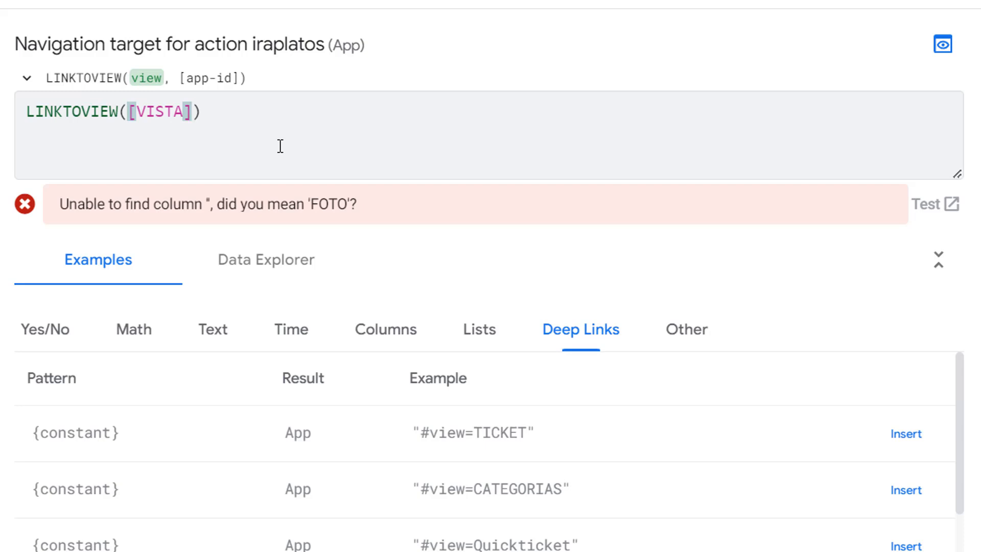
{"action": "type", "text": "]"}
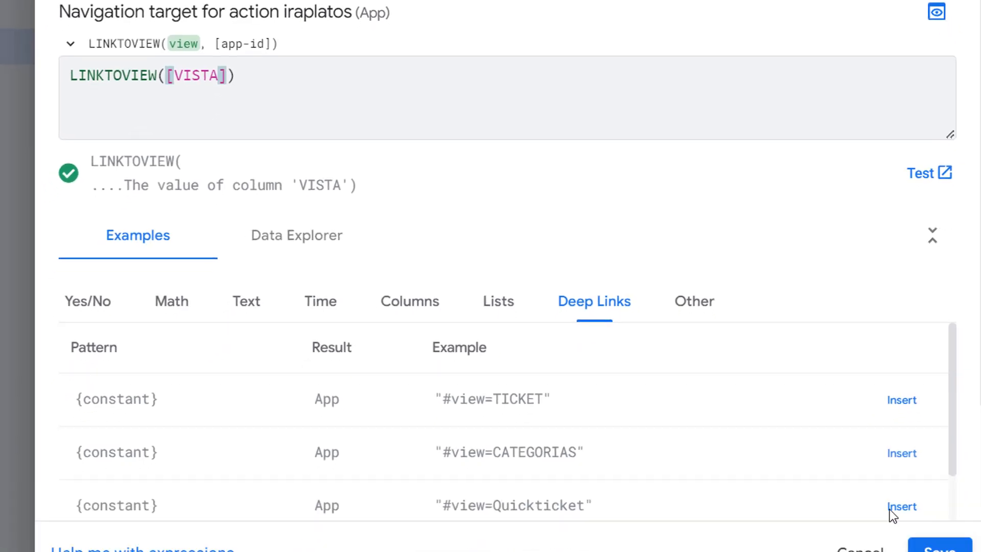
{"action": "left_click", "coordinate": [939, 549]}
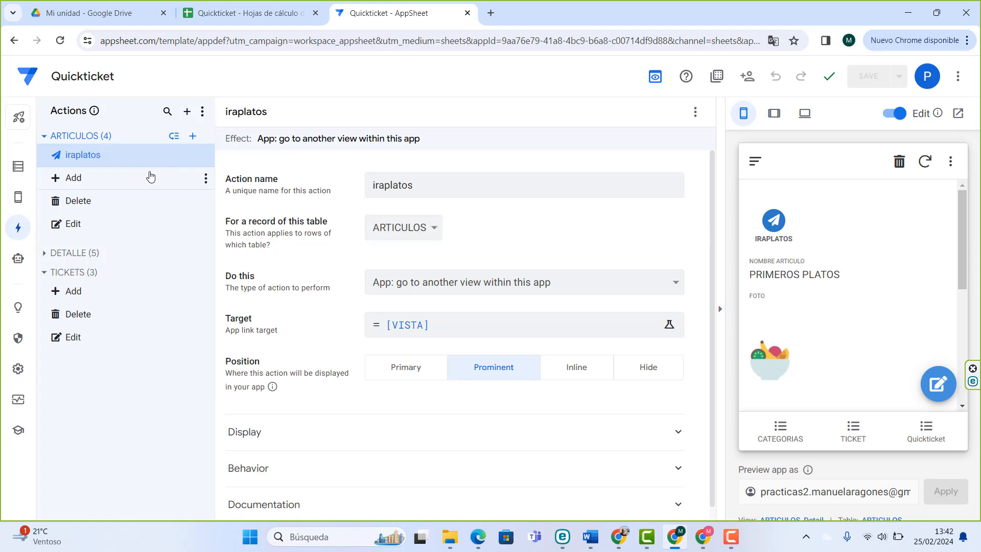
- Set the Row Selected event action of the CATEGORIAS view to iraplatos and save the app
{"action": "left_click", "coordinate": [19, 197]}
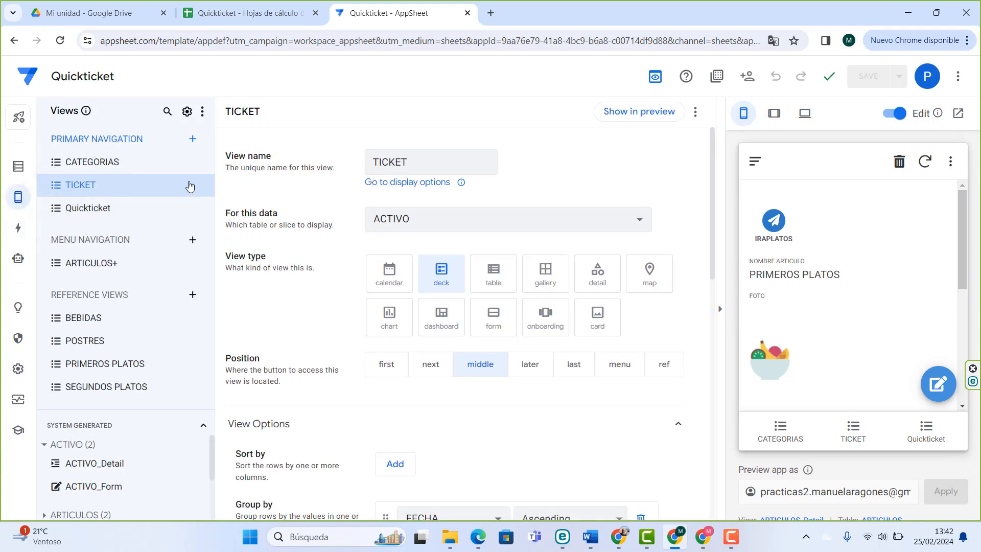
{"action": "left_click", "coordinate": [156, 166]}
{"action": "scroll", "coordinate": [327, 322], "scroll_direction": "down", "scroll_amount": 4}
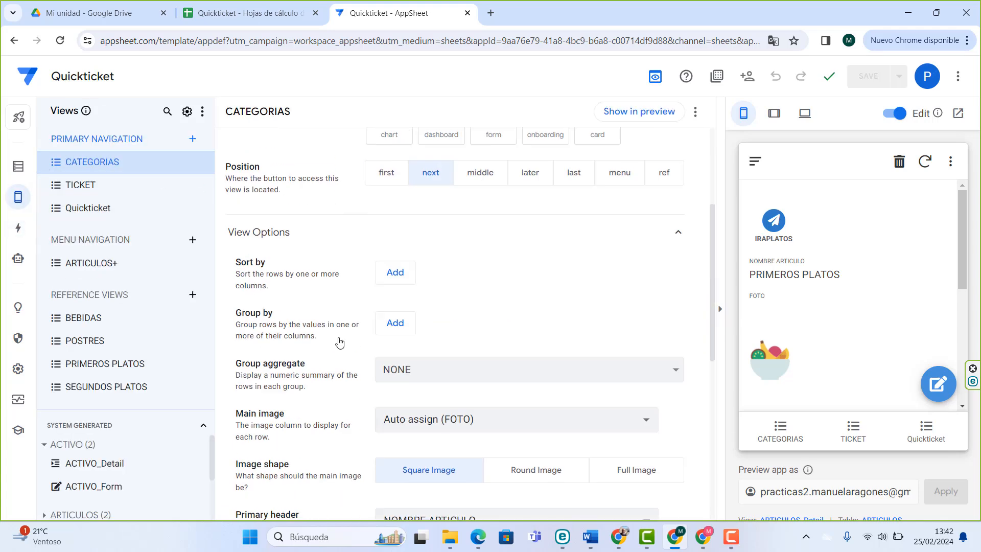
{"action": "scroll", "coordinate": [422, 373], "scroll_direction": "down", "scroll_amount": 7}
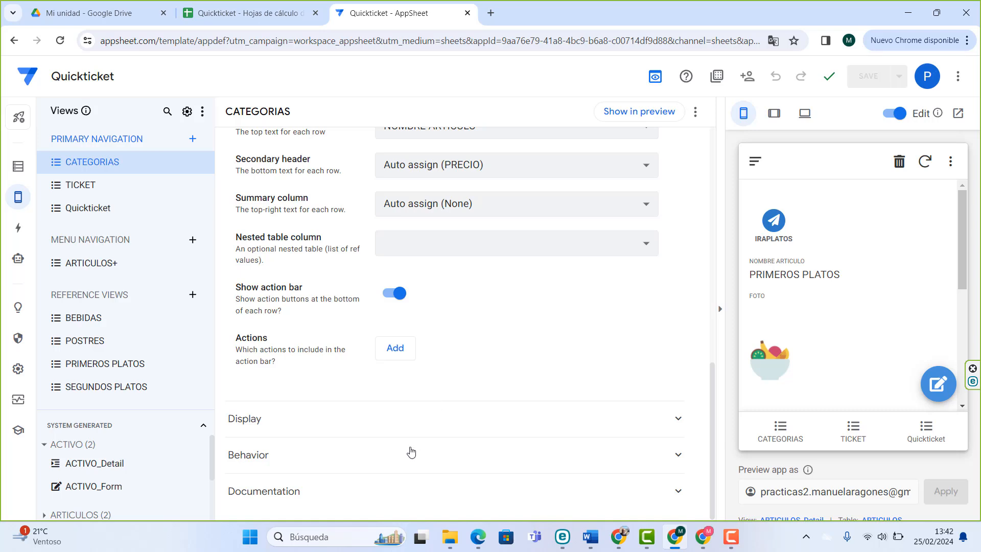
{"action": "scroll", "coordinate": [478, 406], "scroll_direction": "down", "scroll_amount": 3}
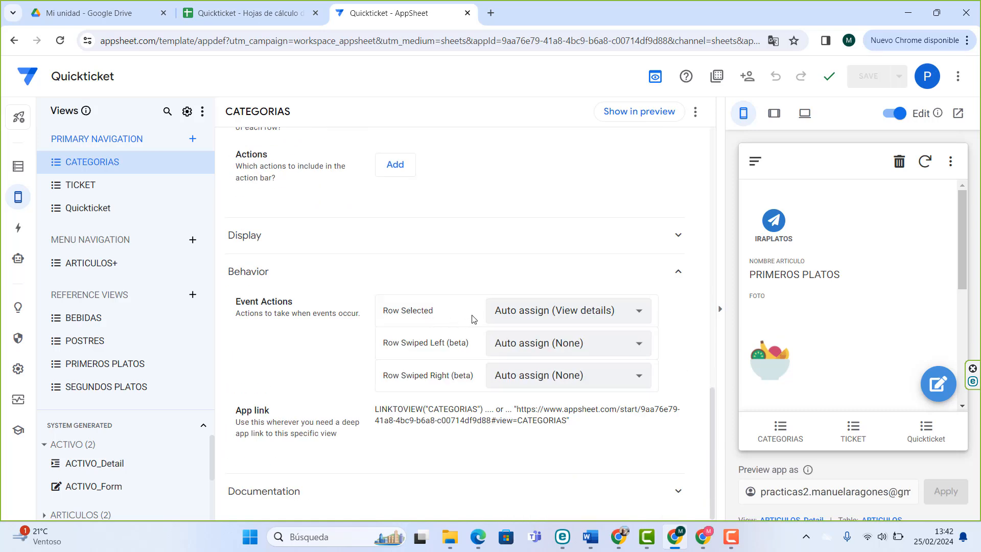
{"action": "left_click", "coordinate": [495, 321]}
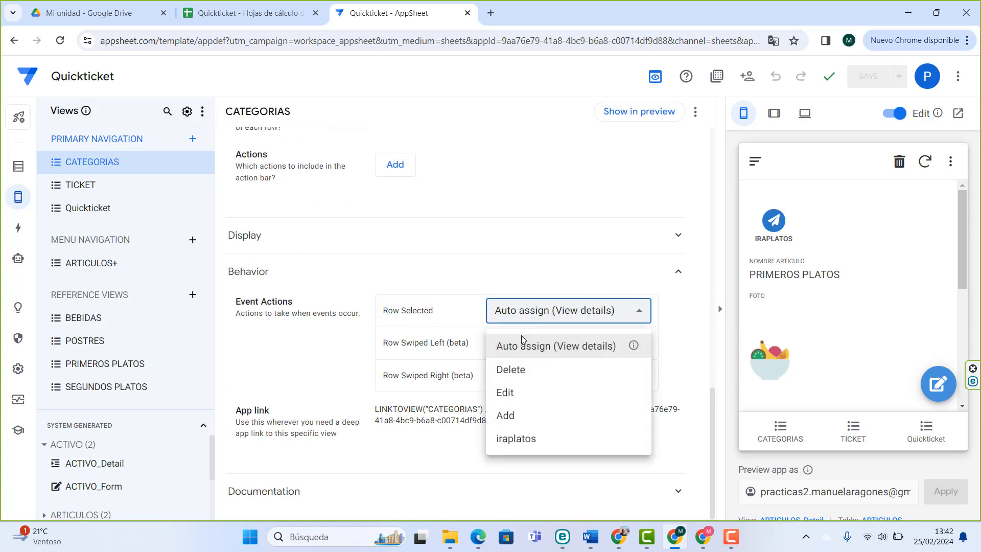
{"action": "left_click", "coordinate": [531, 443]}
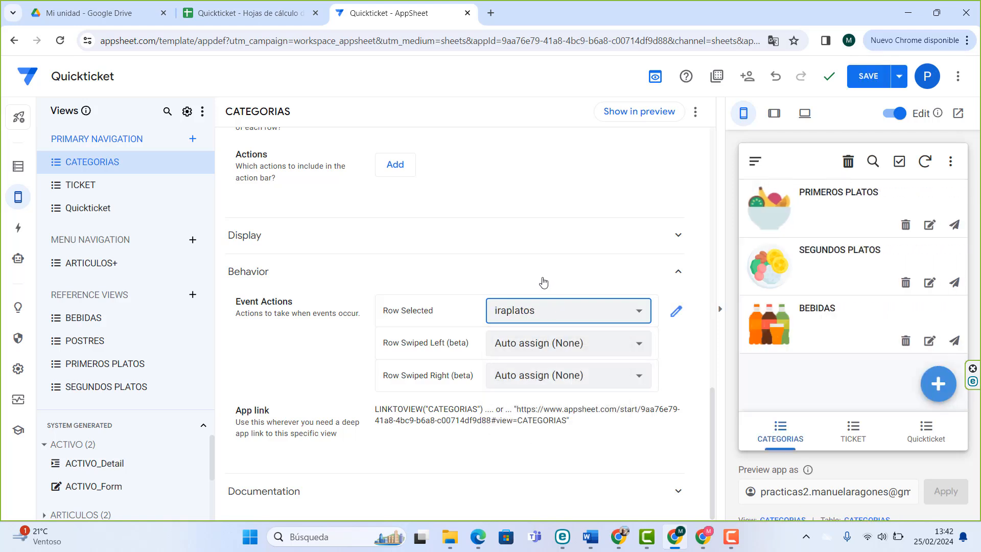
{"action": "left_click", "coordinate": [861, 79]}
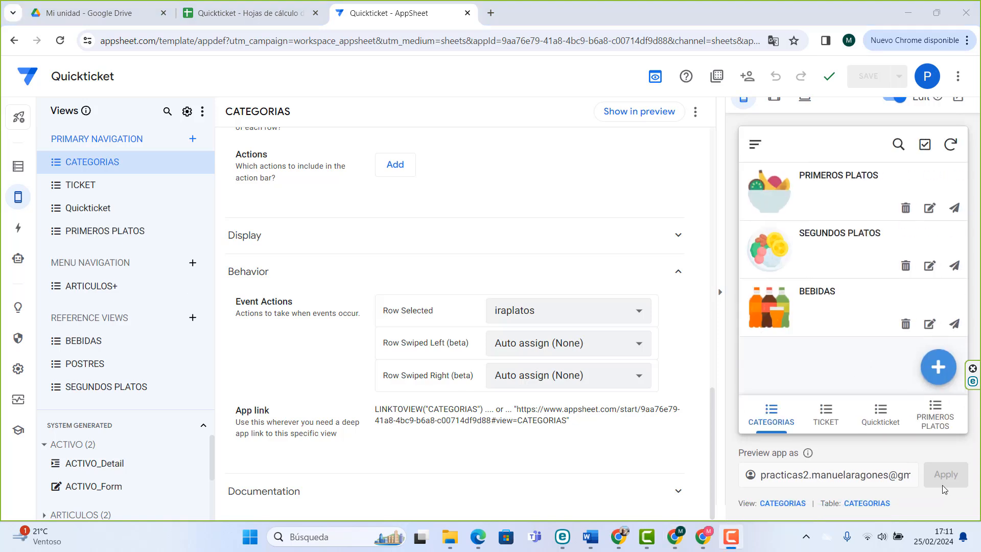
- Check in the app preview which views open from PRIMEROS PLATOS and SEGUNDOS PLATOS, returning to CATEGORIAS each time
{"action": "left_click", "coordinate": [857, 205]}
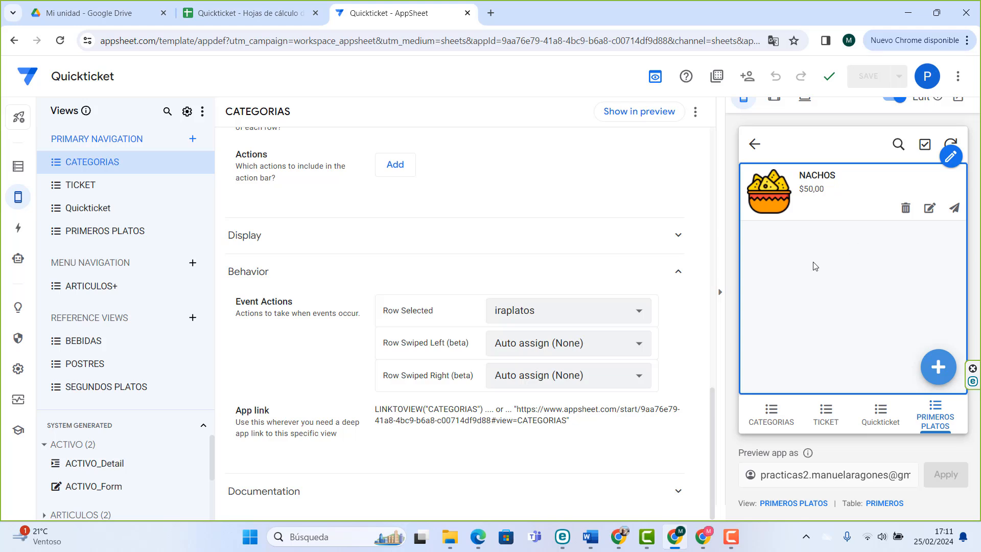
{"action": "left_click", "coordinate": [755, 143]}
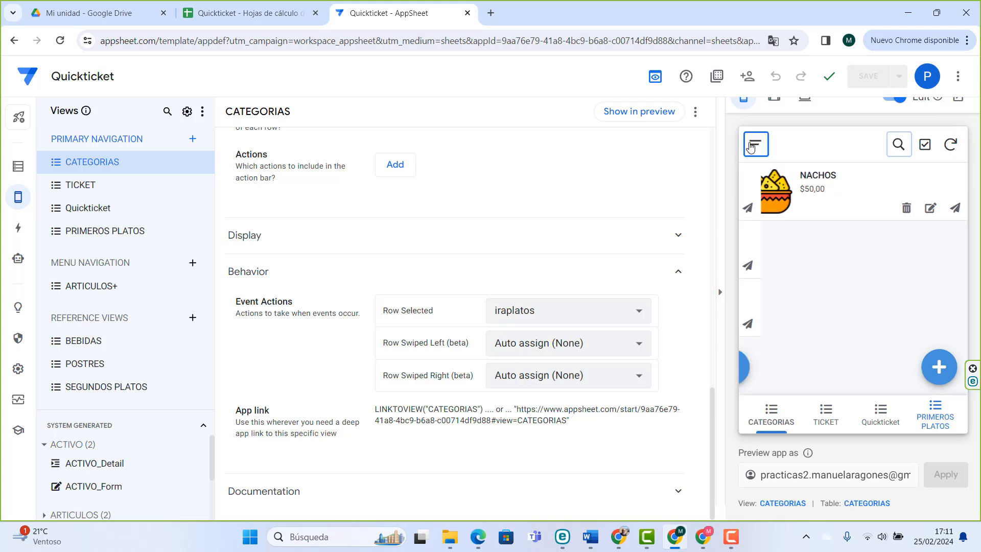
{"action": "left_click", "coordinate": [839, 243]}
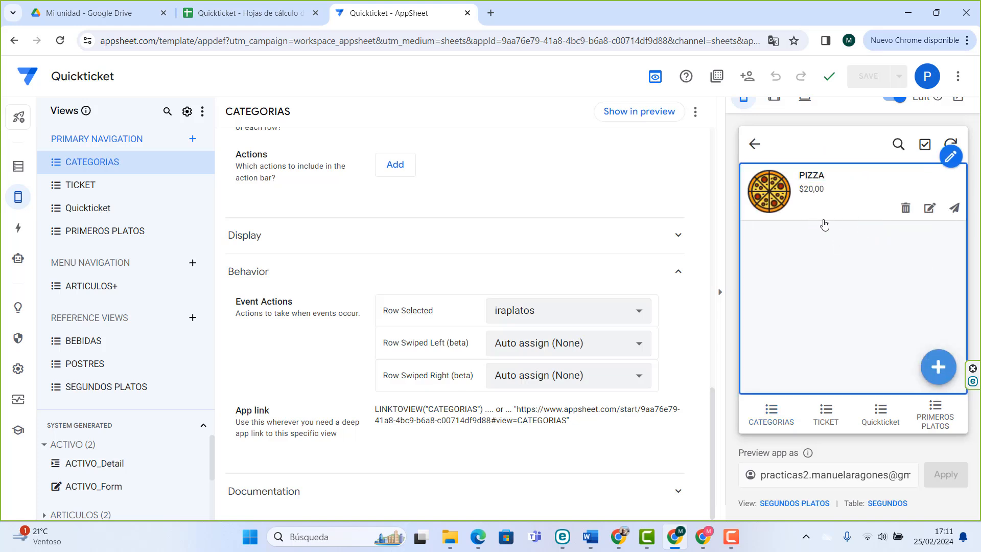
{"action": "left_click", "coordinate": [755, 145]}
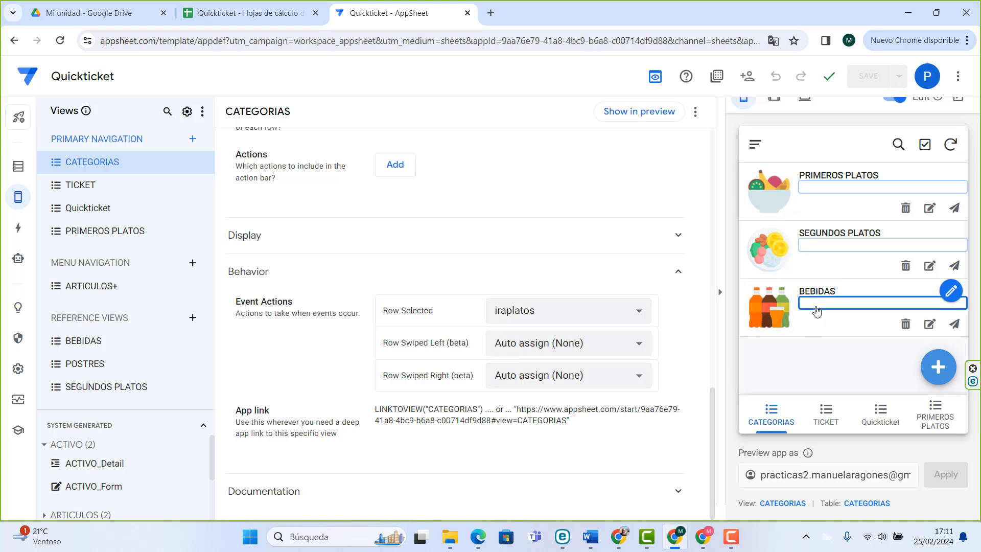
{"action": "left_click", "coordinate": [822, 191]}
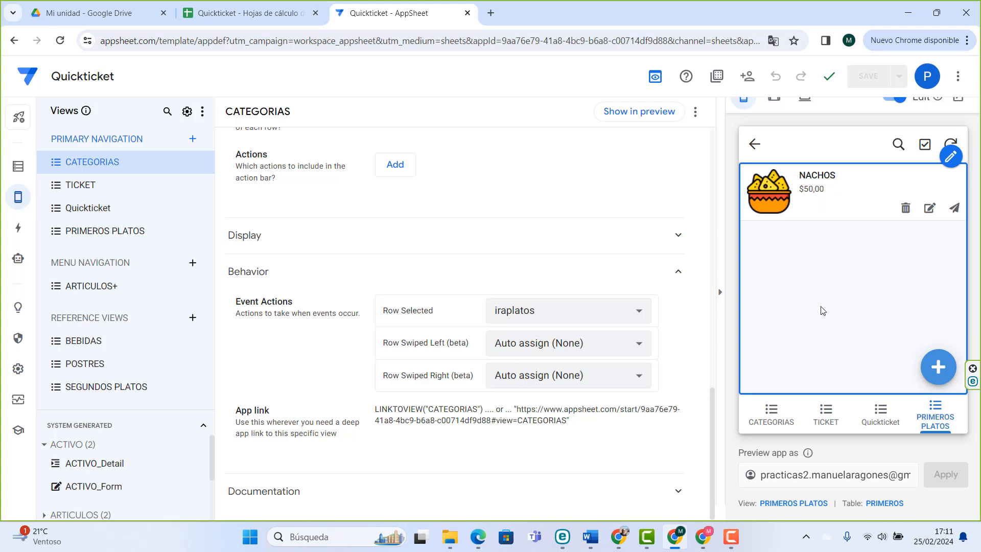
{"action": "left_click", "coordinate": [752, 152]}
- Start a new article in the preview's ARTICULOS+ view, named Ensalada, with price 35 and the ensalada (1) image as its photo
{"action": "left_click", "coordinate": [753, 148]}
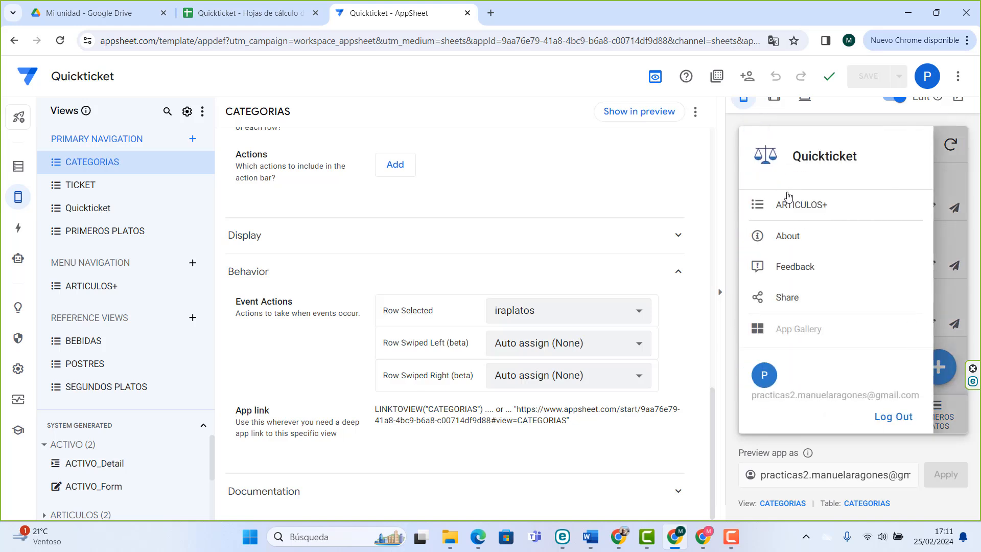
{"action": "left_click", "coordinate": [794, 203]}
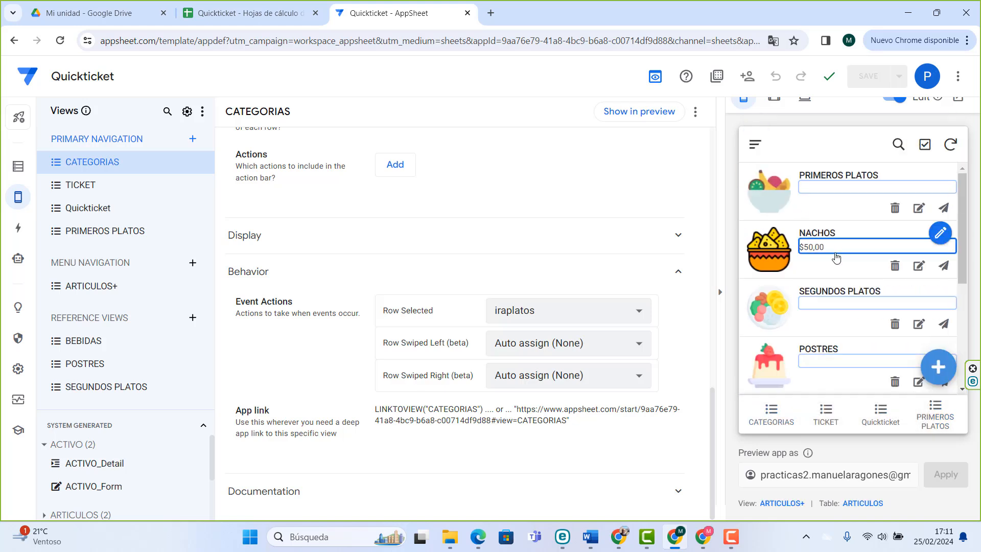
{"action": "left_click", "coordinate": [940, 368]}
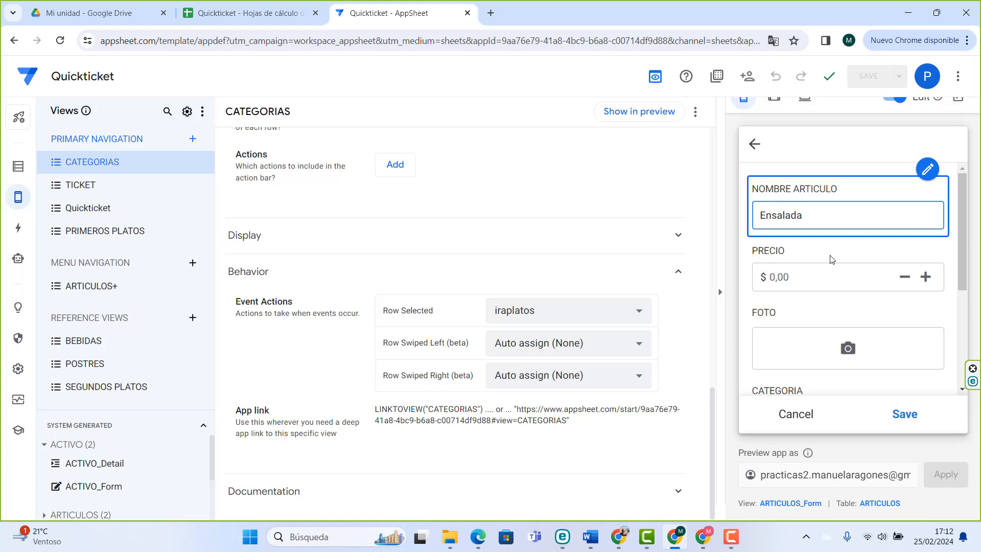
{"action": "left_click", "coordinate": [819, 279]}
{"action": "type", "text": "35"}
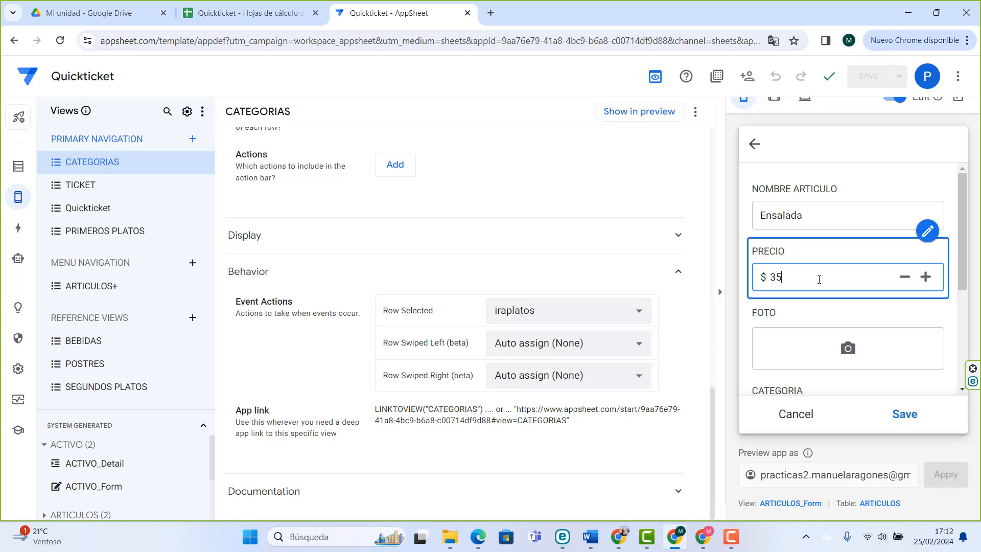
{"action": "left_click", "coordinate": [847, 352]}
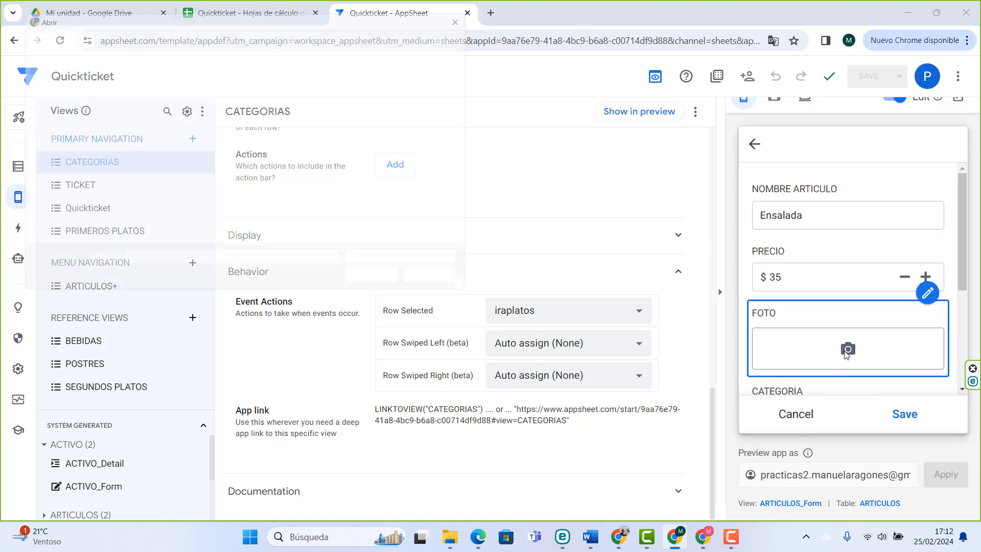
{"action": "double_click", "coordinate": [220, 120]}
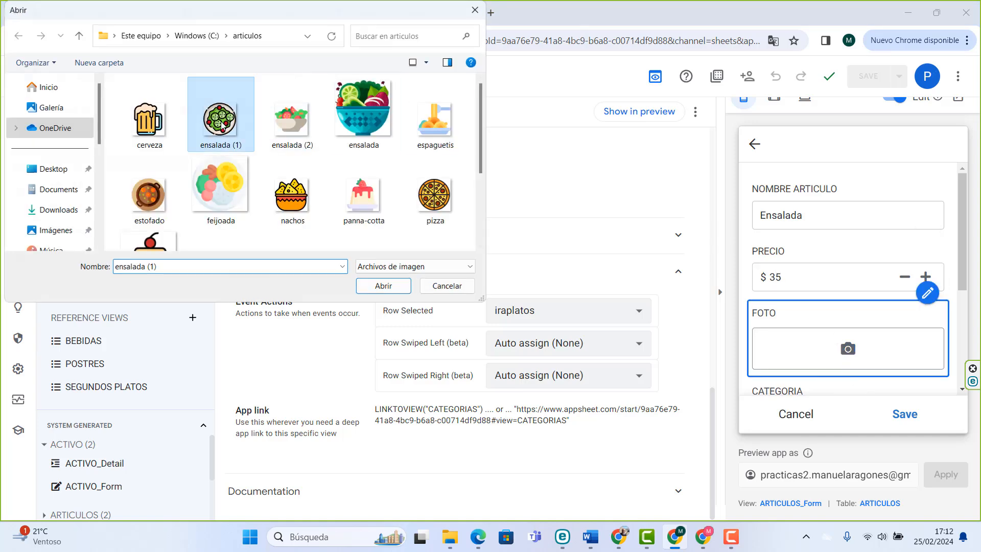
- Set the new article's TIPO to articulo and its CATEGORIA to Primer plato, and save the record
{"action": "scroll", "coordinate": [903, 385], "scroll_direction": "down", "scroll_amount": 4}
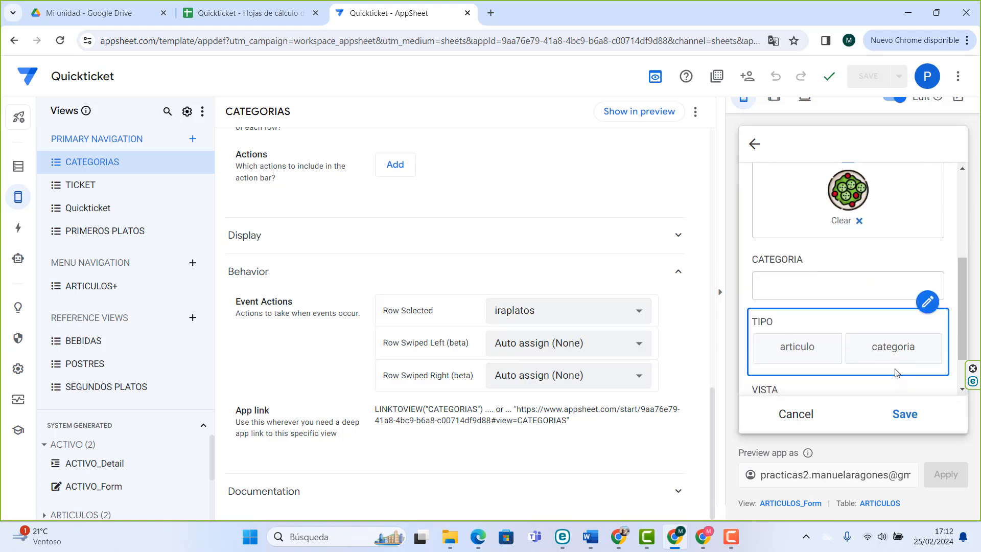
{"action": "left_click", "coordinate": [798, 350]}
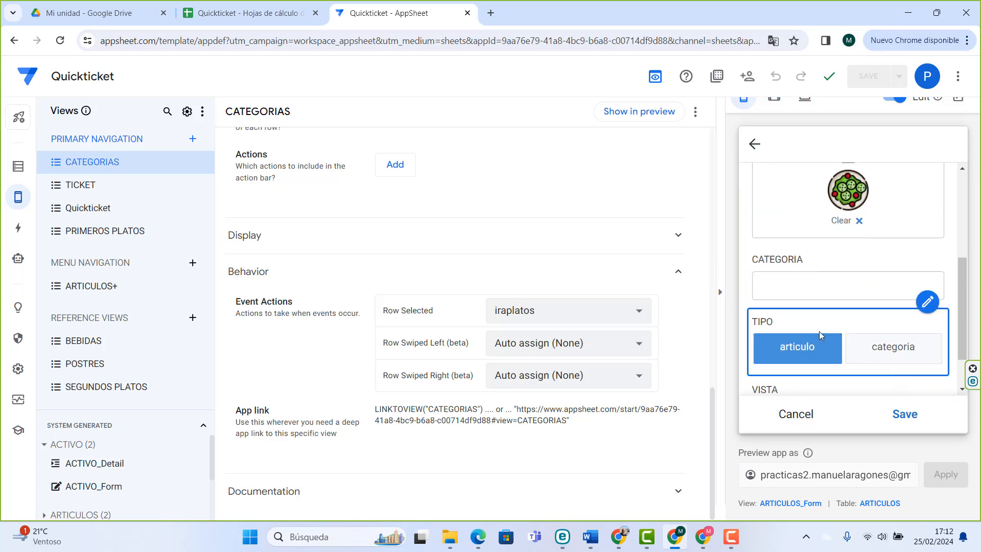
{"action": "scroll", "coordinate": [820, 335], "scroll_direction": "down", "scroll_amount": 1}
{"action": "scroll", "coordinate": [823, 337], "scroll_direction": "up", "scroll_amount": 3}
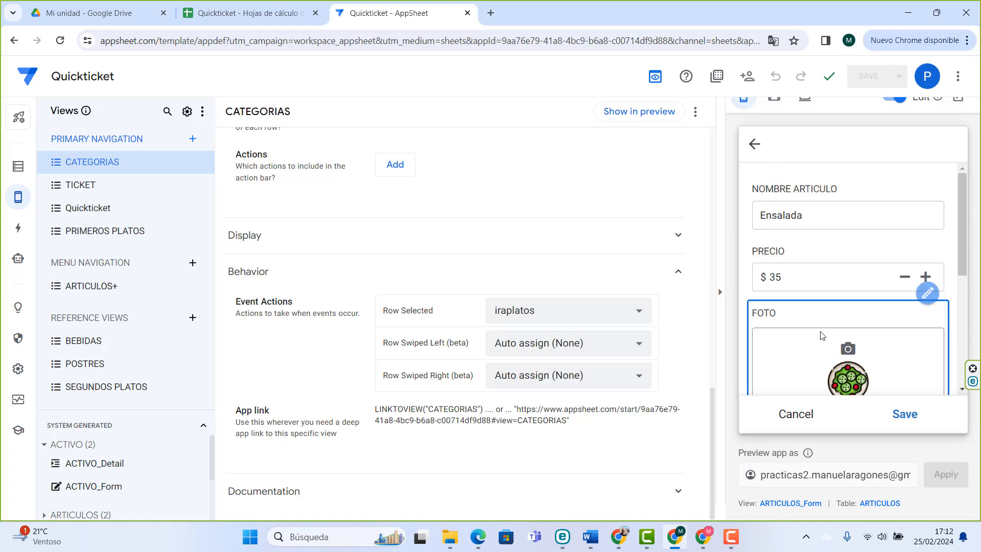
{"action": "scroll", "coordinate": [823, 336], "scroll_direction": "down", "scroll_amount": 3}
{"action": "left_click", "coordinate": [809, 294]}
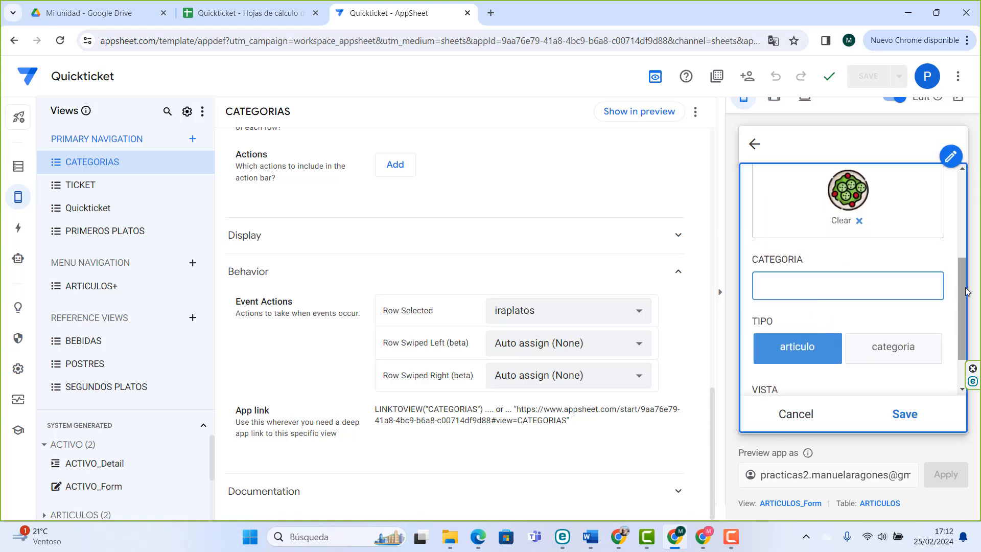
{"action": "type", "text": "Primer plato"}
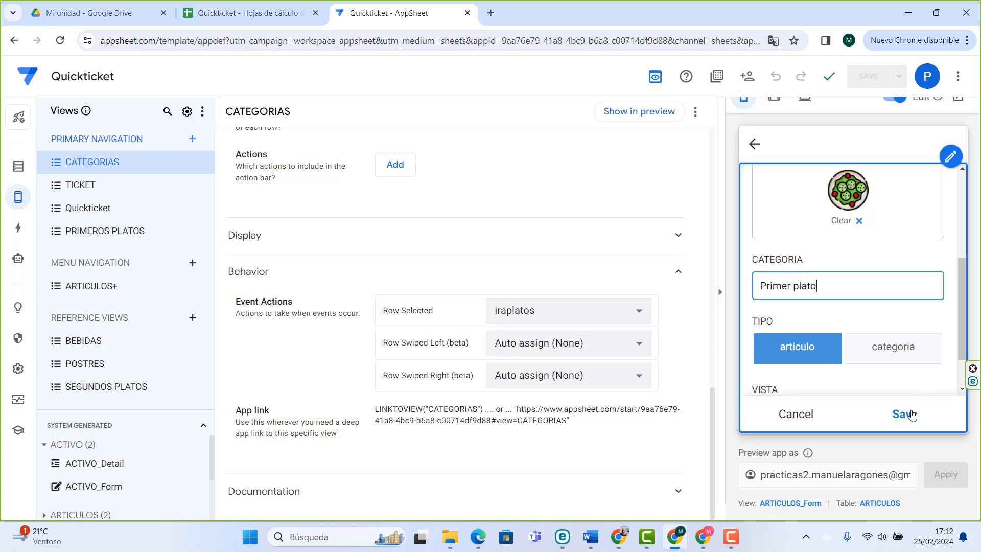
{"action": "left_click", "coordinate": [906, 415]}
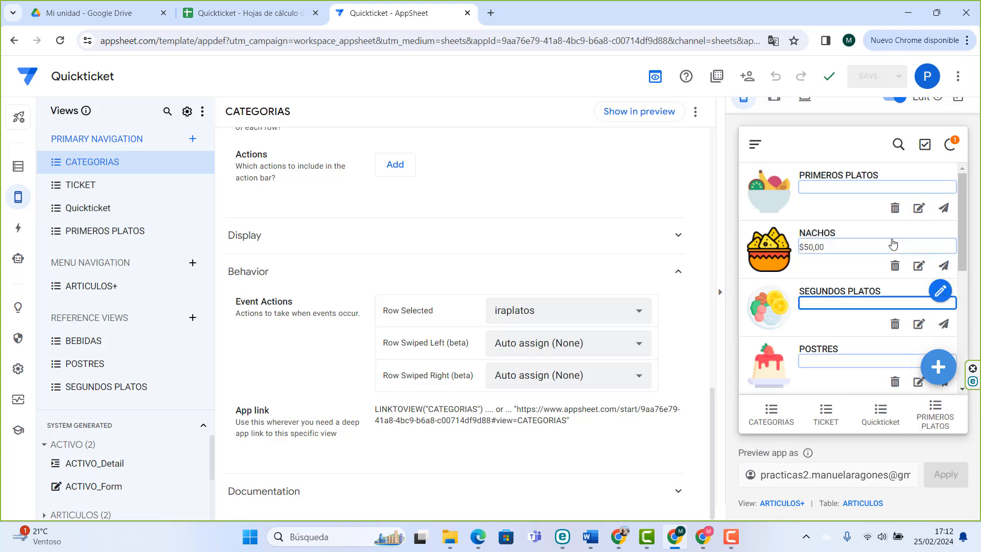
- Edit the POSTRES record in the preview's ARTICULOS+ view, setting its TIPO to categoria, and save the record
{"action": "left_click", "coordinate": [780, 417]}
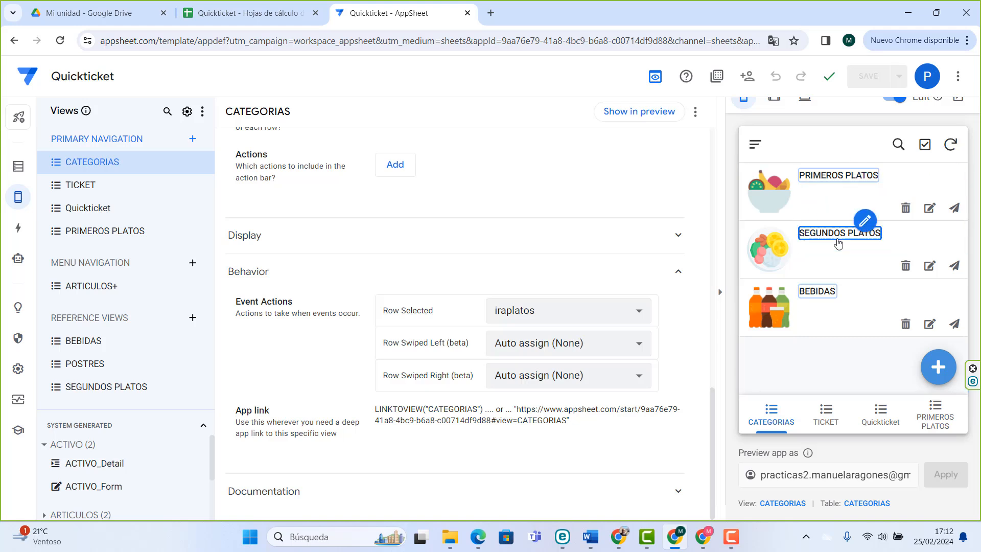
{"action": "left_click", "coordinate": [755, 145]}
{"action": "left_click", "coordinate": [783, 206]}
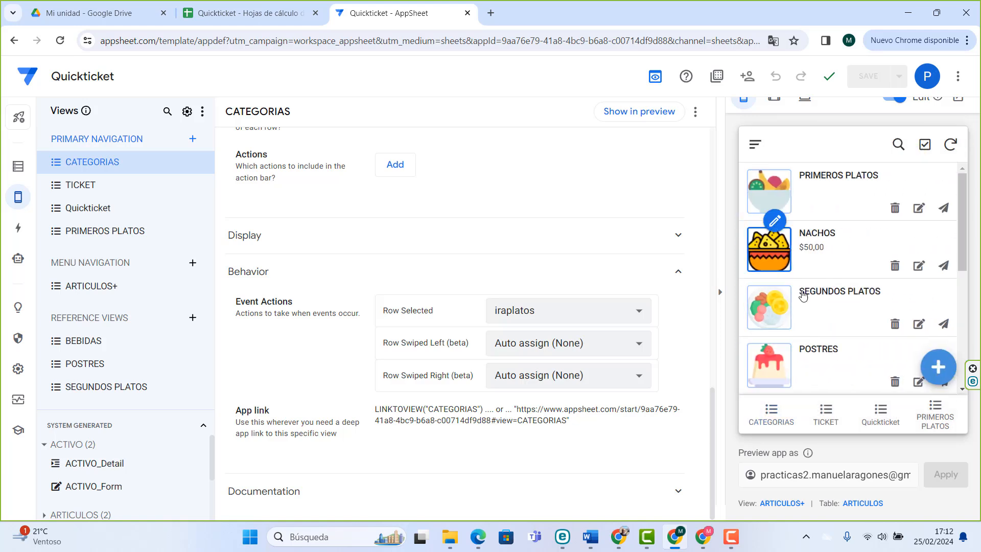
{"action": "left_click", "coordinate": [920, 383]}
{"action": "scroll", "coordinate": [875, 320], "scroll_direction": "down", "scroll_amount": 3}
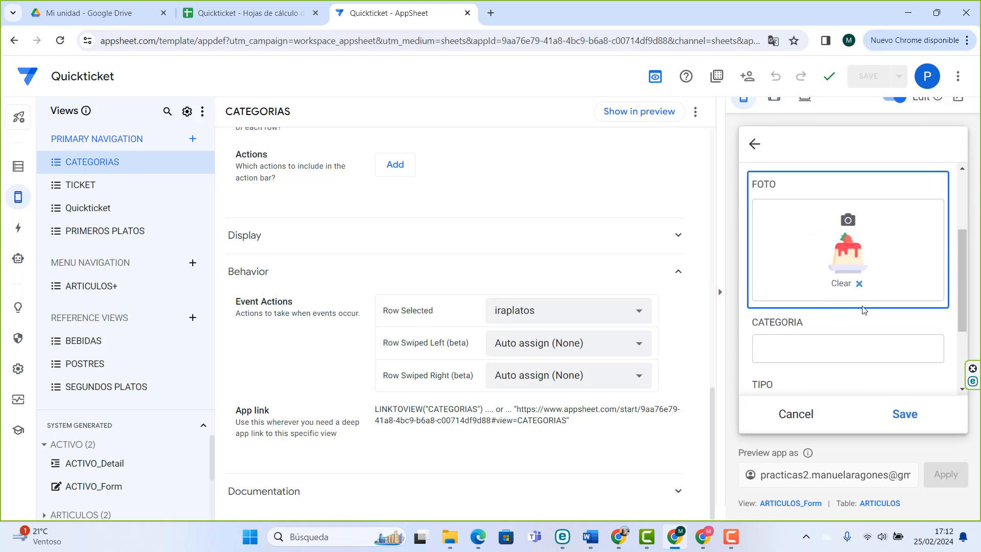
{"action": "left_click", "coordinate": [823, 234]}
{"action": "scroll", "coordinate": [857, 289], "scroll_direction": "up", "scroll_amount": 4}
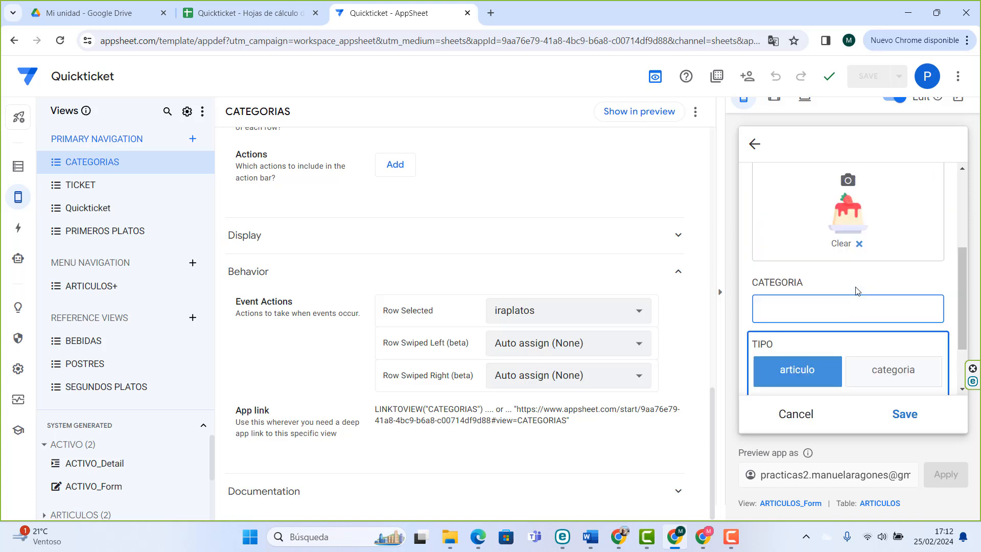
{"action": "scroll", "coordinate": [856, 289], "scroll_direction": "down", "scroll_amount": 4}
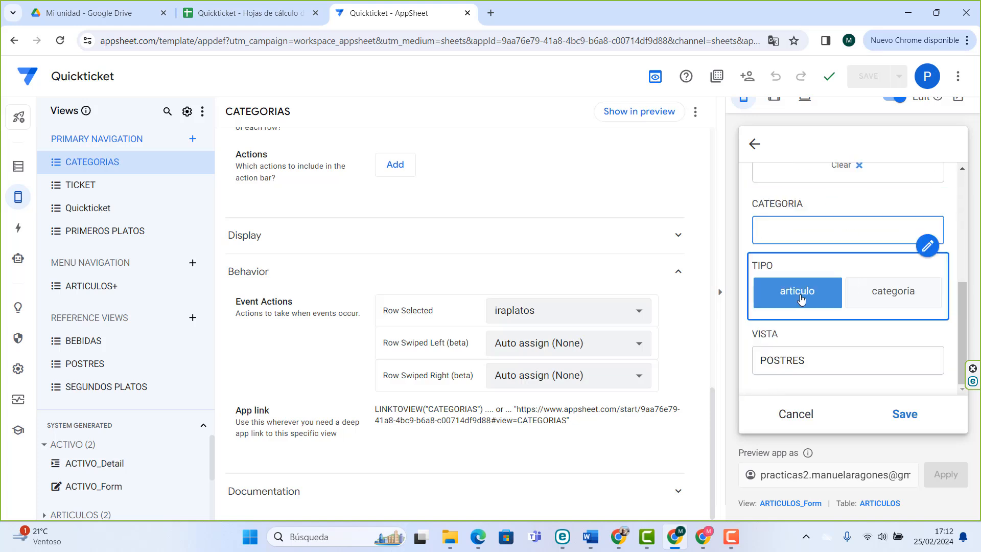
{"action": "left_click", "coordinate": [902, 296]}
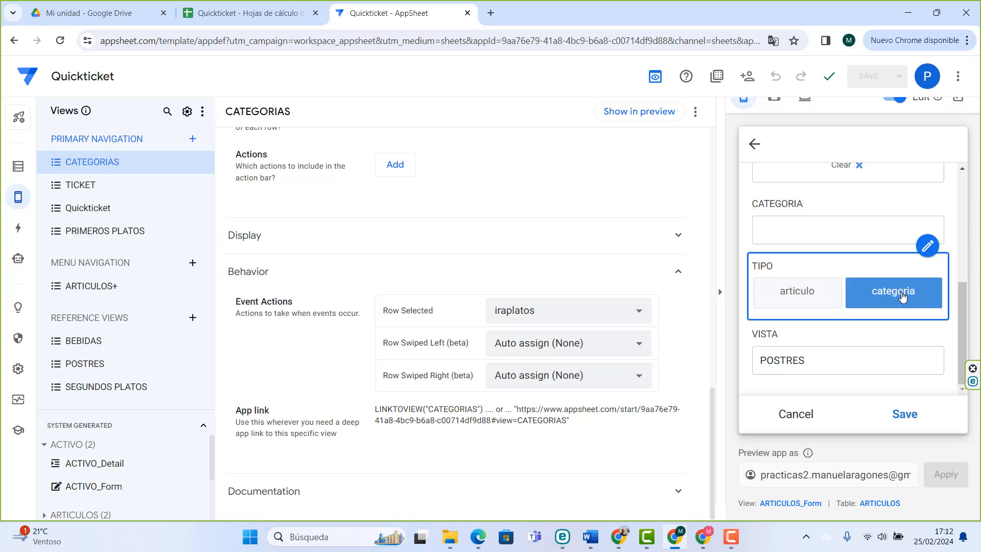
{"action": "left_click", "coordinate": [903, 415]}
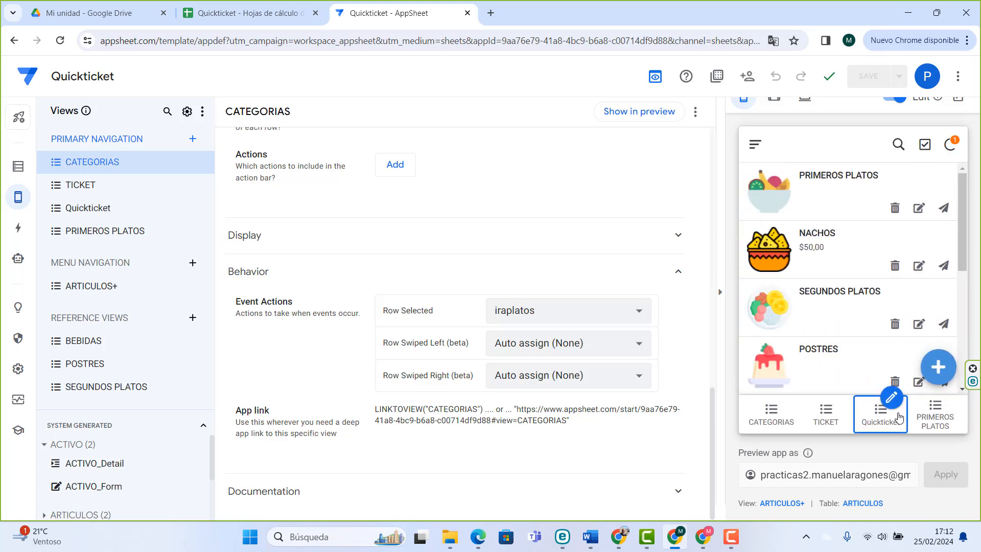
- Check the category list in the preview's CATEGORIAS and Quickticket views, and open PRIMEROS PLATOS to view its dishes
{"action": "left_click", "coordinate": [773, 415]}
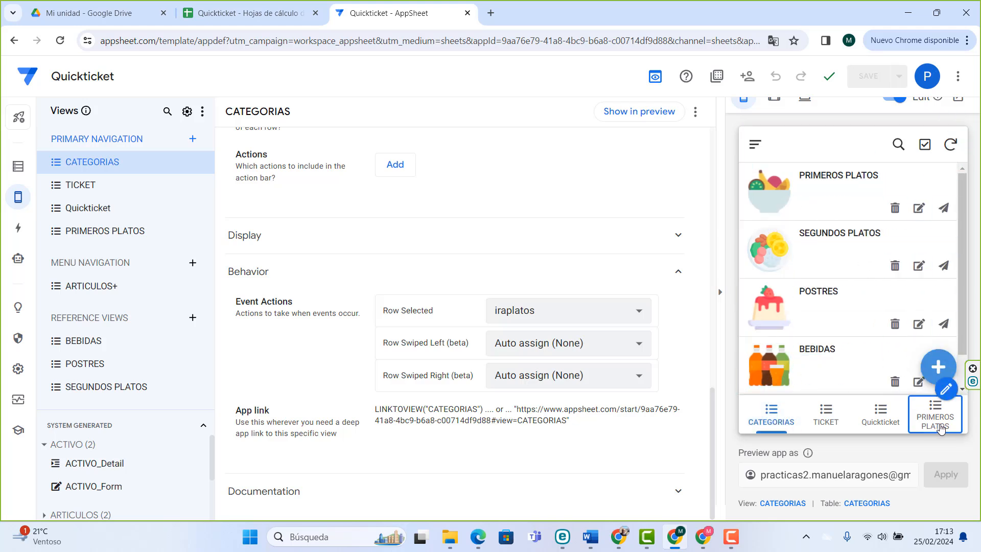
{"action": "left_click", "coordinate": [880, 415]}
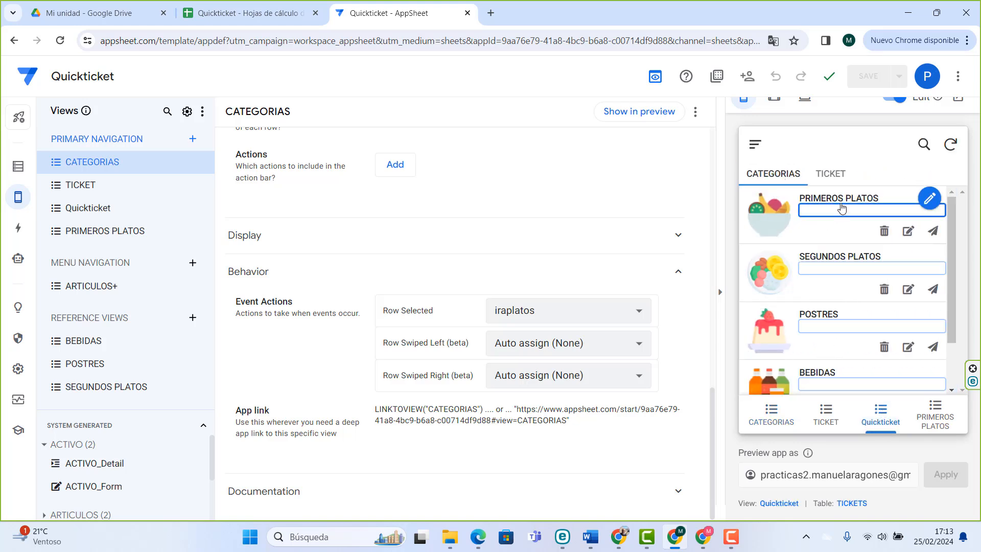
{"action": "left_click", "coordinate": [827, 200]}
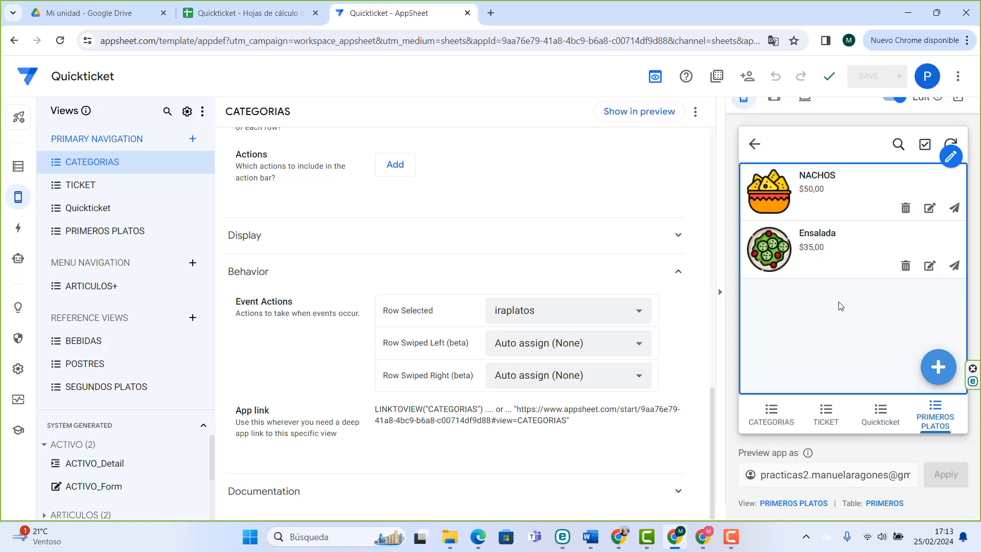
- Set the position of the PRIMEROS PLATOS view to ref
{"action": "left_click", "coordinate": [113, 231]}
{"action": "scroll", "coordinate": [517, 282], "scroll_direction": "up", "scroll_amount": 10}
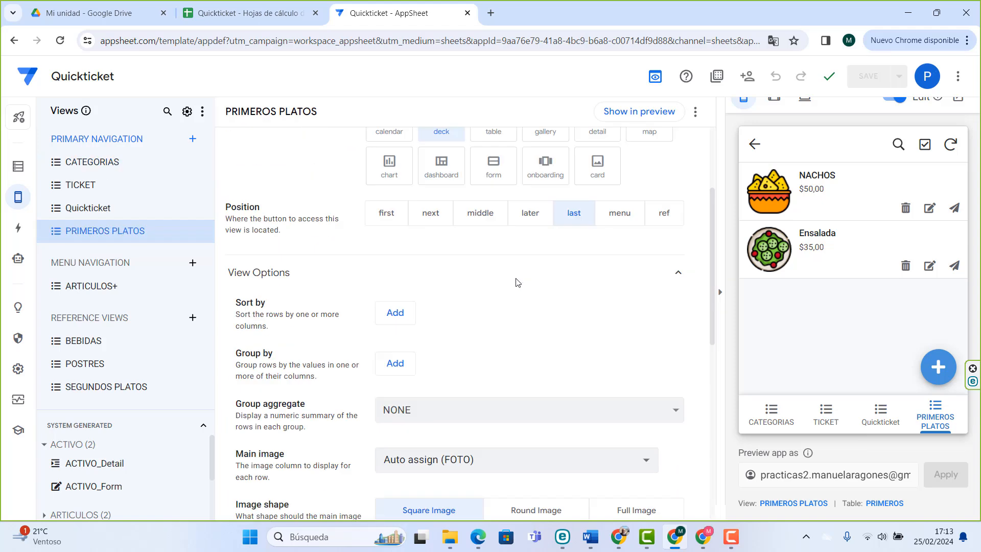
{"action": "scroll", "coordinate": [516, 282], "scroll_direction": "up", "scroll_amount": 3}
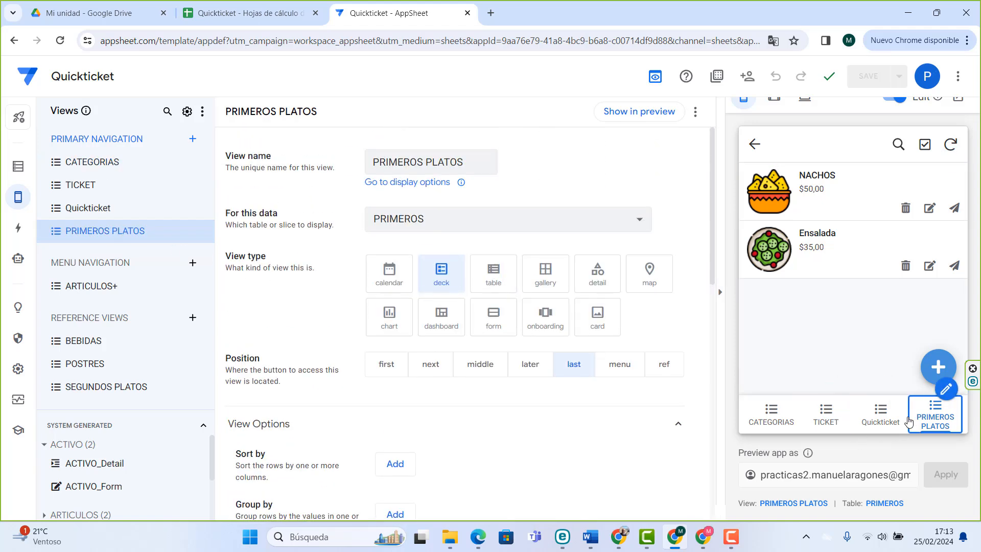
{"action": "left_click", "coordinate": [661, 368]}
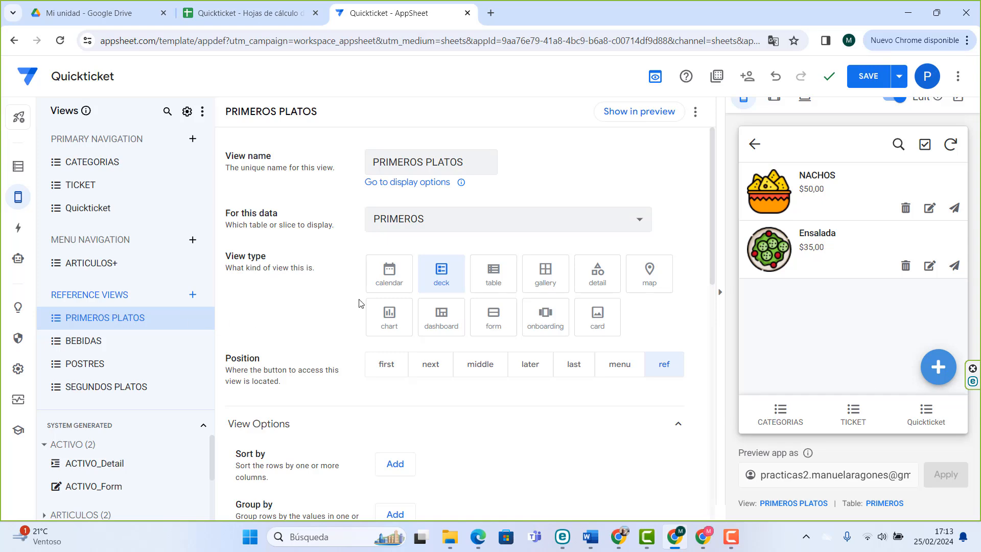
{"action": "scroll", "coordinate": [359, 303], "scroll_direction": "down", "scroll_amount": 4}
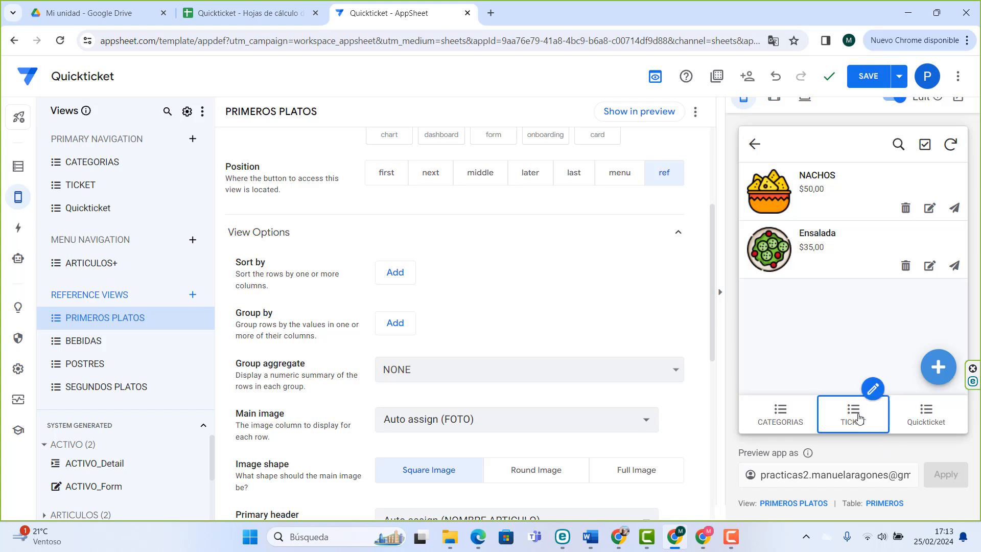
- Check the TICKET and CATEGORIAS sections of the Quickticket dashboard in the preview and open PRIMEROS PLATOS from it
{"action": "left_click", "coordinate": [925, 413]}
{"action": "left_click", "coordinate": [829, 175]}
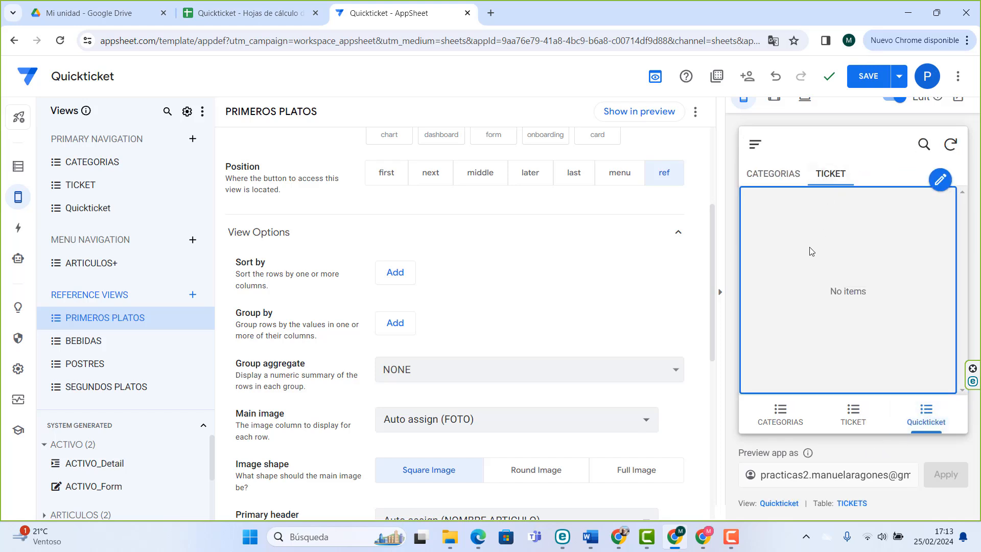
{"action": "left_click", "coordinate": [773, 180]}
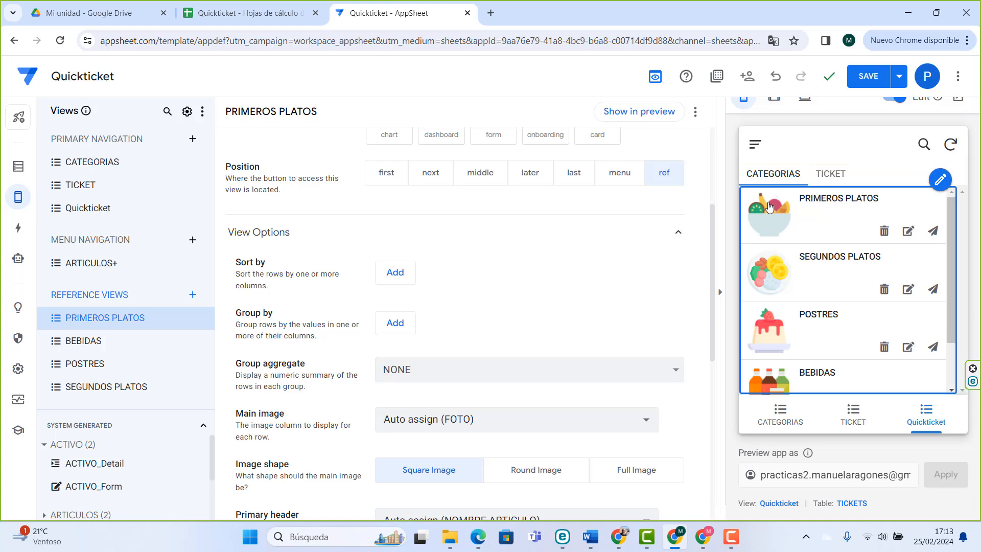
{"action": "left_click", "coordinate": [813, 214]}
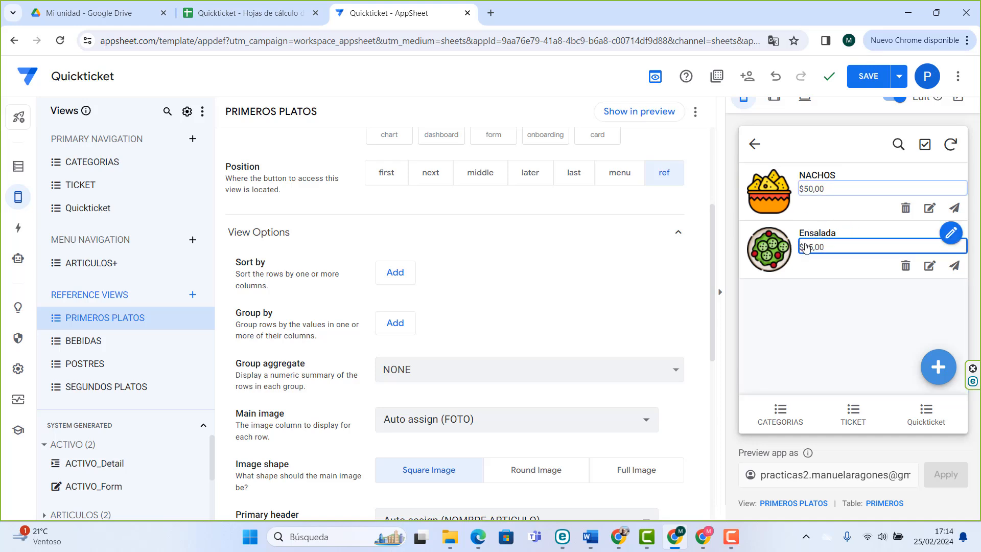
- Create a new action for the ARTICULOS table named añadir al ticket
{"action": "left_click", "coordinate": [18, 228]}
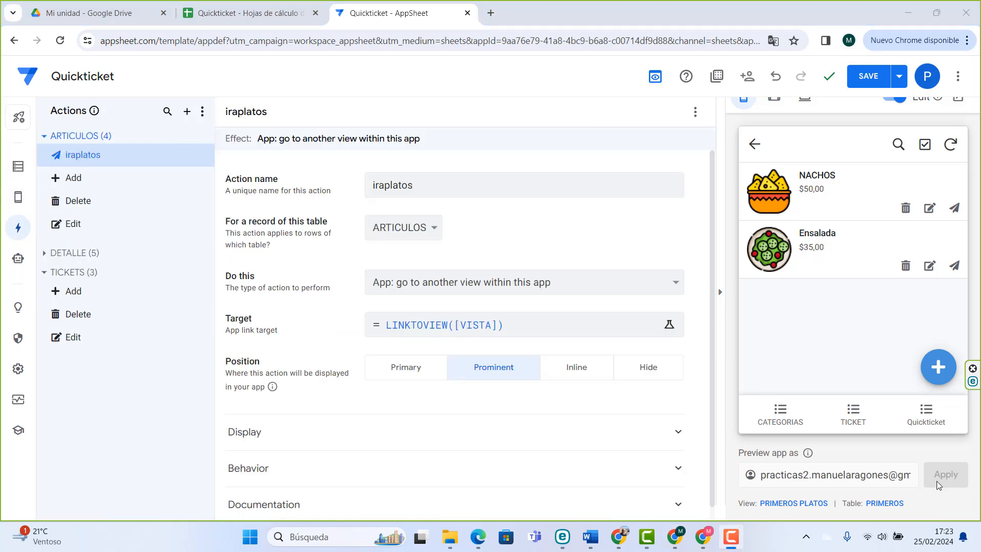
{"action": "mouse_move", "coordinate": [154, 201]}
{"action": "left_click", "coordinate": [193, 139]}
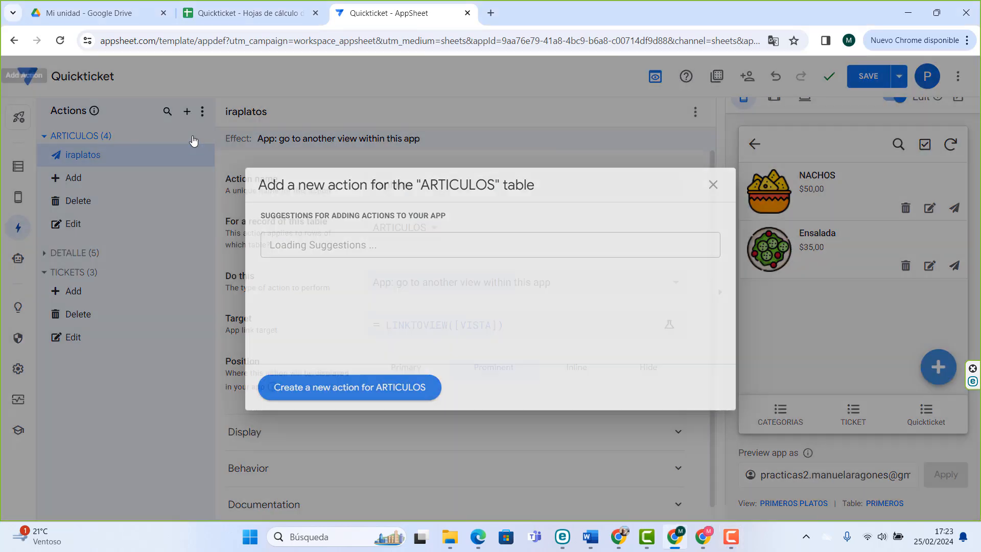
{"action": "left_click", "coordinate": [374, 395]}
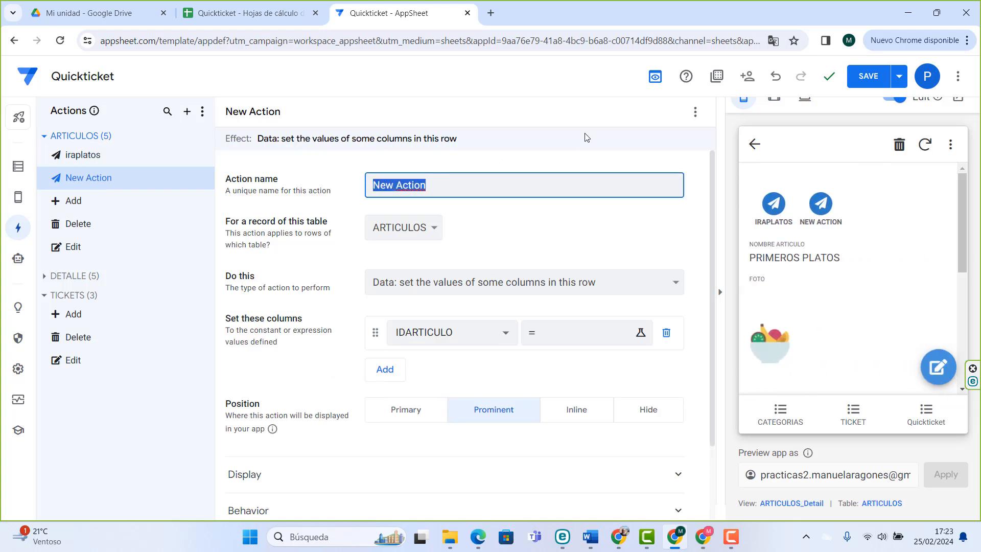
{"action": "type", "text": "añadir al ticket"}
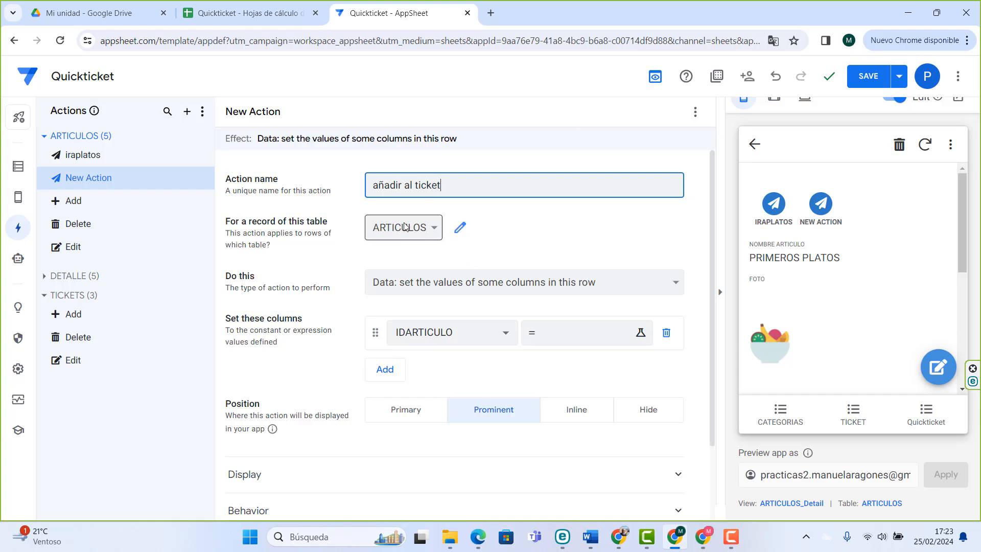
- Make the añadir al ticket action add a new row to another table using values from this row, with DETALLE as the target table
{"action": "left_click", "coordinate": [450, 282]}
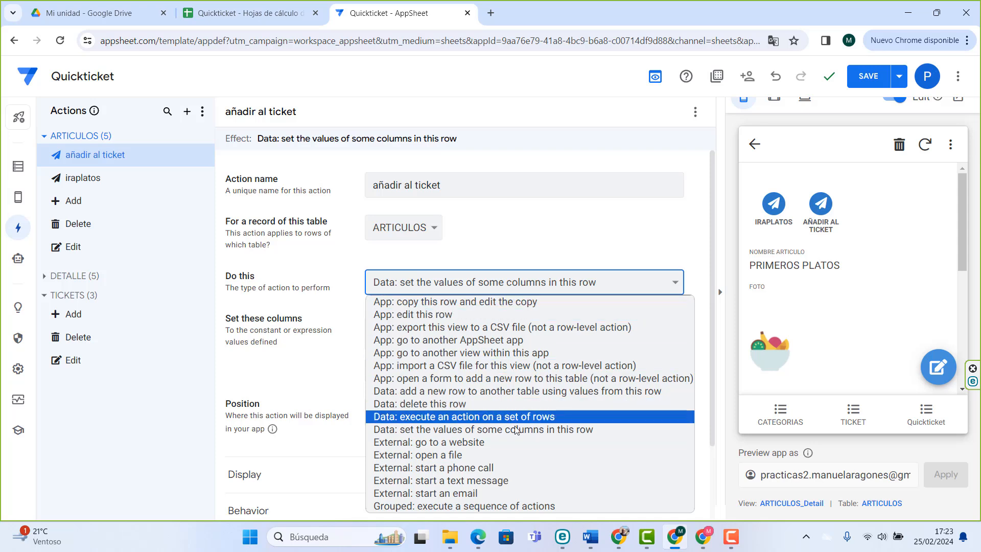
{"action": "left_click", "coordinate": [504, 392]}
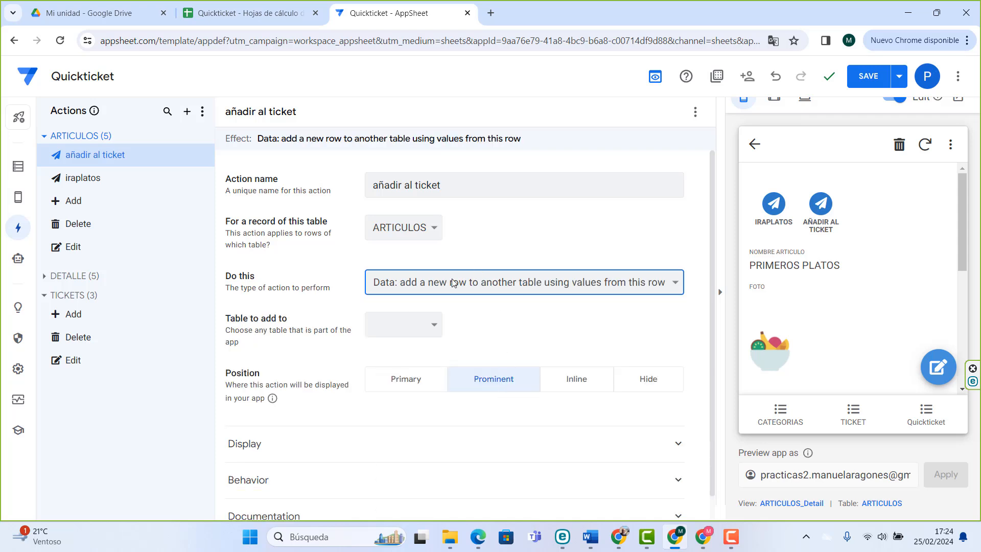
{"action": "left_click", "coordinate": [429, 325]}
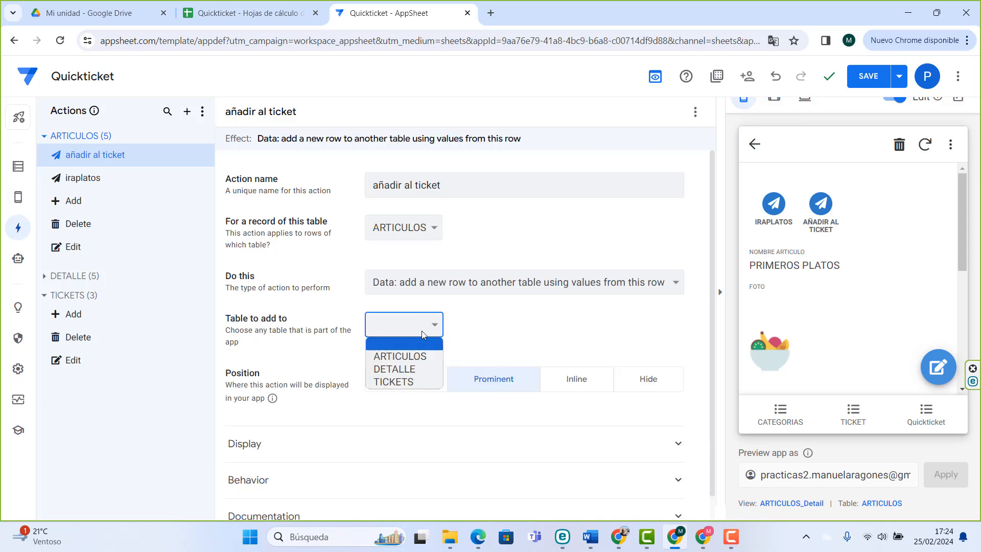
{"action": "left_click", "coordinate": [406, 369]}
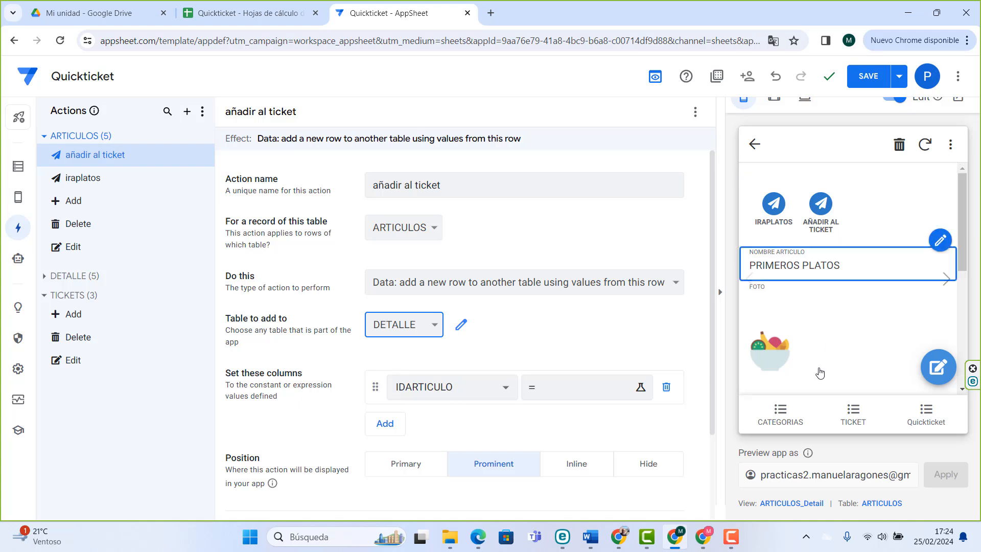
- Look at the TICKET section of the Quickticket dashboard in the preview and return to its CATEGORIAS section
{"action": "left_click", "coordinate": [936, 409]}
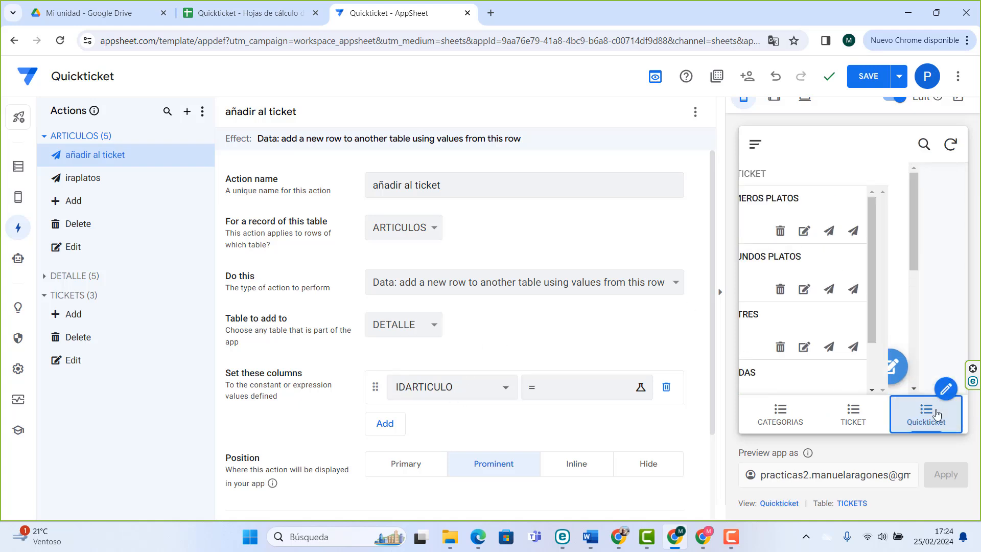
{"action": "left_click", "coordinate": [829, 174]}
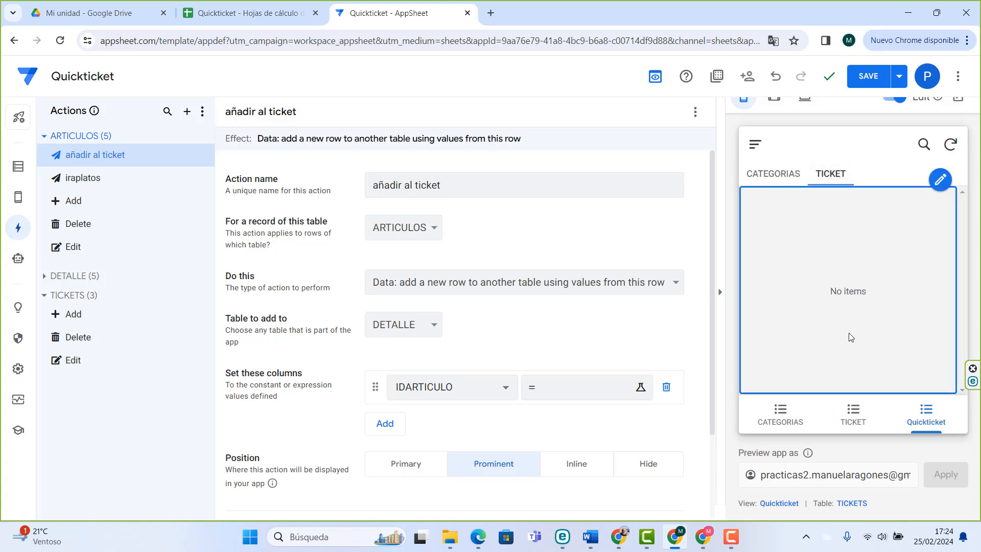
{"action": "left_click", "coordinate": [777, 175]}
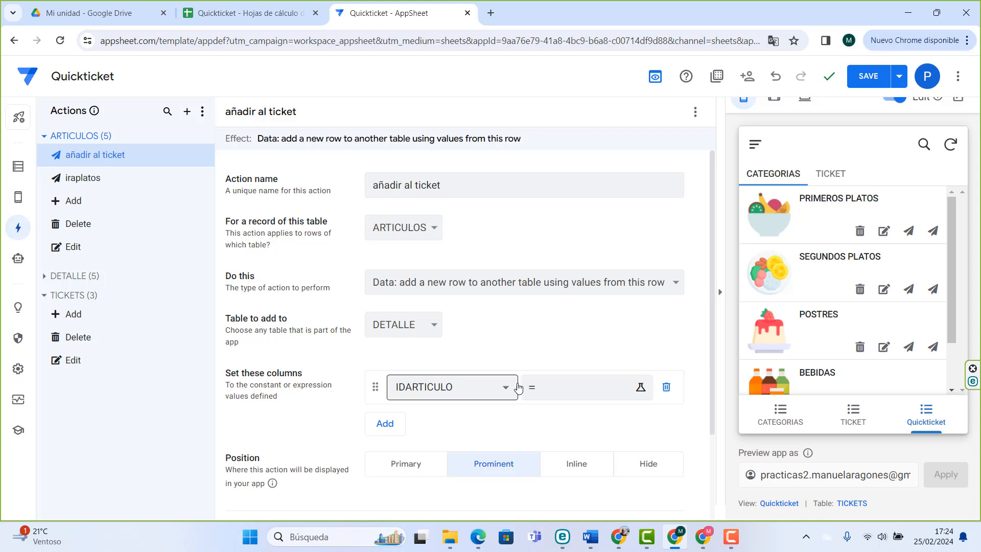
- Set the action's IDARTICULO column to the expression [IDARTICULO] and save the app
{"action": "left_click", "coordinate": [595, 393]}
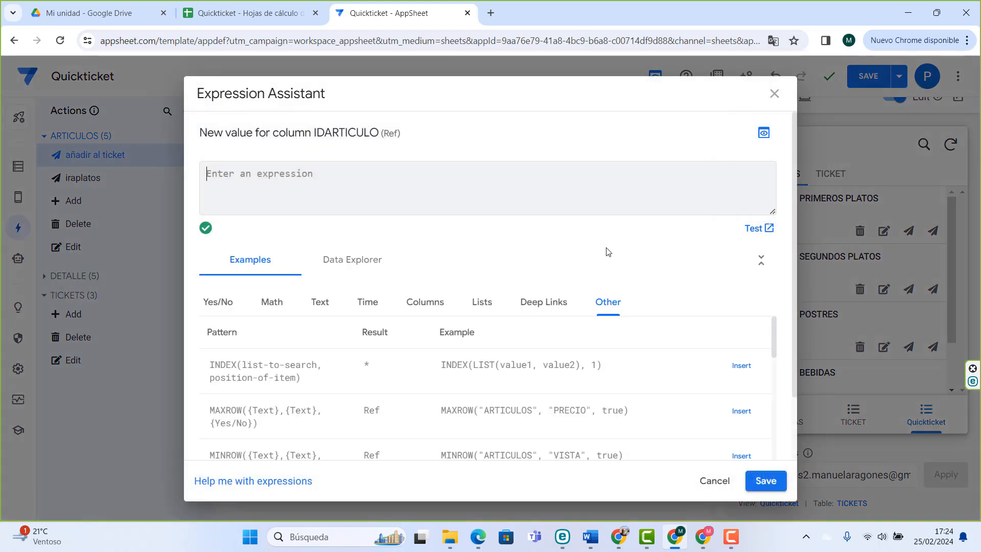
{"action": "type", "text": "["}
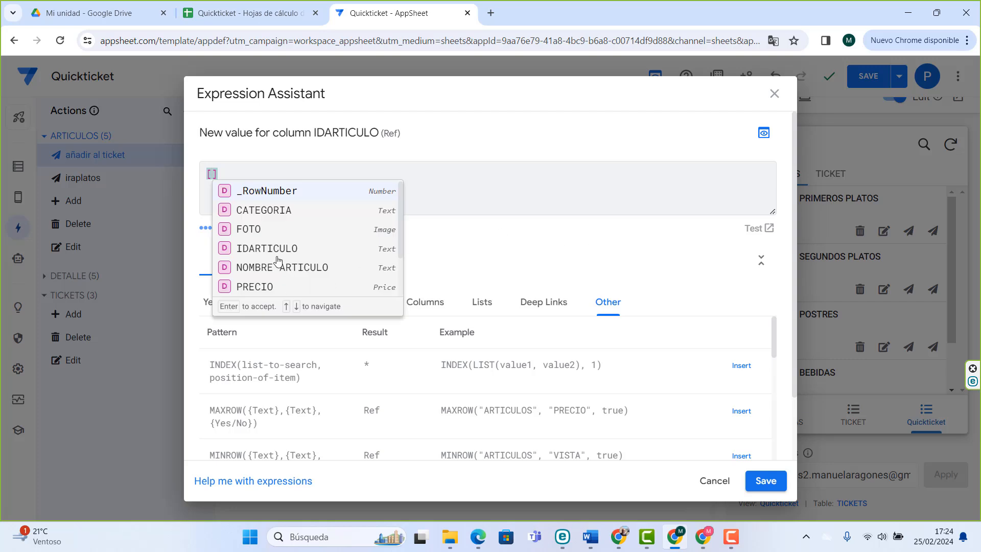
{"action": "left_click", "coordinate": [267, 249]}
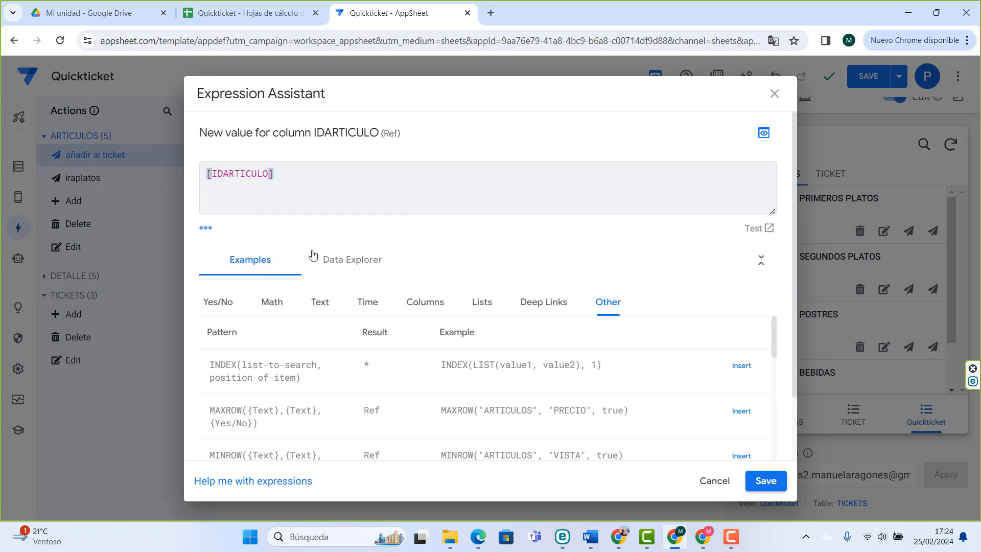
{"action": "left_click", "coordinate": [766, 481]}
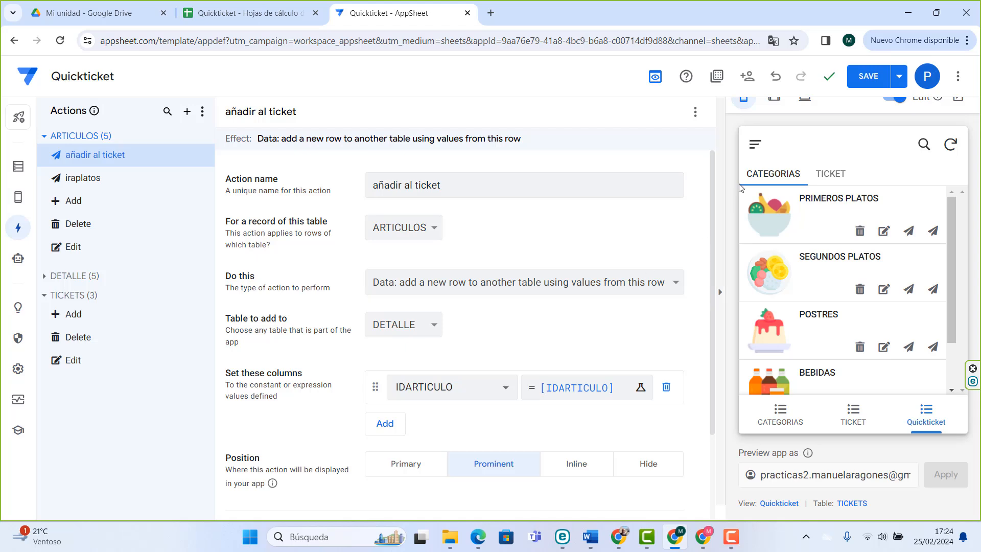
{"action": "left_click", "coordinate": [869, 75]}
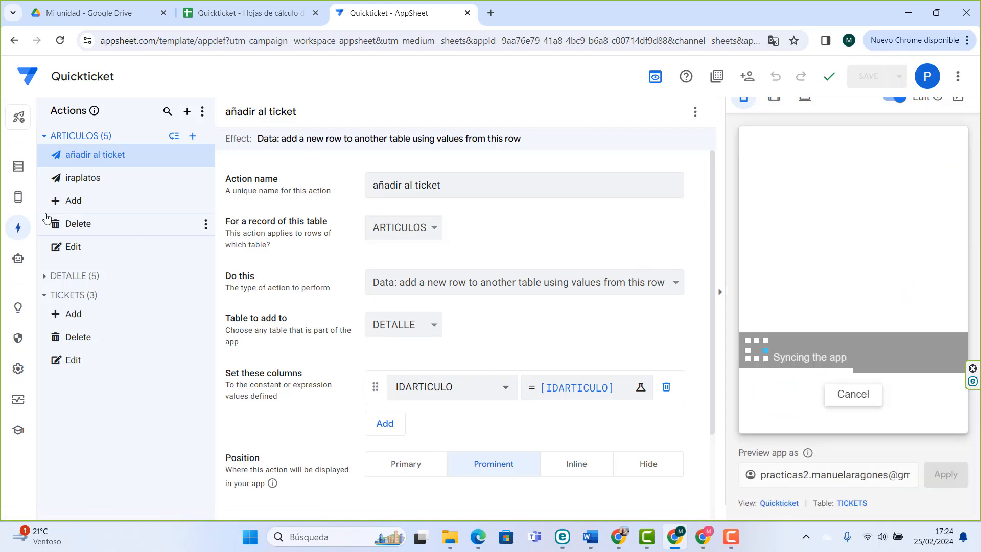
- Open the event action settings of the PRIMEROS PLATOS view
{"action": "left_click", "coordinate": [18, 201]}
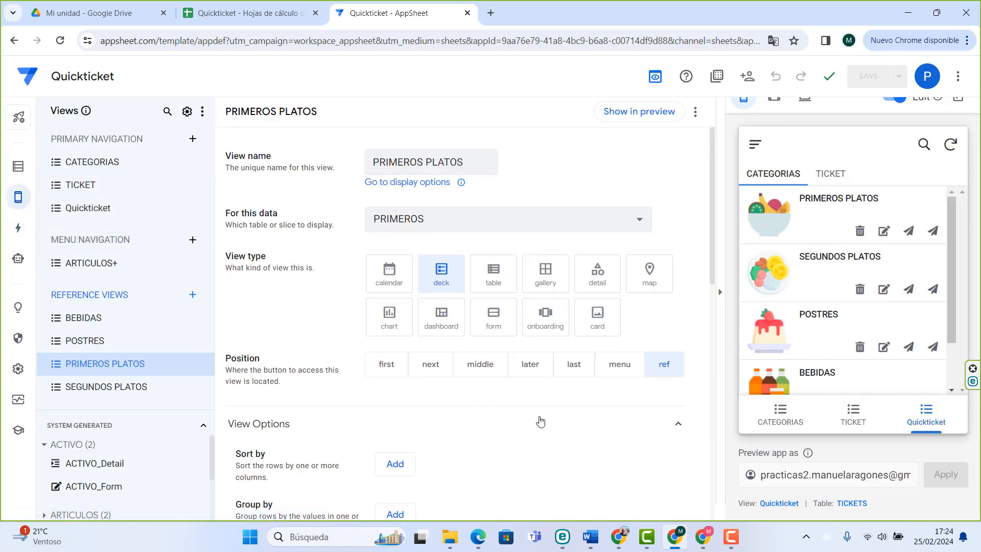
{"action": "scroll", "coordinate": [540, 421], "scroll_direction": "down", "scroll_amount": 10}
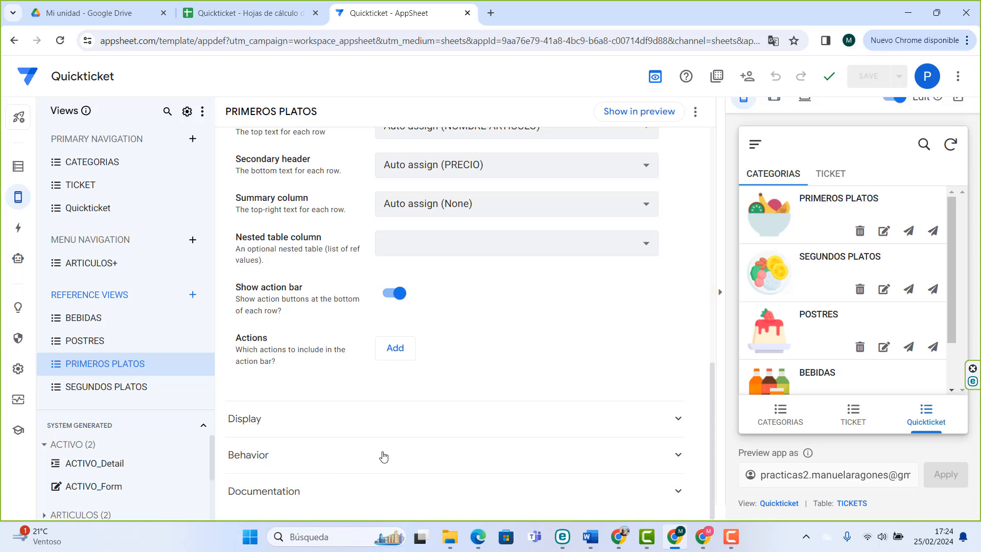
{"action": "left_click", "coordinate": [384, 456]}
{"action": "scroll", "coordinate": [511, 358], "scroll_direction": "down", "scroll_amount": 4}
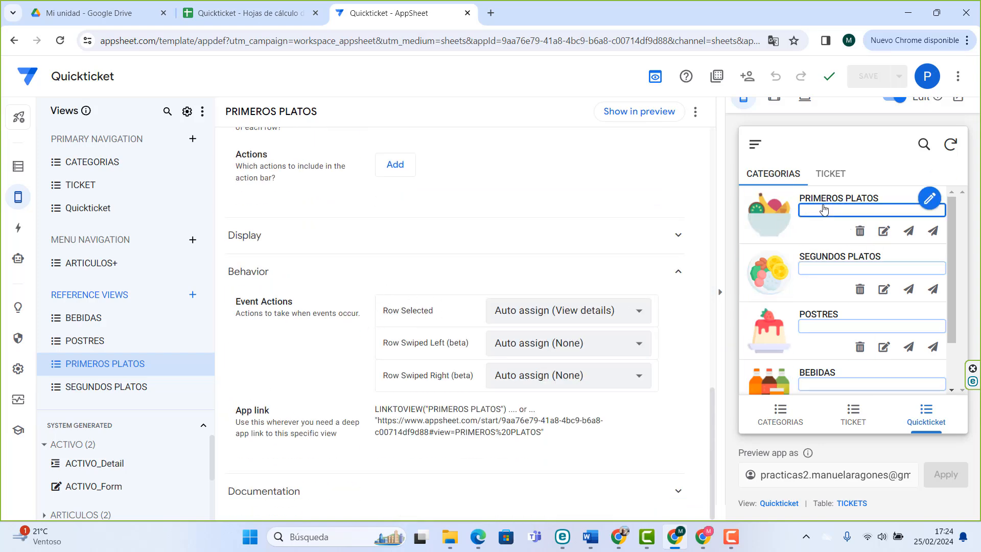
- Open the PRIMEROS PLATOS category in the app preview and turn off visual editing
{"action": "left_click", "coordinate": [824, 208]}
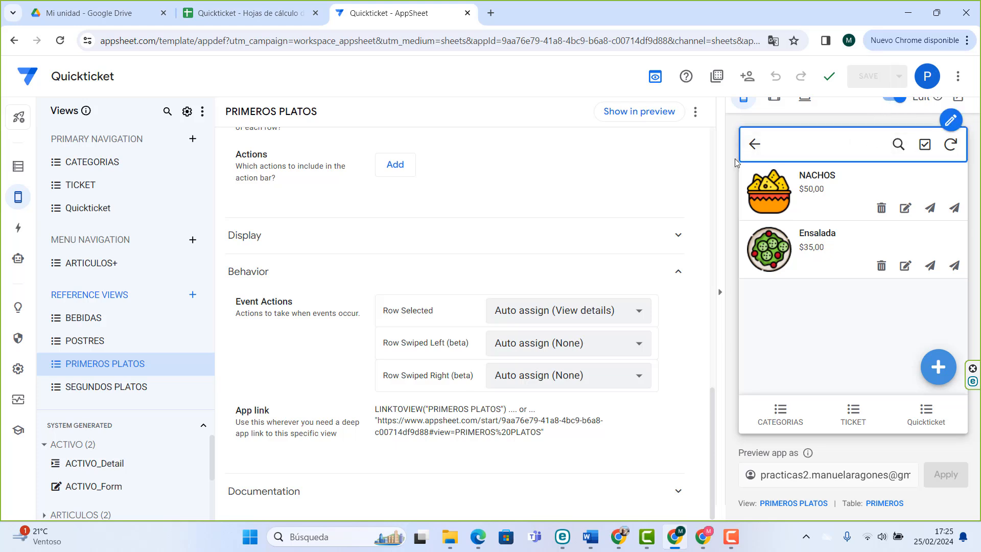
{"action": "left_click", "coordinate": [900, 105]}
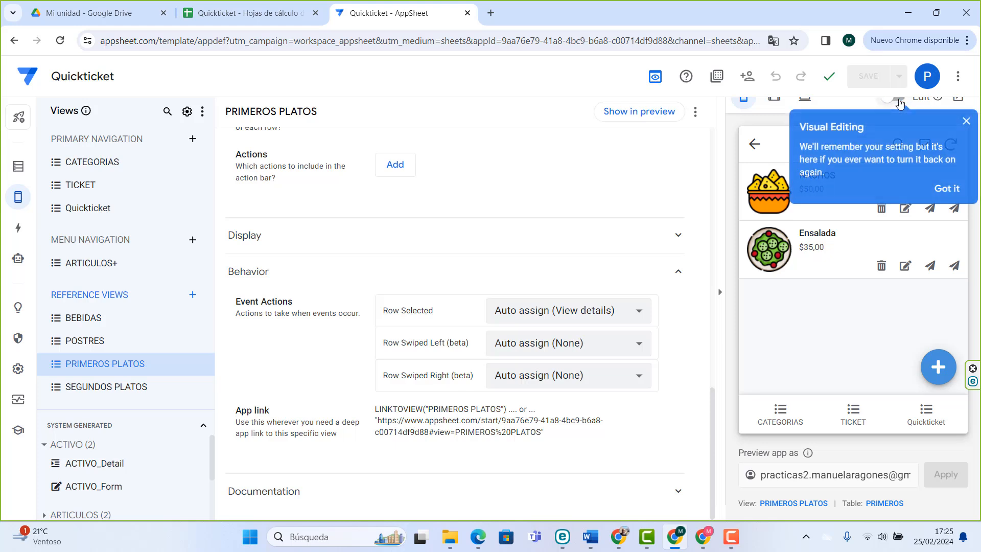
{"action": "left_click", "coordinate": [965, 123]}
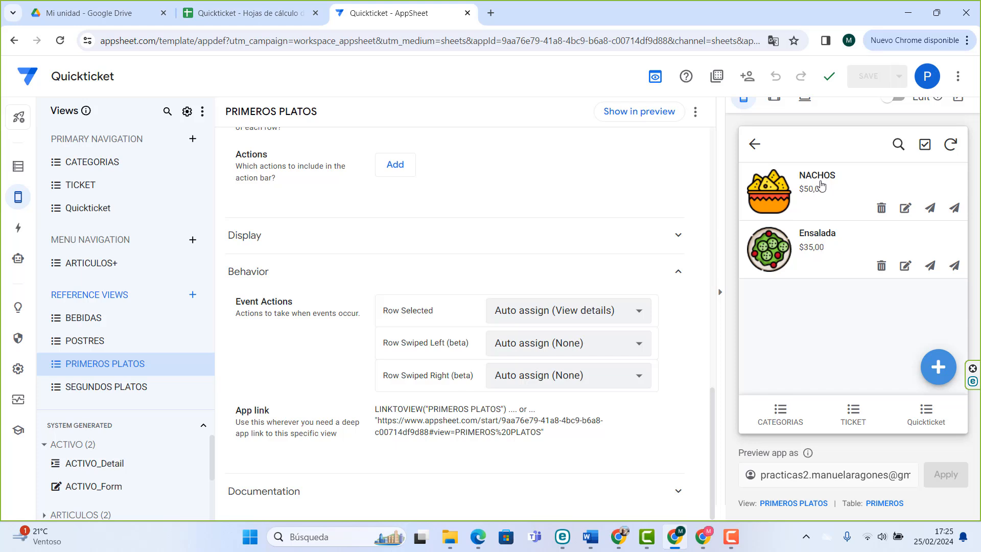
- Set the PRIMEROS PLATOS view's Row Selected event to the añadir al ticket action and save the app
{"action": "left_click", "coordinate": [604, 313]}
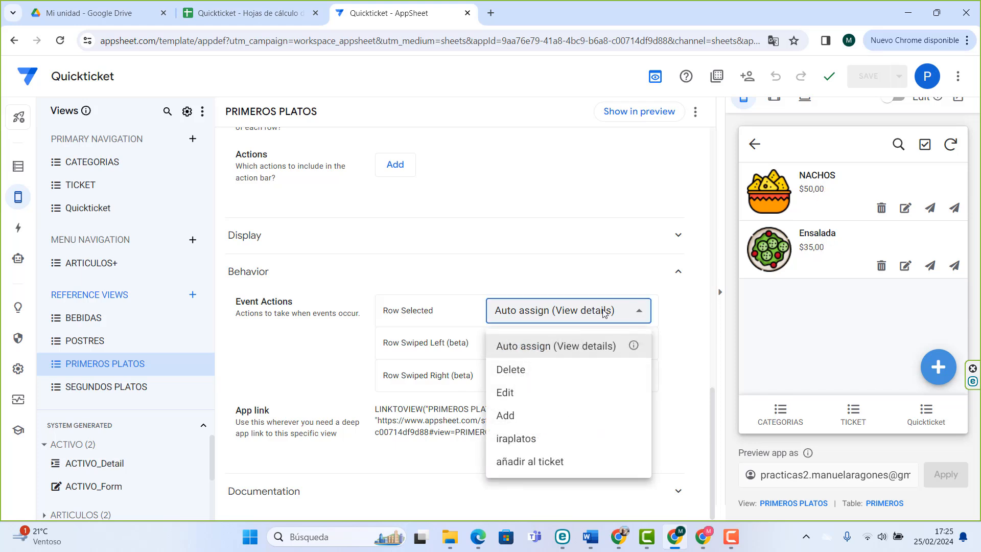
{"action": "left_click", "coordinate": [529, 467]}
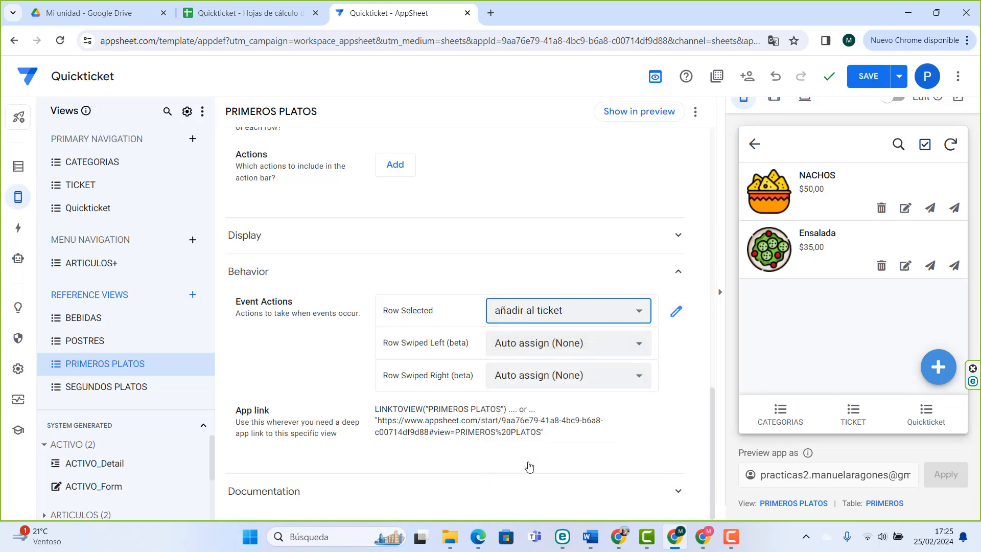
{"action": "left_click", "coordinate": [869, 77]}
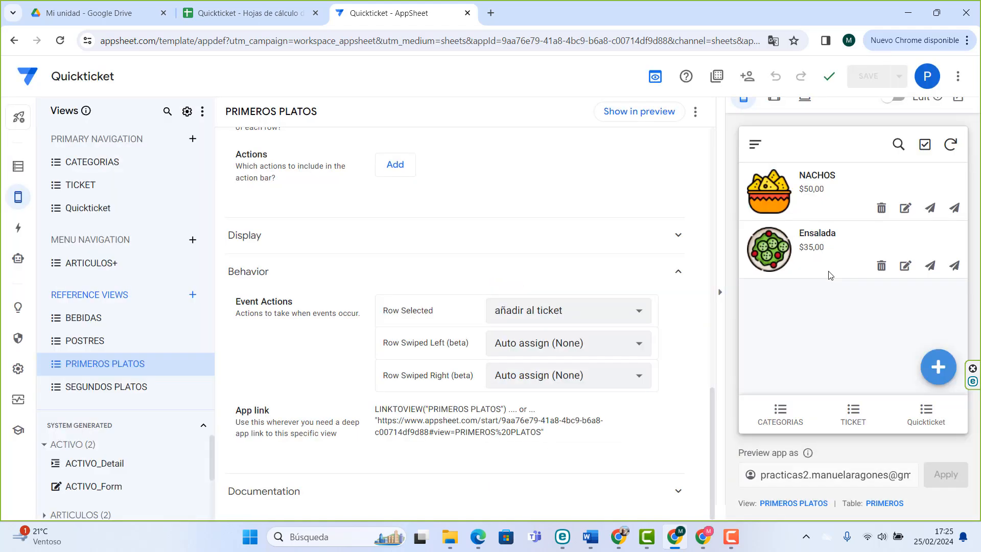
- Test adding dishes from PRIMEROS PLATOS in the preview and check the TICKET section of the Quickticket dashboard
{"action": "left_click", "coordinate": [930, 424]}
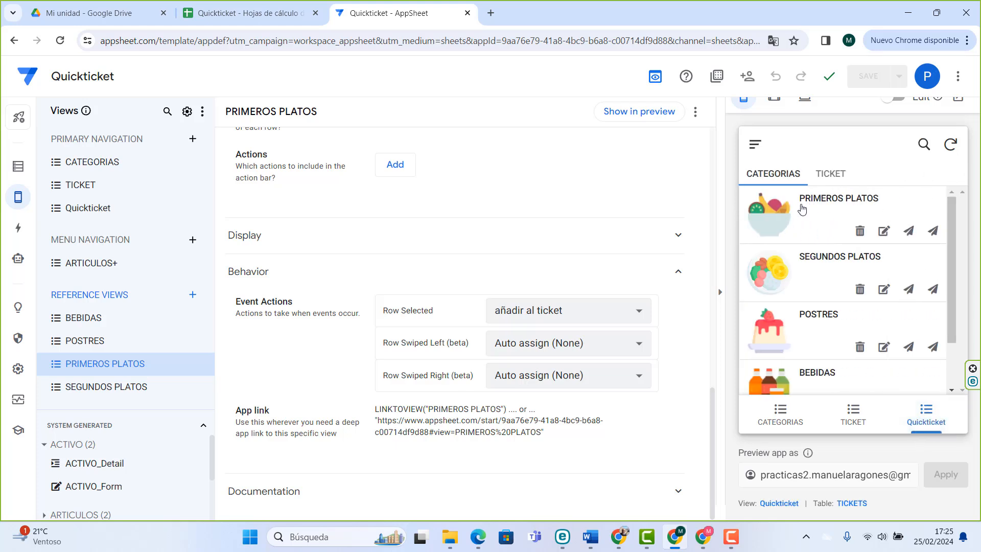
{"action": "left_click", "coordinate": [808, 217]}
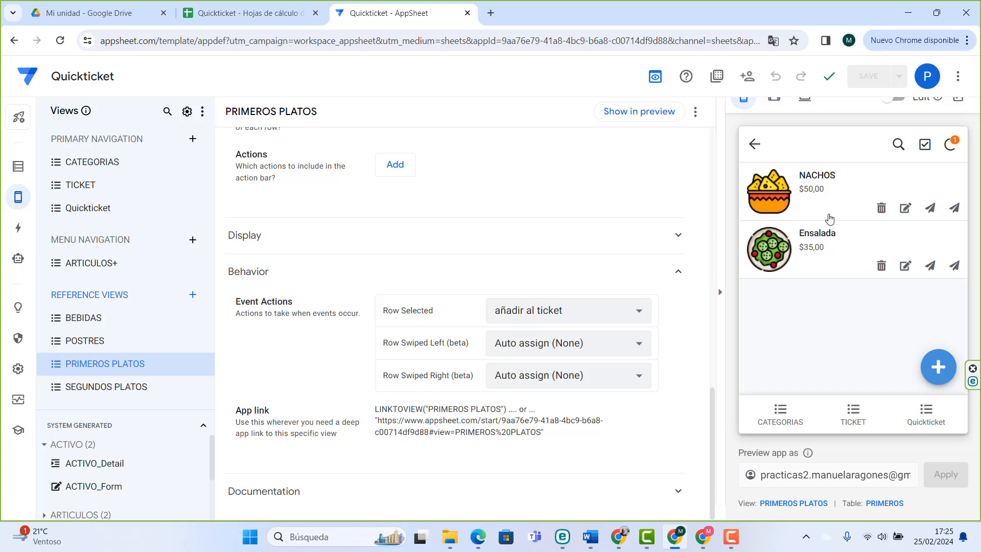
{"action": "left_click", "coordinate": [756, 145]}
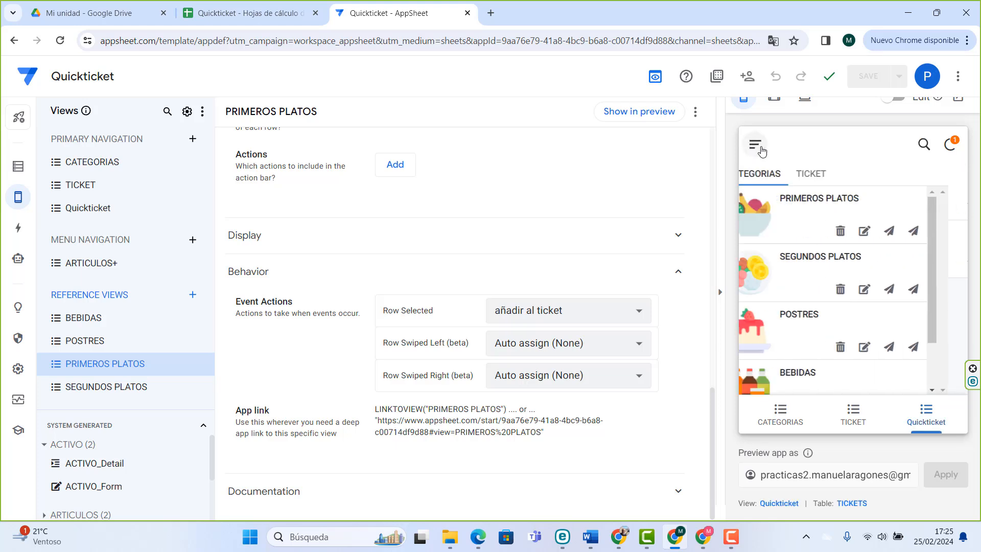
{"action": "left_click", "coordinate": [826, 174]}
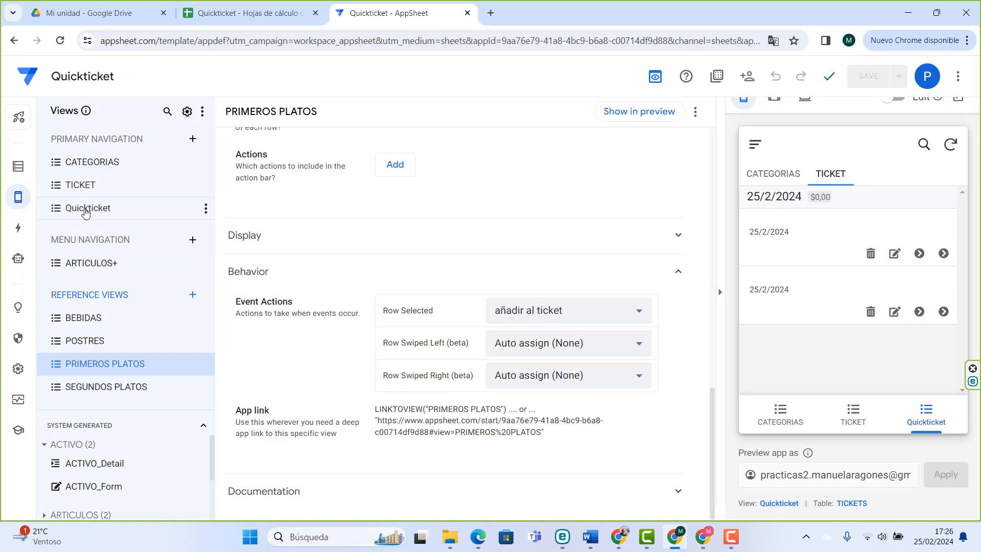
- Set the TICKET view's primary header to the ARTICULO column
{"action": "left_click", "coordinate": [80, 186]}
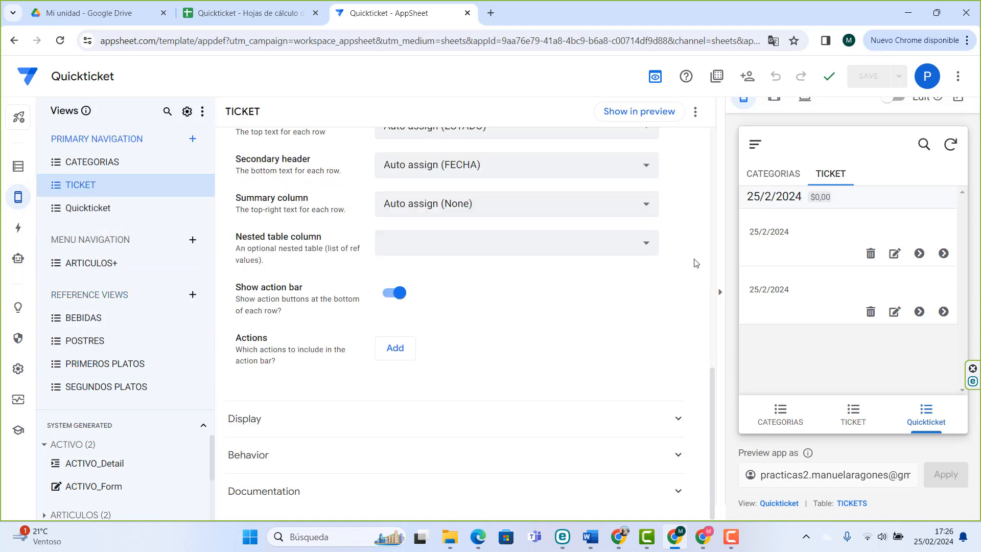
{"action": "scroll", "coordinate": [563, 286], "scroll_direction": "up", "scroll_amount": 8}
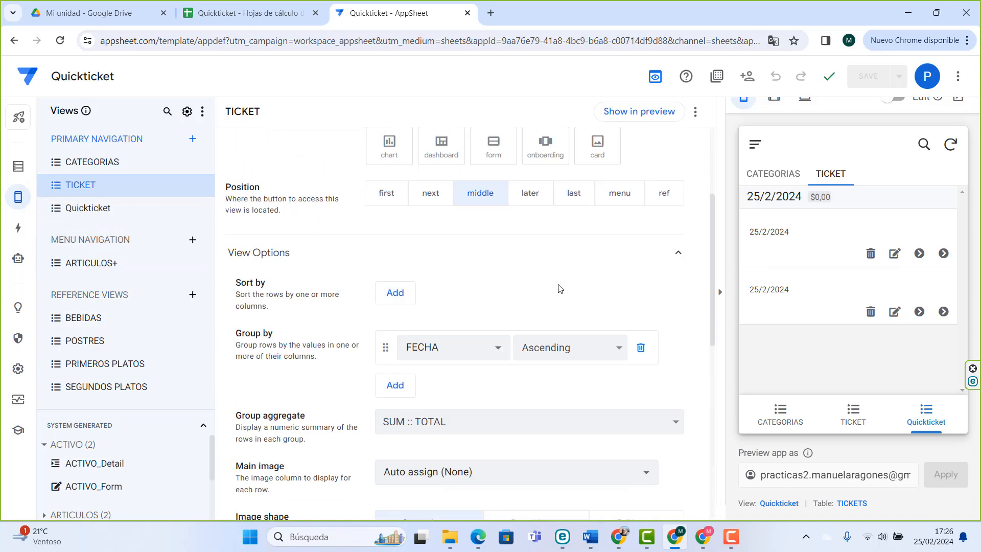
{"action": "scroll", "coordinate": [559, 288], "scroll_direction": "down", "scroll_amount": 4}
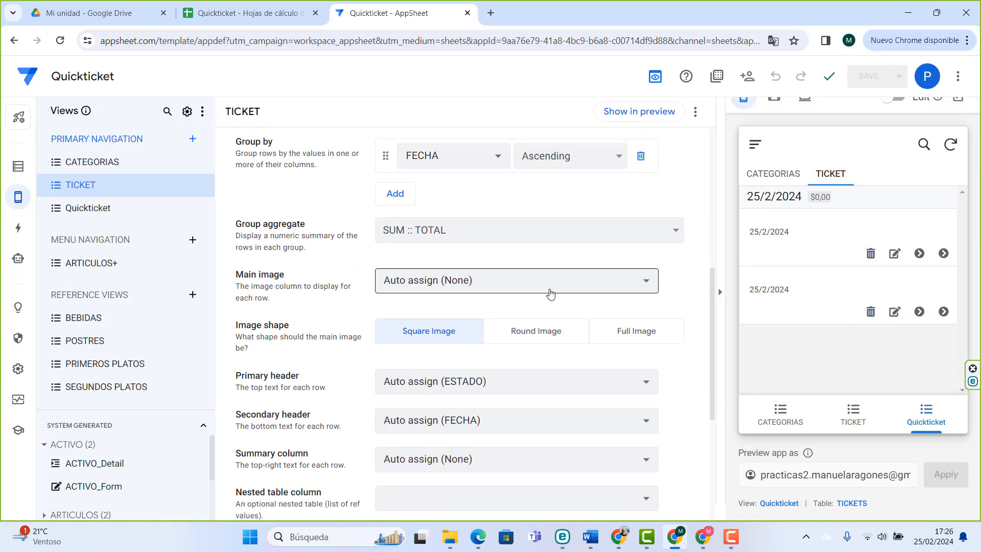
{"action": "scroll", "coordinate": [544, 294], "scroll_direction": "down", "scroll_amount": 1}
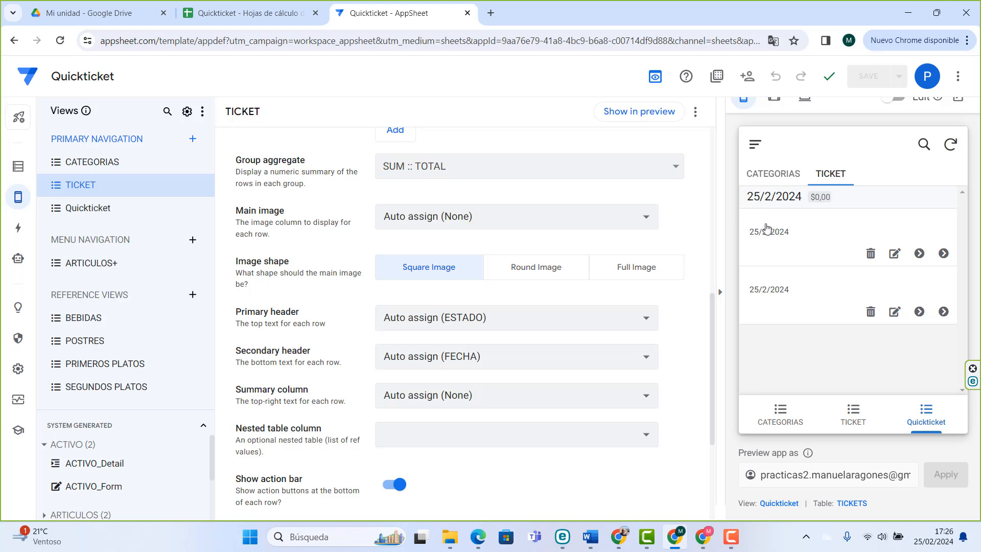
{"action": "left_click", "coordinate": [482, 319]}
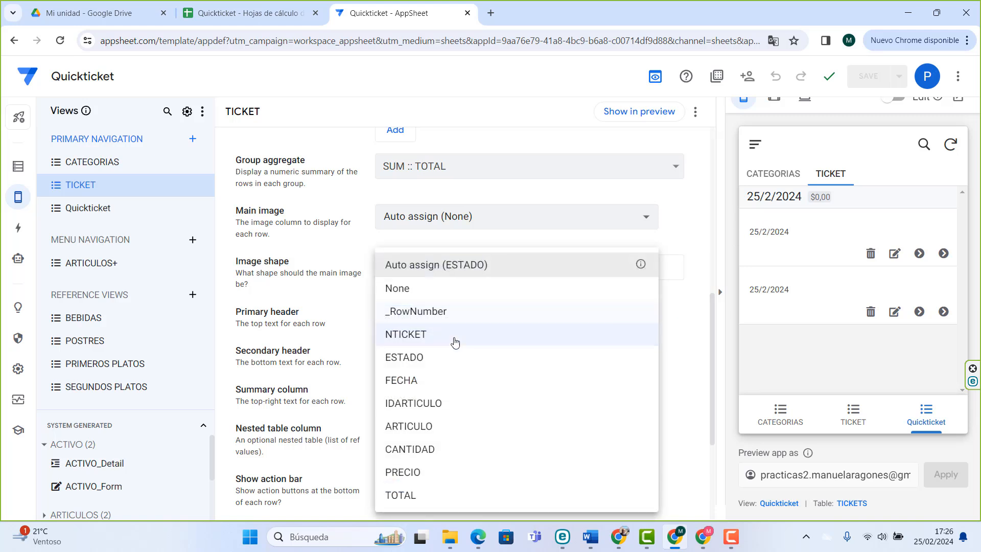
{"action": "left_click", "coordinate": [435, 426]}
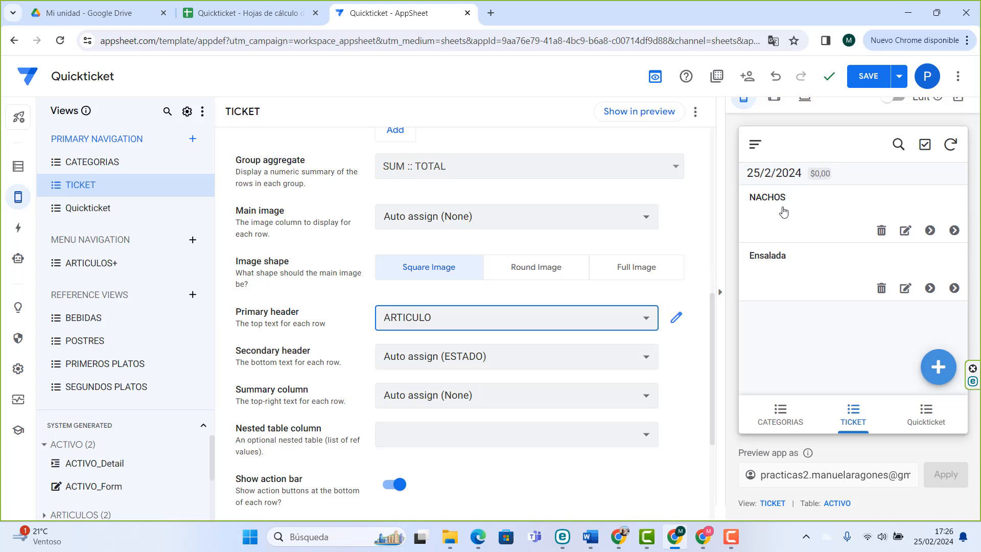
- Set the TICKET view's summary column to TOTAL and its secondary header to CANTIDAD
{"action": "left_click", "coordinate": [440, 396]}
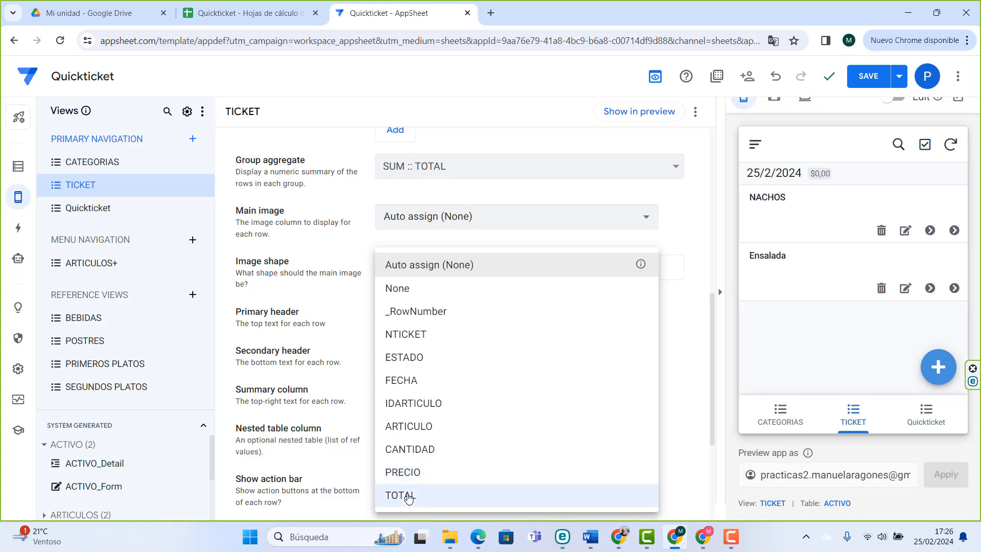
{"action": "left_click", "coordinate": [406, 496]}
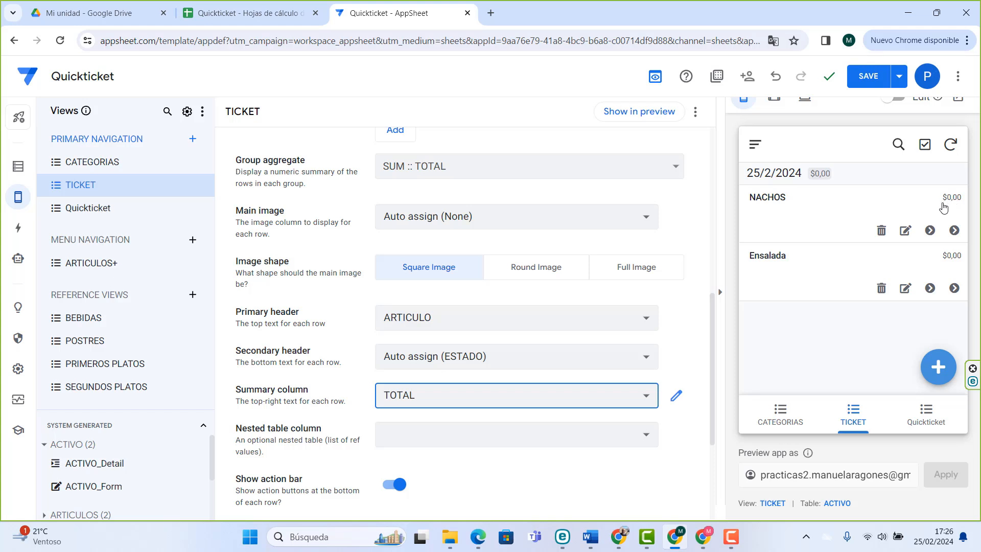
{"action": "left_click", "coordinate": [422, 361]}
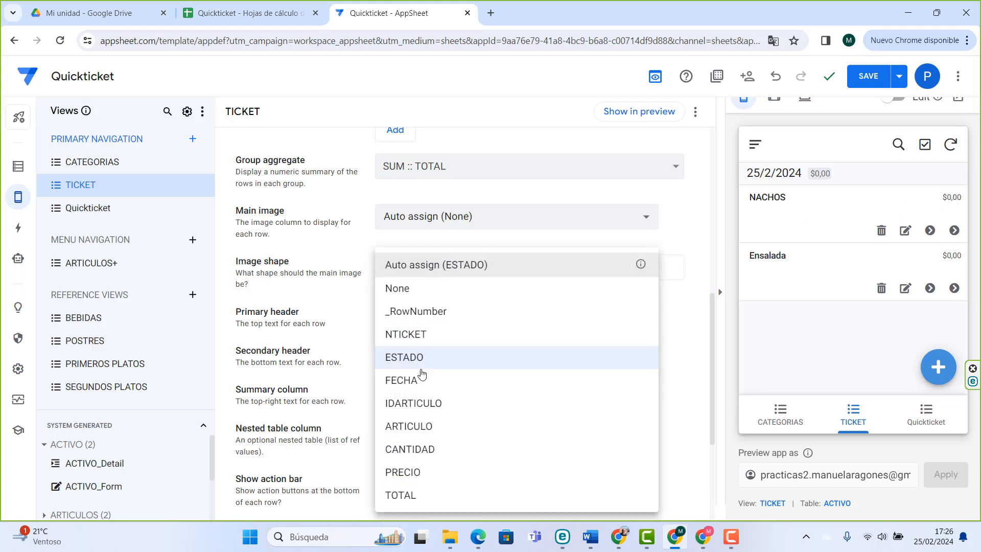
{"action": "left_click", "coordinate": [423, 451]}
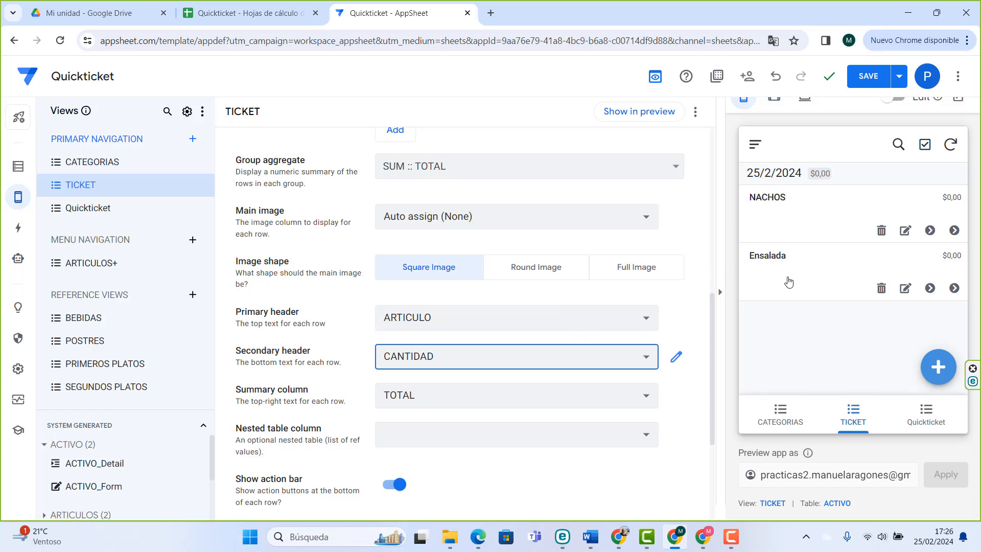
- Add another dish from the PRIMEROS PLATOS category in the preview and review the dashboard's TICKET section again
{"action": "left_click", "coordinate": [781, 415]}
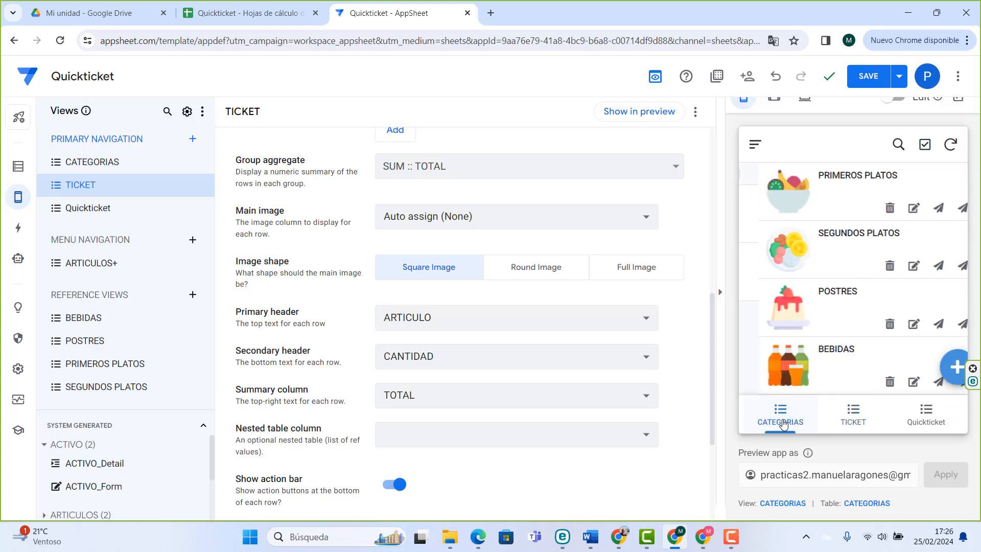
{"action": "left_click", "coordinate": [823, 182]}
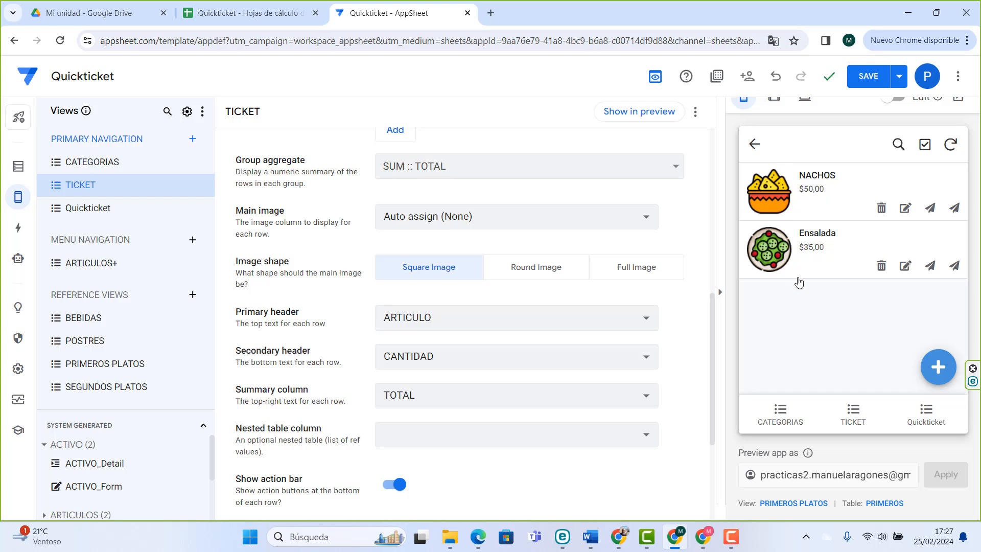
{"action": "left_click", "coordinate": [926, 412]}
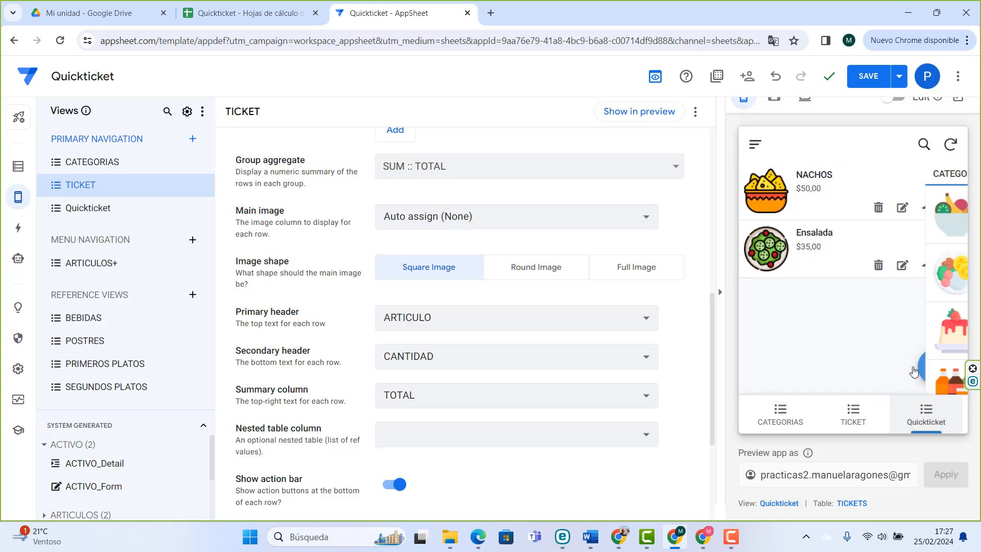
{"action": "left_click", "coordinate": [830, 177]}
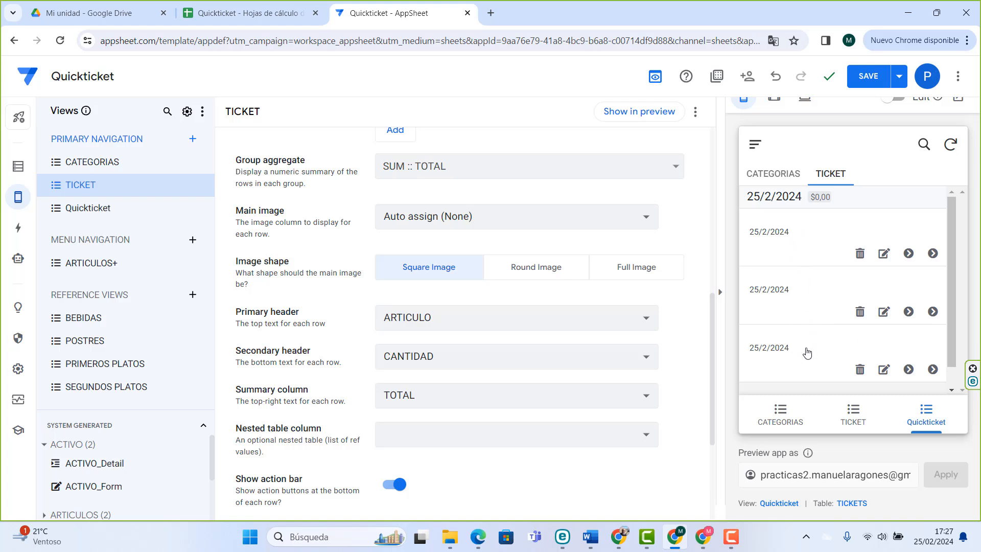
- Set the initial value of the CANTIDAD column in the DETALLE table to 1
{"action": "left_click", "coordinate": [14, 169]}
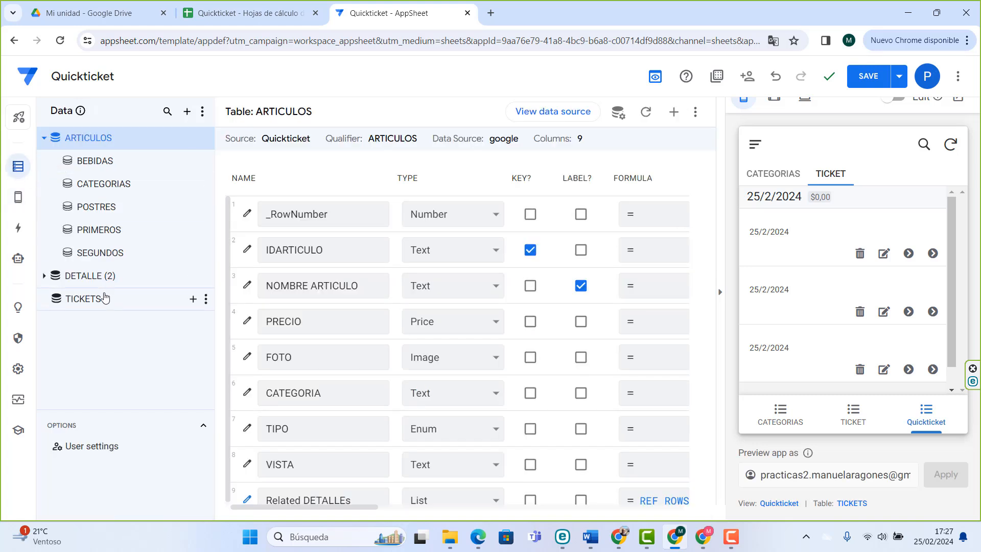
{"action": "left_click", "coordinate": [81, 281]}
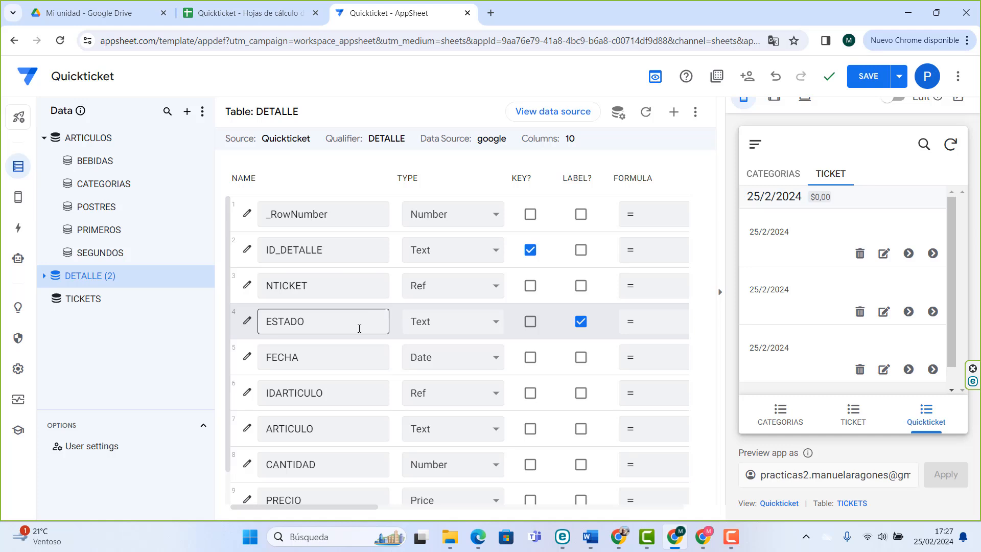
{"action": "scroll", "coordinate": [362, 395], "scroll_direction": "down", "scroll_amount": 1}
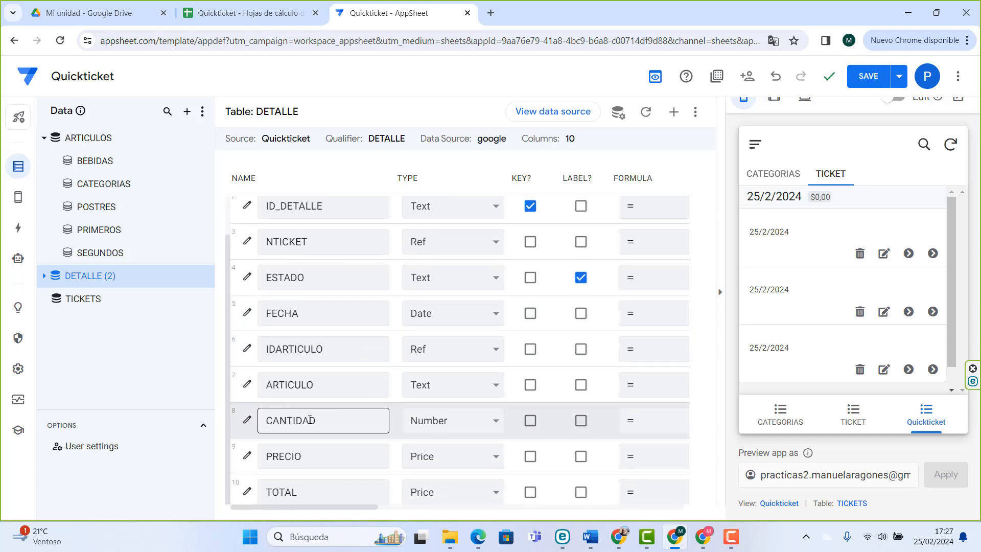
{"action": "left_click", "coordinate": [719, 295]}
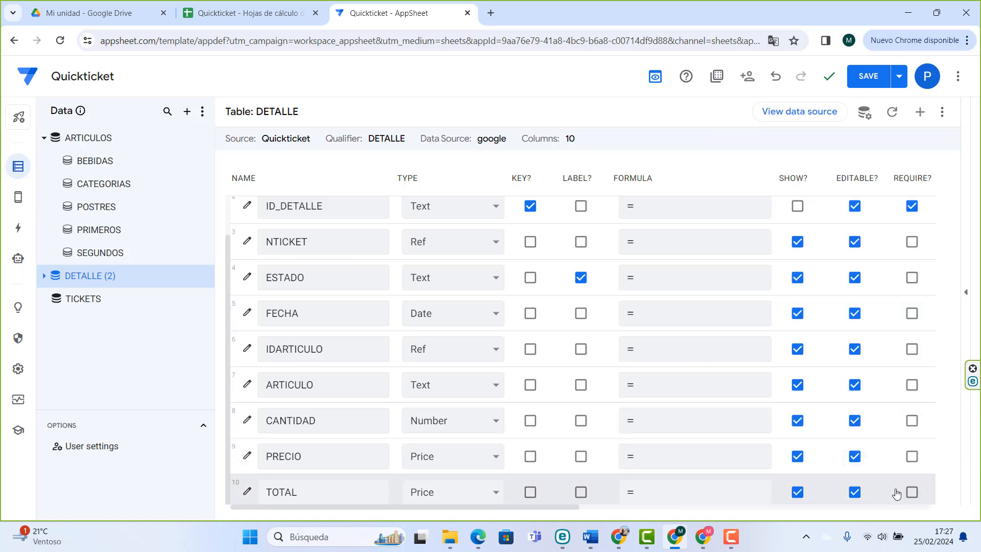
{"action": "left_click_drag", "start_coordinate": [556, 507], "coordinate": [715, 516]}
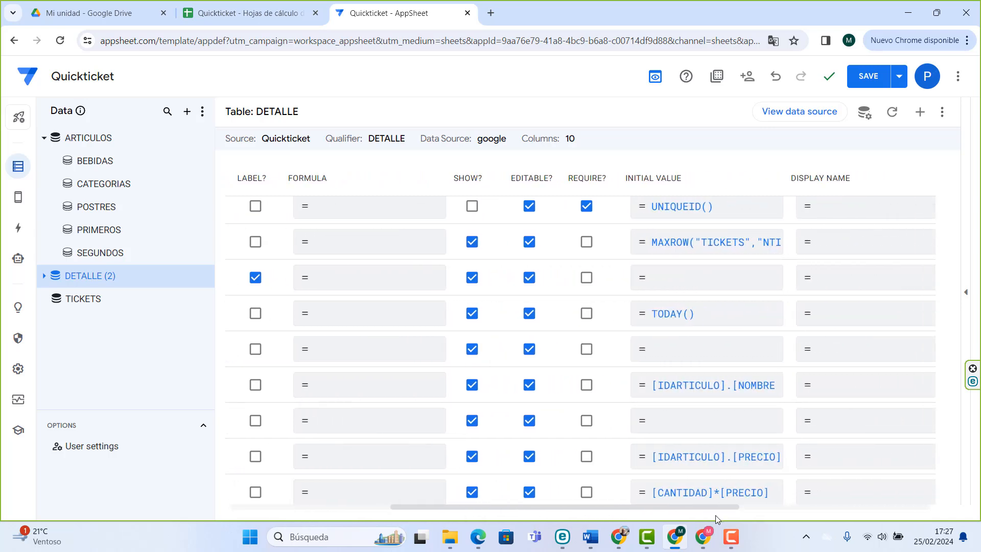
{"action": "left_click", "coordinate": [715, 425]}
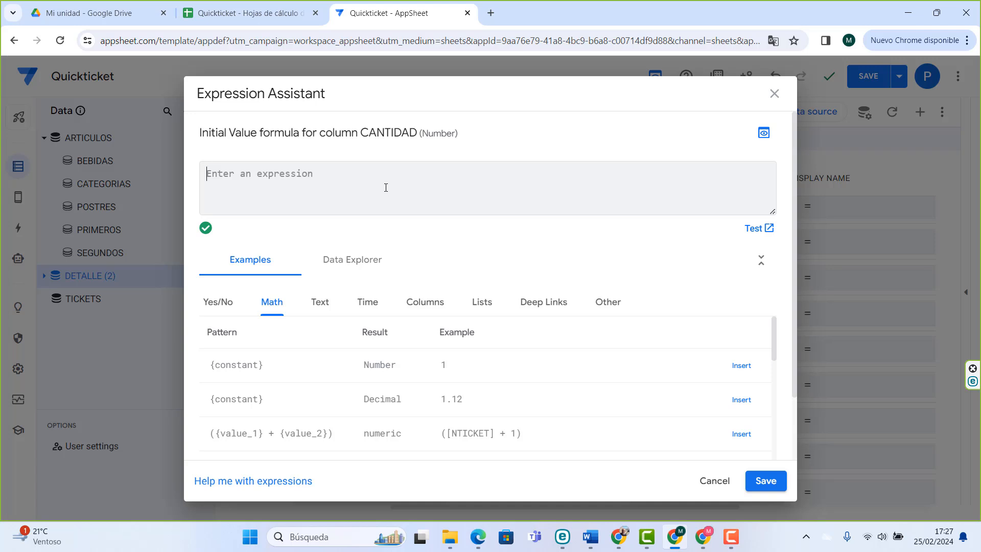
{"action": "type", "text": "1"}
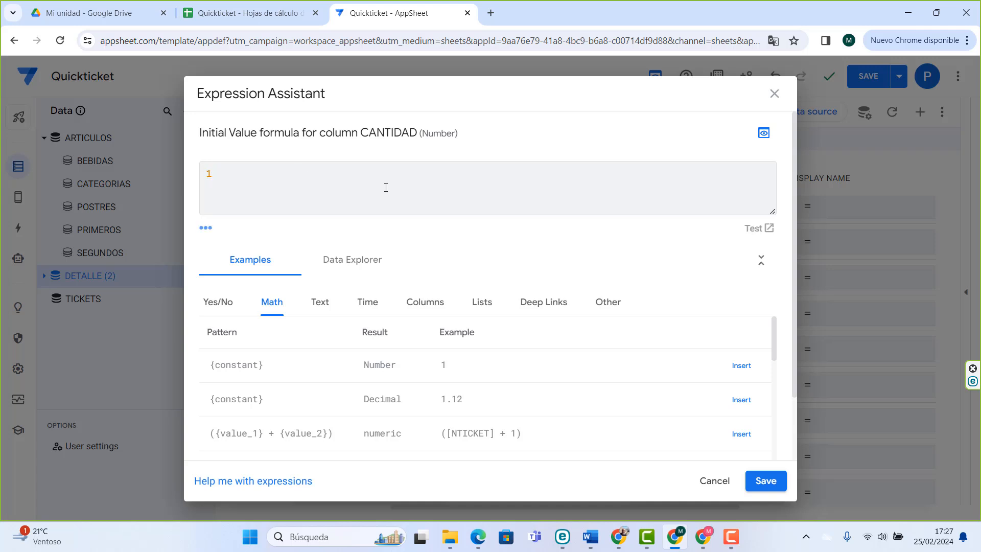
{"action": "left_click", "coordinate": [765, 482]}
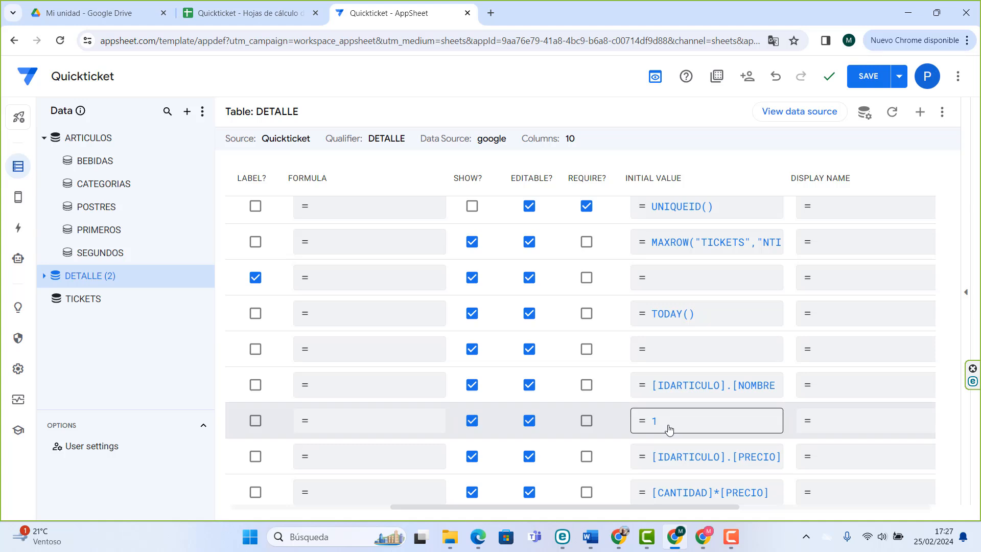
- Add NACHOS from the PRIMEROS PLATOS category in the app preview and review the Quickticket dashboard's TICKET section
{"action": "left_click", "coordinate": [15, 199]}
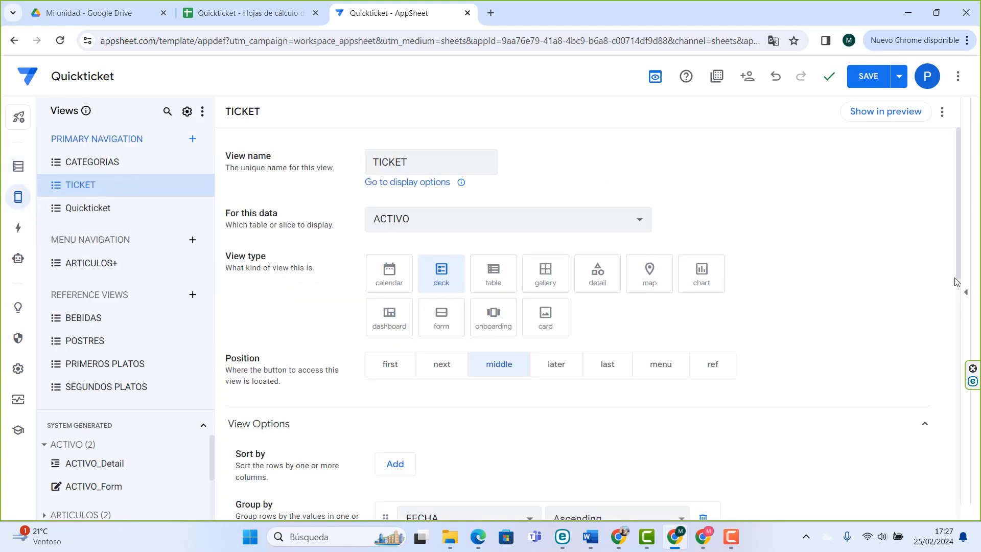
{"action": "left_click", "coordinate": [966, 293]}
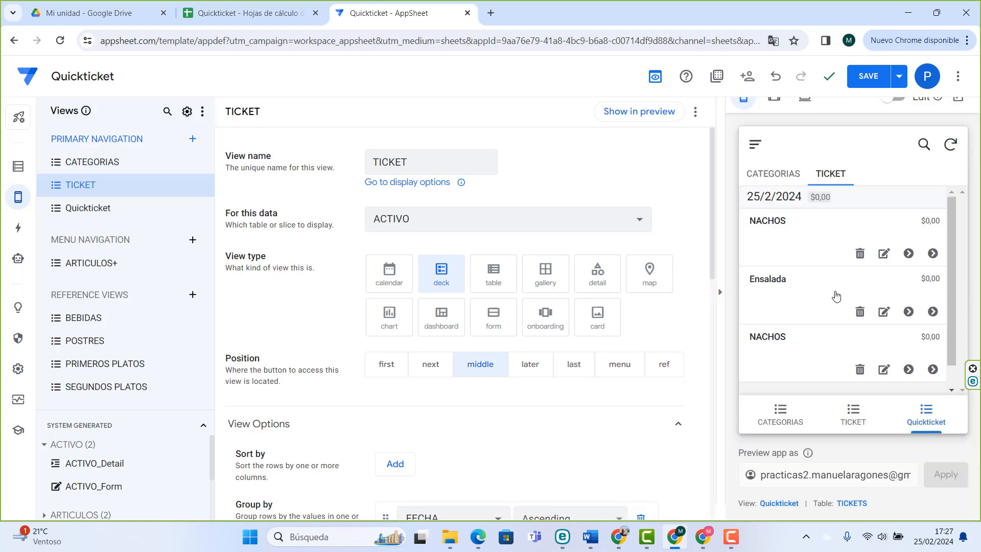
{"action": "left_click", "coordinate": [771, 172]}
{"action": "left_click", "coordinate": [830, 218]}
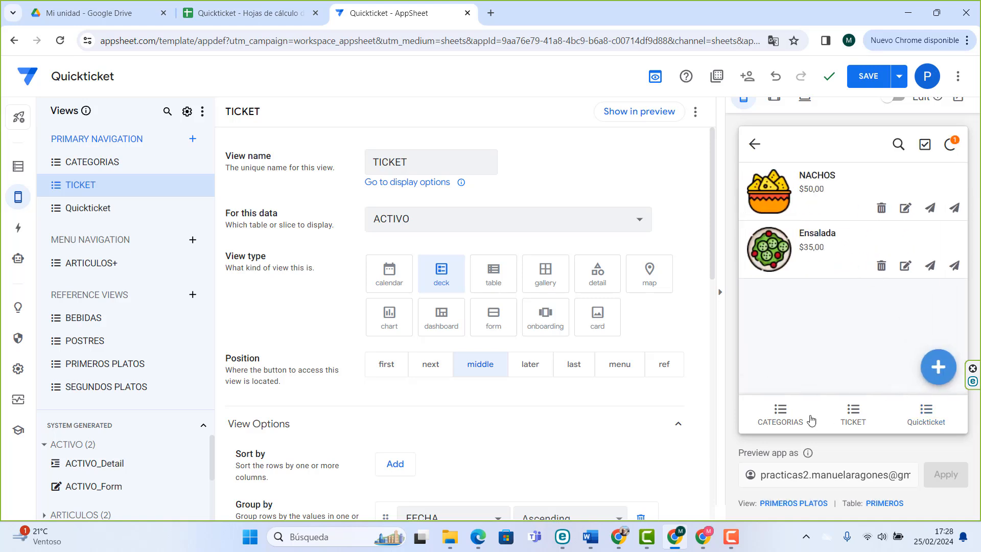
{"action": "left_click", "coordinate": [920, 412]}
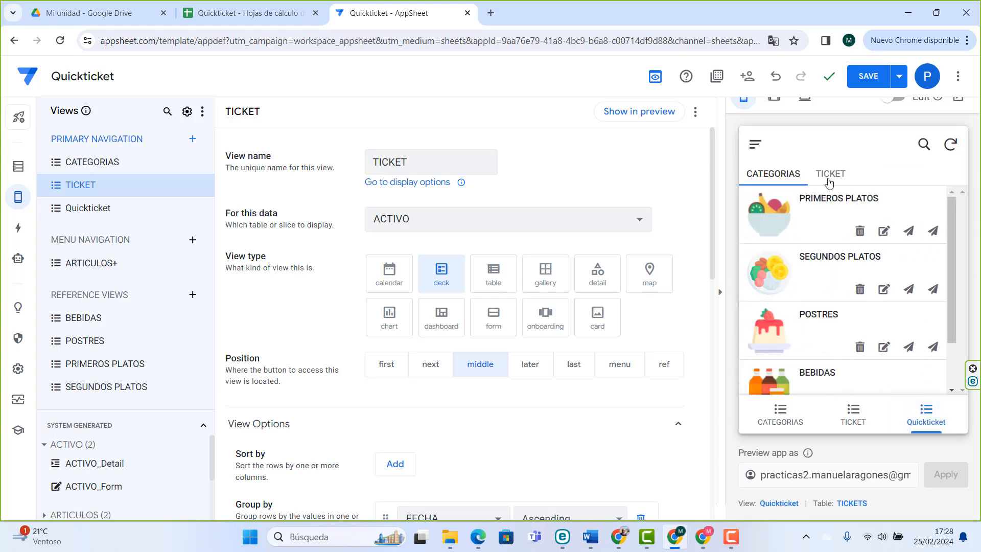
{"action": "left_click", "coordinate": [829, 179]}
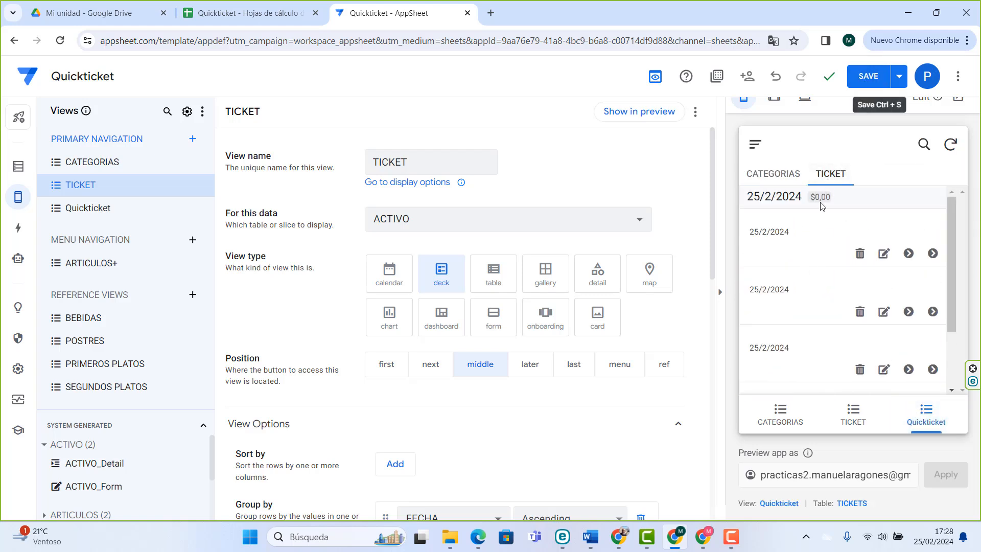
{"action": "scroll", "coordinate": [803, 327], "scroll_direction": "down", "scroll_amount": 1}
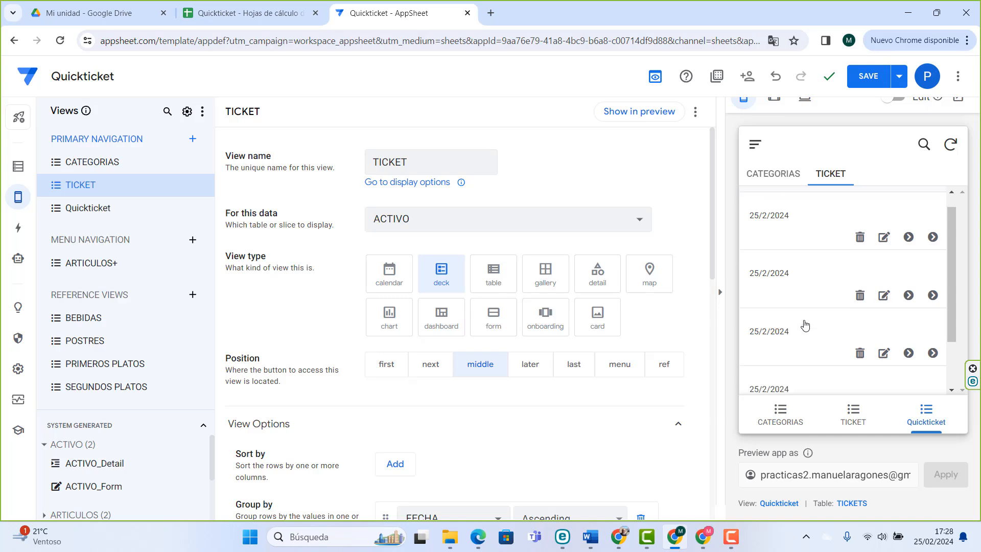
{"action": "scroll", "coordinate": [787, 276], "scroll_direction": "up", "scroll_amount": 1}
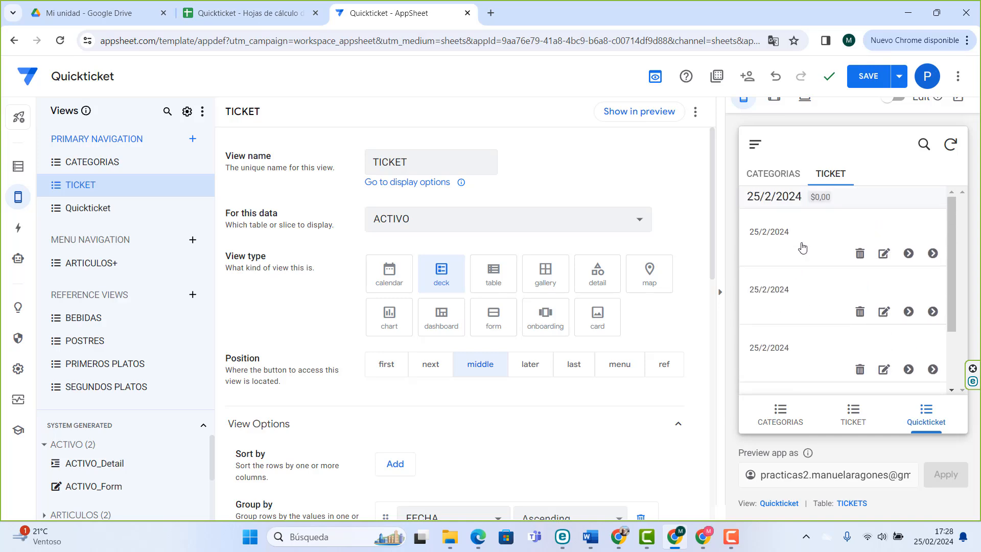
- Save the app and review the items listed in the Quickticket dashboard's TICKET section
{"action": "left_click", "coordinate": [868, 78]}
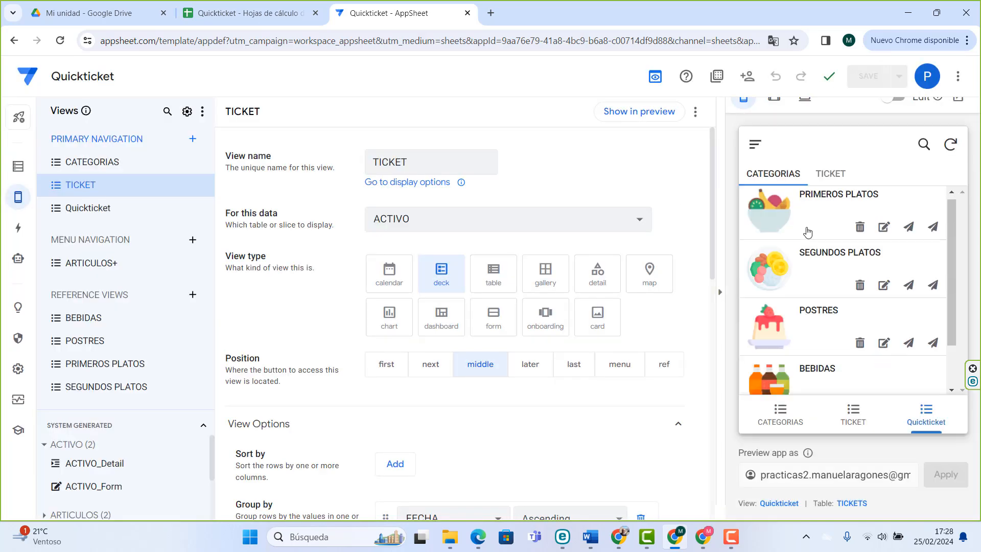
{"action": "left_click", "coordinate": [824, 175]}
{"action": "scroll", "coordinate": [834, 245], "scroll_direction": "down", "scroll_amount": 2}
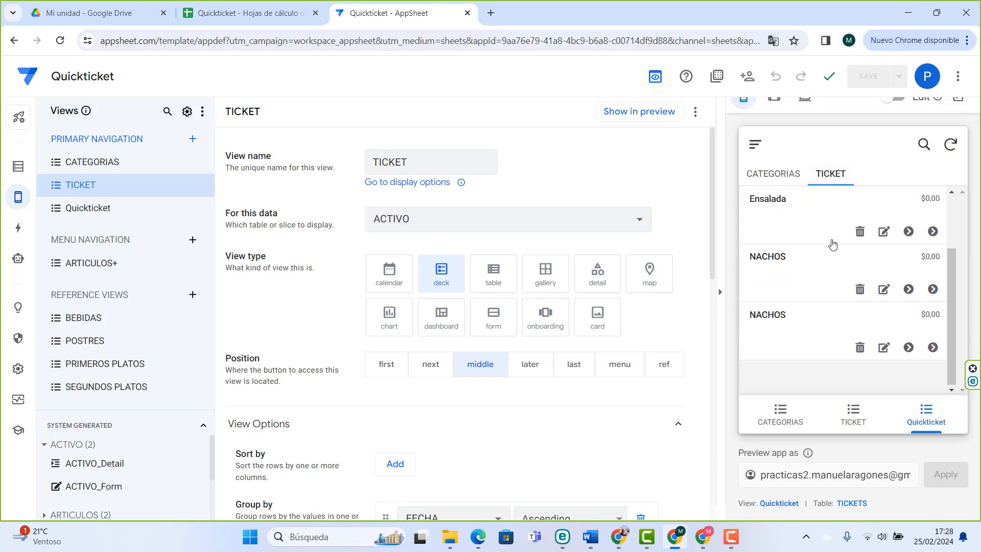
{"action": "scroll", "coordinate": [829, 301], "scroll_direction": "up", "scroll_amount": 2}
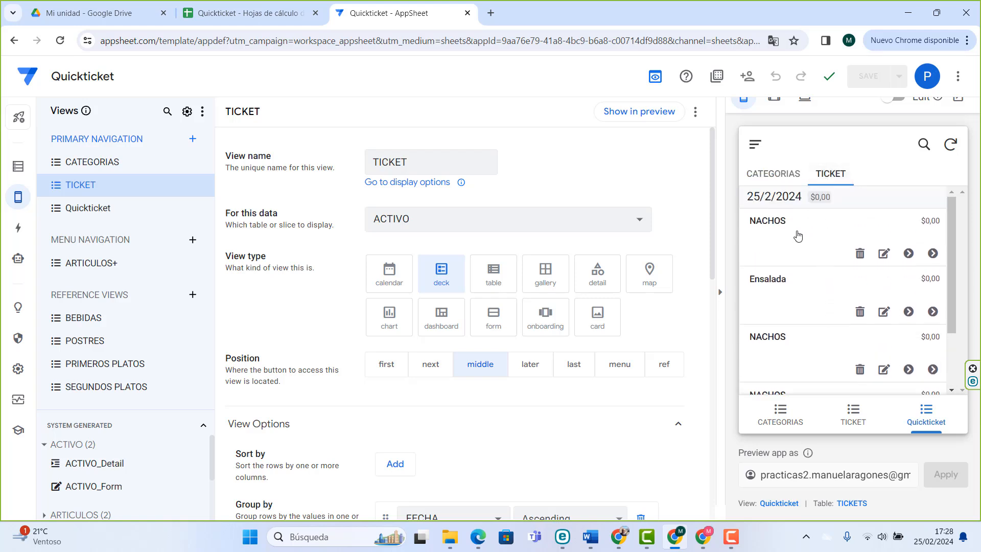
{"action": "scroll", "coordinate": [817, 256], "scroll_direction": "down", "scroll_amount": 2}
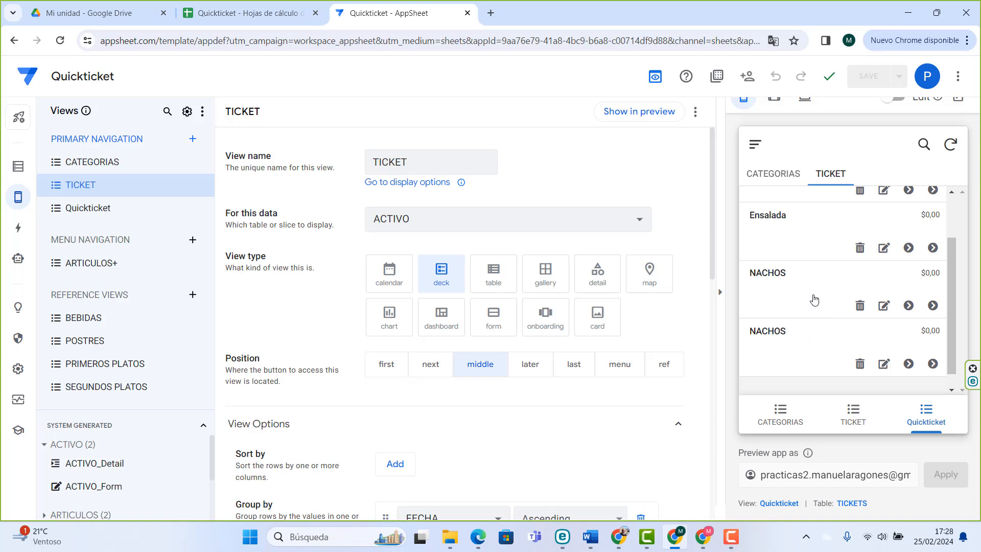
{"action": "scroll", "coordinate": [814, 299], "scroll_direction": "up", "scroll_amount": 2}
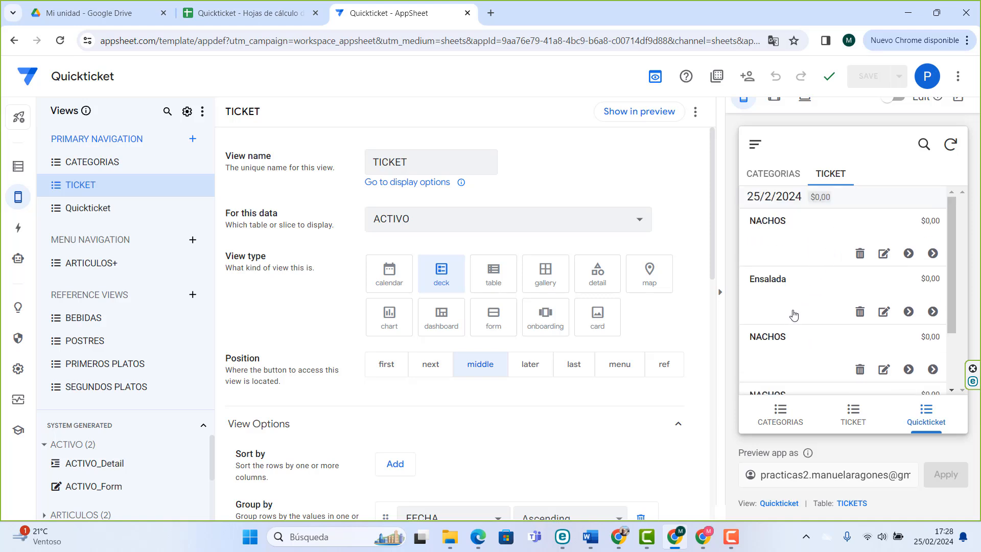
{"action": "scroll", "coordinate": [810, 312], "scroll_direction": "down", "scroll_amount": 2}
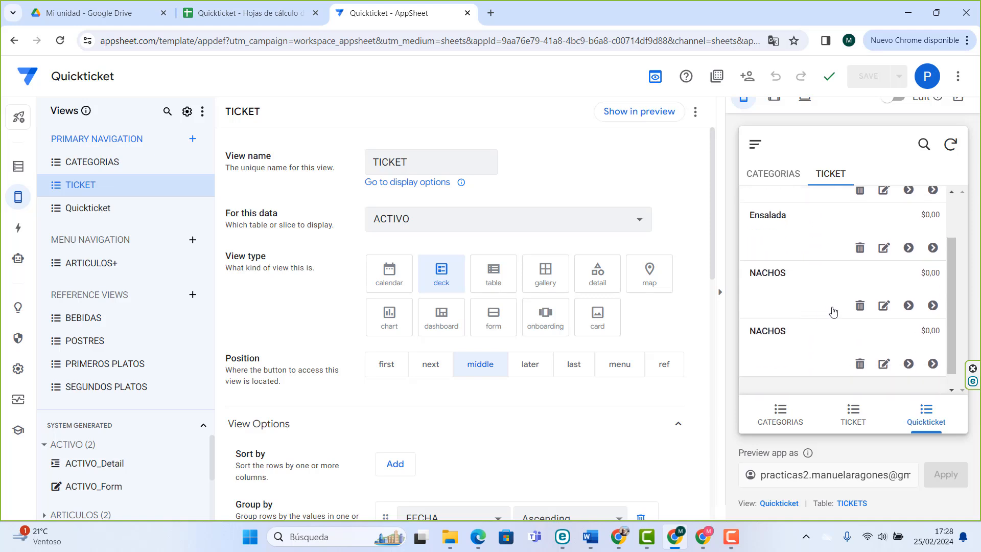
- Inspect the field values of the last NACHOS item in its edit form and leave without saving
{"action": "left_click", "coordinate": [884, 365]}
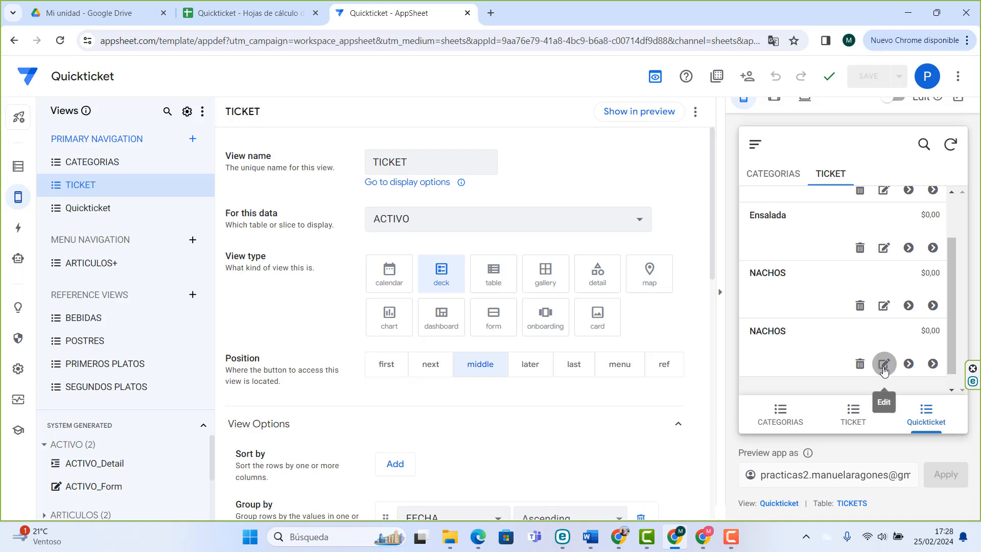
{"action": "scroll", "coordinate": [857, 268], "scroll_direction": "down", "scroll_amount": 5}
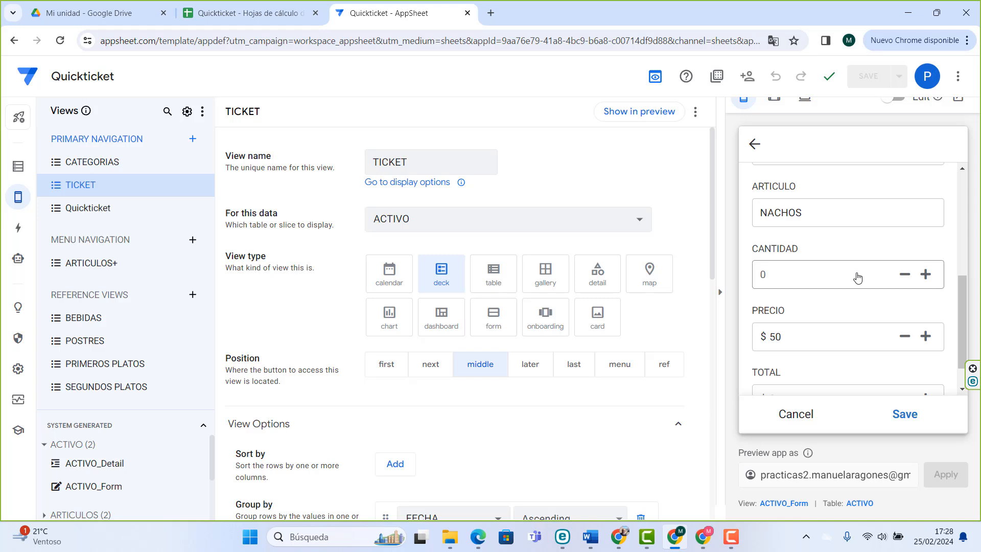
{"action": "scroll", "coordinate": [857, 277], "scroll_direction": "down", "scroll_amount": 1}
{"action": "scroll", "coordinate": [857, 275], "scroll_direction": "up", "scroll_amount": 5}
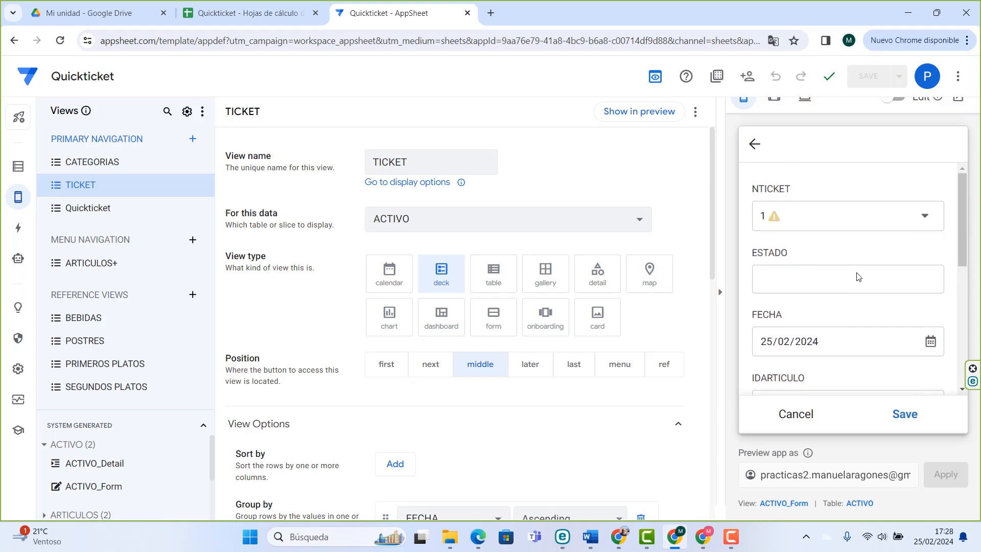
{"action": "scroll", "coordinate": [857, 273], "scroll_direction": "down", "scroll_amount": 2}
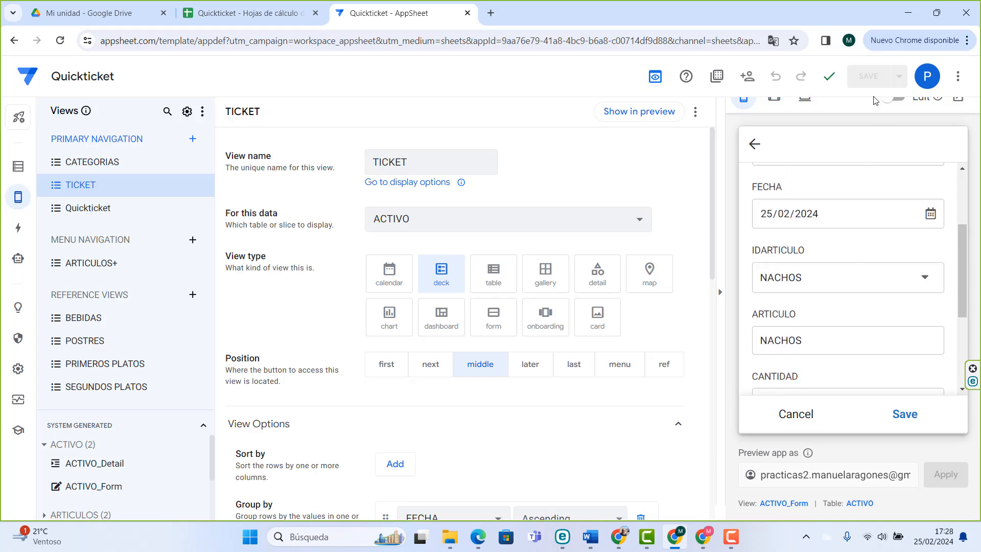
{"action": "left_click", "coordinate": [794, 415]}
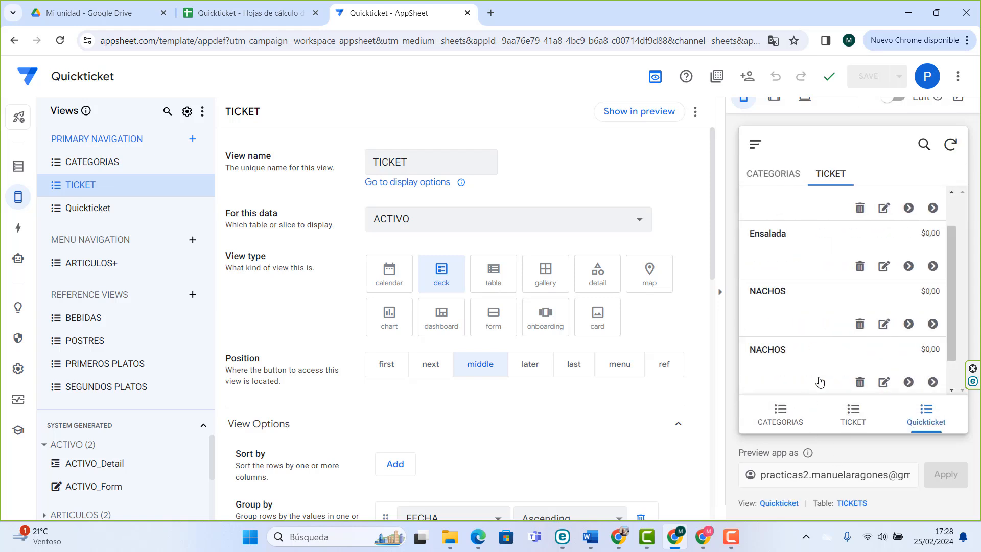
- Add Ensalada from the PRIMEROS PLATOS category in the preview and check its entry in the dashboard's TICKET section
{"action": "left_click", "coordinate": [780, 414]}
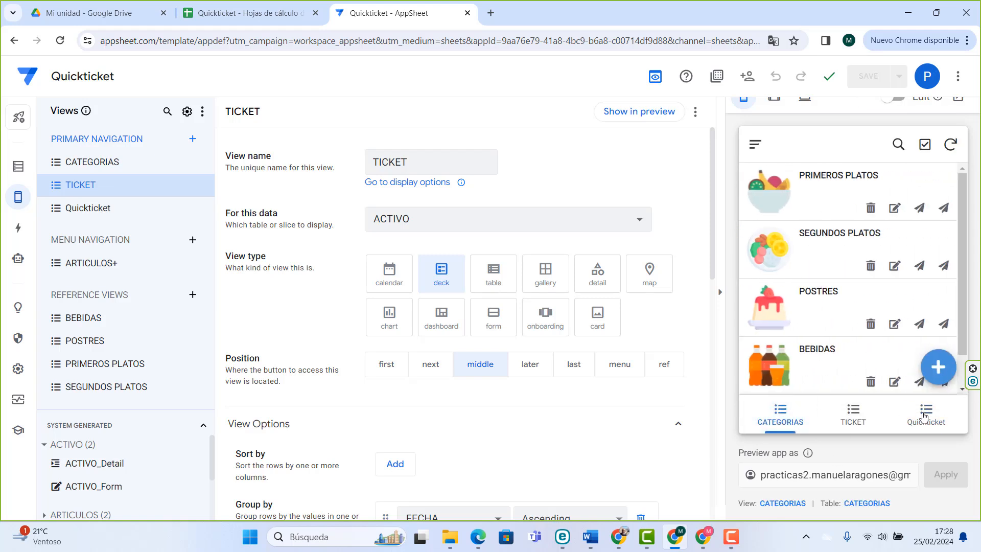
{"action": "left_click", "coordinate": [924, 416]}
{"action": "left_click", "coordinate": [786, 176]}
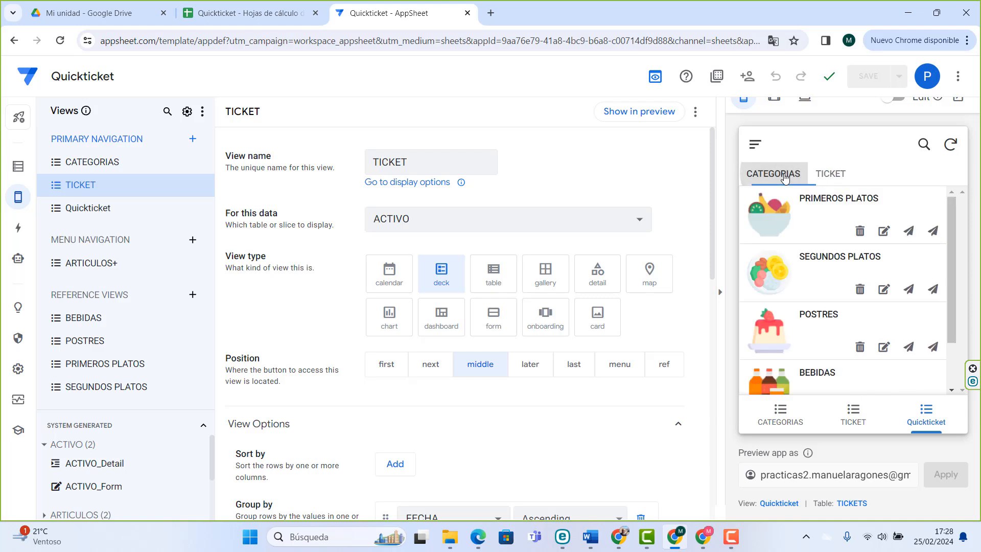
{"action": "left_click", "coordinate": [810, 222]}
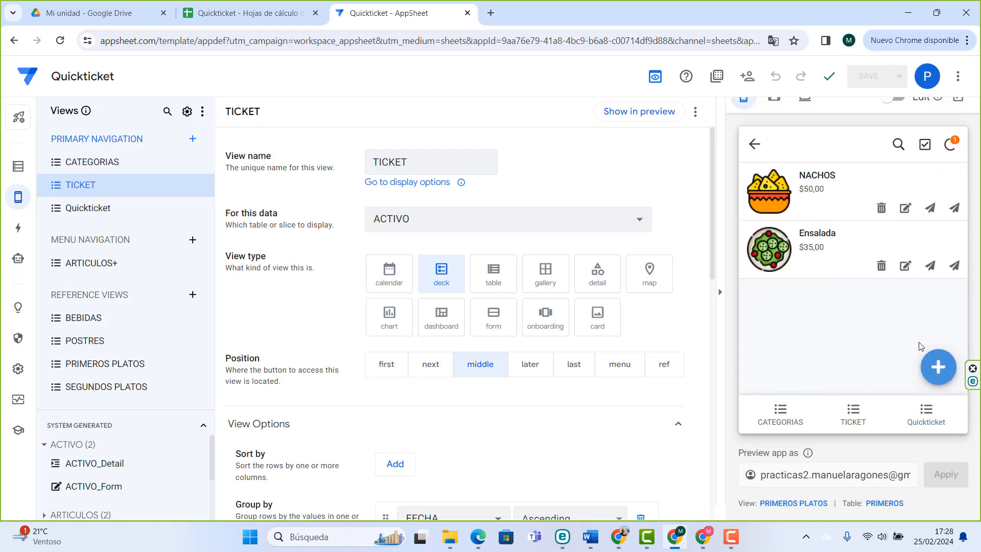
{"action": "left_click", "coordinate": [924, 414]}
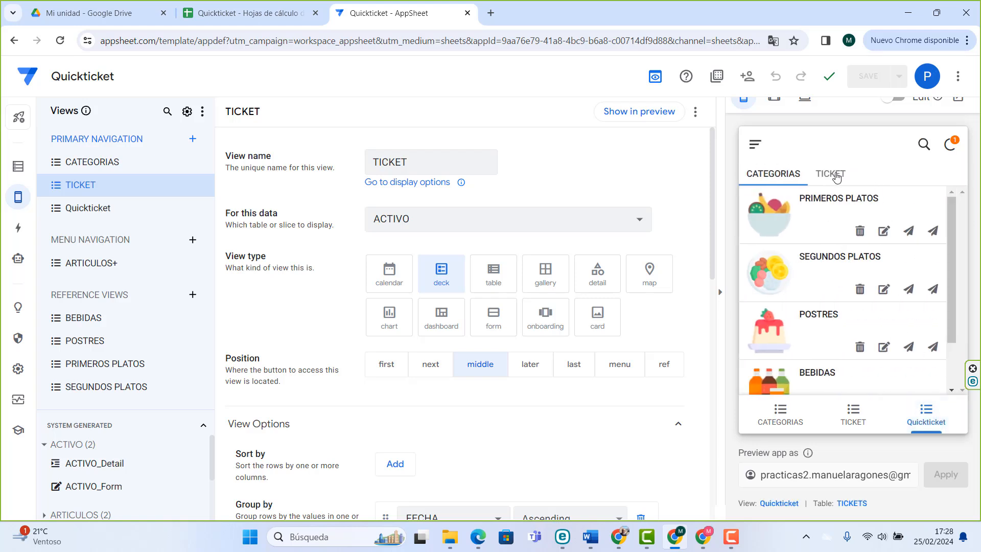
{"action": "left_click", "coordinate": [836, 176]}
{"action": "scroll", "coordinate": [832, 259], "scroll_direction": "down", "scroll_amount": 5}
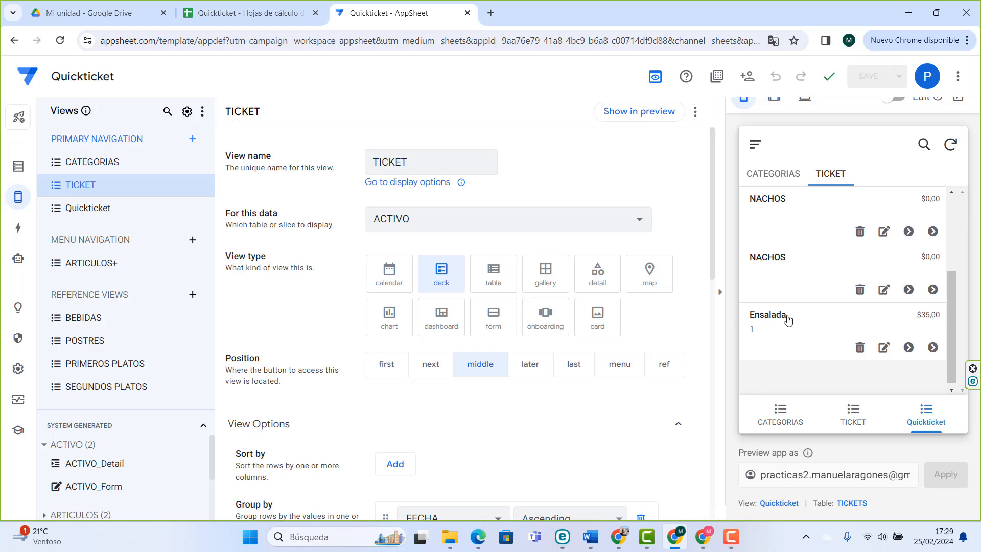
- Add a virtual column named "cant + art" to the DETALLE table and open its app formula
{"action": "left_click", "coordinate": [17, 168]}
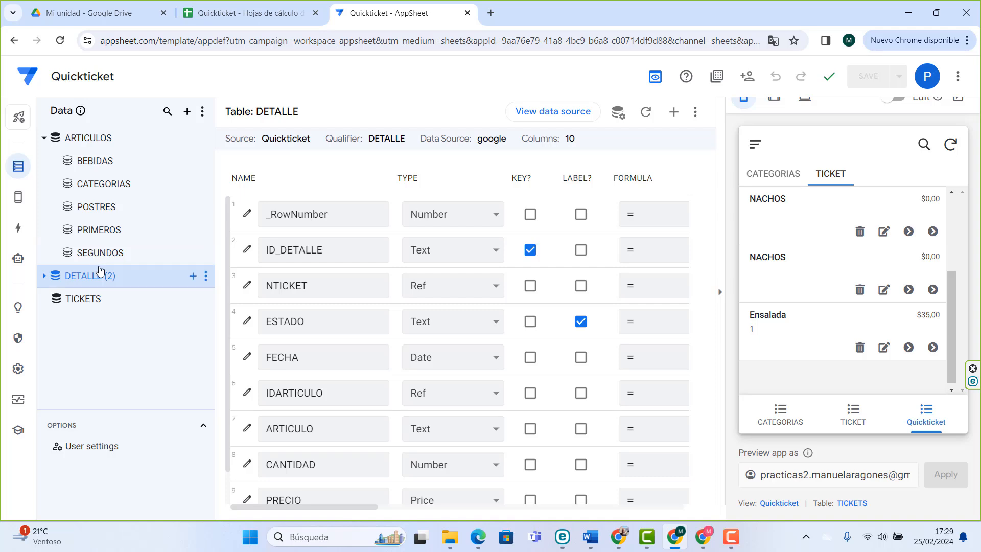
{"action": "scroll", "coordinate": [350, 325], "scroll_direction": "down", "scroll_amount": 1}
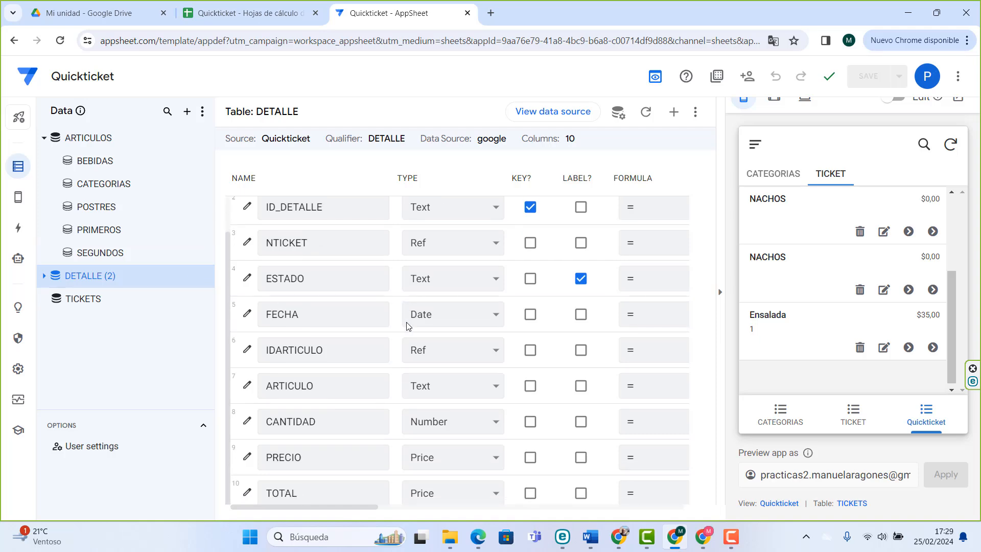
{"action": "left_click", "coordinate": [675, 112]}
{"action": "left_click_drag", "start_coordinate": [524, 187], "coordinate": [376, 167]}
{"action": "type", "text": "cant + art"}
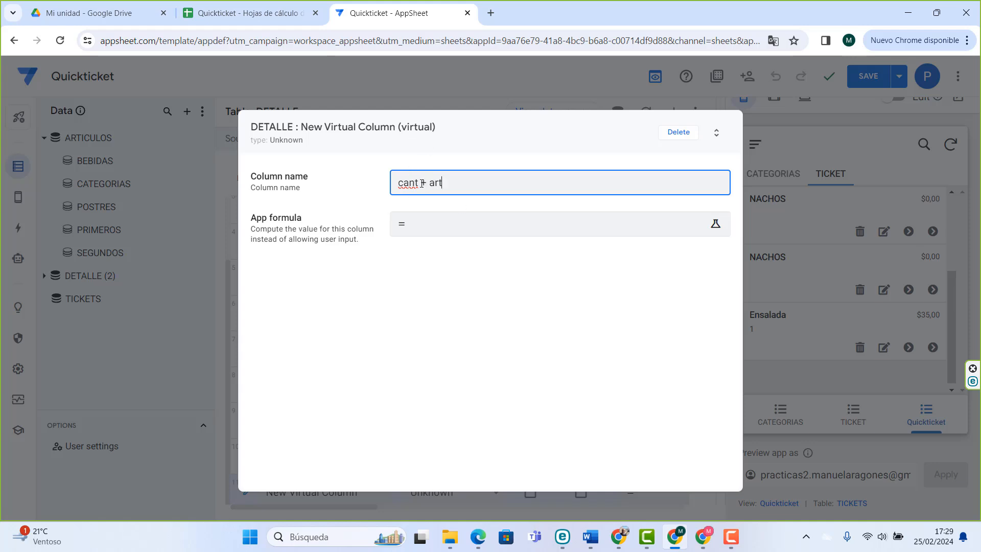
{"action": "left_click", "coordinate": [465, 231]}
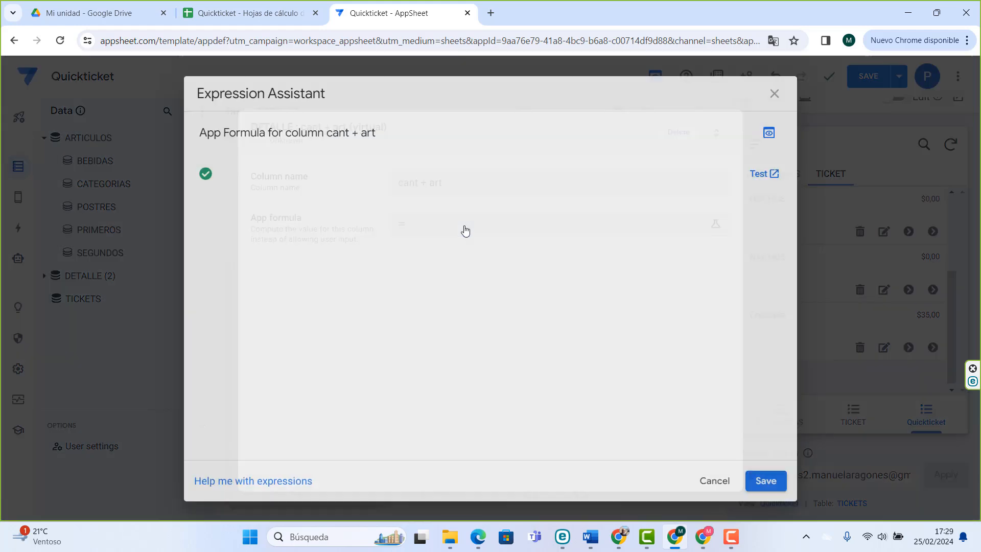
{"action": "type", "text": "["}
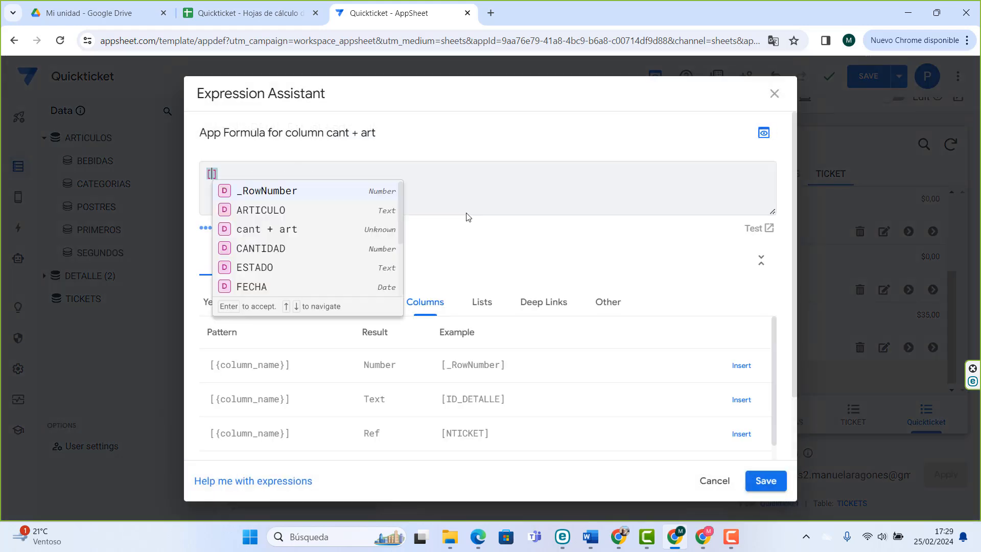
{"action": "type", "text": "can"}
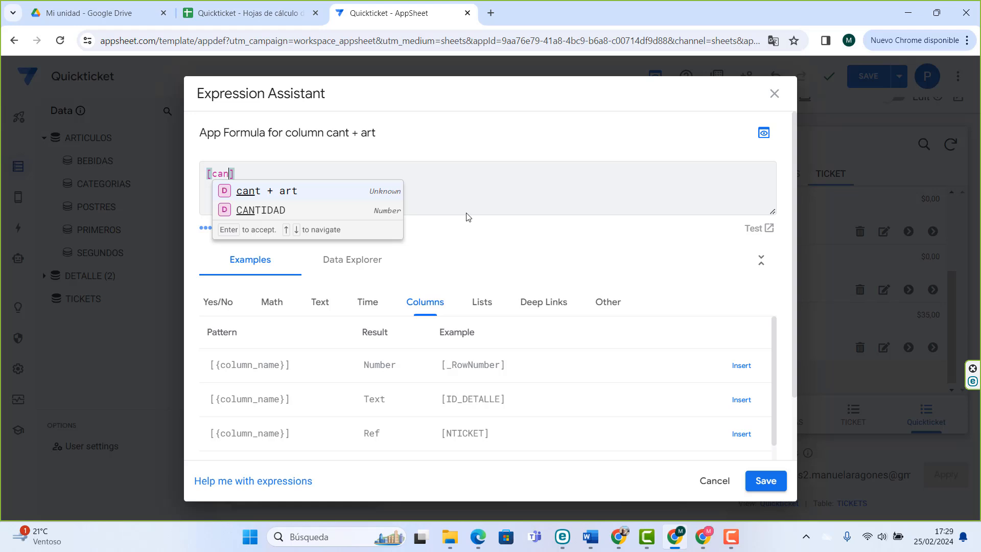
{"action": "key", "text": "BackSpace"}
{"action": "key", "text": "BackSpace"}
{"action": "key", "text": "BackSpace"}
{"action": "key", "text": "BackSpace"}
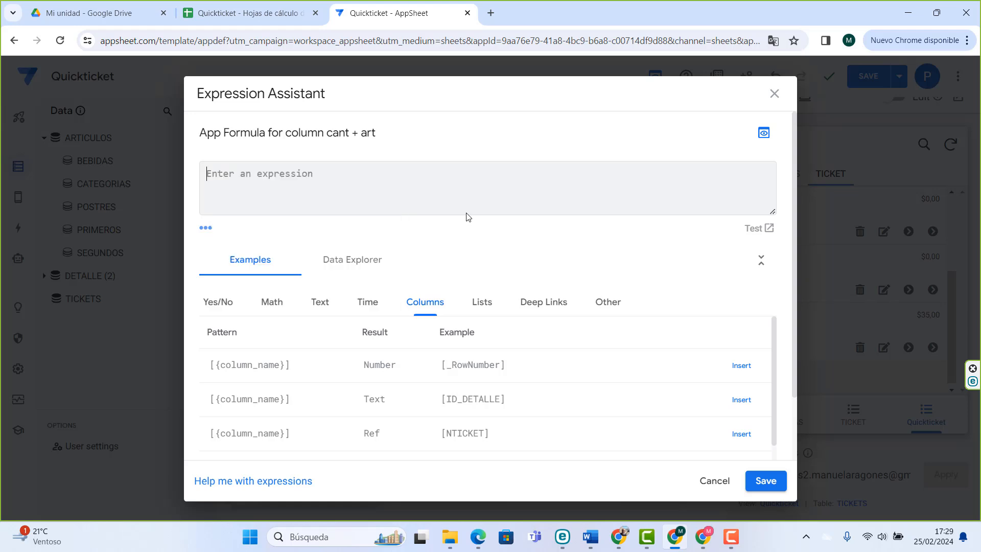
- Set the virtual column's app formula to CONCATENATE([CANTIDAD]," ",[ARTICULO]), accept the column and save the app
{"action": "type", "text": "con"}
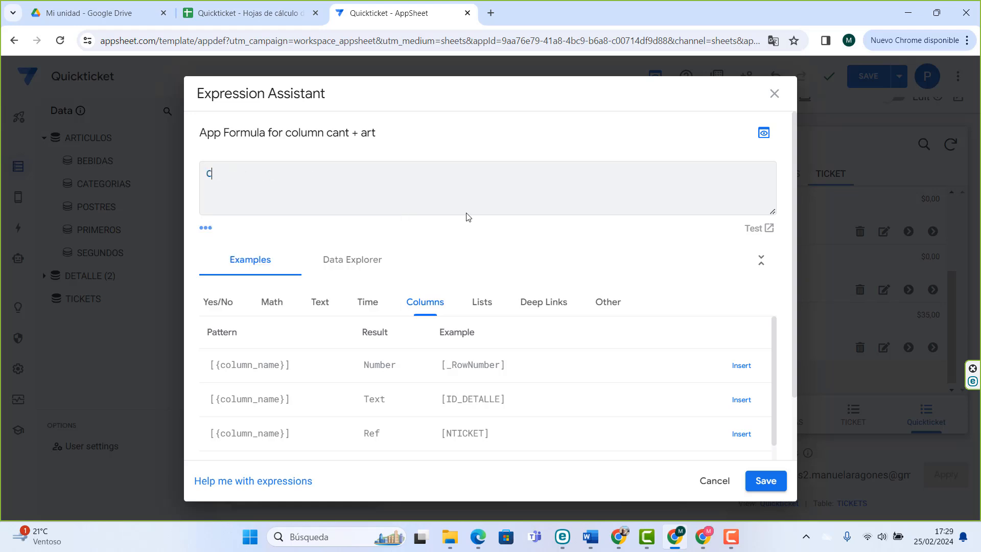
{"action": "type", "text": "ONCAET"}
{"action": "type", "text": "("}
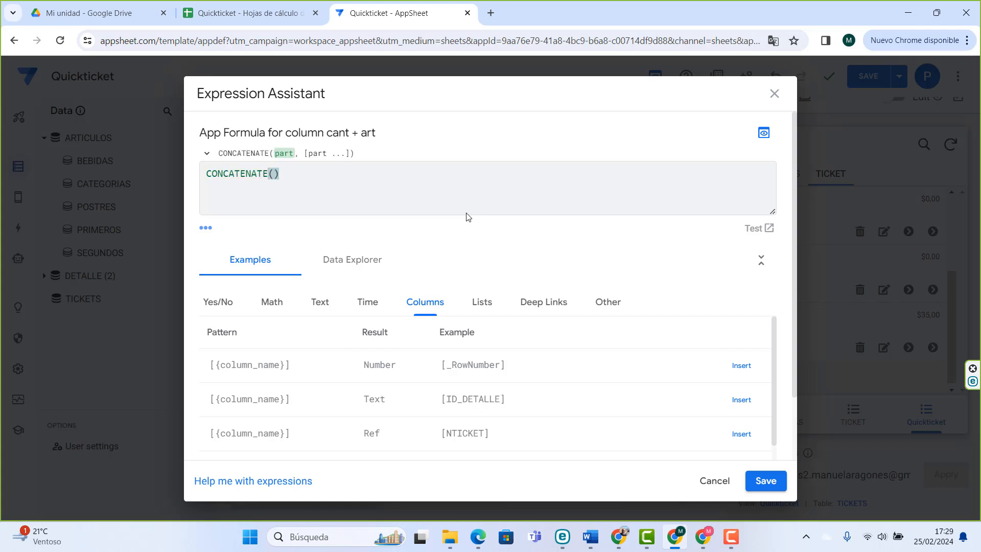
{"action": "type", "text": "["}
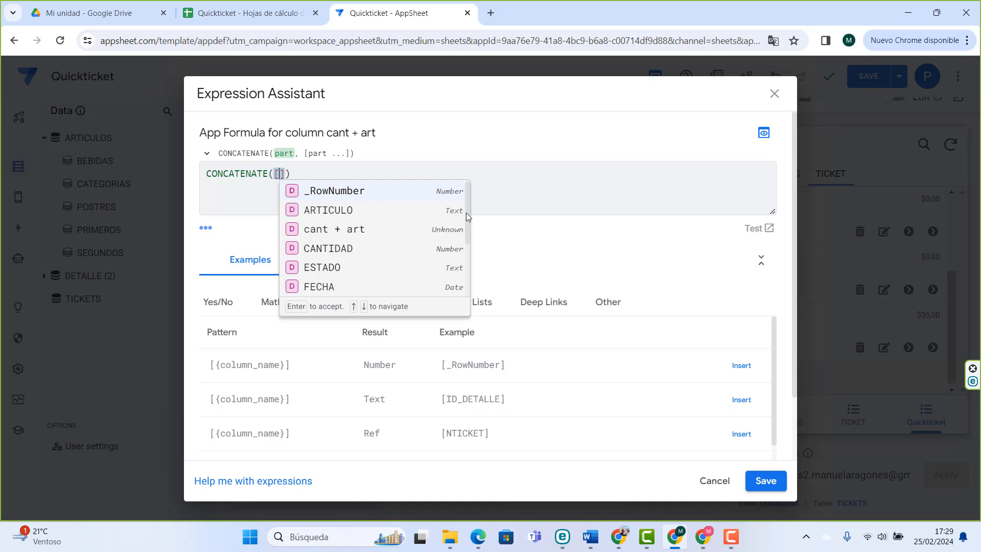
{"action": "type", "text": "CAN"}
{"action": "left_click", "coordinate": [380, 186]}
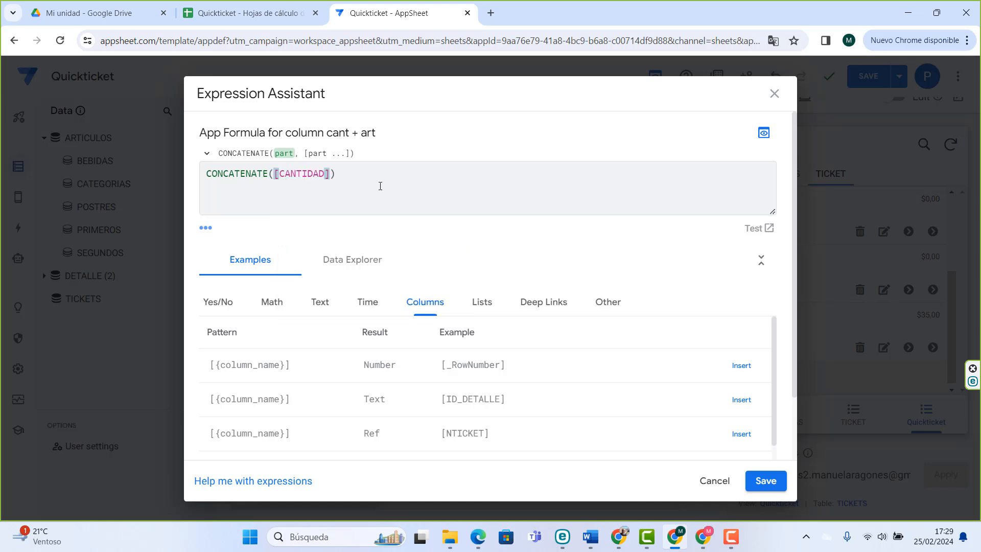
{"action": "type", "text": ","}
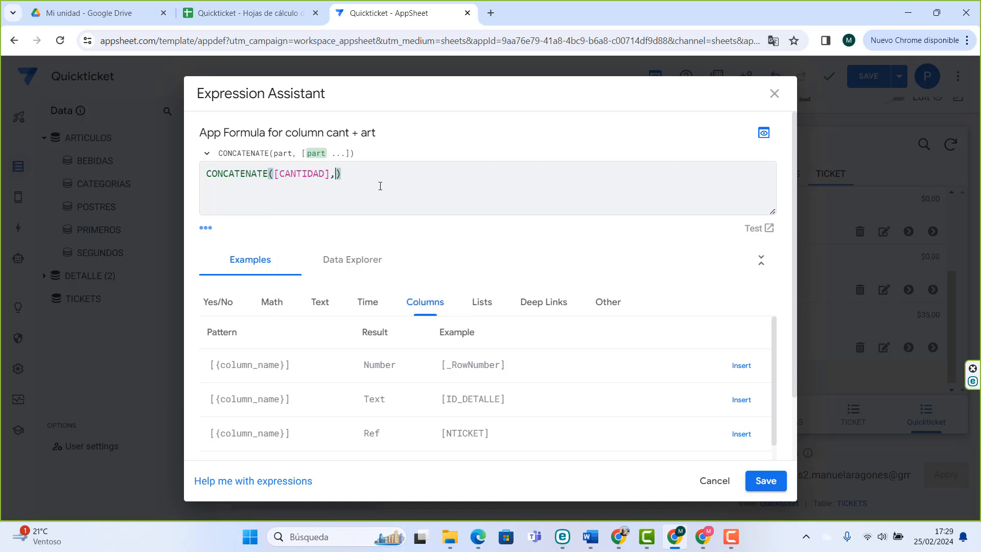
{"action": "type", "text": "\""}
{"action": "key", "text": "Right"}
{"action": "type", "text": ",["}
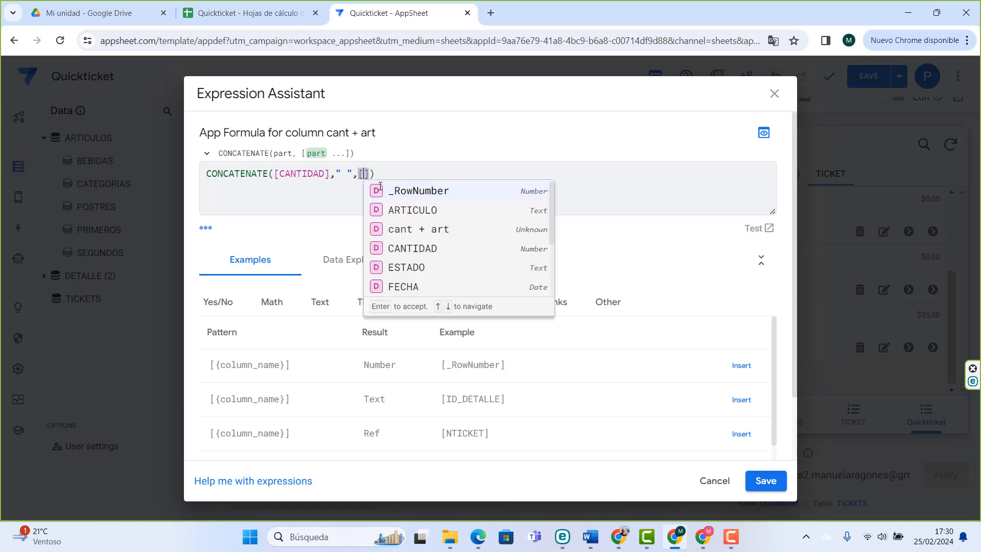
{"action": "left_click", "coordinate": [416, 208]}
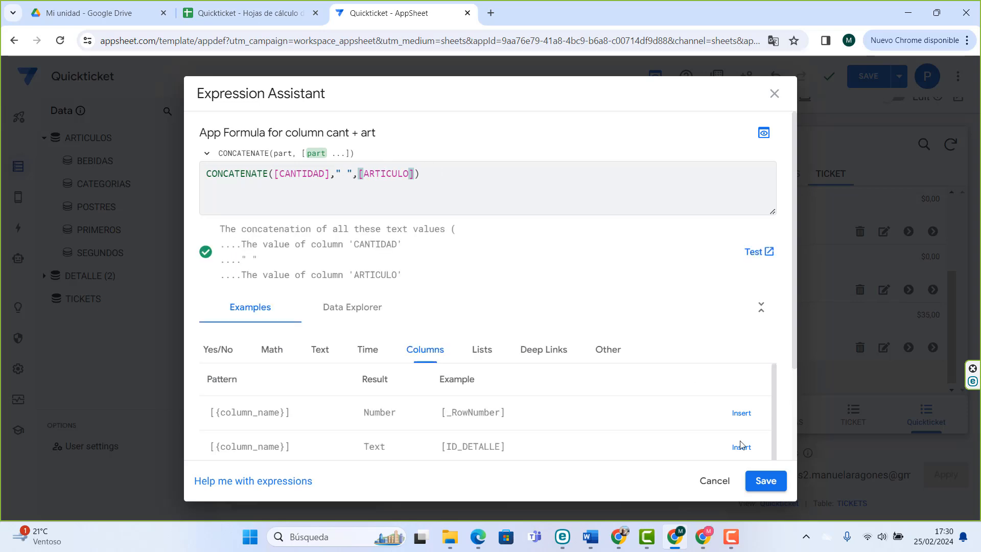
{"action": "left_click", "coordinate": [765, 480]}
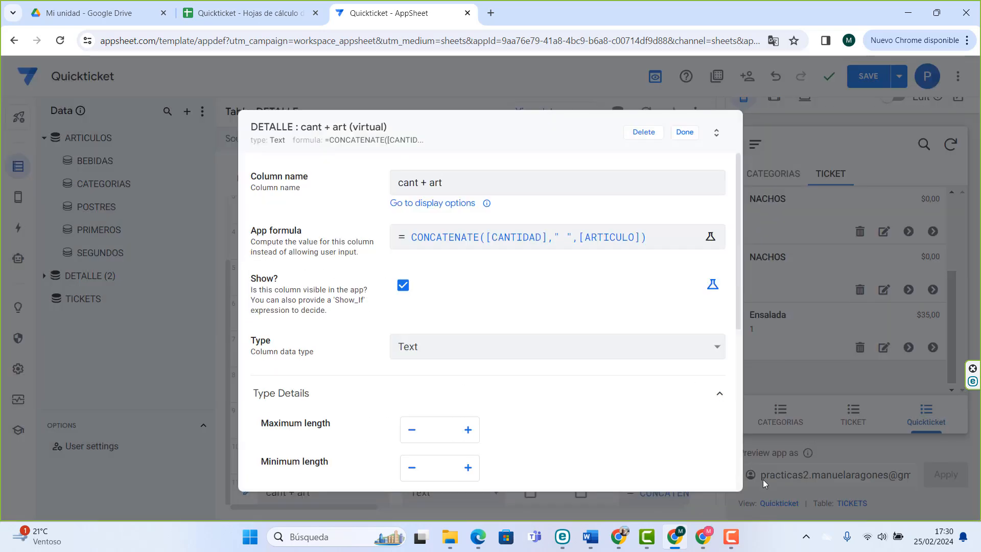
{"action": "left_click", "coordinate": [685, 133]}
{"action": "left_click", "coordinate": [858, 79]}
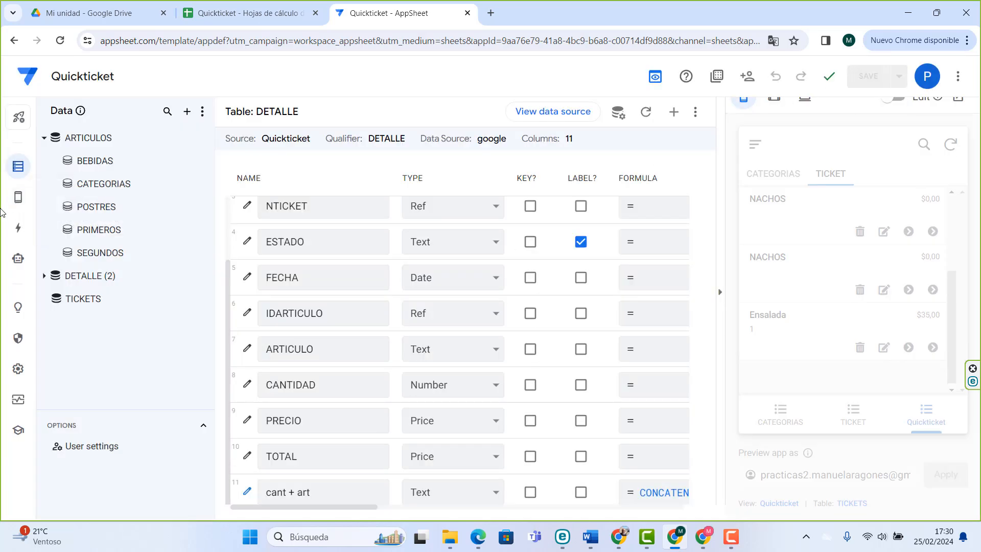
- Check the dashboard's TICKET section in the preview and set the TICKET view's primary header to cant + art
{"action": "left_click", "coordinate": [17, 199]}
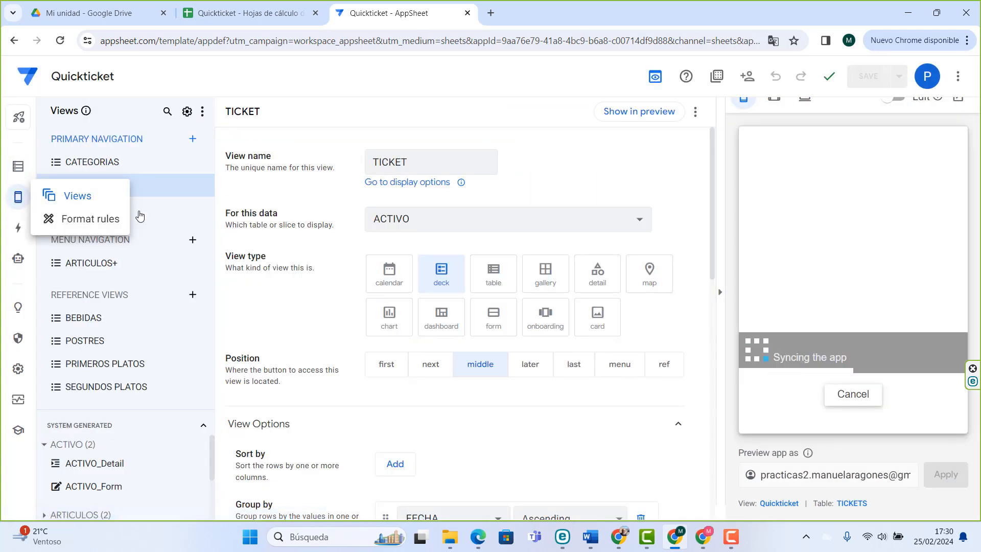
{"action": "scroll", "coordinate": [501, 441], "scroll_direction": "down", "scroll_amount": 6}
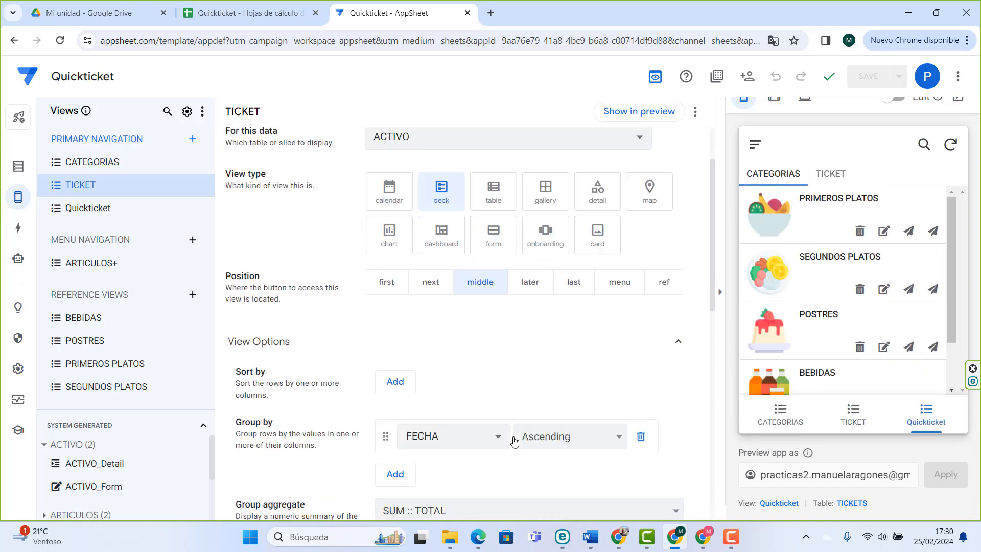
{"action": "scroll", "coordinate": [511, 436], "scroll_direction": "down", "scroll_amount": 3}
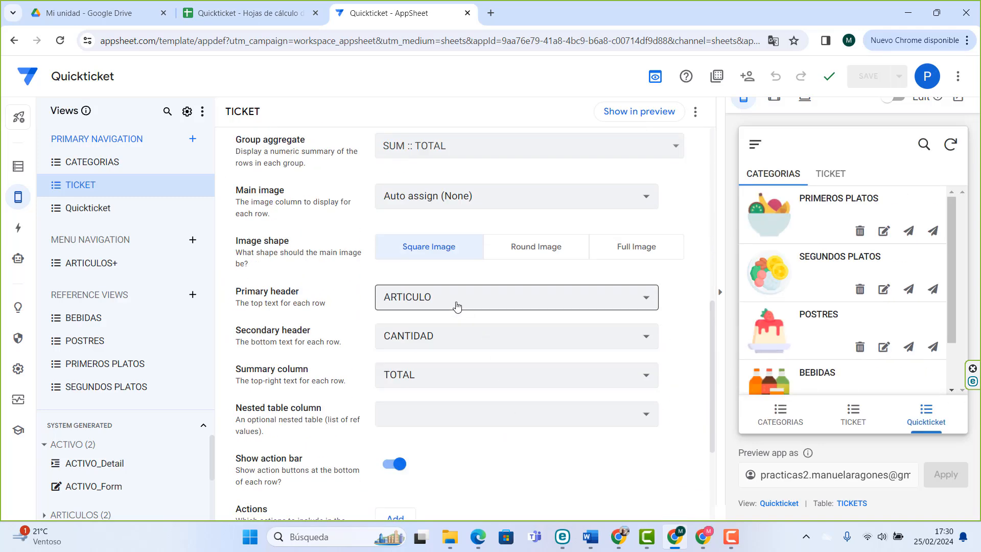
{"action": "left_click", "coordinate": [823, 217]}
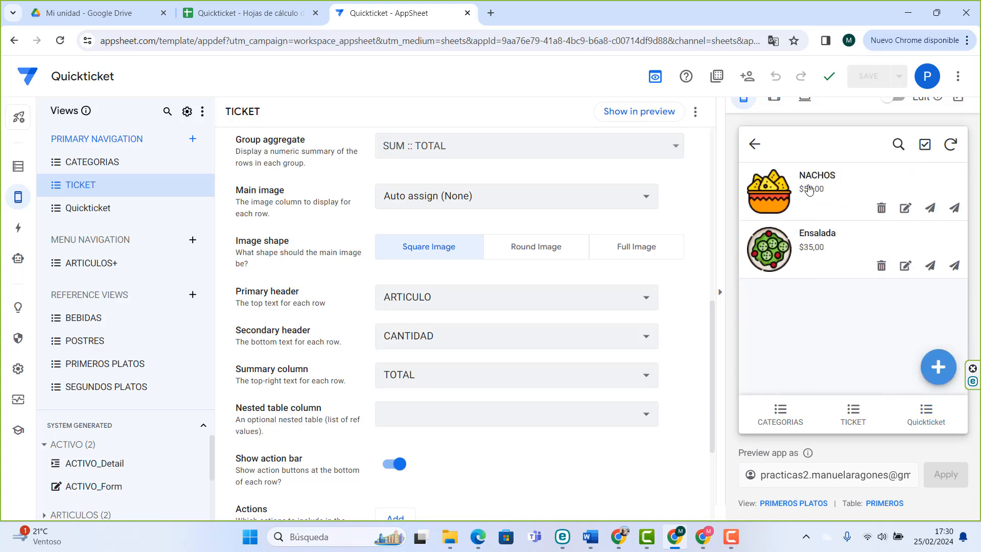
{"action": "left_click", "coordinate": [755, 144]}
{"action": "left_click", "coordinate": [831, 175]}
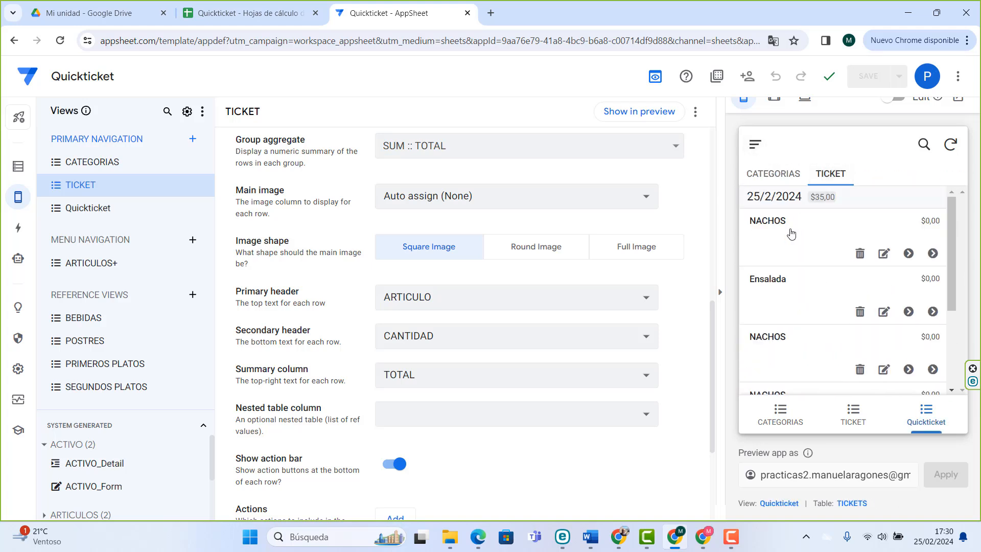
{"action": "left_click", "coordinate": [439, 296]}
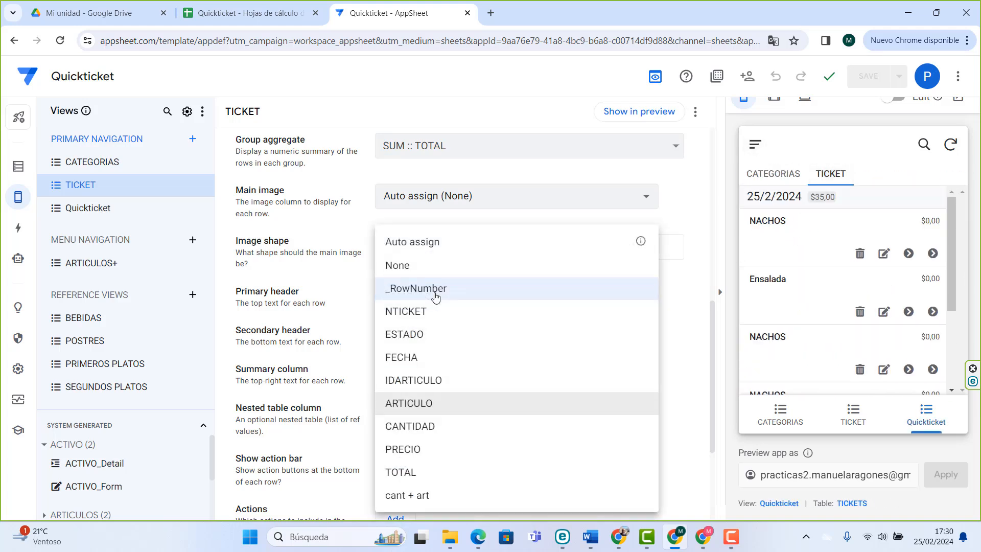
{"action": "left_click", "coordinate": [423, 495]}
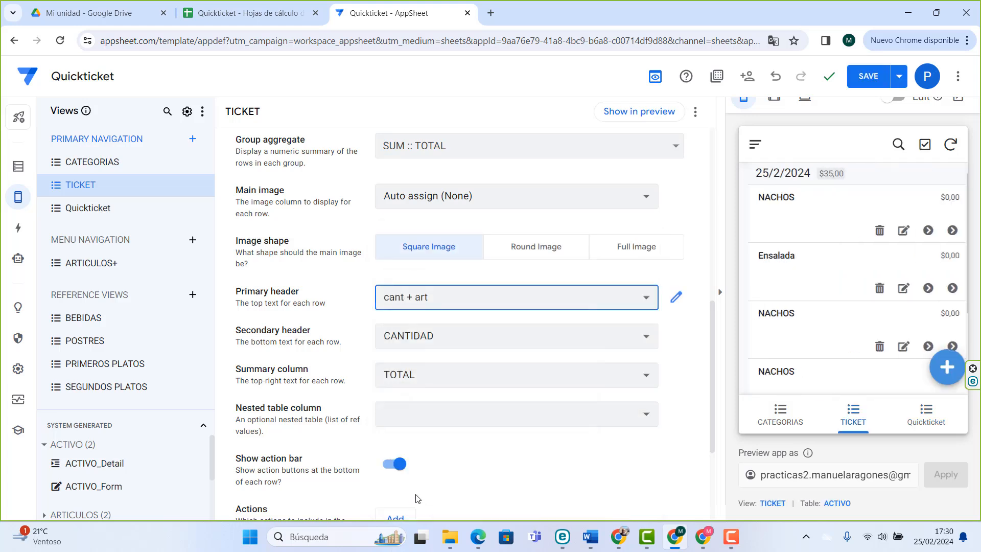
- Check the last items in the TICKET preview and set the view's secondary header to None
{"action": "scroll", "coordinate": [779, 321], "scroll_direction": "down", "scroll_amount": 2}
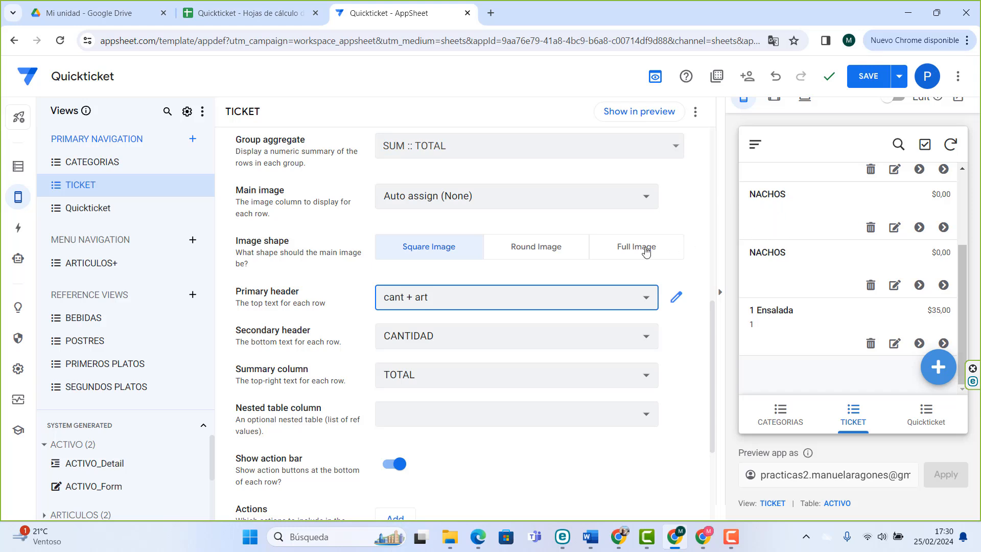
{"action": "left_click", "coordinate": [444, 339]}
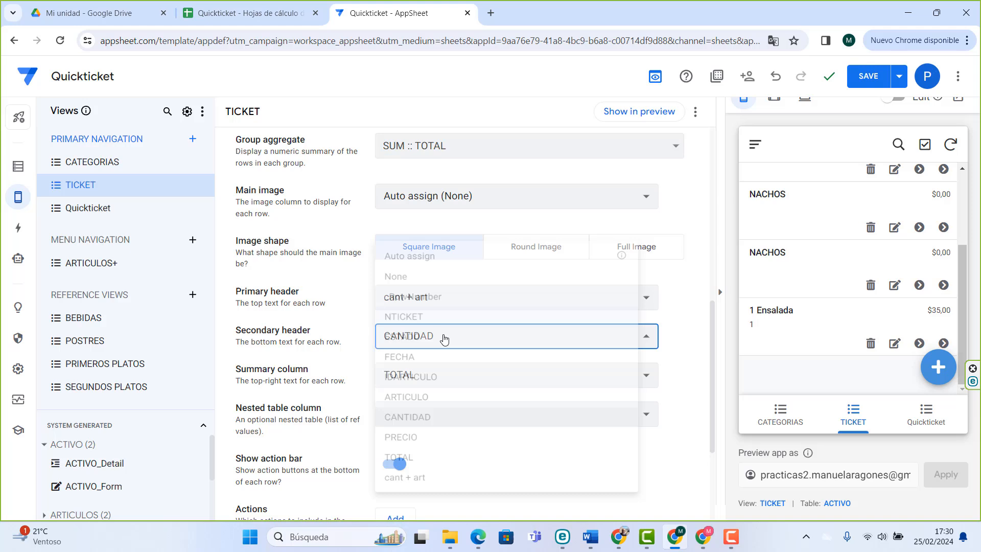
{"action": "left_click", "coordinate": [401, 272]}
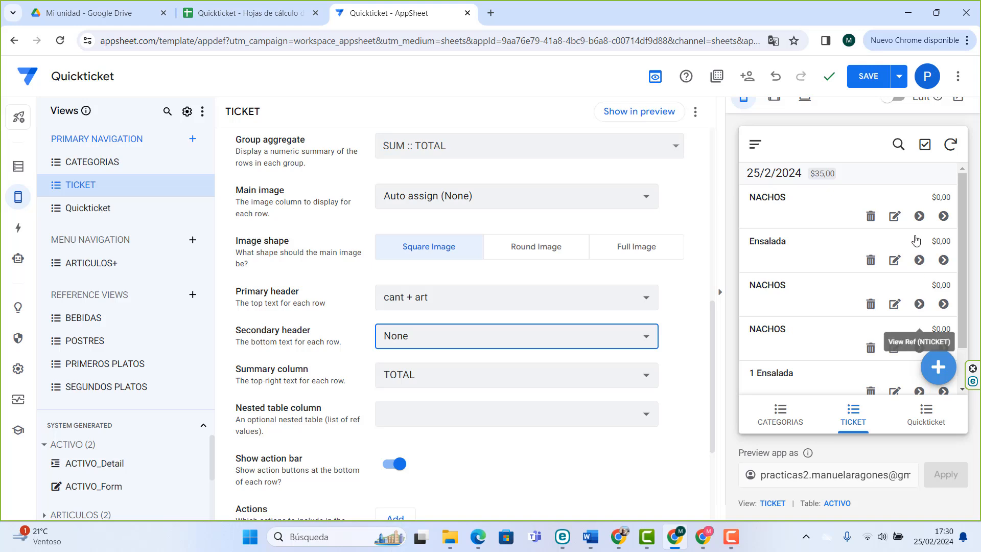
- Delete the first NACHOS and Ensalada rows from the TICKET preview and request deletion of the next NACHOS row
{"action": "left_click", "coordinate": [868, 219]}
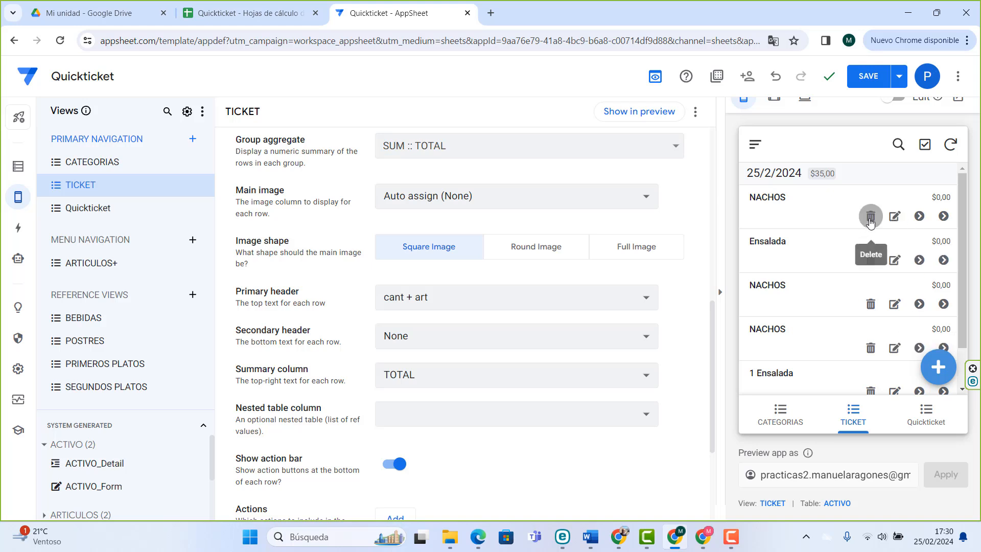
{"action": "left_click", "coordinate": [920, 279]}
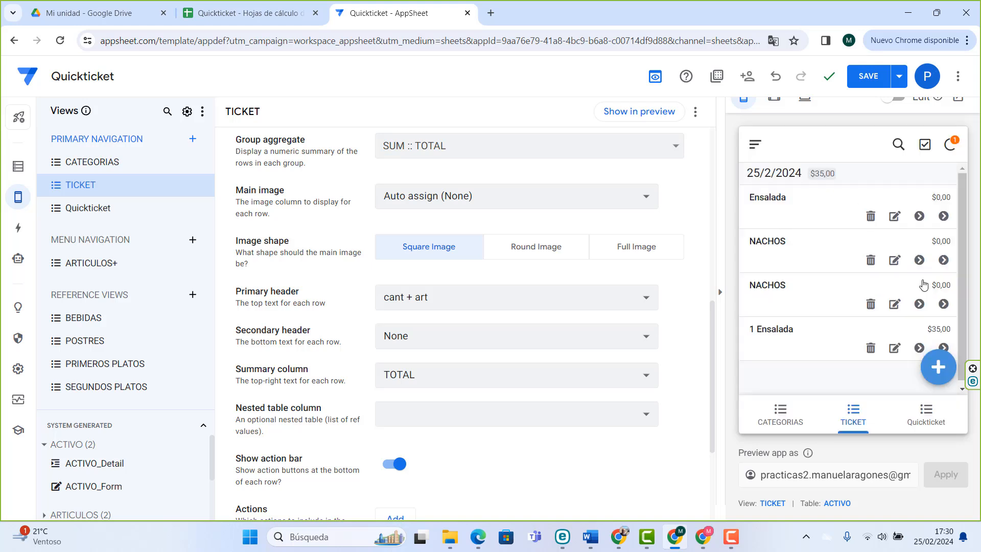
{"action": "left_click", "coordinate": [870, 218]}
{"action": "left_click", "coordinate": [909, 276]}
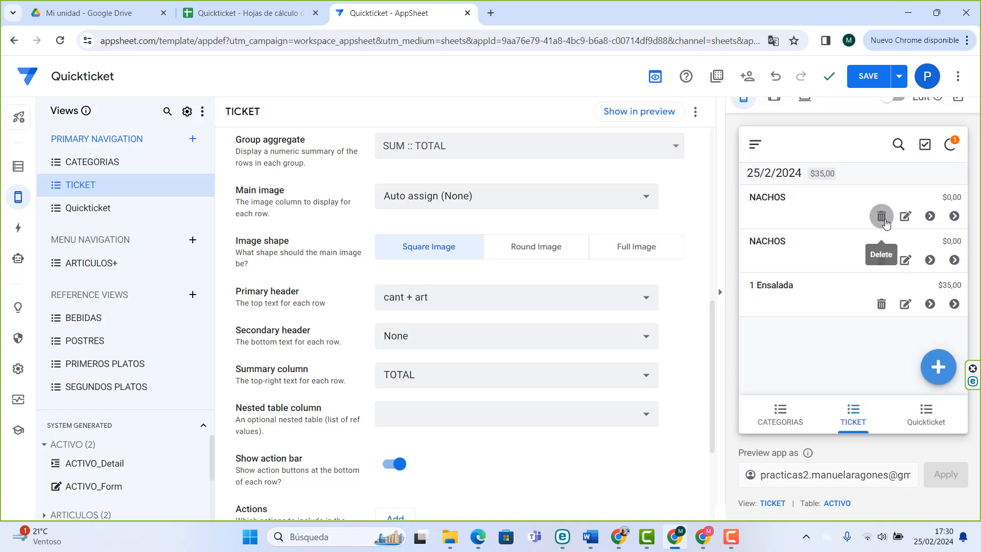
{"action": "left_click", "coordinate": [881, 214]}
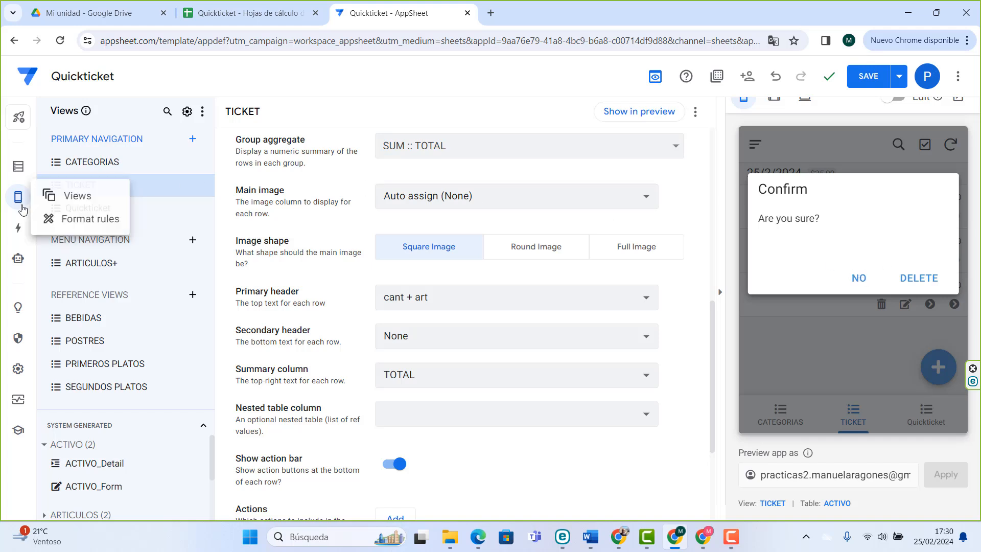
- Turn off the confirmation requirement in the behavior settings of the DETALLE table's Delete action
{"action": "left_click", "coordinate": [17, 227]}
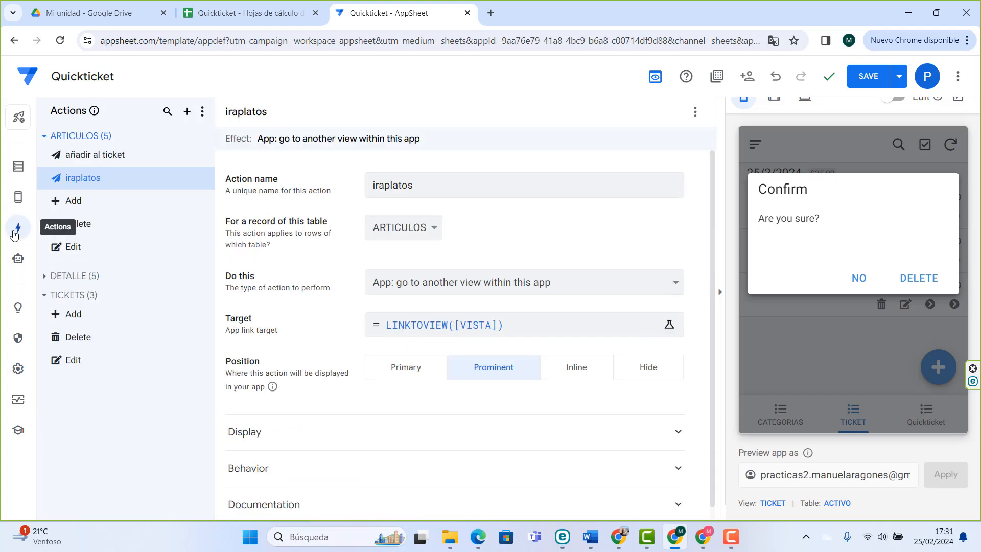
{"action": "left_click", "coordinate": [67, 276]}
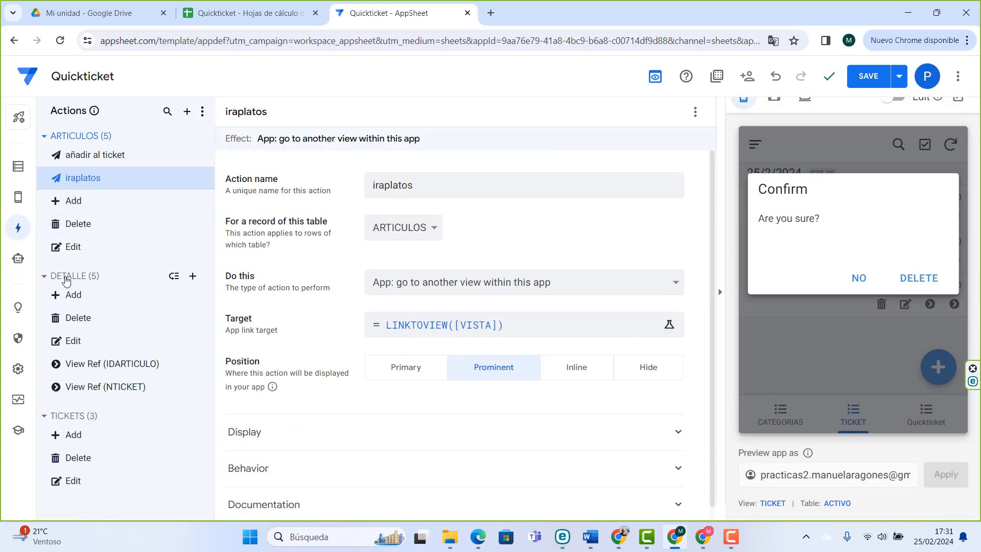
{"action": "left_click", "coordinate": [86, 320]}
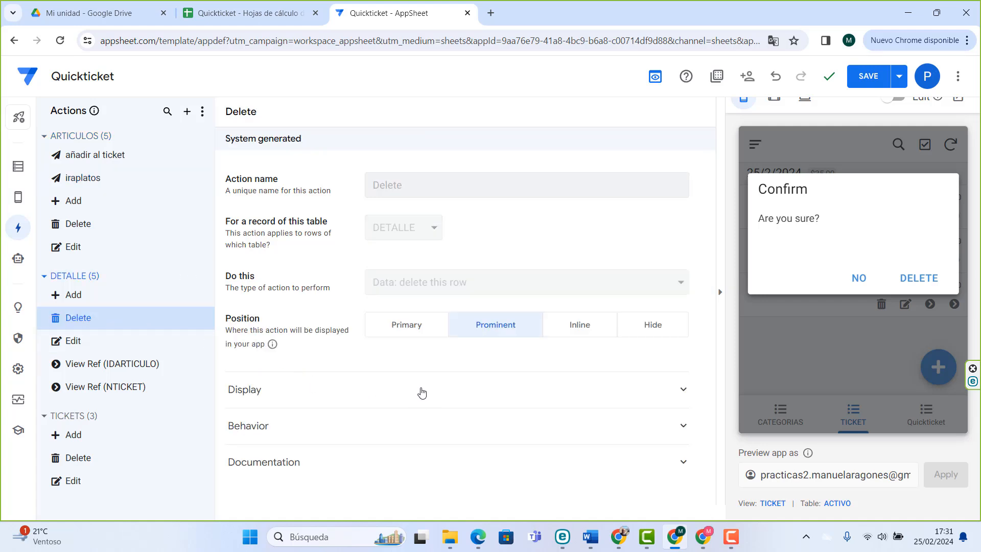
{"action": "left_click", "coordinate": [390, 397]}
{"action": "scroll", "coordinate": [402, 384], "scroll_direction": "down", "scroll_amount": 5}
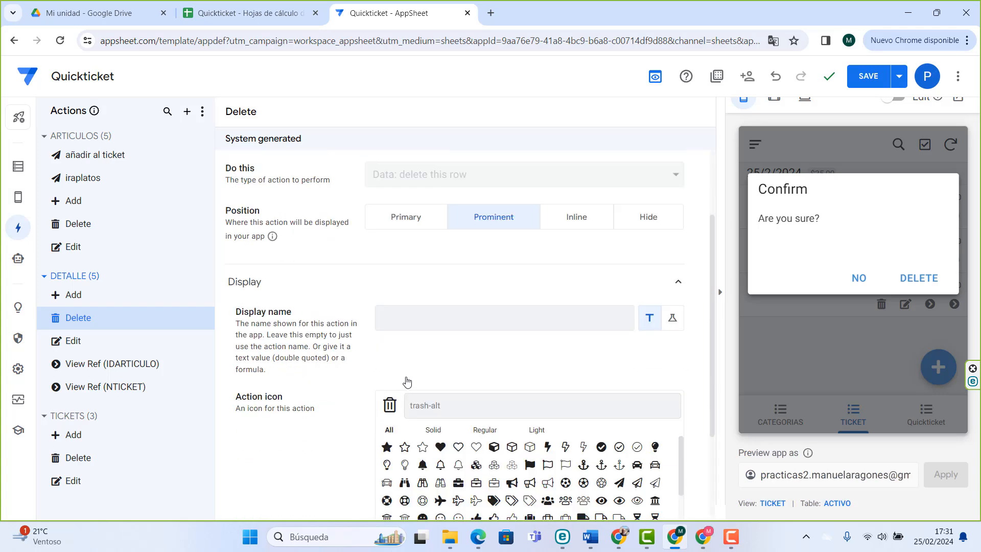
{"action": "left_click", "coordinate": [364, 456]}
{"action": "scroll", "coordinate": [336, 377], "scroll_direction": "down", "scroll_amount": 4}
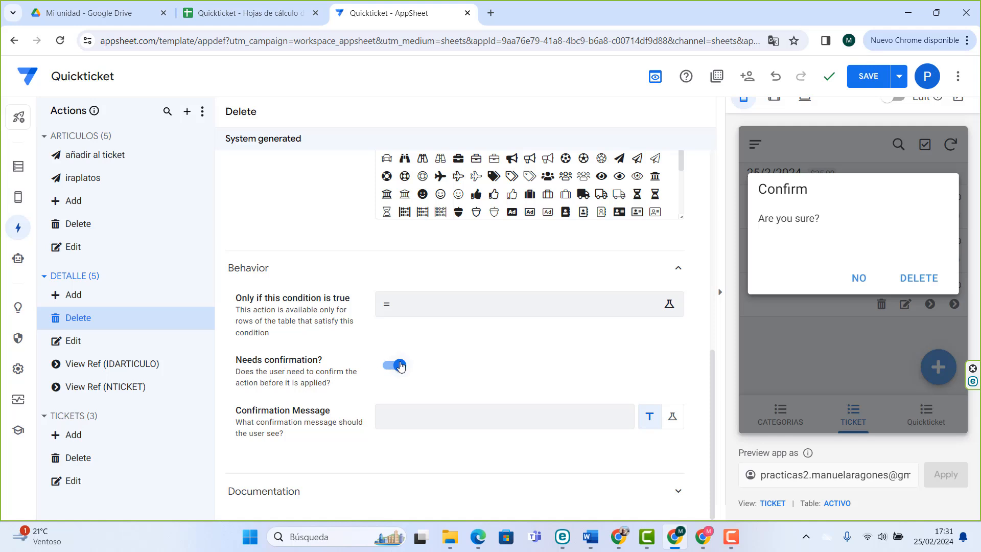
{"action": "left_click", "coordinate": [400, 364]}
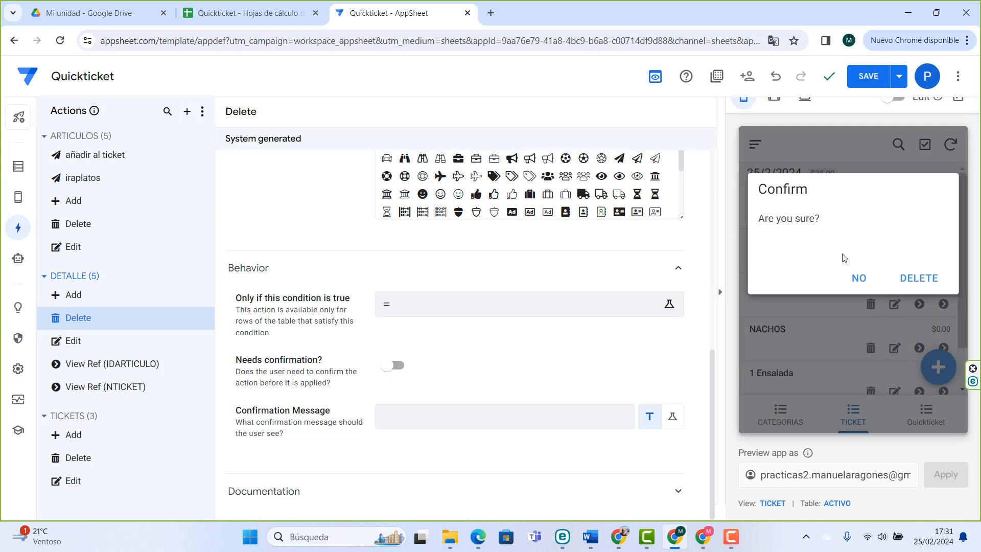
- Delete the zero-total rows above 1 Ensalada in the TICKET preview, accepting the pending confirmation first
{"action": "left_click", "coordinate": [915, 278]}
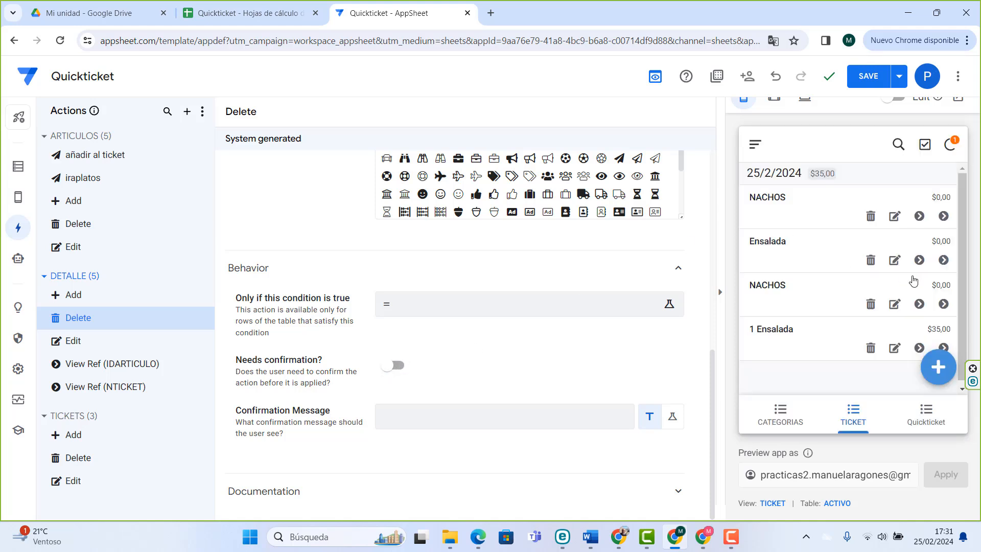
{"action": "left_click", "coordinate": [871, 216]}
{"action": "left_click", "coordinate": [870, 217]}
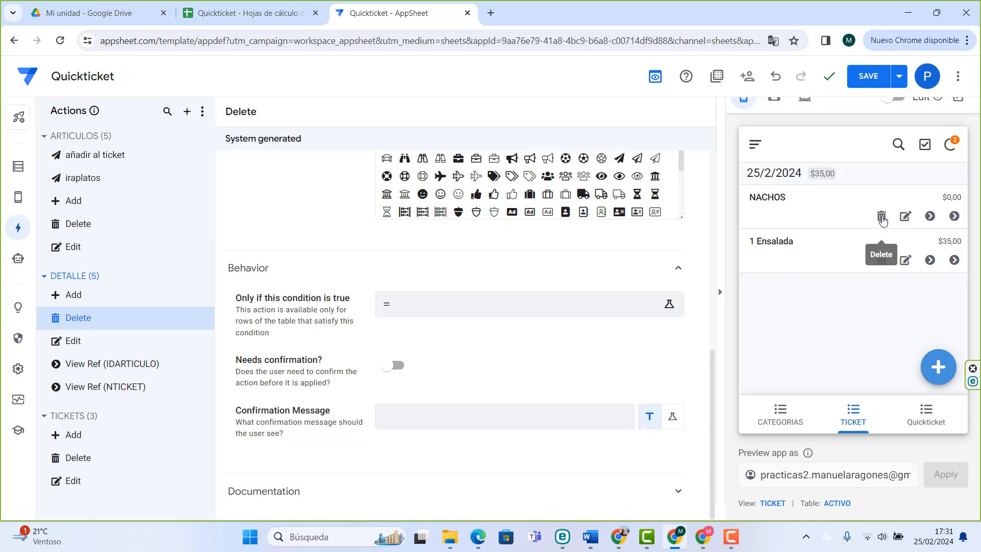
{"action": "left_click", "coordinate": [871, 216]}
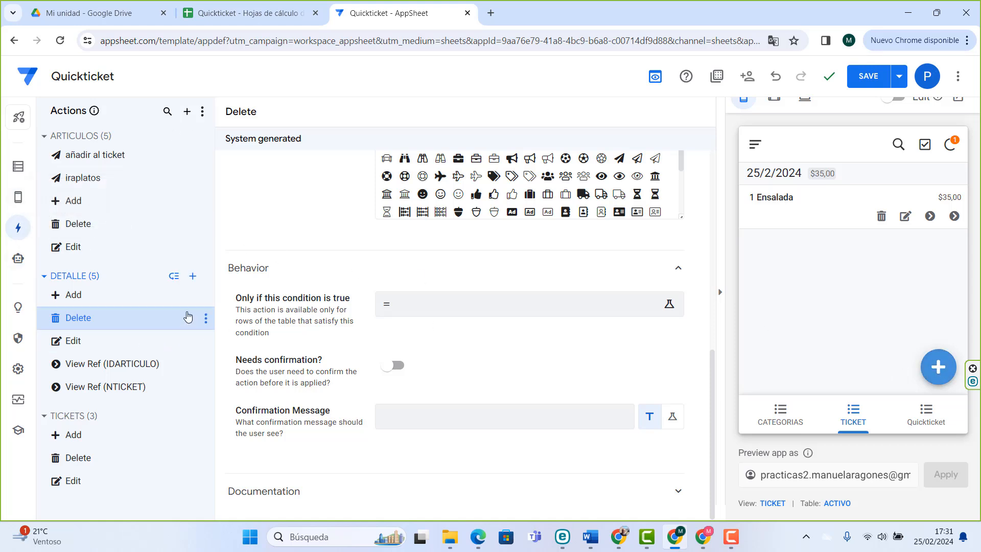
- Set the position of the DETALLE table's Add action to Hide
{"action": "left_click", "coordinate": [104, 295]}
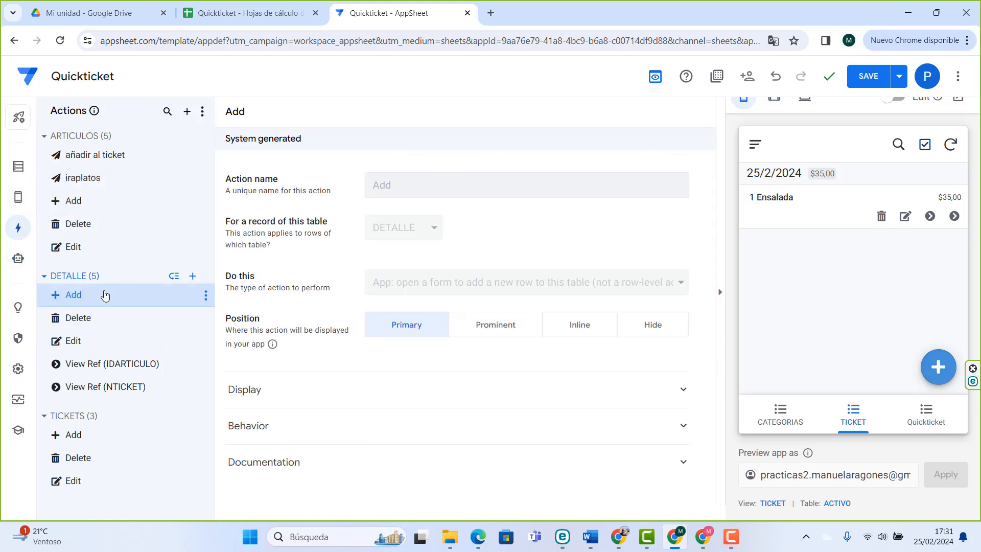
{"action": "left_click", "coordinate": [647, 331]}
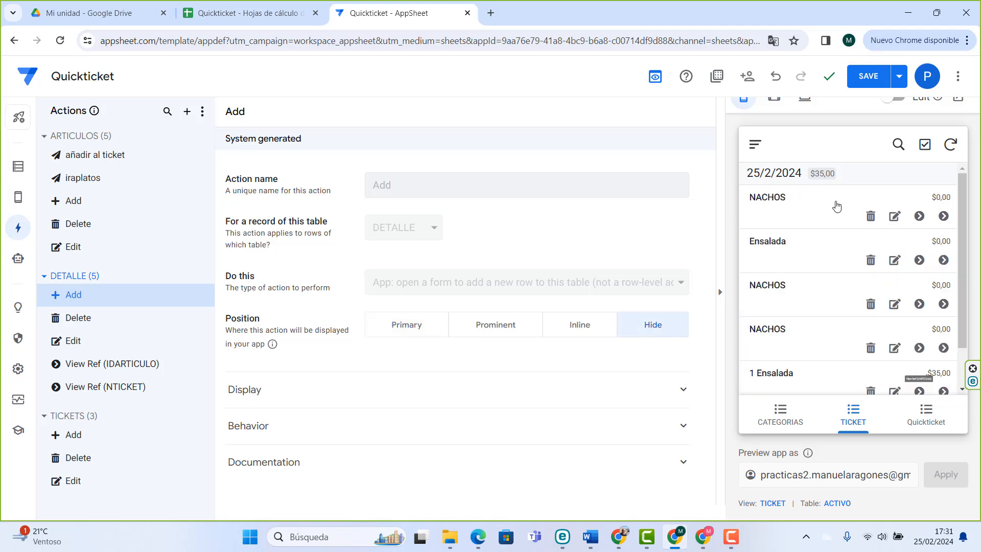
- In the Quickticket preview's TICKET section, delete the three NACHOS rows and the Ensalada row with a zero total
{"action": "left_click", "coordinate": [926, 422]}
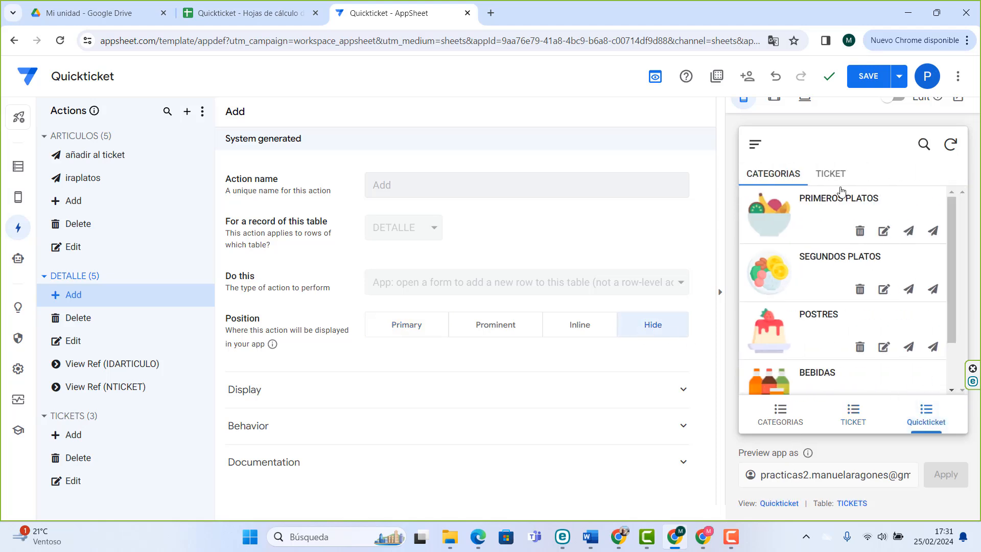
{"action": "left_click", "coordinate": [829, 174]}
{"action": "scroll", "coordinate": [853, 261], "scroll_direction": "down", "scroll_amount": 3}
{"action": "scroll", "coordinate": [848, 258], "scroll_direction": "up", "scroll_amount": 3}
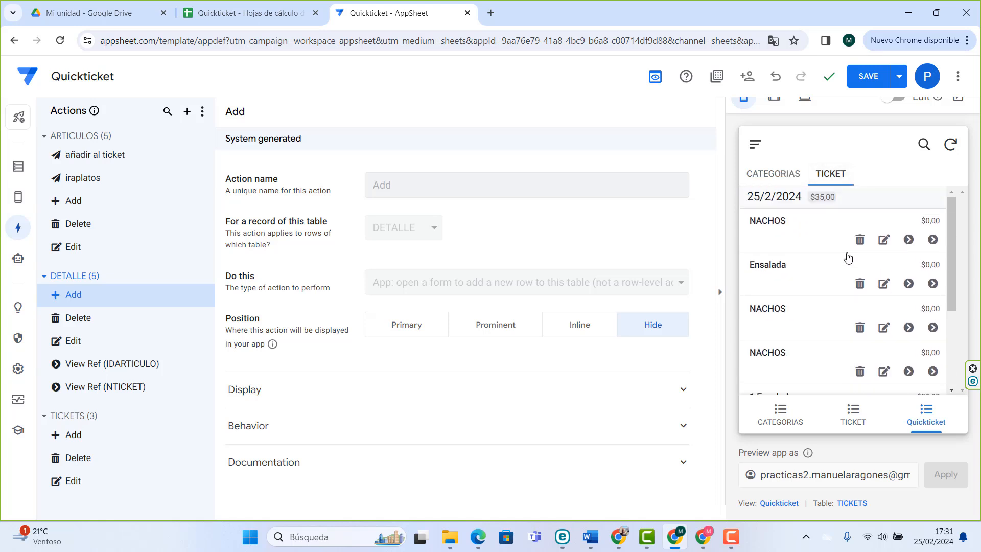
{"action": "left_click", "coordinate": [860, 241]}
{"action": "left_click", "coordinate": [859, 241]}
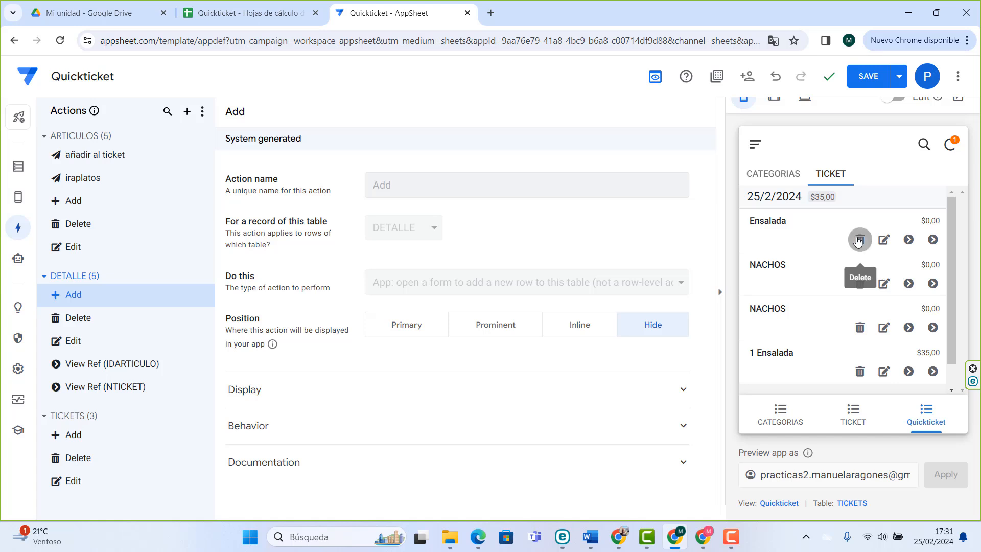
{"action": "left_click", "coordinate": [872, 241]}
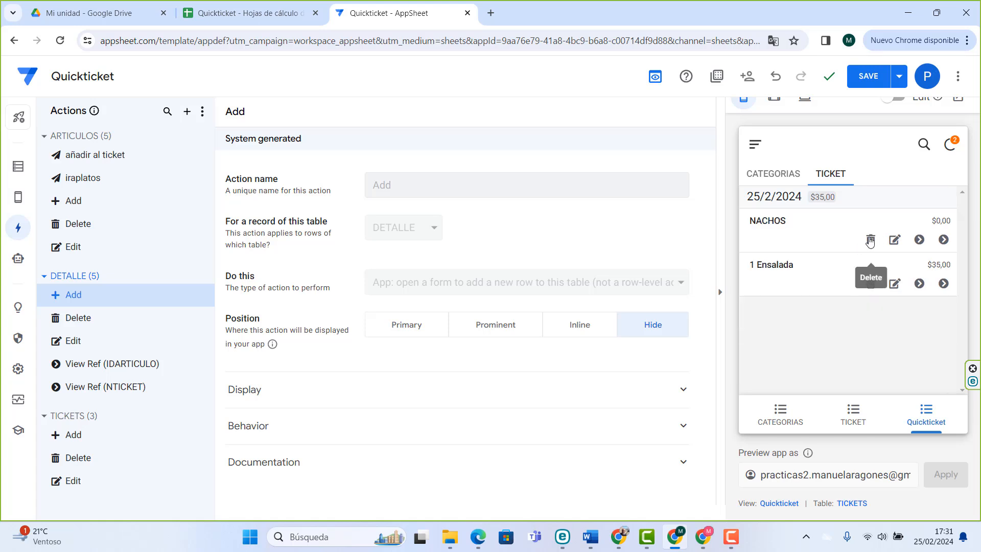
{"action": "left_click", "coordinate": [870, 240]}
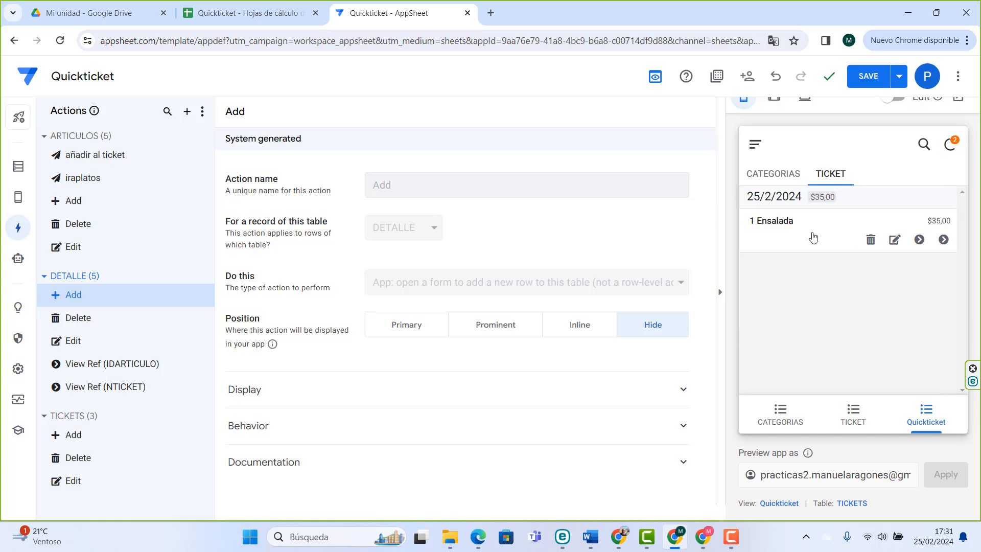
- View the articles under PRIMEROS PLATOS in the preview's CATEGORIAS and return to the TICKET section
{"action": "left_click", "coordinate": [777, 174]}
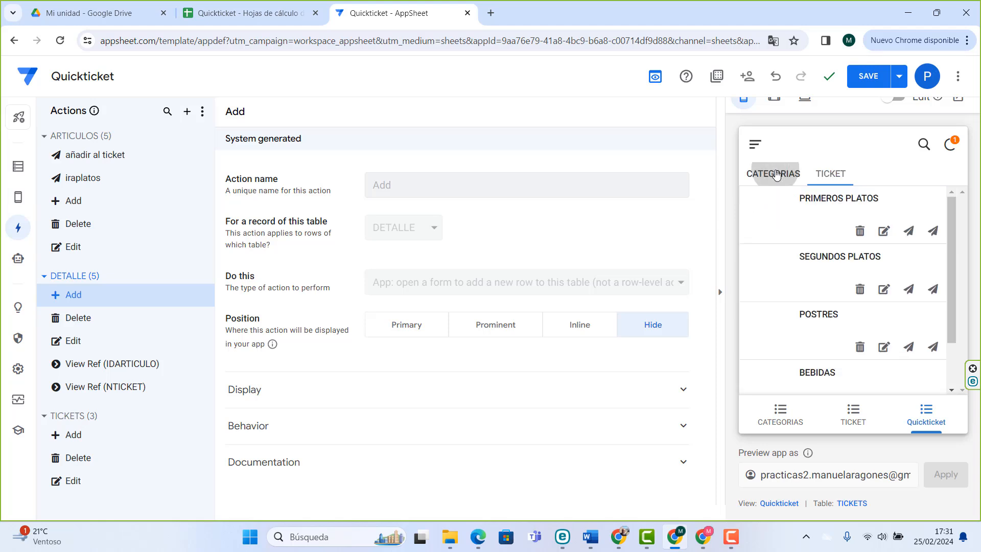
{"action": "left_click", "coordinate": [812, 220]}
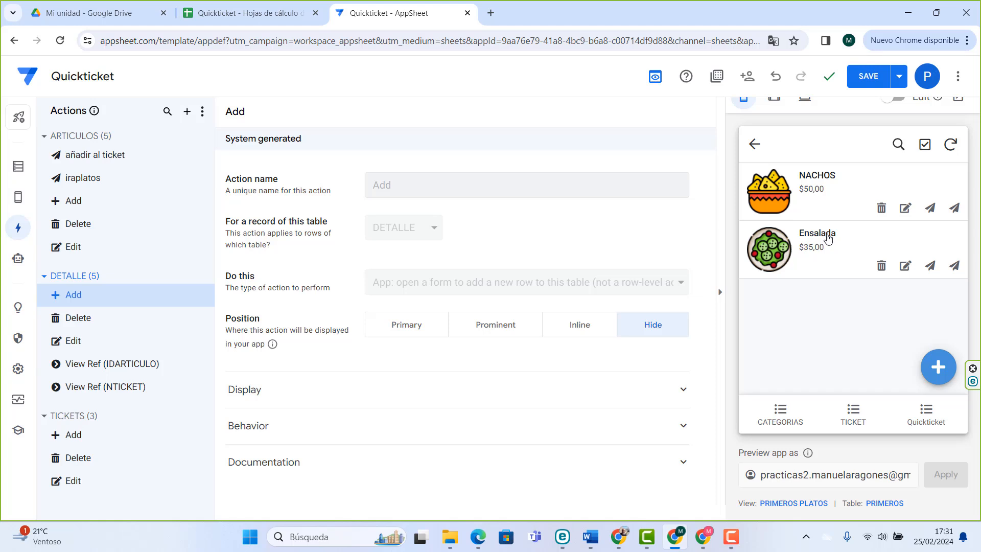
{"action": "left_click", "coordinate": [755, 145]}
{"action": "left_click", "coordinate": [829, 174]}
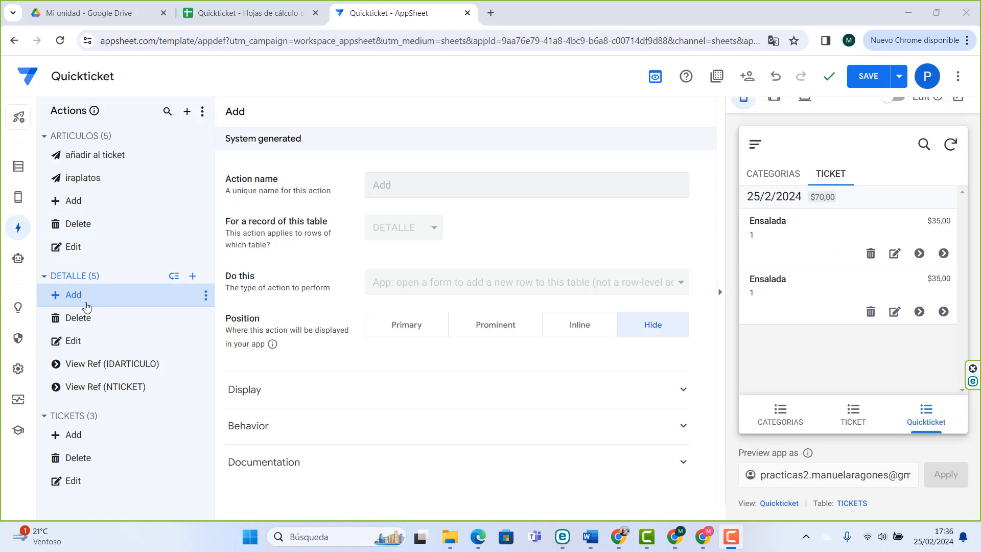
- Set the position of DETALLE's View Ref (IDARTICULO) and View Ref (NTICKET) actions to Hide
{"action": "left_click", "coordinate": [107, 364]}
{"action": "left_click", "coordinate": [652, 373]}
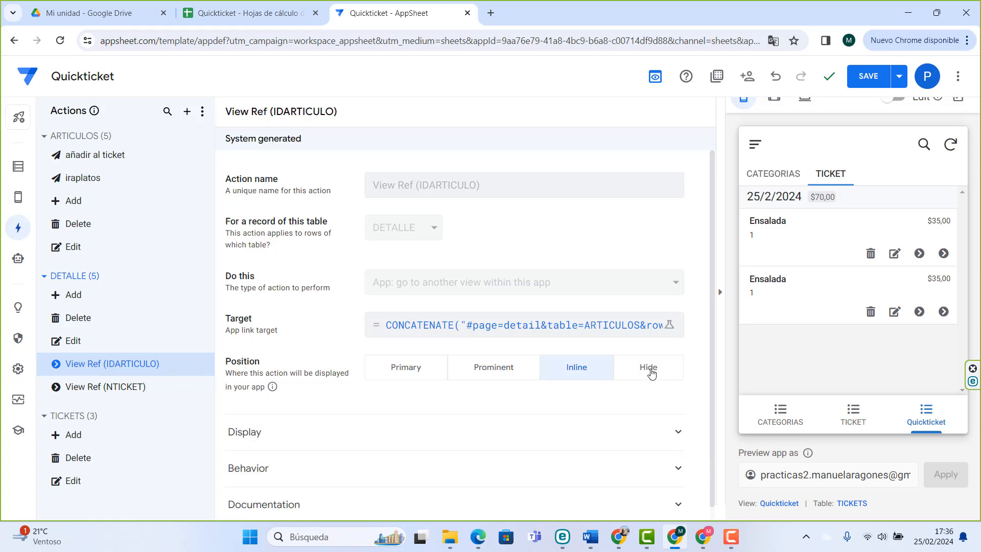
{"action": "left_click", "coordinate": [127, 390]}
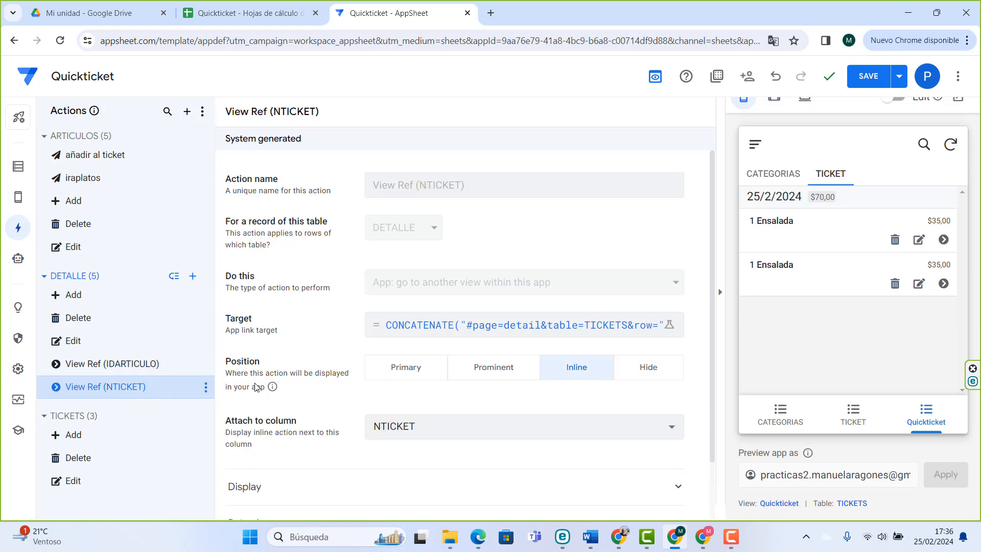
{"action": "left_click", "coordinate": [646, 372]}
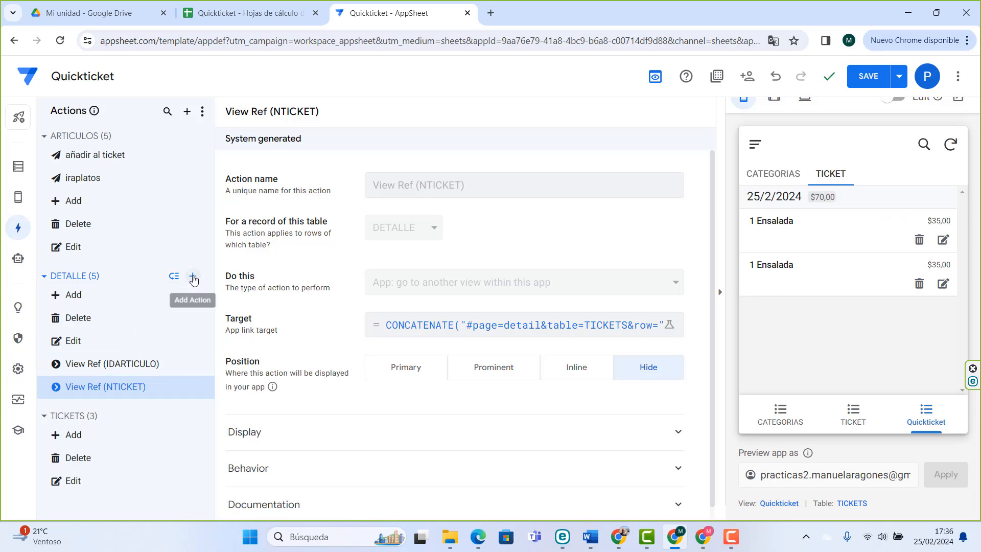
- Create a new action for the DETALLE table and name it Añadir
{"action": "left_click", "coordinate": [194, 278]}
{"action": "left_click", "coordinate": [390, 388]}
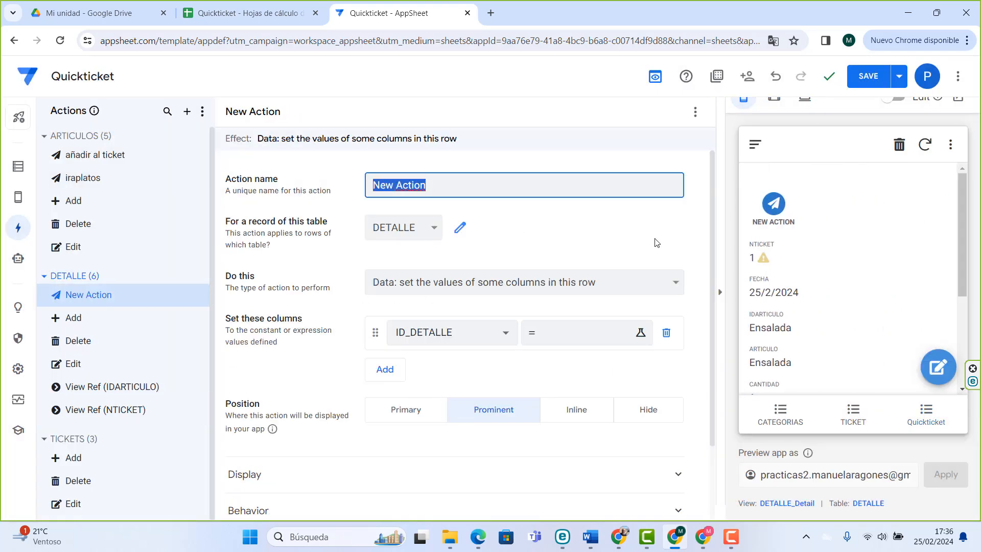
{"action": "type", "text": "adir"}
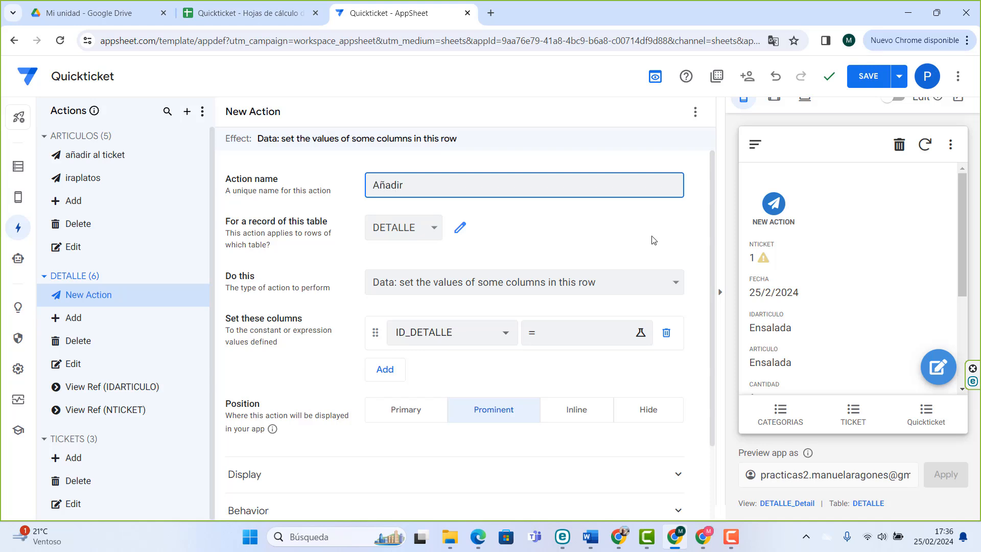
- Keep the Añadir action's type as "Data: set the values of some columns in this row" and choose CANTIDAD as the column to set
{"action": "left_click", "coordinate": [428, 282]}
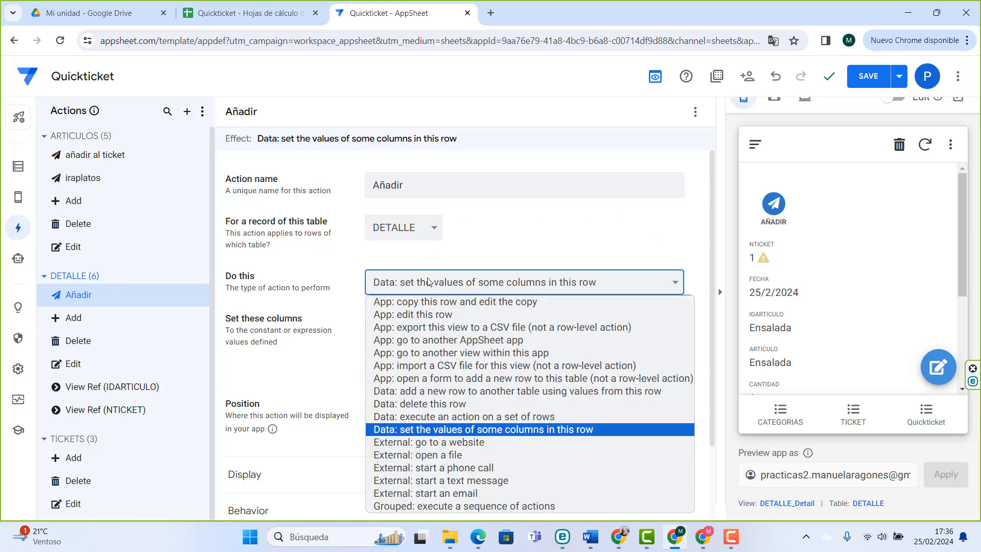
{"action": "left_click", "coordinate": [415, 284]}
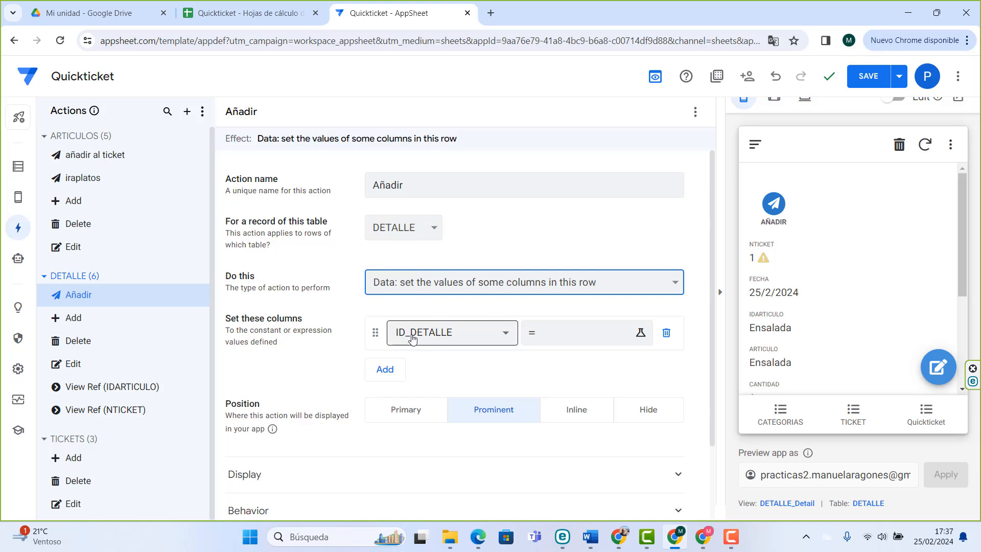
{"action": "left_click", "coordinate": [443, 334]}
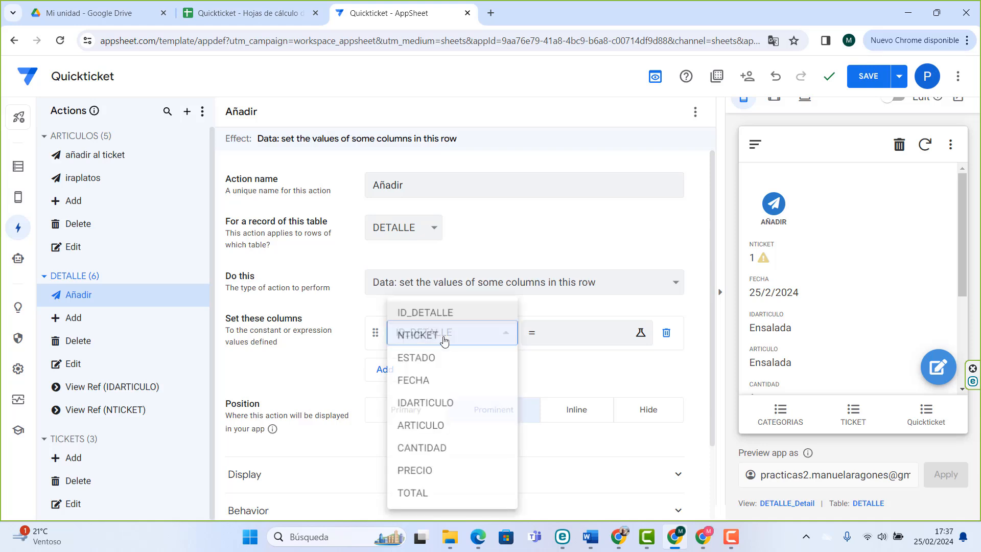
{"action": "left_click", "coordinate": [428, 450]}
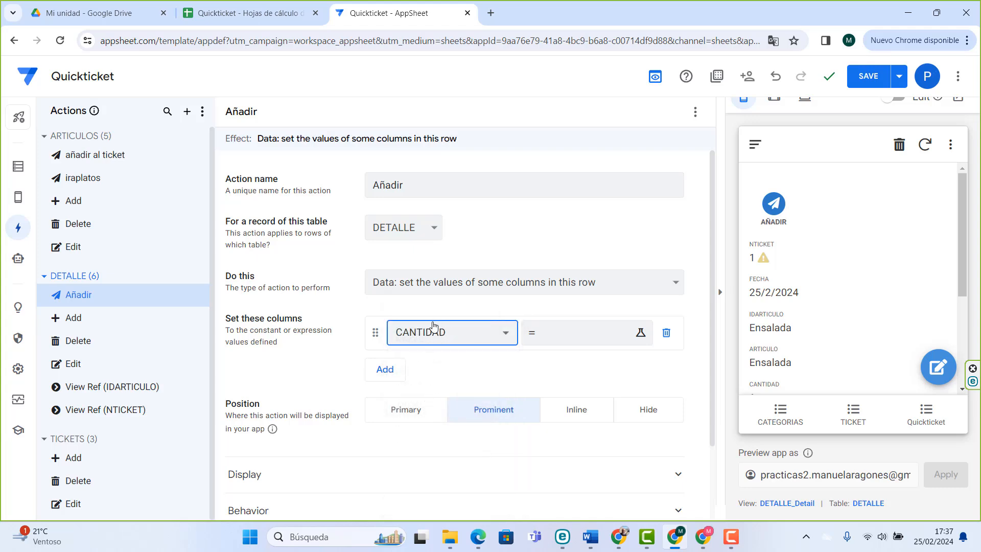
- Set the Añadir action's new value for CANTIDAD to the expression [CANTIDAD]+1 and save the expression
{"action": "left_click", "coordinate": [548, 338]}
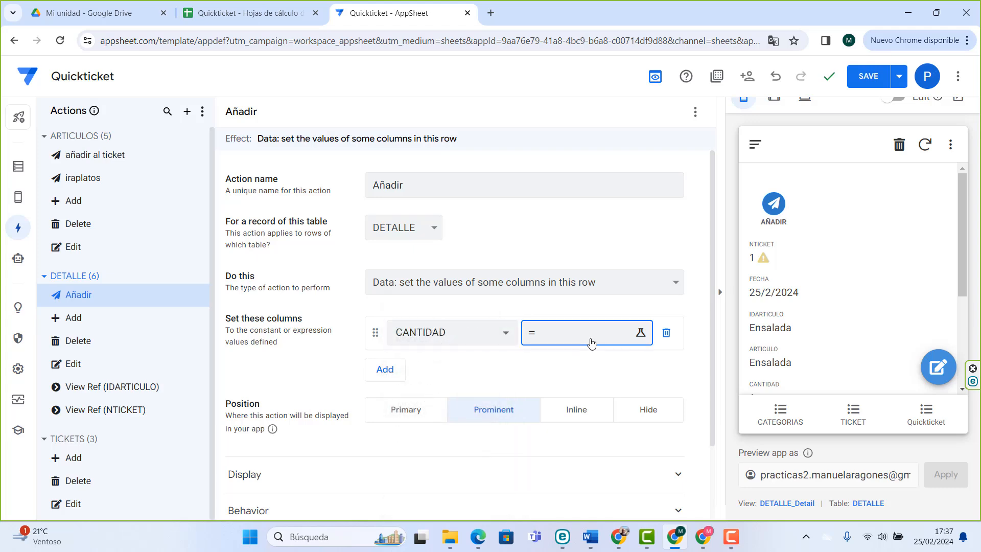
{"action": "type", "text": "[canti"}
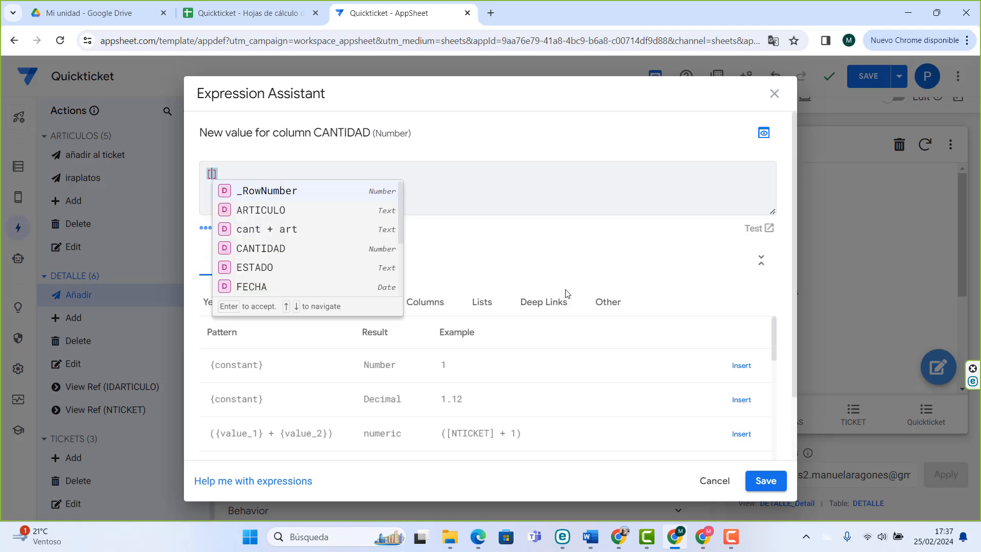
{"action": "key", "text": "BackSpace"}
{"action": "key", "text": "BackSpace"}
{"action": "key", "text": "BackSpace"}
{"action": "key", "text": "BackSpace"}
{"action": "key", "text": "BackSpace"}
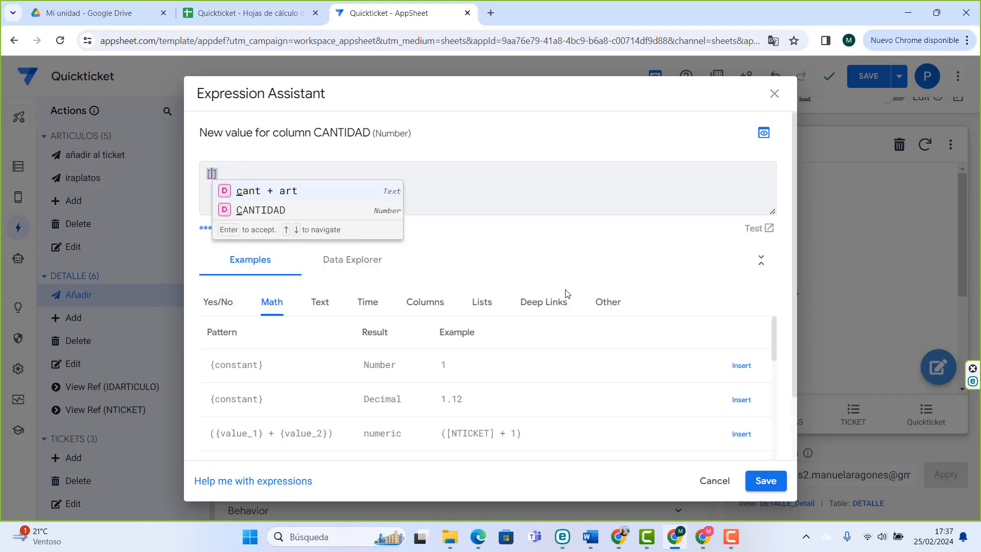
{"action": "type", "text": "CAN"}
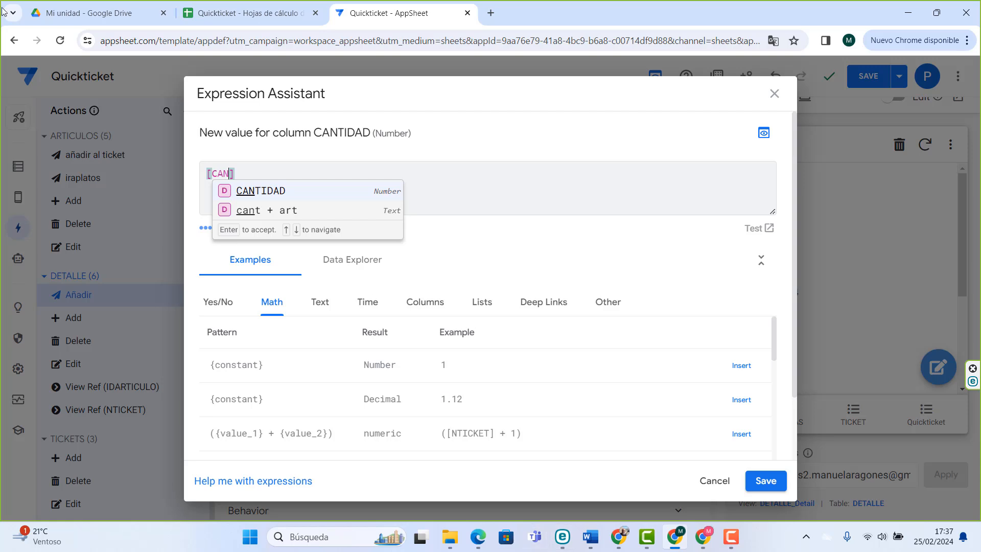
{"action": "left_click", "coordinate": [266, 194]}
{"action": "type", "text": "+1"}
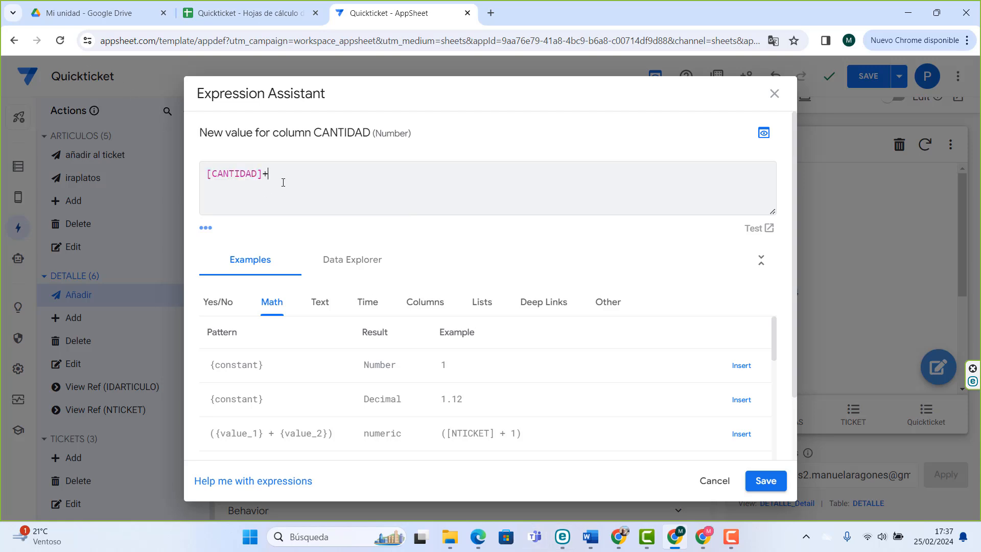
{"action": "left_click", "coordinate": [766, 480]}
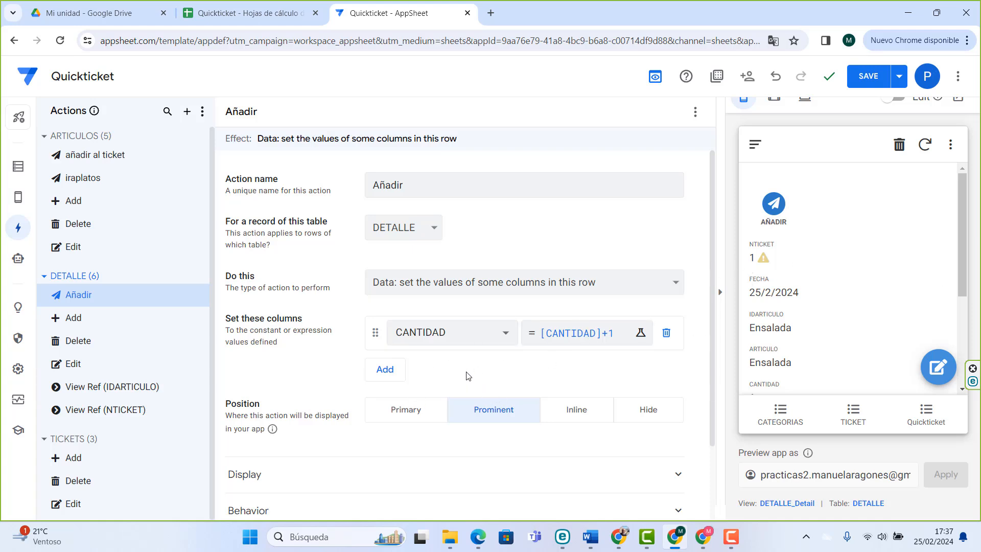
- Search the Añadir action's display icons for "plus" and choose the solid plus sign
{"action": "scroll", "coordinate": [467, 375], "scroll_direction": "down", "scroll_amount": 2}
{"action": "left_click", "coordinate": [361, 385]}
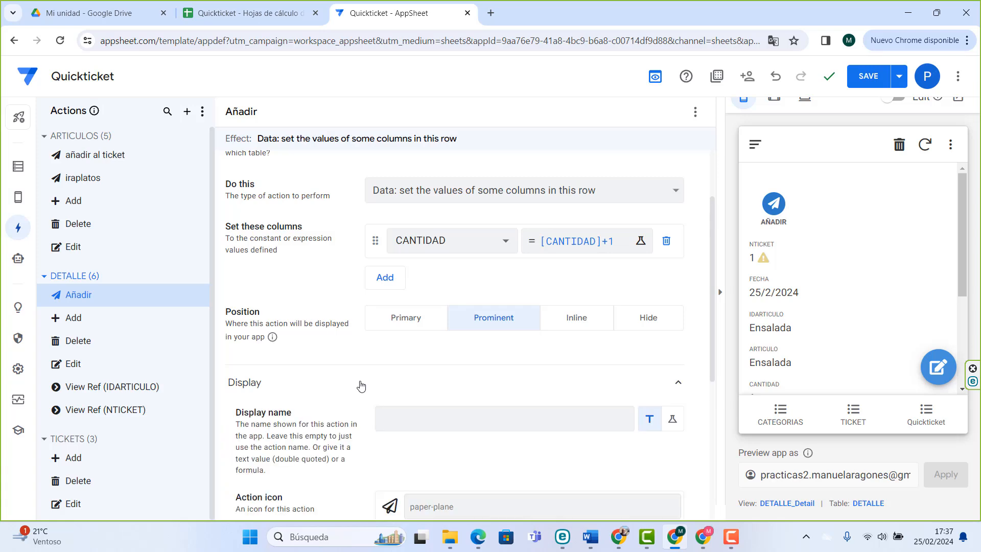
{"action": "scroll", "coordinate": [366, 385], "scroll_direction": "down", "scroll_amount": 3}
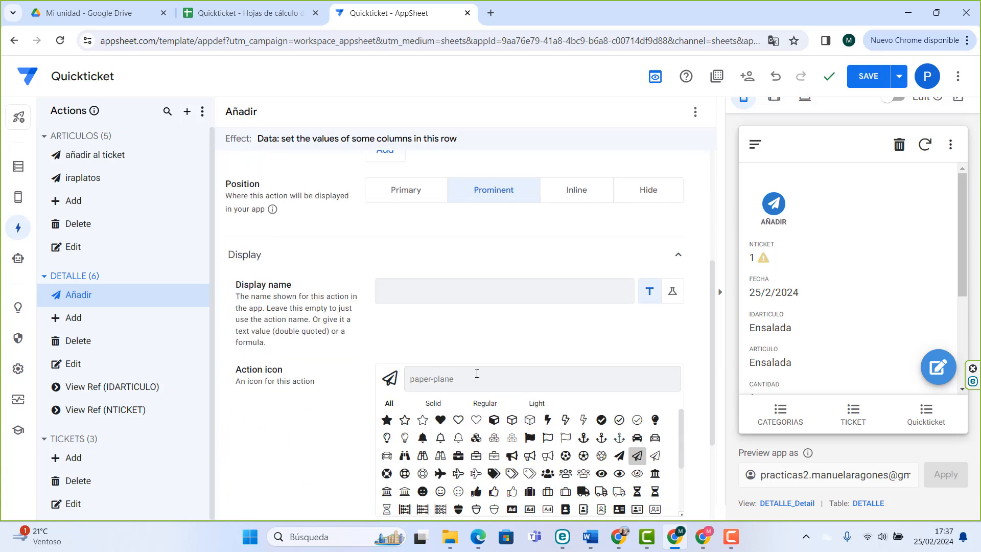
{"action": "left_click", "coordinate": [521, 369]}
{"action": "type", "text": "plus"}
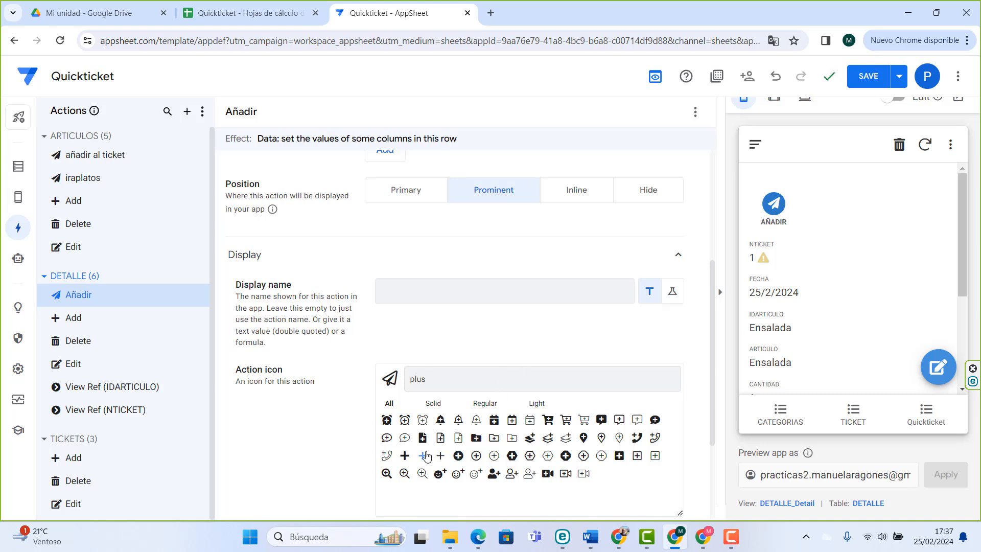
{"action": "left_click", "coordinate": [405, 456]}
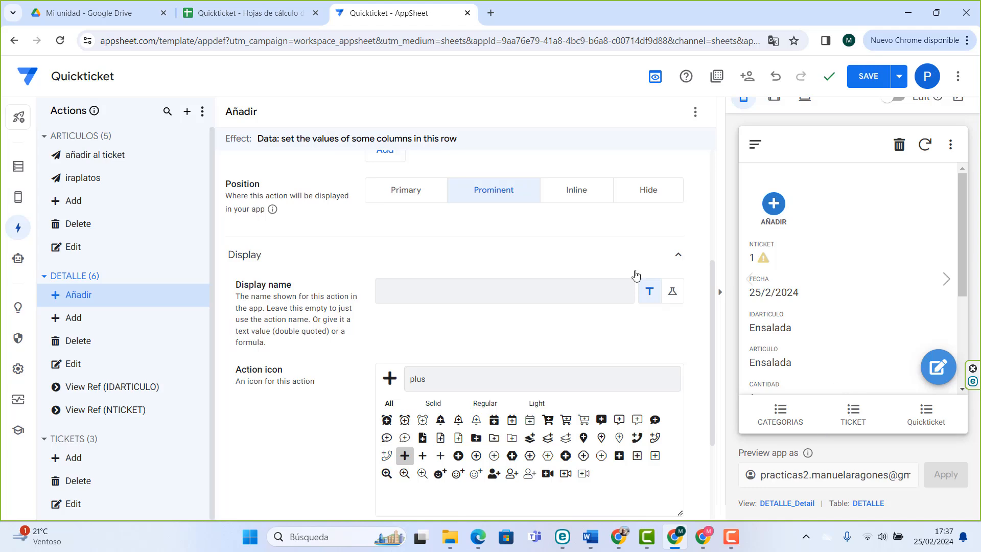
- Save the app and run Añadir on the first Ensalada line in the preview's TICKET section
{"action": "scroll", "coordinate": [500, 290], "scroll_direction": "up", "scroll_amount": 5}
{"action": "scroll", "coordinate": [498, 297], "scroll_direction": "down", "scroll_amount": 6}
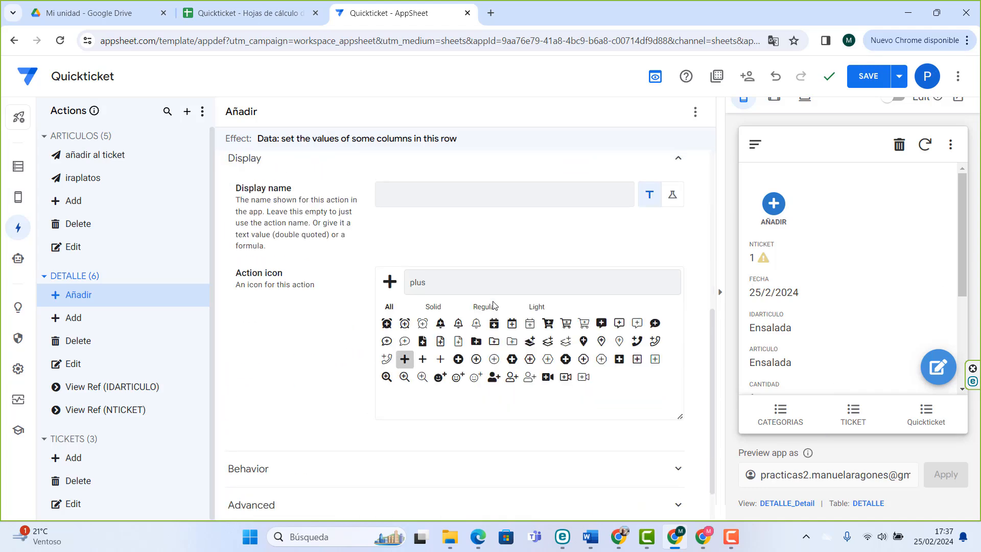
{"action": "scroll", "coordinate": [494, 306], "scroll_direction": "up", "scroll_amount": 1}
{"action": "scroll", "coordinate": [493, 305], "scroll_direction": "up", "scroll_amount": 4}
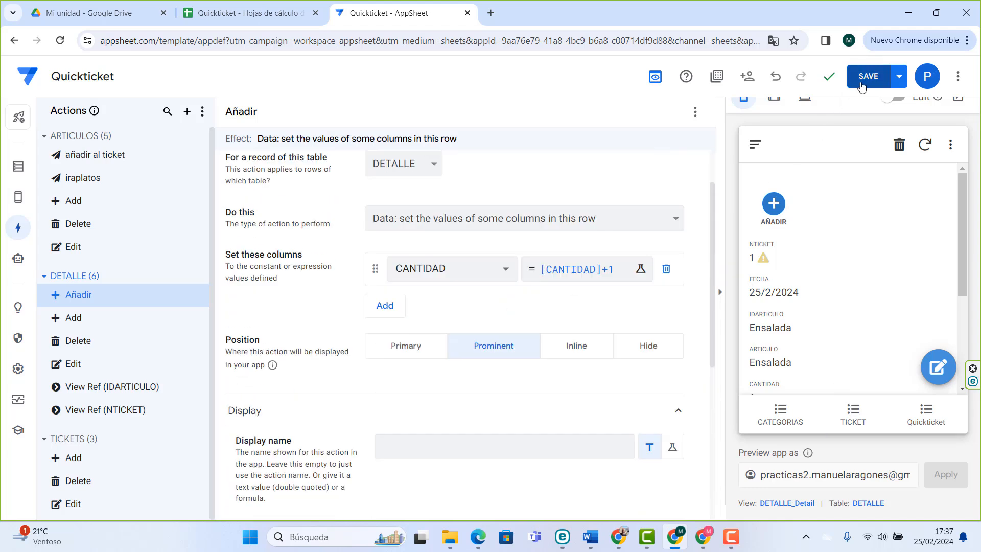
{"action": "left_click", "coordinate": [868, 76]}
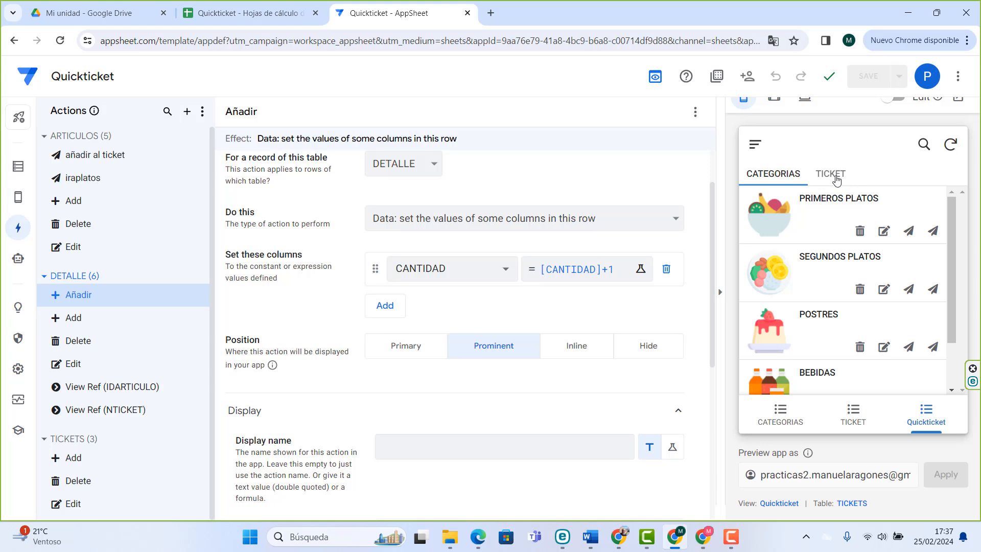
{"action": "left_click", "coordinate": [833, 175]}
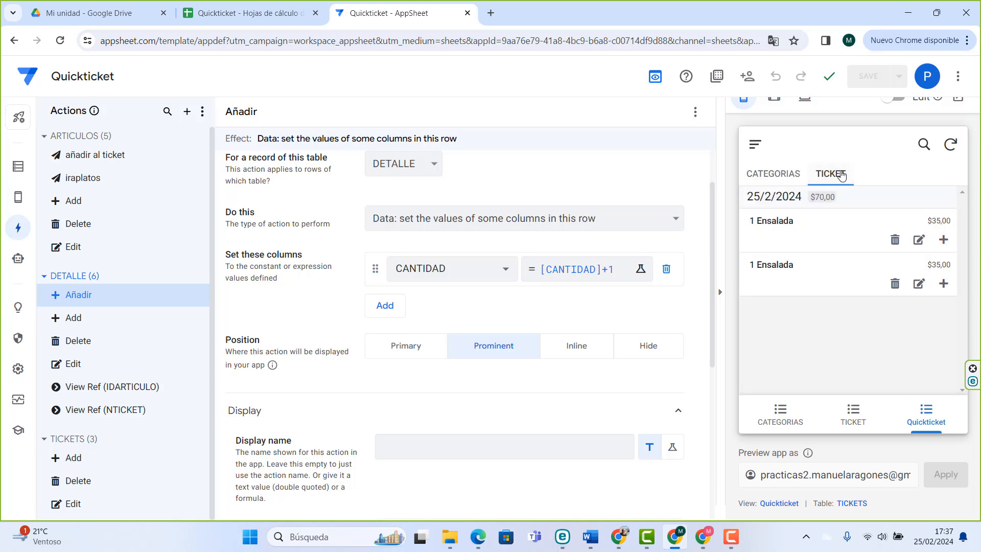
{"action": "left_click", "coordinate": [943, 241]}
- Duplicate DETALLE's Añadir action and rename the copy Disminuir
{"action": "left_click", "coordinate": [200, 294]}
{"action": "left_click", "coordinate": [233, 333]}
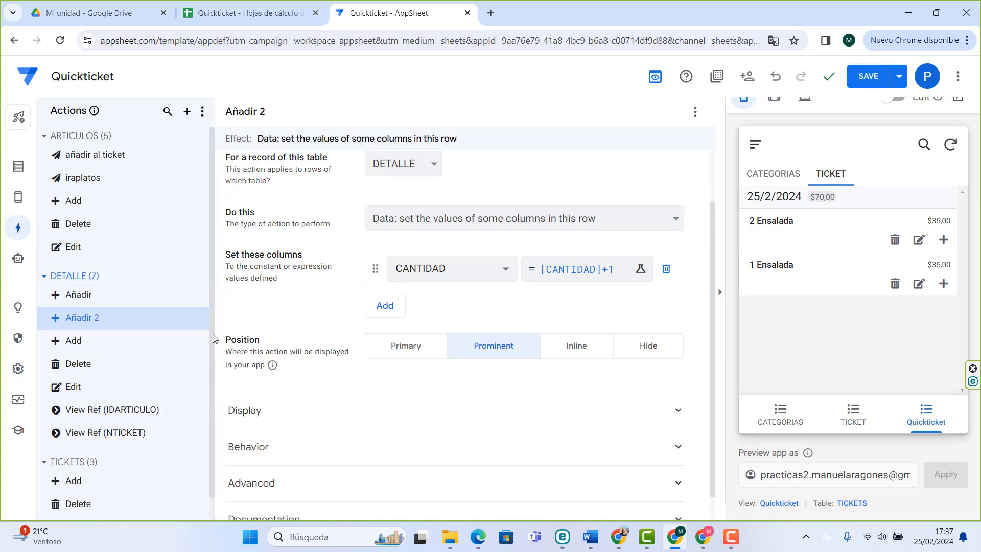
{"action": "left_click", "coordinate": [201, 318]}
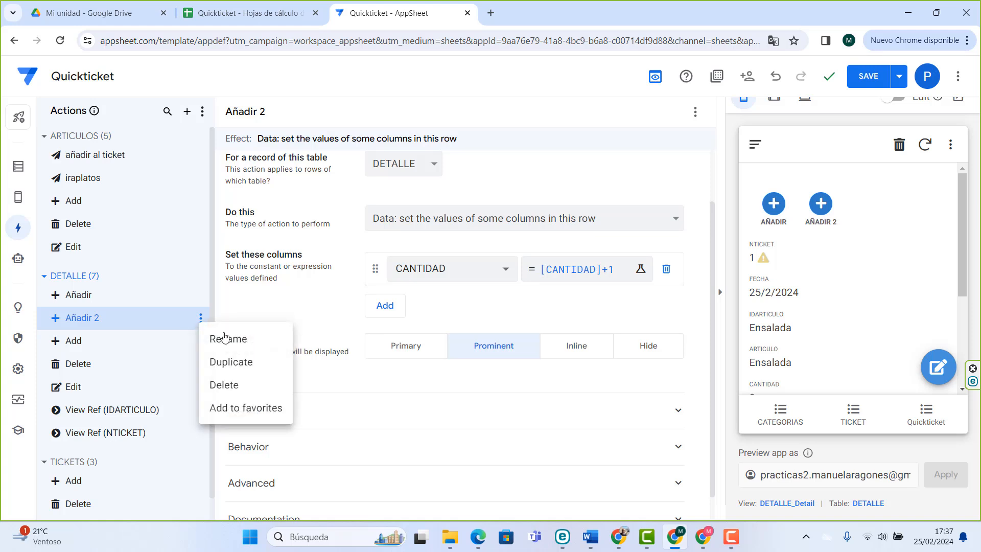
{"action": "left_click", "coordinate": [225, 334]}
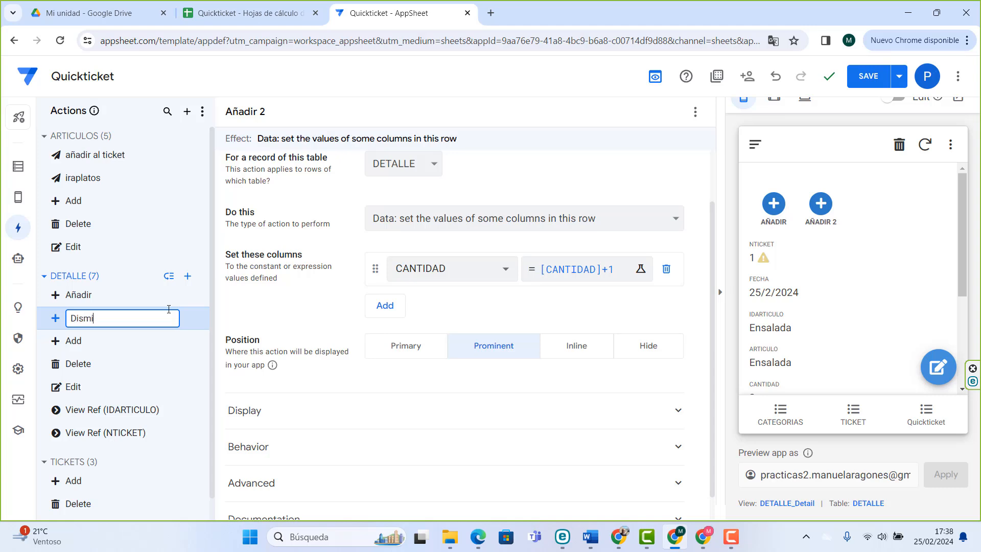
{"action": "type", "text": "Disminuir"}
- Change the Disminuir action's CANTIDAD expression to [CANTIDAD]-1 and save the expression
{"action": "left_click", "coordinate": [577, 269]}
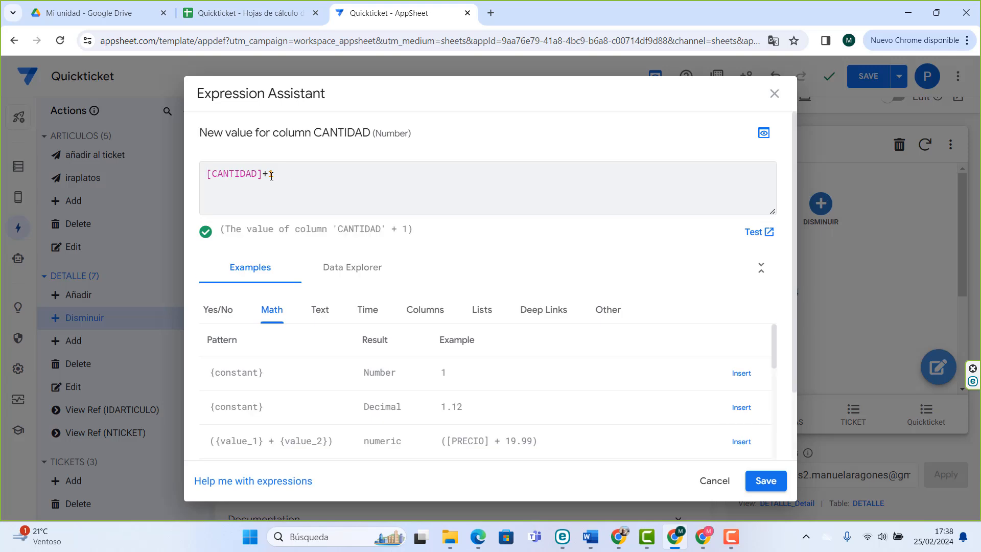
{"action": "key", "text": "BackSpace"}
{"action": "type", "text": "-"}
{"action": "left_click", "coordinate": [763, 479]}
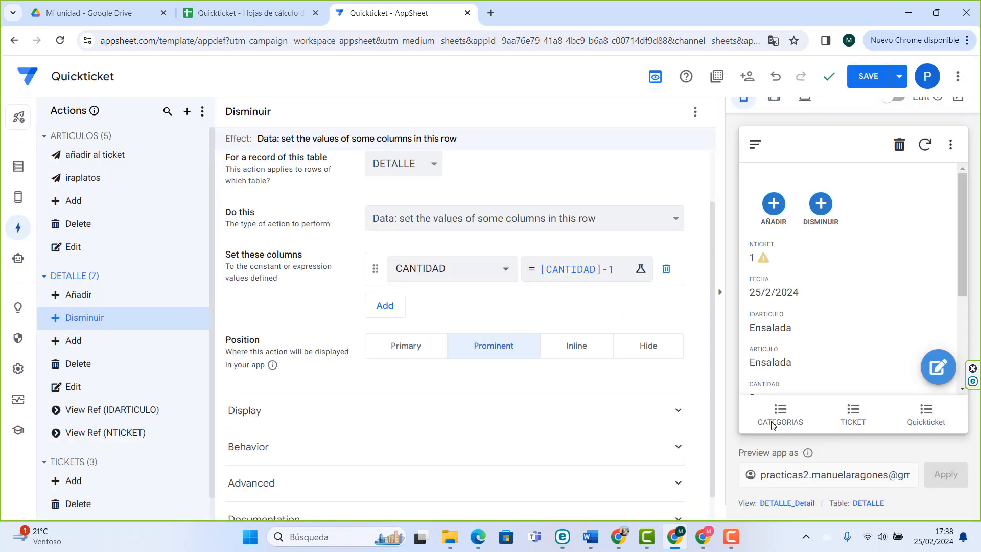
- Save the app and show the TICKET section of the Quickticket view in the preview
{"action": "left_click", "coordinate": [865, 77]}
{"action": "left_click", "coordinate": [927, 412]}
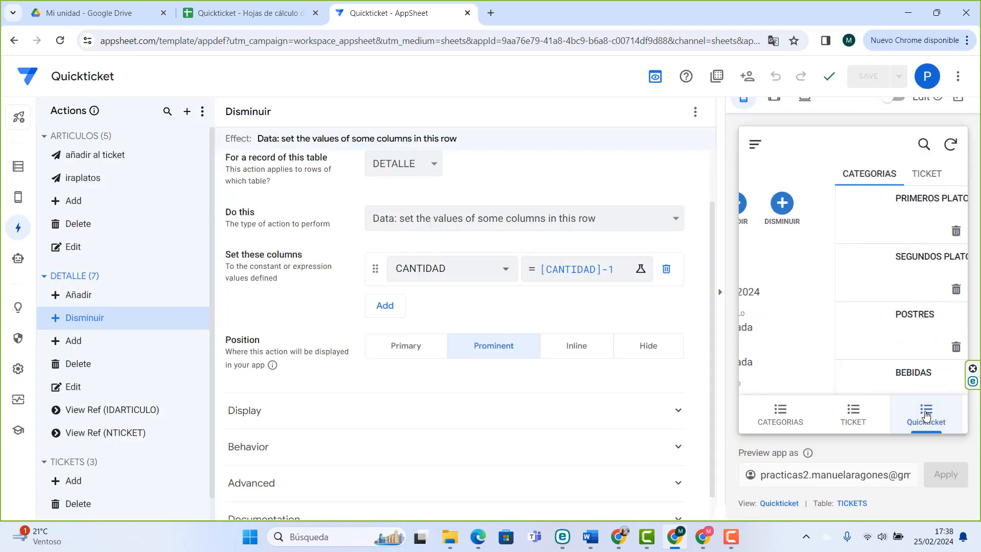
{"action": "left_click", "coordinate": [830, 174]}
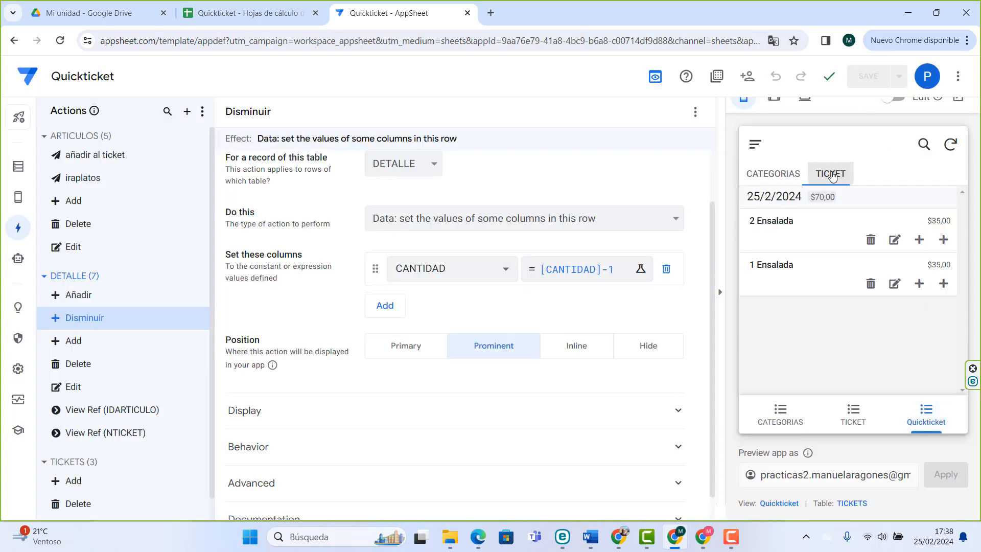
- Search the Disminuir action's display icons for "minus" and choose the solid minus sign
{"action": "left_click", "coordinate": [317, 412]}
{"action": "scroll", "coordinate": [358, 388], "scroll_direction": "down", "scroll_amount": 4}
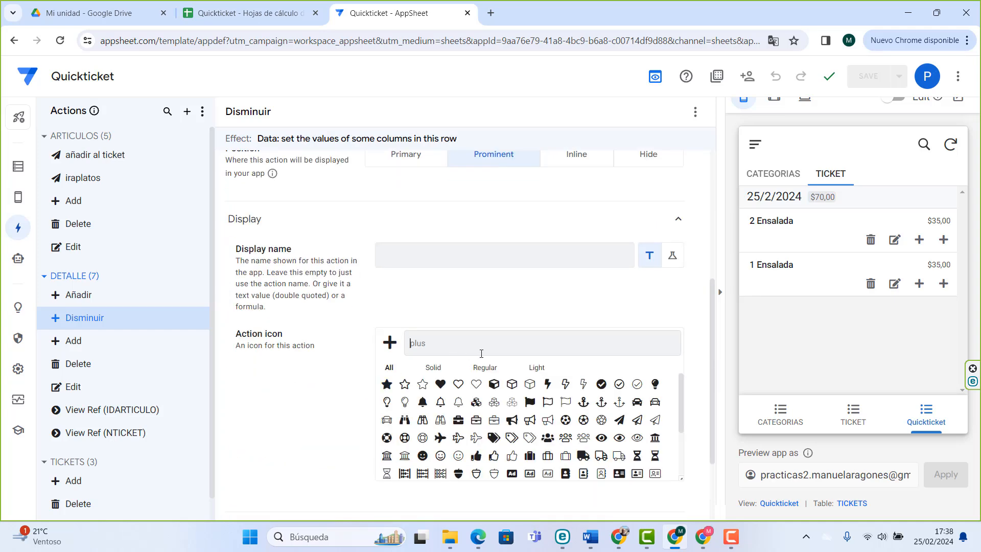
{"action": "type", "text": "minus"}
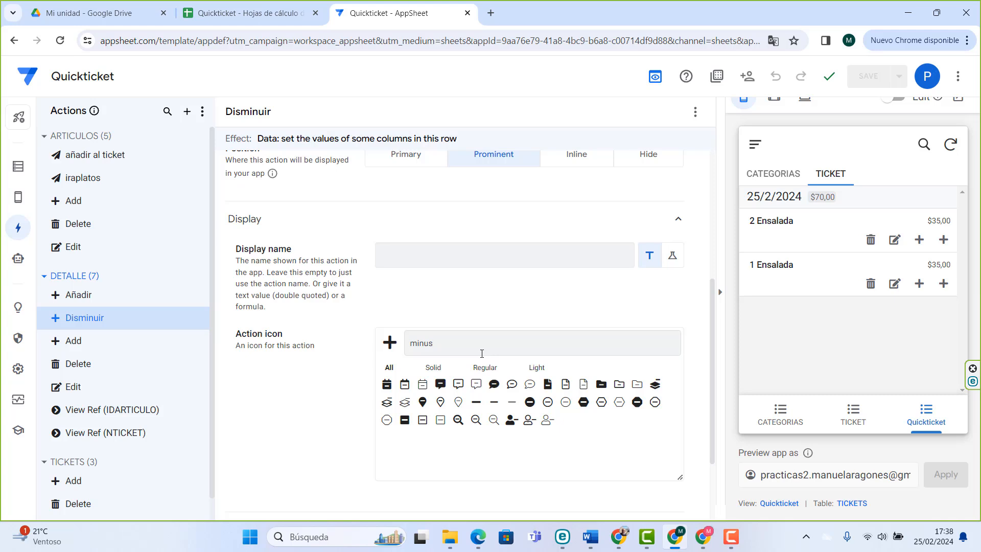
{"action": "left_click", "coordinate": [475, 404]}
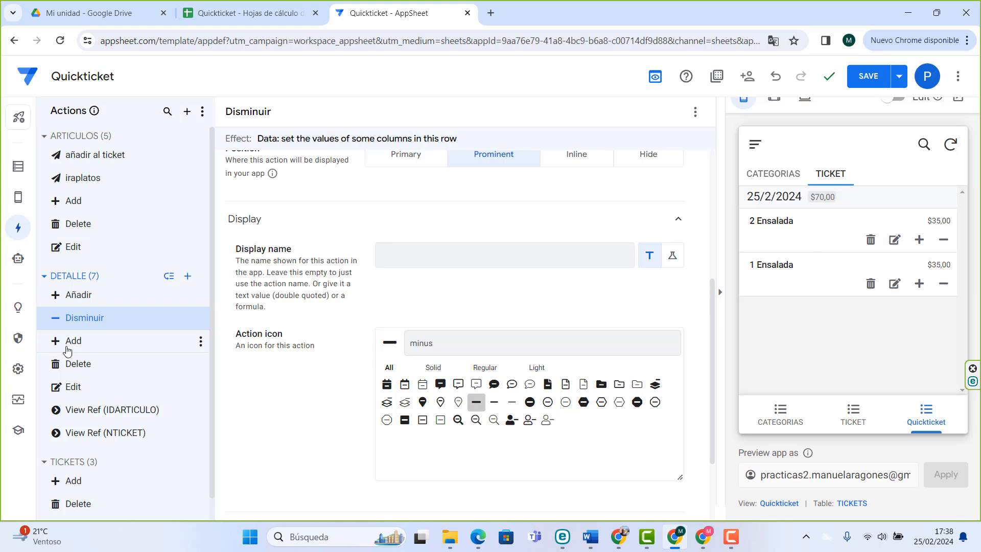
- Set the position of DETALLE's Edit action to Hide
{"action": "left_click", "coordinate": [74, 388]}
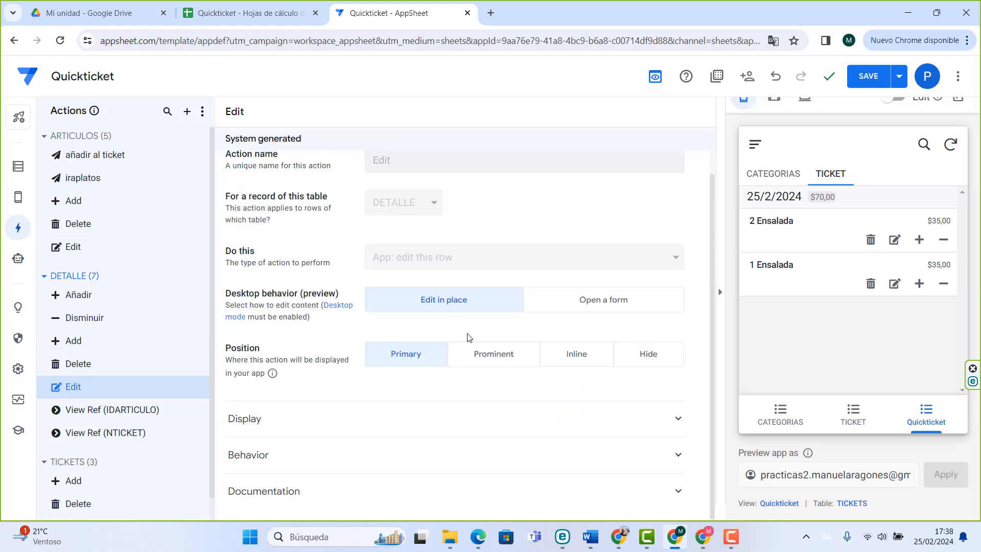
{"action": "left_click", "coordinate": [643, 359]}
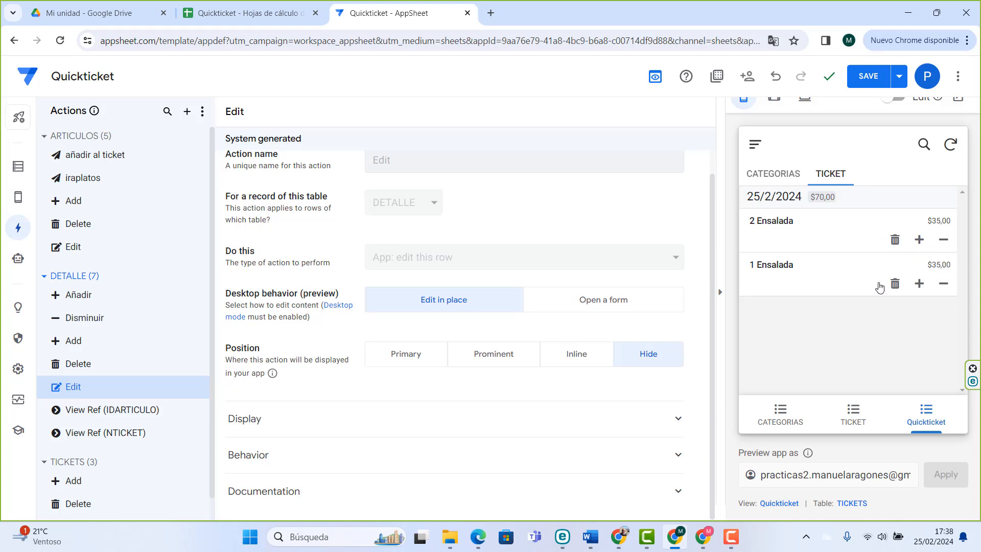
- In the preview, delete the second Ensalada line, add NACHOS from PRIMEROS PLATOS and return to the TICKET section
{"action": "left_click", "coordinate": [896, 284]}
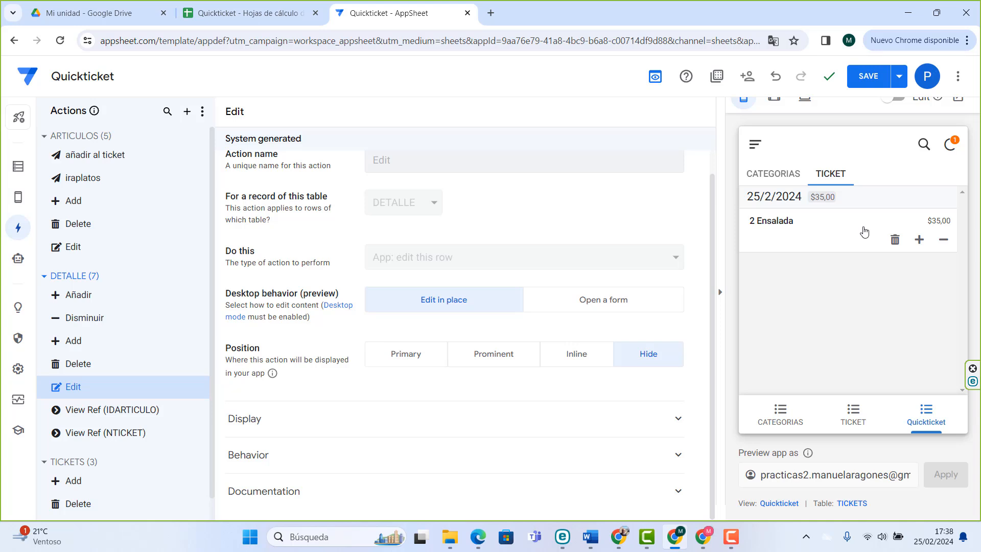
{"action": "left_click", "coordinate": [761, 176]}
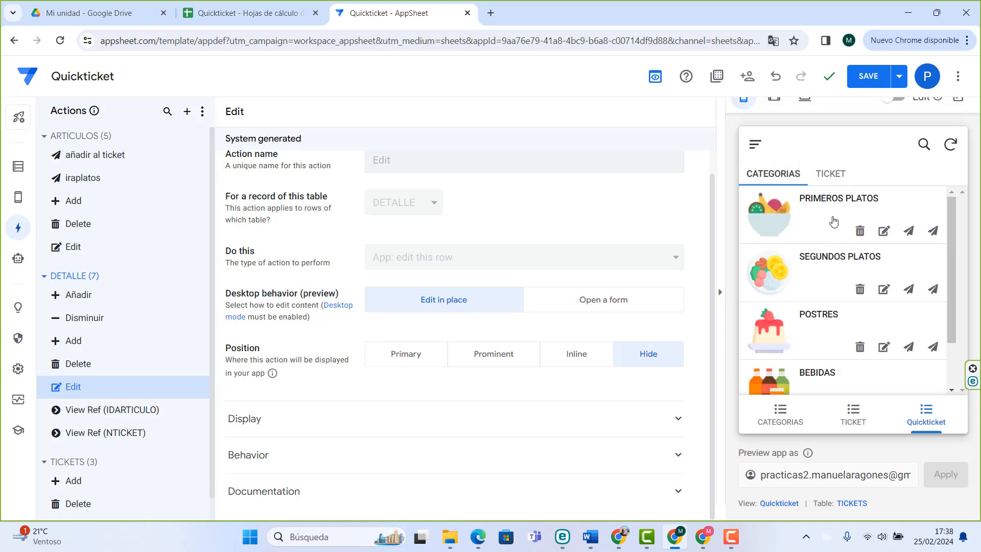
{"action": "left_click", "coordinate": [833, 221]}
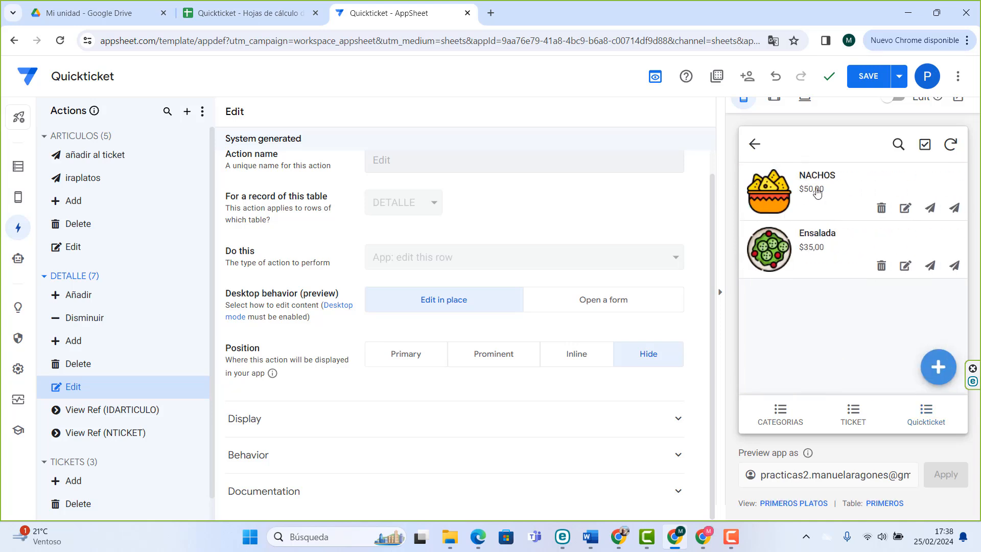
{"action": "left_click", "coordinate": [755, 147]}
{"action": "left_click", "coordinate": [828, 176]}
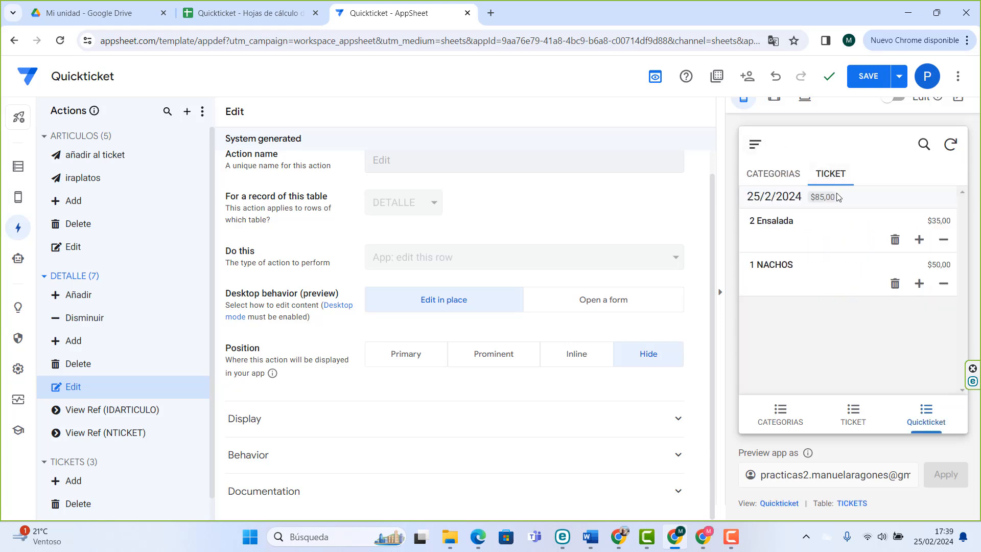
- Test Añadir and Disminuir repeatedly on the ticket's NACHOS line, leaving its quantity at 3
{"action": "left_click", "coordinate": [918, 285]}
{"action": "left_click", "coordinate": [917, 286]}
{"action": "left_click", "coordinate": [948, 287]}
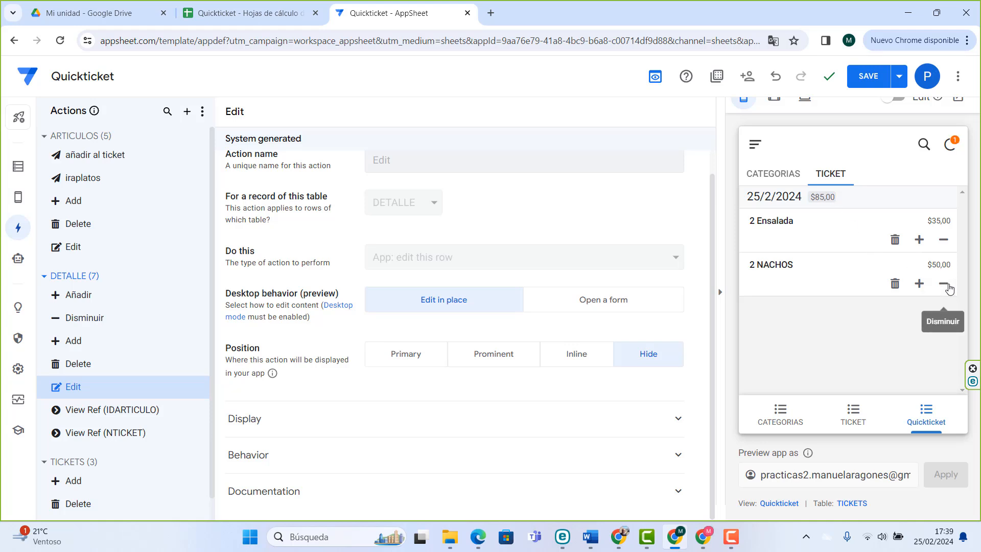
{"action": "left_click", "coordinate": [947, 287]}
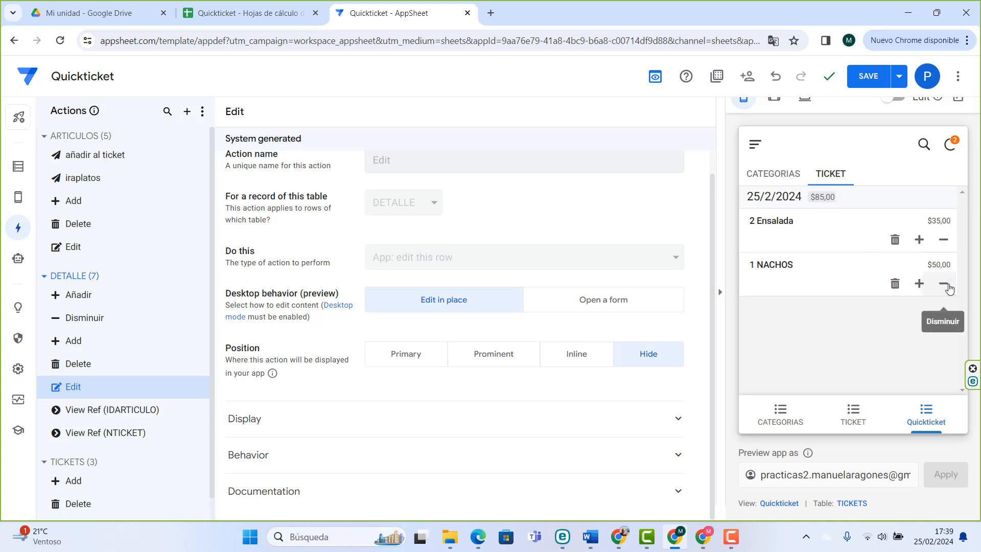
{"action": "left_click", "coordinate": [919, 284]}
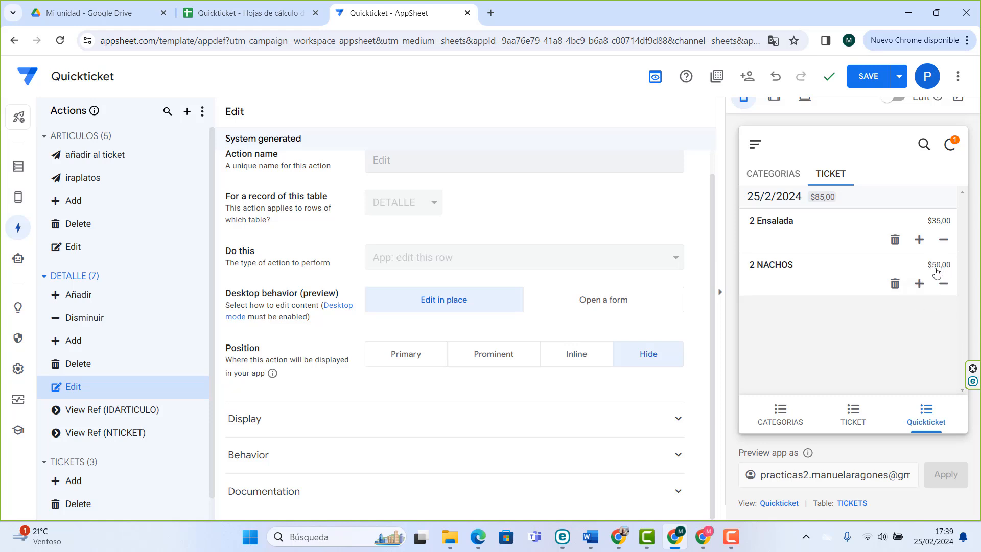
{"action": "left_click", "coordinate": [944, 284]}
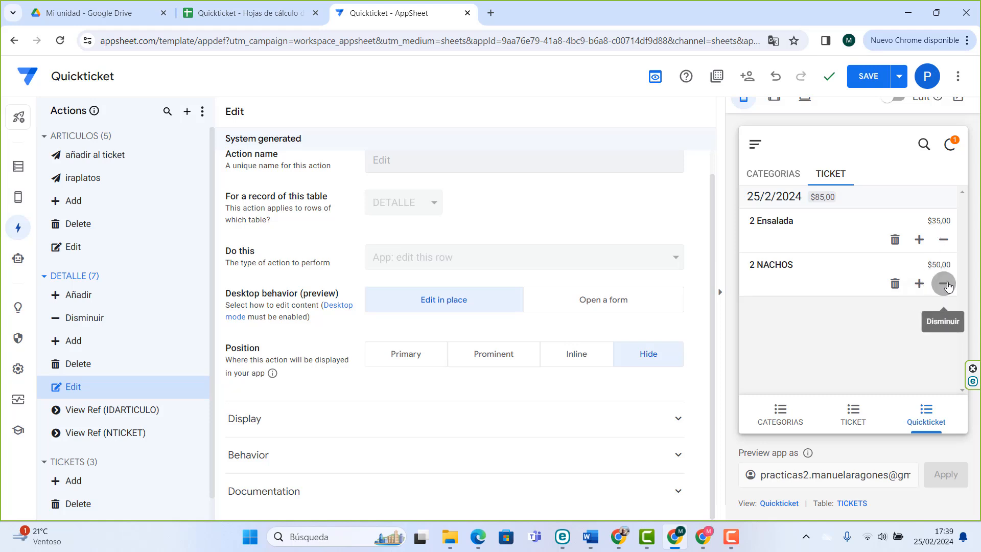
{"action": "left_click", "coordinate": [919, 284]}
{"action": "left_click", "coordinate": [920, 284]}
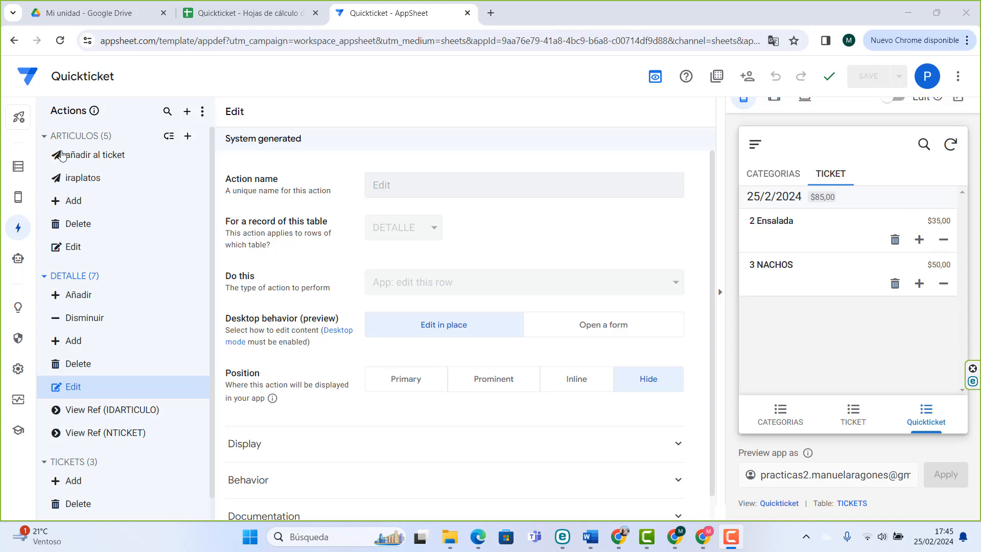
- Open the column settings of the DETALLE data table at the TOTAL column's initial value
{"action": "left_click", "coordinate": [18, 169]}
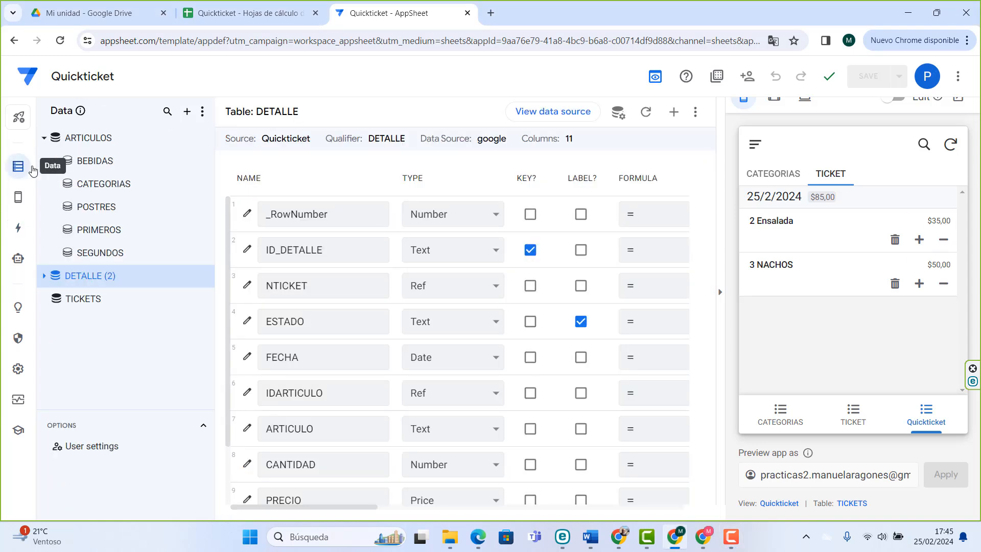
{"action": "scroll", "coordinate": [422, 364], "scroll_direction": "down", "scroll_amount": 2}
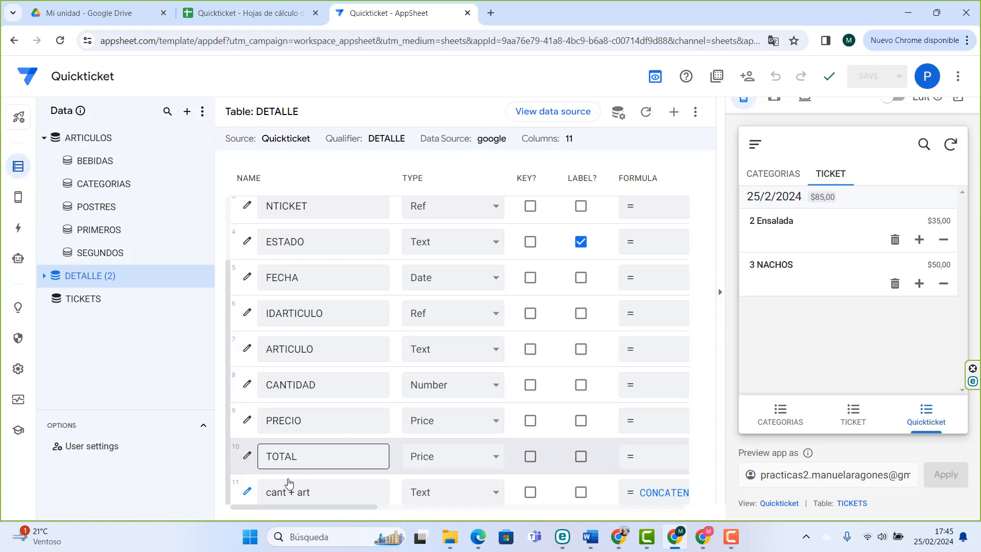
{"action": "left_click", "coordinate": [278, 464]}
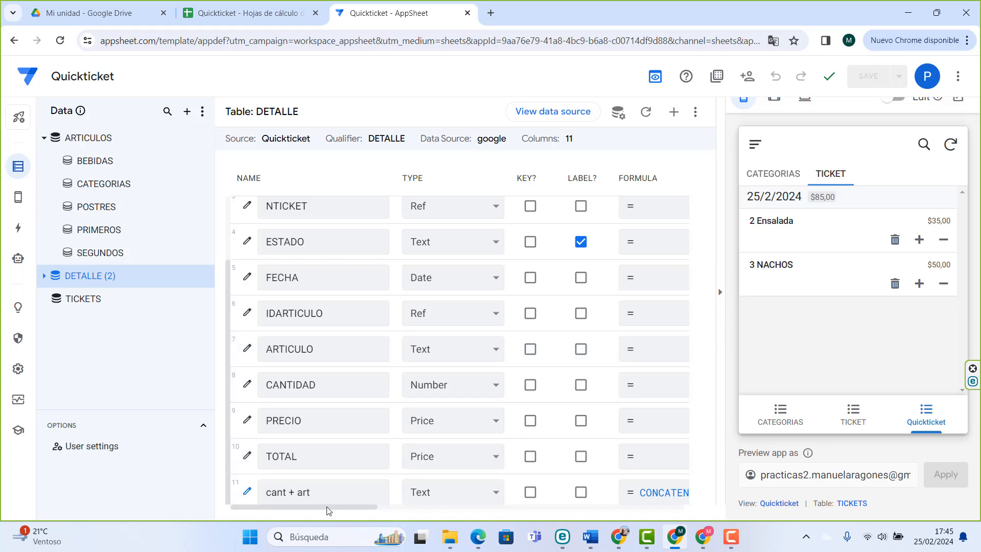
{"action": "left_click_drag", "start_coordinate": [329, 511], "coordinate": [504, 514]}
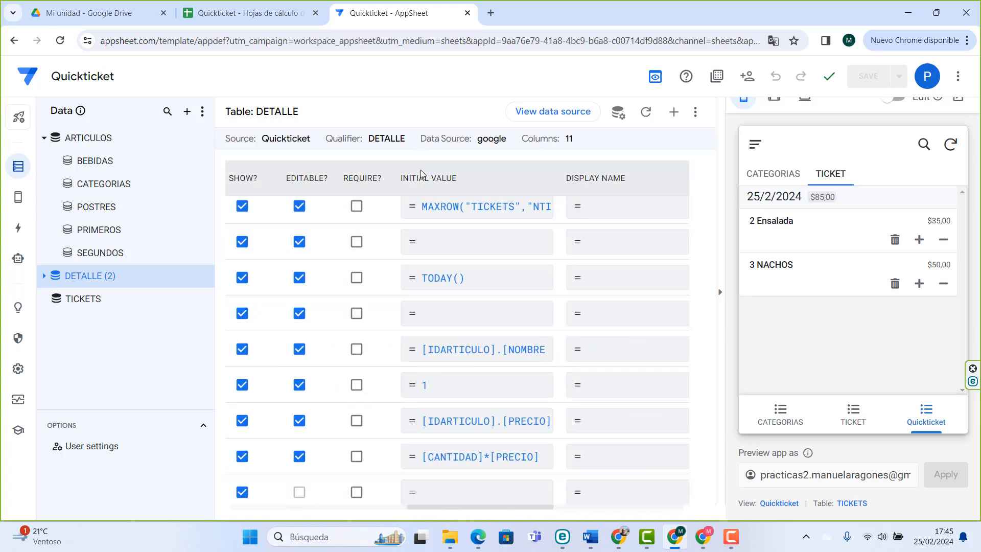
{"action": "left_click", "coordinate": [499, 457]}
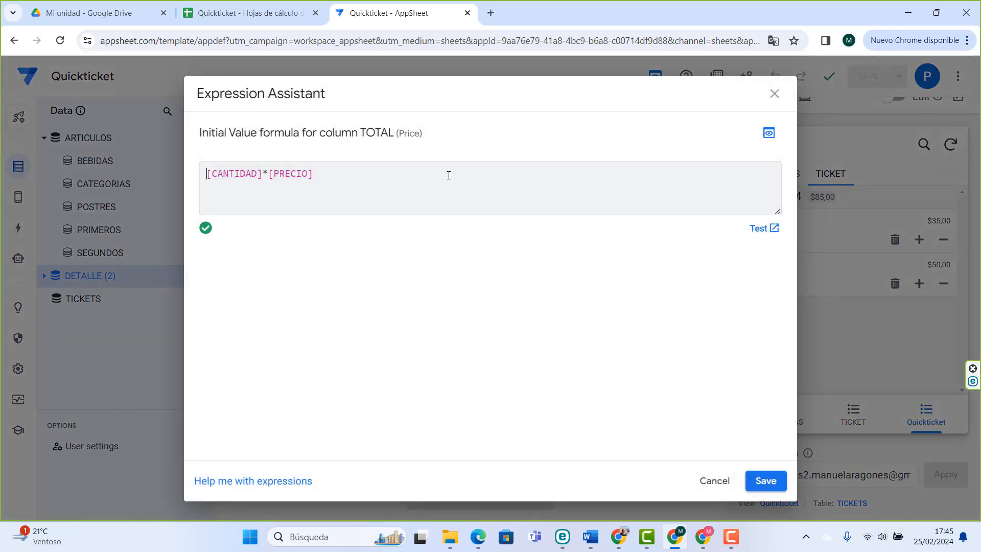
{"action": "left_click_drag", "start_coordinate": [358, 174], "coordinate": [180, 179]}
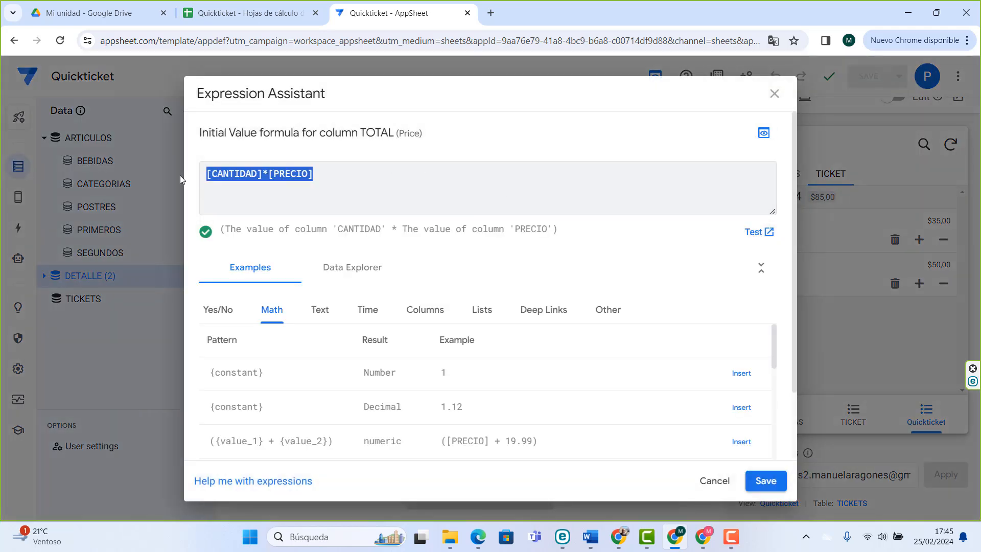
{"action": "right_click", "coordinate": [271, 174]}
{"action": "left_click", "coordinate": [289, 216]}
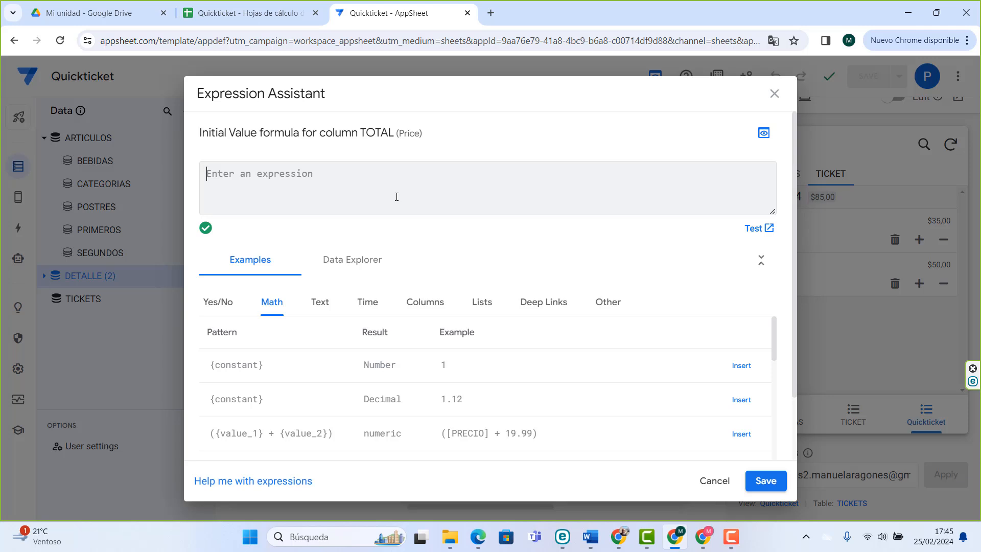
{"action": "left_click", "coordinate": [715, 481]}
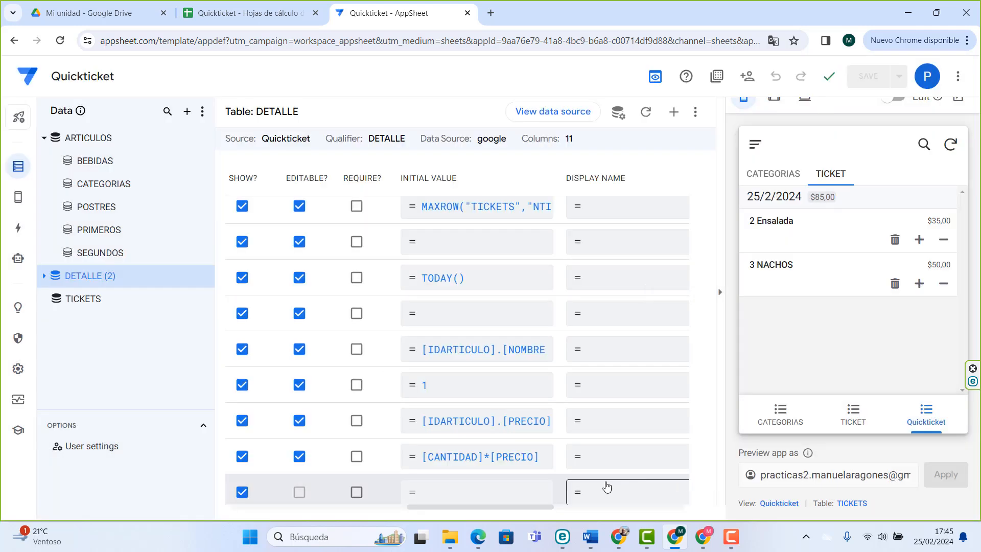
- Cut the expression [CANTIDAD]*[PRECIO] out of the TOTAL column's initial value and save it empty
{"action": "left_click", "coordinate": [483, 454]}
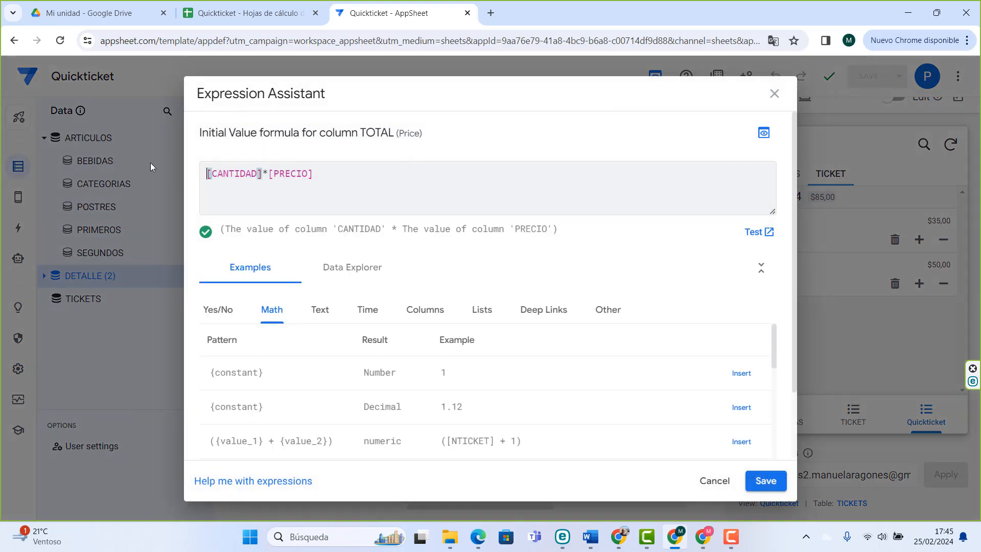
{"action": "left_click_drag", "start_coordinate": [313, 174], "coordinate": [207, 173]}
{"action": "right_click", "coordinate": [231, 170]}
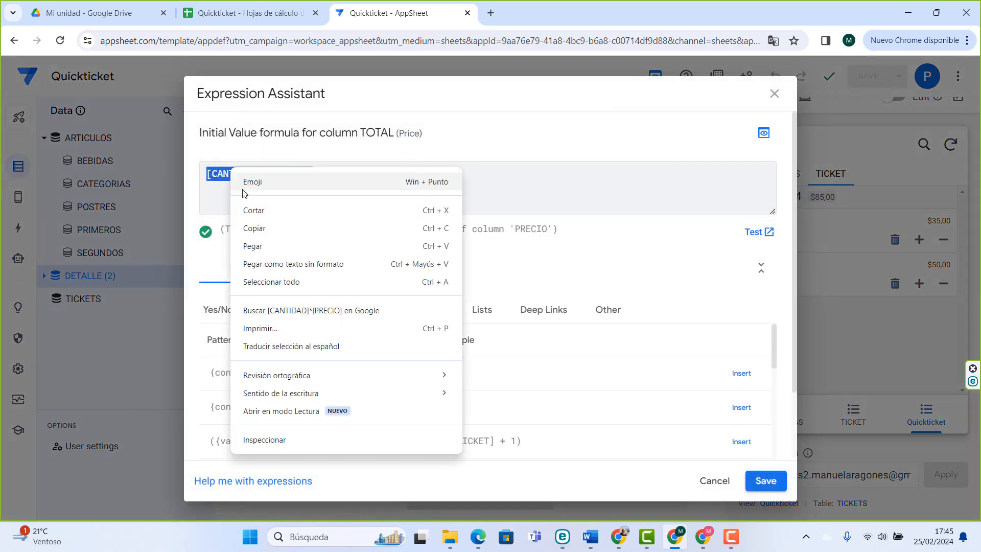
{"action": "left_click", "coordinate": [259, 211]}
{"action": "left_click", "coordinate": [766, 481]}
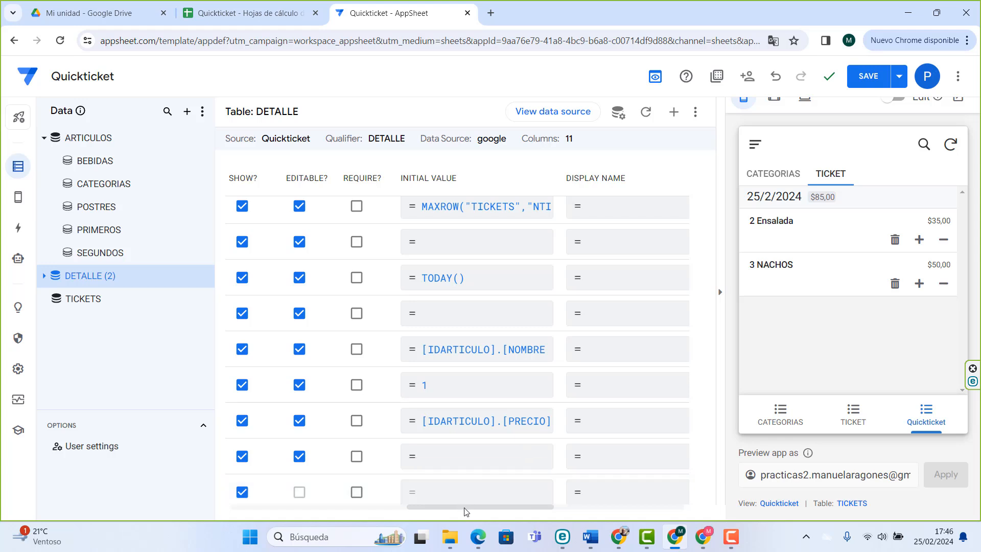
- Paste [CANTIDAD]*[PRECIO] as the app formula of DETALLE's TOTAL column and save the expression
{"action": "left_click_drag", "start_coordinate": [466, 511], "coordinate": [317, 494]}
{"action": "left_click", "coordinate": [368, 458]}
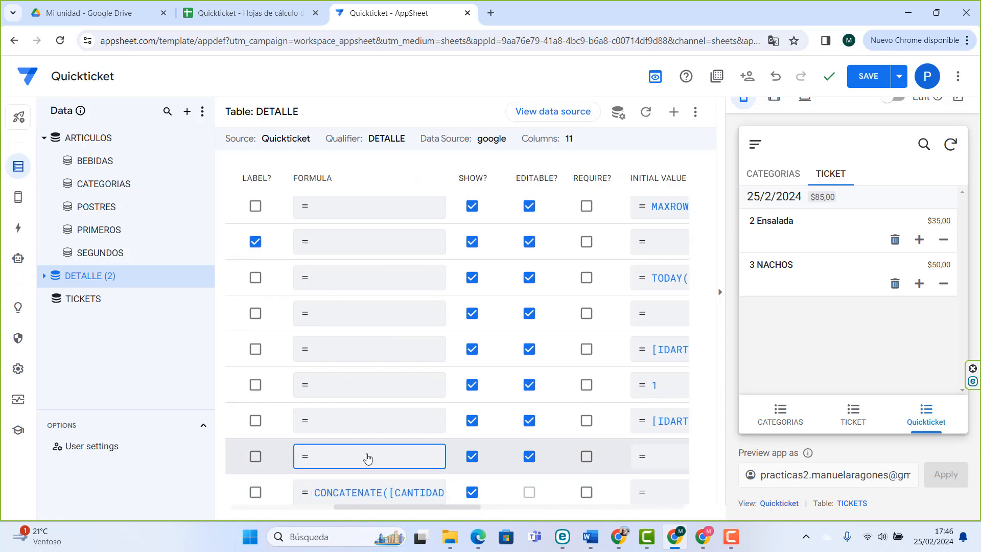
{"action": "right_click", "coordinate": [302, 187]}
{"action": "left_click", "coordinate": [335, 300]}
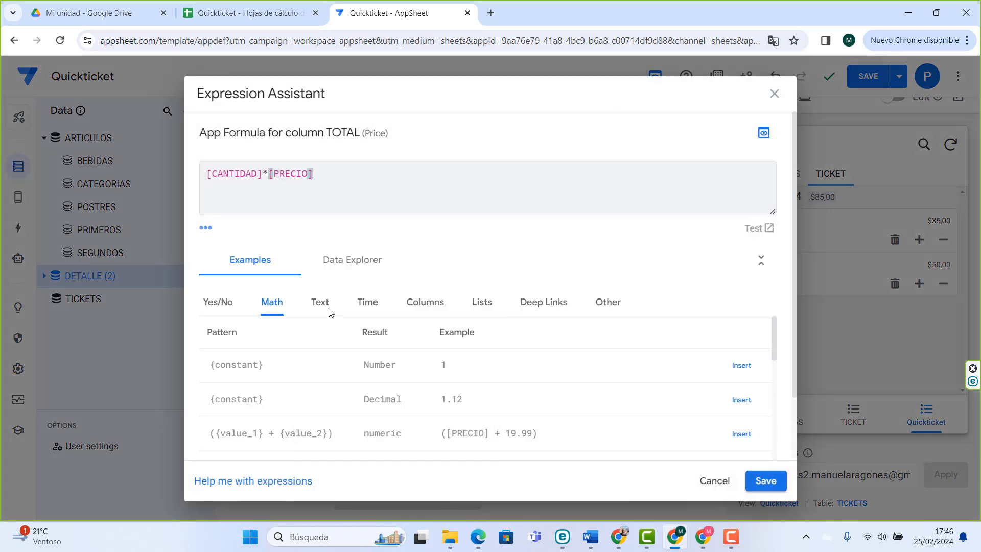
{"action": "left_click", "coordinate": [766, 479]}
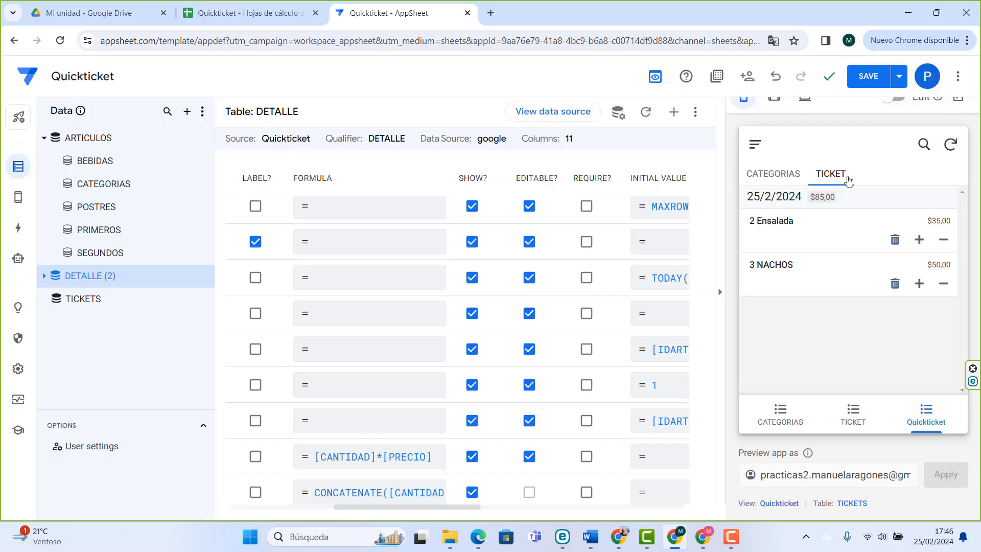
- Save the app and run Añadir once on each of the ticket's NACHOS and Ensalada lines
{"action": "left_click", "coordinate": [870, 78]}
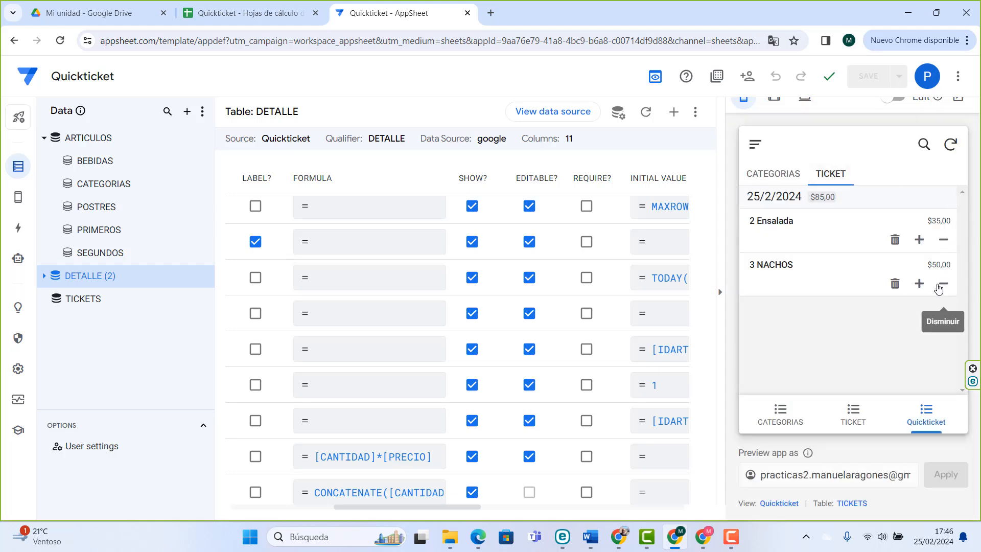
{"action": "left_click", "coordinate": [919, 284]}
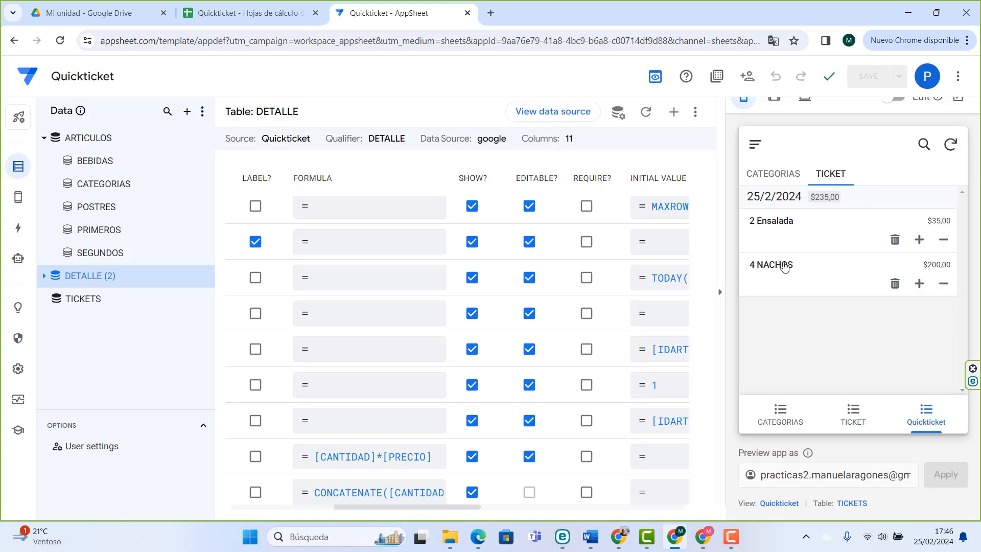
{"action": "left_click", "coordinate": [920, 241]}
- Look at the ARTICULOS+ and CATEGORIAS views in the app preview
{"action": "left_click", "coordinate": [756, 147]}
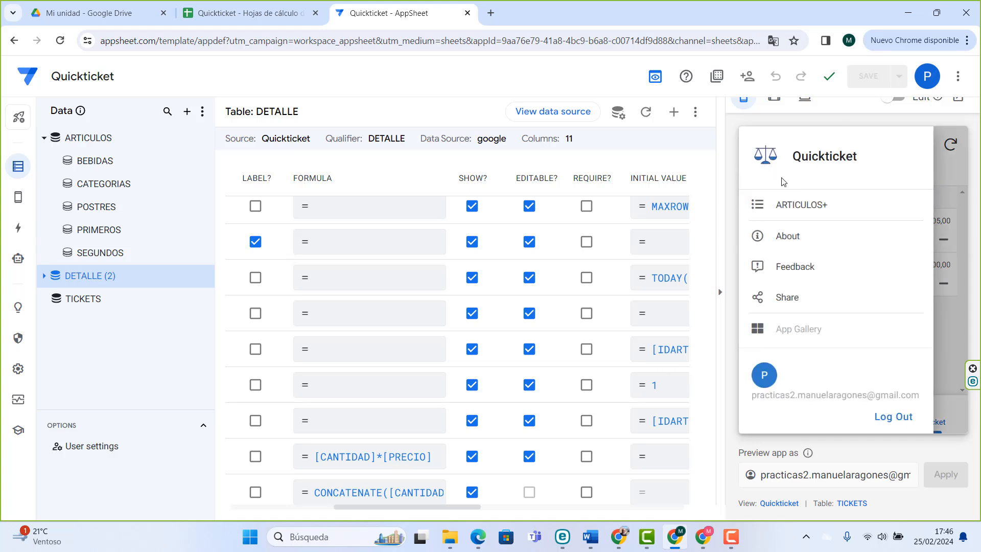
{"action": "left_click", "coordinate": [795, 215]}
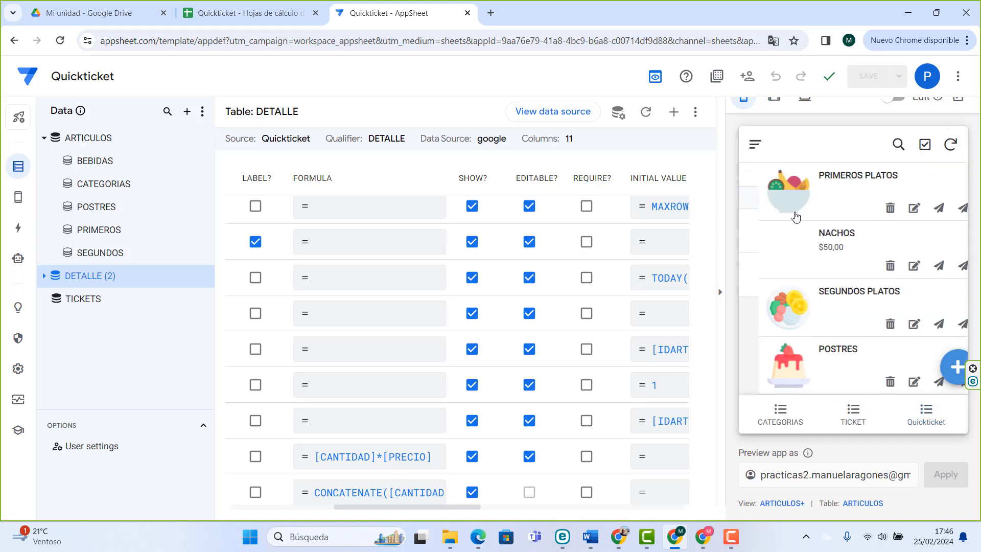
{"action": "left_click", "coordinate": [816, 238]}
{"action": "left_click", "coordinate": [752, 147]}
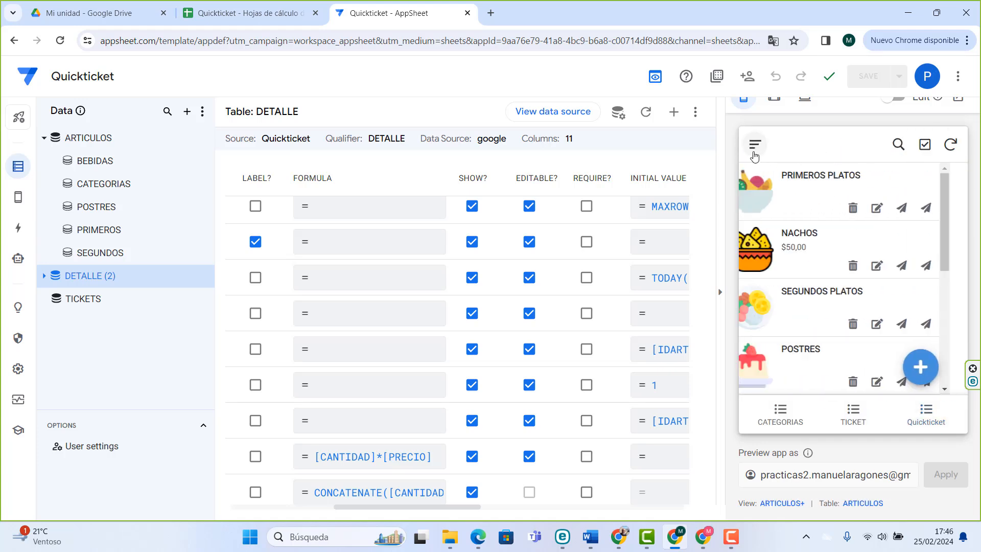
{"action": "left_click", "coordinate": [785, 412]}
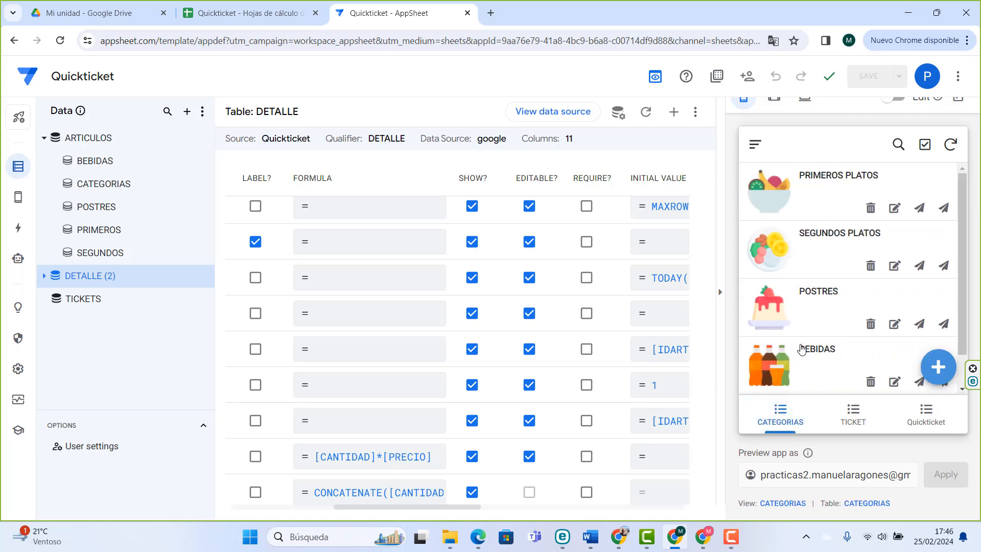
- In the preview's Quickticket view, add NACHOS from PRIMEROS PLATOS, review the TICKET section and reopen that category
{"action": "left_click", "coordinate": [924, 415]}
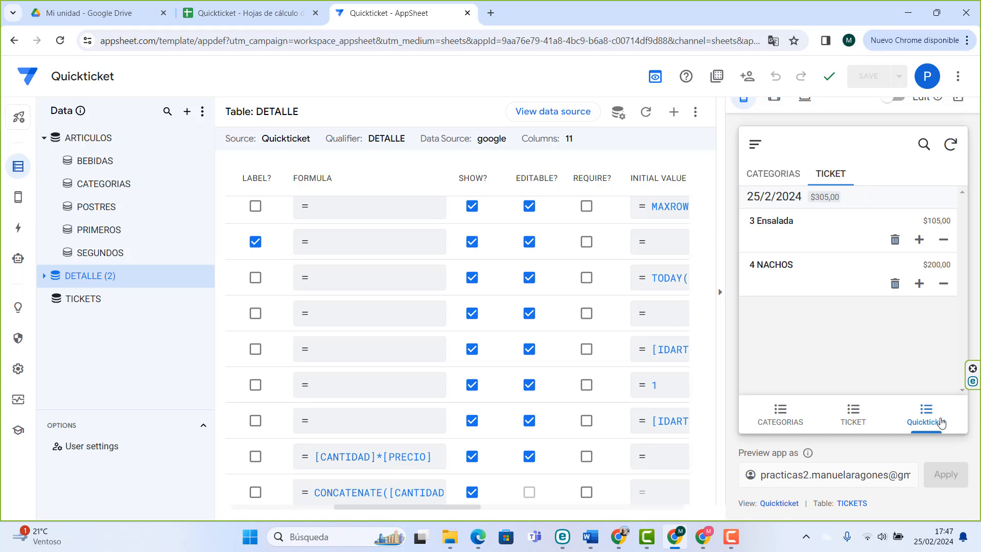
{"action": "left_click", "coordinate": [761, 173]}
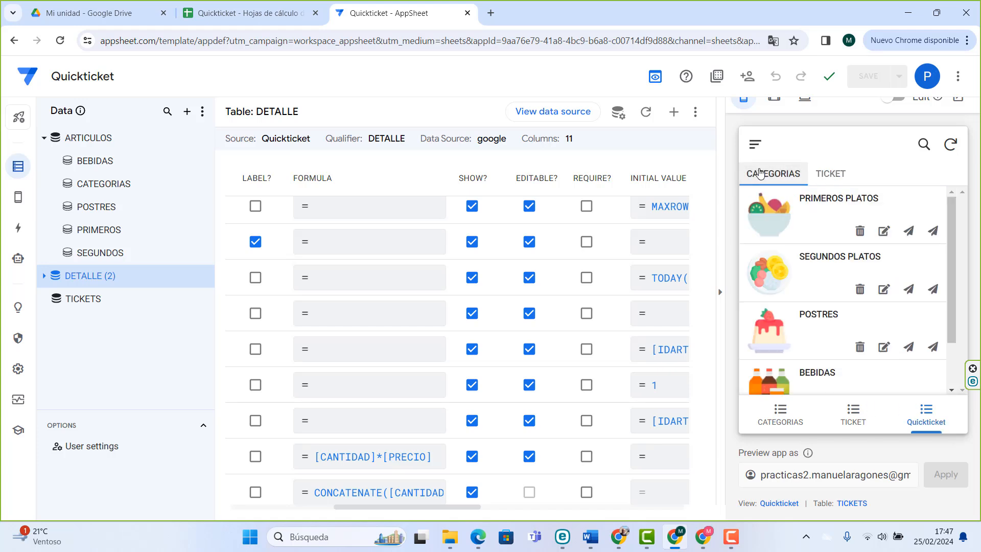
{"action": "left_click", "coordinate": [806, 227]}
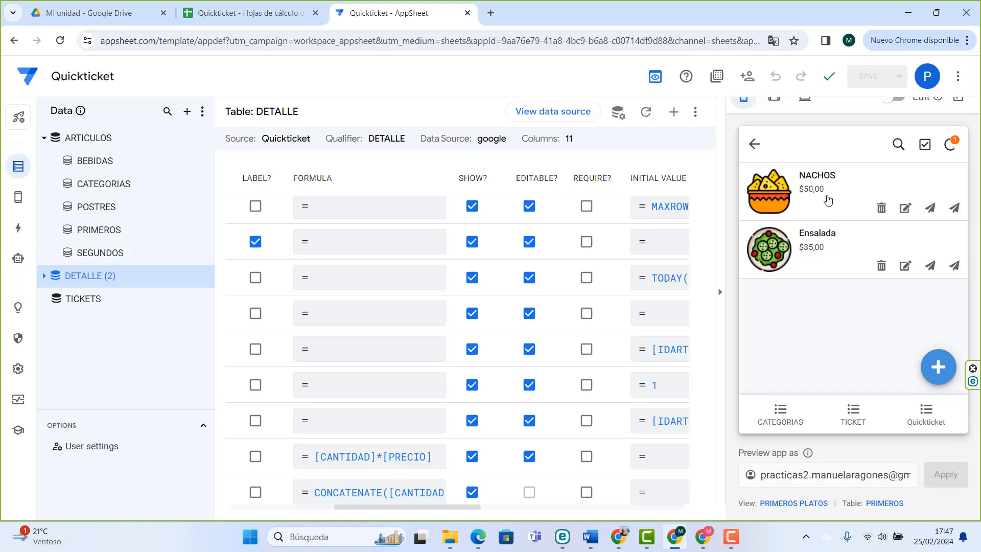
{"action": "left_click", "coordinate": [756, 145]}
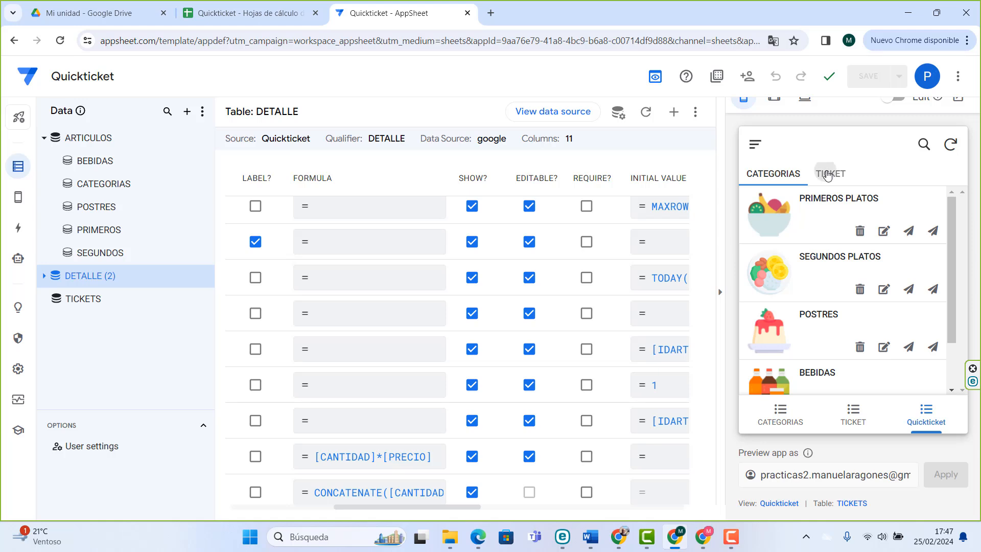
{"action": "left_click", "coordinate": [828, 175]}
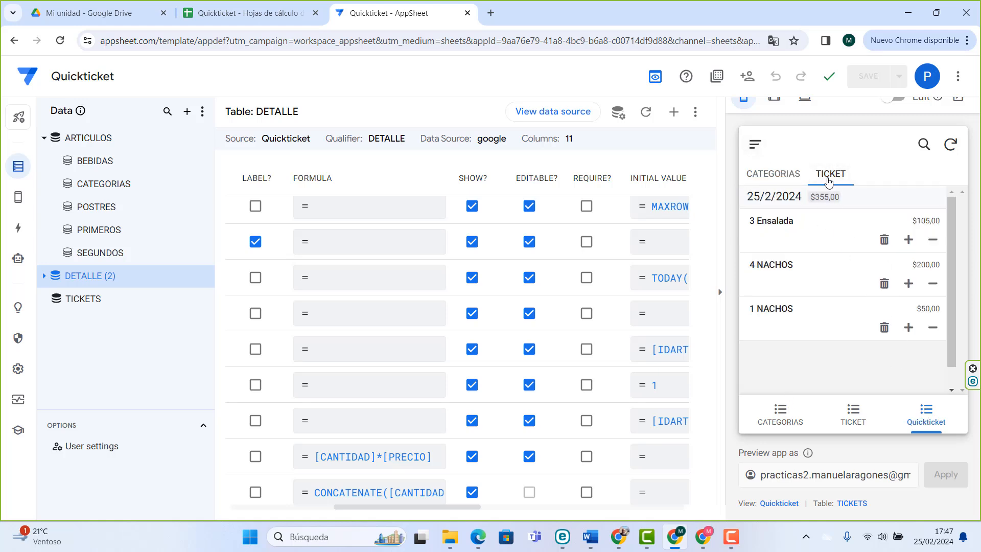
{"action": "left_click", "coordinate": [784, 176]}
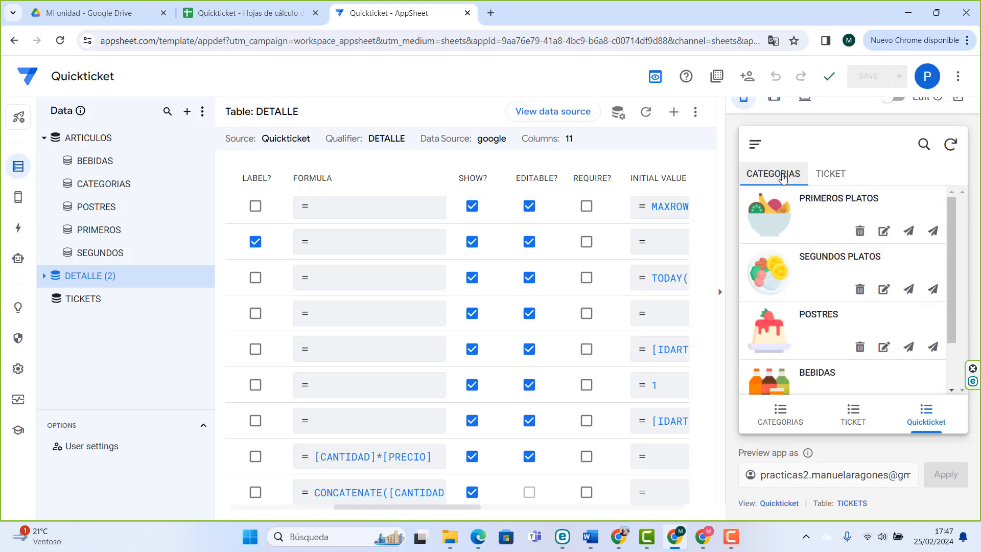
{"action": "left_click", "coordinate": [822, 221]}
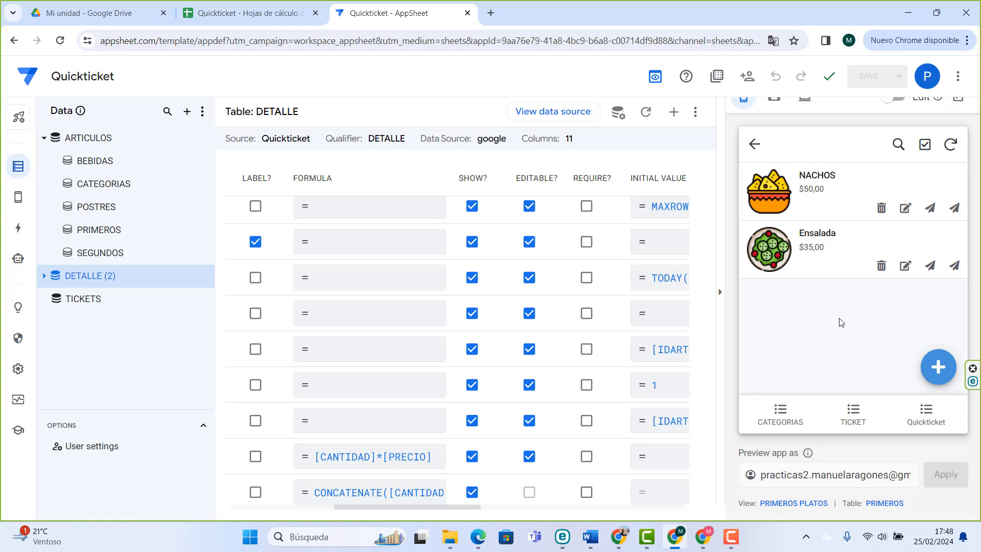
- Duplicate the ARTICULOS action iraplatos and name the copy "ir a TICKET"
{"action": "left_click", "coordinate": [18, 228]}
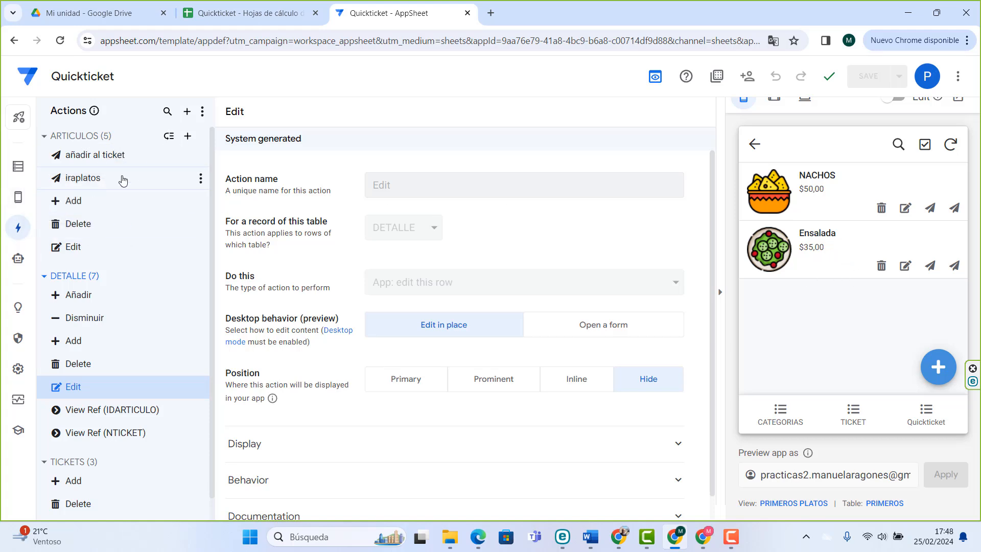
{"action": "left_click", "coordinate": [189, 136]}
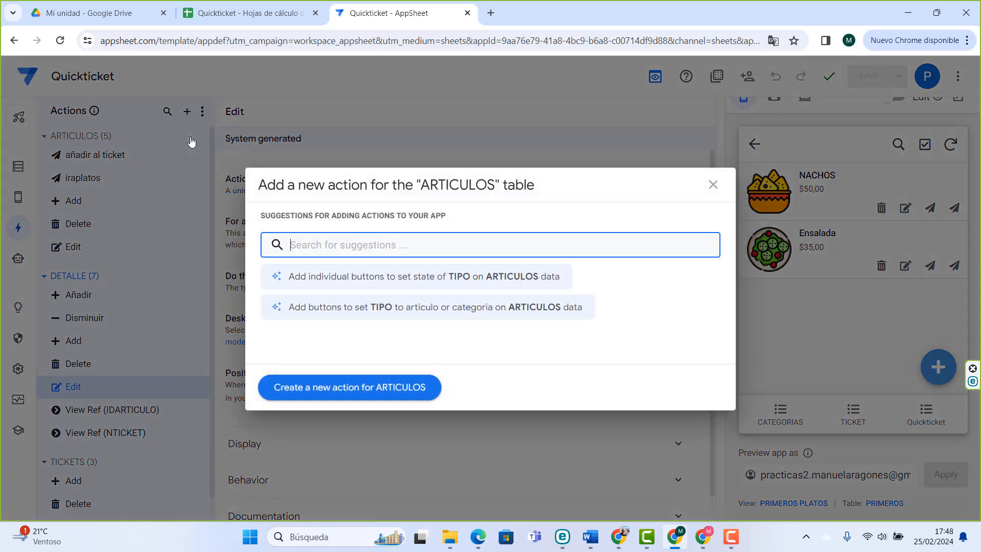
{"action": "left_click", "coordinate": [714, 185]}
{"action": "left_click", "coordinate": [93, 177]}
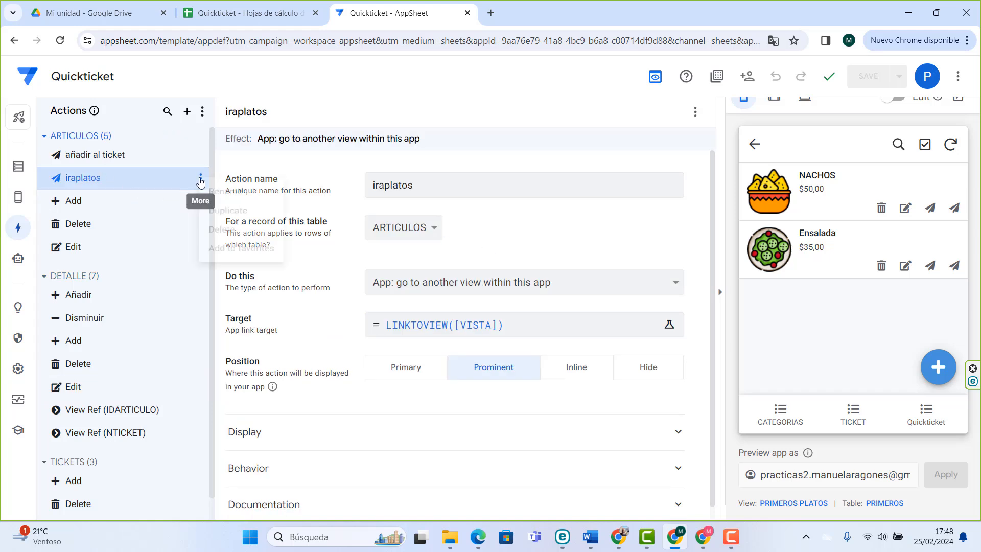
{"action": "left_click", "coordinate": [200, 177]}
{"action": "left_click", "coordinate": [227, 220]}
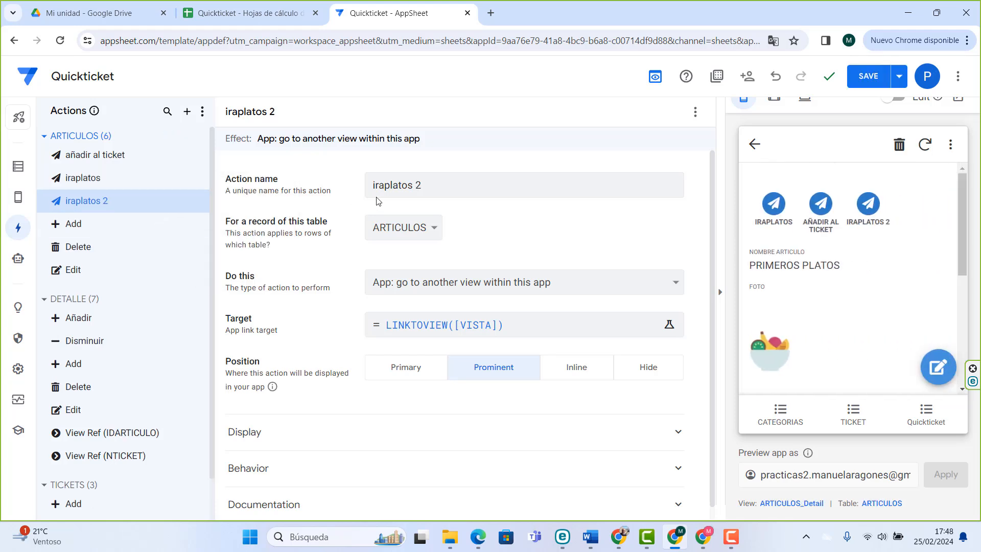
{"action": "left_click_drag", "start_coordinate": [428, 186], "coordinate": [311, 194]}
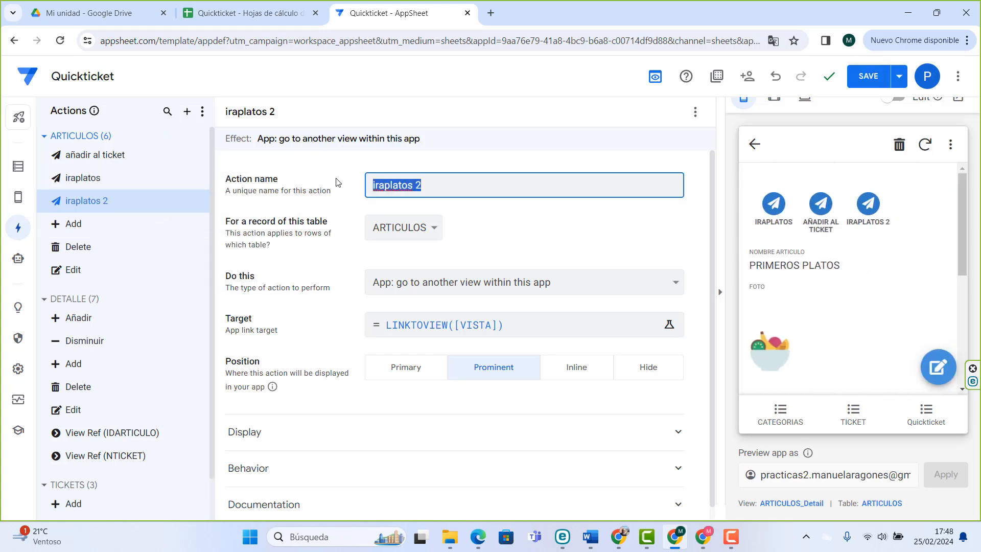
{"action": "type", "text": "ir a TICKET"}
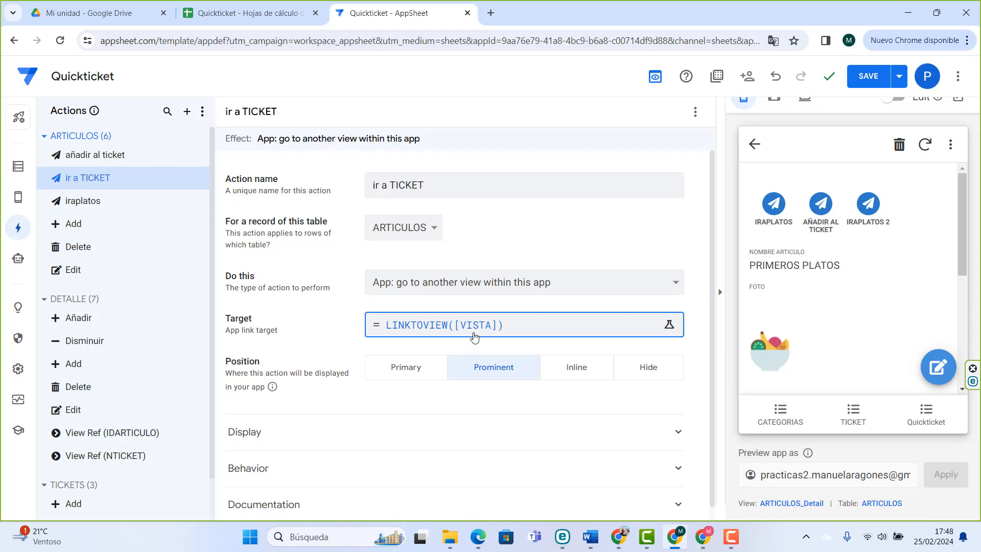
- Set the target of the ir a TICKET action to LINKTOVIEW("TICKET")
{"action": "left_click", "coordinate": [414, 325]}
{"action": "left_click", "coordinate": [310, 175]}
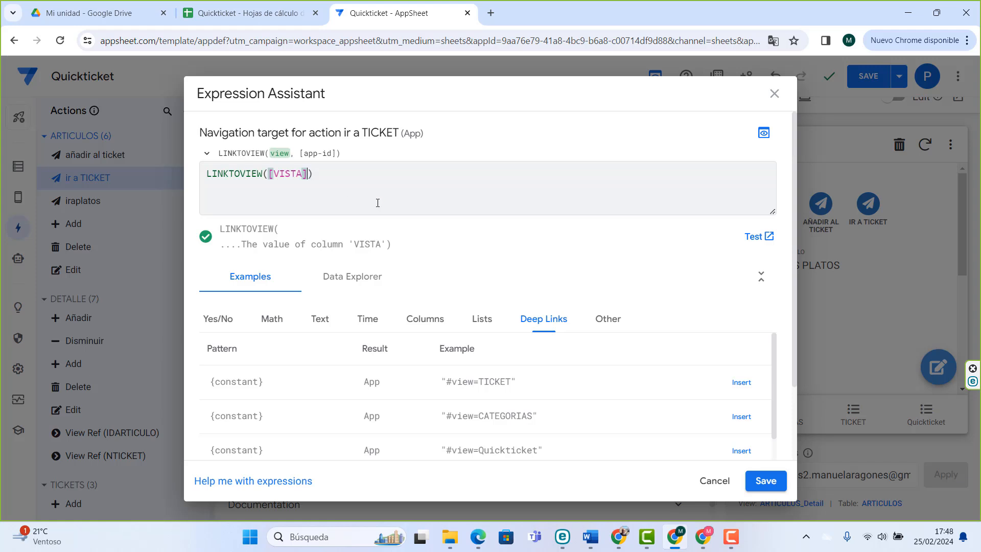
{"action": "key", "text": "BackSpace"}
{"action": "key", "text": "BackSpace"}
{"action": "key", "text": "BackSpace"}
{"action": "key", "text": "BackSpace"}
{"action": "key", "text": "BackSpace"}
{"action": "key", "text": "BackSpace"}
{"action": "key", "text": "BackSpace"}
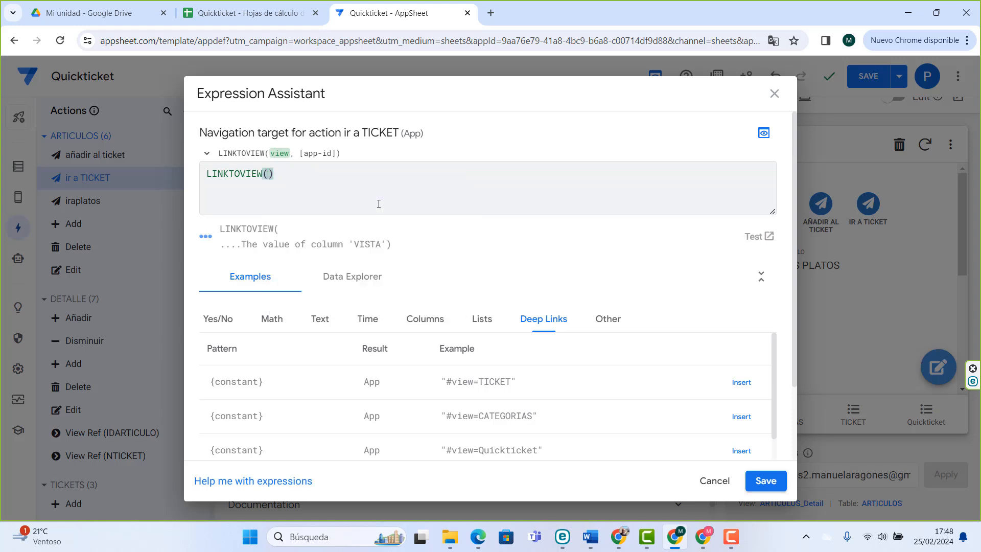
{"action": "type", "text": "\""}
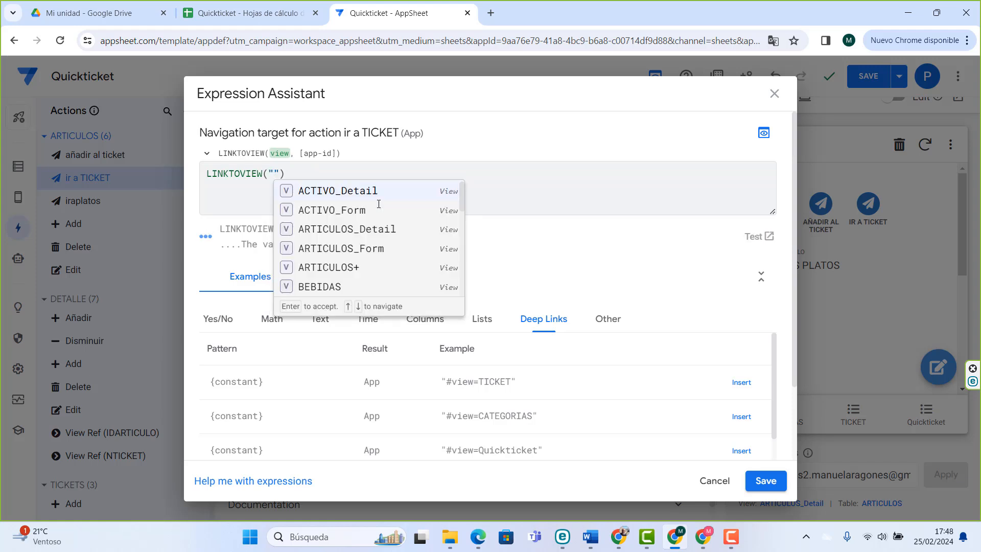
{"action": "type", "text": "T"}
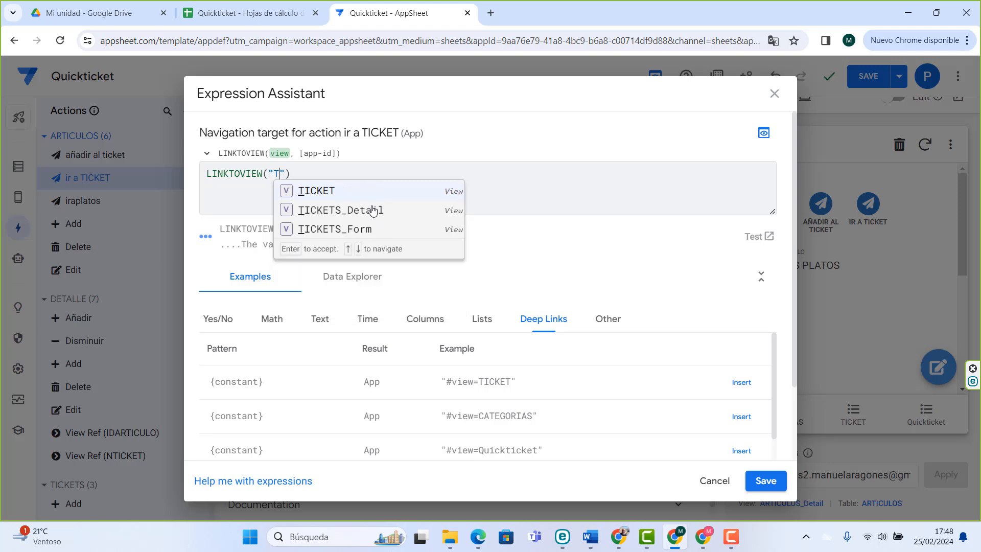
{"action": "left_click", "coordinate": [321, 189]}
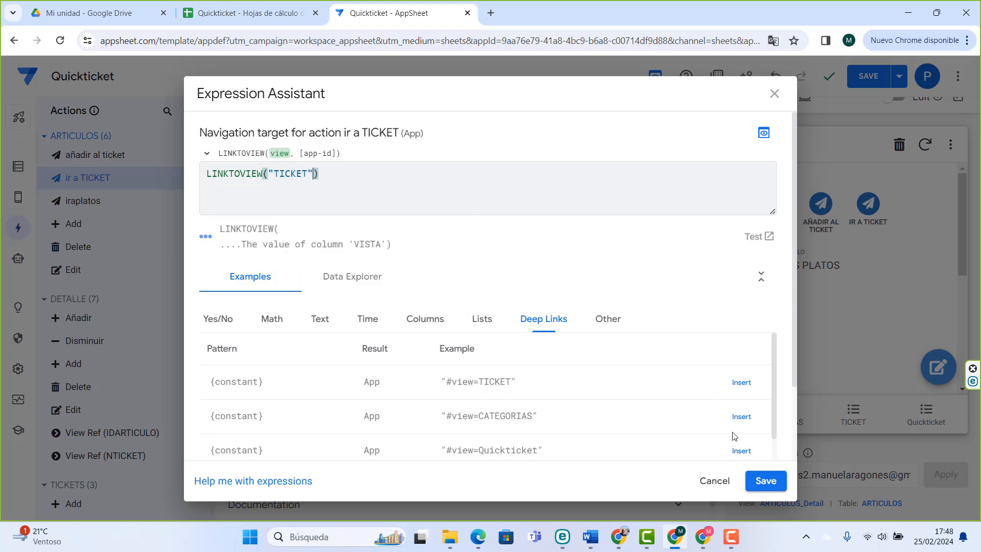
{"action": "left_click", "coordinate": [770, 487]}
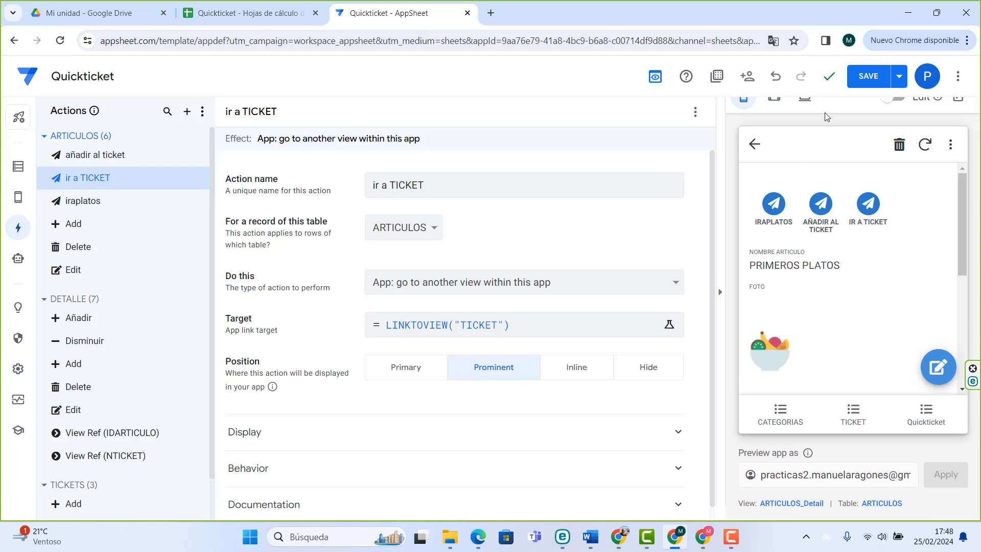
- Set the ir a TICKET action's position to Primary and save the app
{"action": "left_click", "coordinate": [869, 75]}
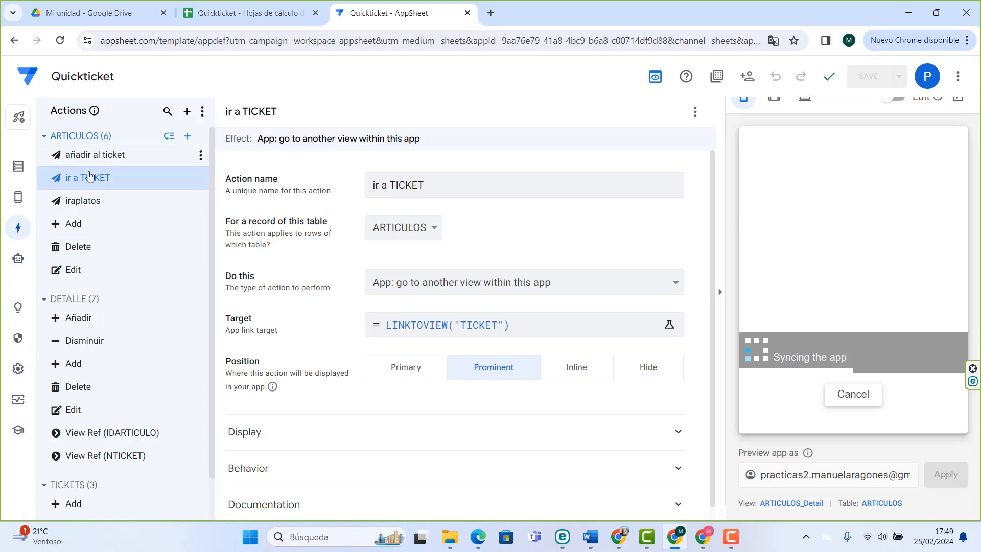
{"action": "left_click", "coordinate": [411, 368]}
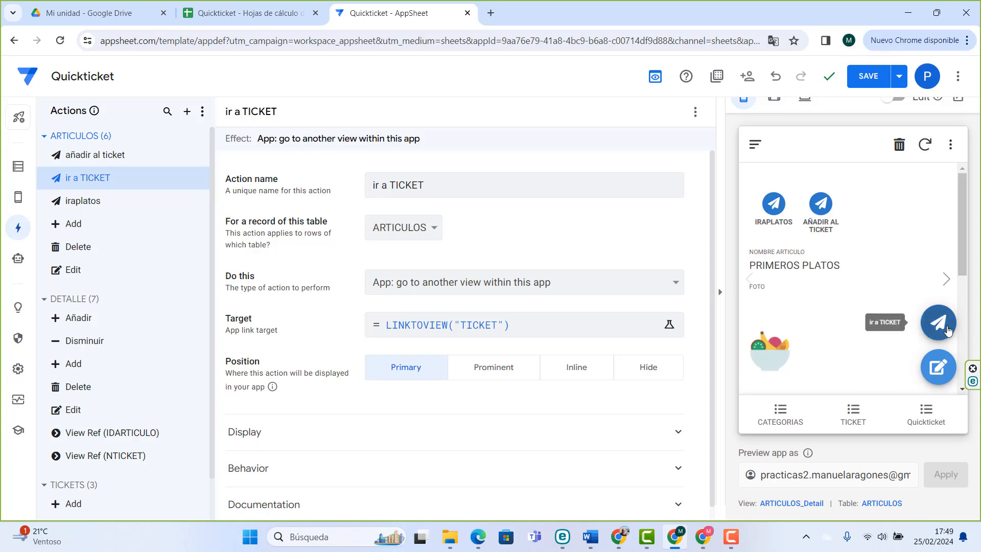
{"action": "left_click", "coordinate": [875, 79]}
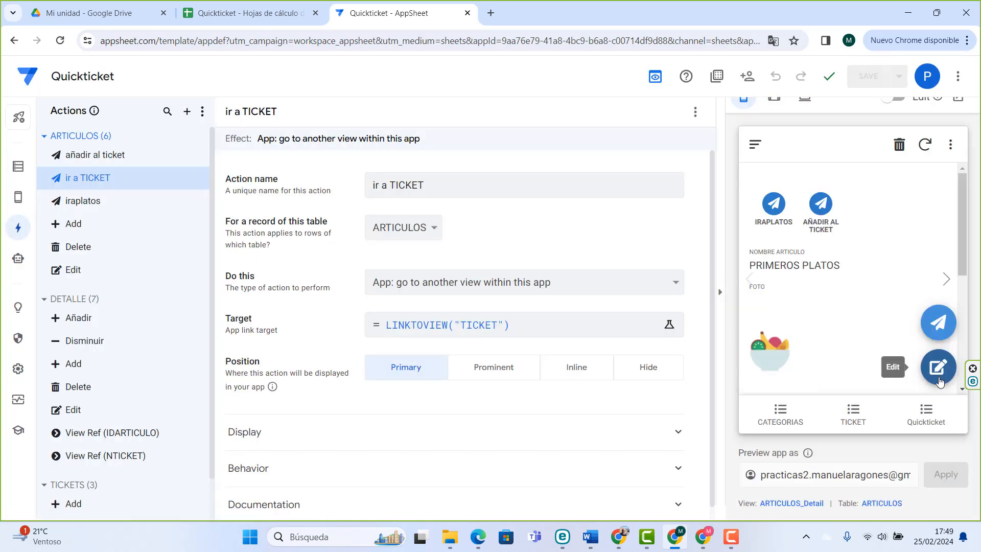
- Test ir a TICKET from the preview's PRIMEROS PLATOS list, review the ticket lines and open the TICKET view's settings
{"action": "left_click", "coordinate": [929, 416]}
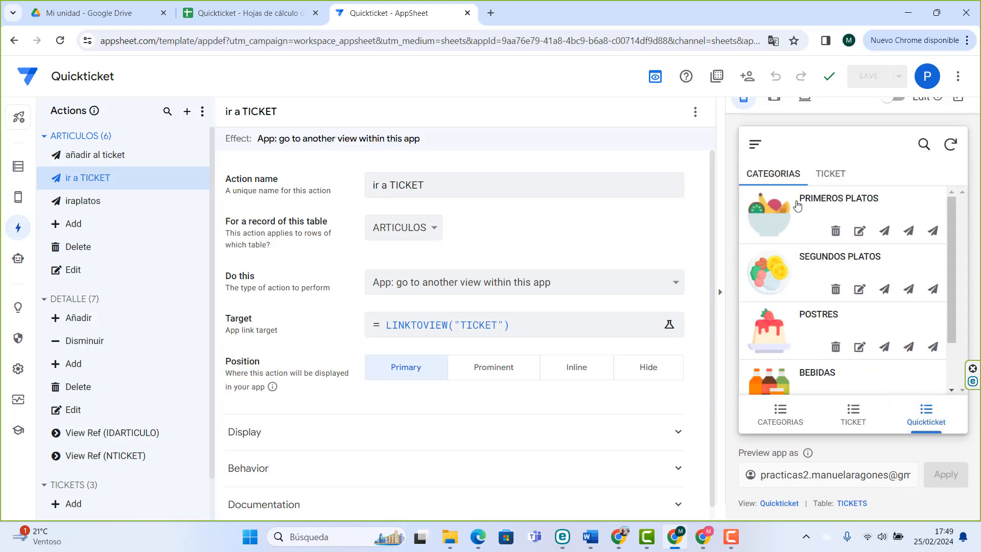
{"action": "left_click", "coordinate": [798, 200]}
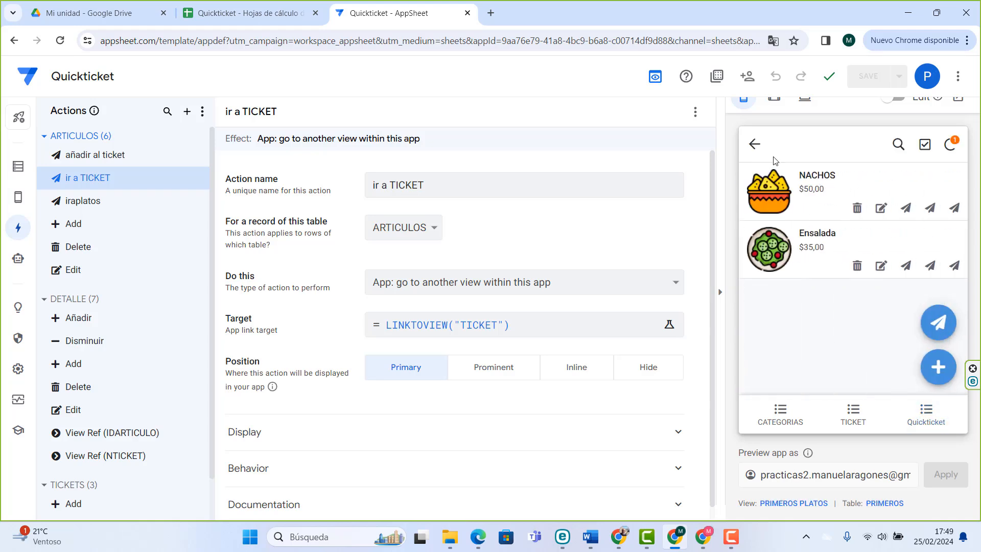
{"action": "left_click", "coordinate": [939, 325]}
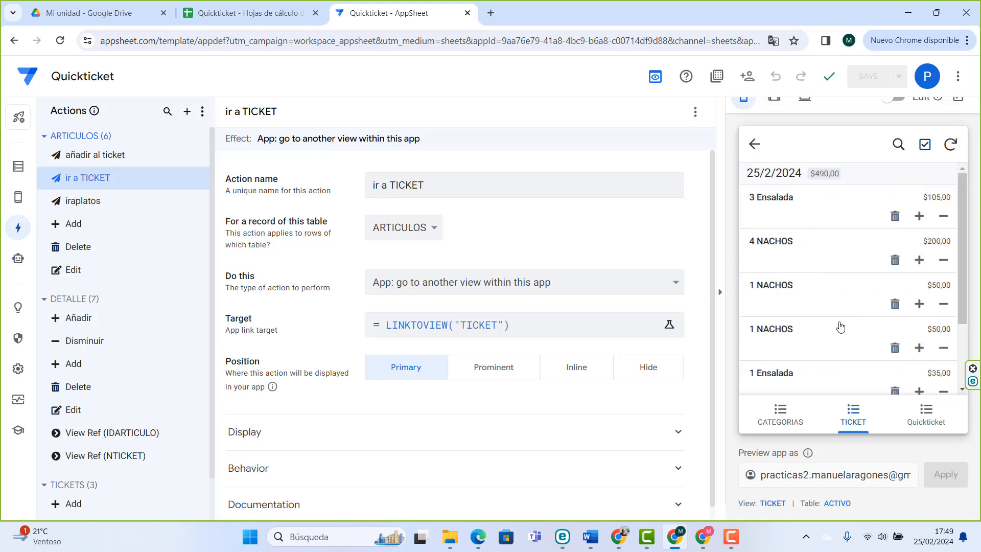
{"action": "scroll", "coordinate": [837, 325], "scroll_direction": "down", "scroll_amount": 3}
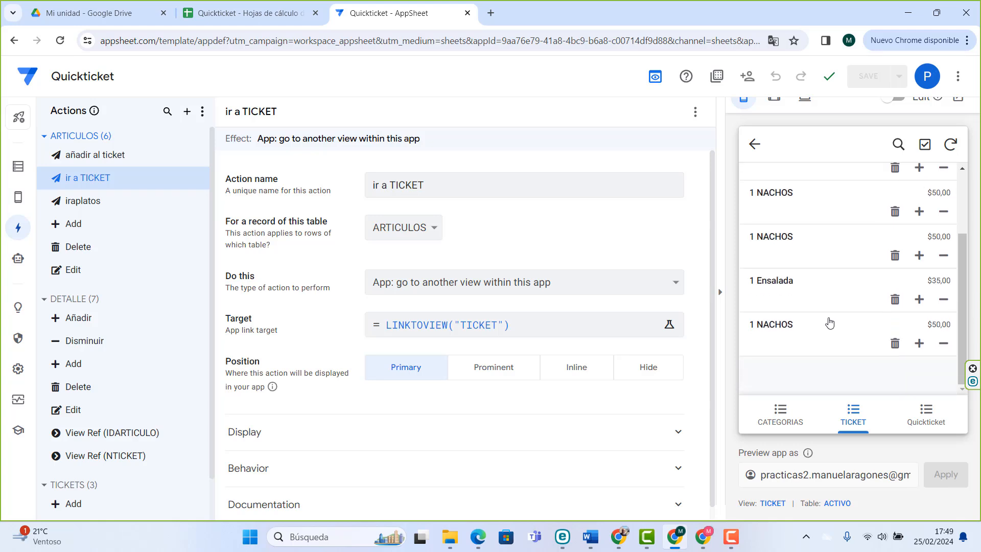
{"action": "scroll", "coordinate": [828, 322], "scroll_direction": "up", "scroll_amount": 3}
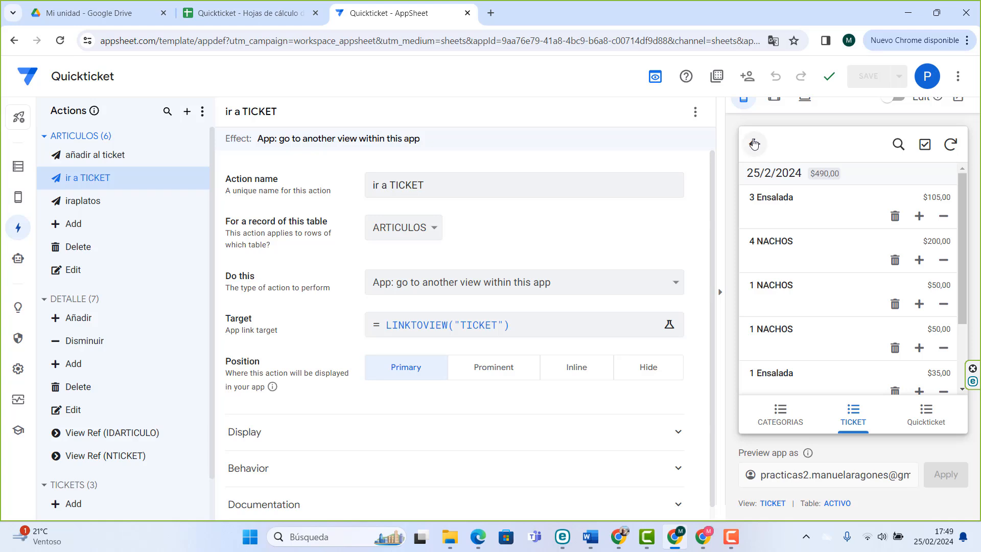
{"action": "left_click", "coordinate": [18, 196]}
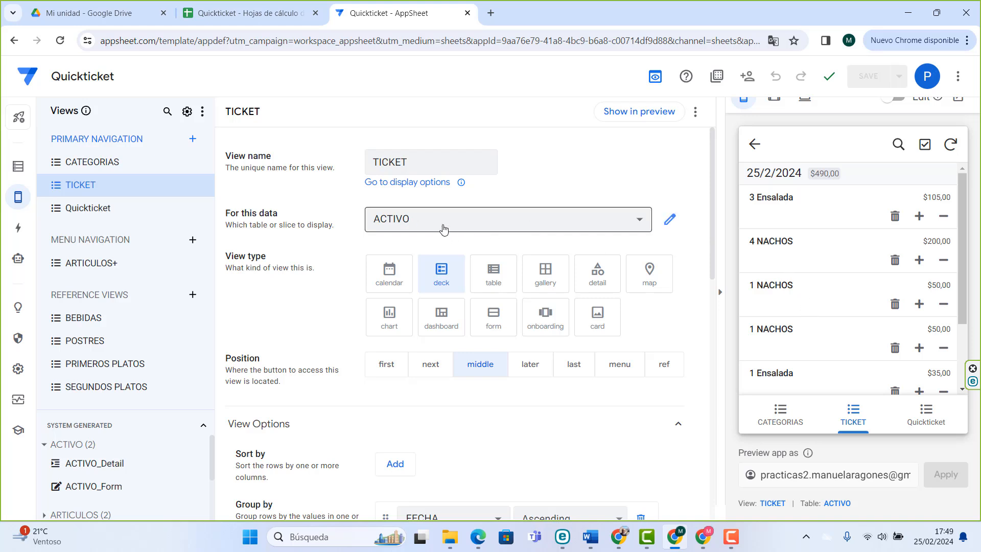
- Switch to the Quickticket Google Sheet and delete the empty rows 2 to 5 of the DETALLE sheet
{"action": "left_click", "coordinate": [258, 16]}
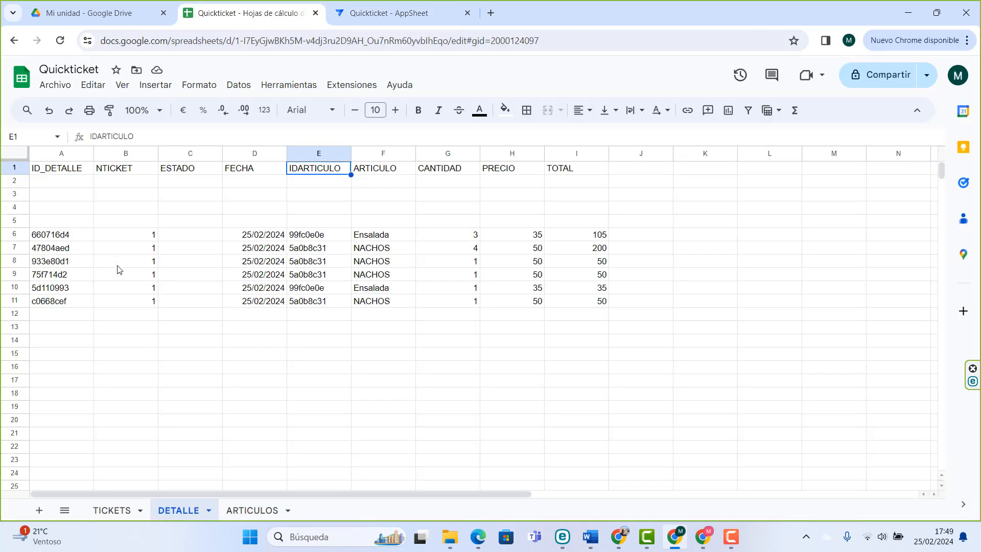
{"action": "left_click_drag", "start_coordinate": [21, 183], "coordinate": [120, 222]}
{"action": "right_click", "coordinate": [120, 220]}
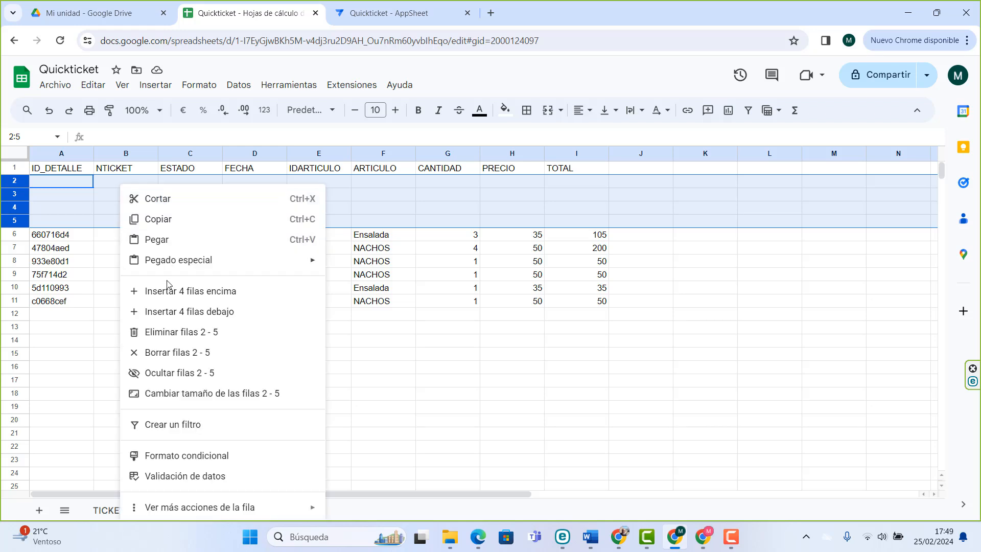
{"action": "left_click", "coordinate": [171, 332]}
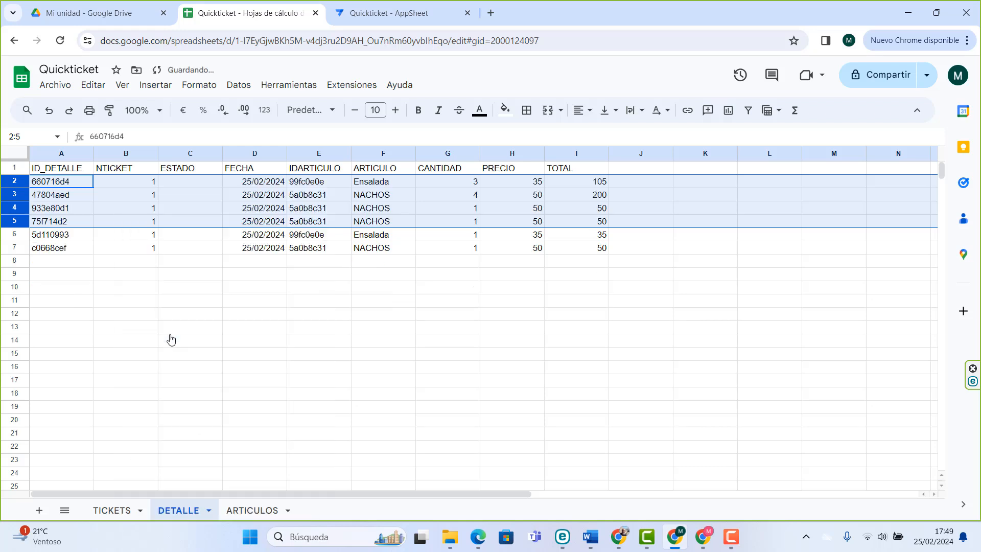
{"action": "left_click", "coordinate": [332, 330]}
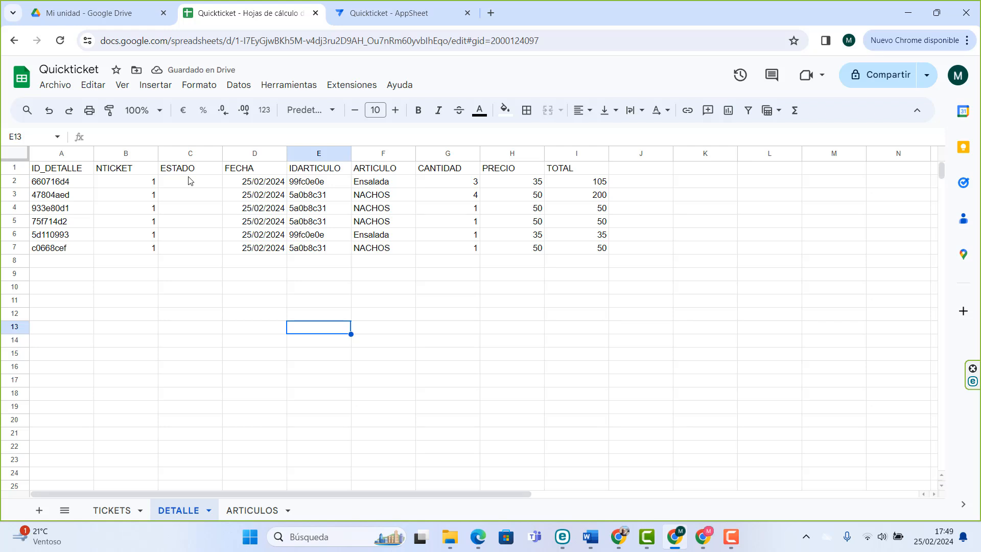
- Inspect the ESTADO cells of rows 2 to 7 in the DETALLE sheet
{"action": "left_click_drag", "start_coordinate": [190, 181], "coordinate": [186, 259]}
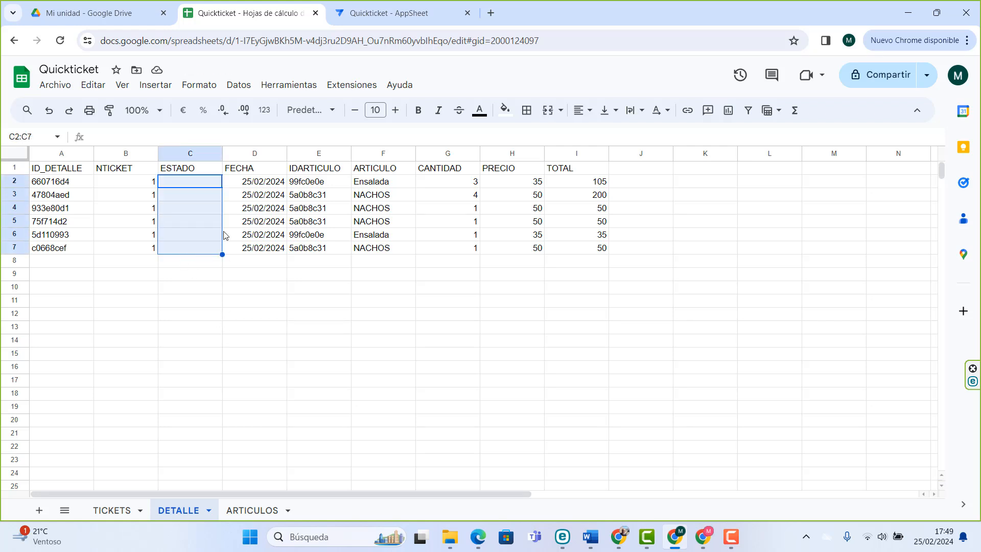
{"action": "left_click", "coordinate": [204, 185]}
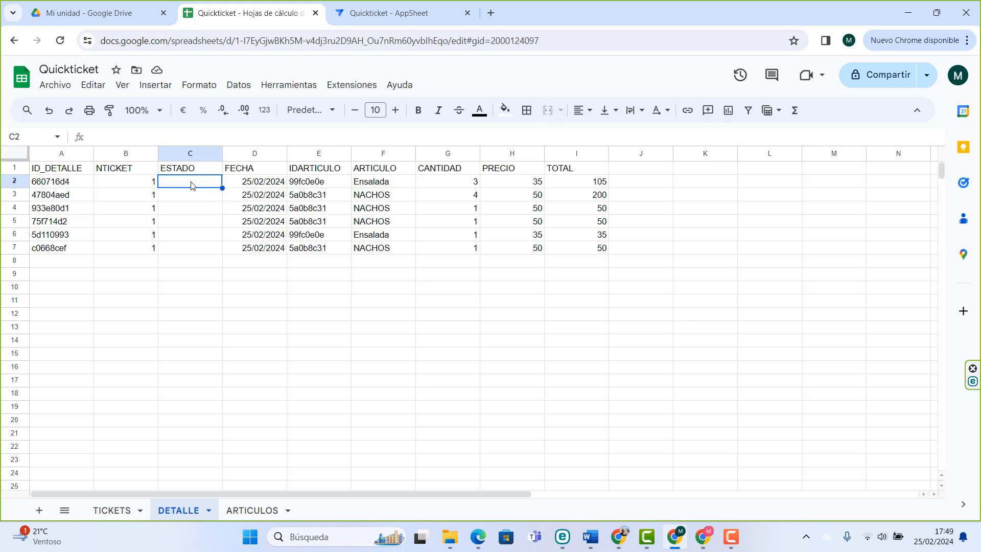
{"action": "left_click", "coordinate": [197, 196]}
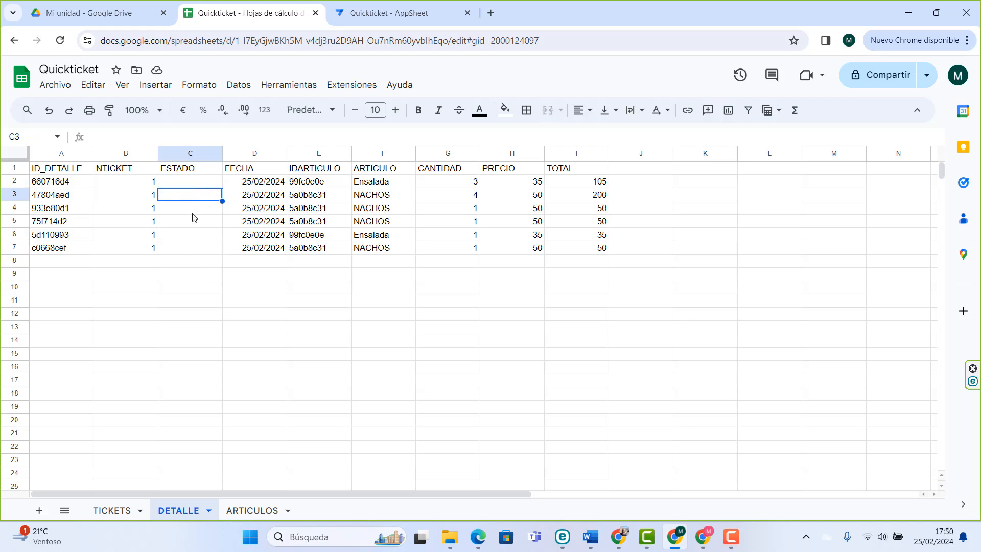
{"action": "left_click", "coordinate": [194, 212]}
{"action": "left_click", "coordinate": [191, 225]}
{"action": "left_click", "coordinate": [188, 253]}
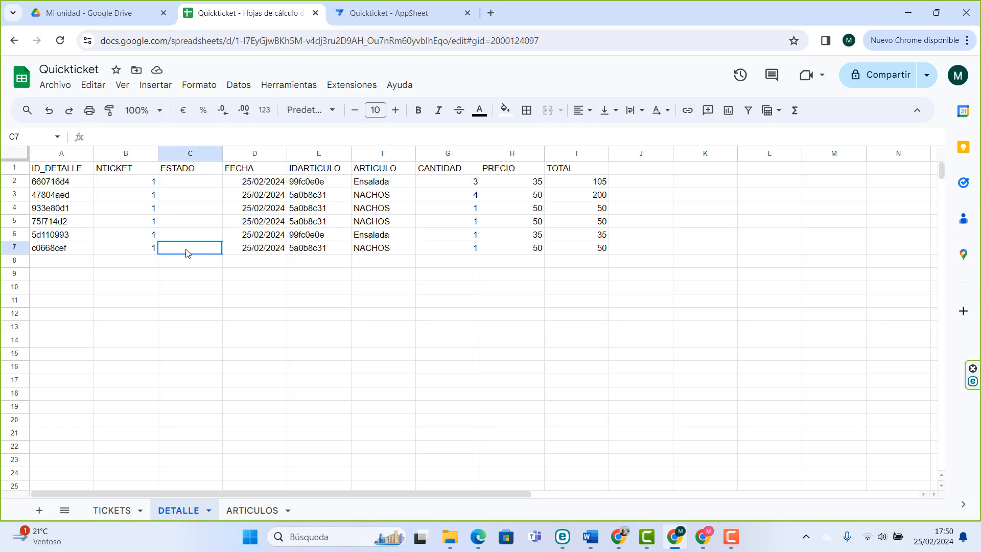
- Compare the ticket lines in the AppSheet preview's TICKET view with the rows of the DETALLE sheet
{"action": "left_click", "coordinate": [349, 23]}
{"action": "scroll", "coordinate": [831, 279], "scroll_direction": "down", "scroll_amount": 2}
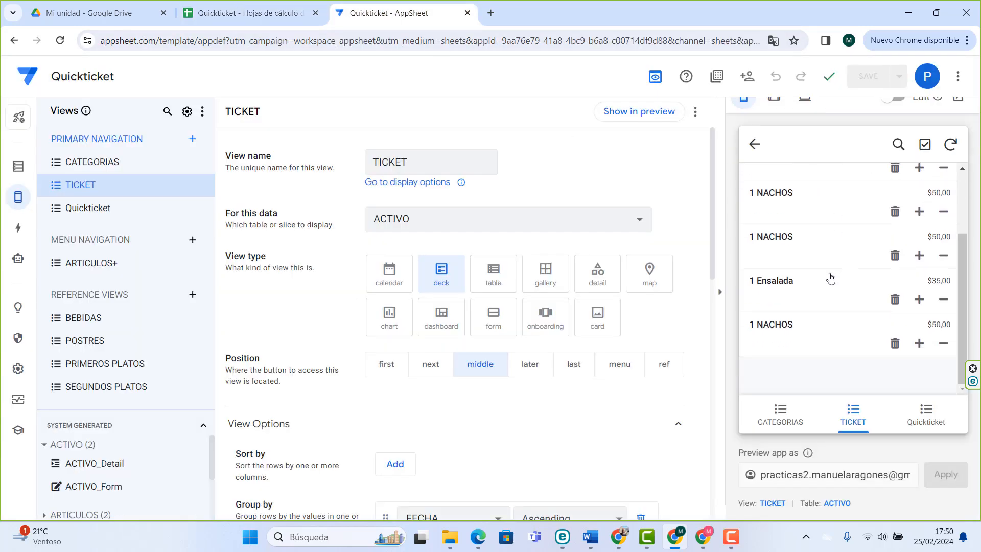
{"action": "scroll", "coordinate": [829, 277], "scroll_direction": "up", "scroll_amount": 3}
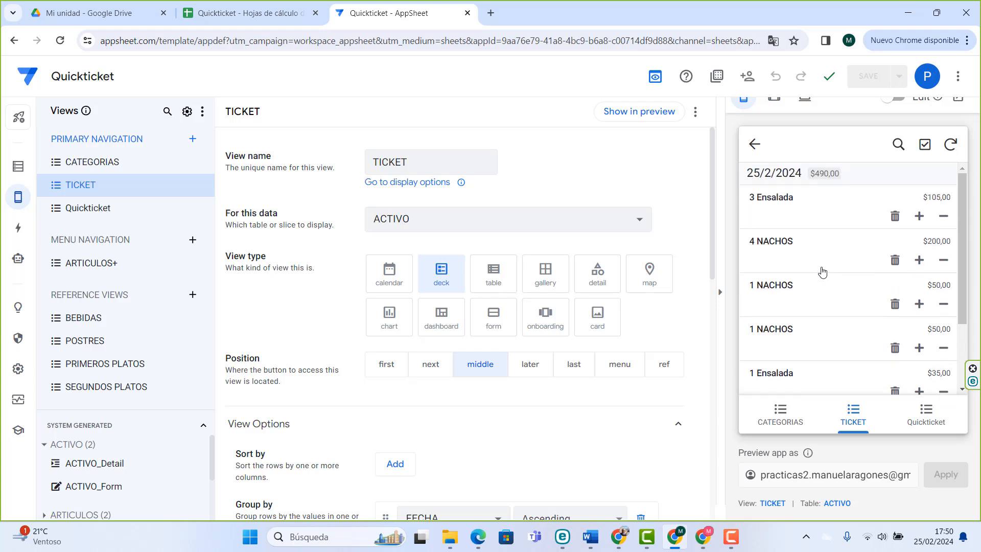
{"action": "scroll", "coordinate": [805, 280], "scroll_direction": "down", "scroll_amount": 1}
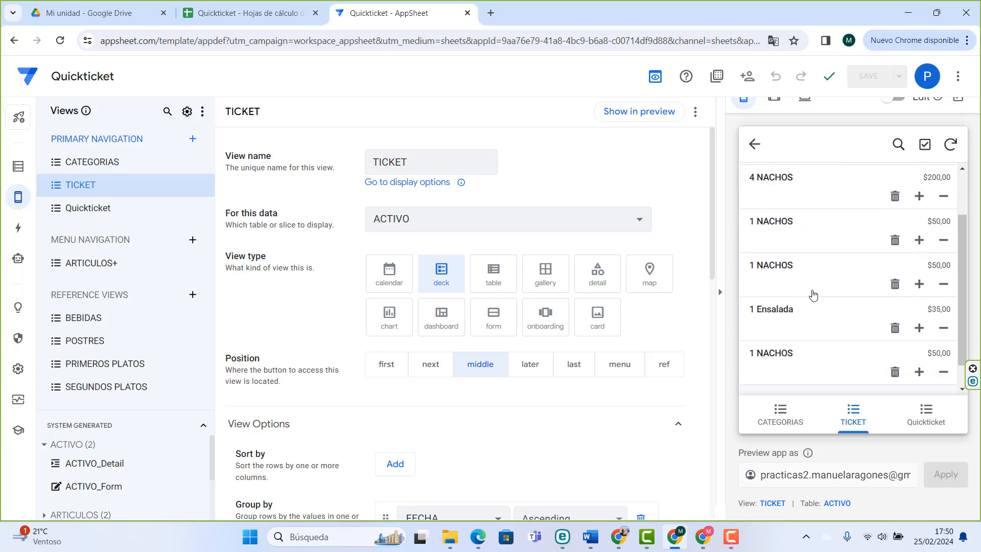
{"action": "scroll", "coordinate": [813, 294], "scroll_direction": "down", "scroll_amount": 1}
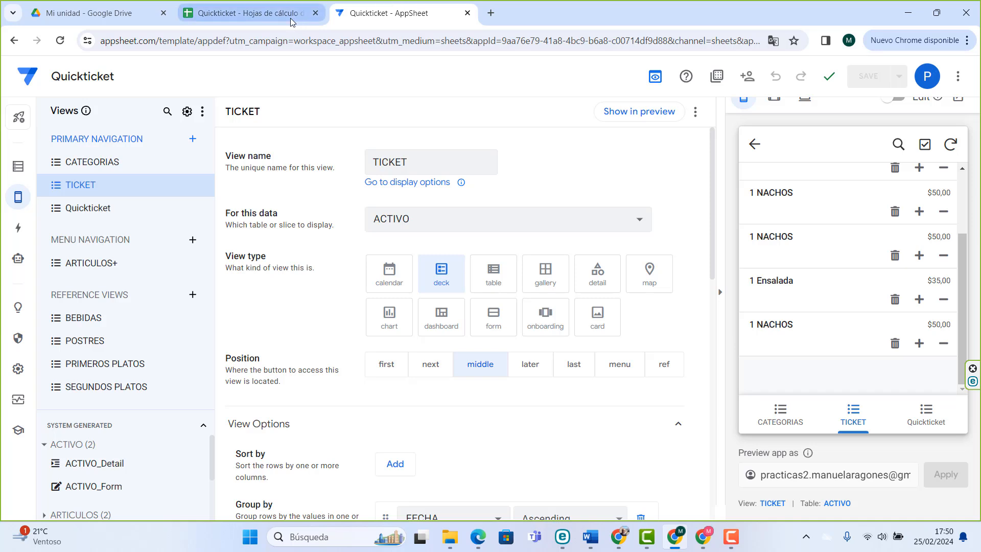
{"action": "scroll", "coordinate": [834, 322], "scroll_direction": "up", "scroll_amount": 3}
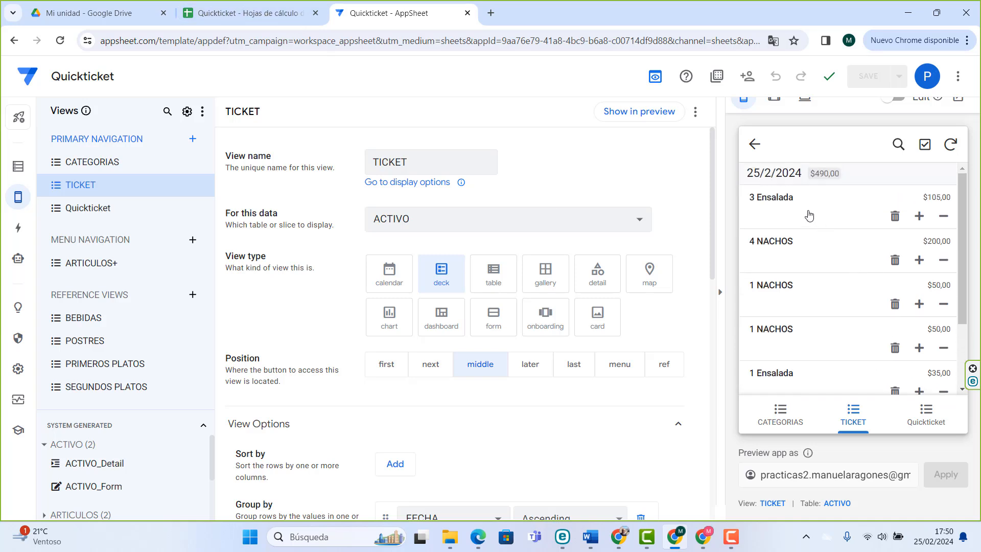
{"action": "scroll", "coordinate": [835, 348], "scroll_direction": "down", "scroll_amount": 2}
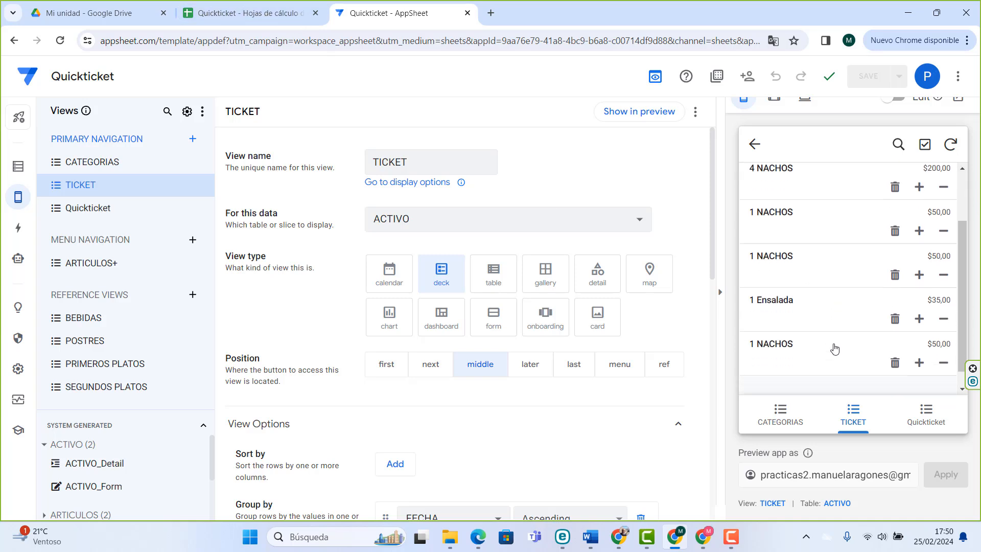
{"action": "left_click", "coordinate": [270, 20]}
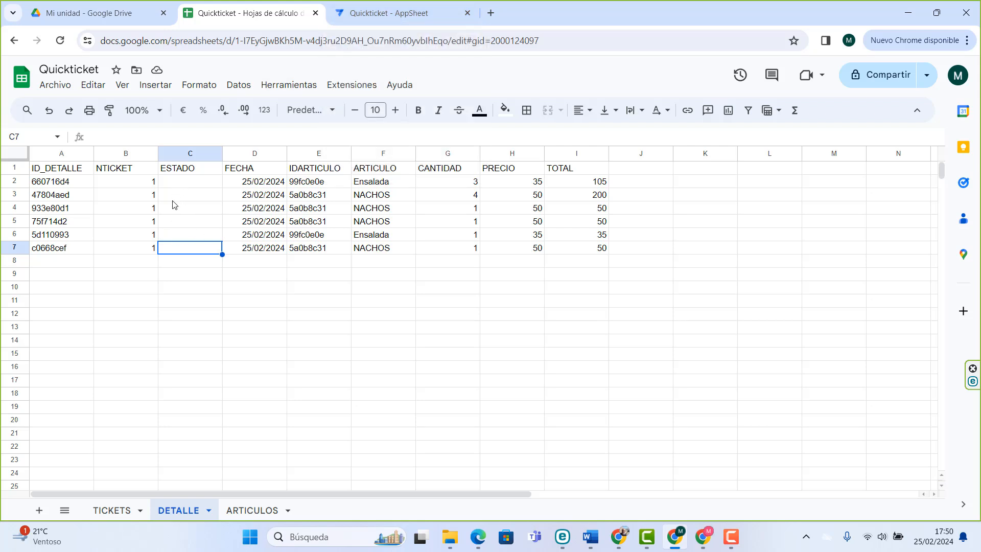
{"action": "left_click", "coordinate": [361, 20]}
{"action": "scroll", "coordinate": [845, 305], "scroll_direction": "up", "scroll_amount": 5}
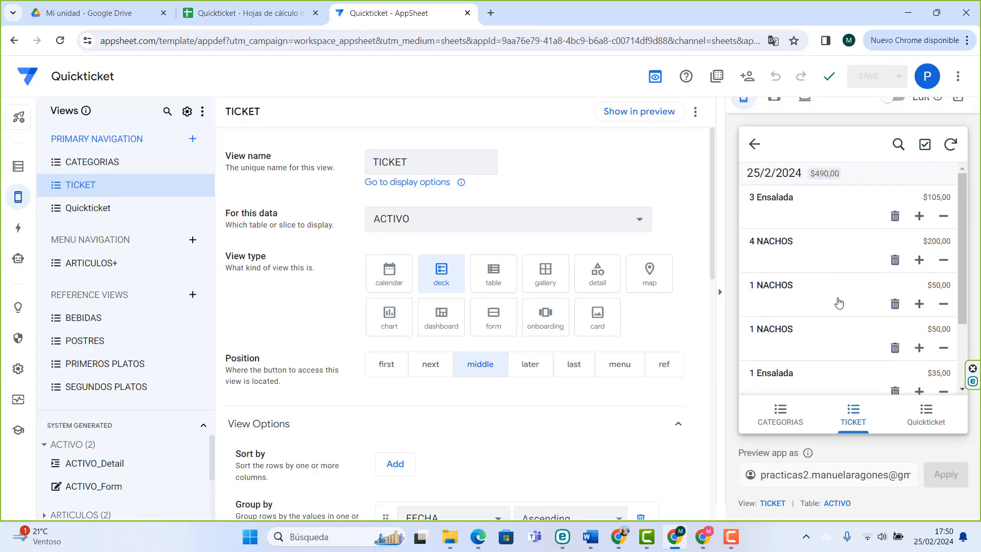
- Look at the preview's CATEGORIAS view and review all lines in the TICKET section of the Quickticket view
{"action": "left_click", "coordinate": [794, 418]}
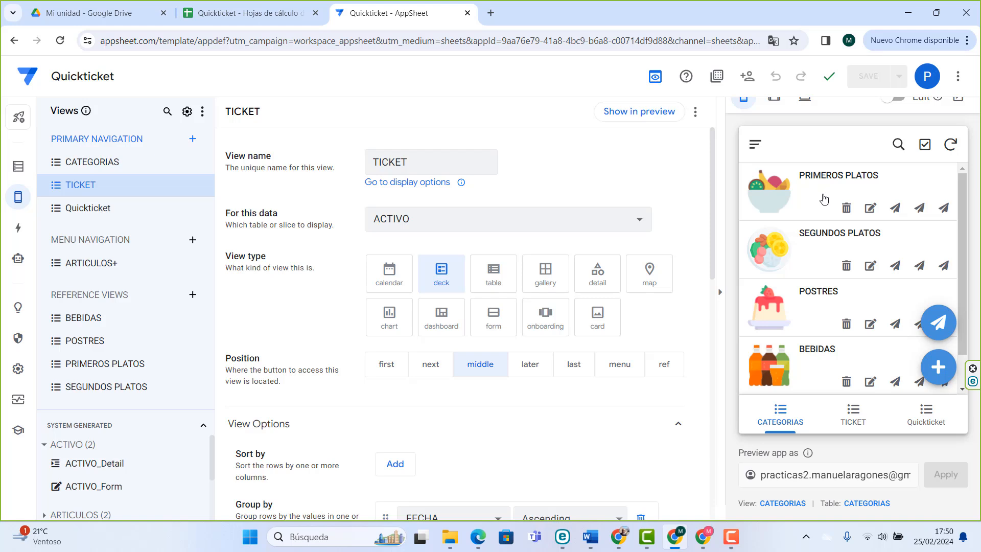
{"action": "left_click", "coordinate": [935, 418]}
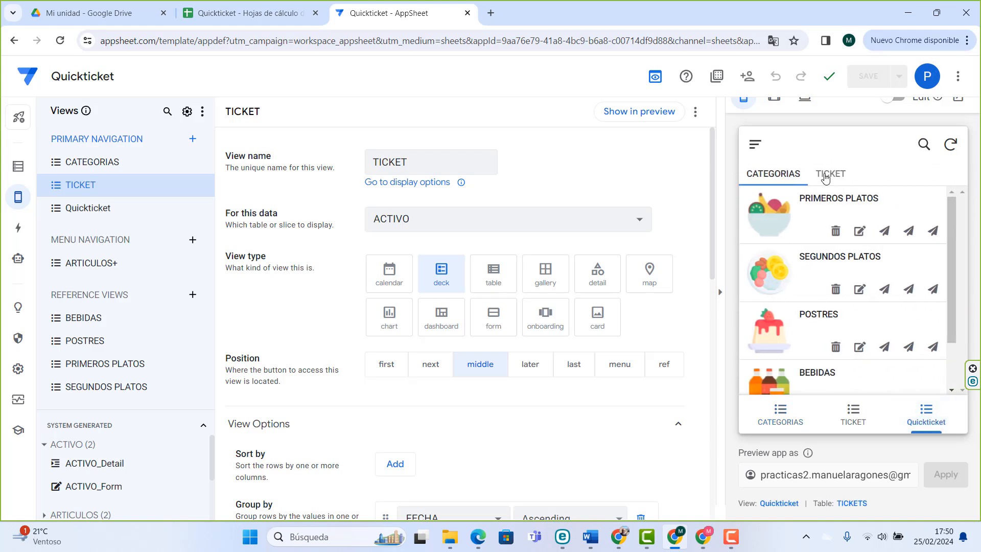
{"action": "left_click", "coordinate": [824, 175]}
{"action": "scroll", "coordinate": [854, 286], "scroll_direction": "down", "scroll_amount": 4}
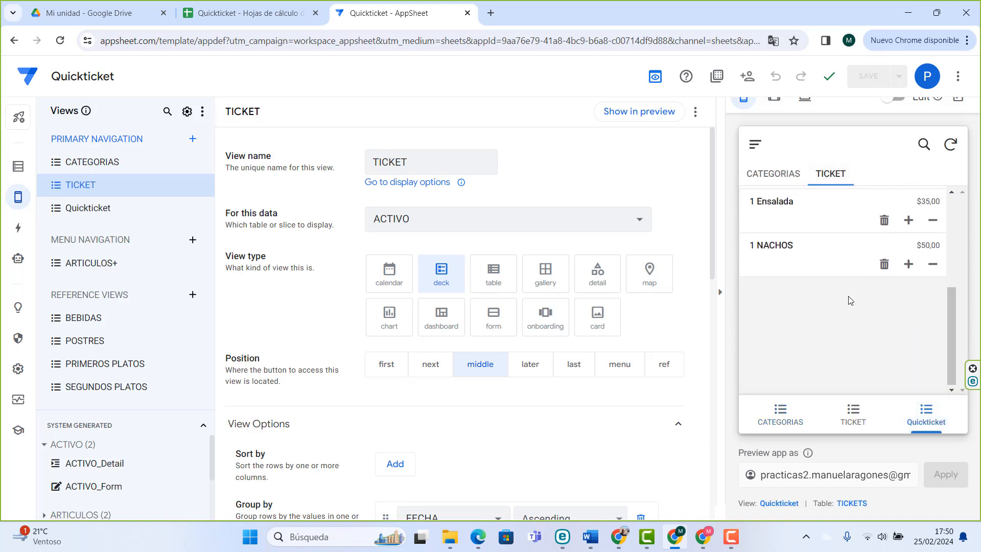
{"action": "scroll", "coordinate": [849, 300], "scroll_direction": "up", "scroll_amount": 4}
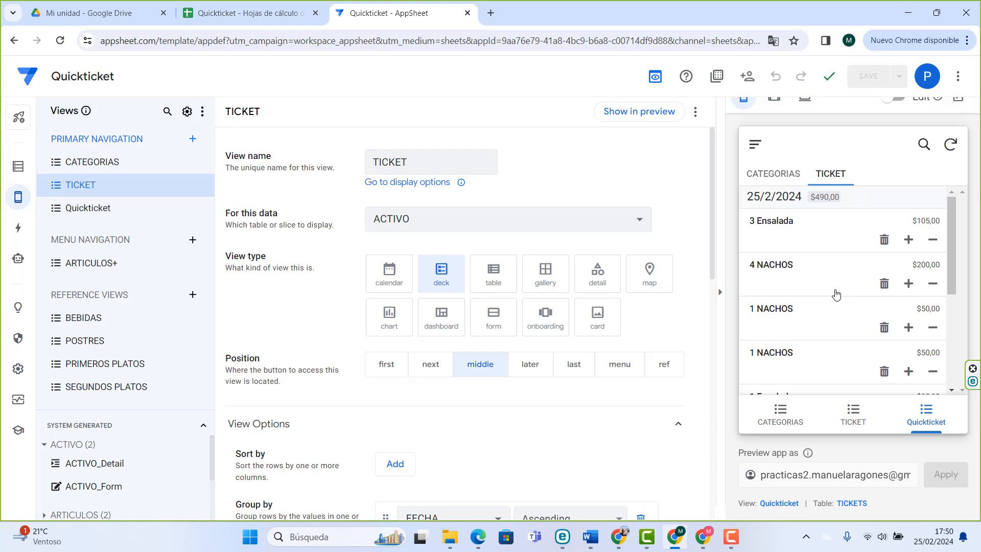
- In the app preview, add one NACHOS from PRIMEROS PLATOS, go to the ticket and review its lines
{"action": "left_click", "coordinate": [850, 415]}
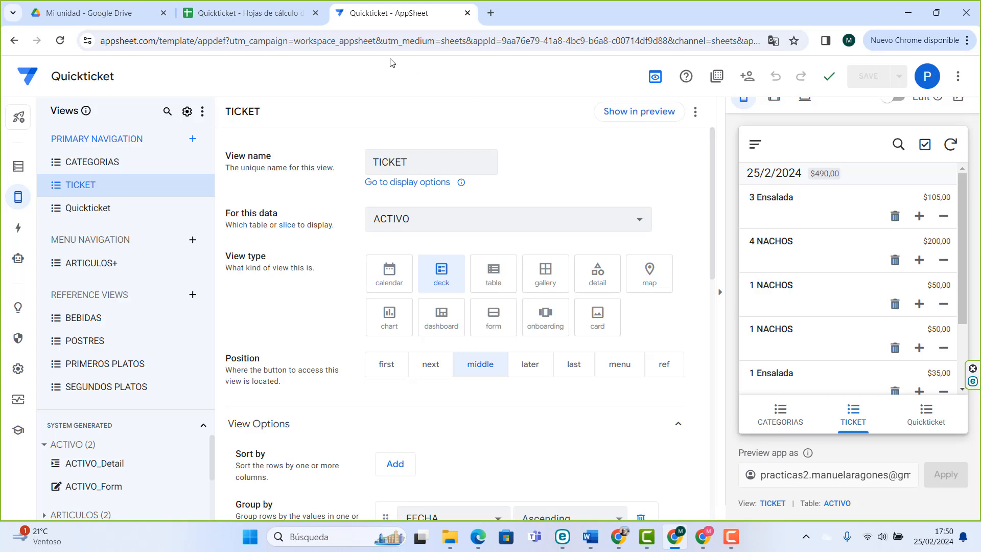
{"action": "left_click", "coordinate": [781, 413]}
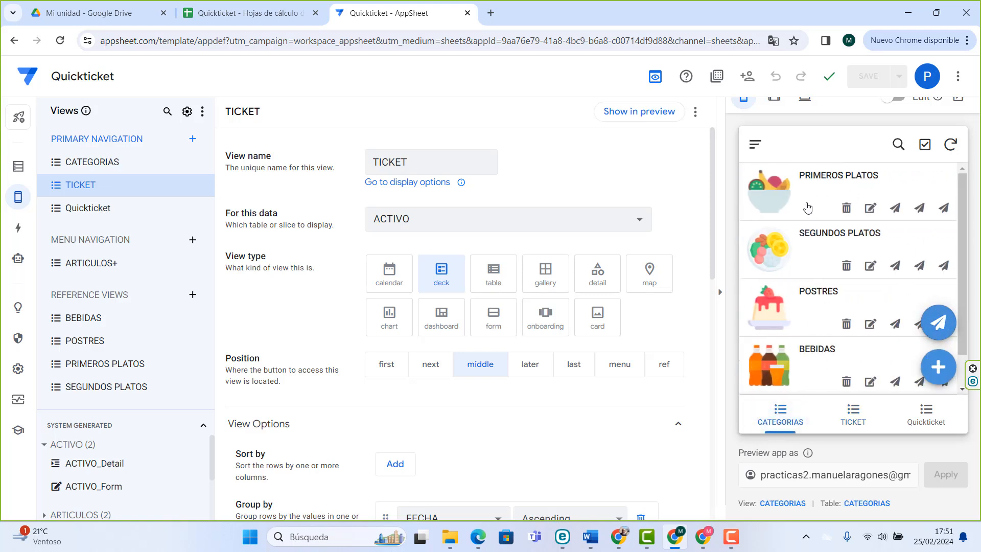
{"action": "left_click", "coordinate": [847, 192]}
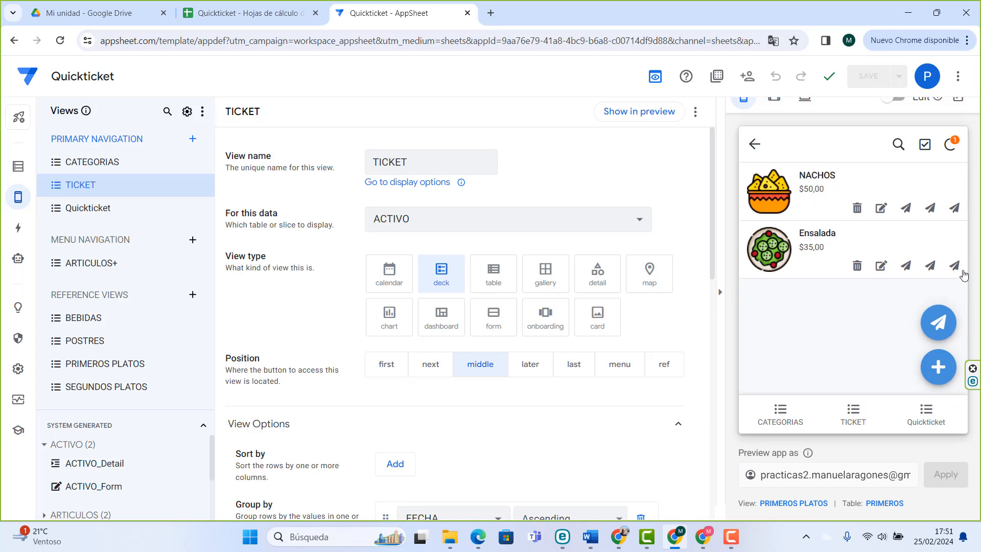
{"action": "left_click", "coordinate": [938, 322]}
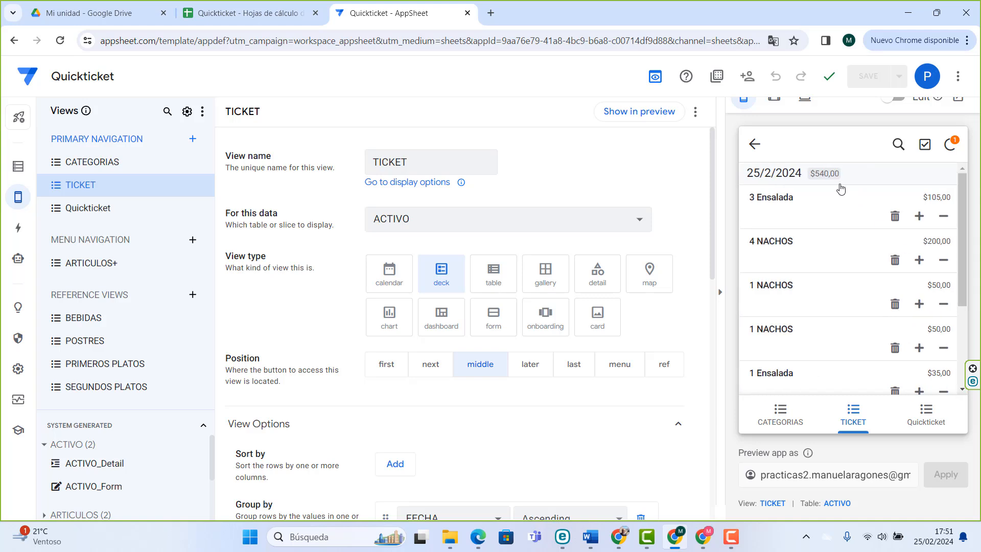
{"action": "scroll", "coordinate": [846, 300], "scroll_direction": "down", "scroll_amount": 3}
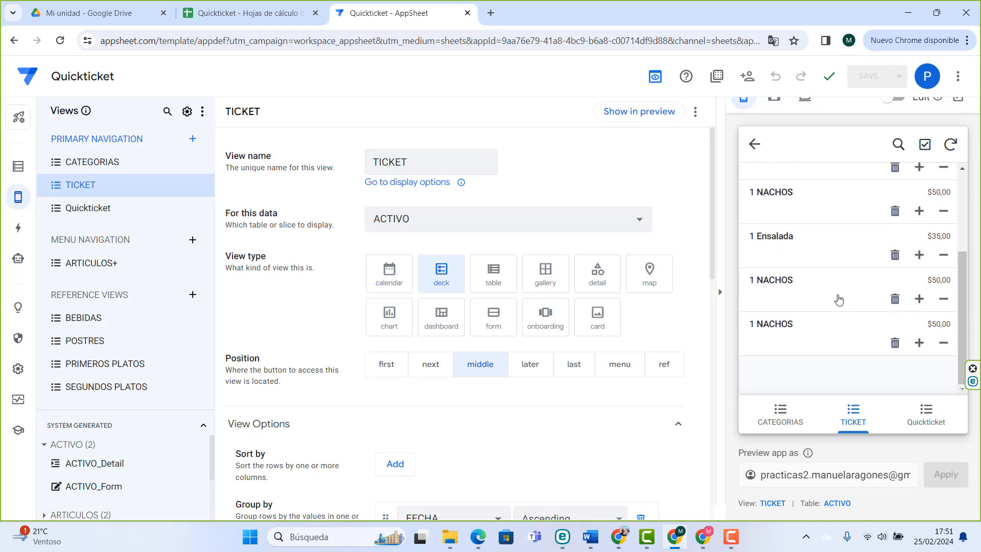
{"action": "scroll", "coordinate": [838, 297], "scroll_direction": "up", "scroll_amount": 3}
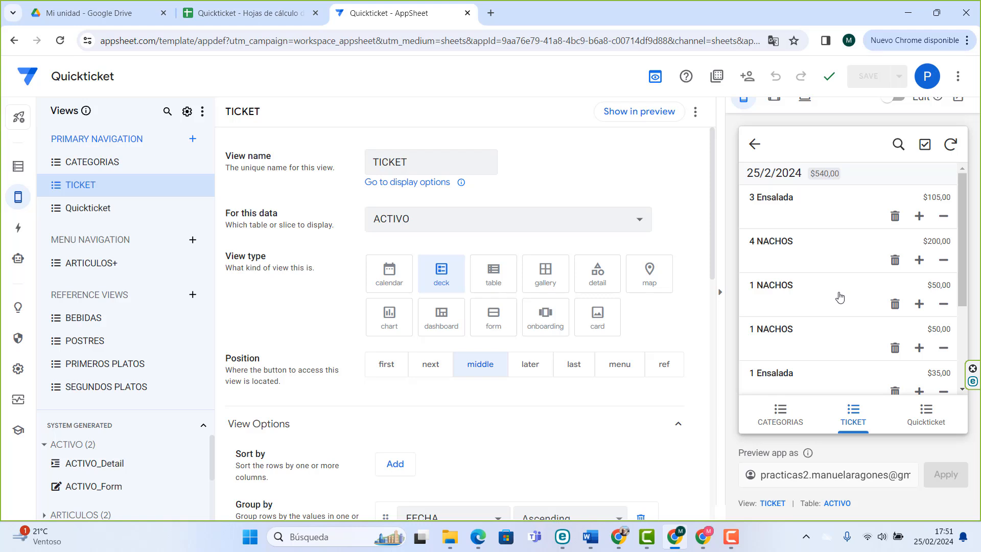
{"action": "scroll", "coordinate": [840, 297], "scroll_direction": "down", "scroll_amount": 2}
{"action": "scroll", "coordinate": [834, 296], "scroll_direction": "up", "scroll_amount": 2}
- Create a new action for the DETALLE table and name it GUARDAR LINEA
{"action": "left_click", "coordinate": [17, 231]}
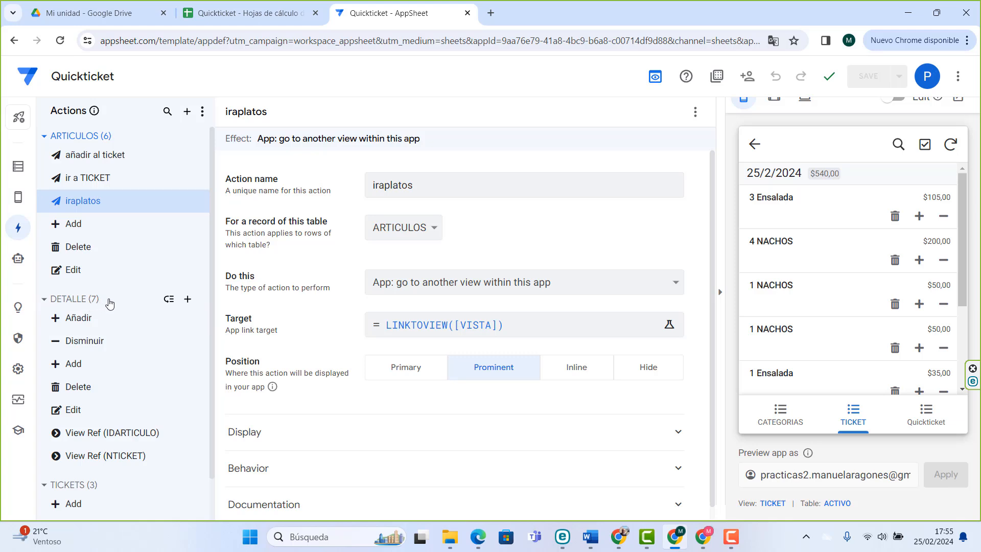
{"action": "left_click", "coordinate": [188, 301]}
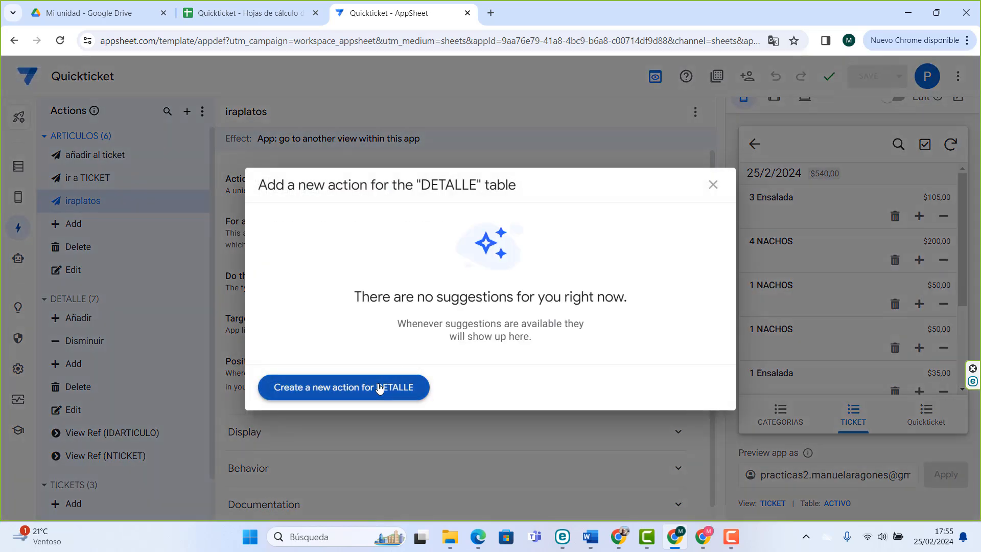
{"action": "left_click", "coordinate": [379, 386]}
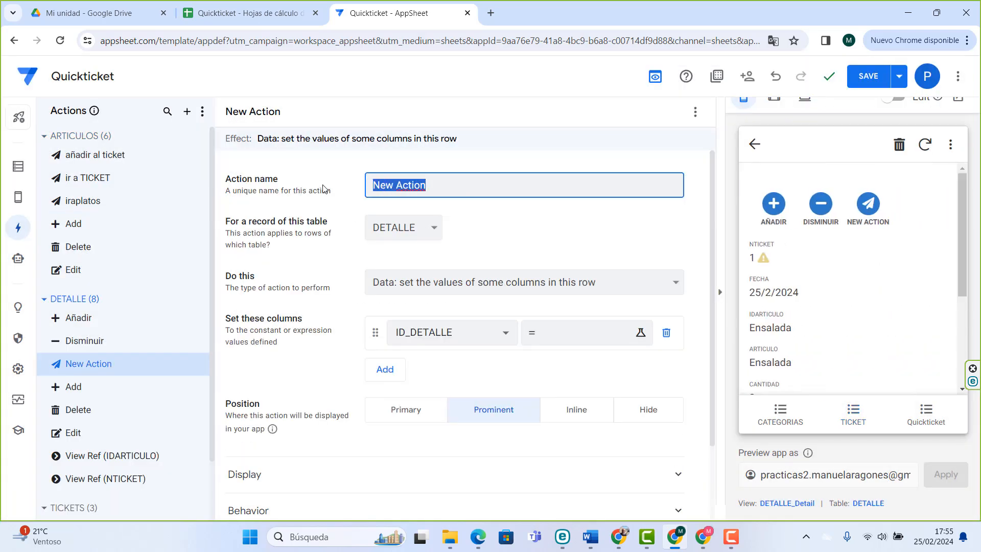
{"action": "type", "text": "GUAR"}
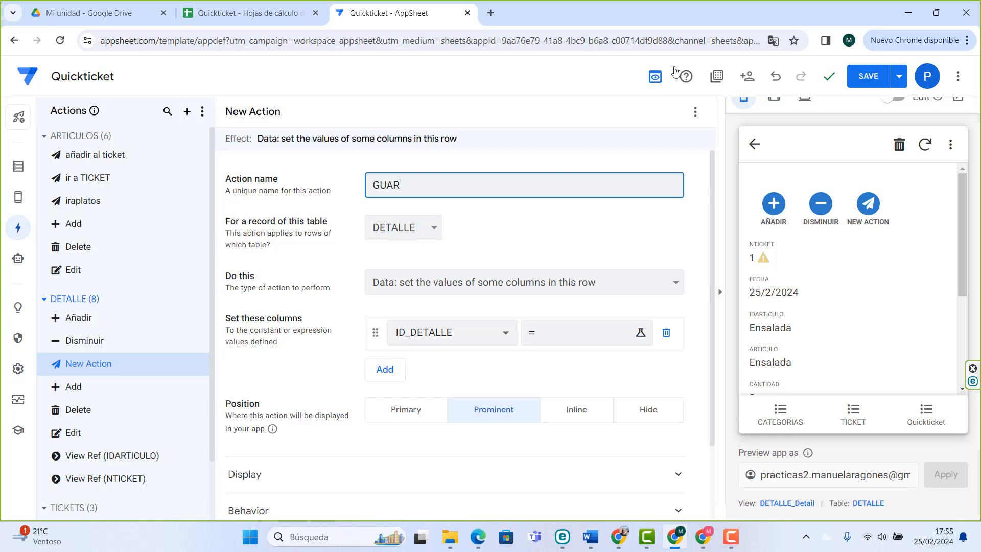
{"action": "type", "text": "DAR LINEA"}
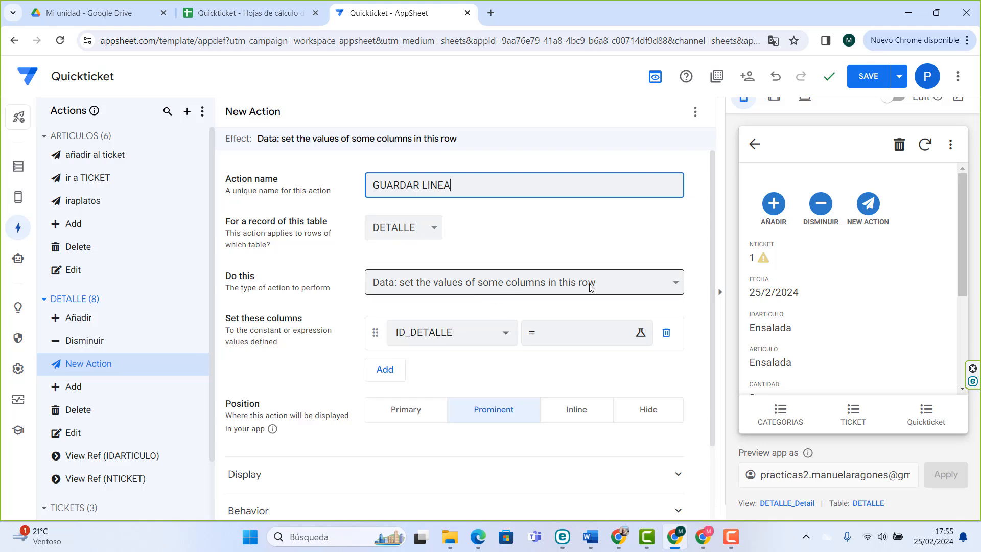
- Make the GUARDAR LINEA action set the ESTADO column to "GUARDADA", and show the Quickticket view in the preview
{"action": "left_click", "coordinate": [490, 332]}
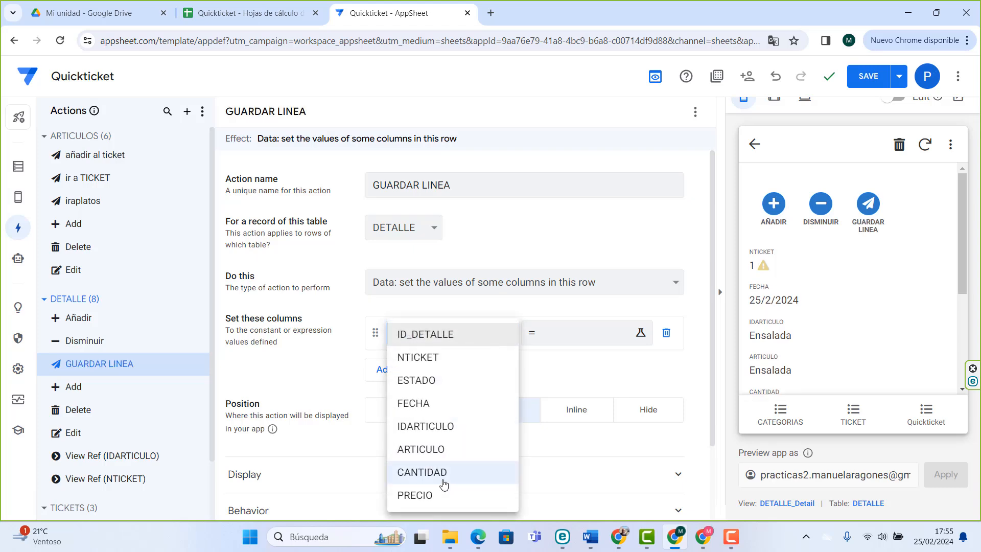
{"action": "left_click", "coordinate": [424, 381]}
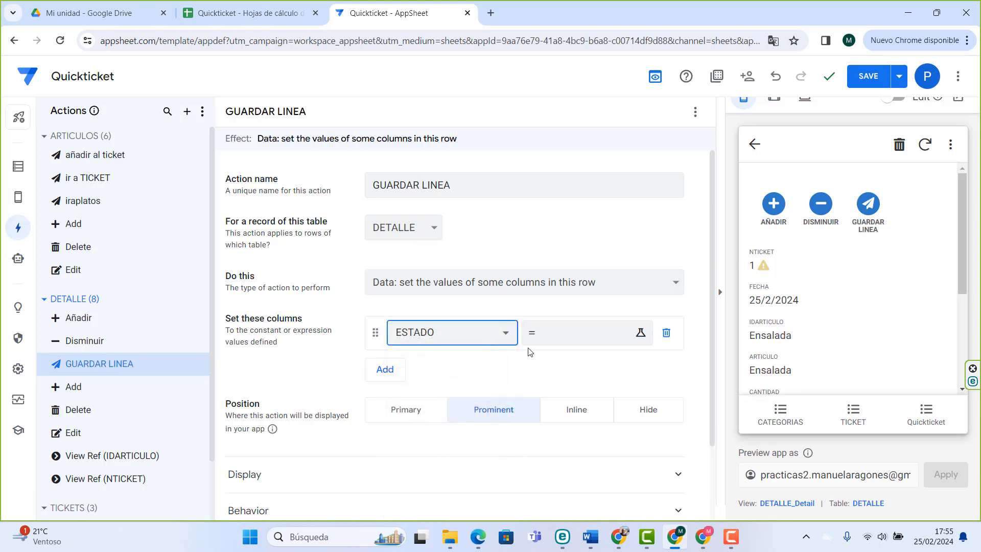
{"action": "left_click", "coordinate": [551, 333]}
{"action": "type", "text": "\""}
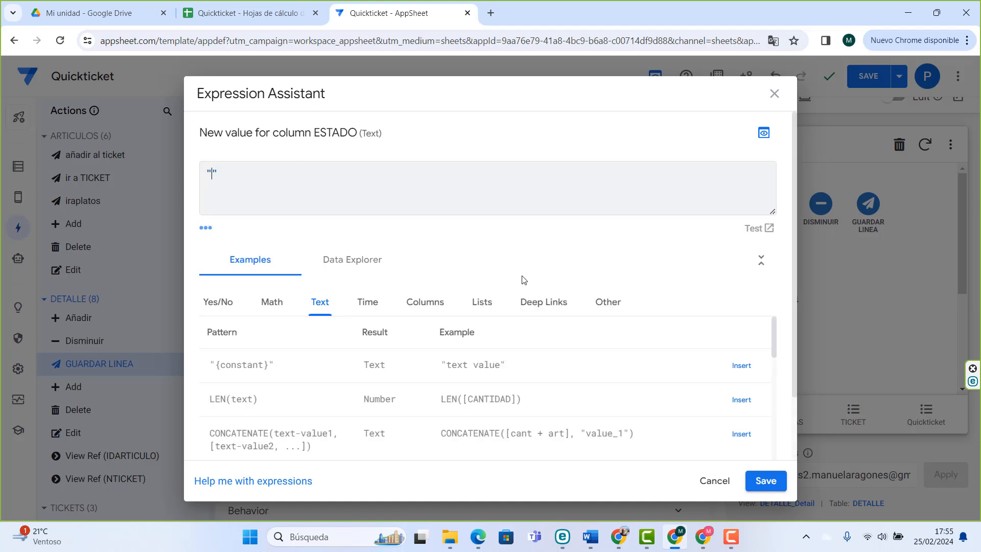
{"action": "type", "text": "GUARDADA"}
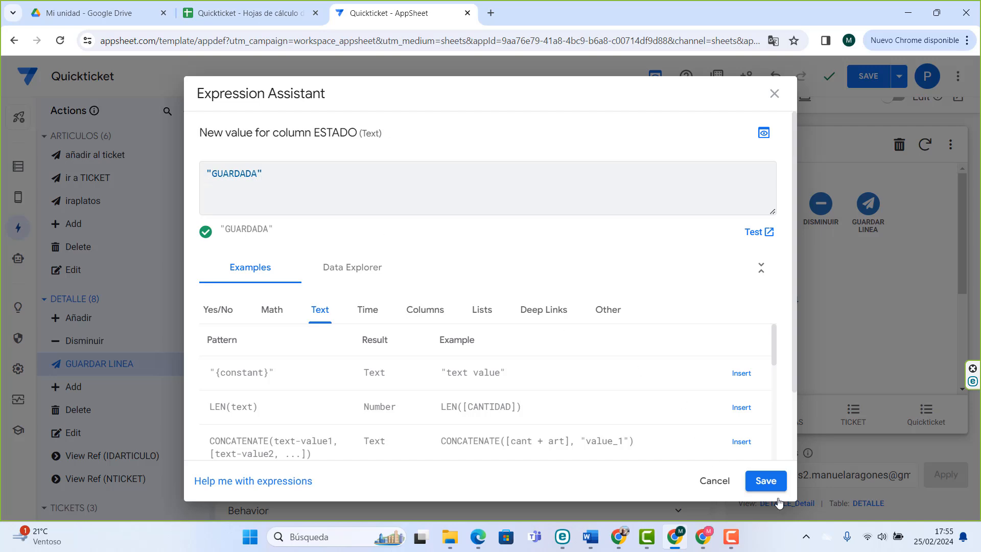
{"action": "left_click", "coordinate": [768, 485]}
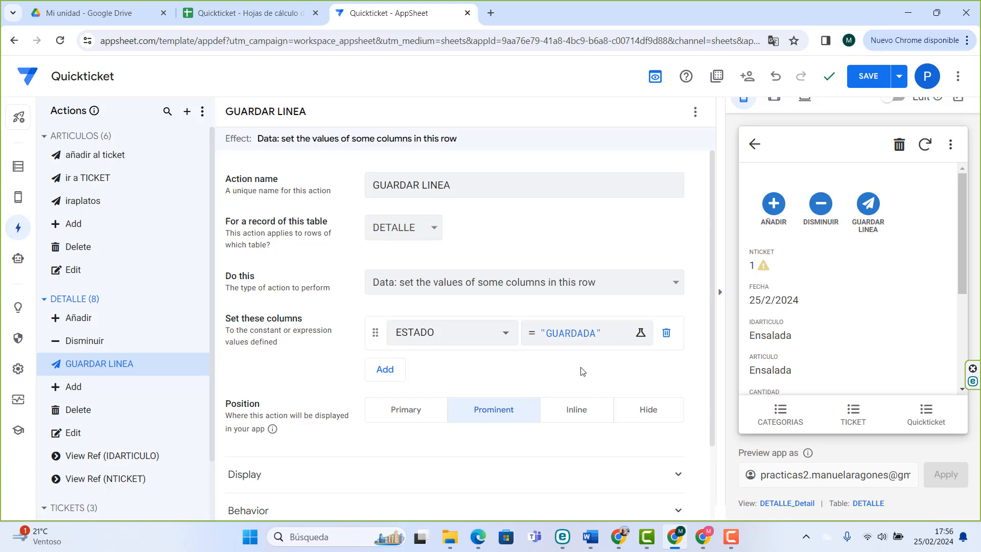
{"action": "left_click", "coordinate": [935, 423]}
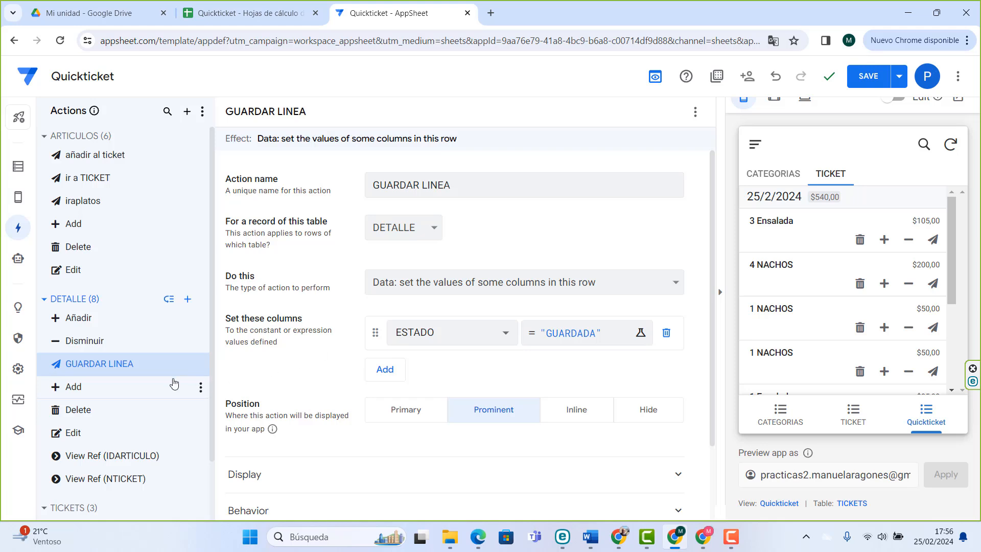
- Create a new action for the TICKETS table and name it GUARDAR TICKET
{"action": "scroll", "coordinate": [153, 393], "scroll_direction": "down", "scroll_amount": 1}
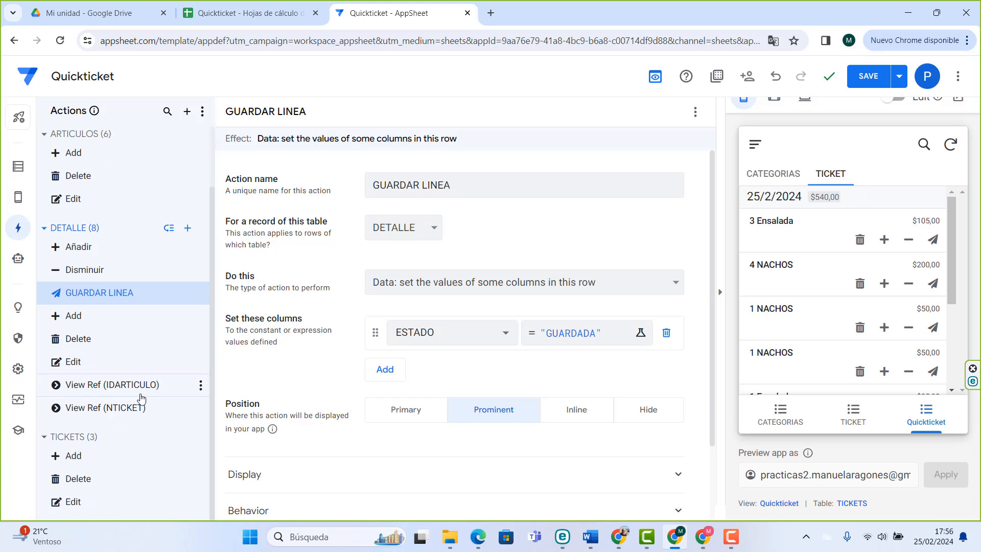
{"action": "left_click", "coordinate": [79, 437]}
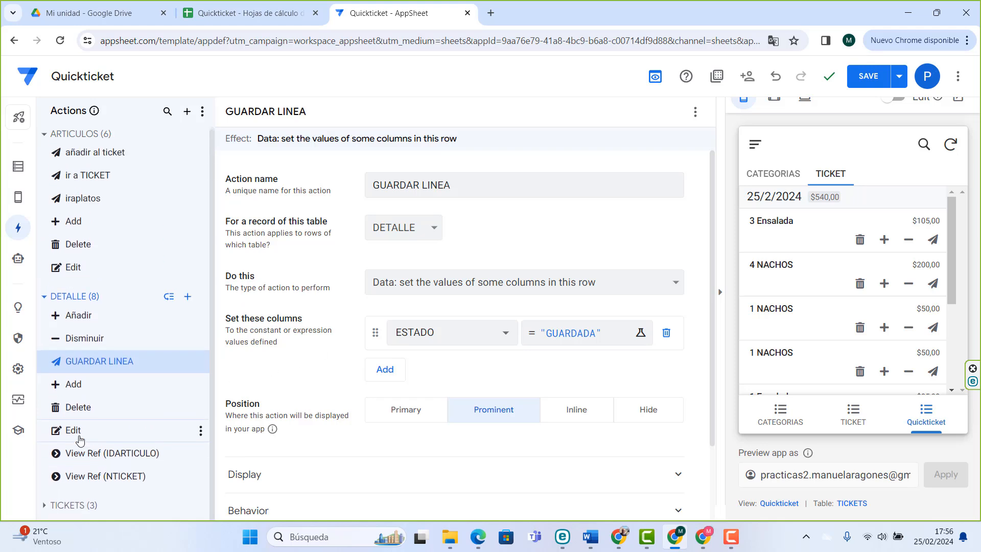
{"action": "double_click", "coordinate": [88, 504]}
{"action": "scroll", "coordinate": [97, 504], "scroll_direction": "down", "scroll_amount": 1}
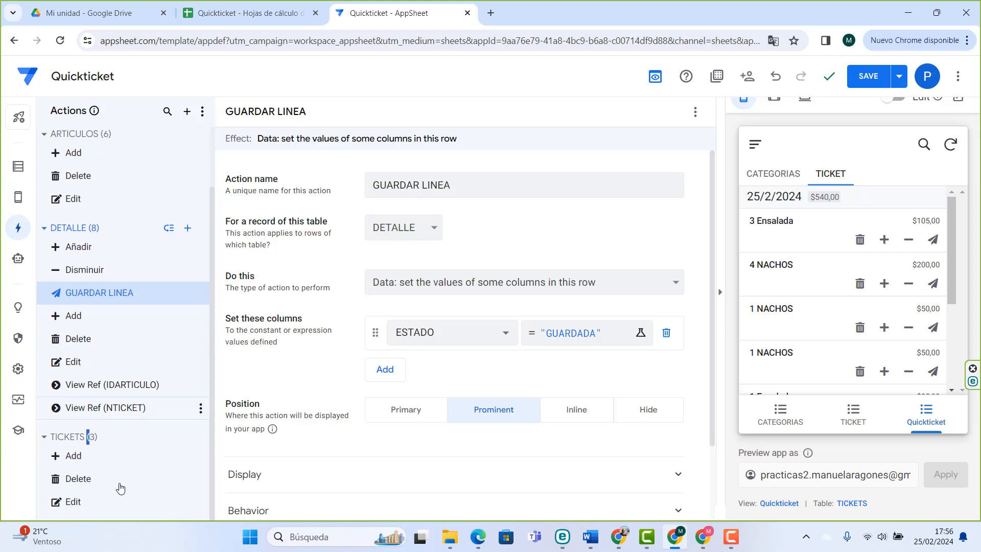
{"action": "left_click", "coordinate": [187, 439]}
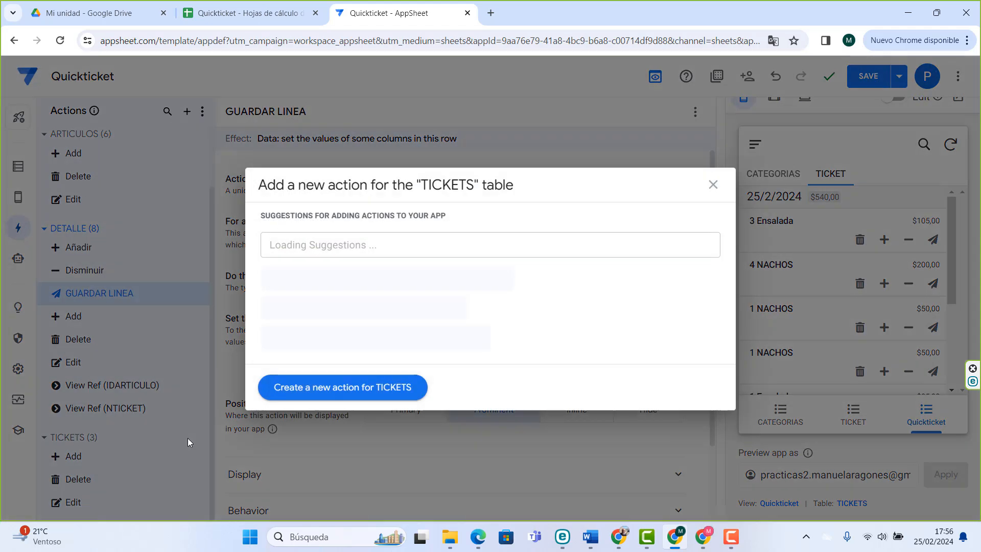
{"action": "left_click", "coordinate": [369, 391]}
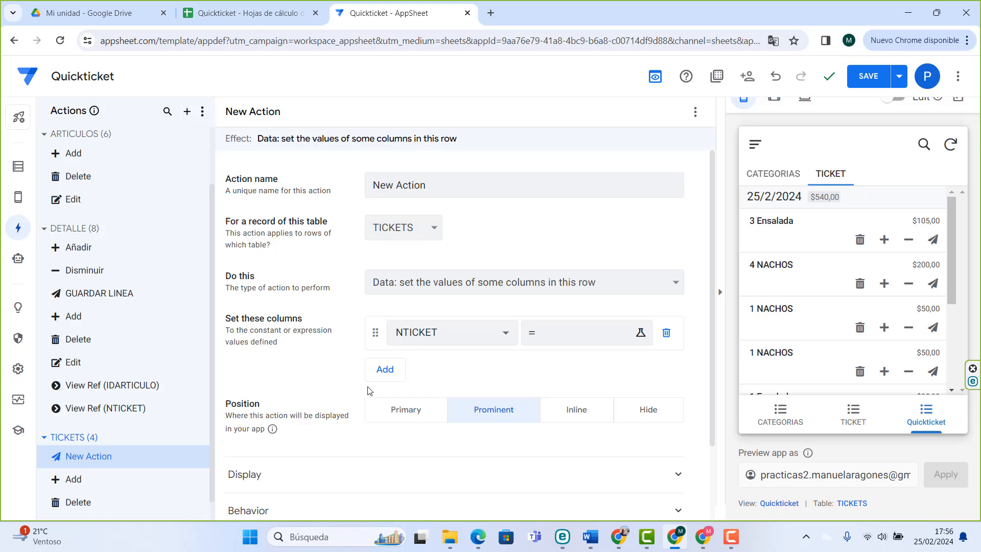
{"action": "left_click", "coordinate": [453, 185]}
{"action": "type", "text": "GU"}
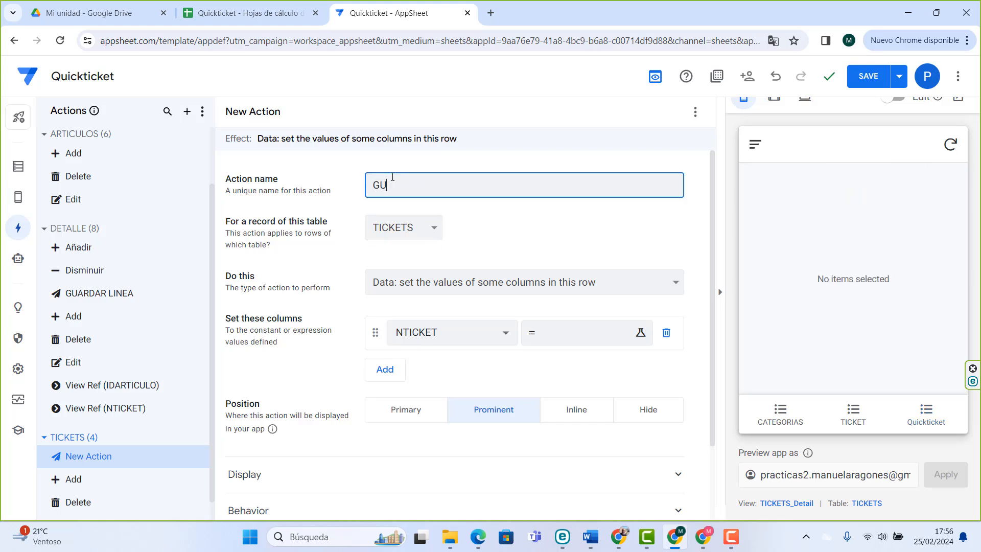
{"action": "type", "text": "ARDAR TICKET"}
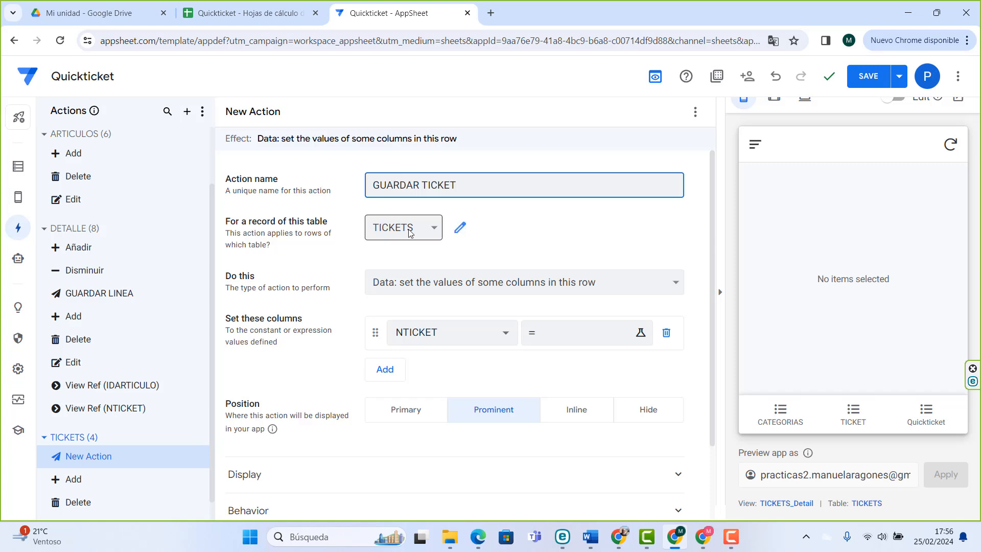
- Set the GUARDAR TICKET action to "Data: execute an action on a set of rows" with TICKETS as the referenced table
{"action": "left_click", "coordinate": [444, 283]}
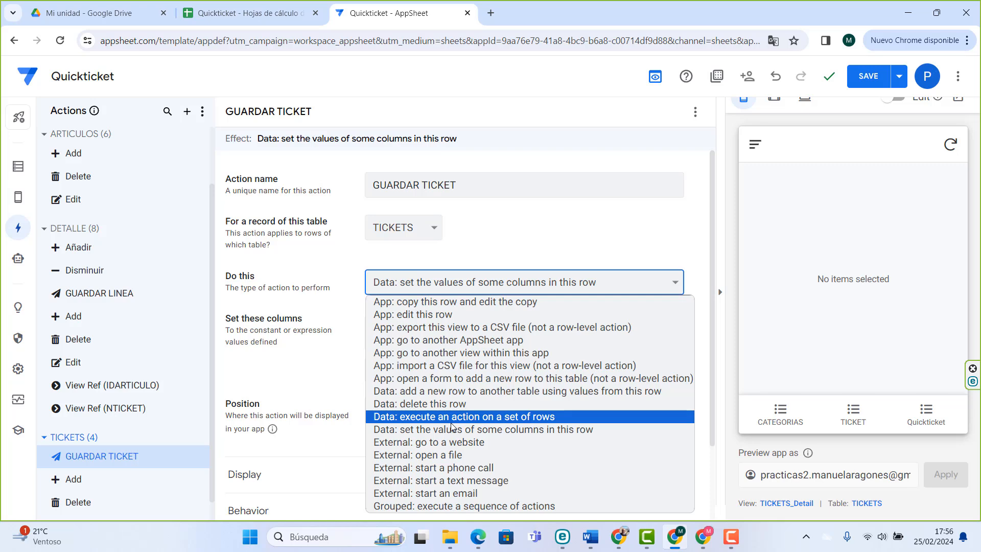
{"action": "left_click", "coordinate": [481, 421]}
{"action": "left_click", "coordinate": [426, 329]}
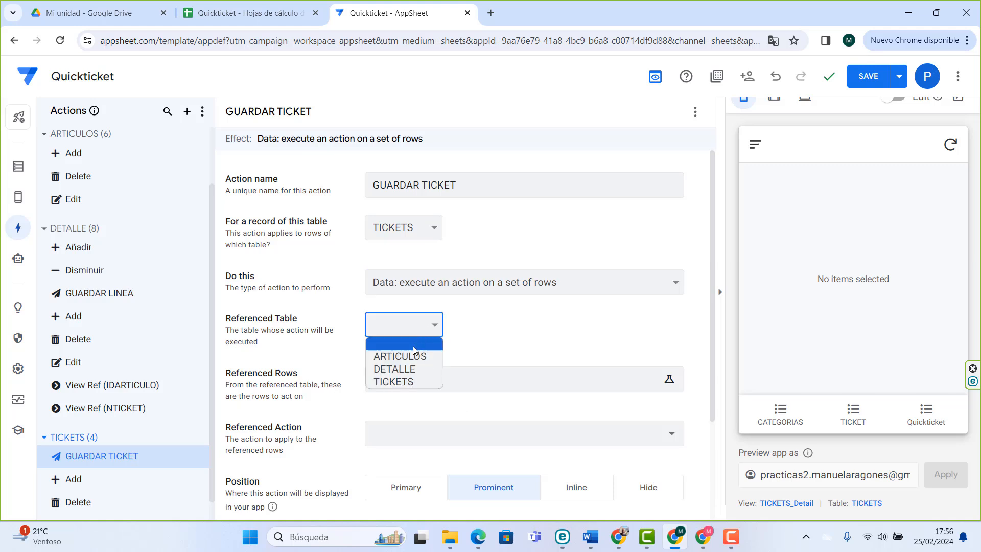
{"action": "left_click", "coordinate": [402, 383]}
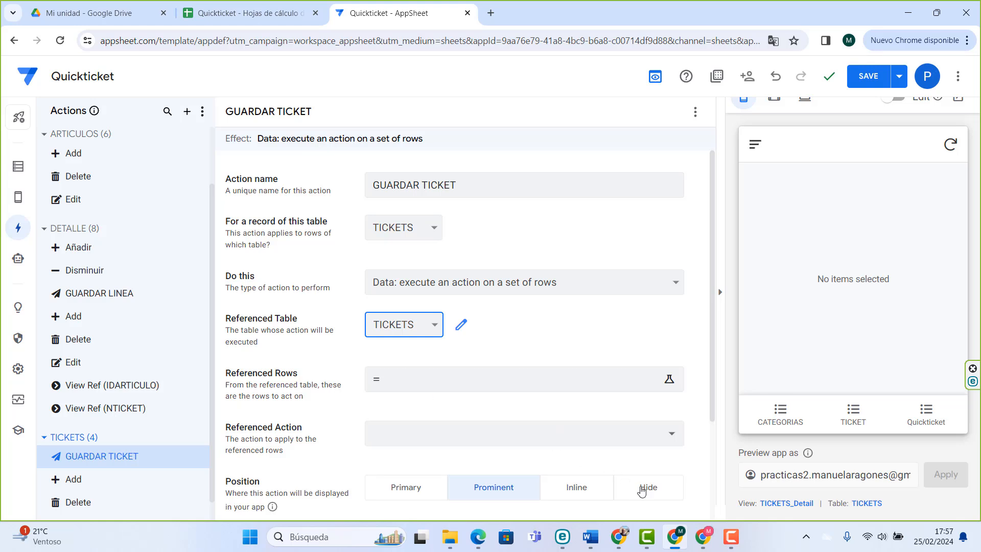
- Paste SELECT(tdetalle[ID],[nfactura]=[_THISROW].[nticket]) as the referenced rows expression and correct its table name to detalle
{"action": "left_click", "coordinate": [499, 389]}
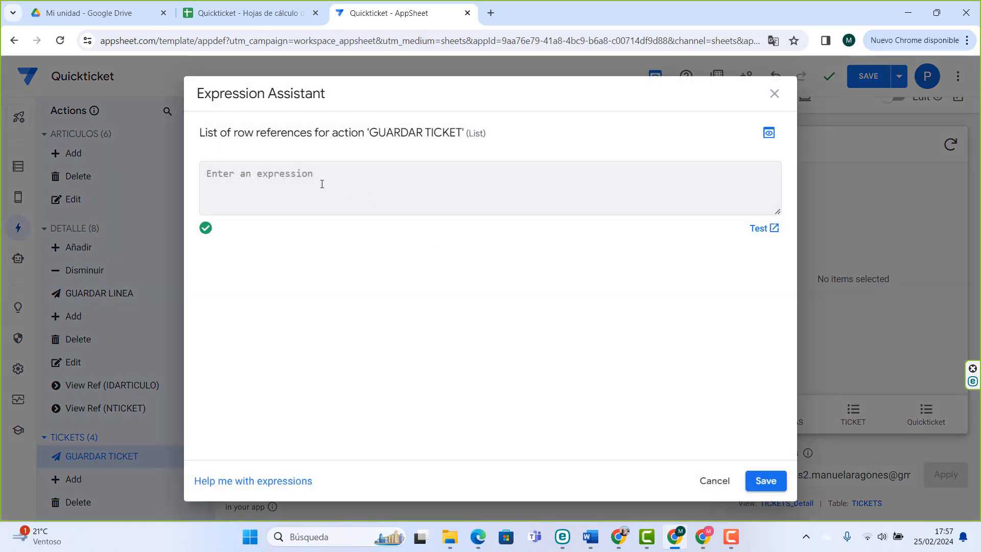
{"action": "right_click", "coordinate": [314, 176]}
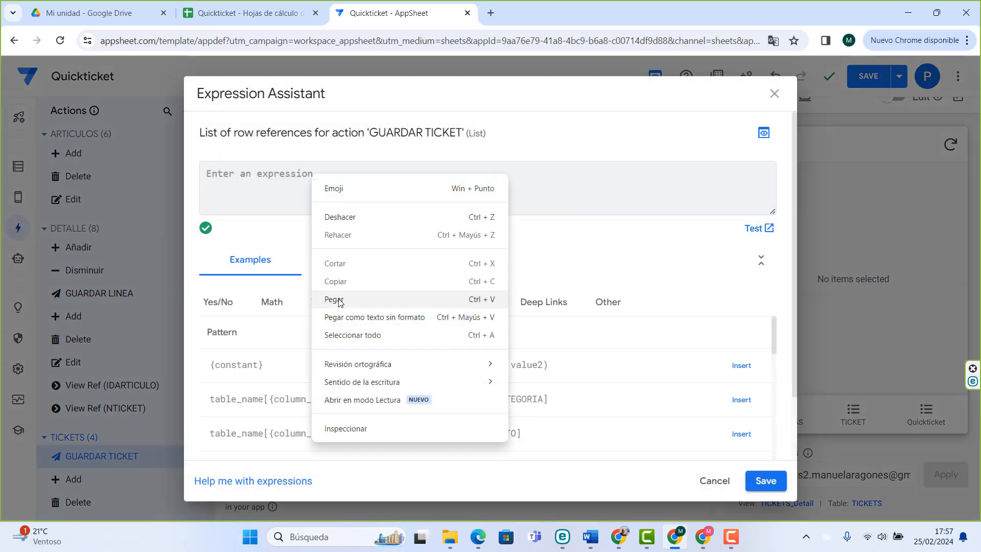
{"action": "left_click", "coordinate": [339, 303]}
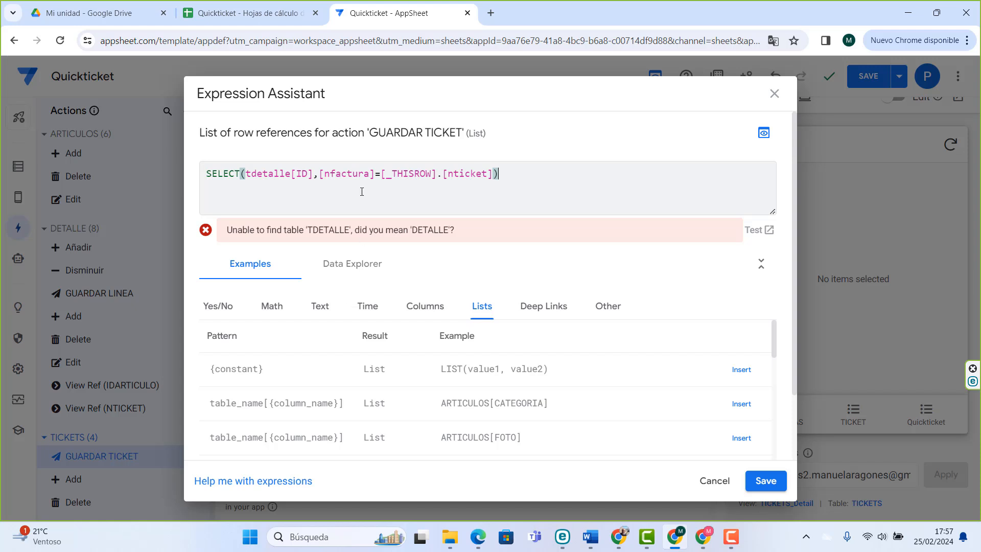
{"action": "left_click", "coordinate": [250, 175]}
{"action": "key", "text": "BackSpace"}
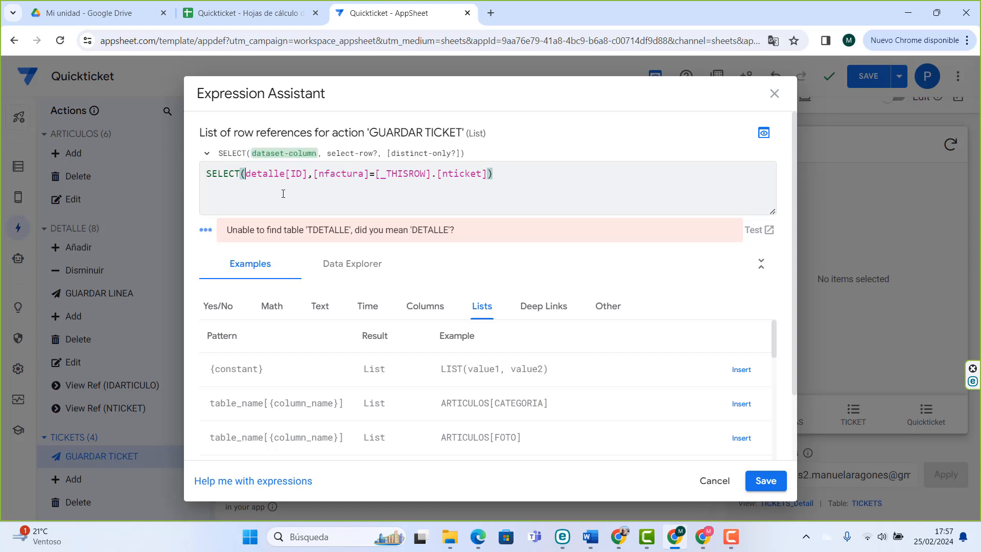
- Replace the ID column with ID_DETALLE in the SELECT expression for the GUARDAR TICKET action's referenced rows
{"action": "left_click", "coordinate": [304, 173]}
{"action": "key", "text": "BackSpace"}
{"action": "key", "text": "BackSpace"}
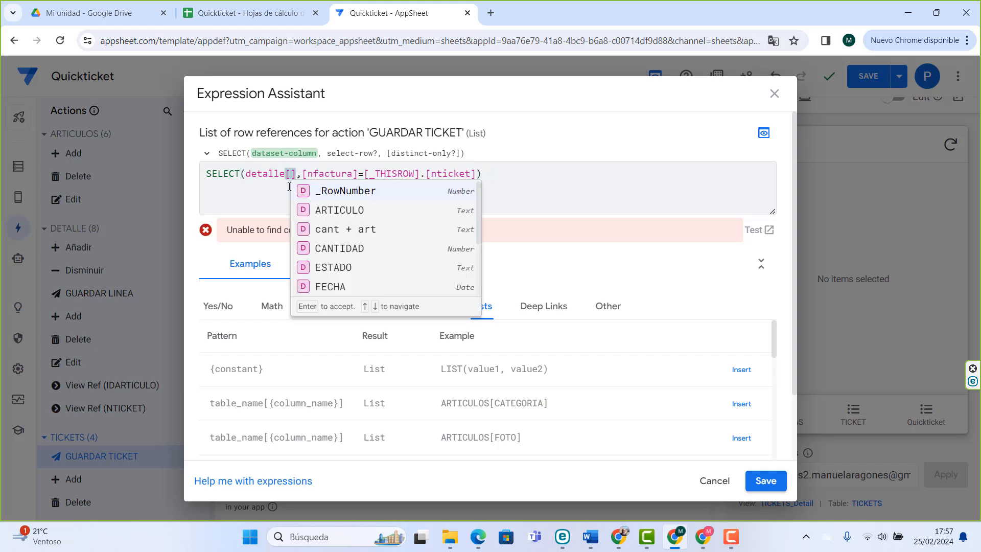
{"action": "scroll", "coordinate": [376, 248], "scroll_direction": "down", "scroll_amount": 2}
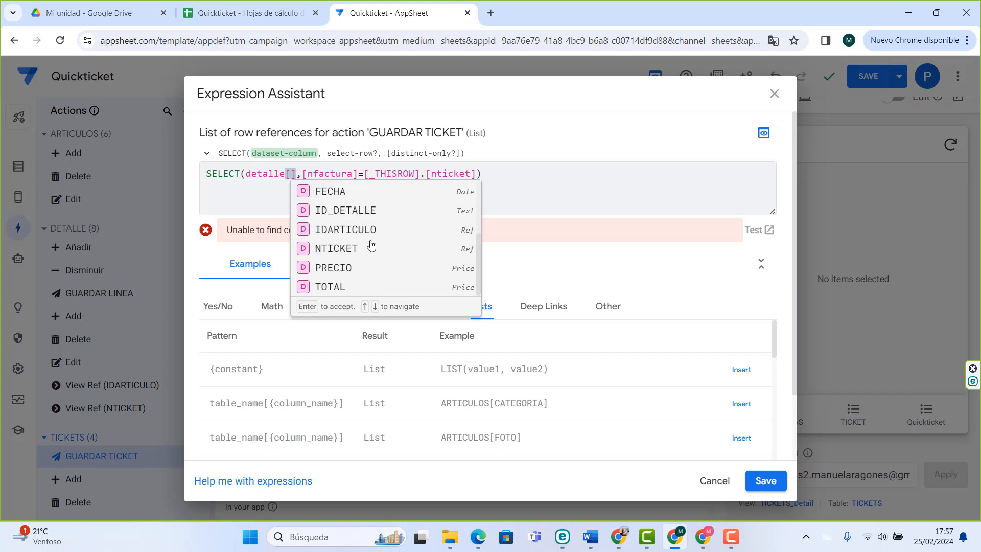
{"action": "left_click", "coordinate": [342, 210]}
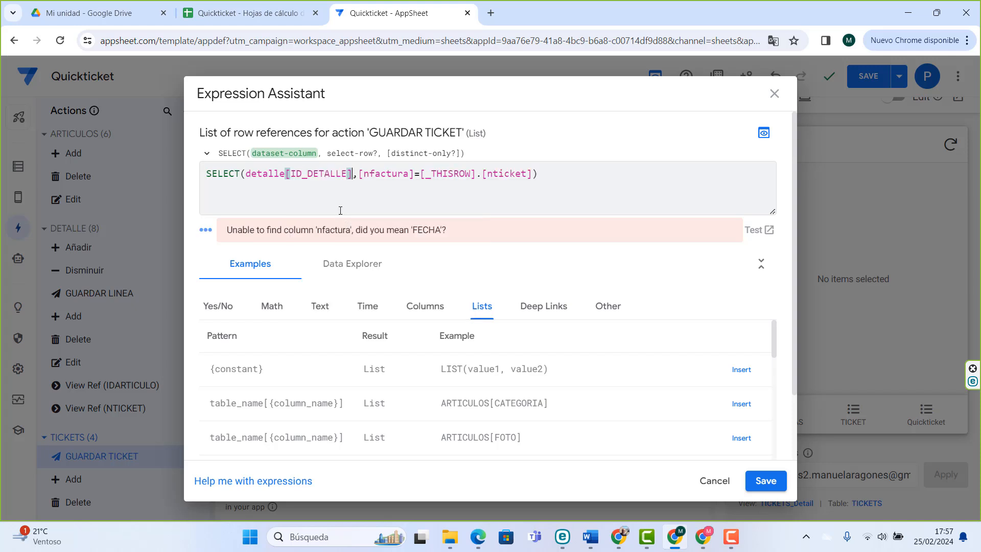
- Replace nfactura with the NTICKET column in the condition of the SELECT expression
{"action": "left_click", "coordinate": [363, 174]}
{"action": "left_click_drag", "start_coordinate": [409, 174], "coordinate": [365, 174]}
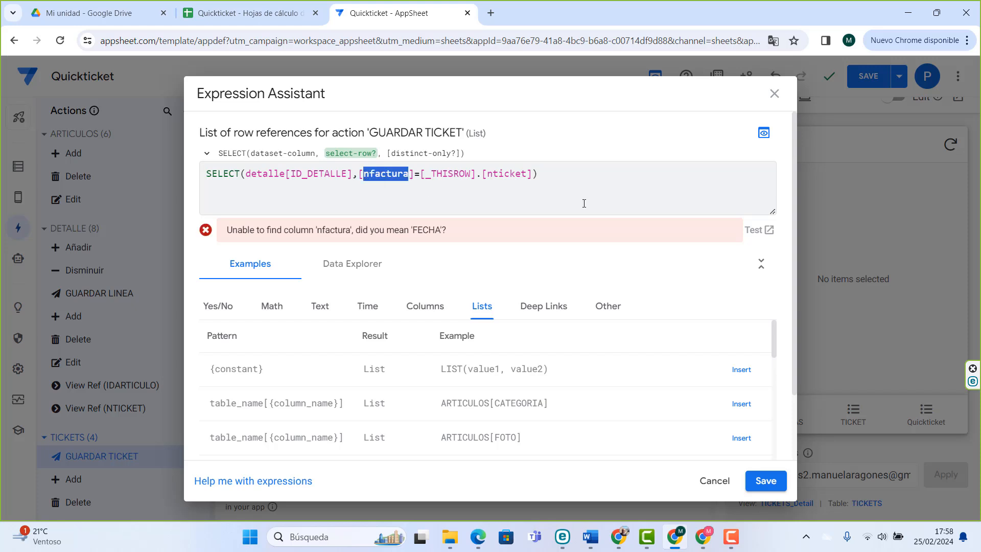
{"action": "type", "text": "TI"}
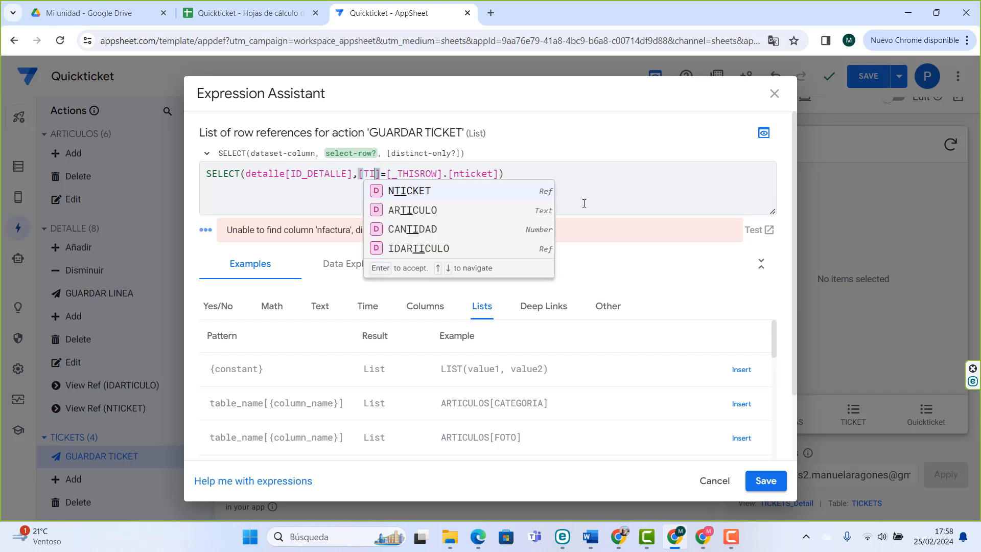
{"action": "key", "text": "BackSpace"}
{"action": "key", "text": "BackSpace"}
{"action": "type", "text": "N"}
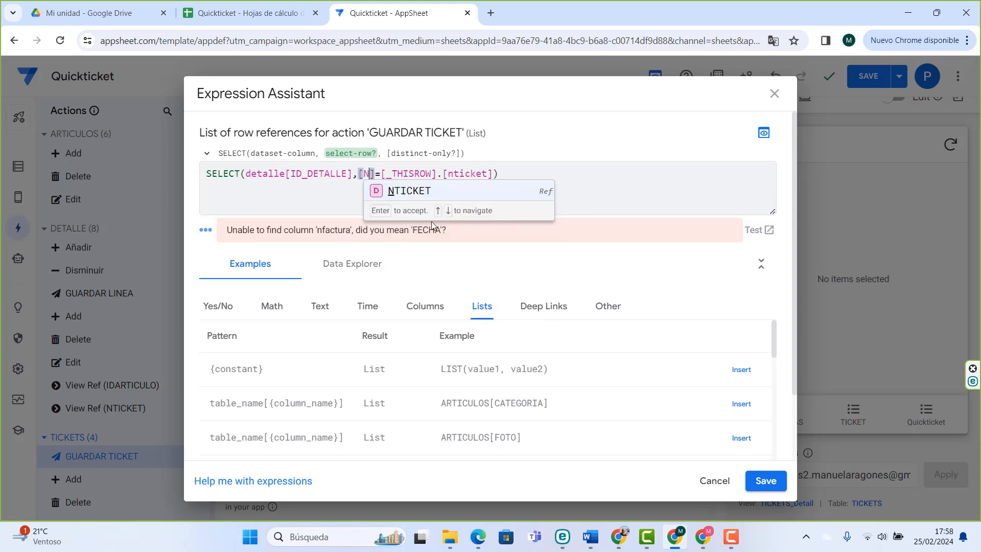
{"action": "left_click", "coordinate": [404, 192]}
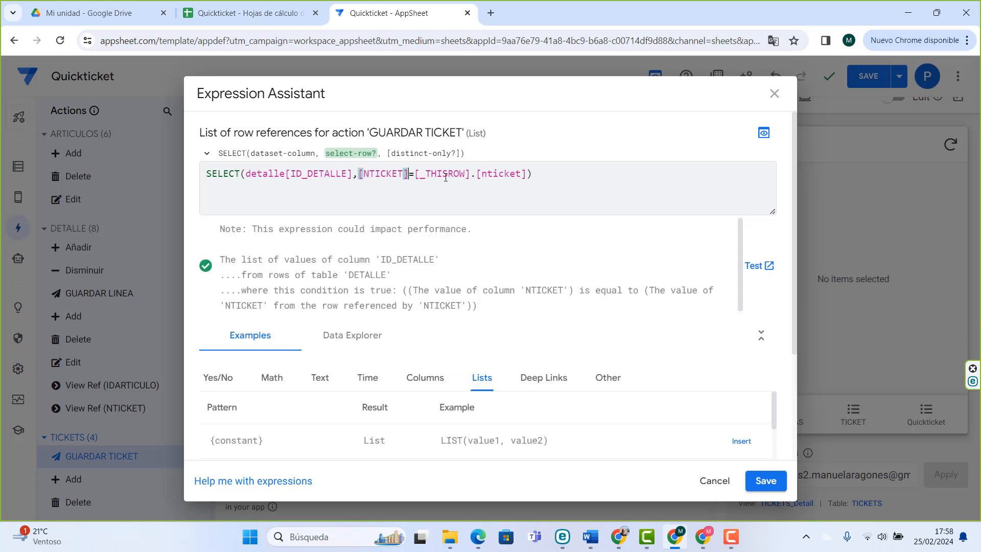
- Replace nticket after [_THISROW] with the NTICKET column and save the referenced rows expression
{"action": "double_click", "coordinate": [491, 172]}
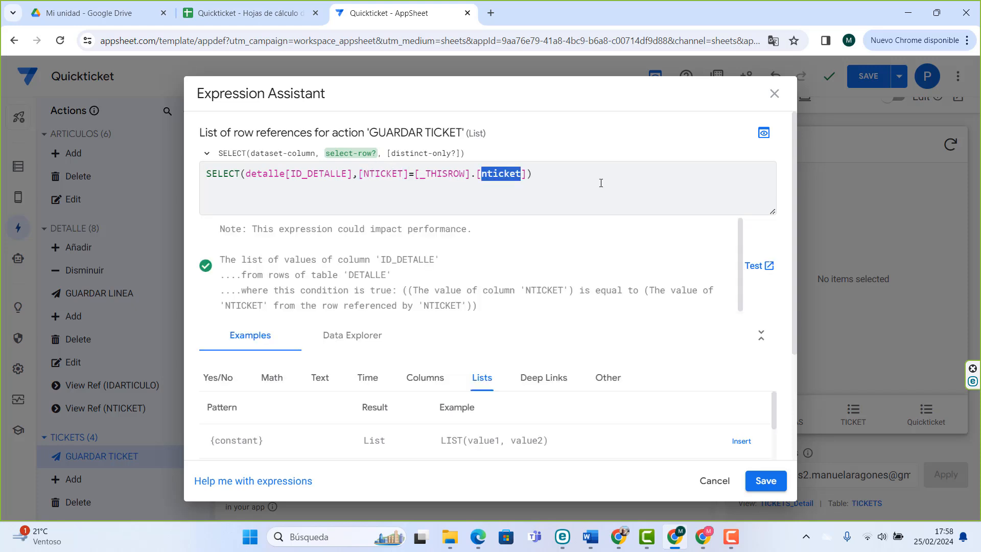
{"action": "type", "text": "N"}
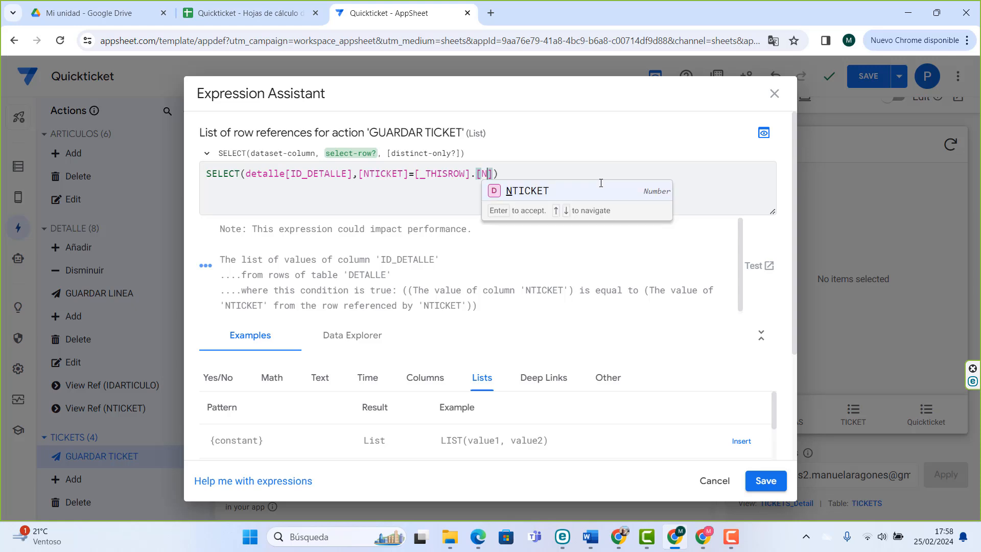
{"action": "left_click", "coordinate": [539, 193]}
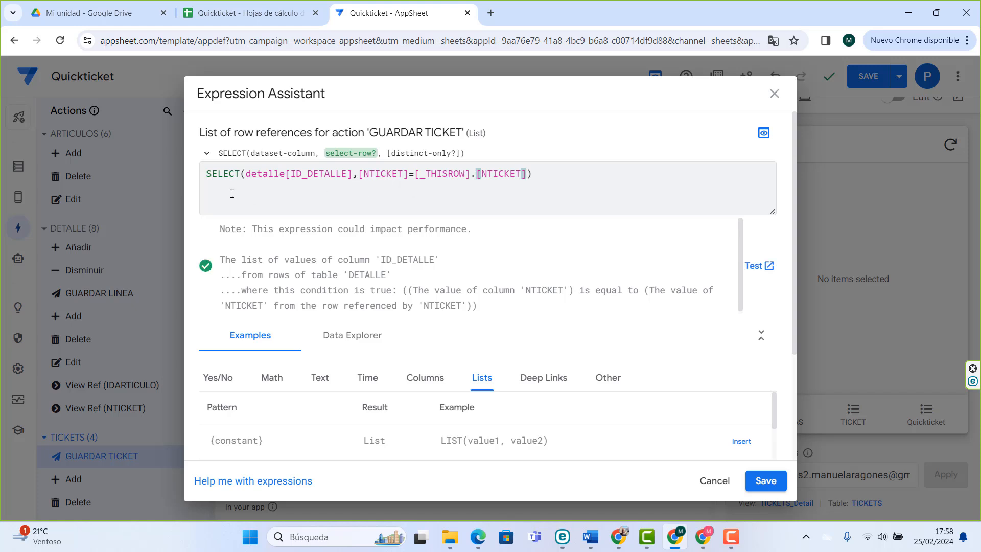
{"action": "left_click_drag", "start_coordinate": [245, 174], "coordinate": [529, 173]}
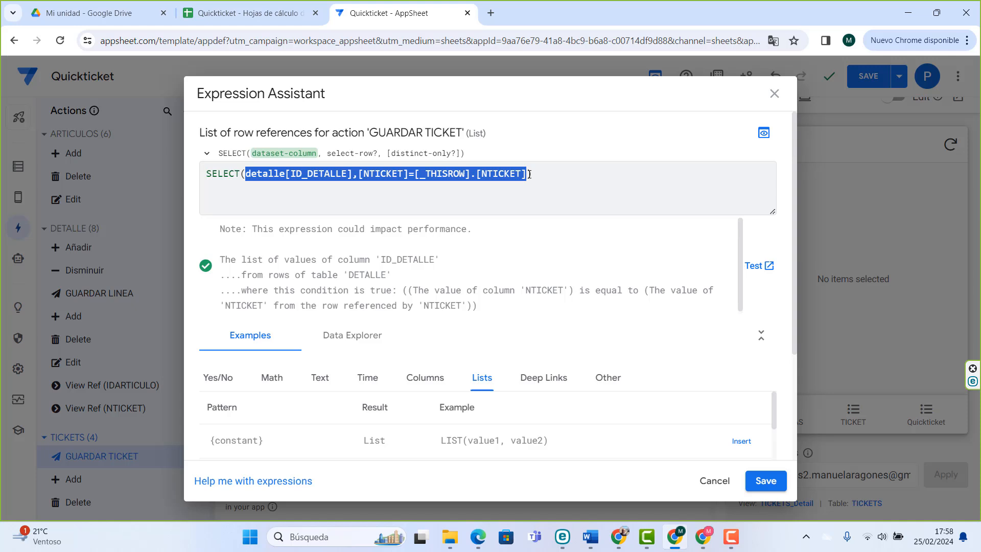
{"action": "left_click", "coordinate": [527, 209]}
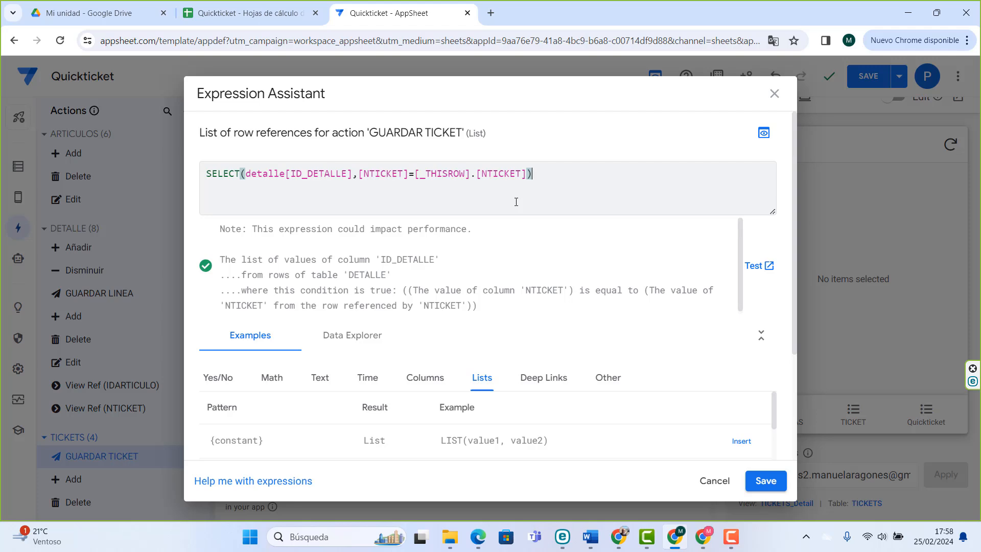
{"action": "left_click", "coordinate": [765, 482]}
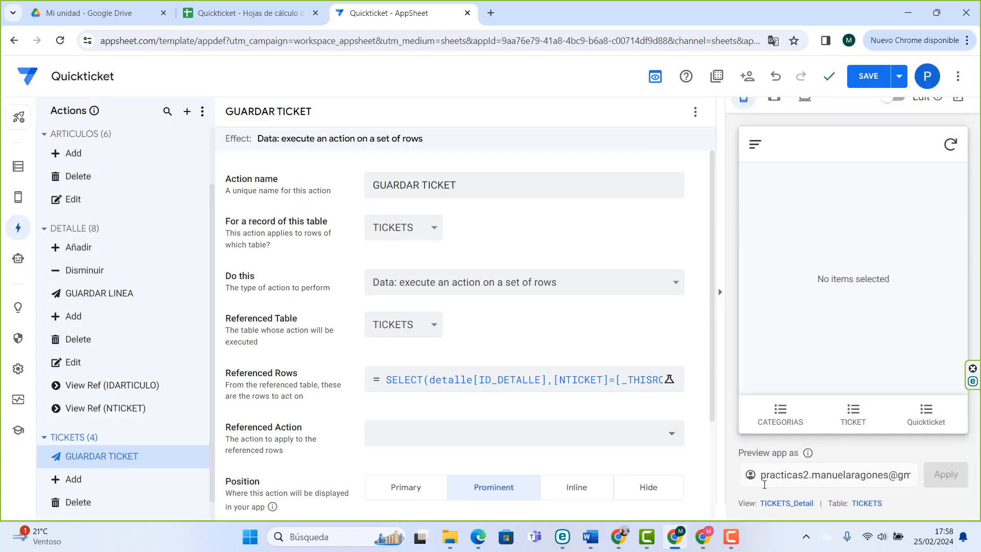
- Set the GUARDAR TICKET action's referenced action to Delete and save the app
{"action": "left_click", "coordinate": [487, 440]}
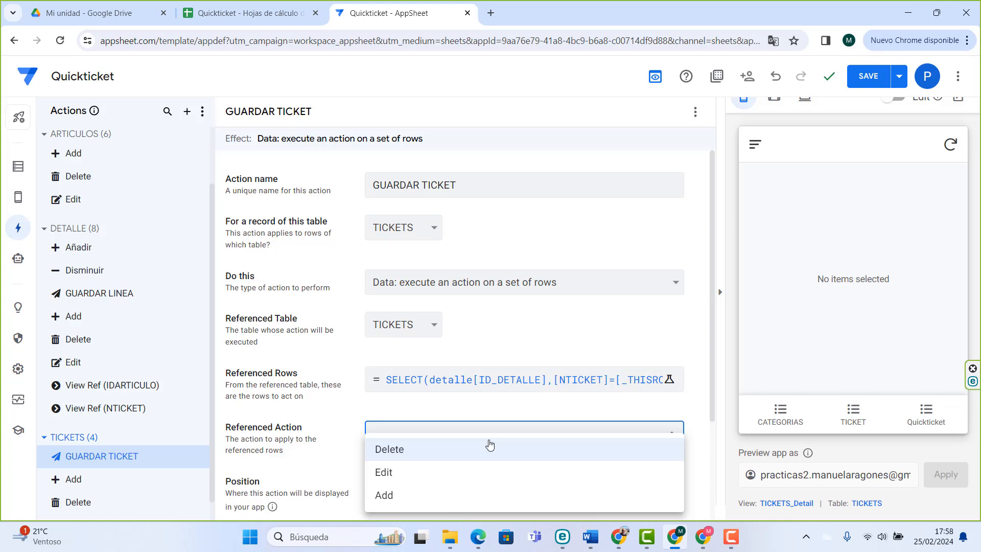
{"action": "left_click", "coordinate": [490, 447]}
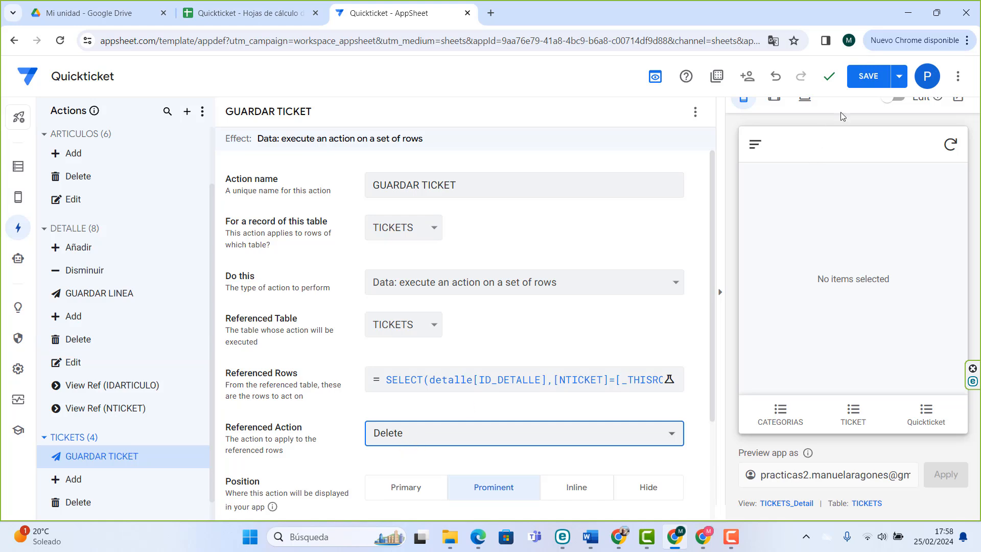
{"action": "left_click", "coordinate": [862, 81]}
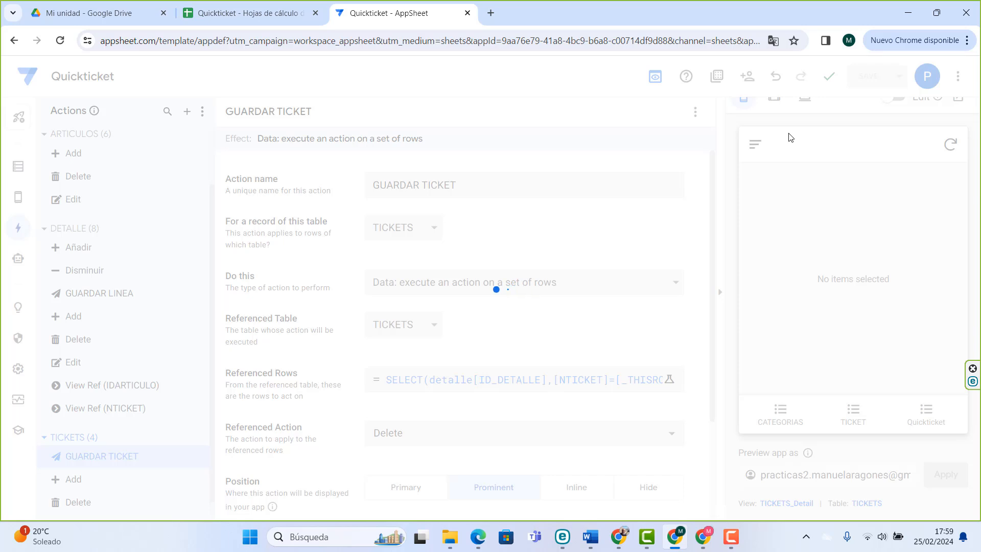
- Change the GUARDAR TICKET action's referenced table to DETALLE and its referenced action to GUARDAR LINEA
{"action": "left_click", "coordinate": [516, 440]}
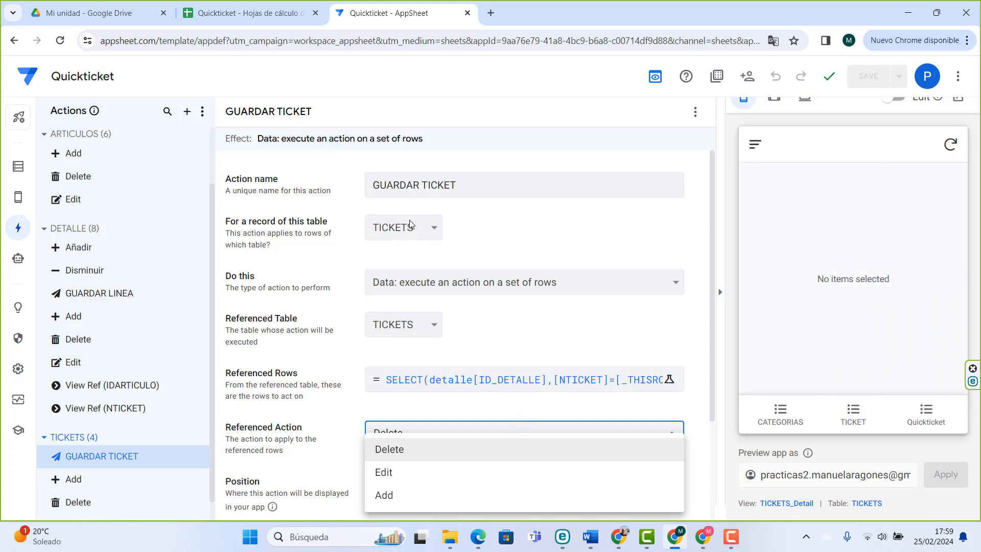
{"action": "left_click", "coordinate": [419, 324]}
{"action": "left_click", "coordinate": [420, 324]}
{"action": "left_click", "coordinate": [408, 357]}
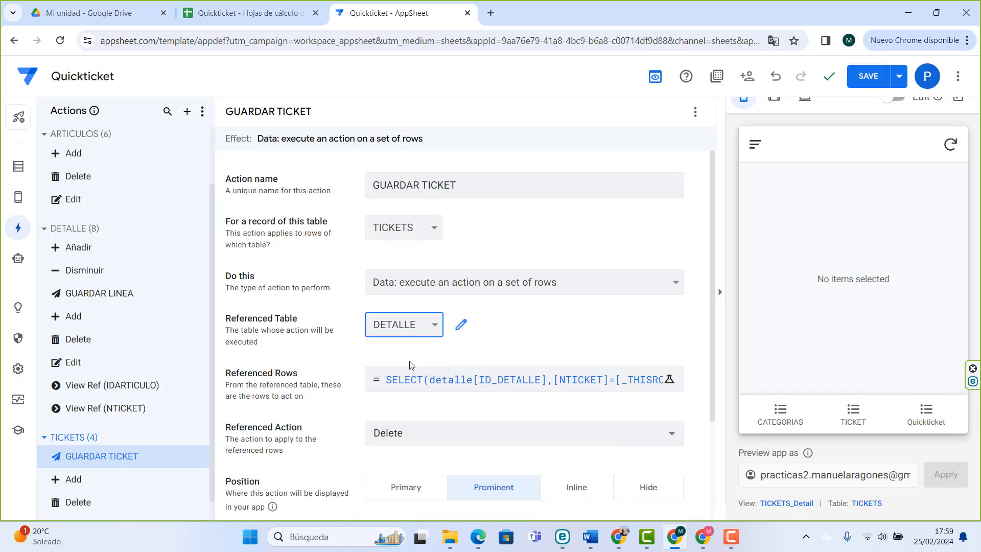
{"action": "left_click", "coordinate": [437, 438]}
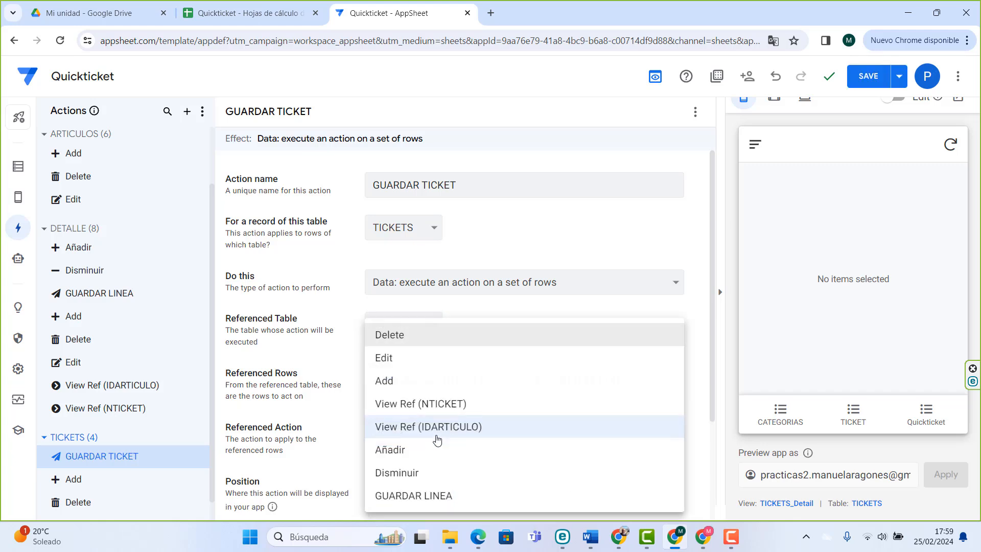
{"action": "left_click", "coordinate": [428, 494]}
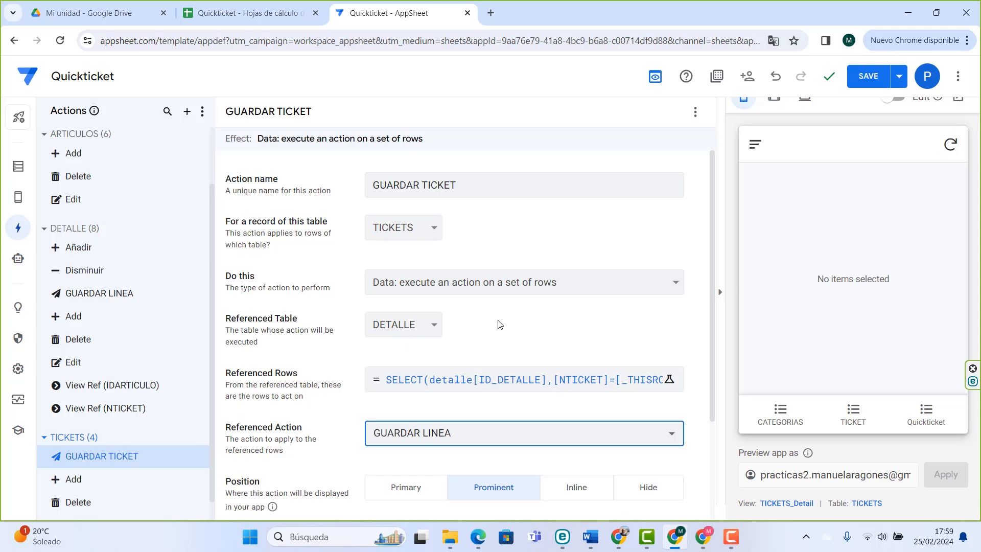
- Review the SELECT expression that defines the GUARDAR TICKET action's referenced rows
{"action": "left_click", "coordinate": [473, 390]}
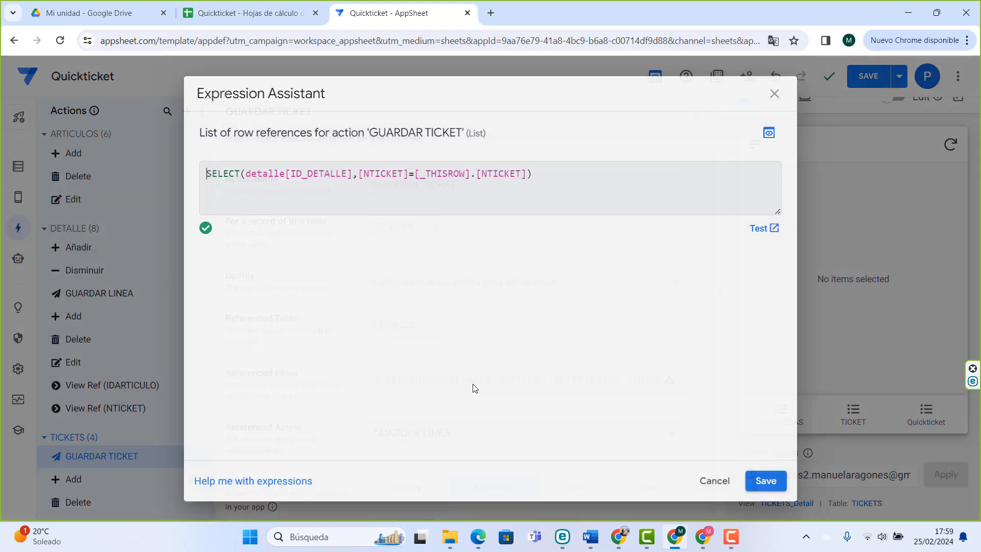
{"action": "left_click_drag", "start_coordinate": [203, 175], "coordinate": [538, 192]}
{"action": "left_click", "coordinate": [398, 177]}
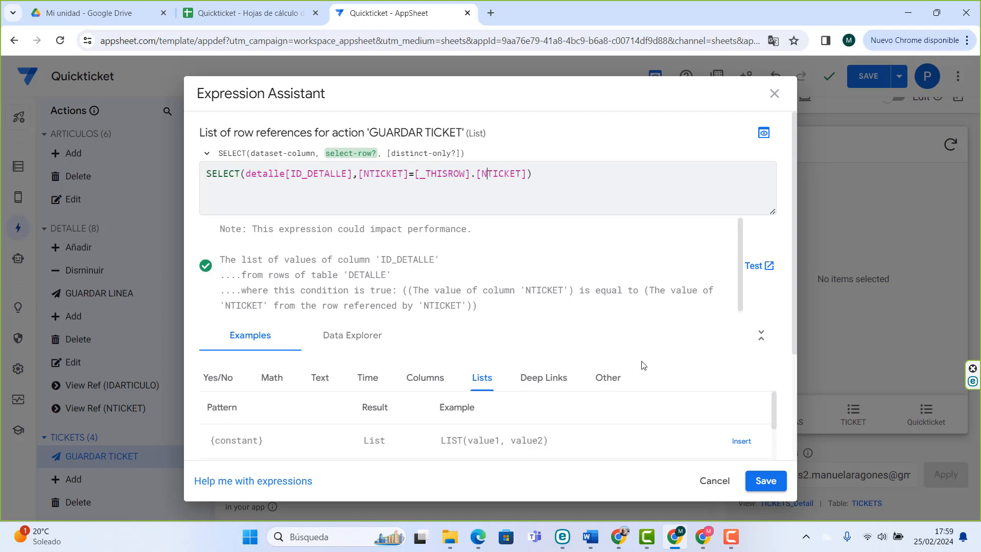
{"action": "left_click", "coordinate": [714, 485]}
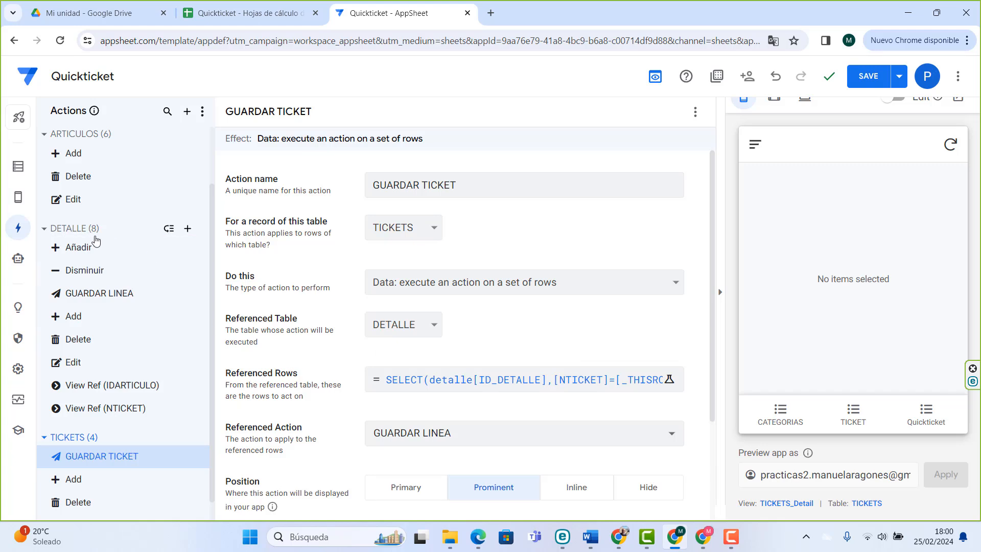
- Create a DETALLE action named GUARDAR that performs "App: go to another view within this app"
{"action": "left_click", "coordinate": [187, 228]}
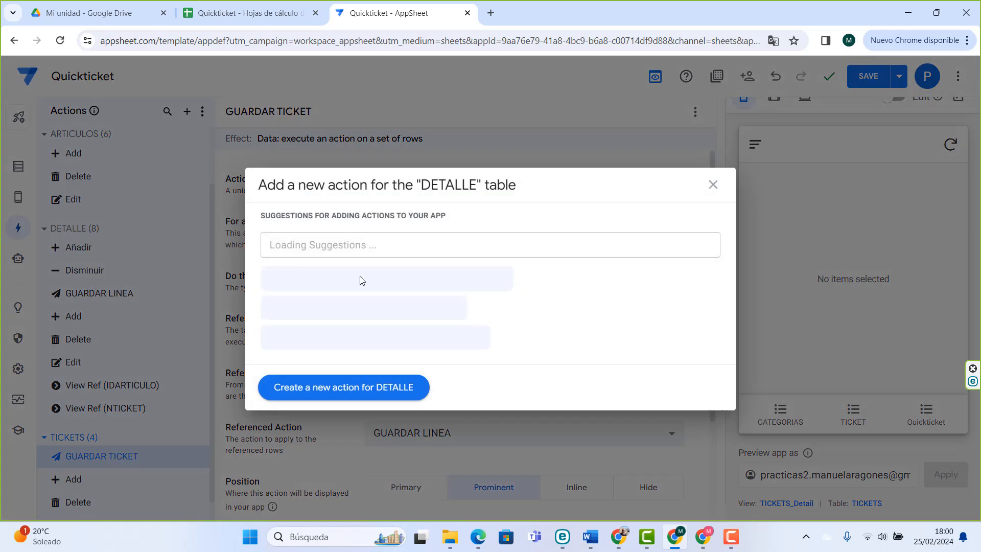
{"action": "left_click", "coordinate": [395, 387]}
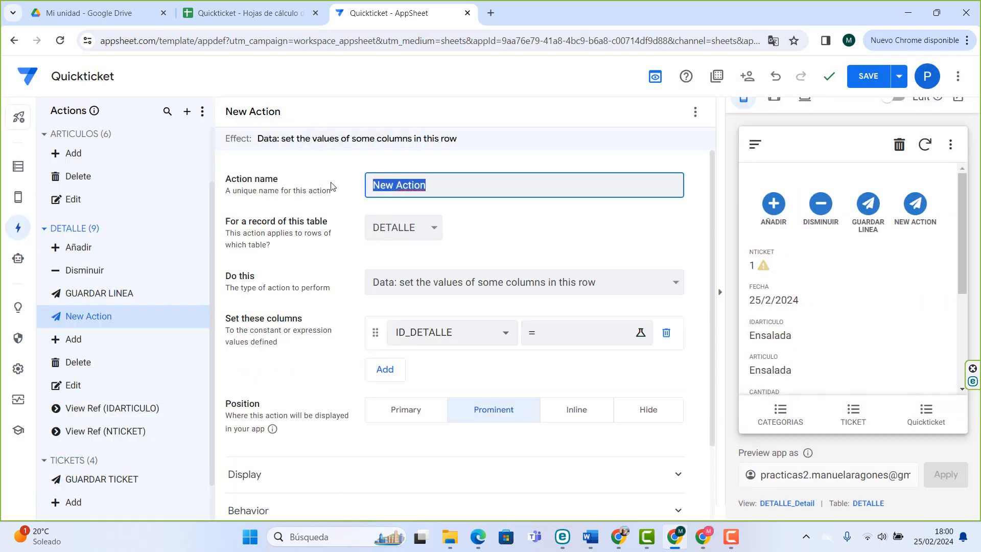
{"action": "type", "text": "GUARDAR"}
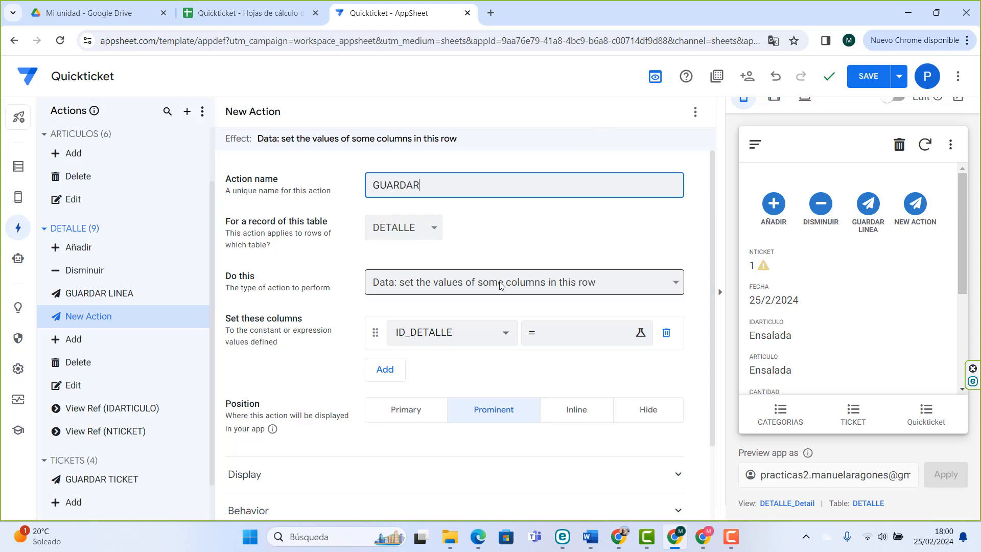
{"action": "left_click", "coordinate": [454, 282]}
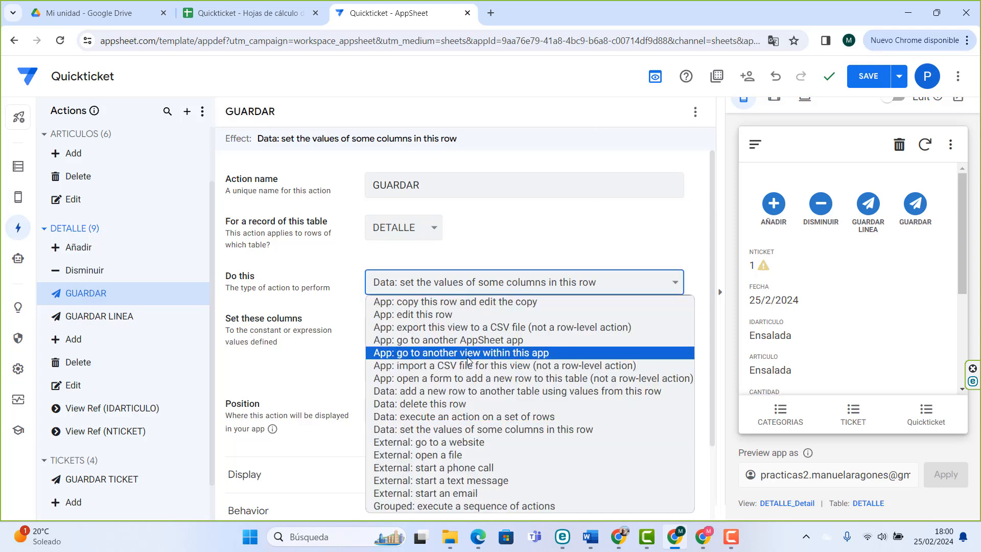
{"action": "left_click", "coordinate": [460, 353]}
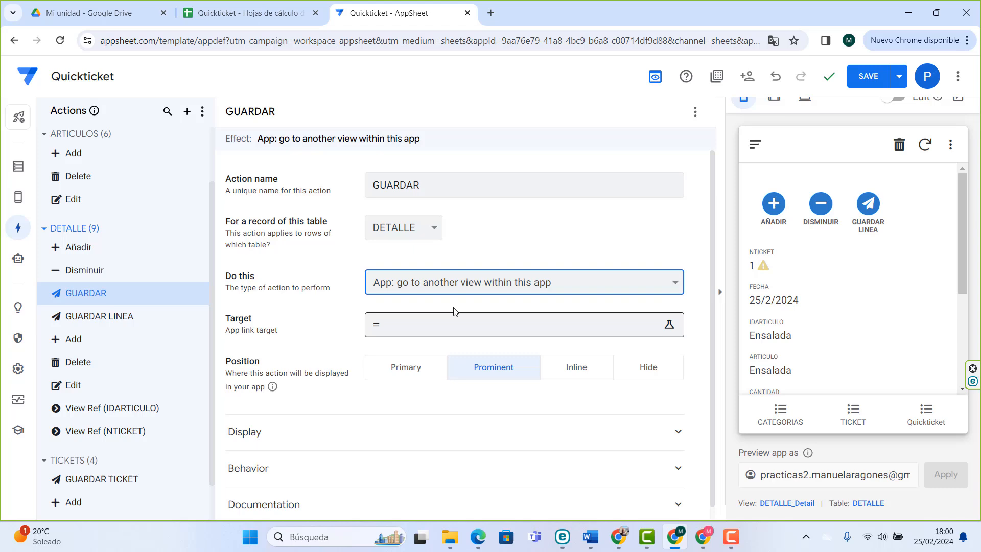
- Enter LINKTOFORM("TICKETS_Form") as the target expression of the GUARDAR action
{"action": "left_click", "coordinate": [493, 330]}
{"action": "type", "text": "LINK"}
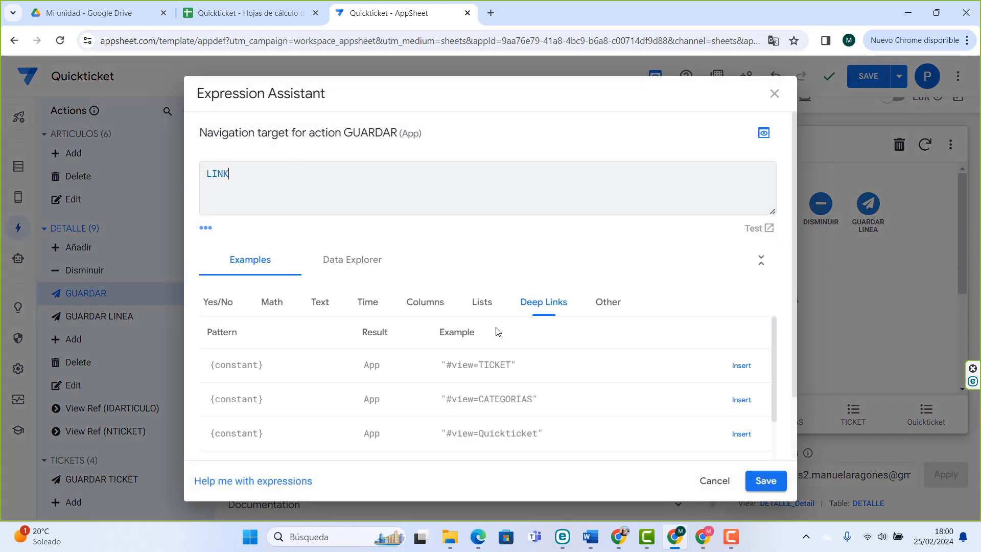
{"action": "type", "text": "TOFORM"}
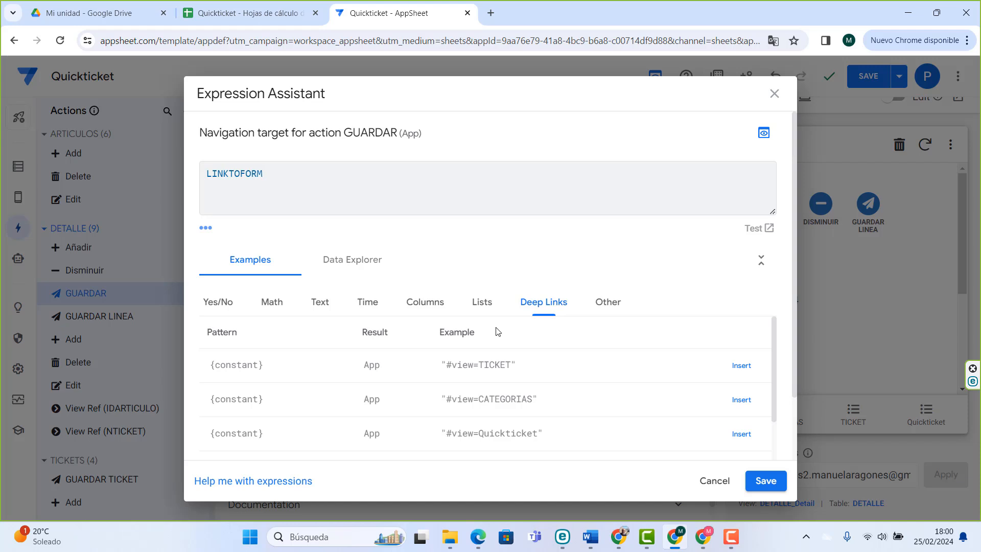
{"action": "type", "text": "(\""}
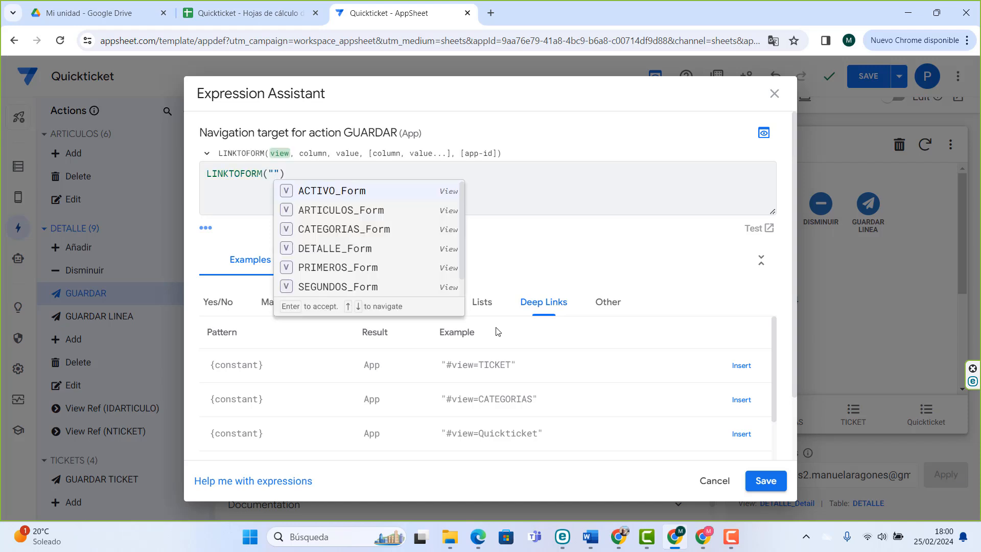
{"action": "scroll", "coordinate": [352, 279], "scroll_direction": "down", "scroll_amount": 1}
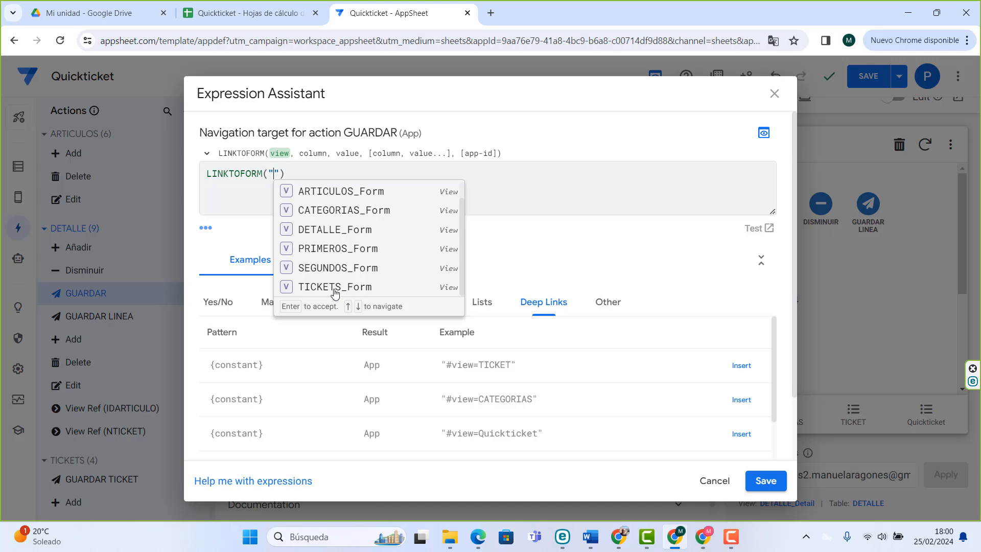
{"action": "left_click", "coordinate": [335, 288]}
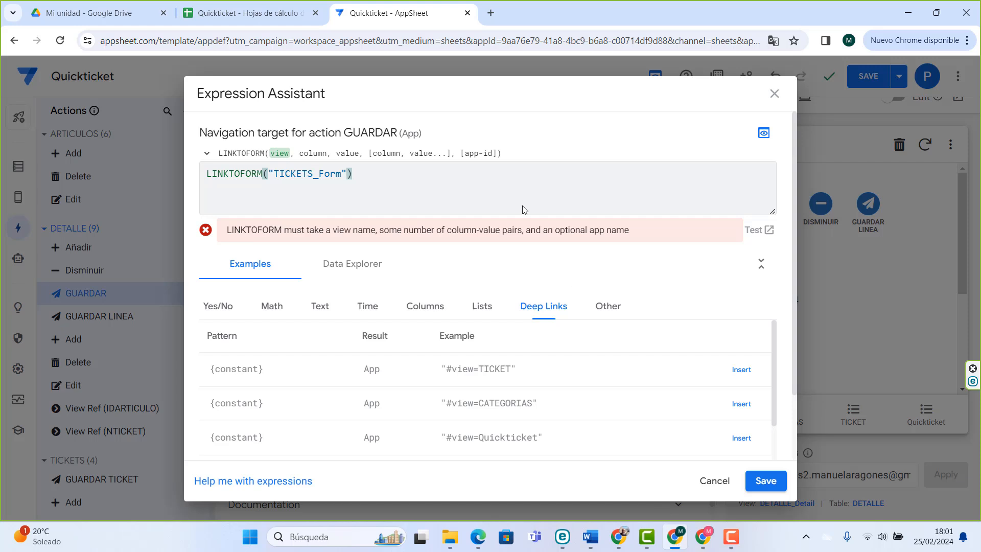
- Change the GUARDAR action's target expression to LINKTOVIEW("TICKETS_Form") and save the app
{"action": "left_click", "coordinate": [261, 177]}
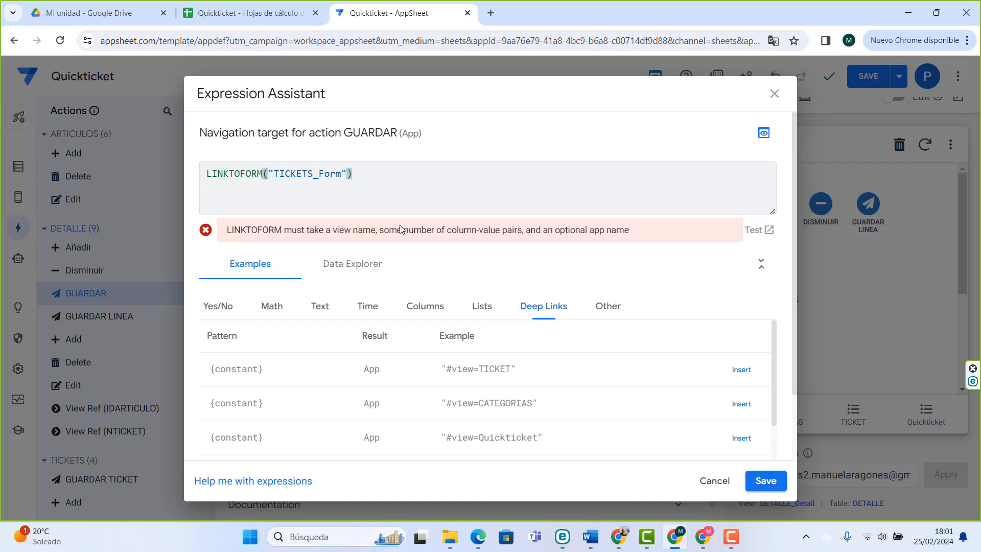
{"action": "key", "text": "BackSpace"}
{"action": "key", "text": "BackSpace"}
{"action": "key", "text": "BackSpace"}
{"action": "key", "text": "BackSpace"}
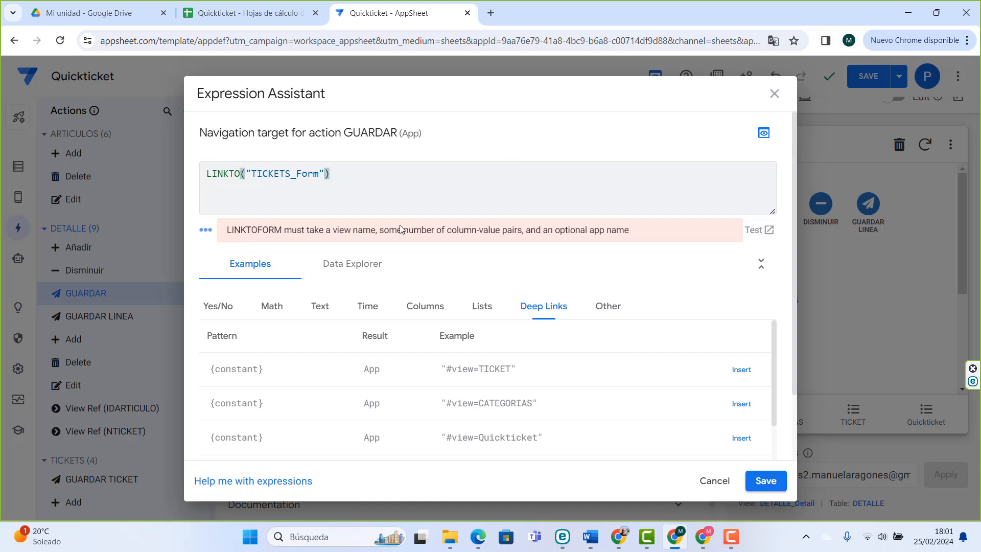
{"action": "type", "text": "VIEW"}
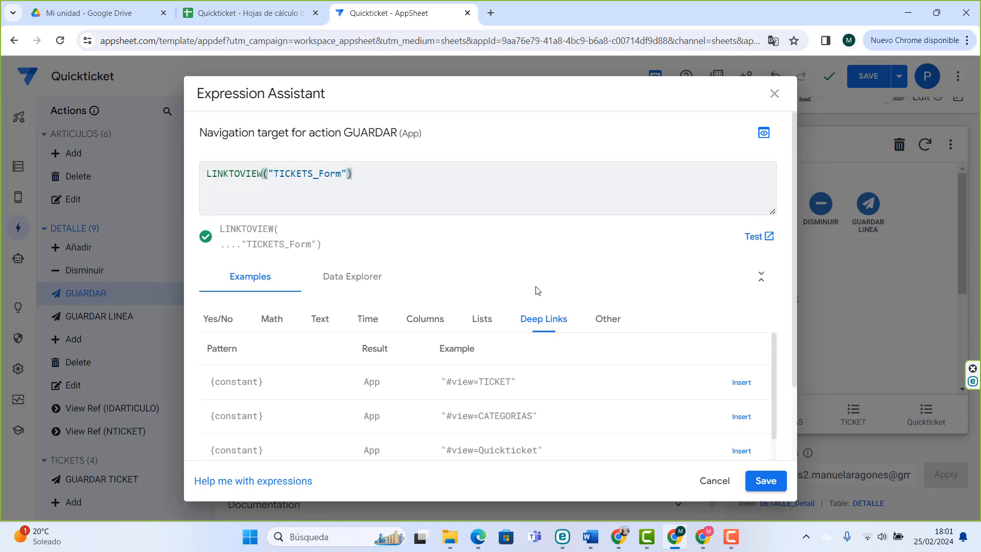
{"action": "left_click", "coordinate": [764, 484]}
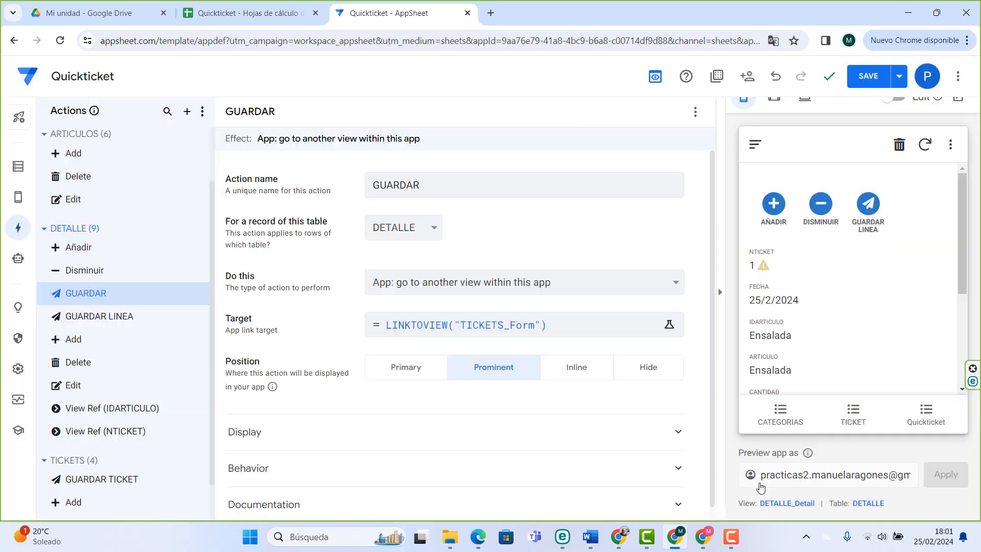
{"action": "left_click", "coordinate": [869, 76]}
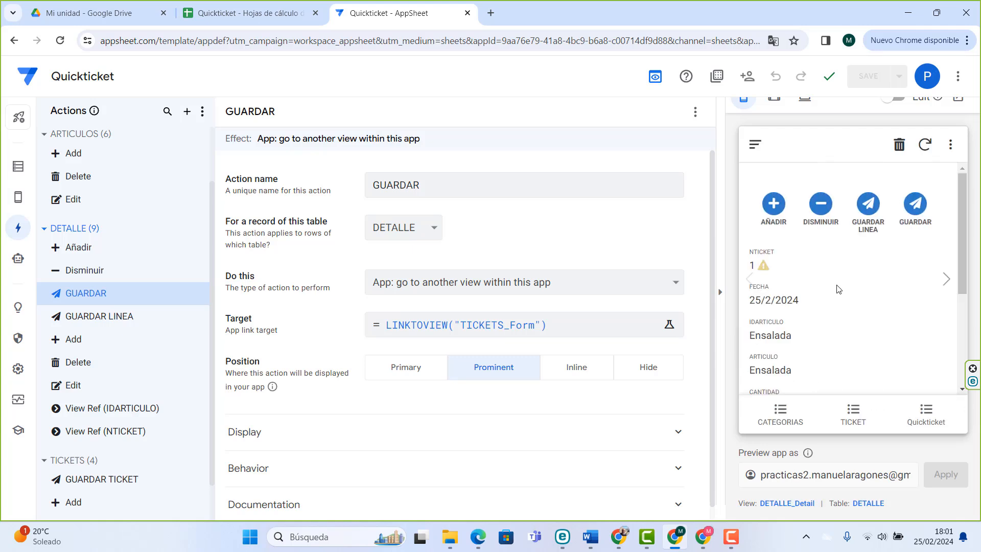
- Set the GUARDAR action's position to Primary and save the app
{"action": "left_click", "coordinate": [782, 424]}
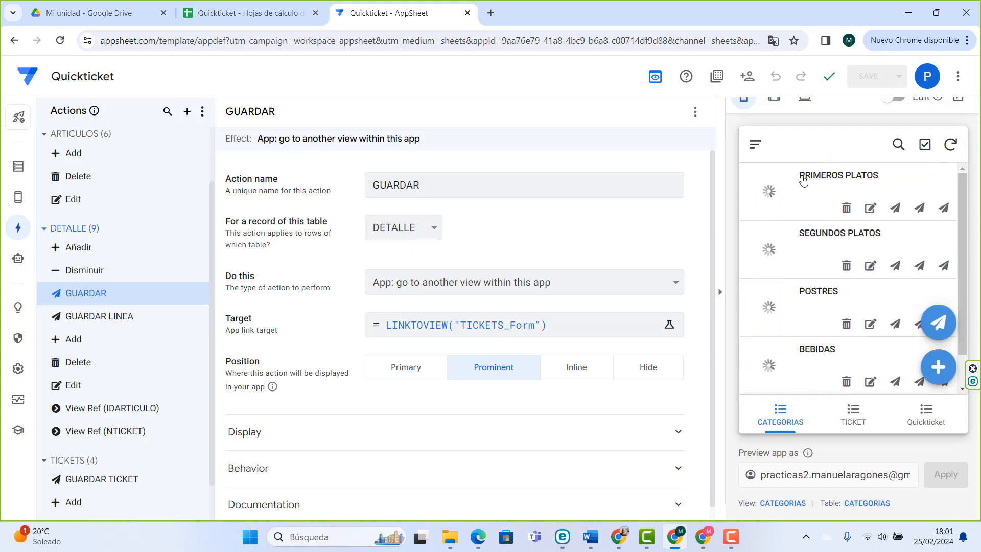
{"action": "left_click", "coordinate": [939, 414]}
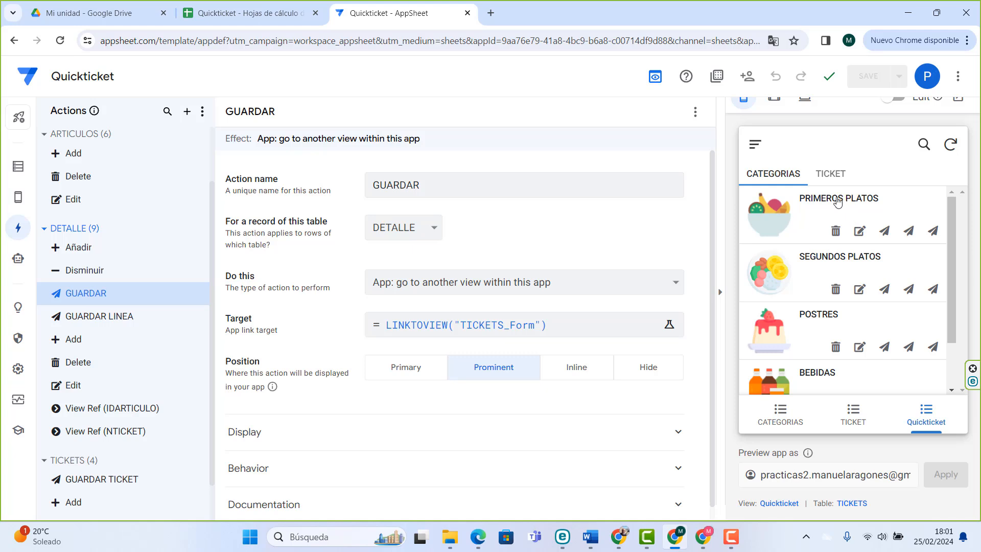
{"action": "left_click", "coordinate": [831, 175]}
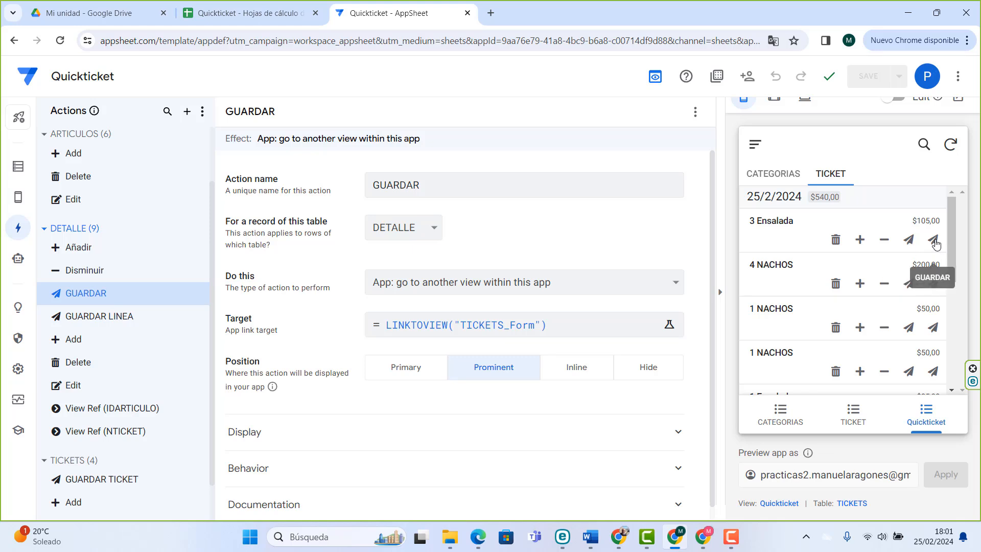
{"action": "left_click", "coordinate": [396, 369]}
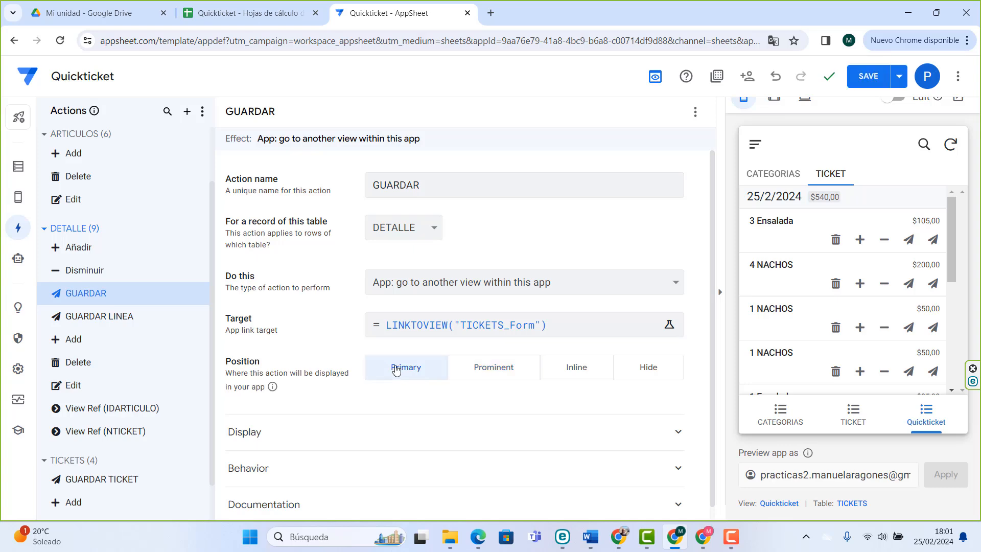
{"action": "scroll", "coordinate": [834, 333], "scroll_direction": "down", "scroll_amount": 3}
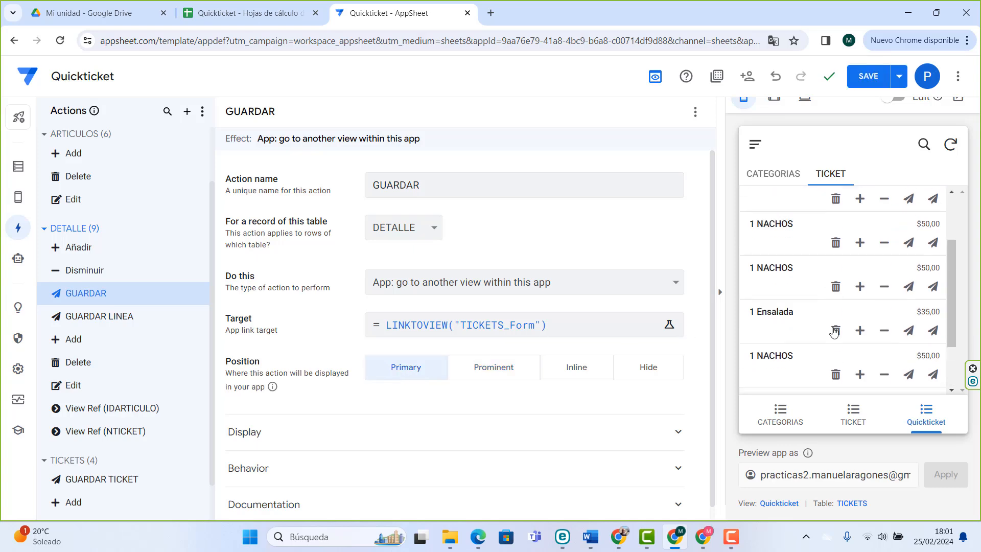
{"action": "left_click", "coordinate": [867, 79]}
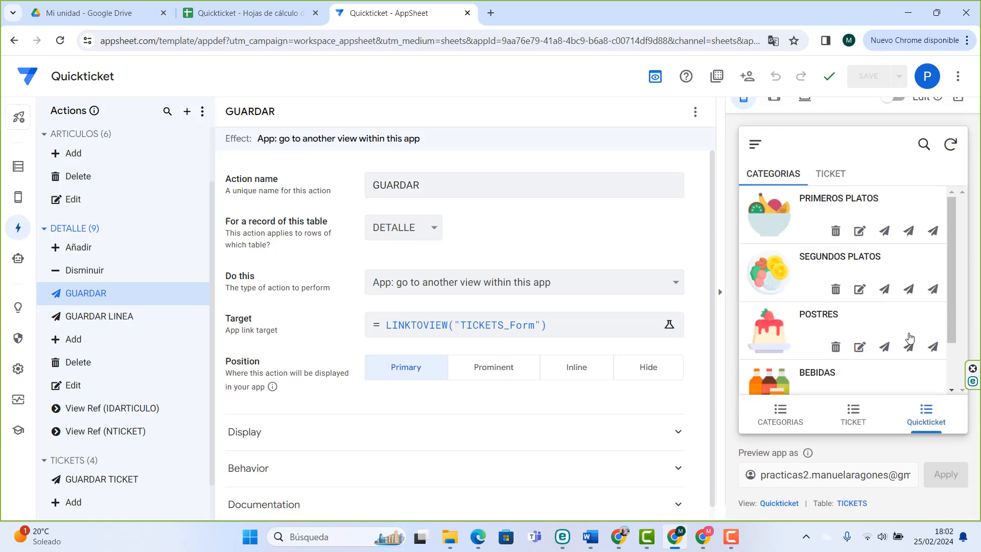
- Enable "Show primary actions in dashboards" in the app's view type options and check the Quickticket dashboard's TICKET view in the preview
{"action": "left_click", "coordinate": [848, 414]}
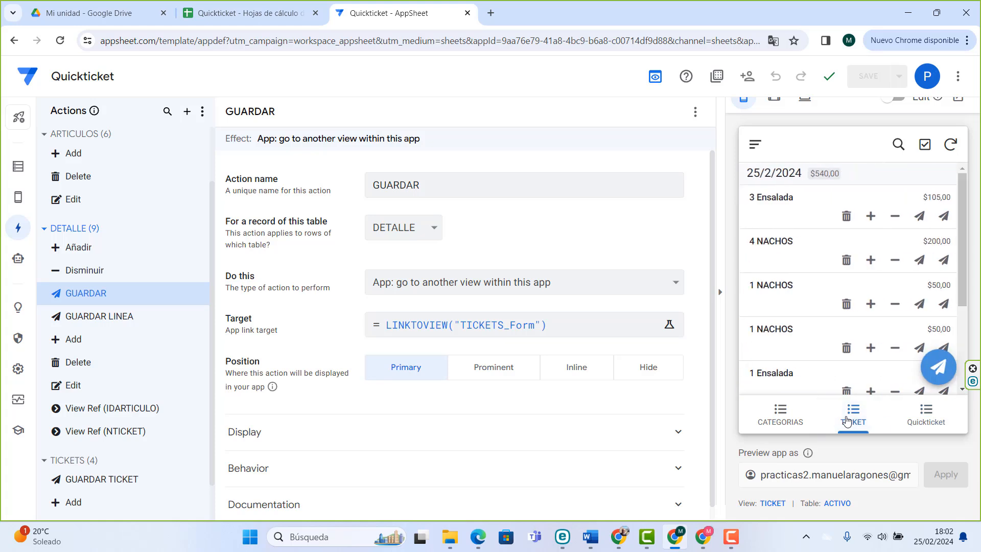
{"action": "left_click", "coordinate": [934, 374]}
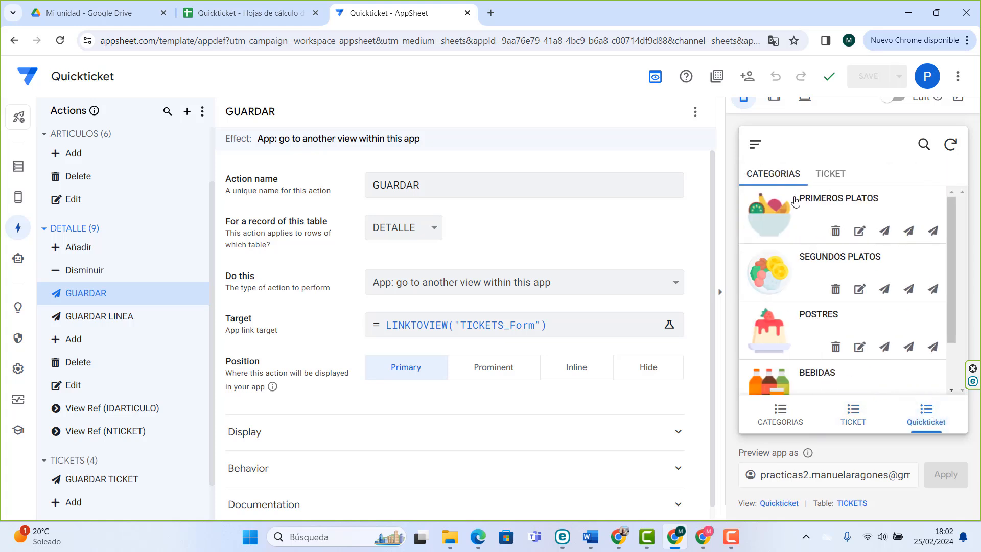
{"action": "left_click", "coordinate": [18, 375]}
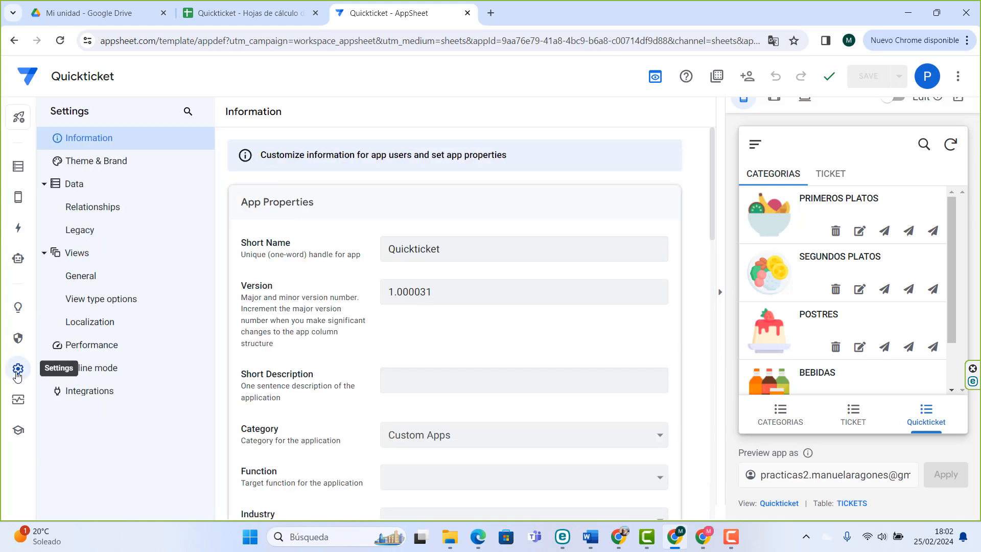
{"action": "left_click", "coordinate": [99, 277]}
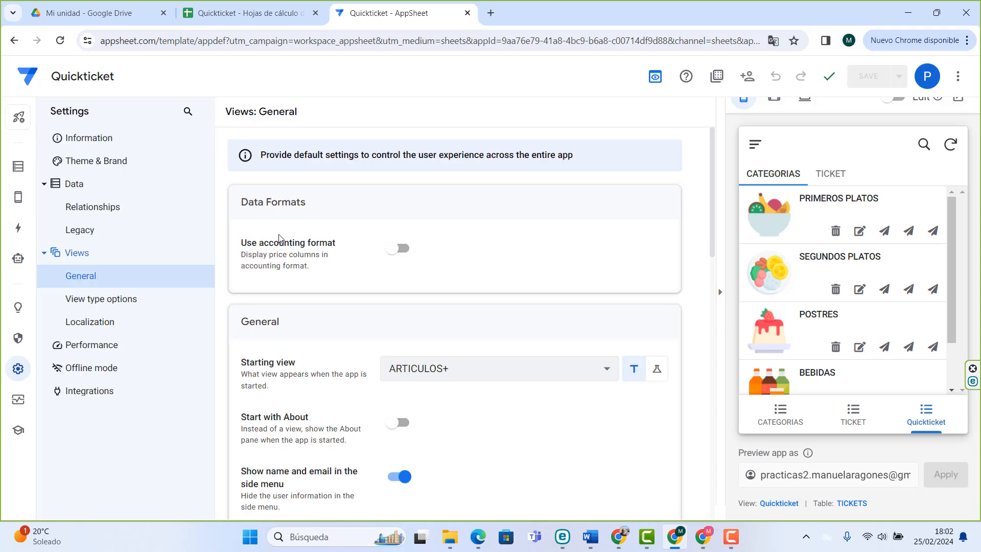
{"action": "scroll", "coordinate": [532, 326], "scroll_direction": "down", "scroll_amount": 3}
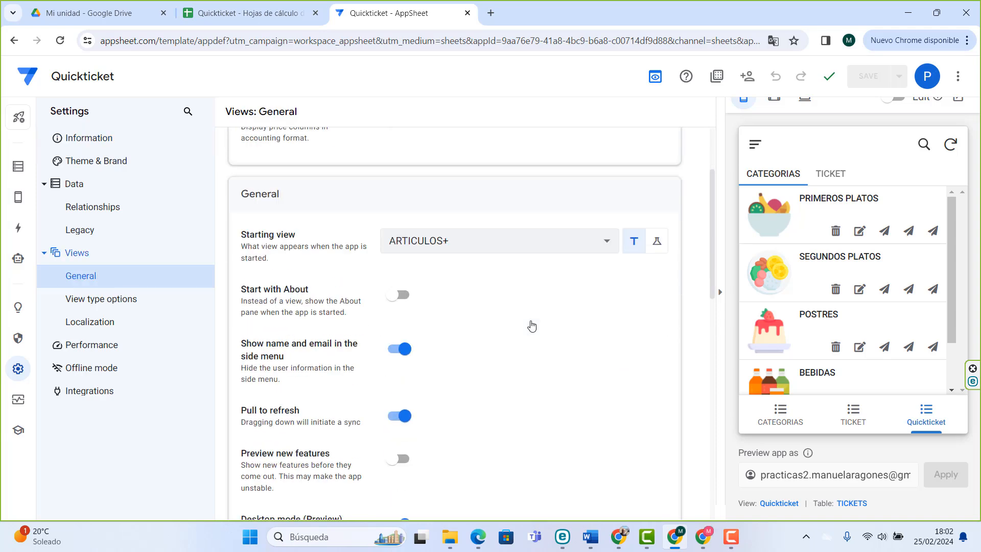
{"action": "left_click", "coordinate": [120, 299]}
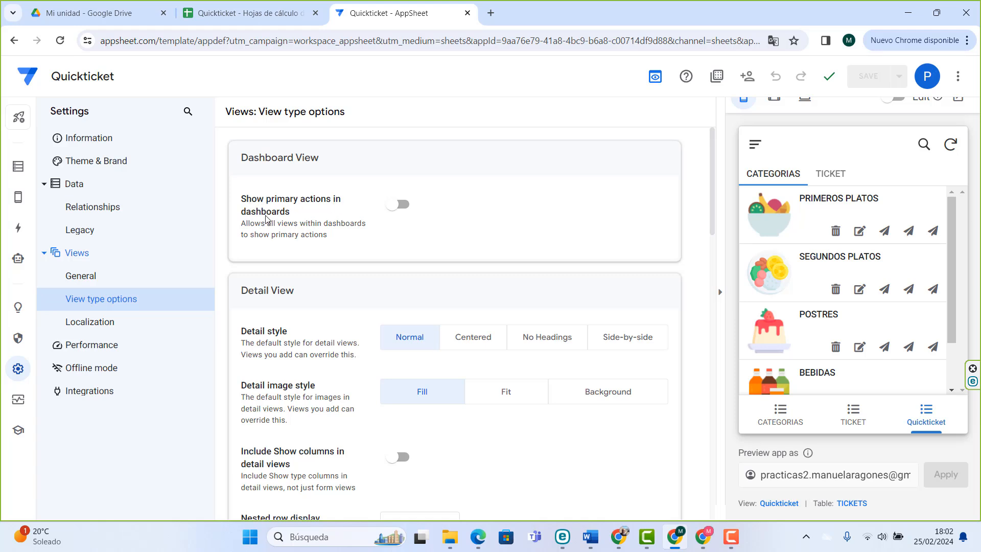
{"action": "left_click", "coordinate": [405, 208]}
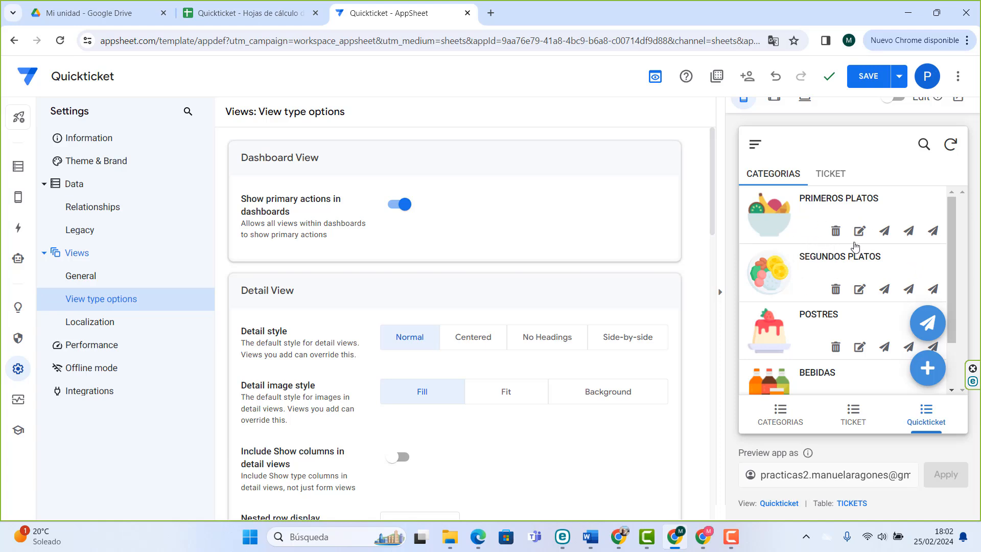
{"action": "left_click", "coordinate": [830, 174]}
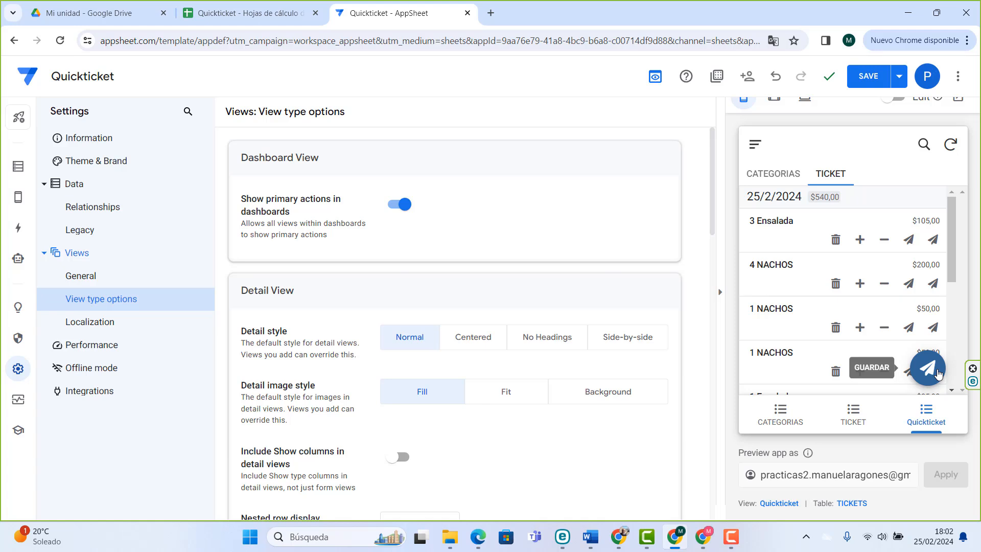
- Find icons matching "save" for the DETALLE action GUARDAR, choose the solid floppy disk, and save the app
{"action": "left_click", "coordinate": [14, 231]}
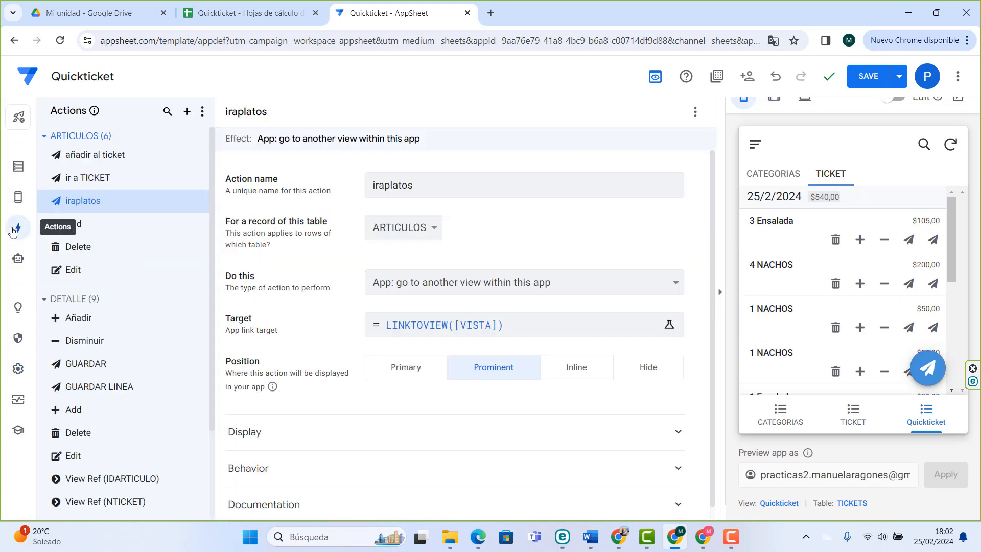
{"action": "left_click", "coordinate": [97, 366]}
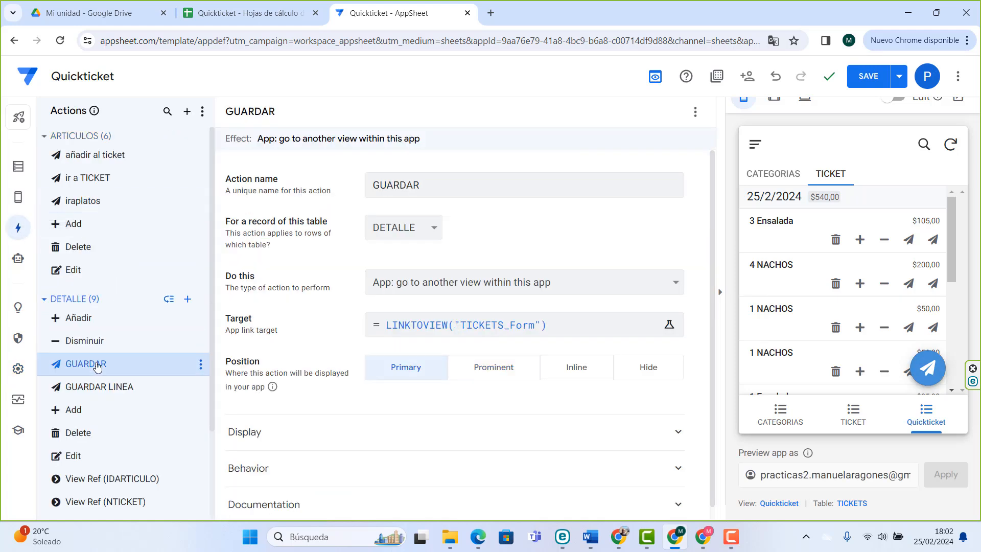
{"action": "left_click", "coordinate": [412, 438]}
{"action": "scroll", "coordinate": [465, 396], "scroll_direction": "down", "scroll_amount": 3}
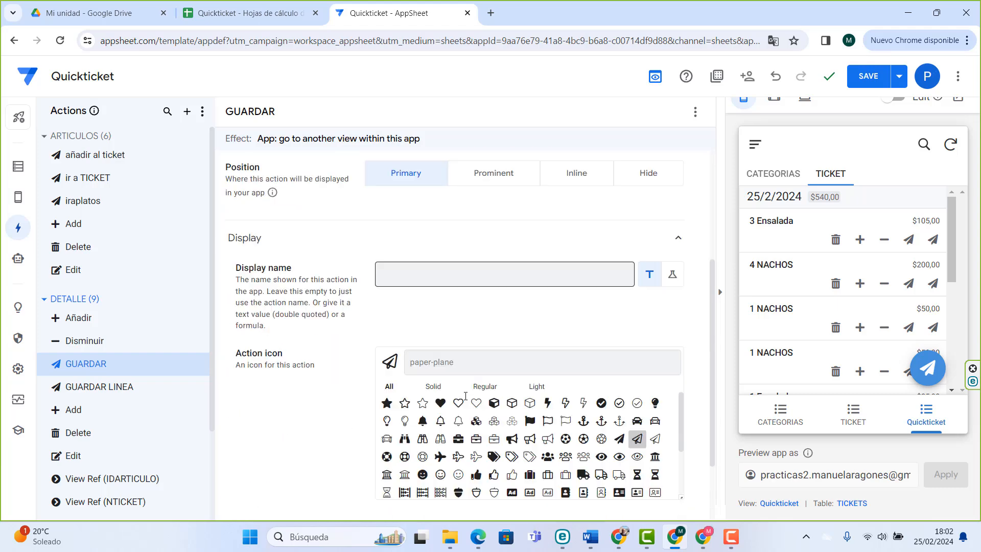
{"action": "scroll", "coordinate": [465, 397], "scroll_direction": "down", "scroll_amount": 1}
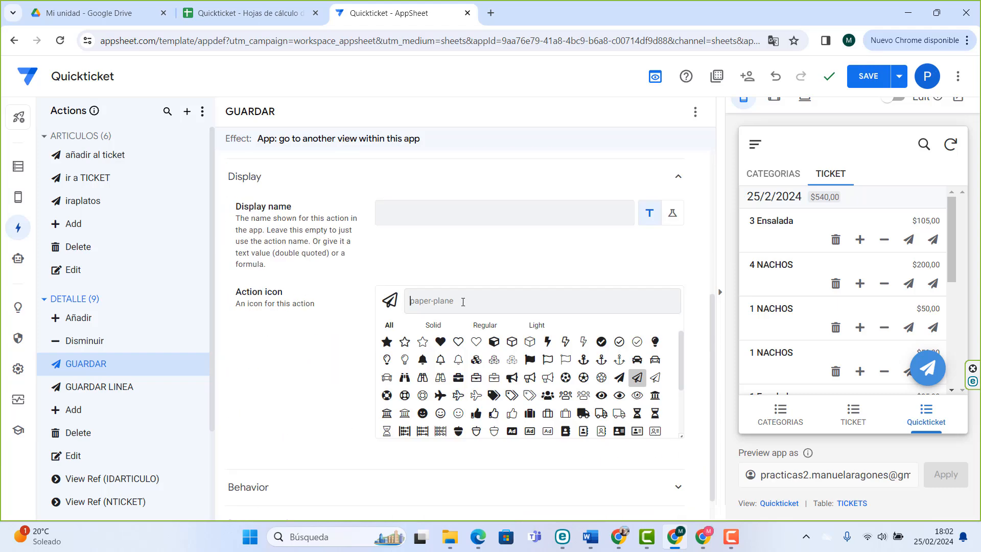
{"action": "left_click", "coordinate": [463, 302]}
{"action": "type", "text": "save"}
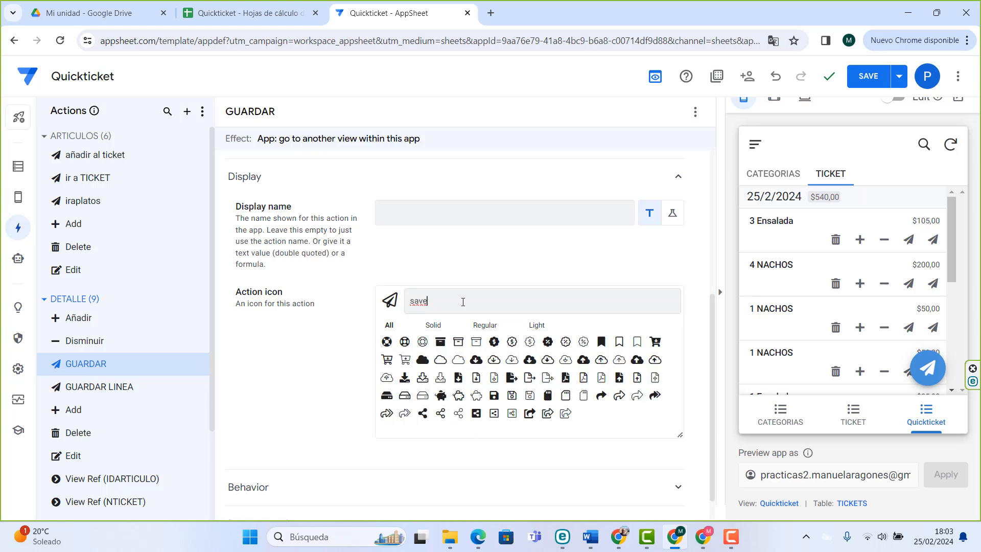
{"action": "left_click", "coordinate": [494, 398]}
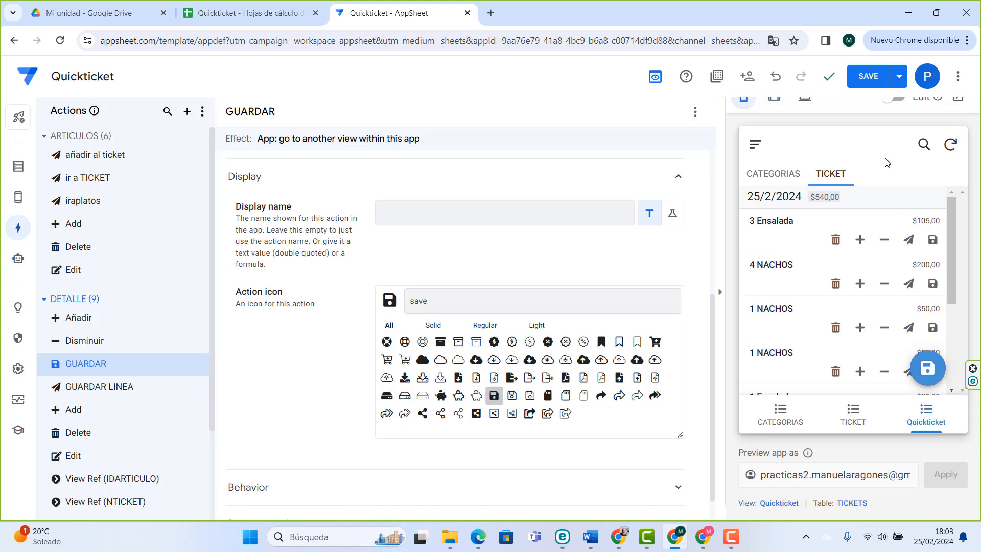
{"action": "left_click", "coordinate": [869, 77]}
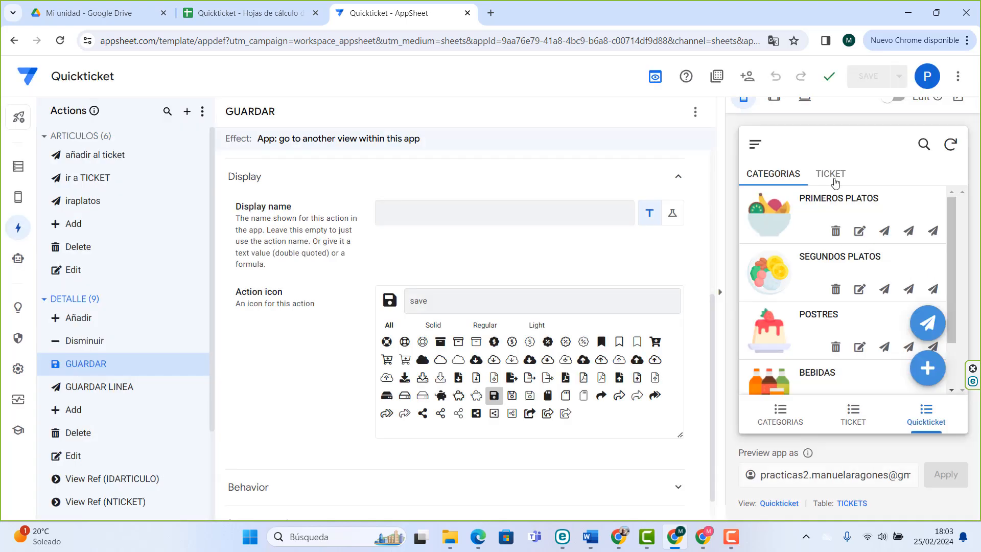
- Set the Form Saved event action of the TICKETS_Form view to GUARDAR TICKET, and cancel the ticket form shown in the preview
{"action": "left_click", "coordinate": [834, 180]}
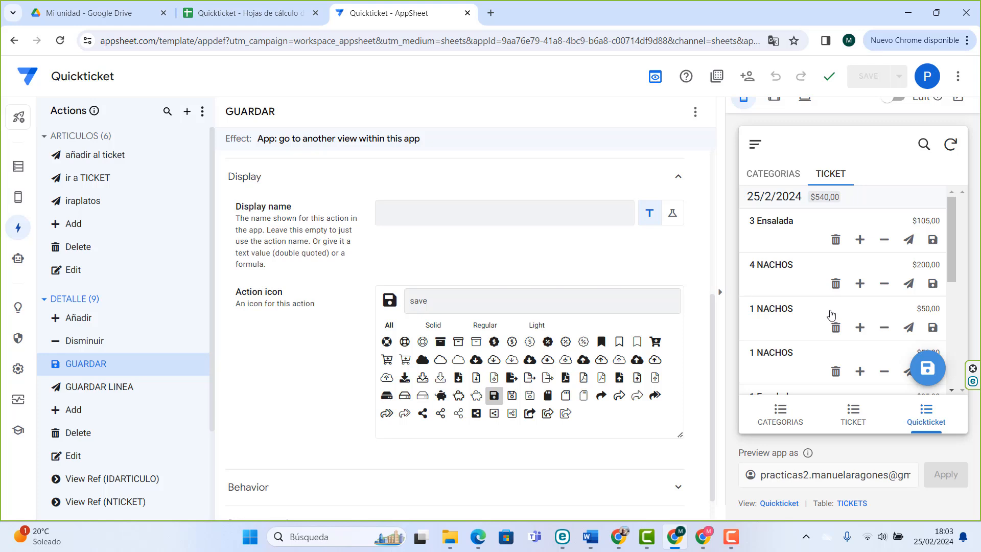
{"action": "scroll", "coordinate": [281, 435], "scroll_direction": "down", "scroll_amount": 1}
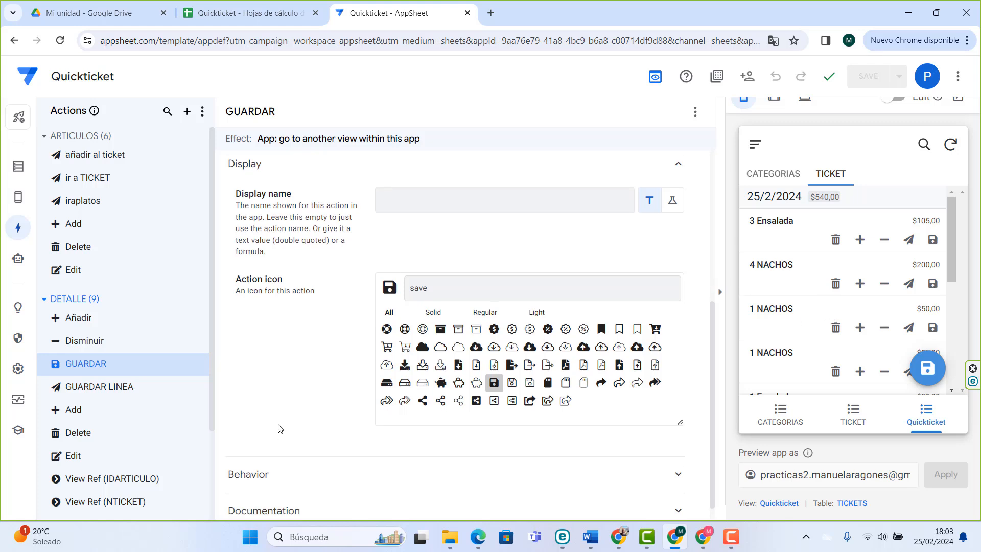
{"action": "left_click", "coordinate": [18, 196]}
{"action": "left_click_drag", "start_coordinate": [154, 409], "coordinate": [139, 256]}
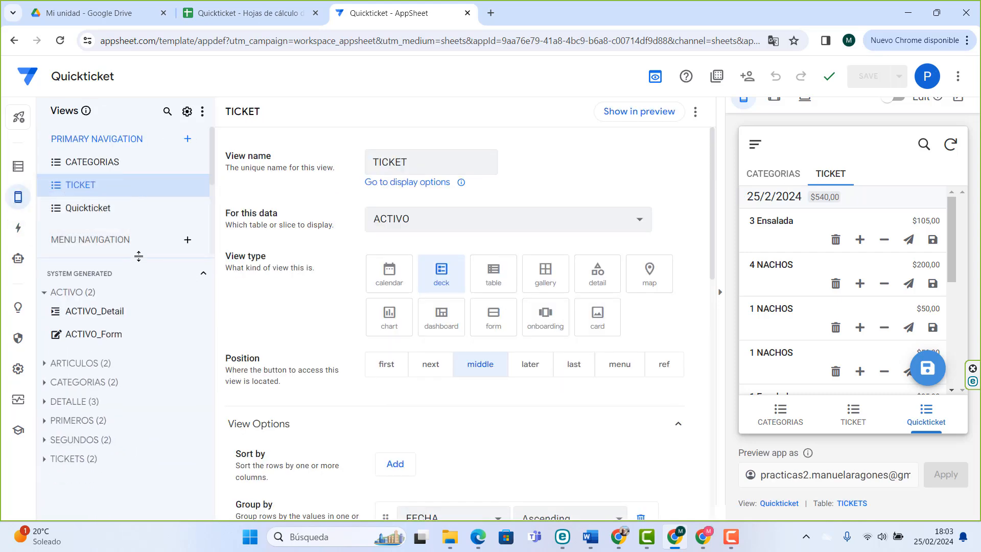
{"action": "left_click", "coordinate": [70, 459]}
{"action": "left_click", "coordinate": [109, 501]}
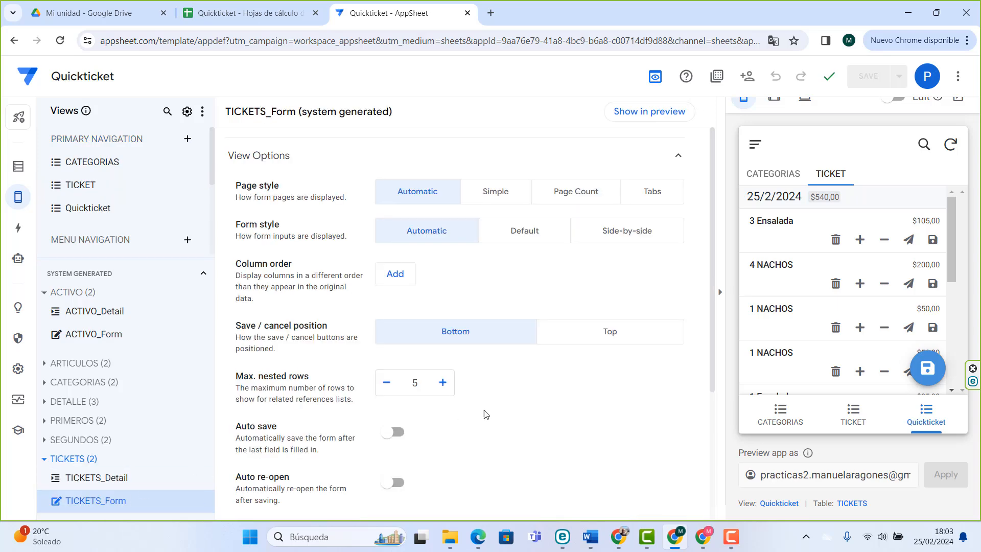
{"action": "scroll", "coordinate": [493, 412], "scroll_direction": "down", "scroll_amount": 3}
{"action": "left_click", "coordinate": [357, 457]}
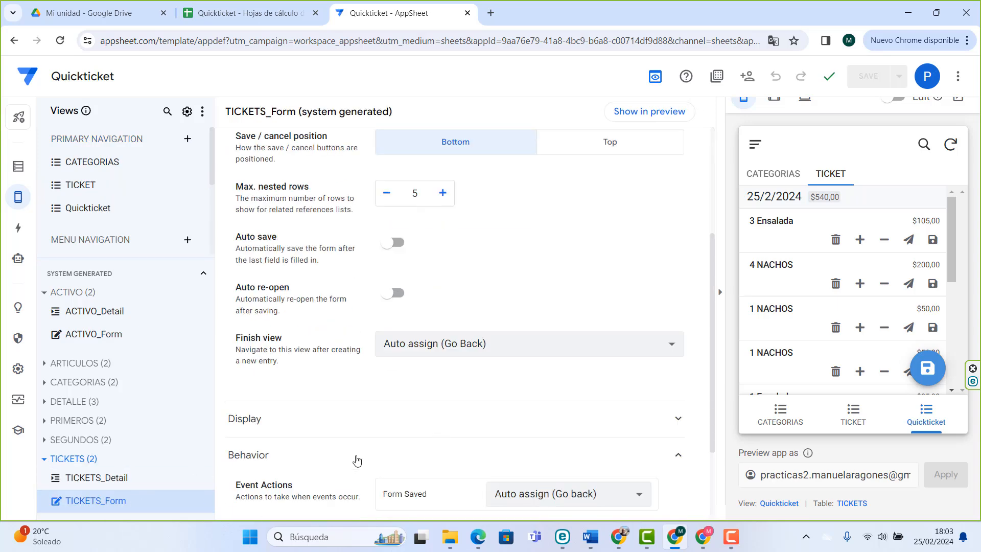
{"action": "scroll", "coordinate": [357, 438], "scroll_direction": "down", "scroll_amount": 2}
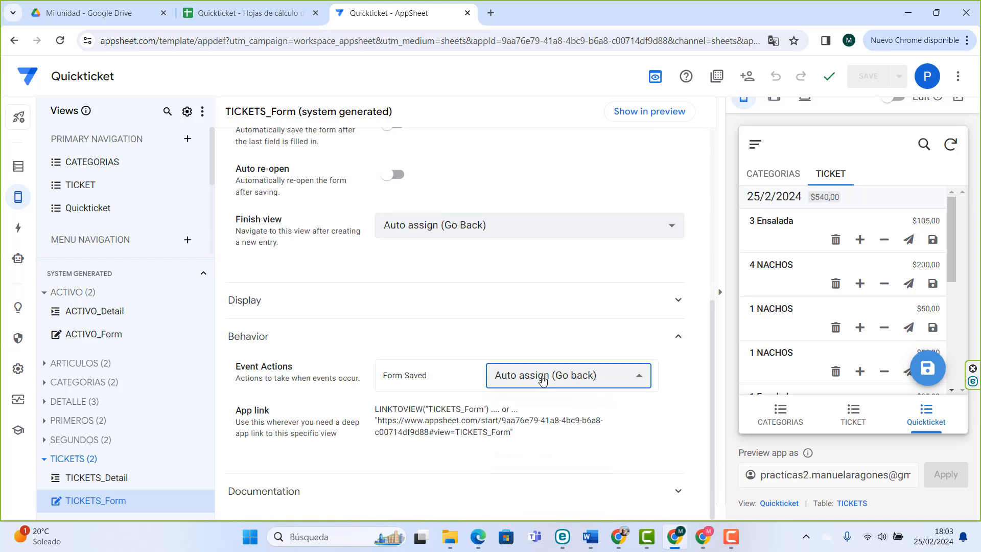
{"action": "left_click", "coordinate": [542, 379]}
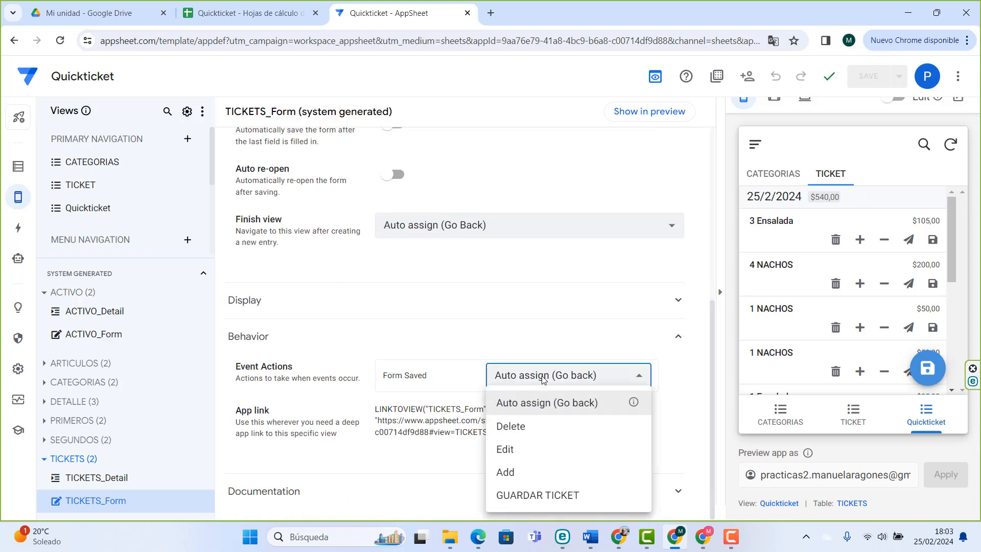
{"action": "left_click", "coordinate": [562, 495]}
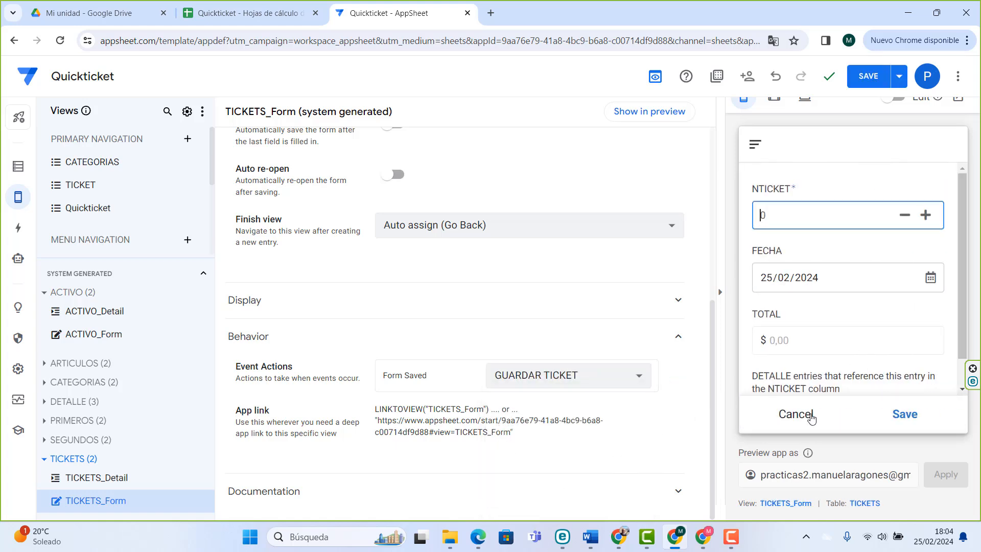
{"action": "left_click", "coordinate": [802, 416]}
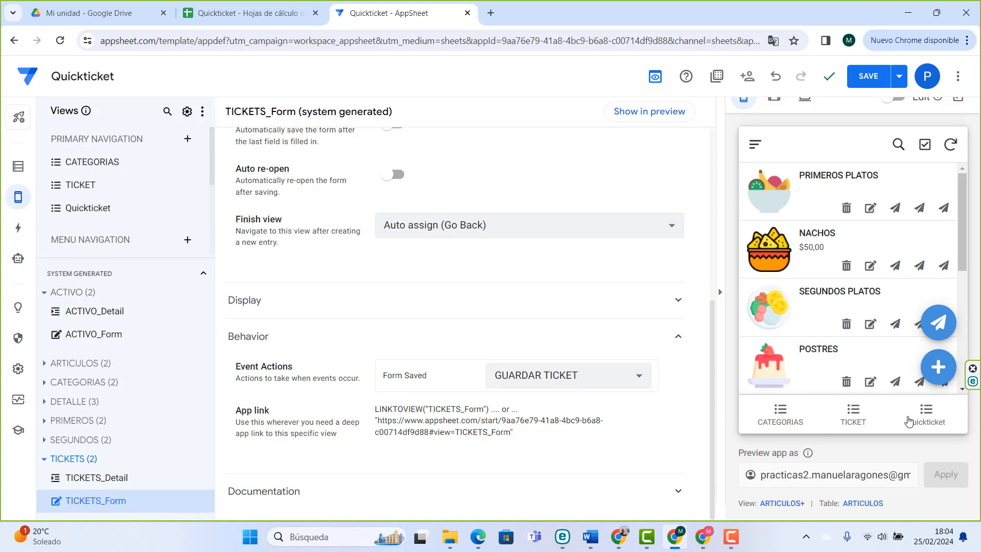
- Open a new ticket form from the Quickticket dashboard's TICKET view in the preview, and check the NTICKET values in the spreadsheet's DETALLE sheet
{"action": "left_click", "coordinate": [909, 416]}
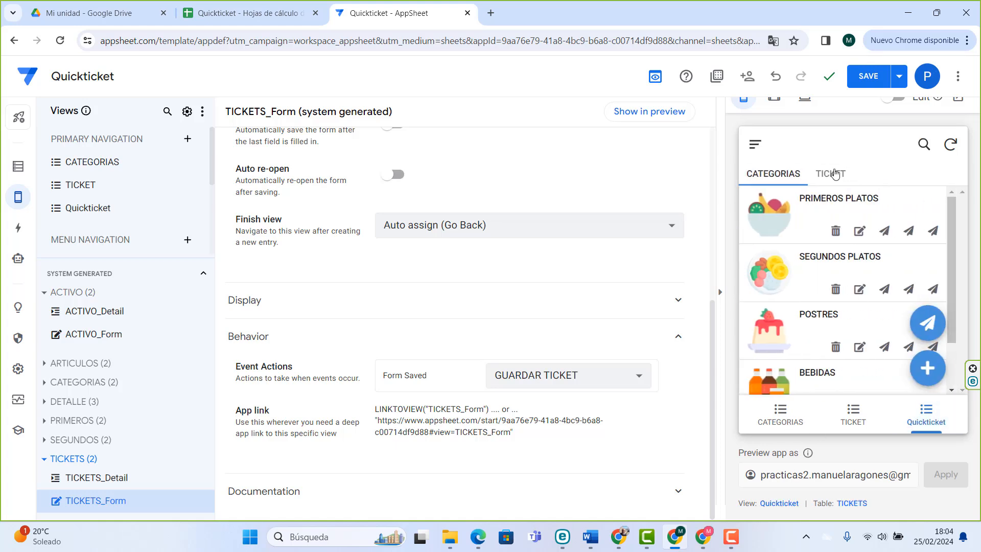
{"action": "left_click", "coordinate": [834, 173]}
{"action": "left_click", "coordinate": [929, 369]}
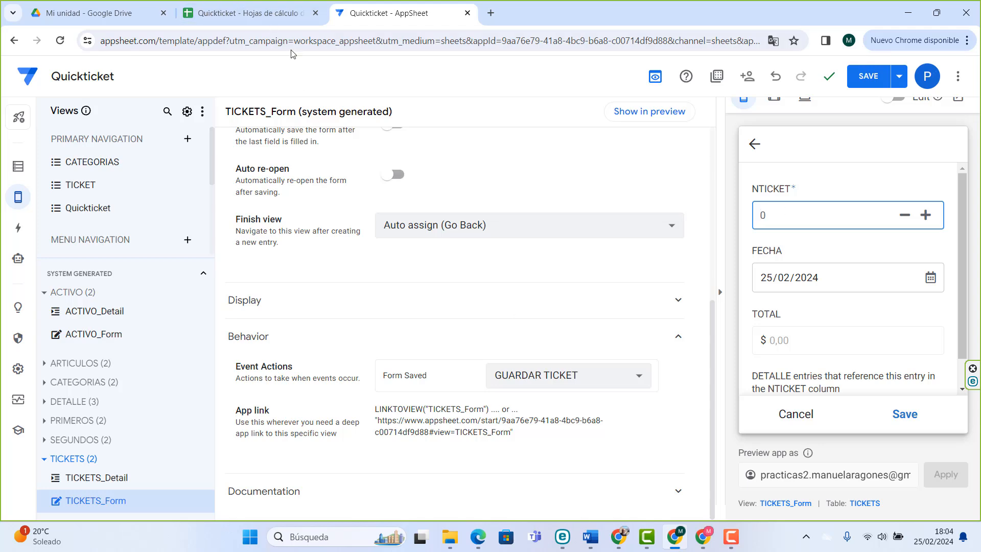
{"action": "left_click", "coordinate": [251, 13]}
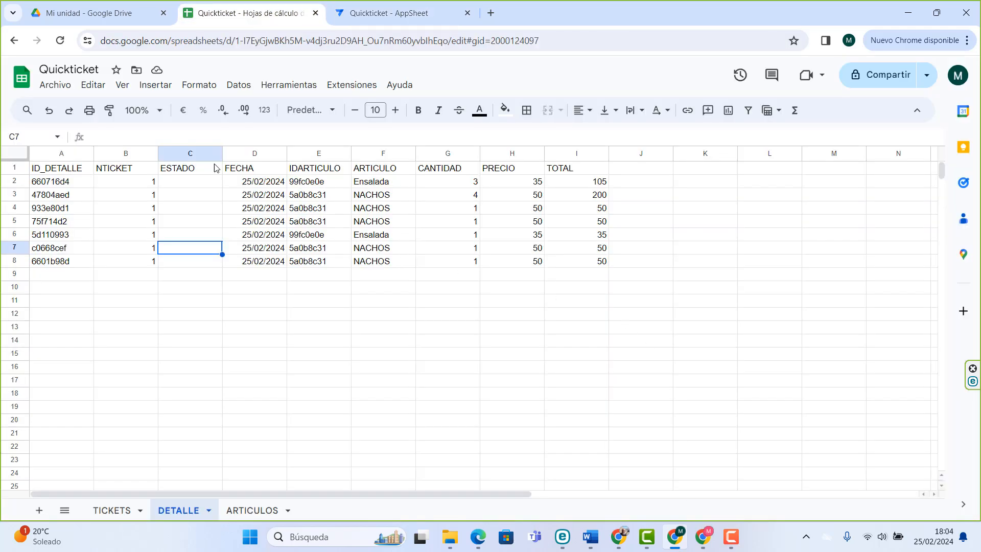
{"action": "left_click", "coordinate": [131, 185]}
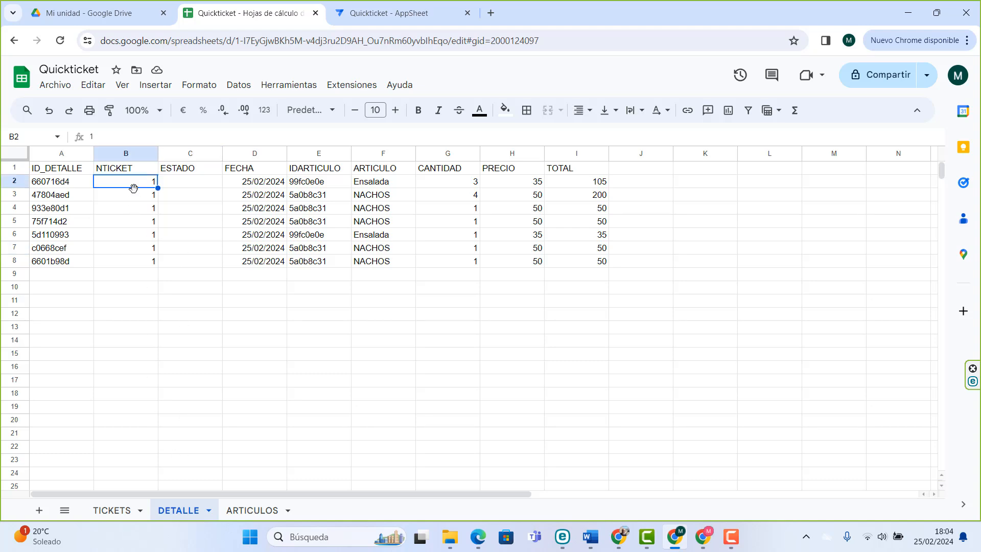
{"action": "left_click", "coordinate": [139, 197]}
{"action": "left_click", "coordinate": [142, 221]}
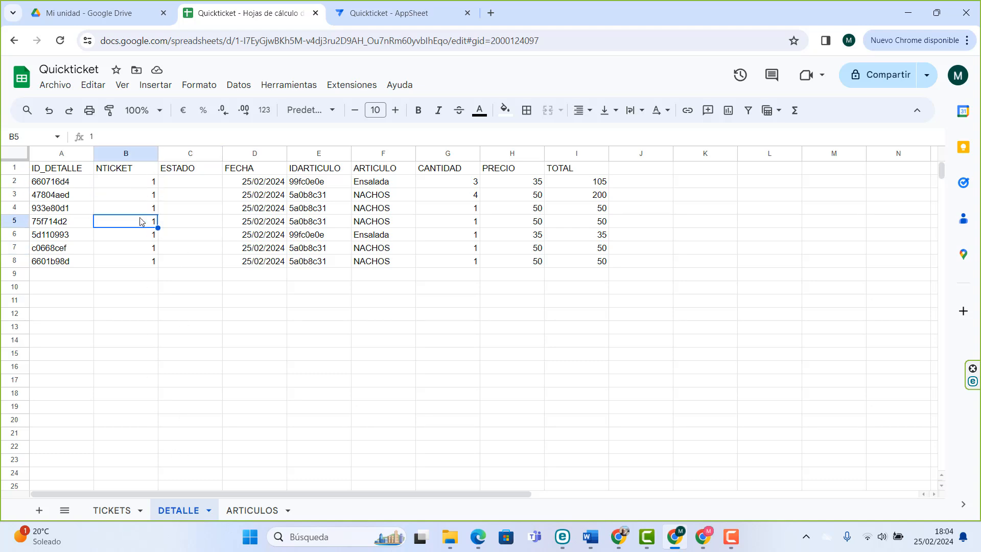
- Switch to AppSheet and copy the initial value formula MAXROW("TICKETS","NTICKET")+1 from the DETALLE table's NTICKET column
{"action": "left_click", "coordinate": [389, 13]}
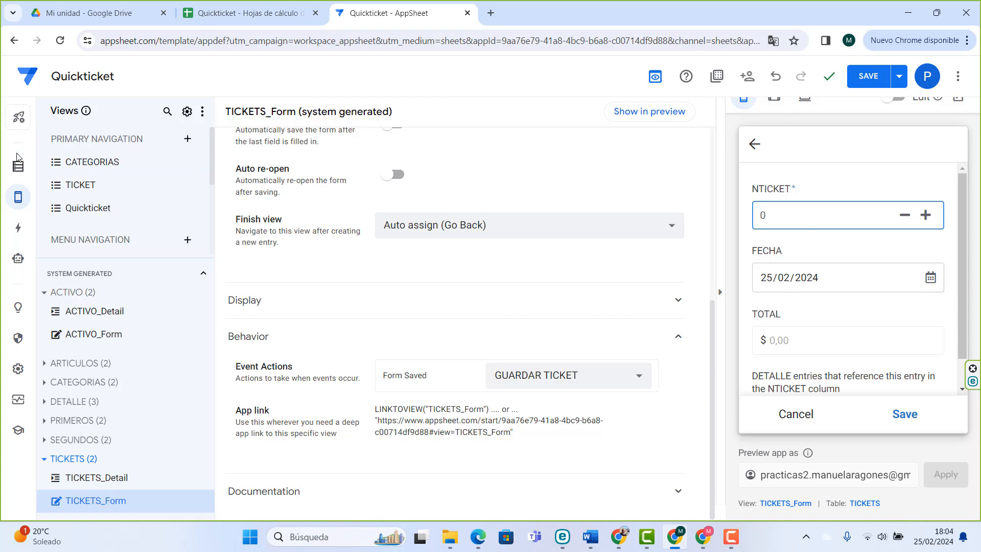
{"action": "left_click", "coordinate": [13, 172]}
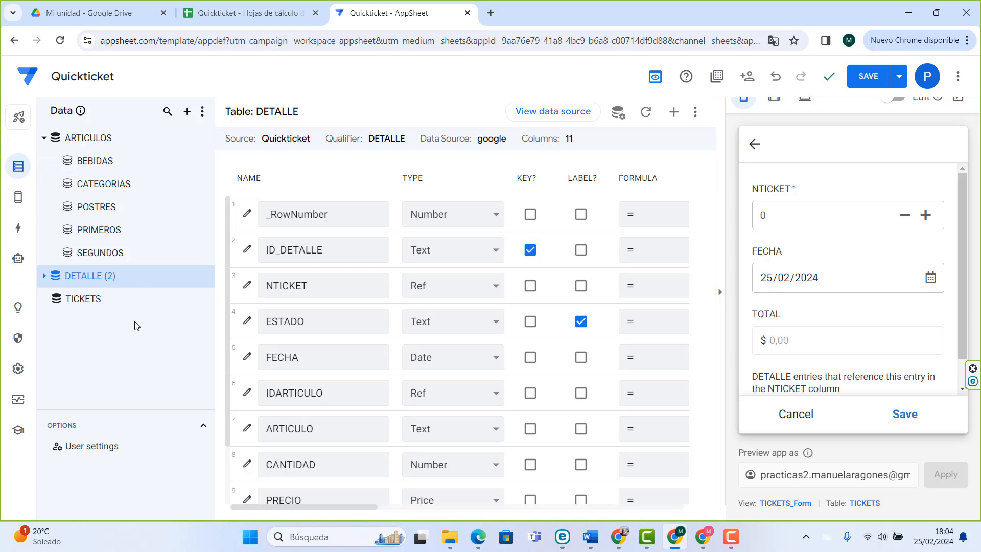
{"action": "left_click", "coordinate": [70, 298]}
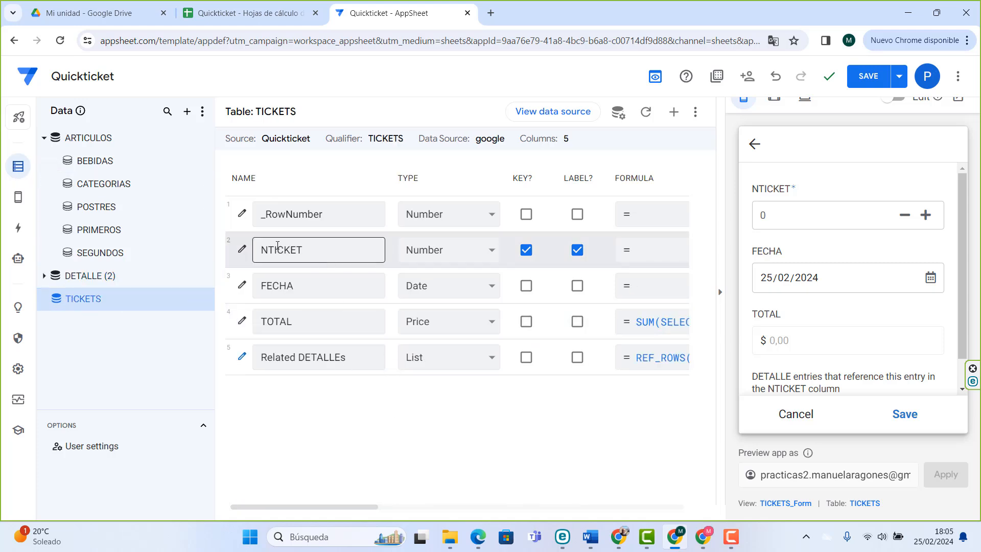
{"action": "left_click_drag", "start_coordinate": [330, 509], "coordinate": [344, 489]}
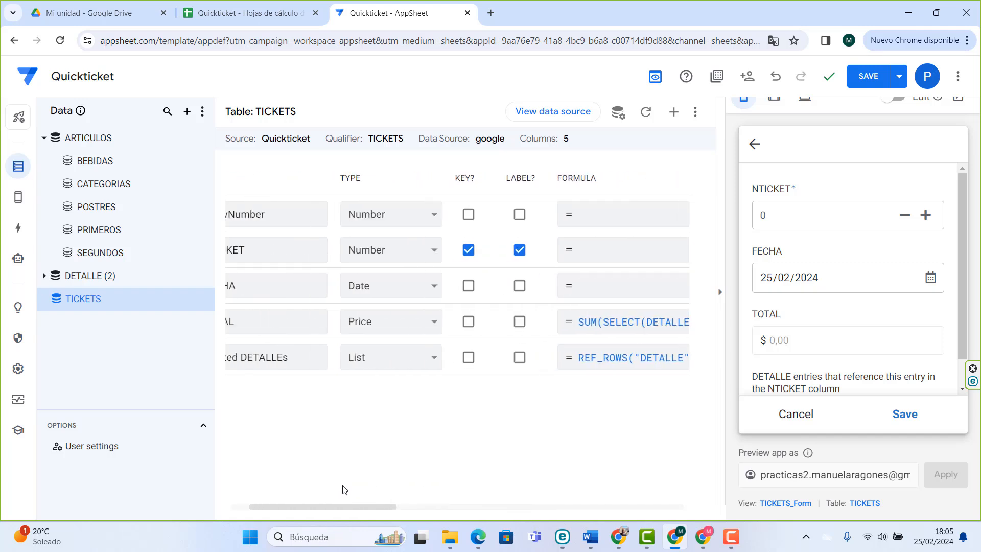
{"action": "left_click", "coordinate": [87, 279]}
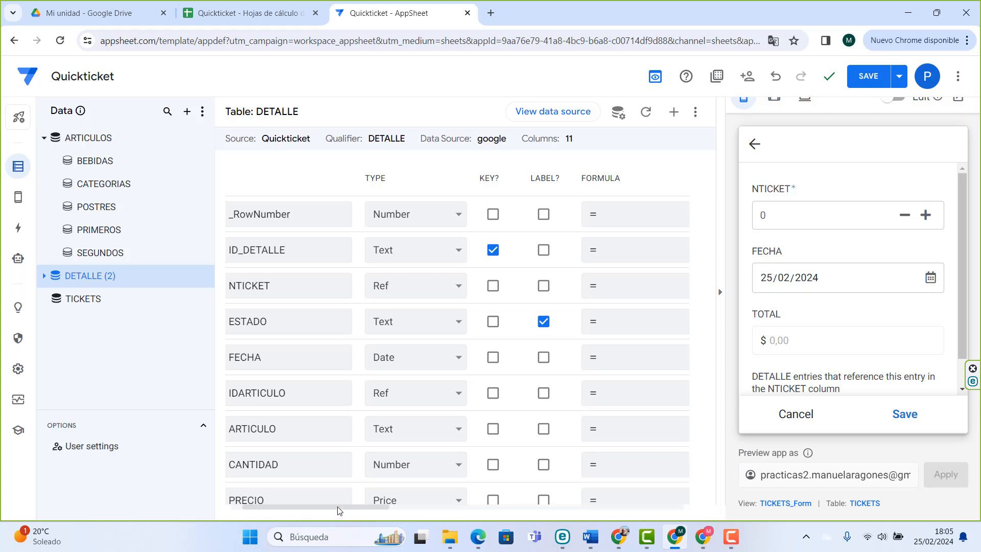
{"action": "scroll", "coordinate": [372, 409], "scroll_direction": "down", "scroll_amount": 3}
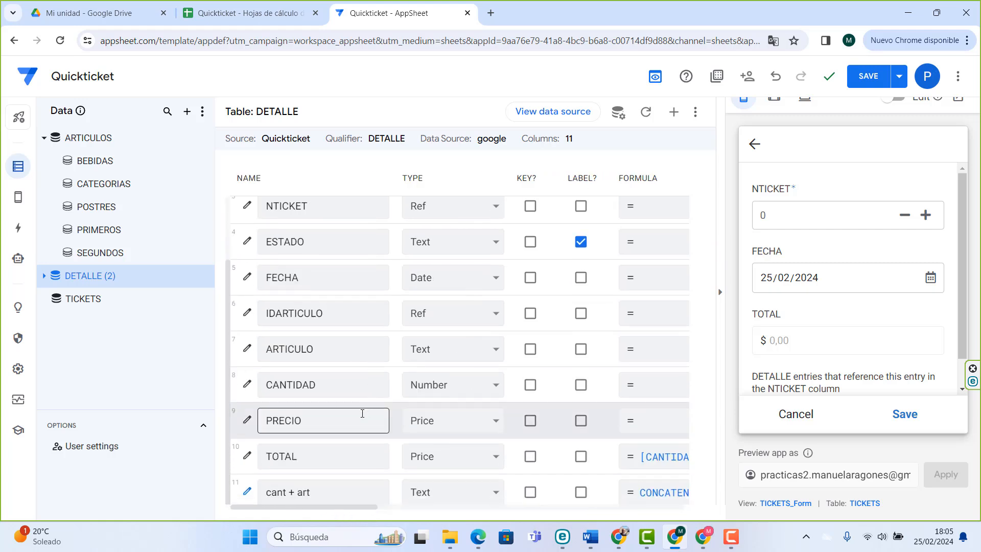
{"action": "scroll", "coordinate": [342, 415], "scroll_direction": "up", "scroll_amount": 3}
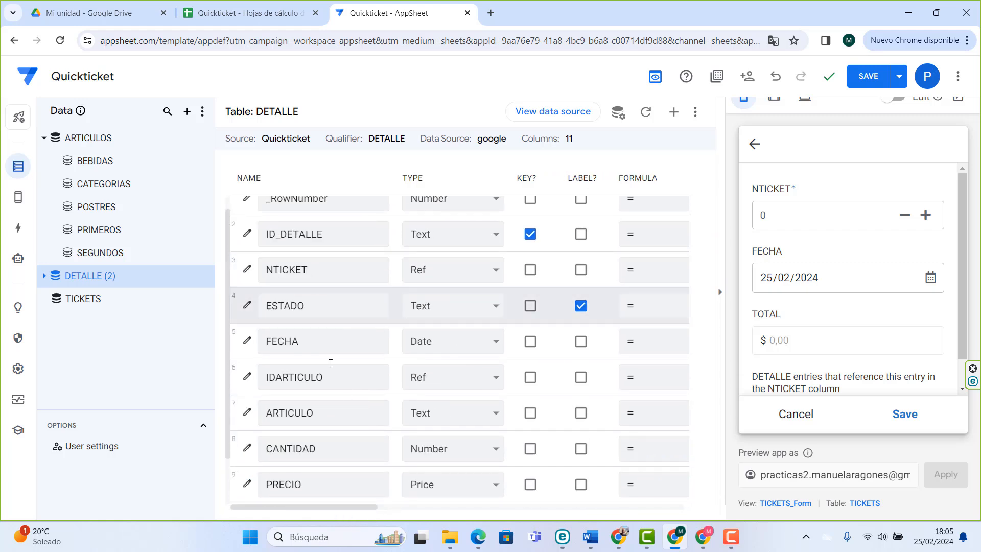
{"action": "left_click_drag", "start_coordinate": [337, 510], "coordinate": [505, 512]}
{"action": "left_click", "coordinate": [508, 279]}
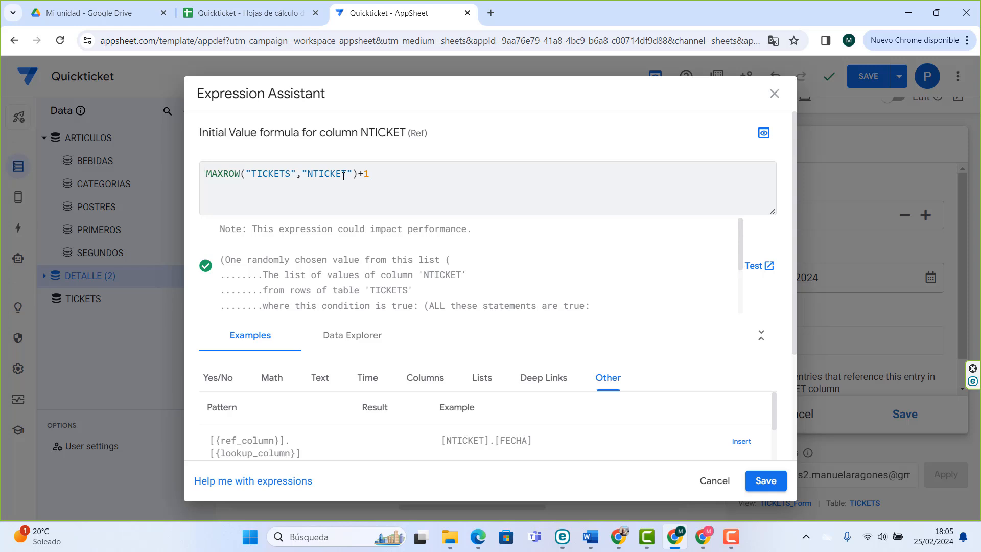
{"action": "left_click_drag", "start_coordinate": [378, 174], "coordinate": [214, 157]}
{"action": "right_click", "coordinate": [284, 174]}
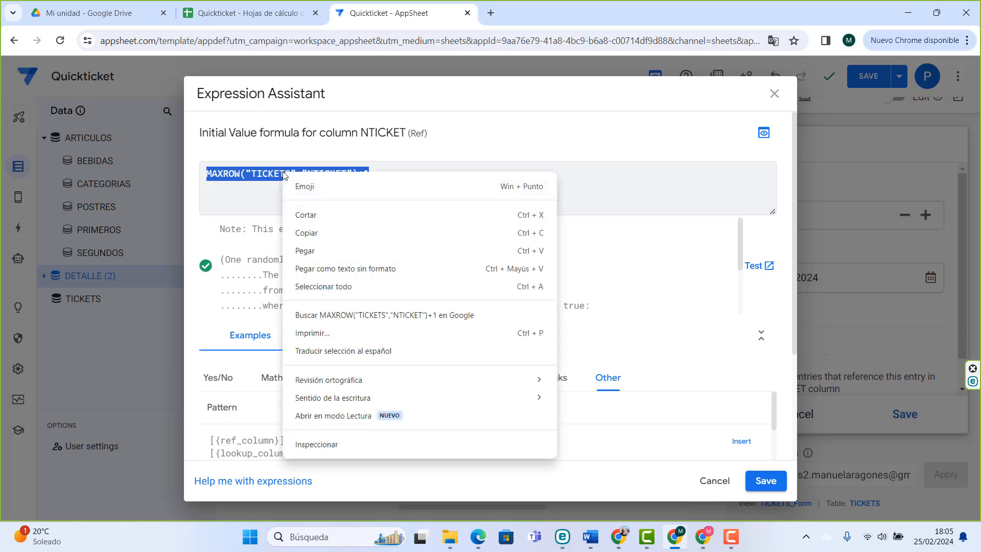
{"action": "left_click", "coordinate": [320, 234]}
{"action": "left_click", "coordinate": [715, 481]}
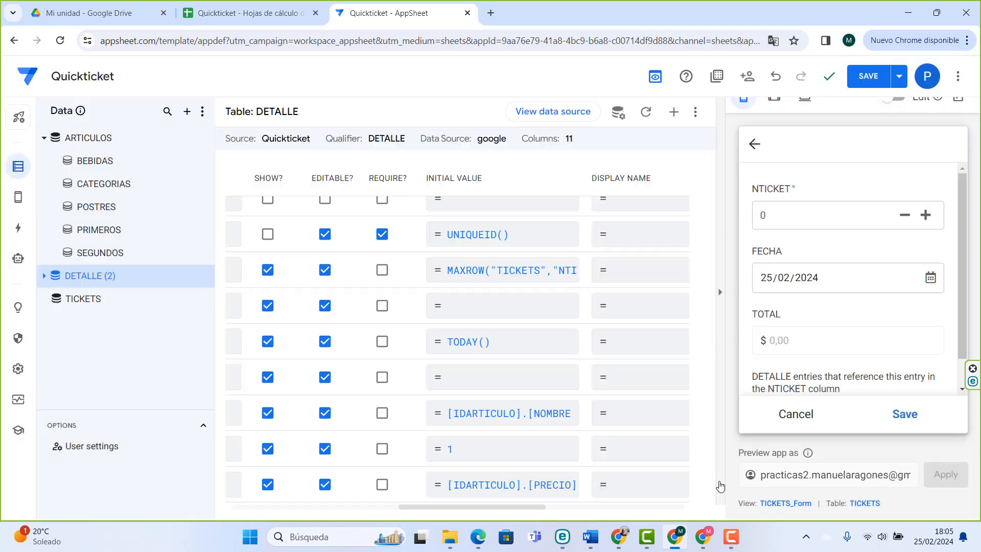
- Set the initial value of the TICKETS table's NTICKET column to MAXROW("TICKETS","NTICKET")+1 and save the app
{"action": "left_click", "coordinate": [65, 298]}
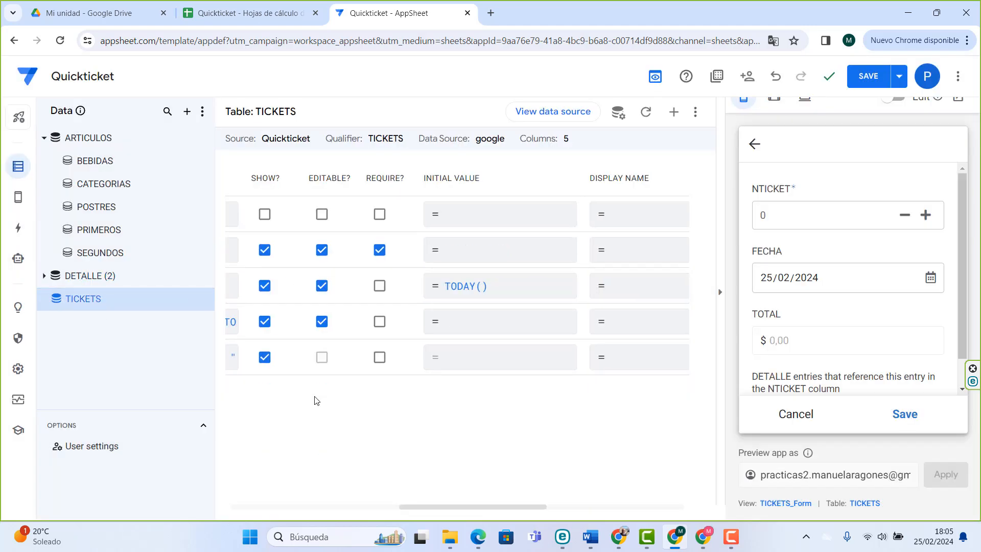
{"action": "mouse_move", "coordinate": [443, 511]}
{"action": "left_mouse_down"}
{"action": "mouse_move", "coordinate": [251, 509]}
{"action": "mouse_move", "coordinate": [452, 508]}
{"action": "left_mouse_up"}
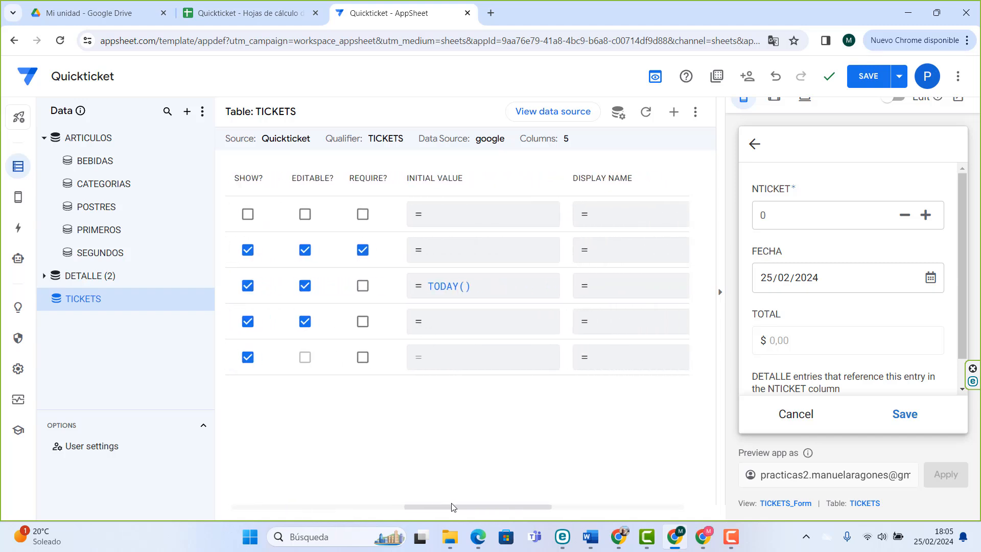
{"action": "left_click", "coordinate": [438, 250]}
{"action": "right_click", "coordinate": [266, 174]}
{"action": "left_click", "coordinate": [297, 297]}
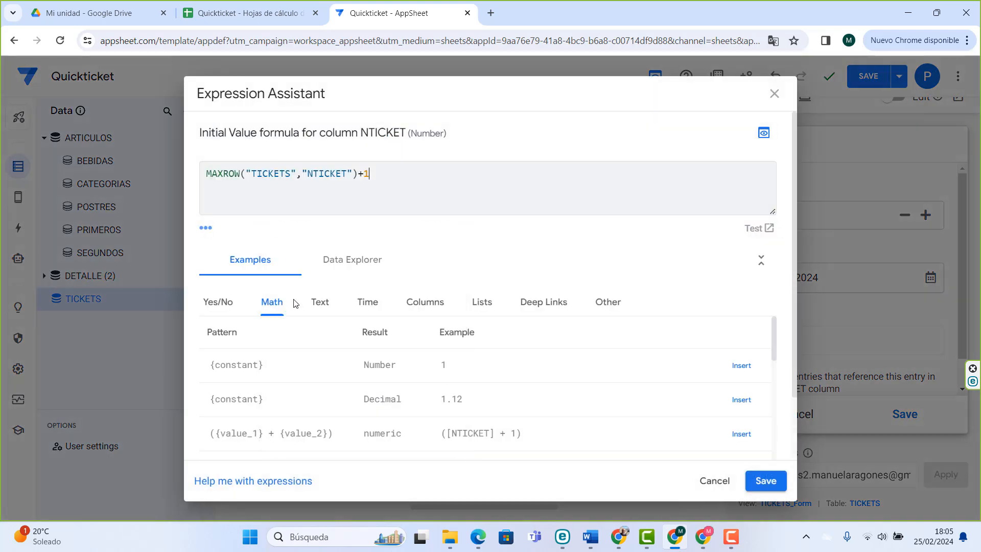
{"action": "left_click", "coordinate": [774, 485]}
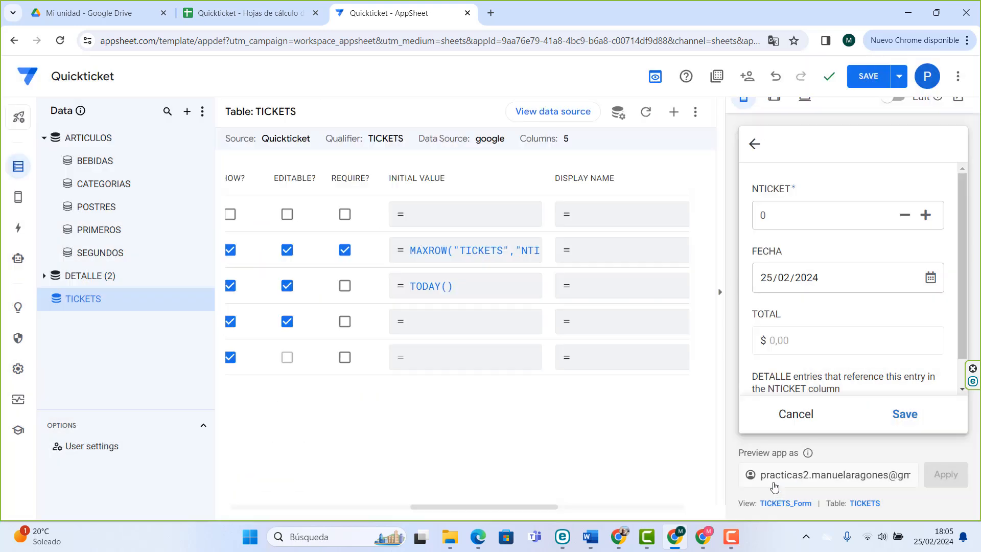
{"action": "left_click", "coordinate": [869, 76]}
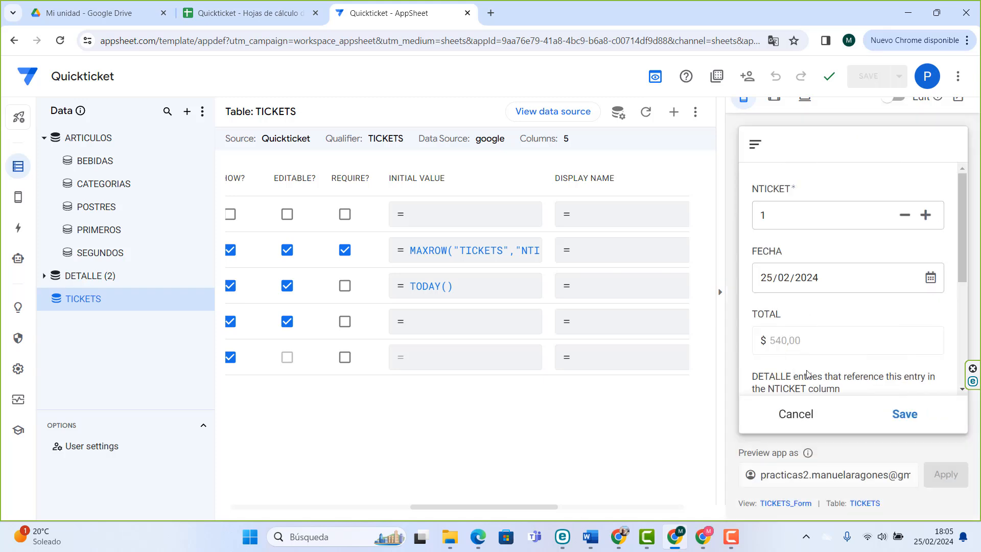
- Reopen the ticket form from the Quickticket dashboard's TICKET view in the preview, review its DETALLE entries, and save the ticket
{"action": "left_click", "coordinate": [796, 414]}
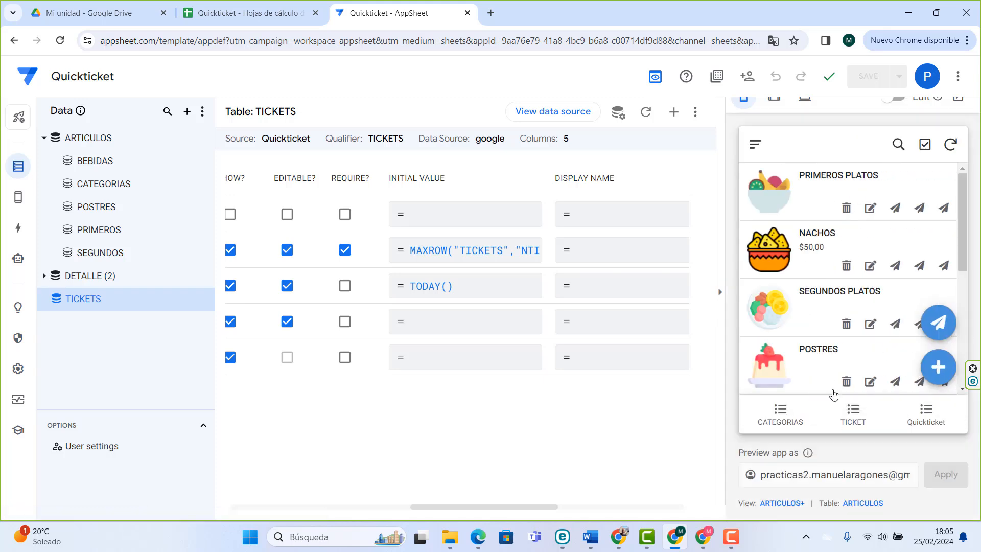
{"action": "left_click", "coordinate": [924, 424]}
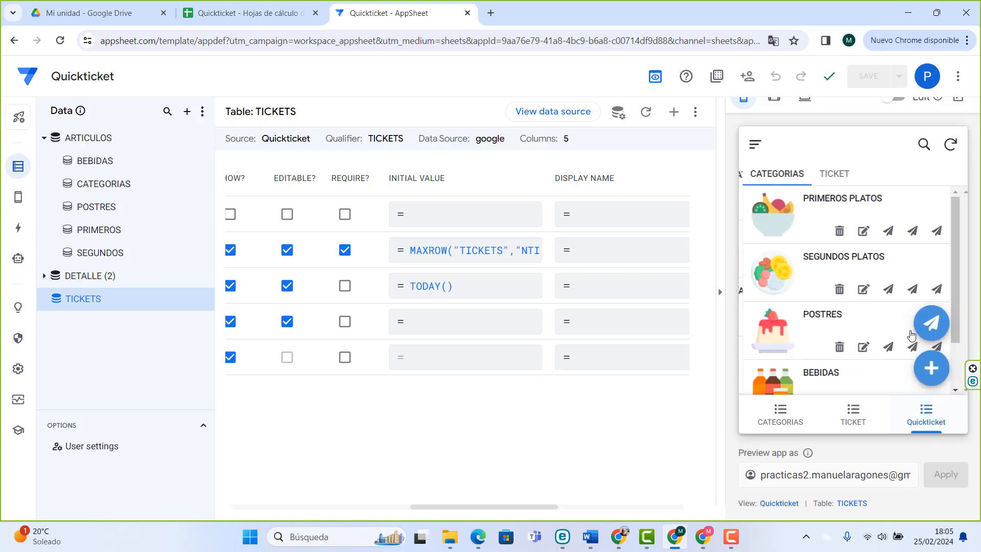
{"action": "left_click", "coordinate": [818, 174]}
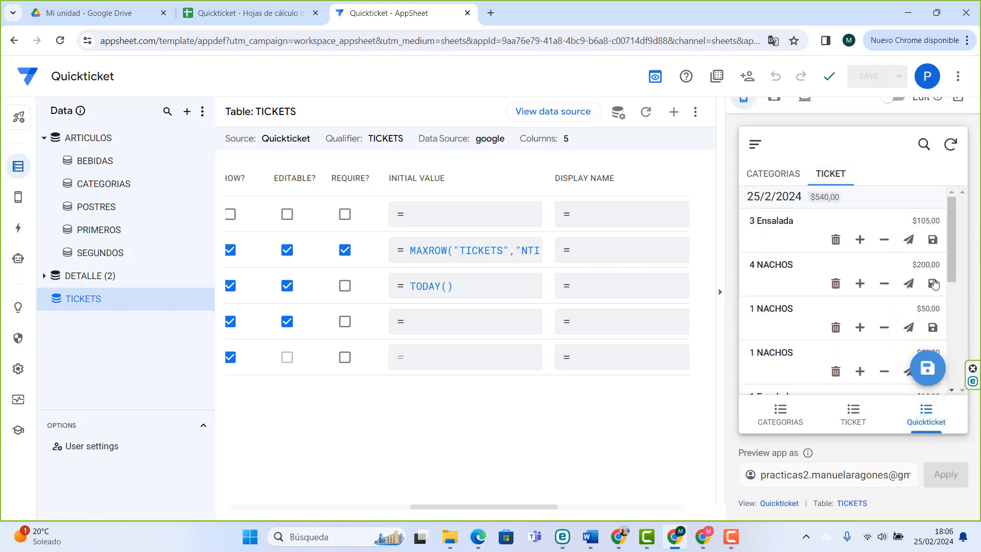
{"action": "left_click", "coordinate": [929, 371]}
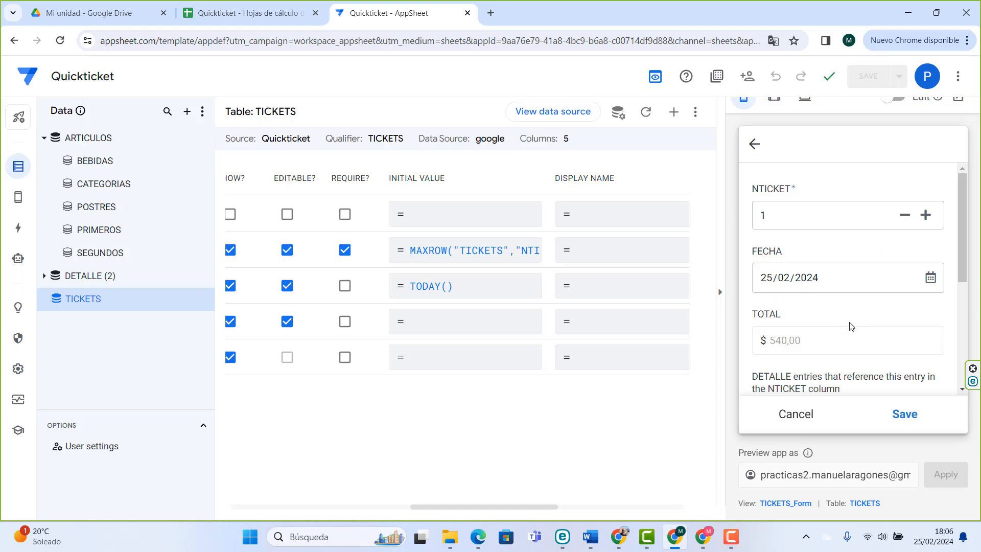
{"action": "scroll", "coordinate": [830, 346], "scroll_direction": "down", "scroll_amount": 4}
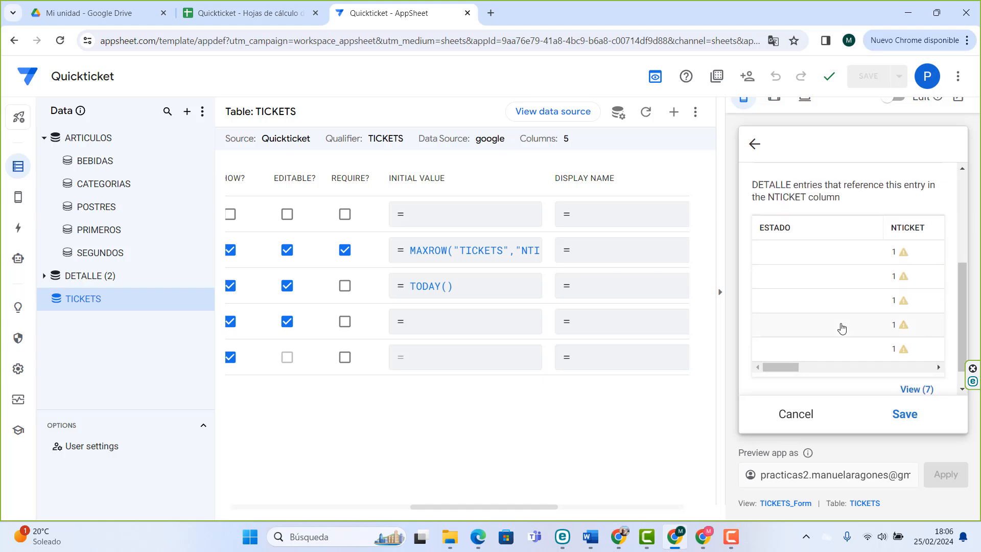
{"action": "left_click_drag", "start_coordinate": [783, 368], "coordinate": [747, 360]}
{"action": "scroll", "coordinate": [869, 328], "scroll_direction": "up", "scroll_amount": 4}
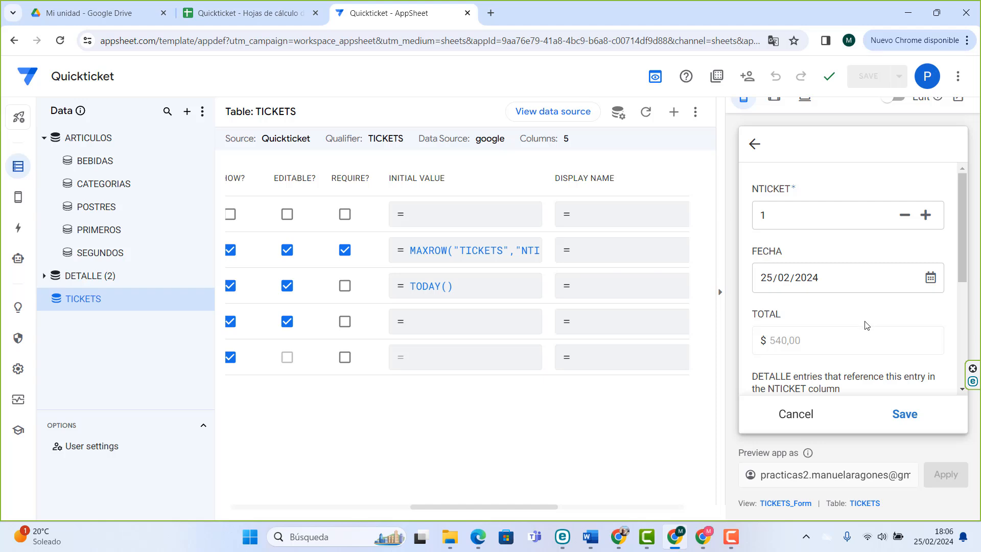
{"action": "left_click", "coordinate": [905, 415]}
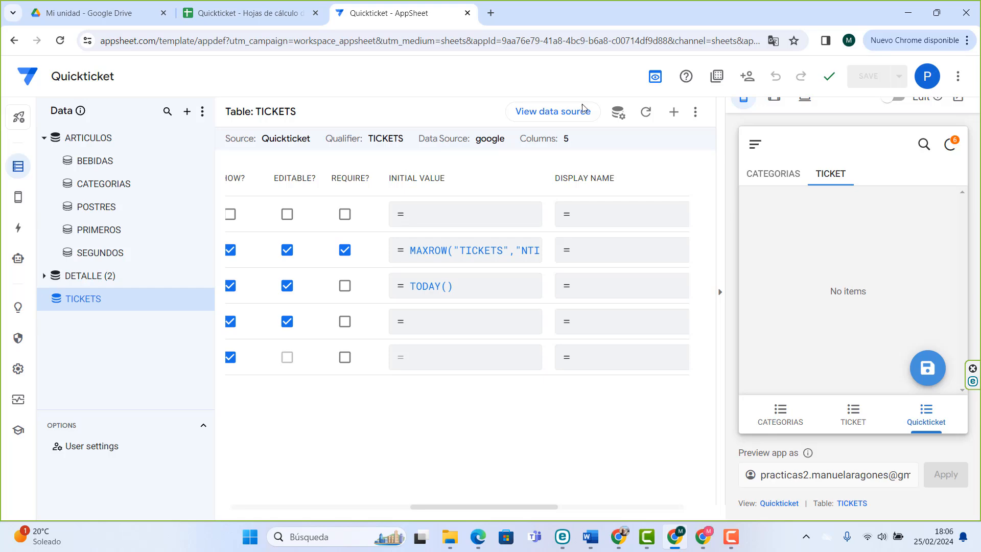
- Switch to the Quickticket spreadsheet and check the saved ticket in TICKETS and the ESTADO column in DETALLE, also viewing ARTICULOS
{"action": "left_click", "coordinate": [270, 21]}
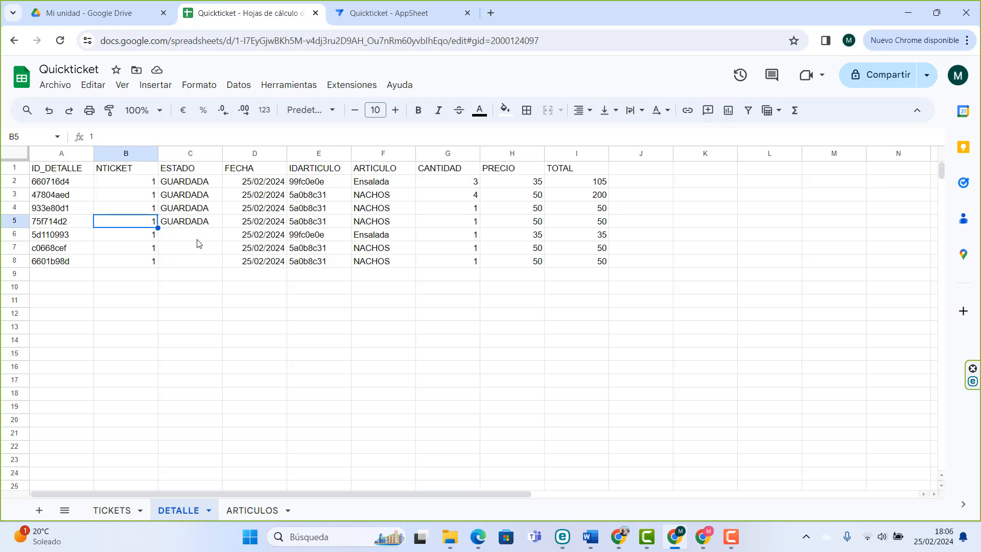
{"action": "left_click", "coordinate": [115, 510]}
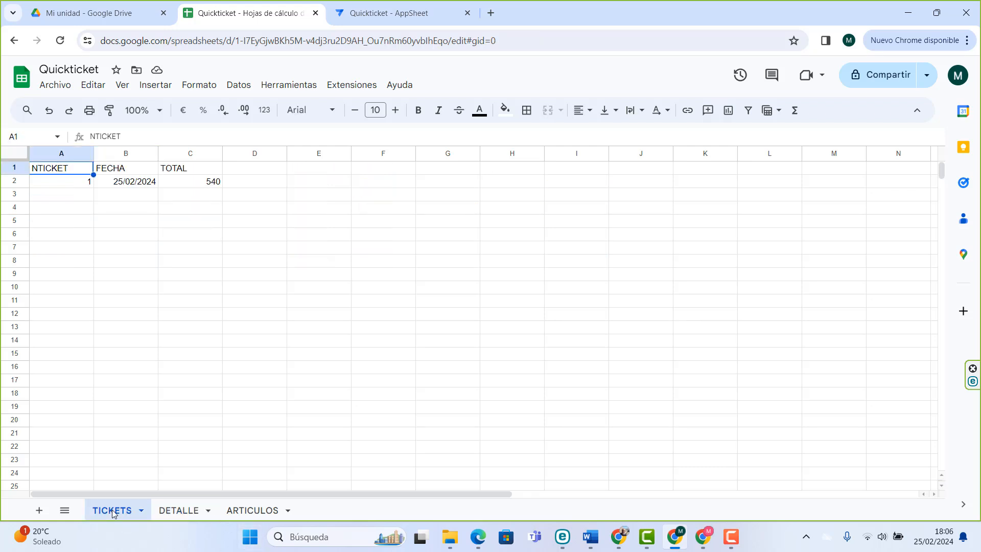
{"action": "left_click", "coordinate": [64, 185]}
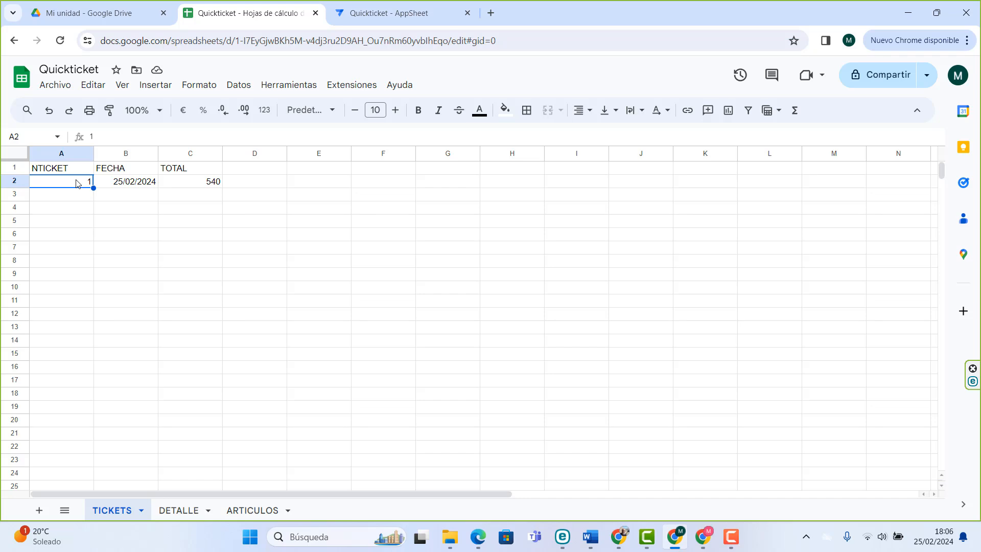
{"action": "left_click", "coordinate": [186, 510]}
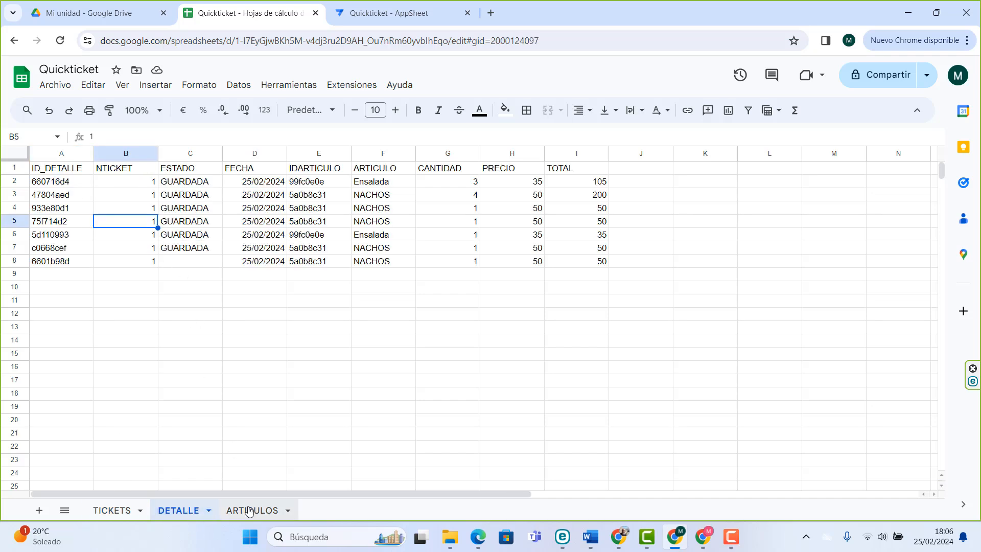
{"action": "left_click", "coordinate": [249, 511]}
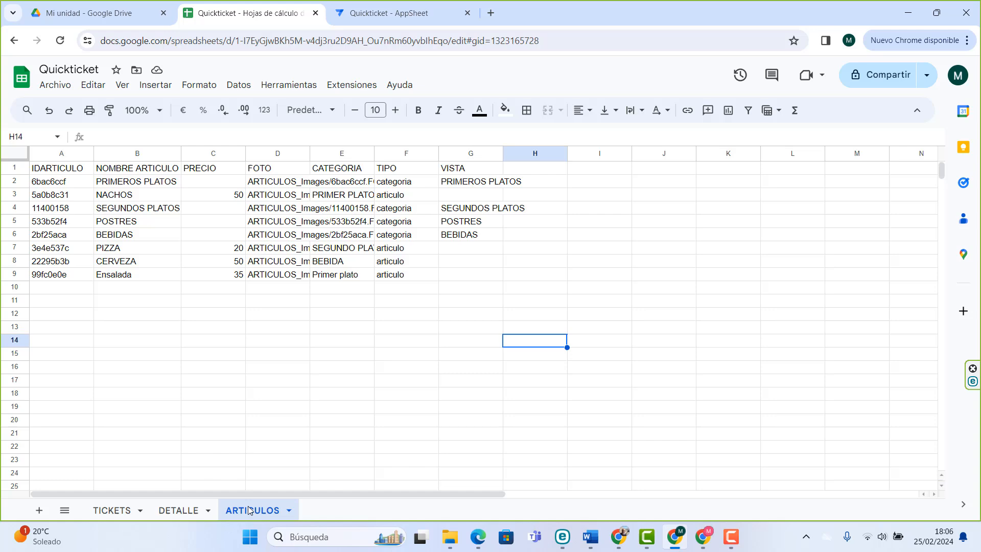
- Return to AppSheet, check the dashboard's CATEGORIAS view and the TICKET view in the preview, and open the app's view settings
{"action": "left_click", "coordinate": [361, 14]}
{"action": "left_click", "coordinate": [785, 173]}
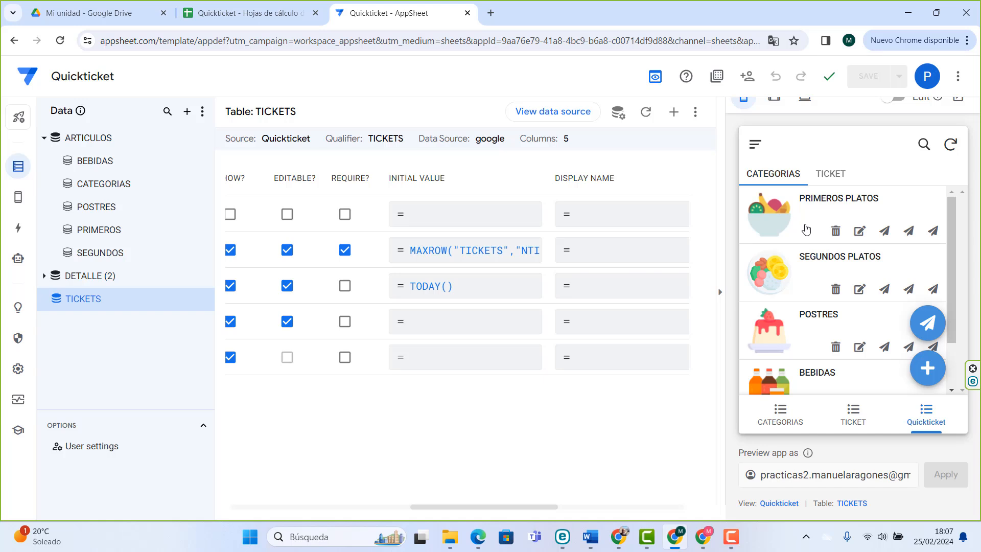
{"action": "left_click", "coordinate": [856, 412]}
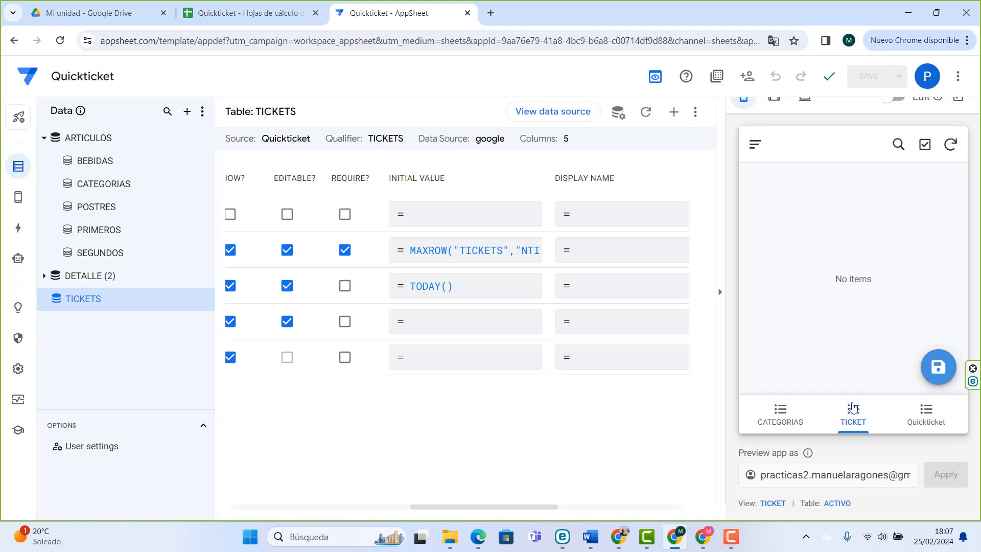
{"action": "left_click", "coordinate": [18, 197]}
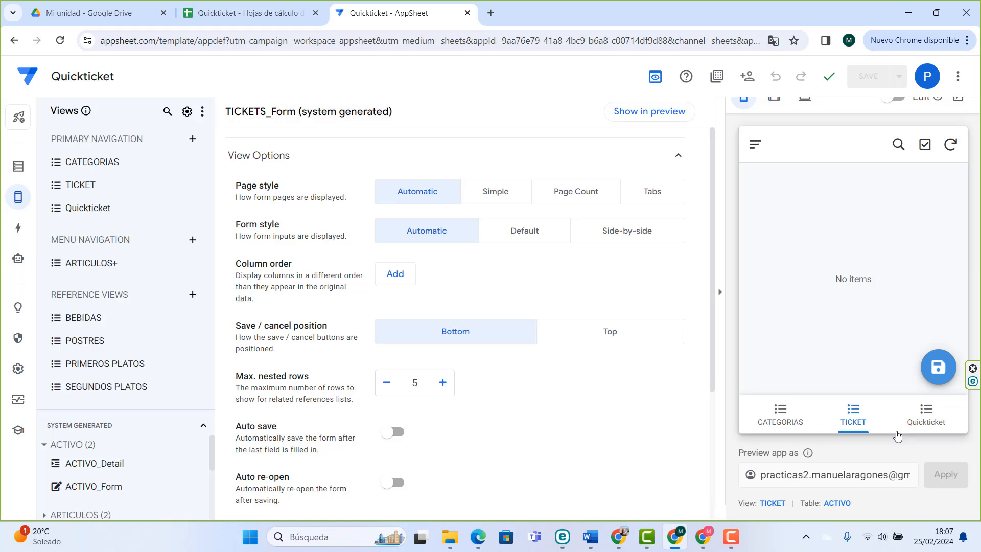
- Set the TICKET view's position to ref and check the CATEGORIAS view and the Quickticket dashboard's CATEGORIAS and TICKET views in the preview
{"action": "left_click", "coordinate": [95, 192]}
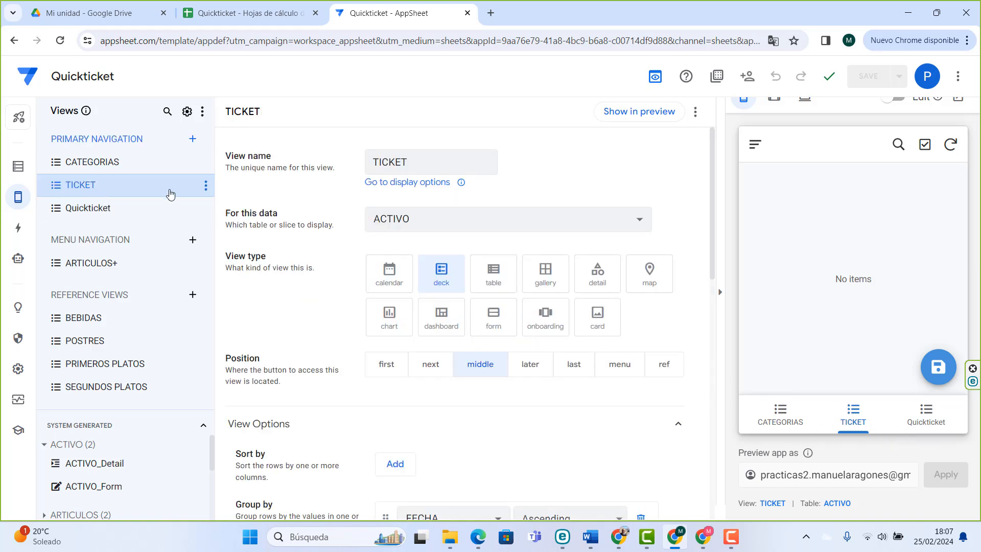
{"action": "left_click", "coordinate": [664, 367]}
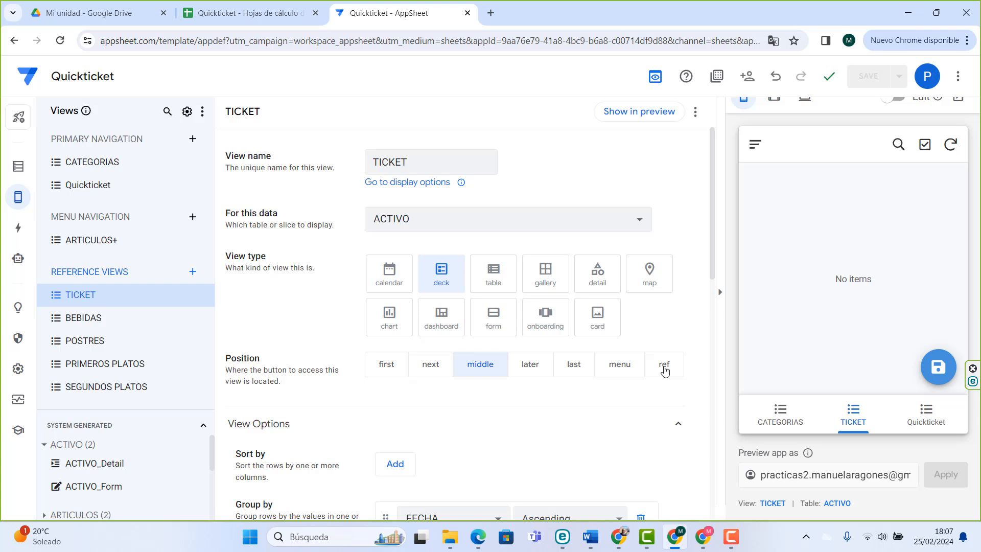
{"action": "left_click", "coordinate": [909, 416]}
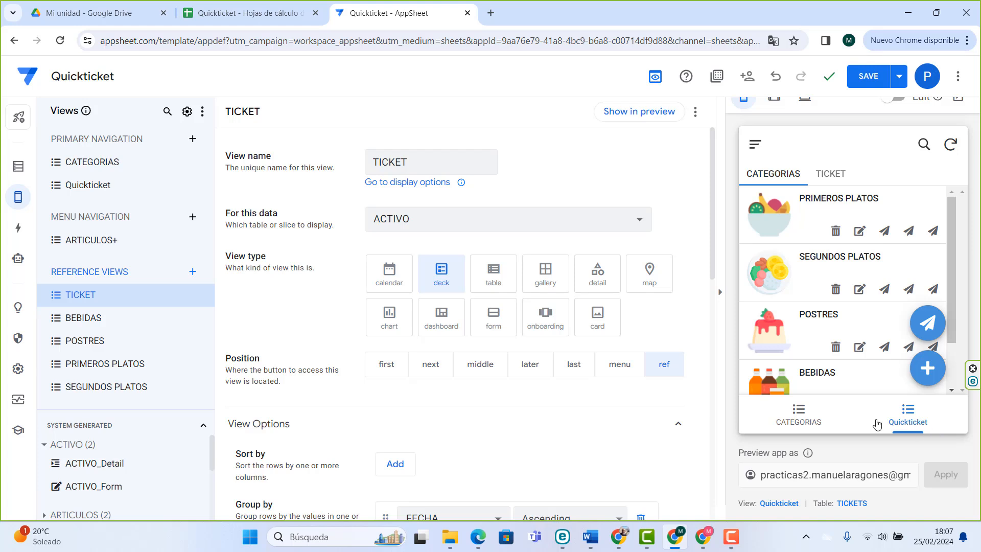
{"action": "left_click", "coordinate": [811, 415]}
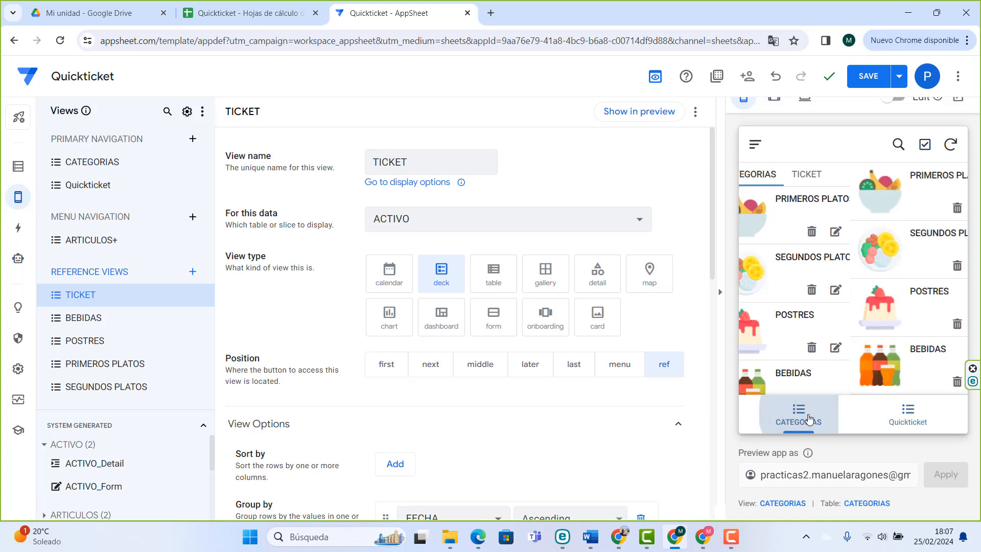
{"action": "left_click", "coordinate": [904, 424]}
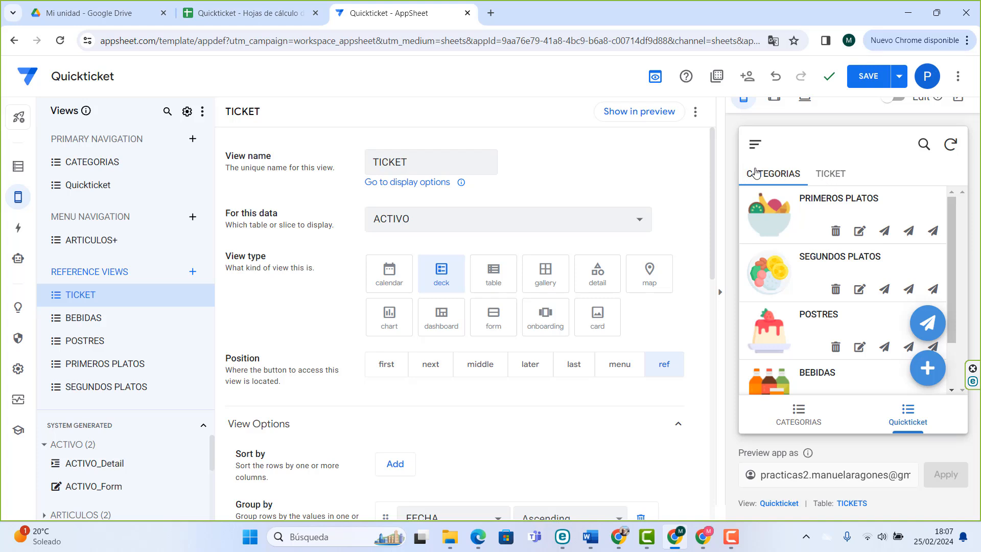
{"action": "left_click", "coordinate": [830, 175]}
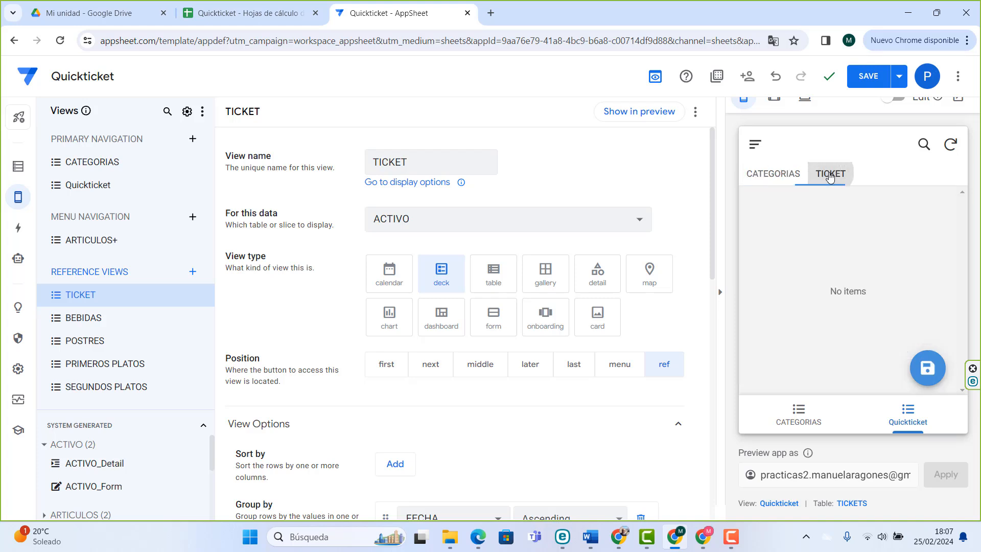
{"action": "left_click", "coordinate": [775, 174]}
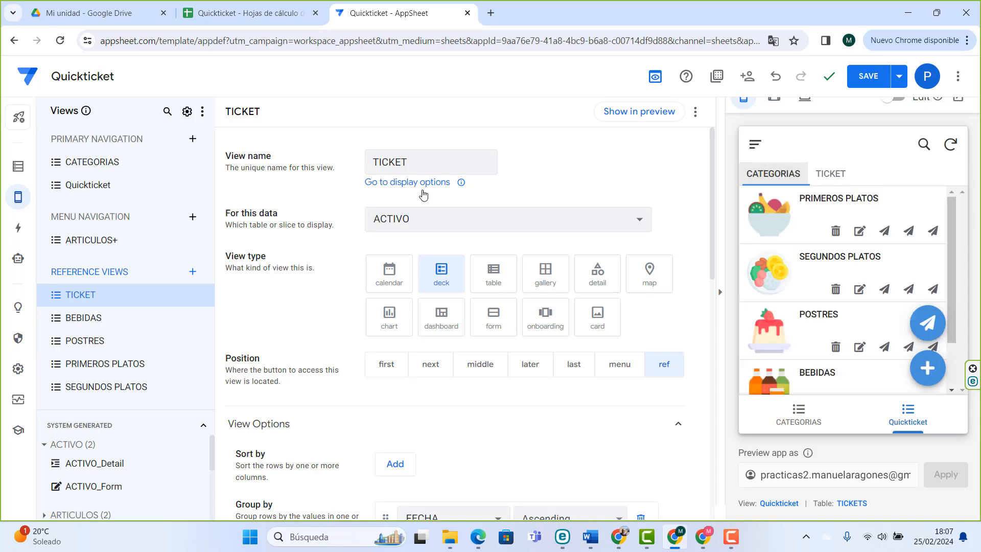
- Add a primary navigation view for the TICKETS table, name it TICKETS, and set its view type to deck
{"action": "left_click", "coordinate": [192, 140]}
{"action": "left_click", "coordinate": [317, 387]}
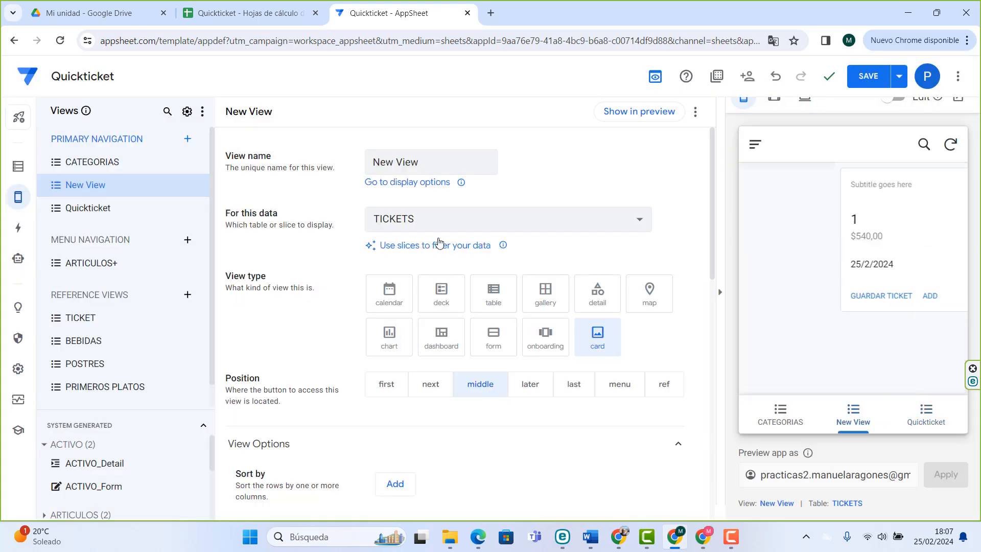
{"action": "triple_click", "coordinate": [433, 162]}
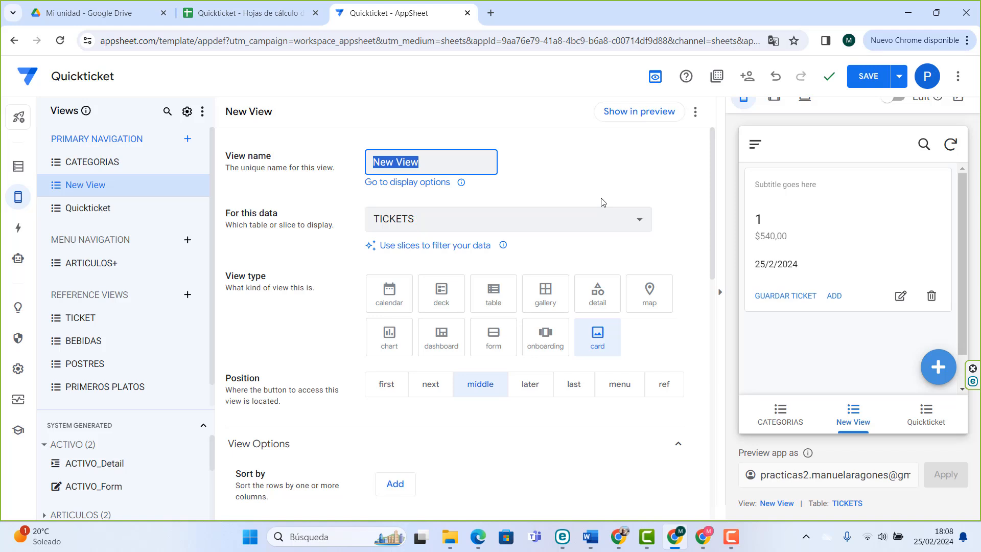
{"action": "type", "text": "TICKETS"}
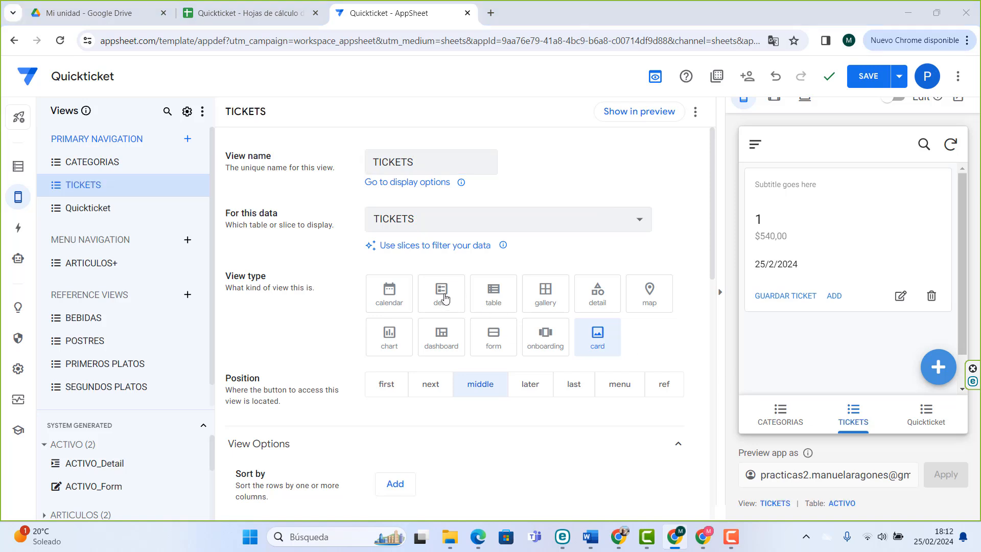
{"action": "left_click", "coordinate": [442, 294]}
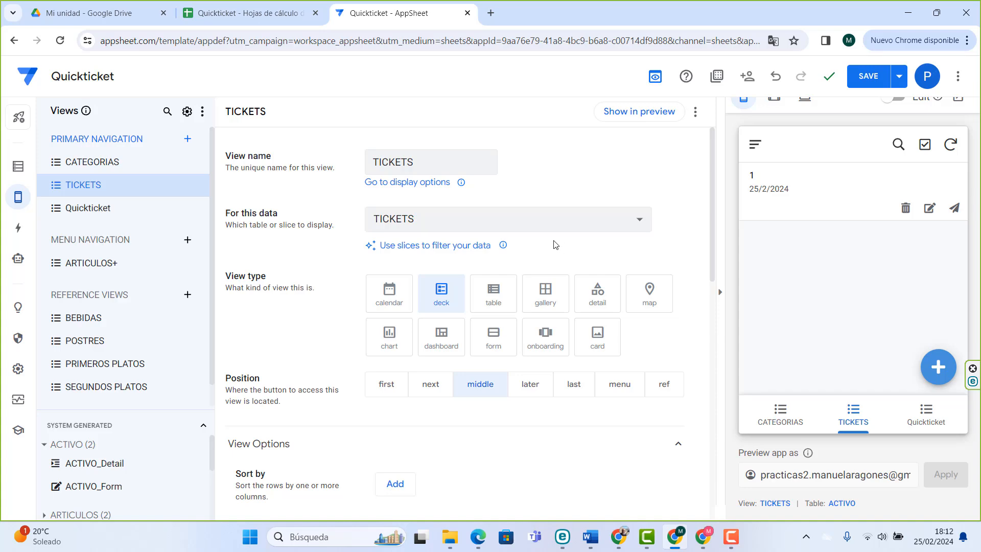
- Set the TICKETS view's summary column to TOTAL and save the app
{"action": "scroll", "coordinate": [528, 410], "scroll_direction": "down", "scroll_amount": 3}
{"action": "scroll", "coordinate": [528, 411], "scroll_direction": "down", "scroll_amount": 5}
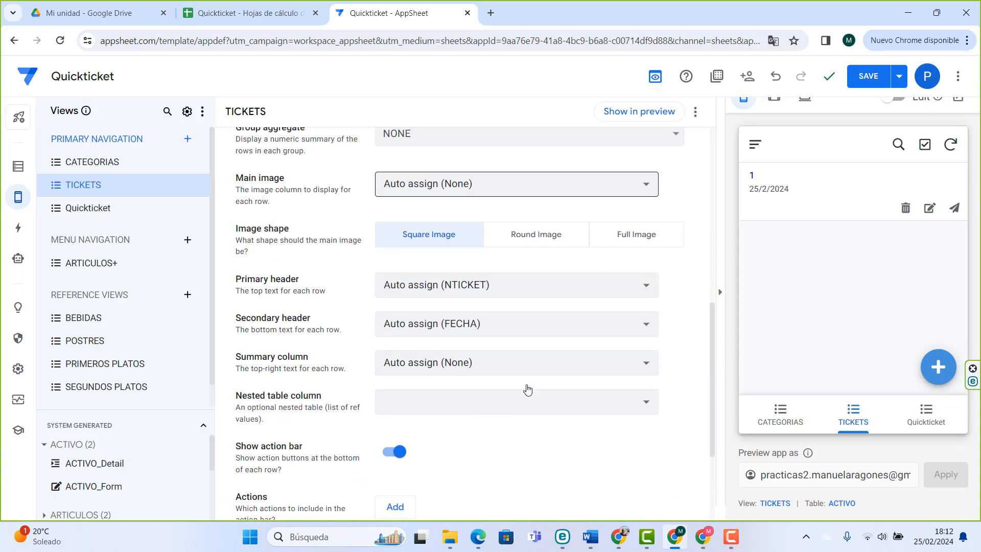
{"action": "left_click", "coordinate": [488, 366]}
{"action": "left_click", "coordinate": [419, 473]}
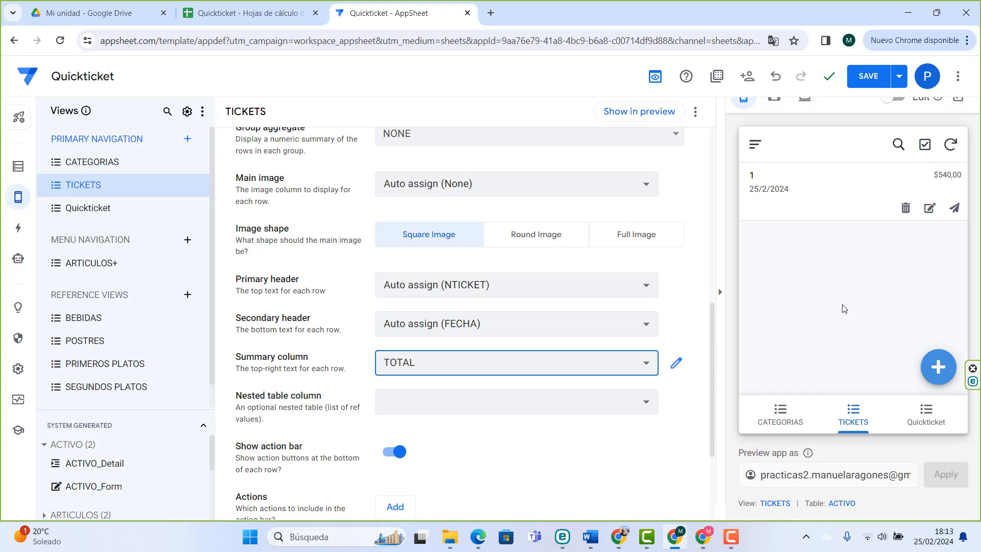
{"action": "left_click", "coordinate": [872, 75]}
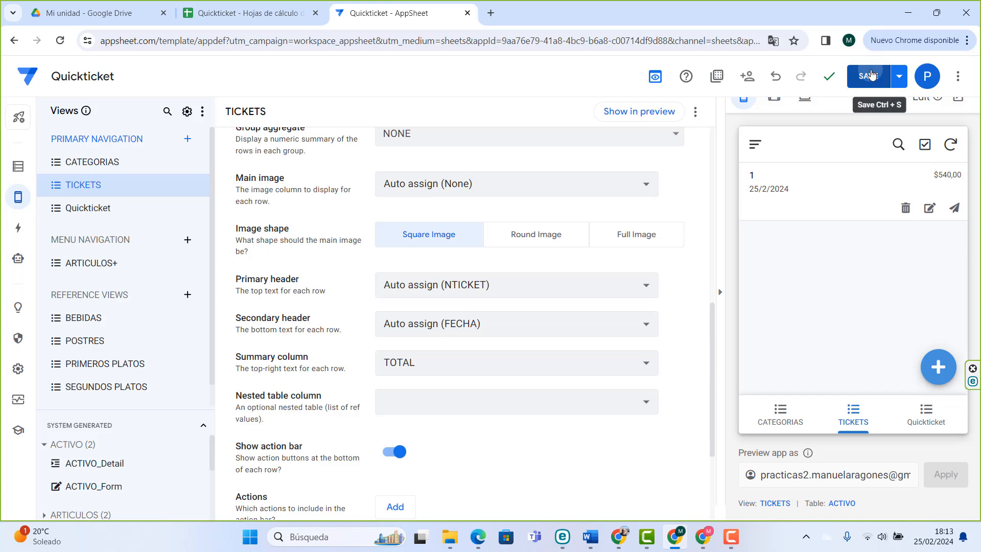